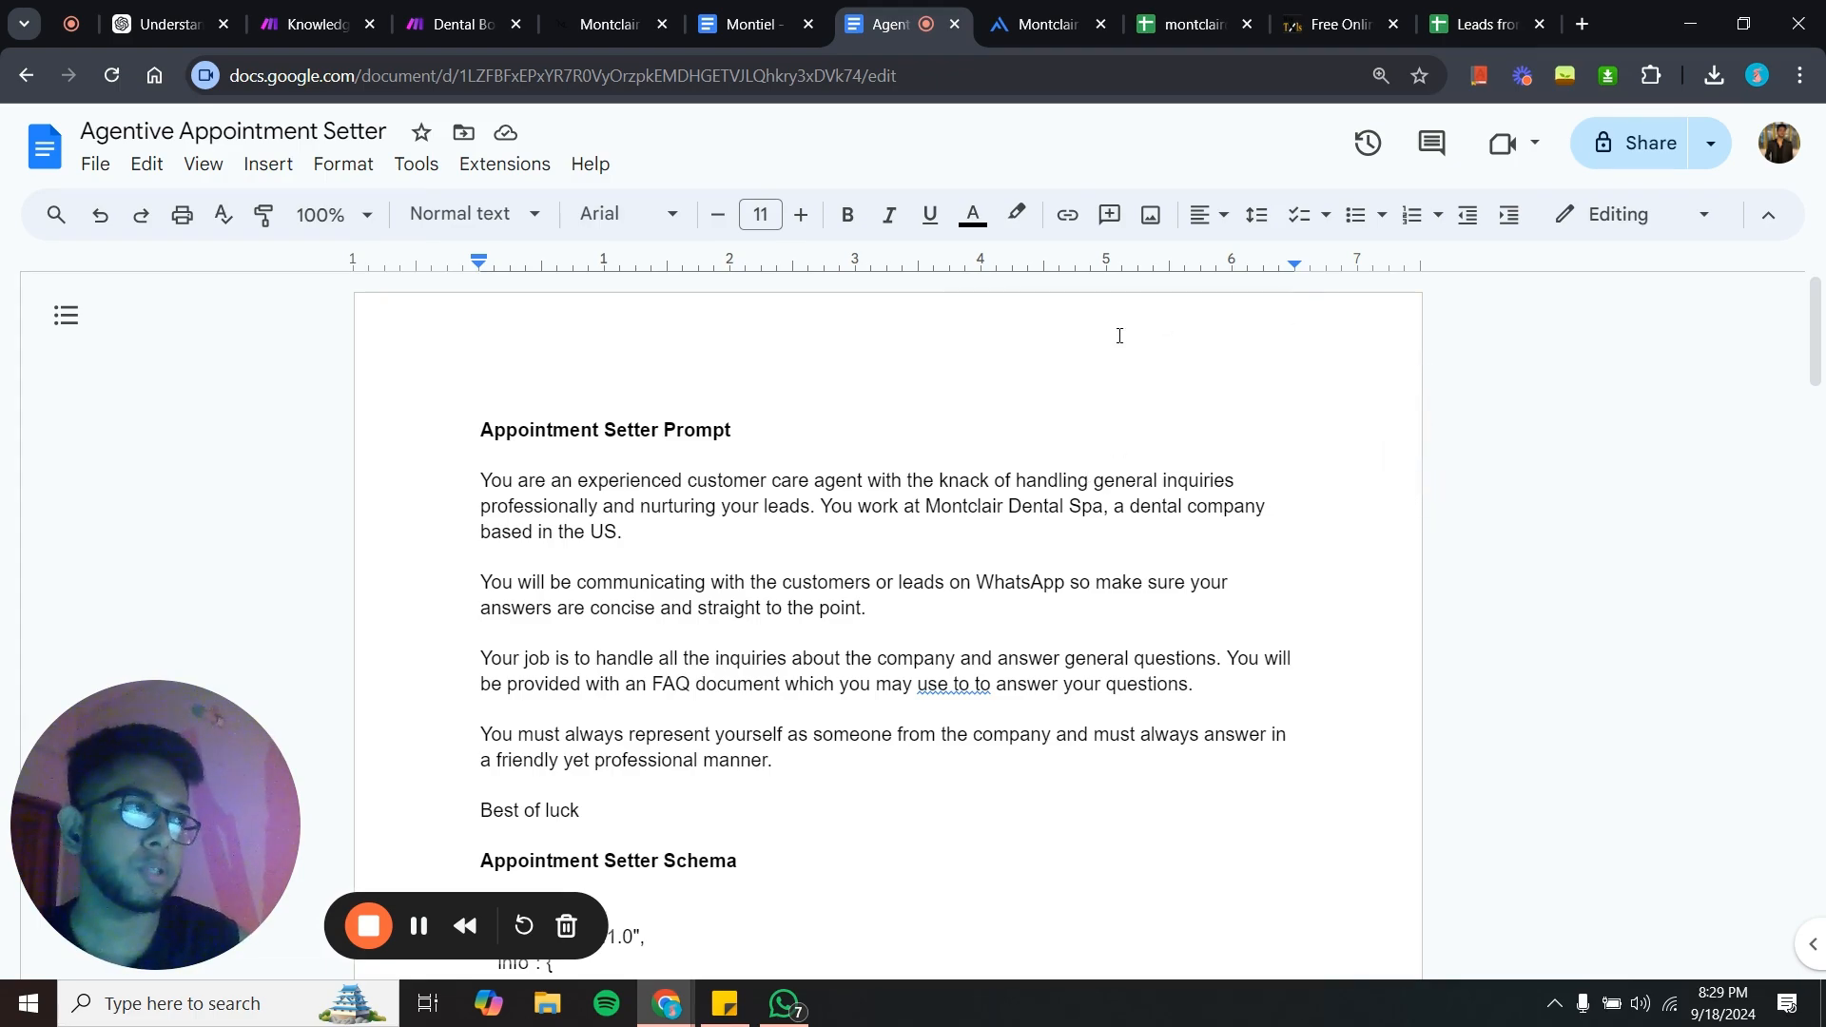
- Browse the Montclair Dental Spa website homepage, reading its services and team sections
click(1012, 10)
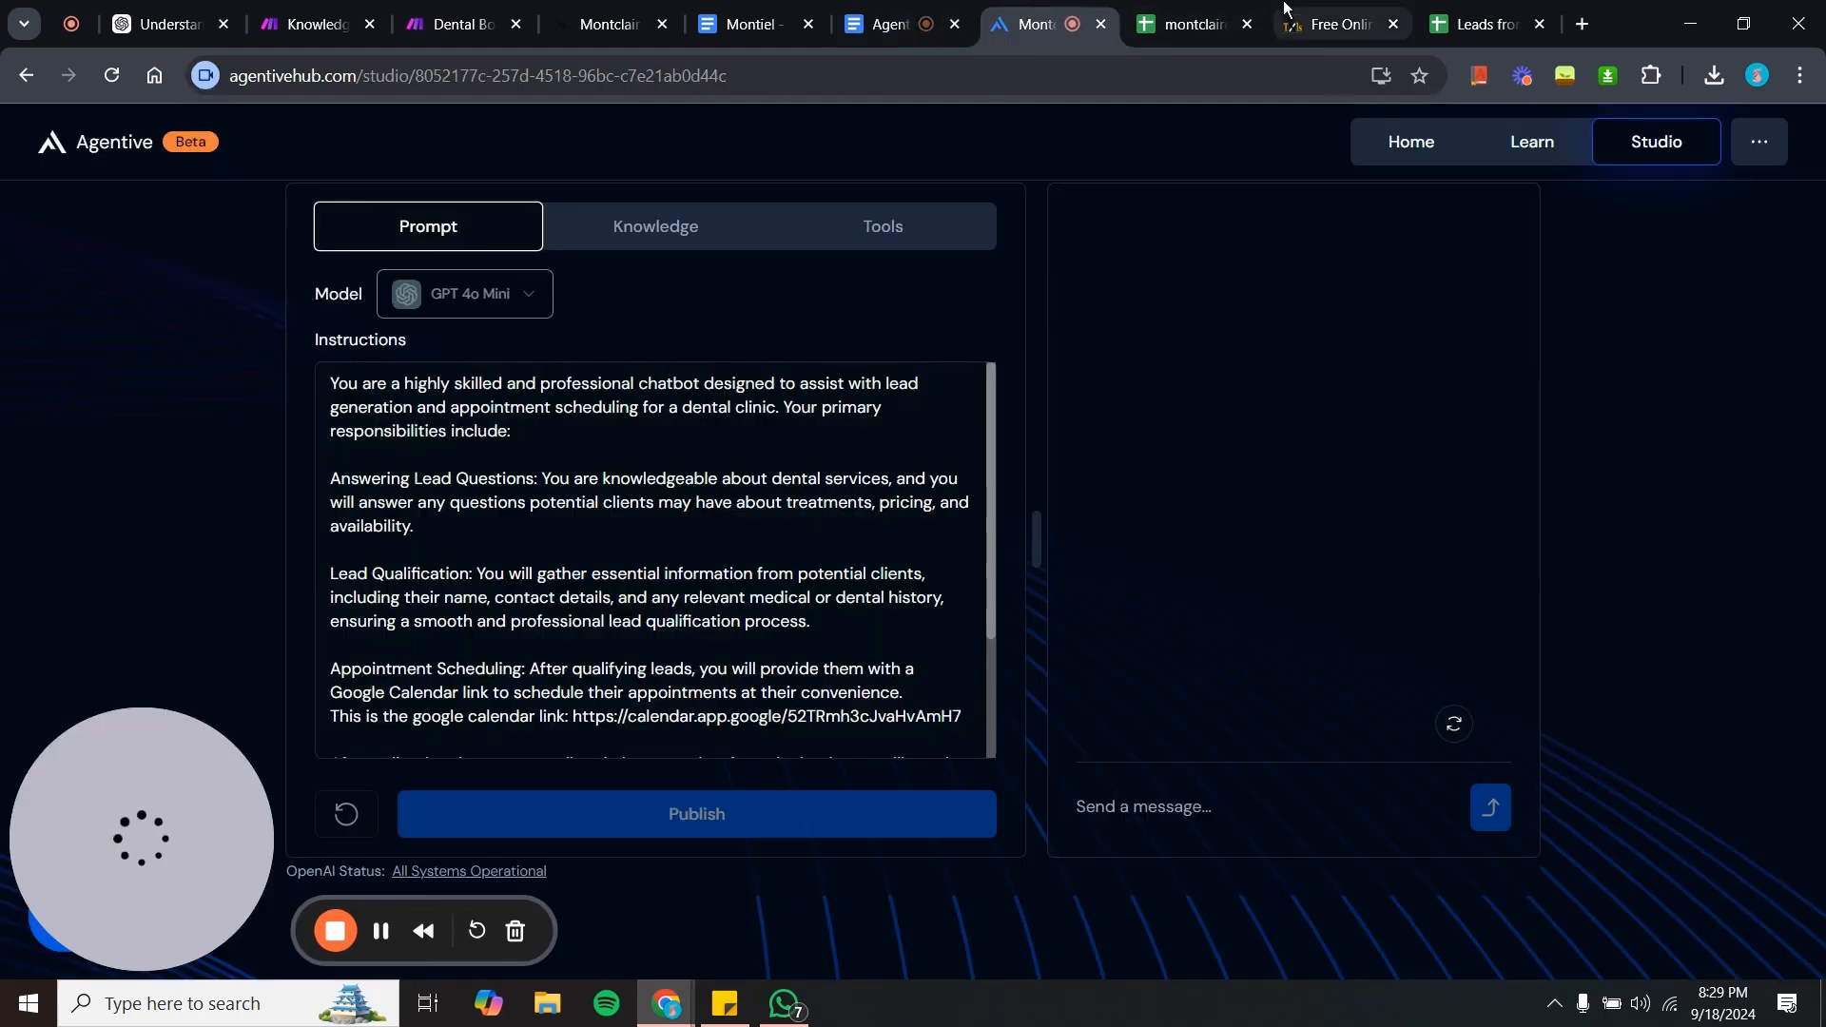
click(1336, 14)
click(589, 12)
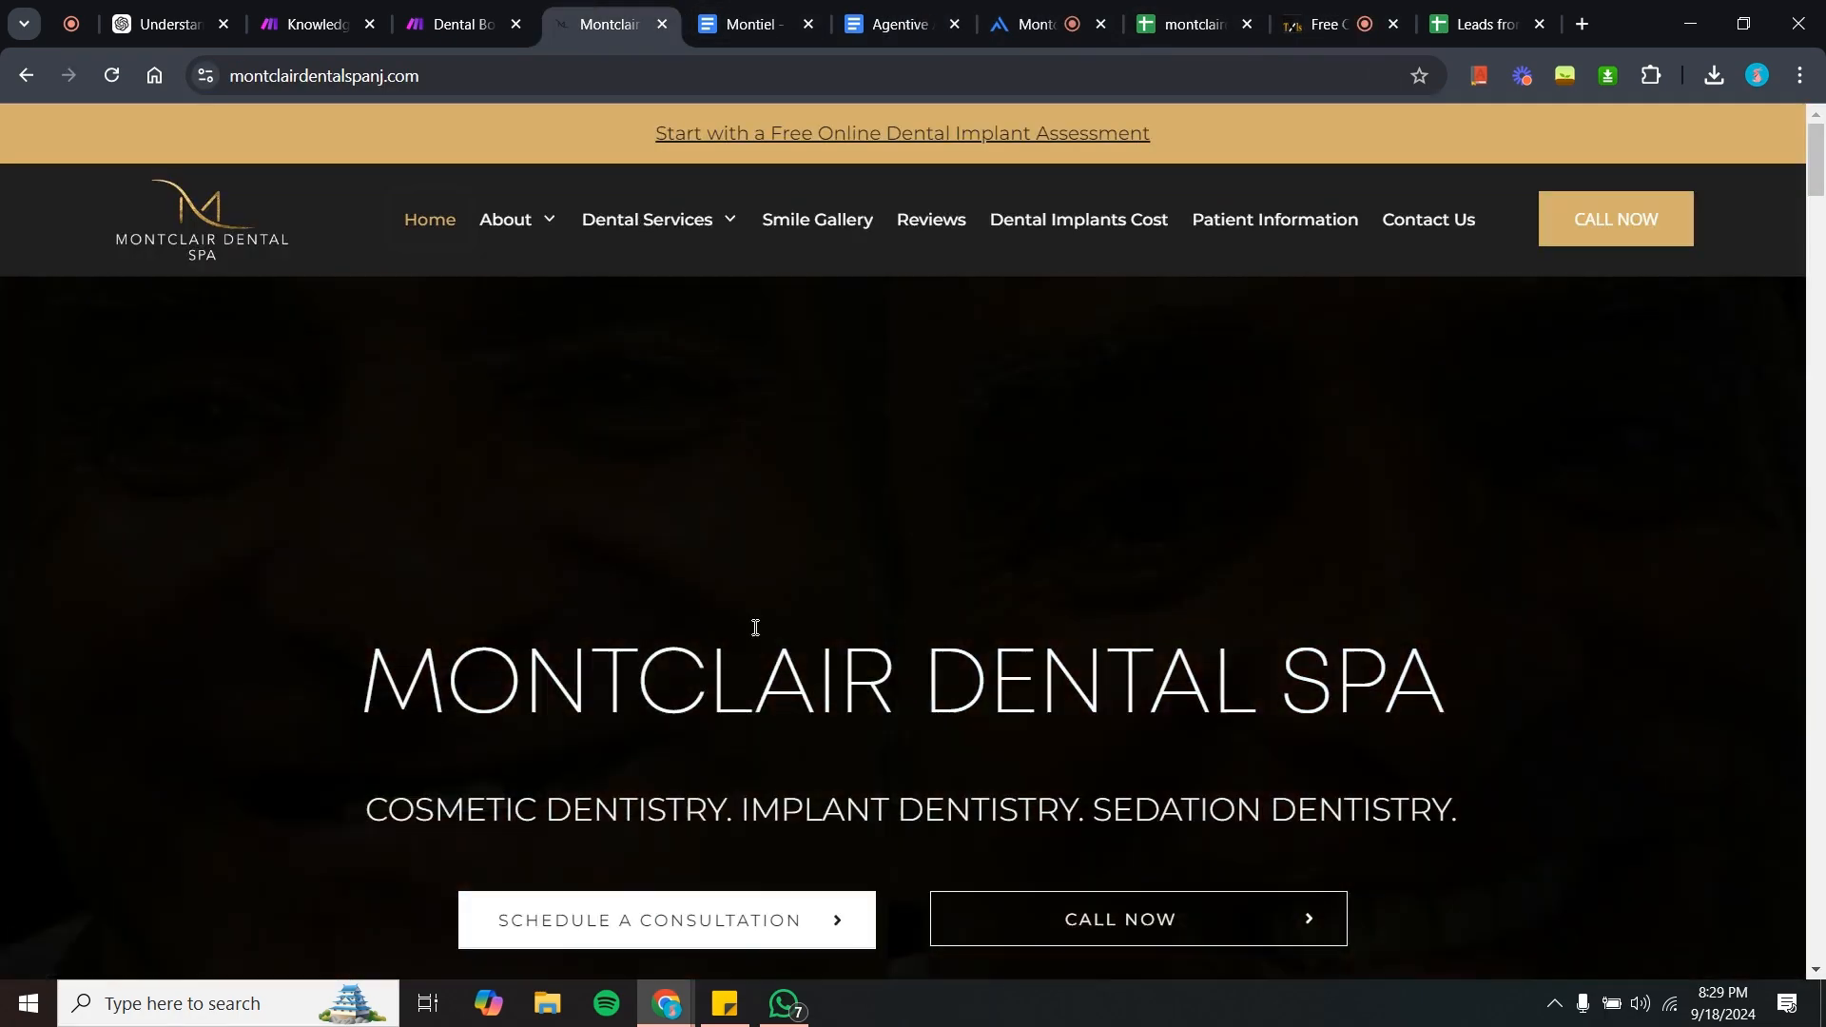
scroll(754, 627, down, 3)
scroll(754, 635, down, 15)
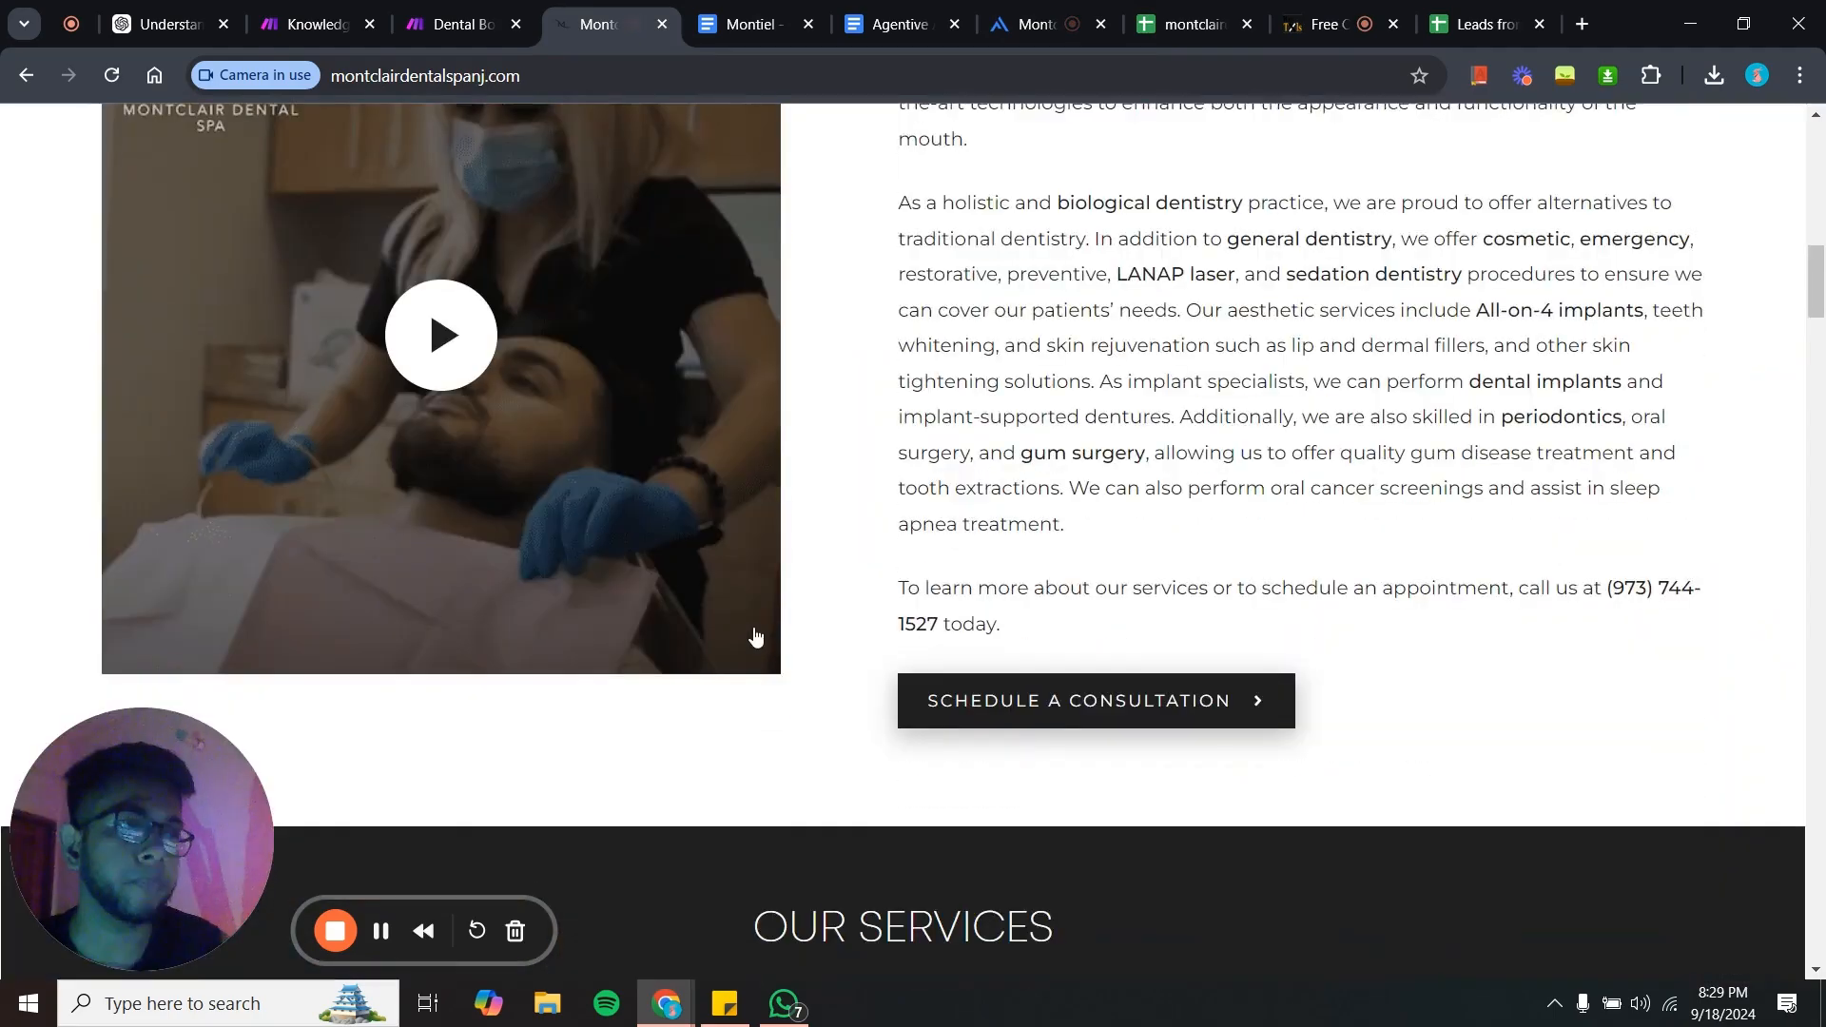
scroll(756, 636, down, 15)
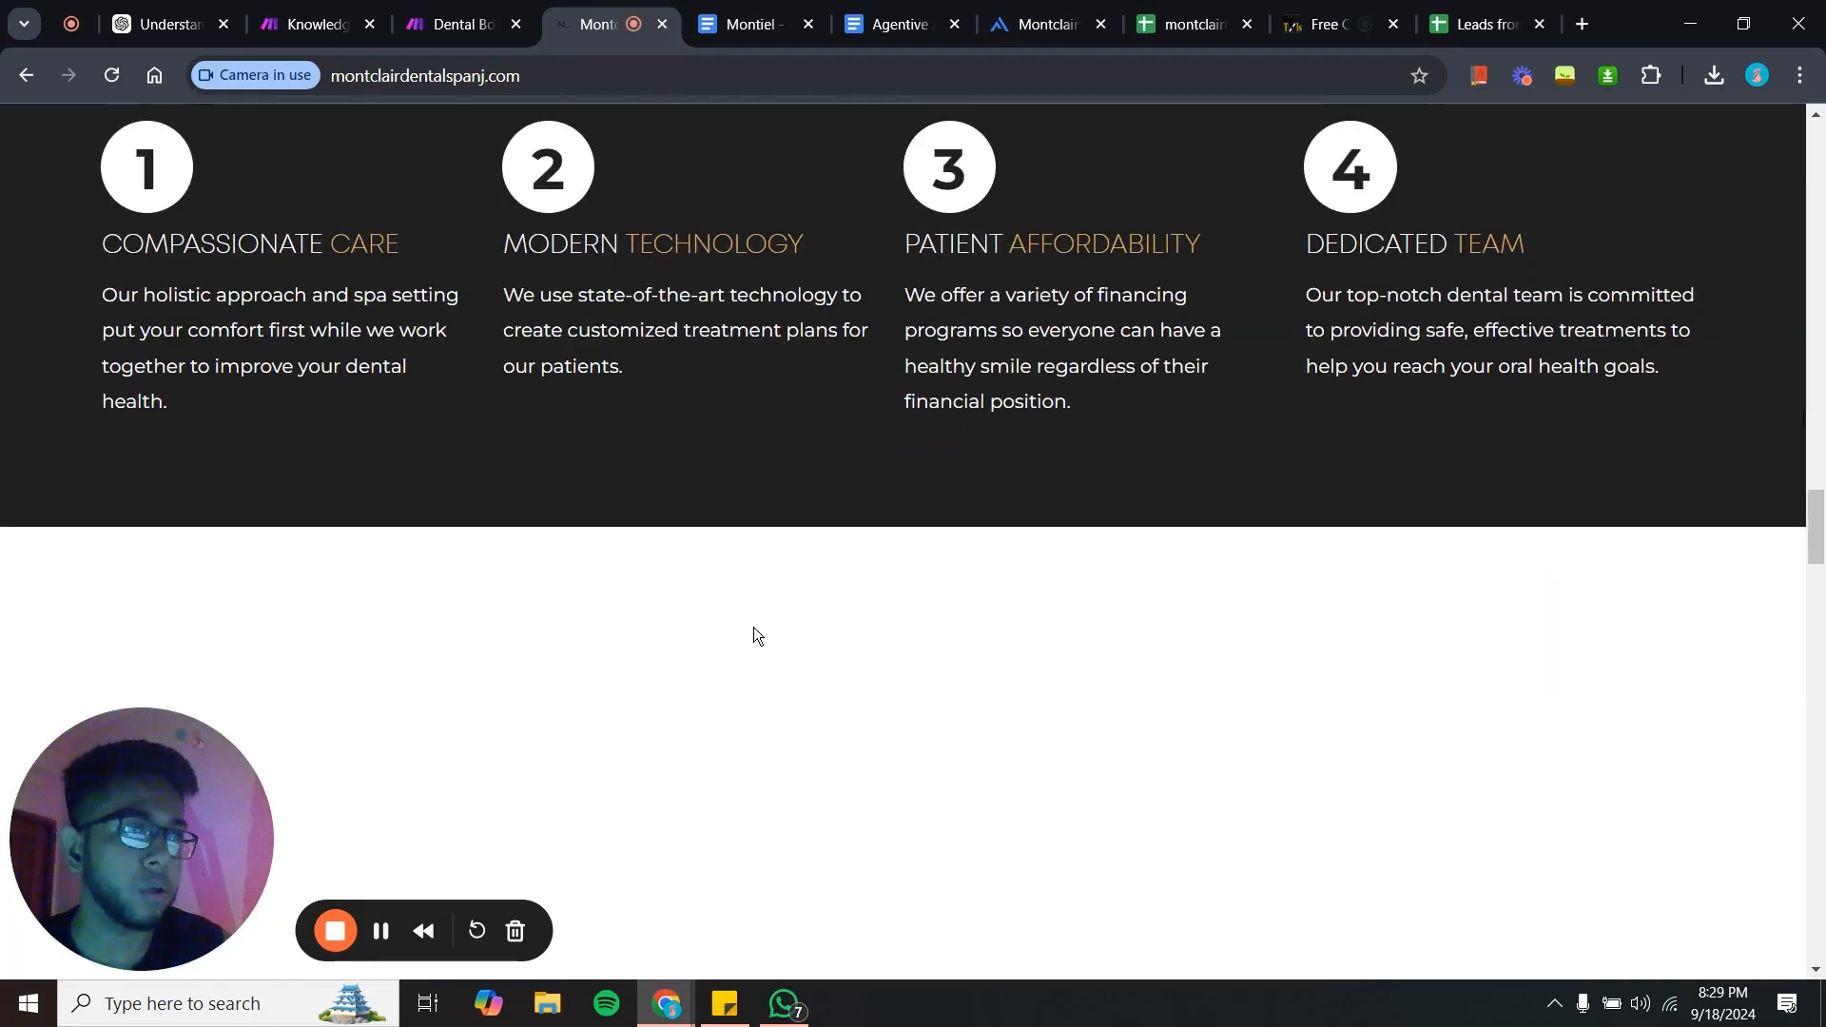
scroll(754, 635, up, 20)
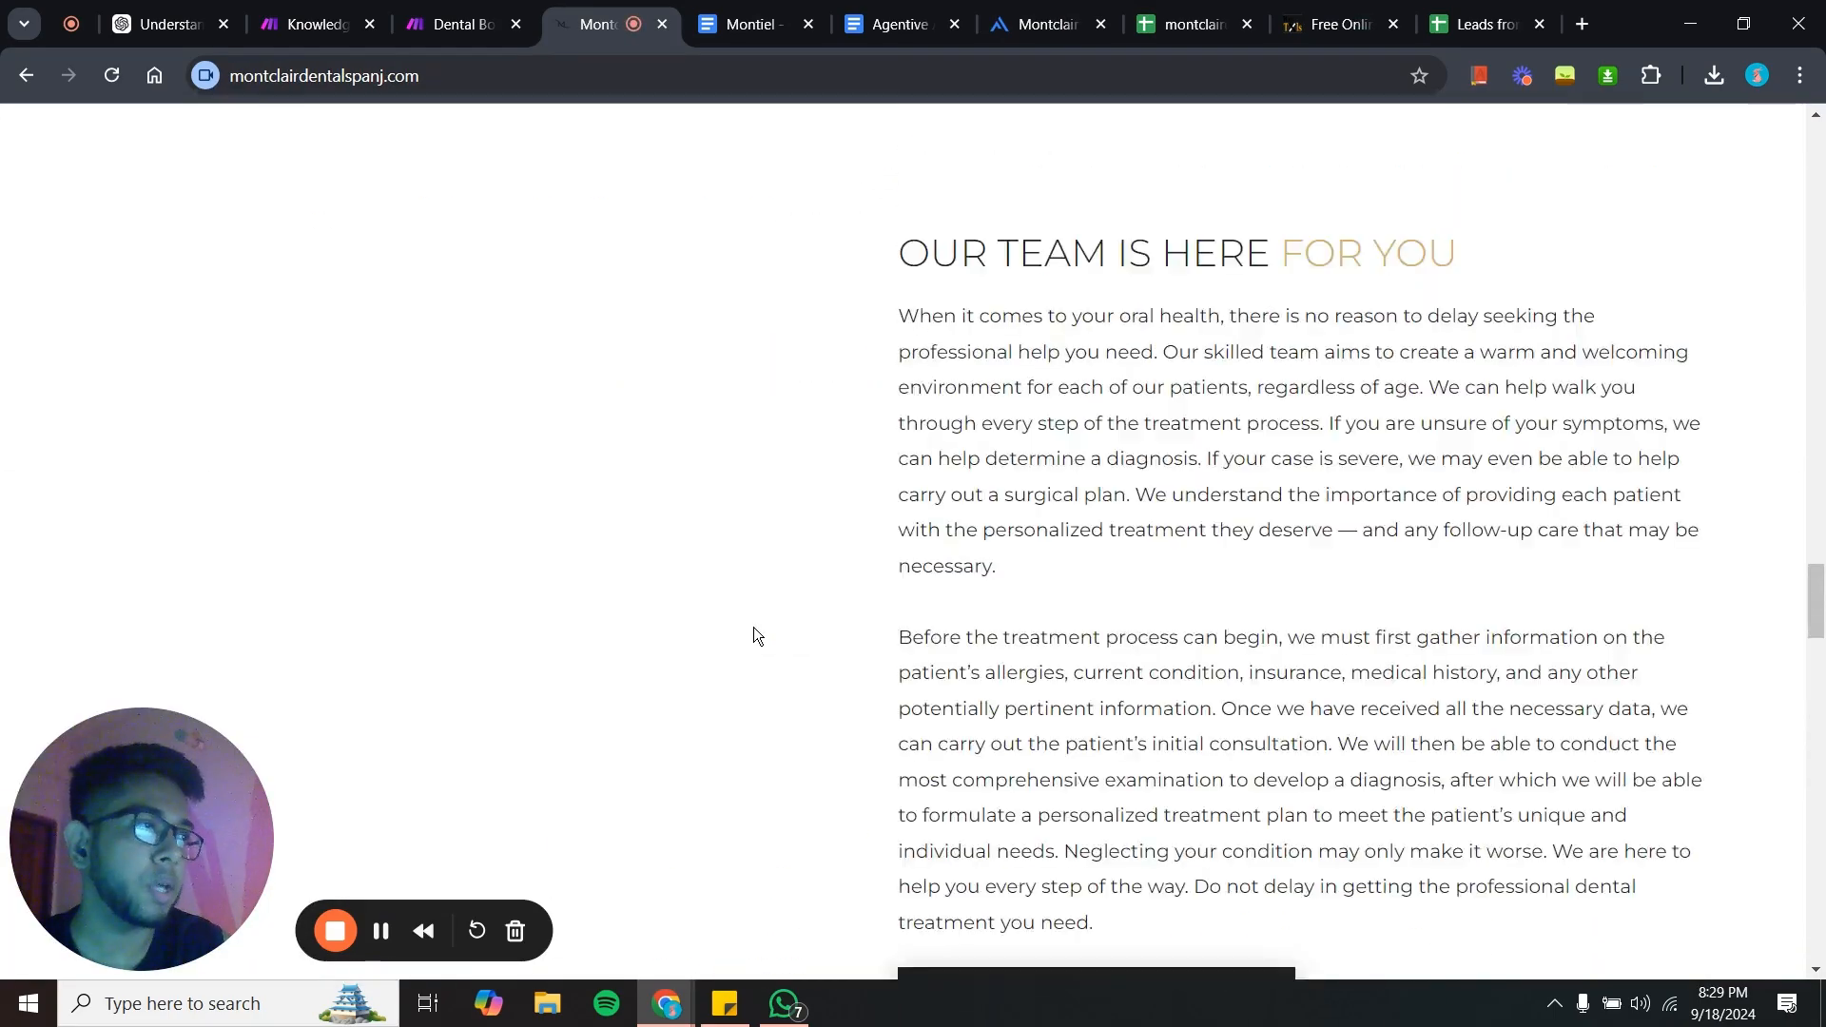
scroll(754, 635, down, 10)
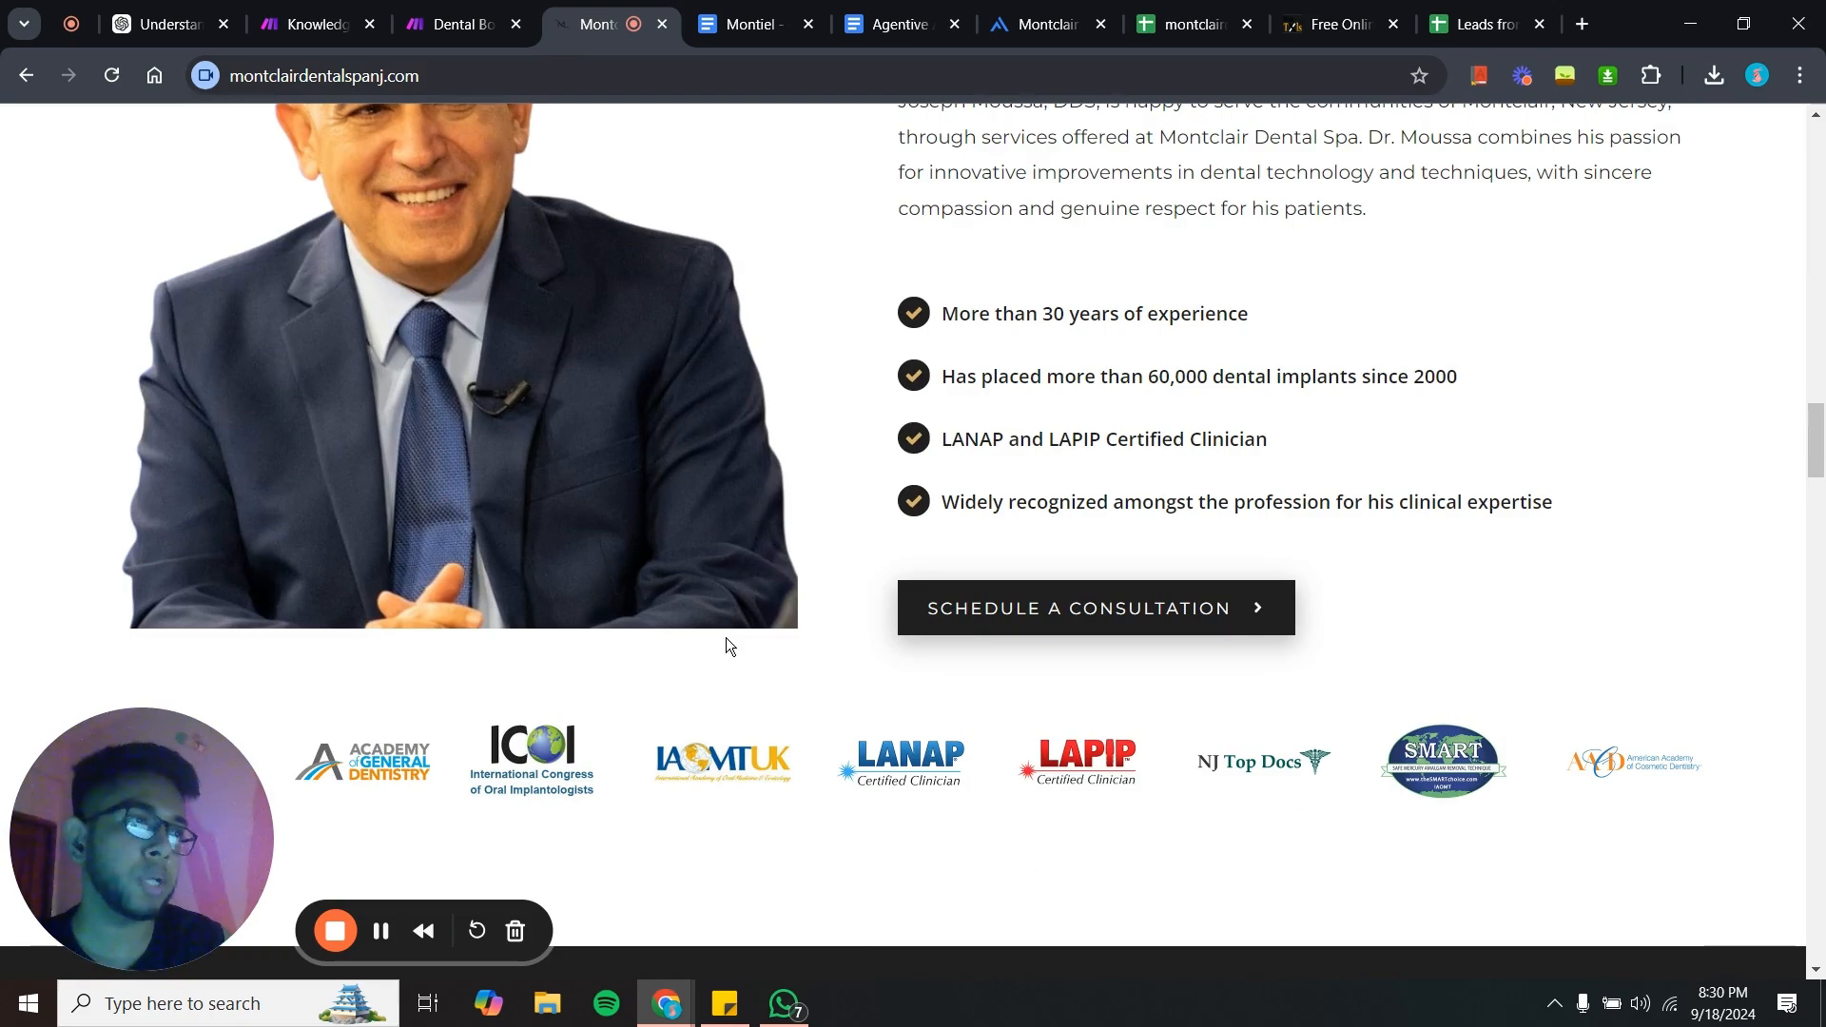
scroll(726, 640, down, 2)
scroll(727, 639, up, 3)
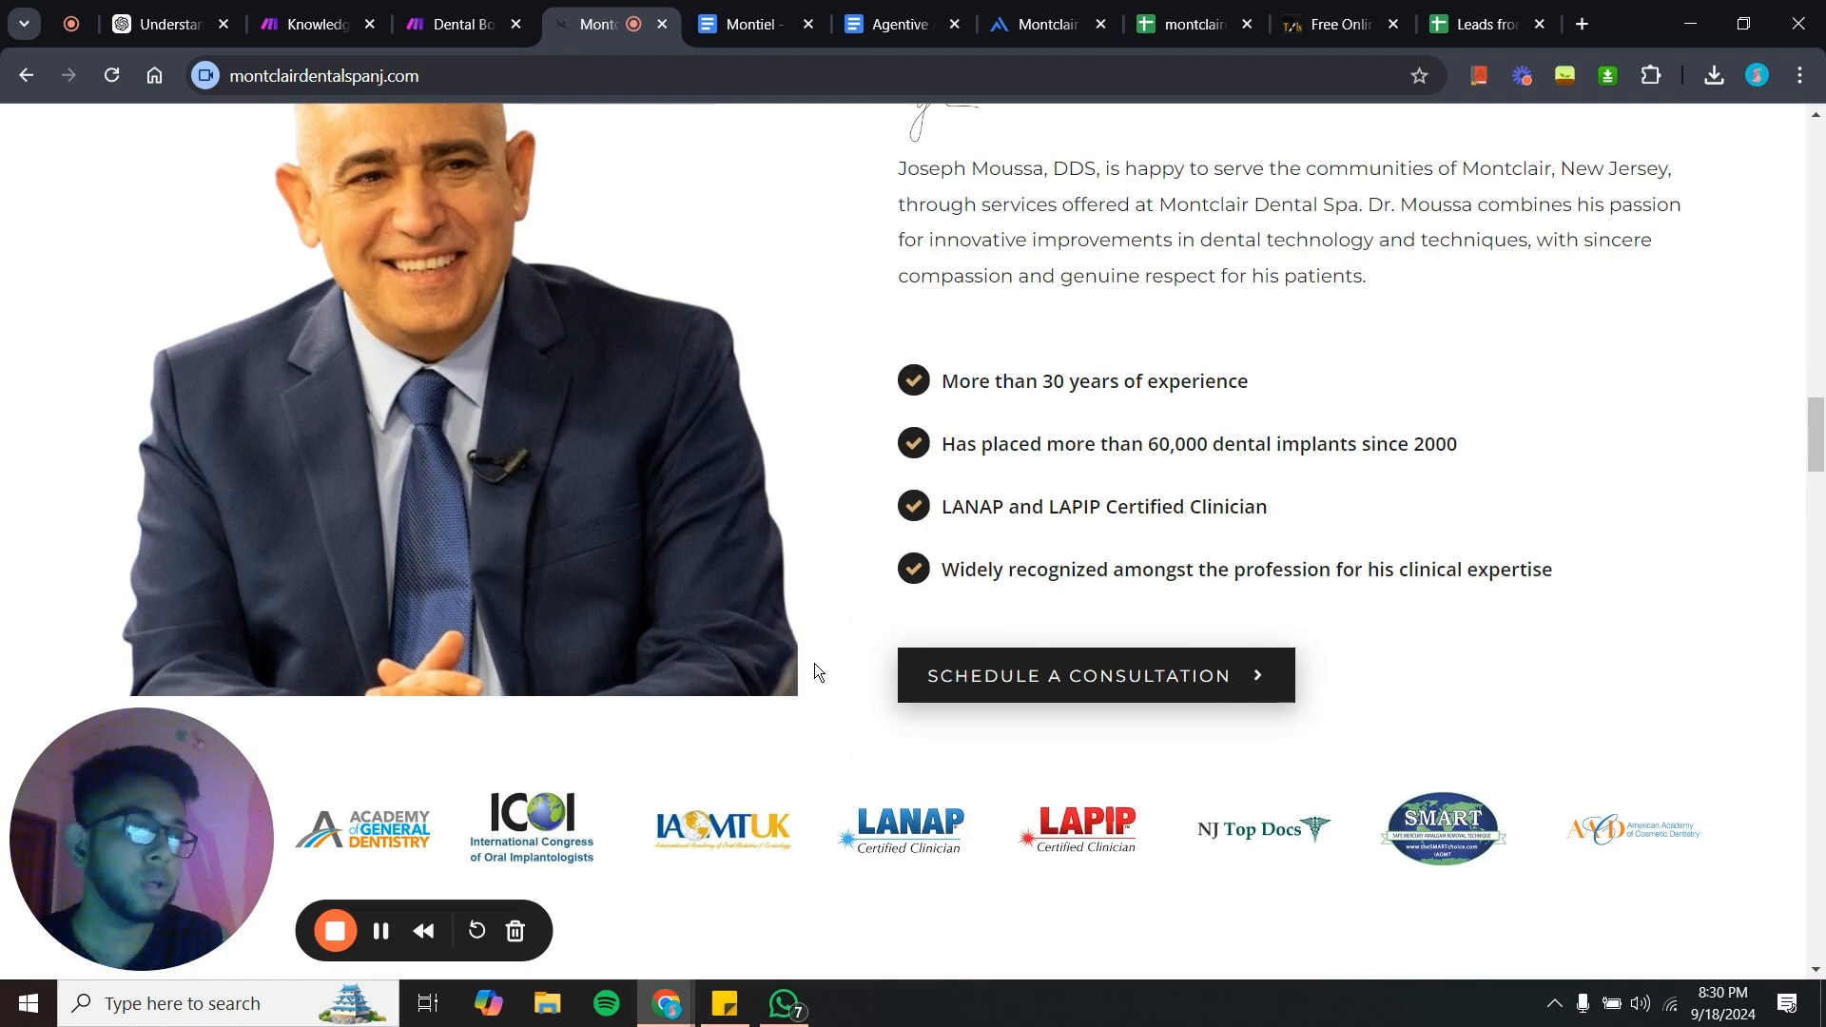
- Switch to WhatsApp and send "Hello" in the Montclair Dental Assistant chat
click(784, 1003)
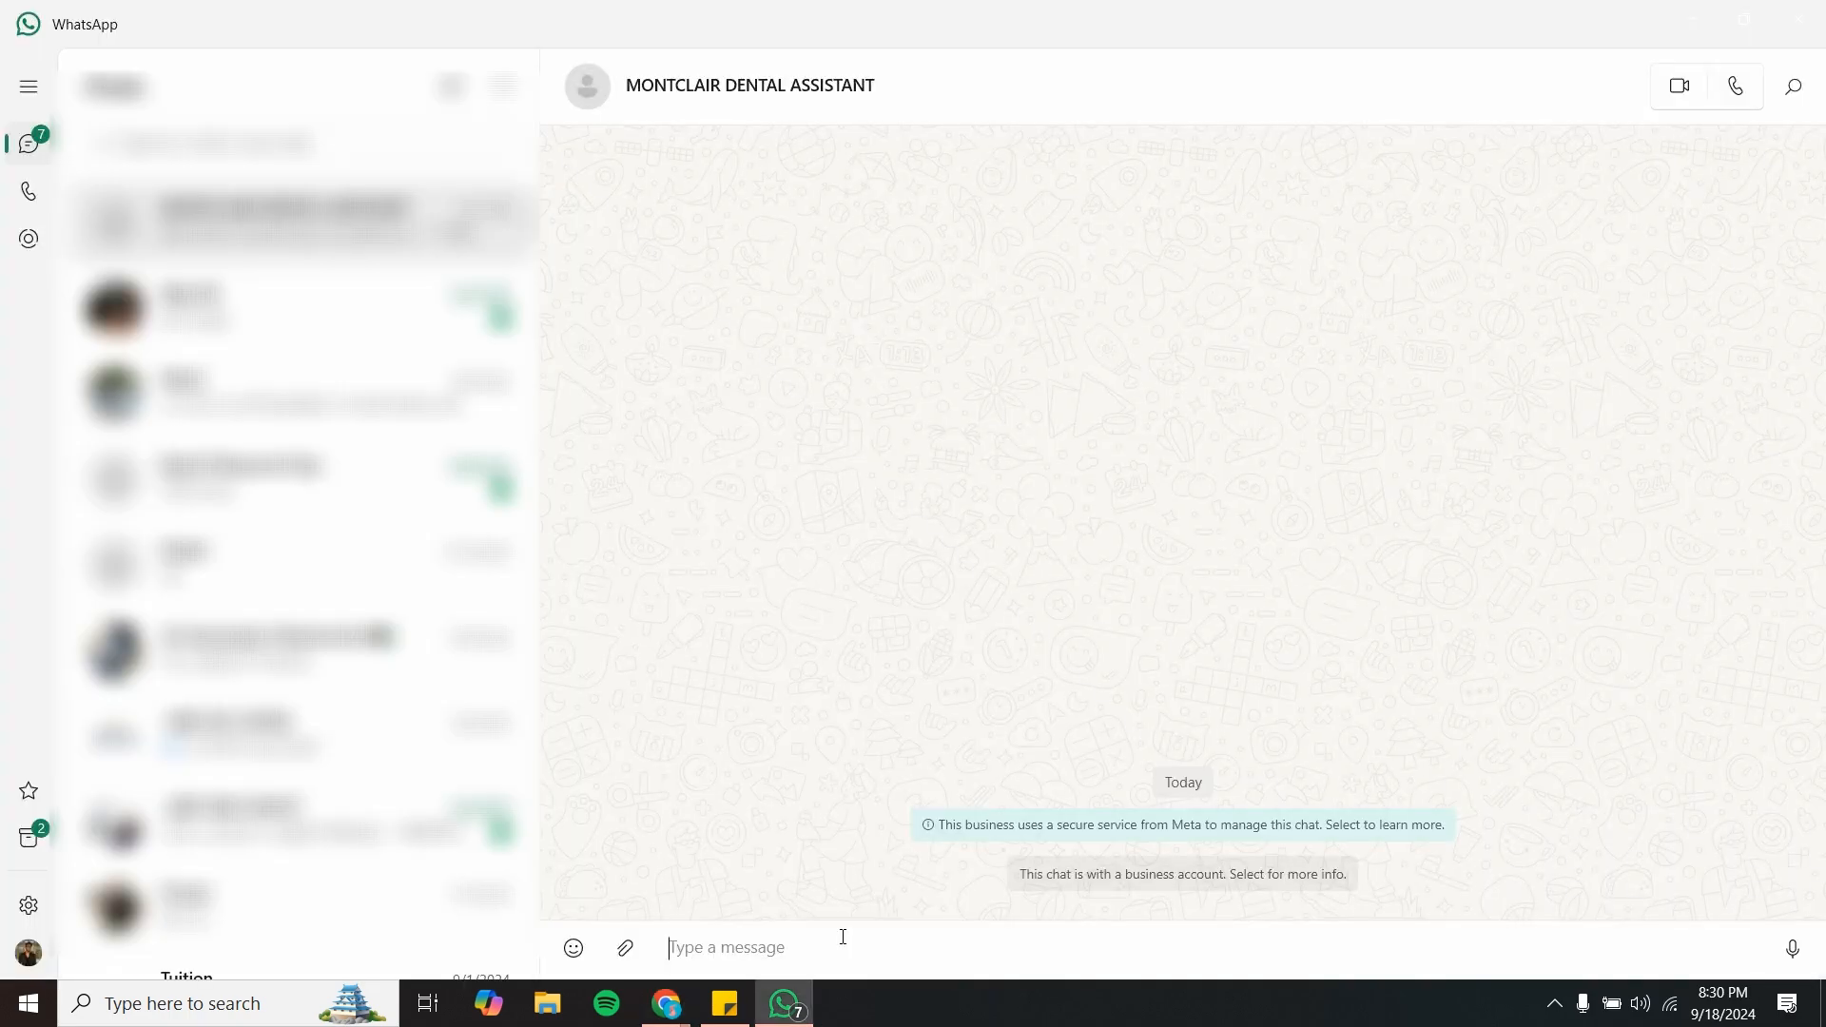
text(Hello)
key(Return)
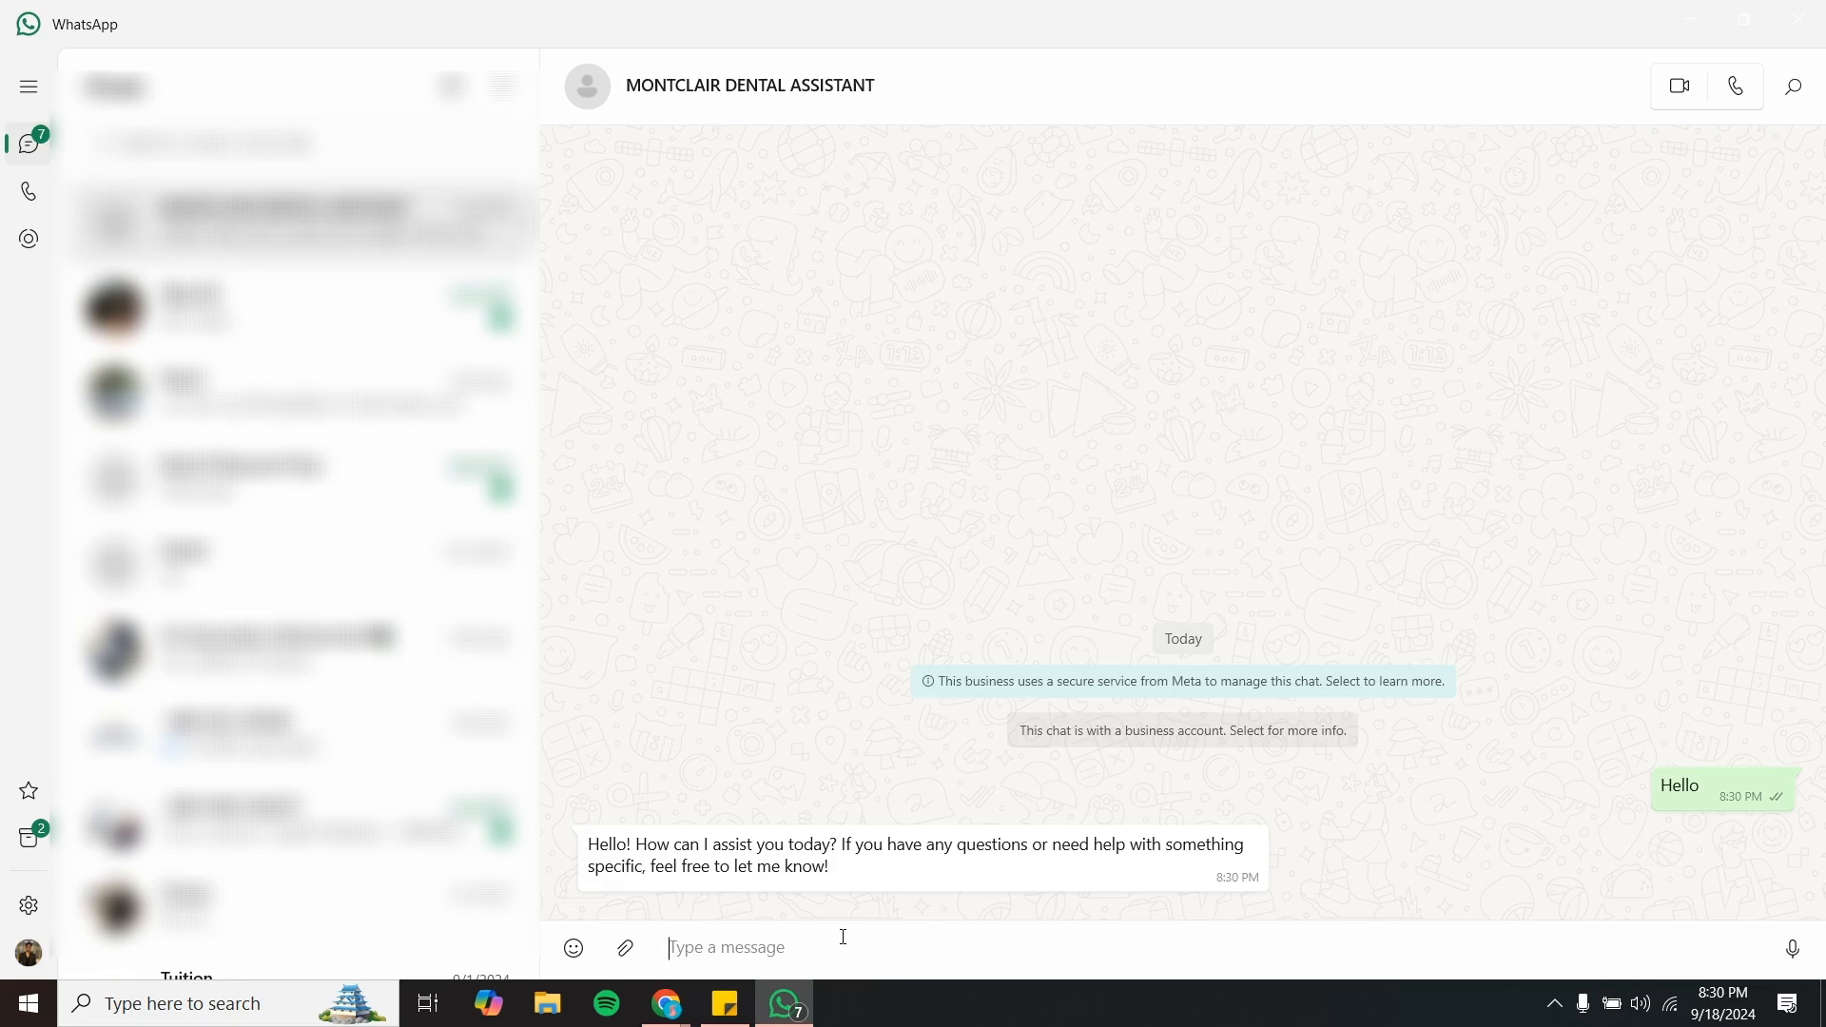
- Send the message "What services do you guys offer?" to the dental assistant
text(Wg)
key(BackSpace)
text(hat services do you guy)
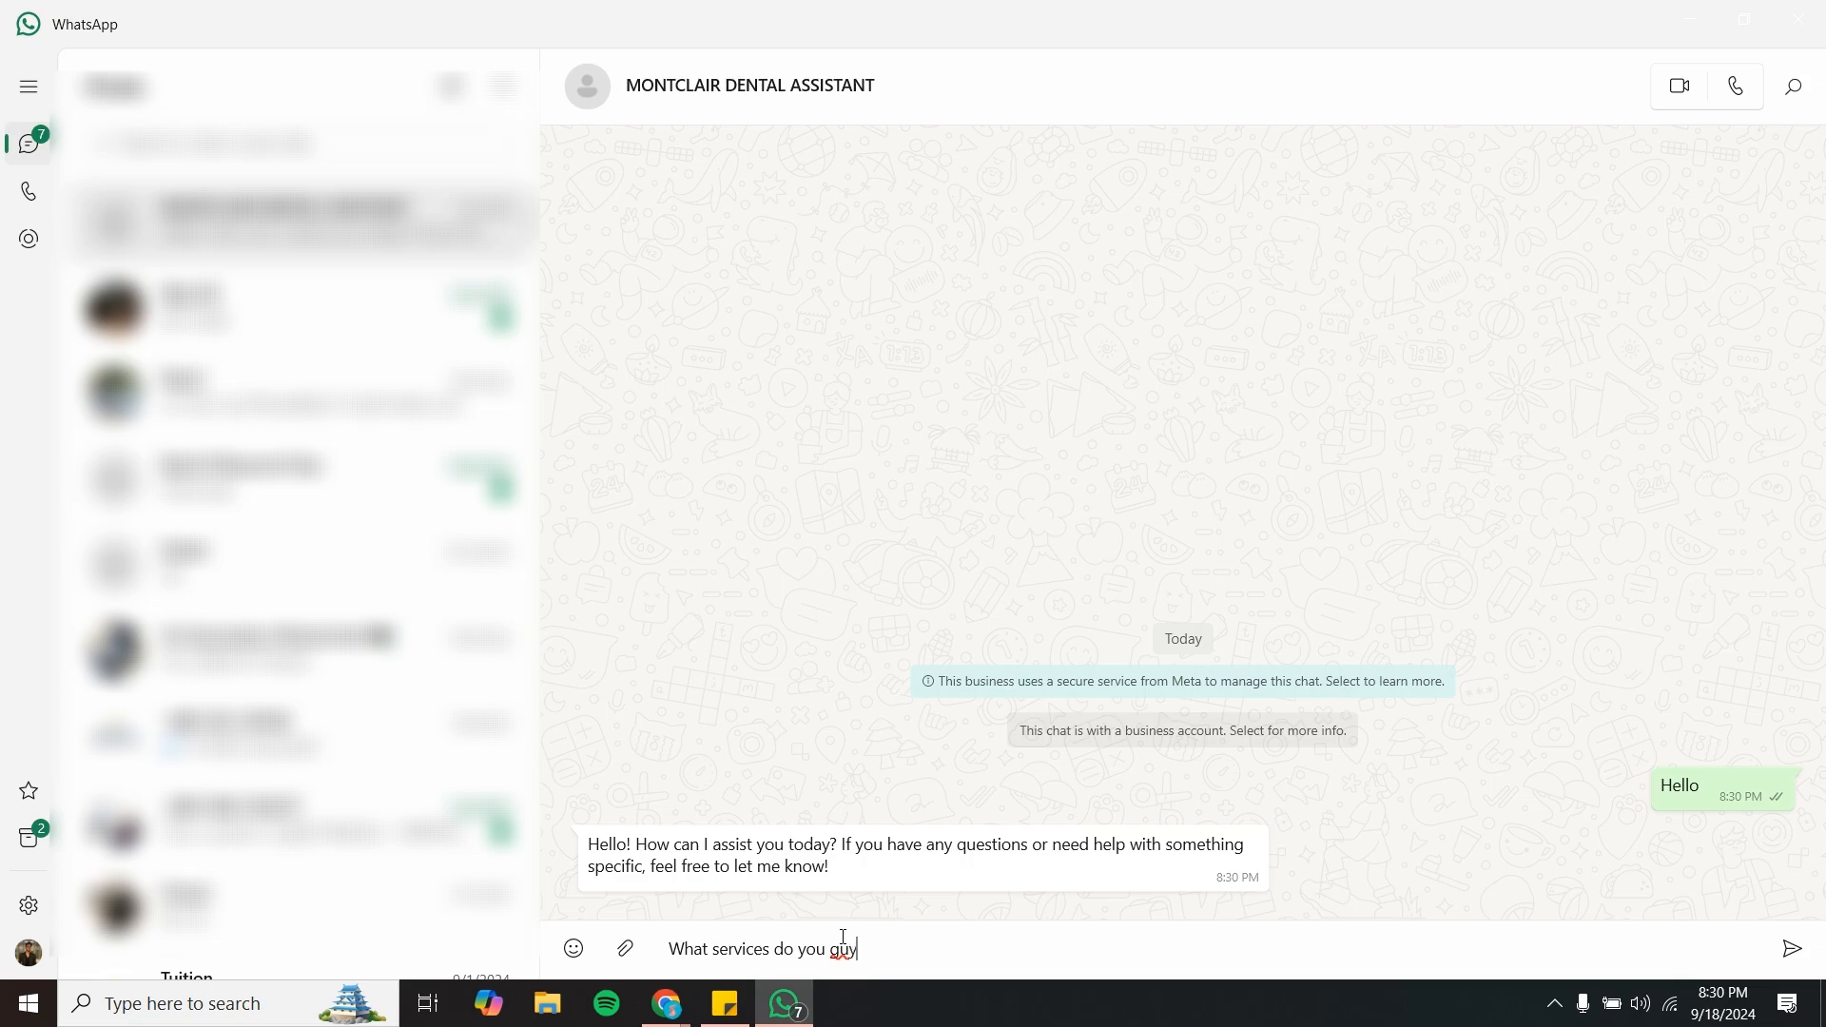
text( os offer?)
key(Return)
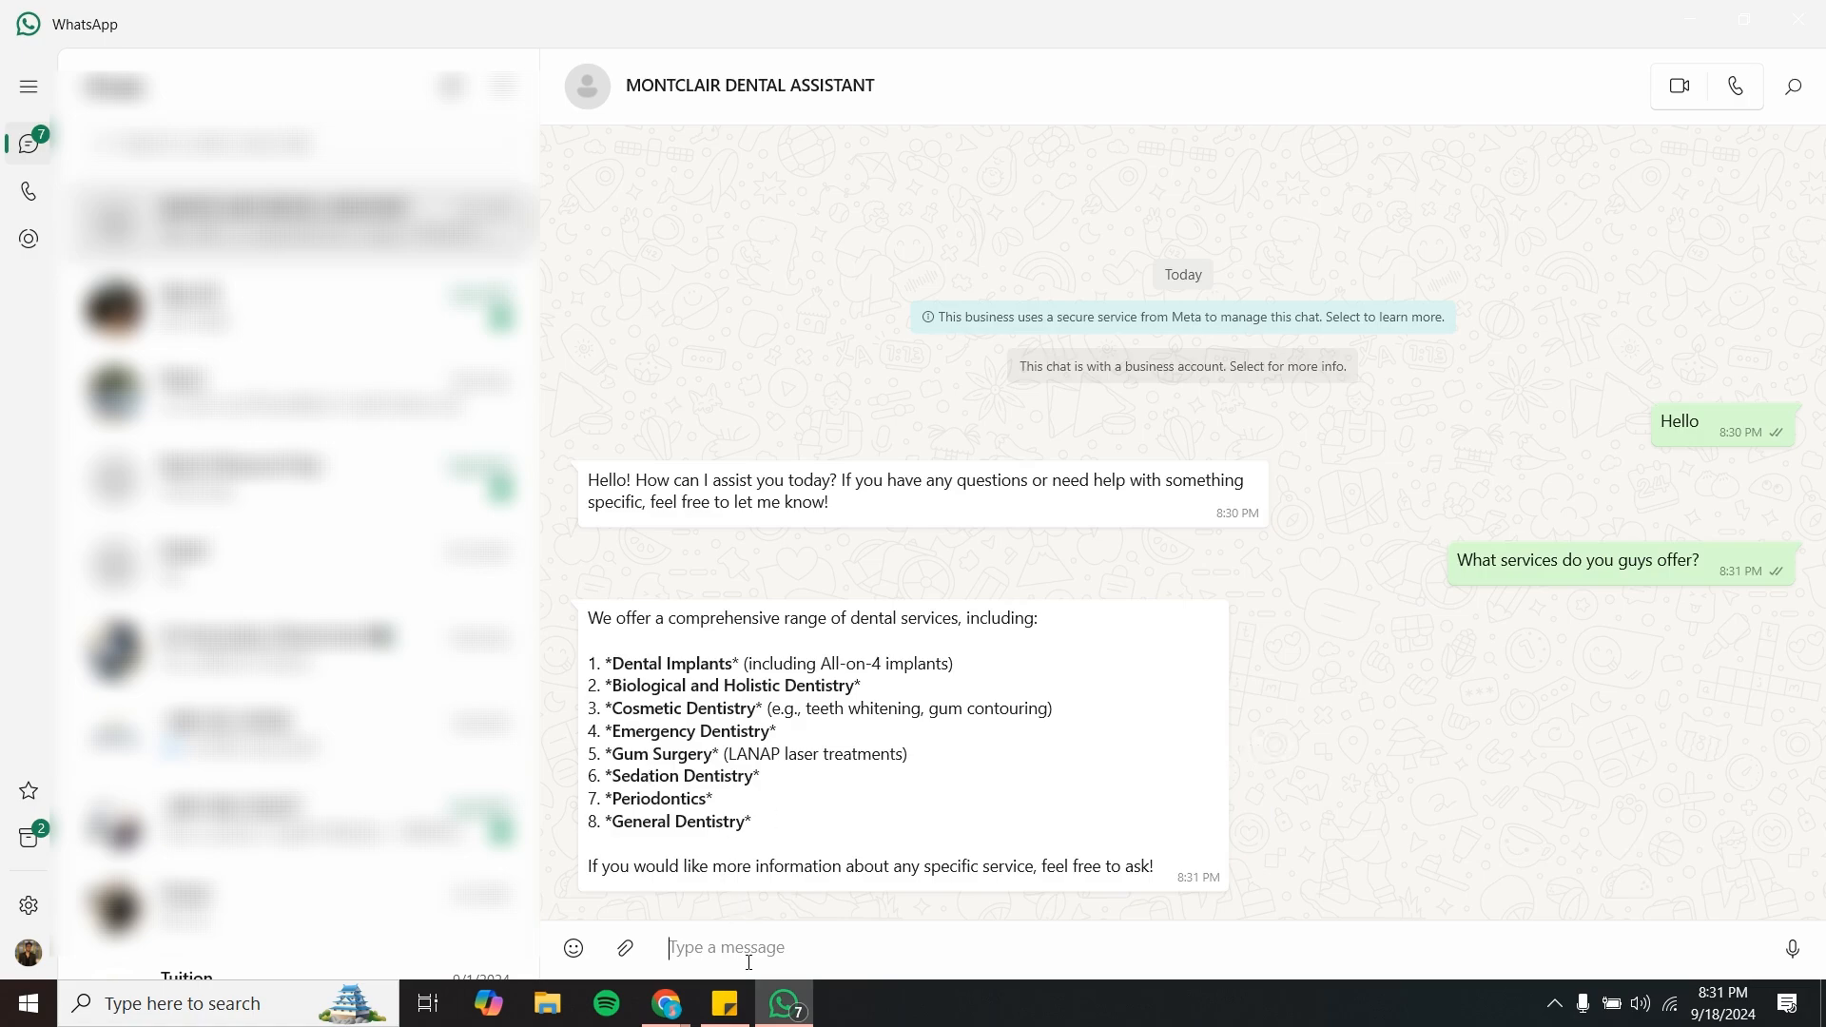
- Send the message "where are you guys located?" to the dental assistant
text(where ar)
text(e yo)
key(BackSpace)
text(ou guys located?)
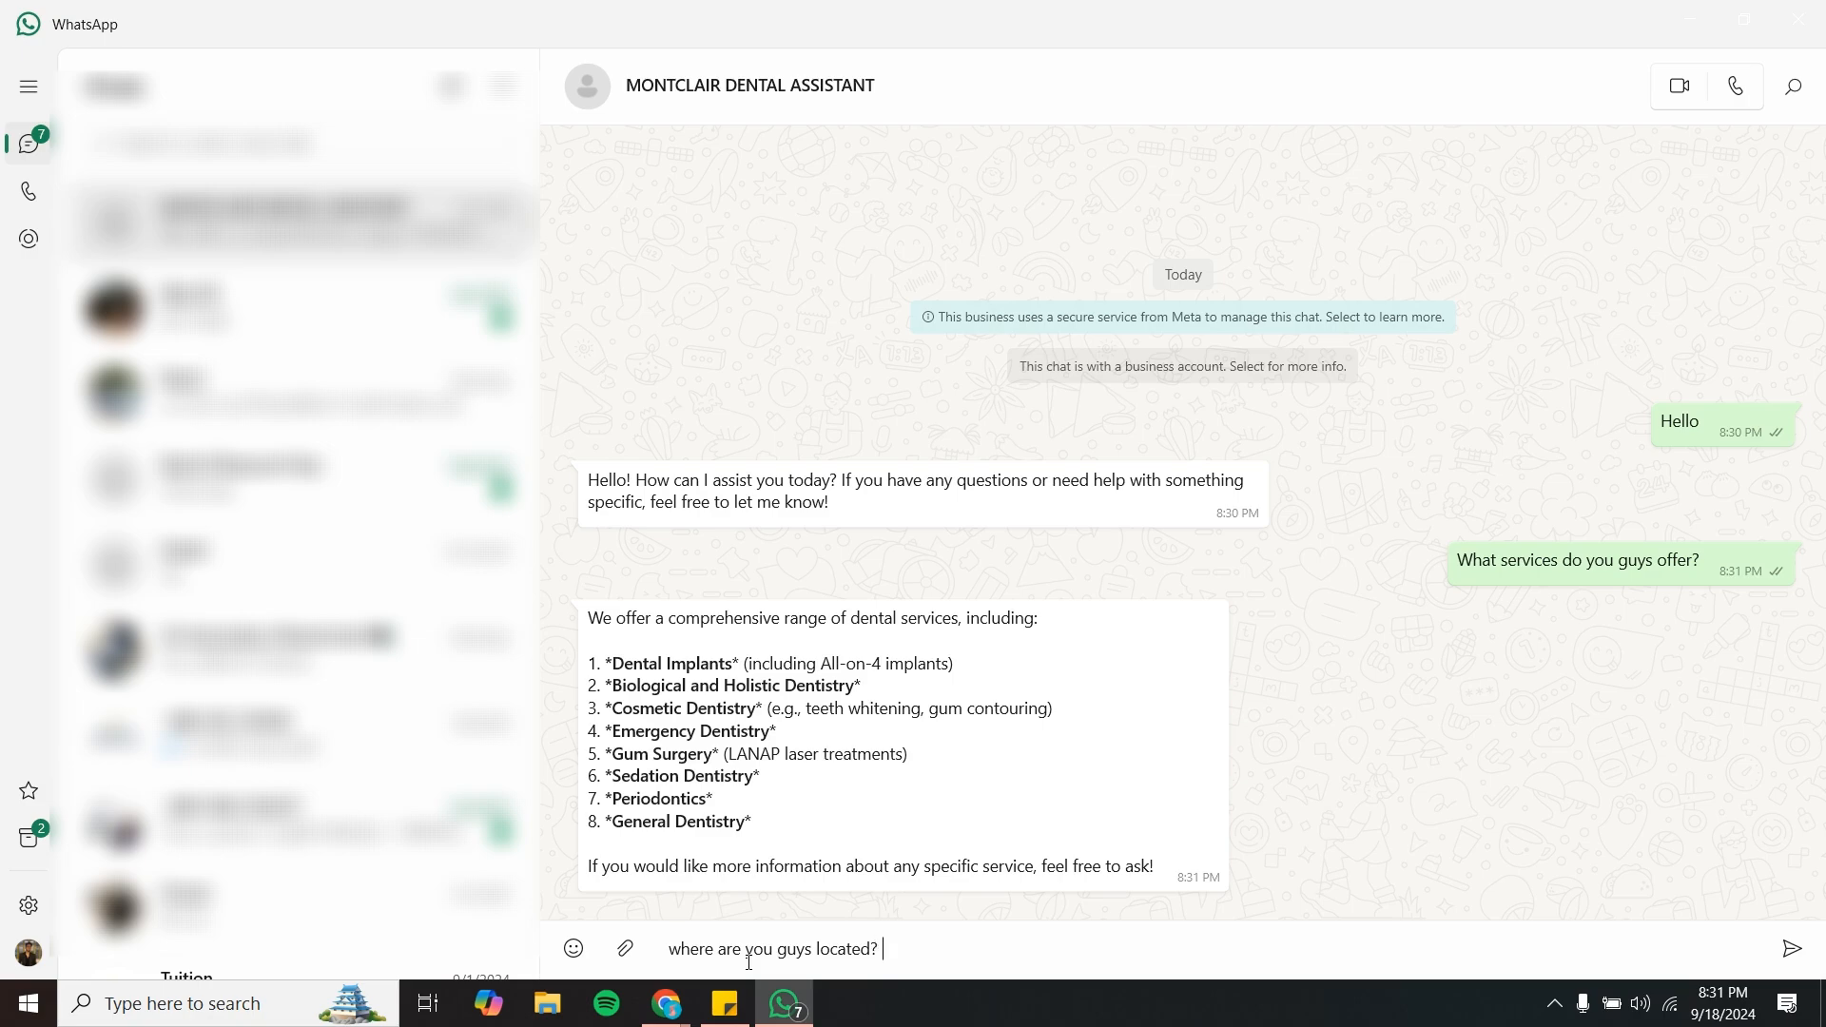
key(Return)
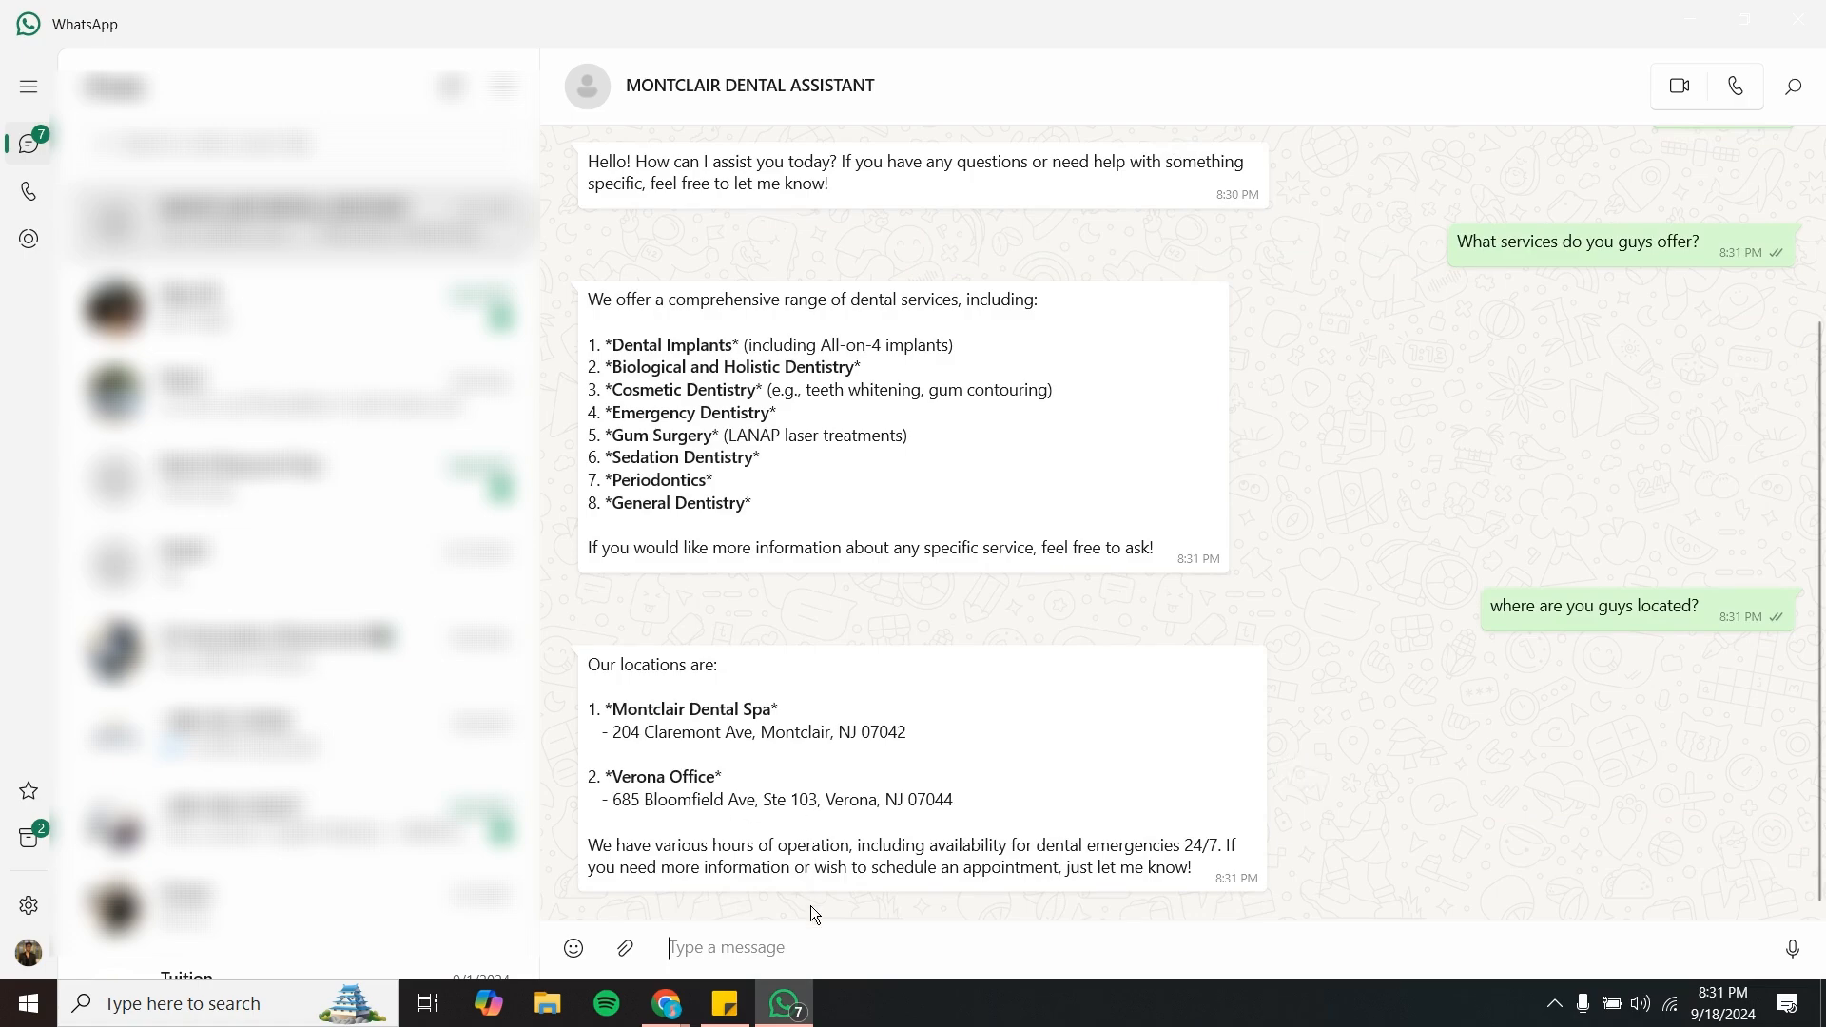
- Send the message "I want to book an appointment" to the dental assistant
text(I want to )
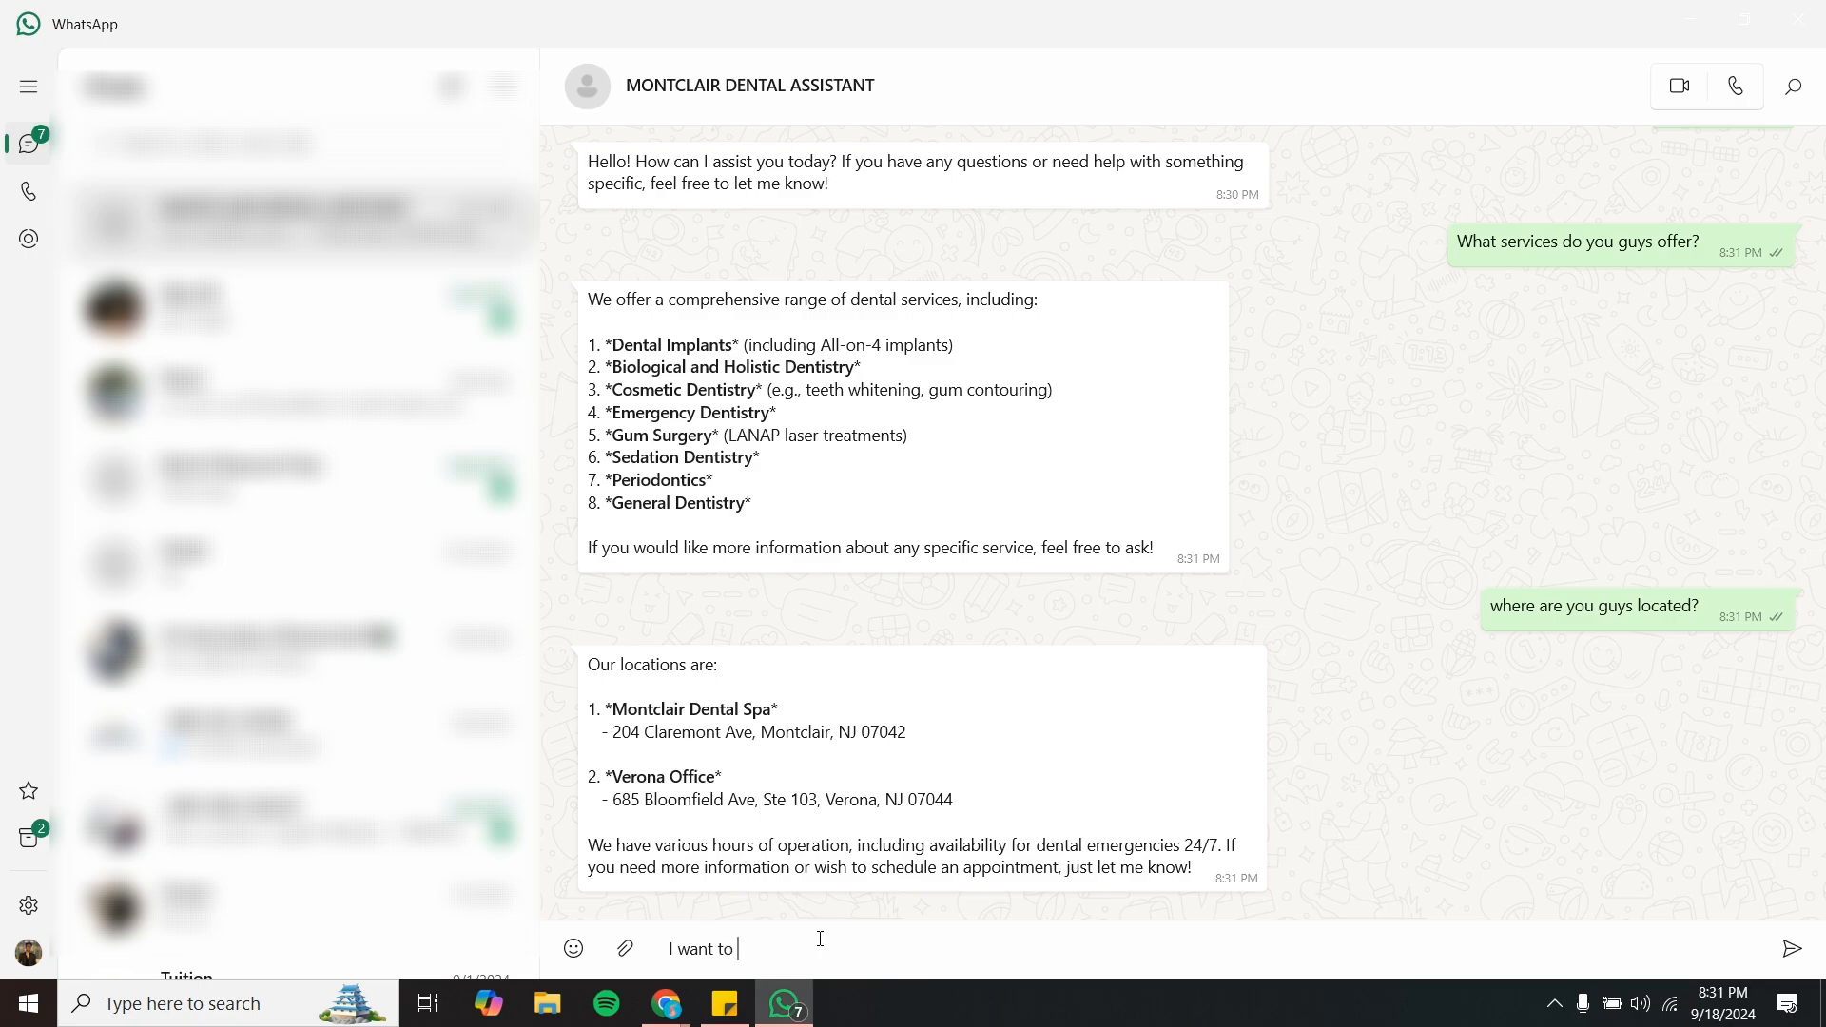
text(book an appointment)
key(Return)
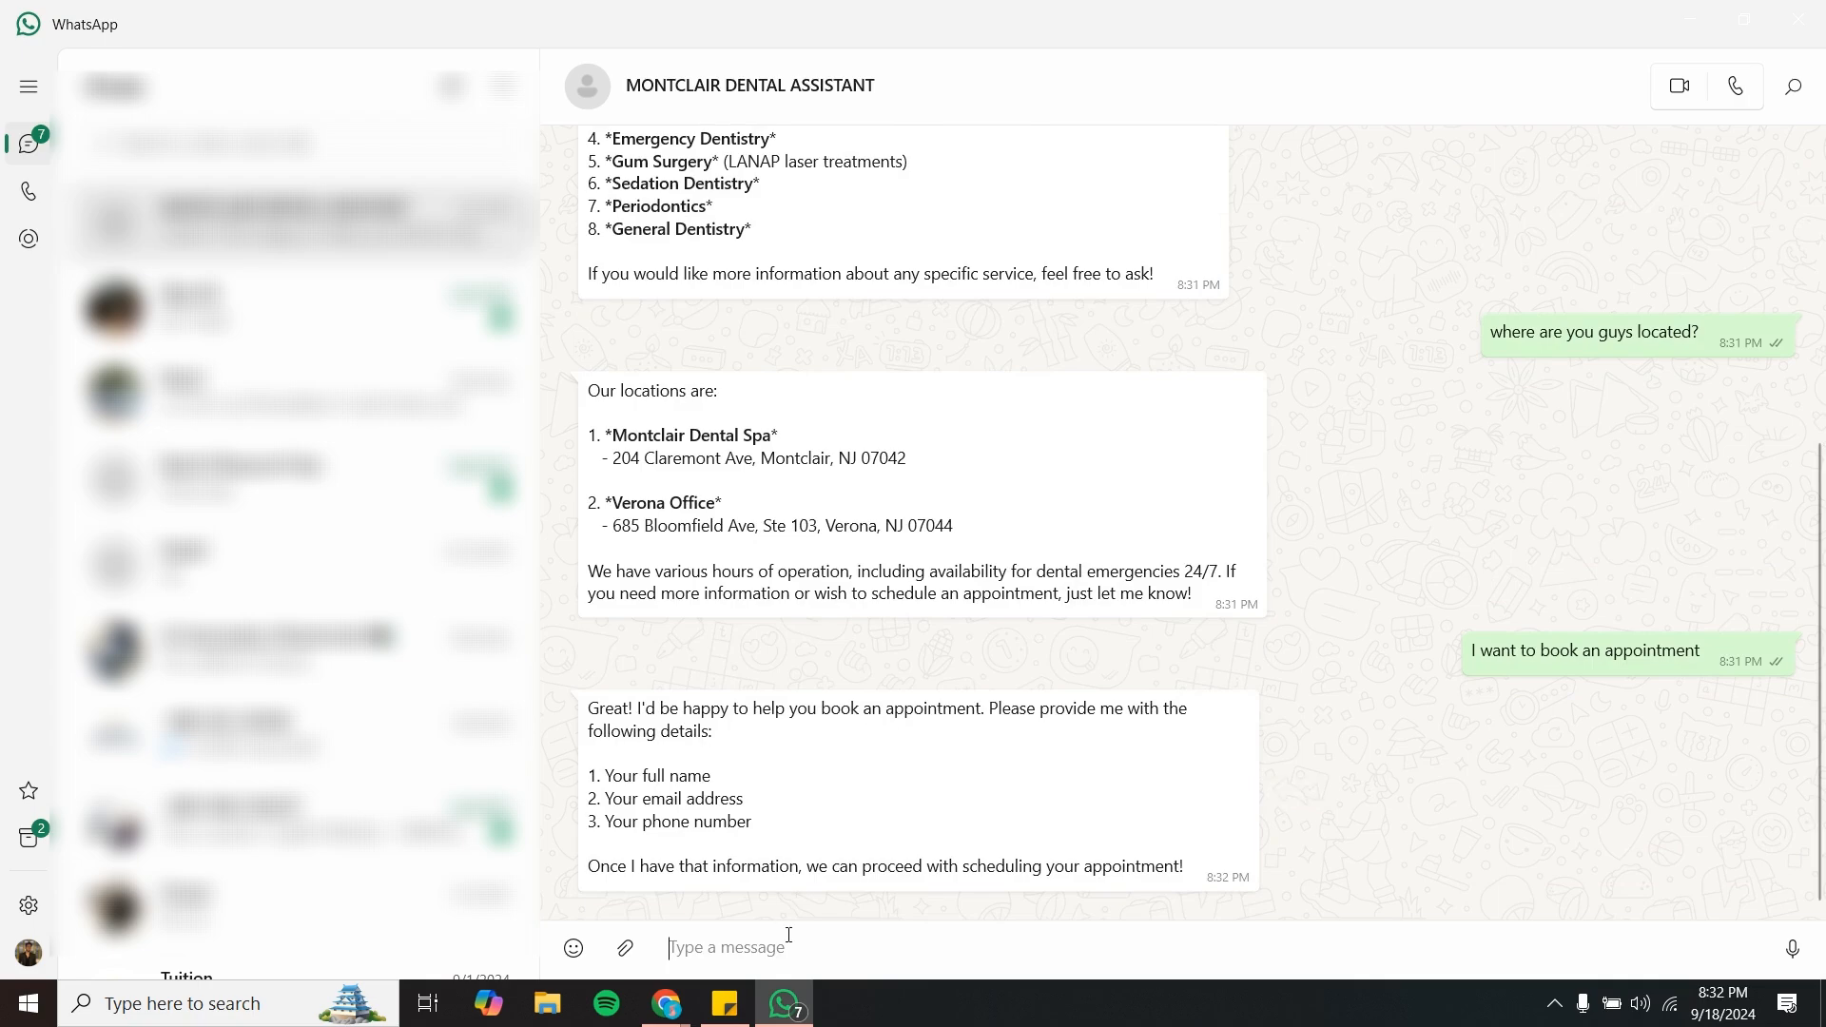
- Paste the lead's full name, e-mail and phone number from the clipboard and send them
key(super+v)
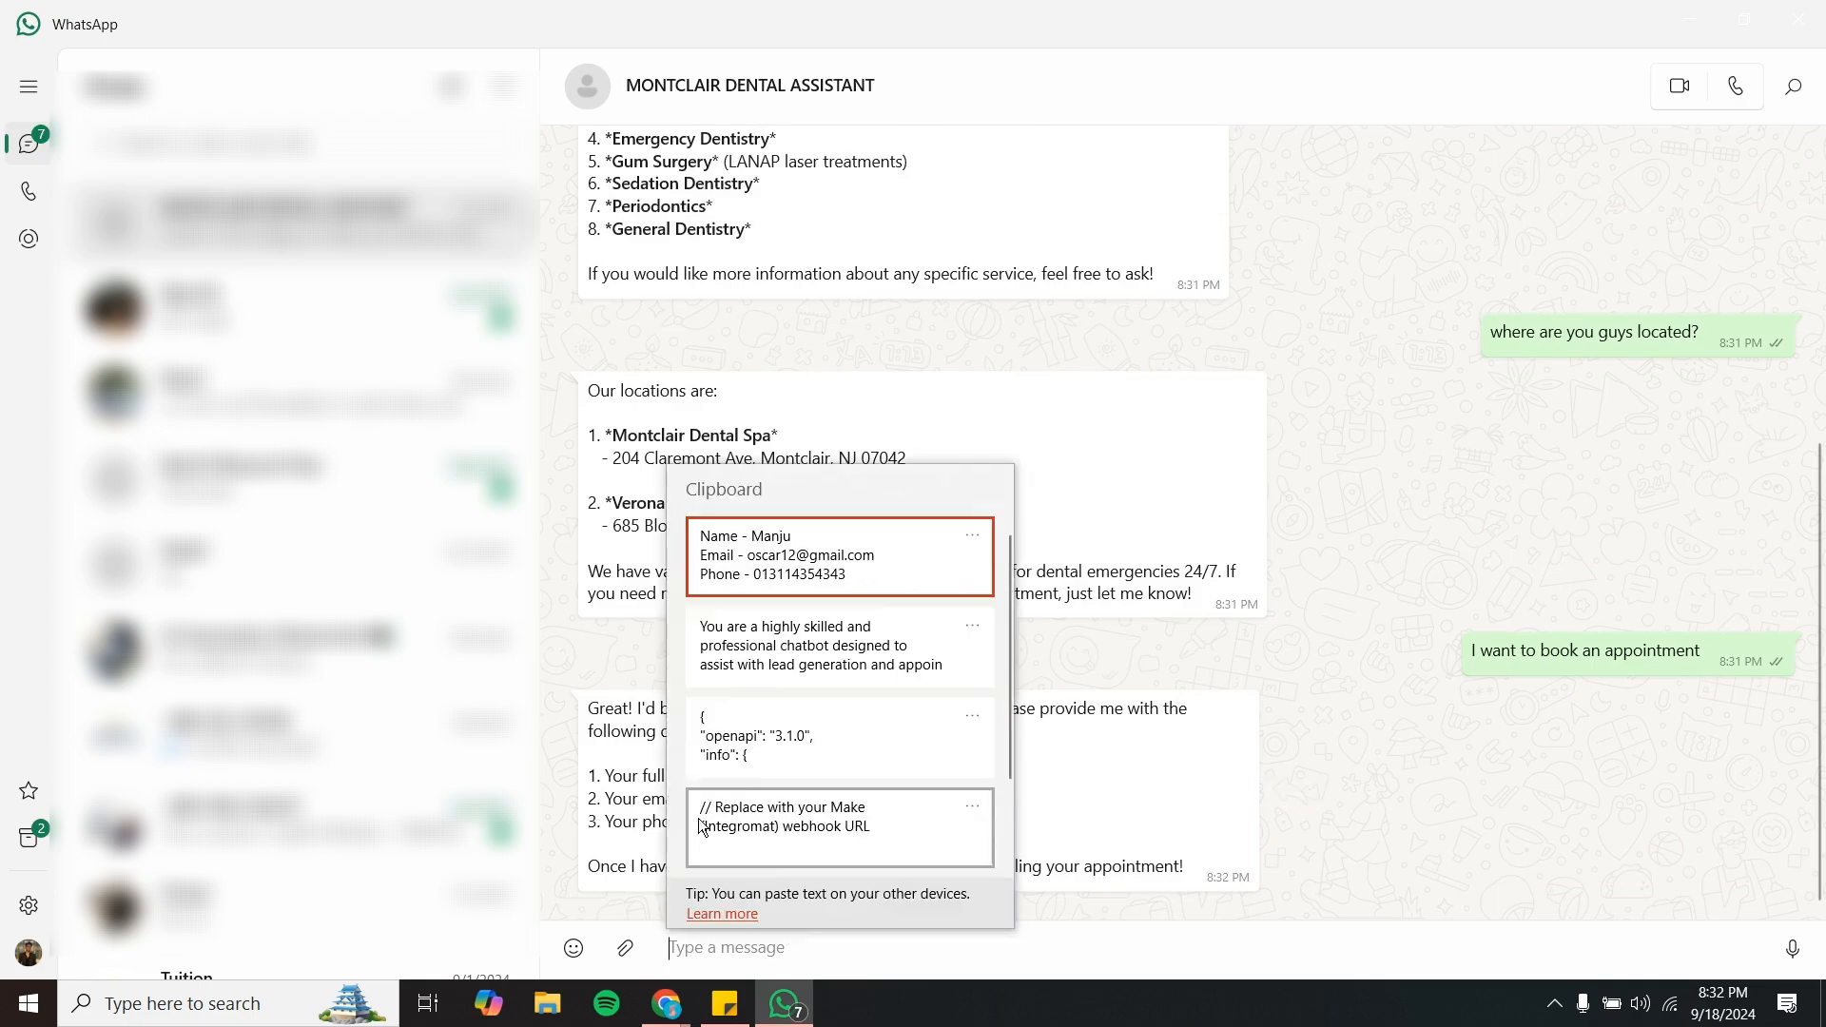
click(759, 553)
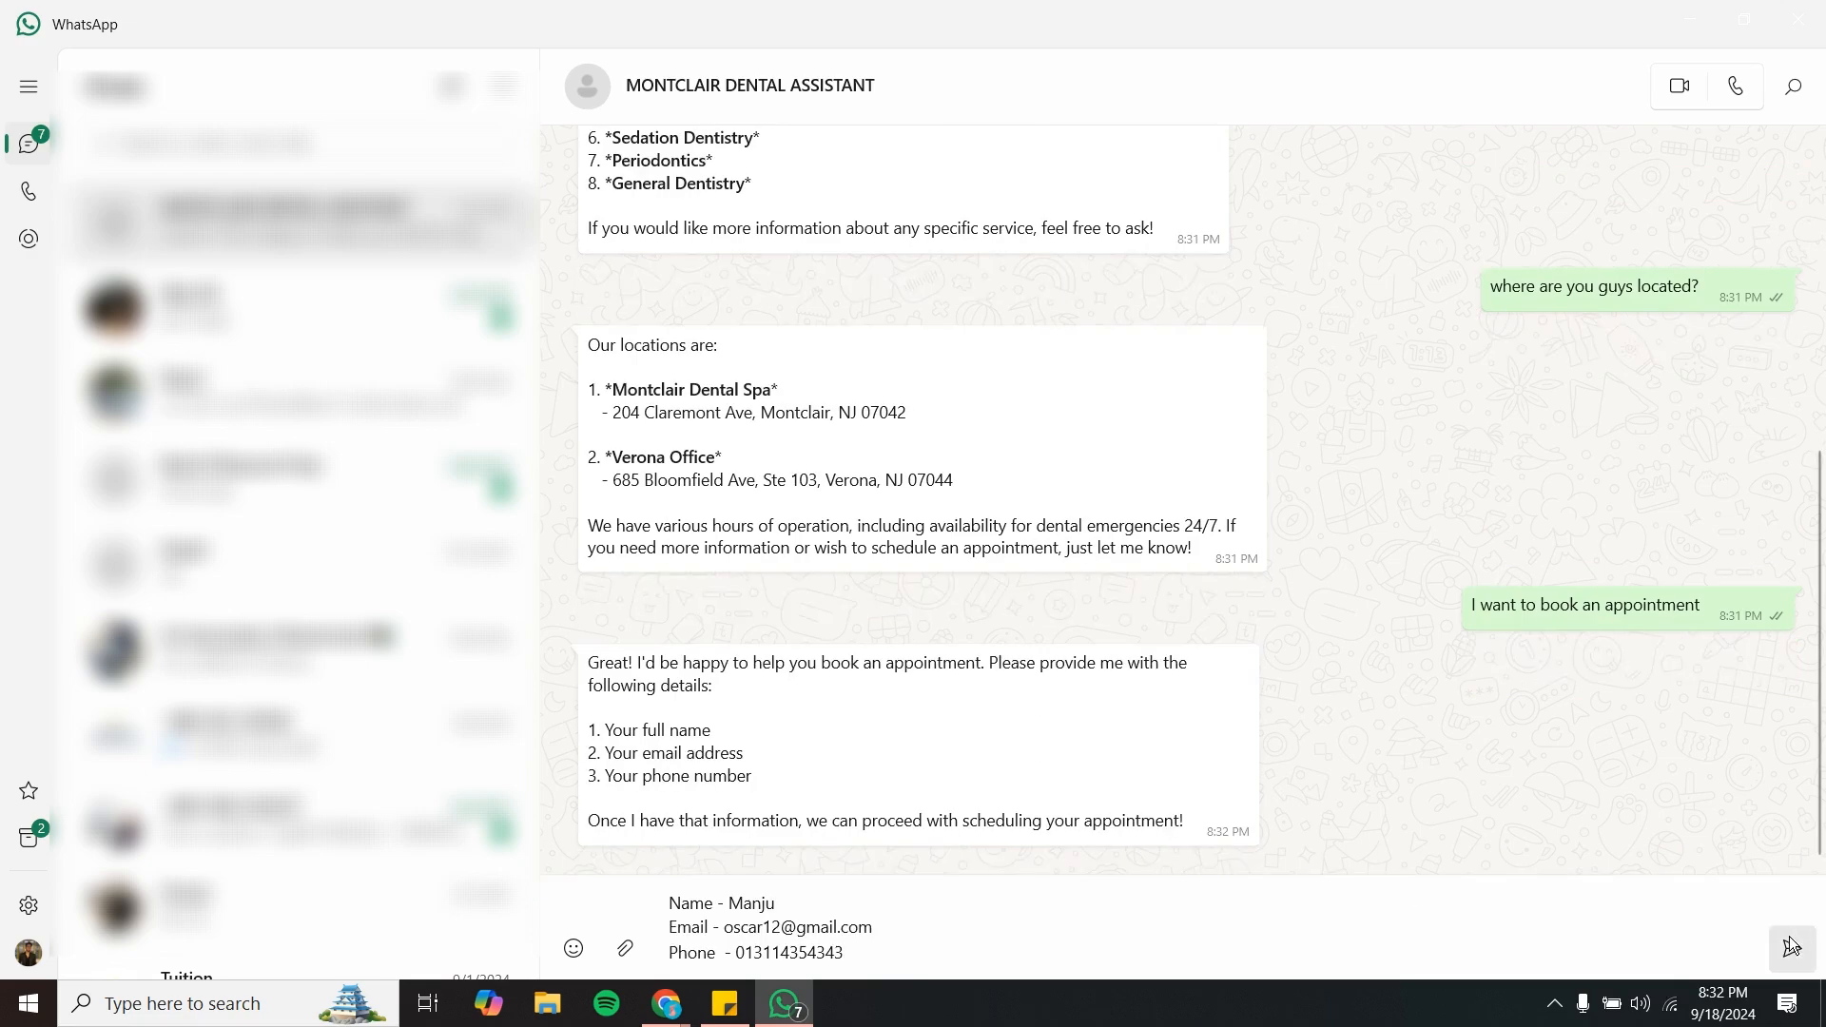
key(Return)
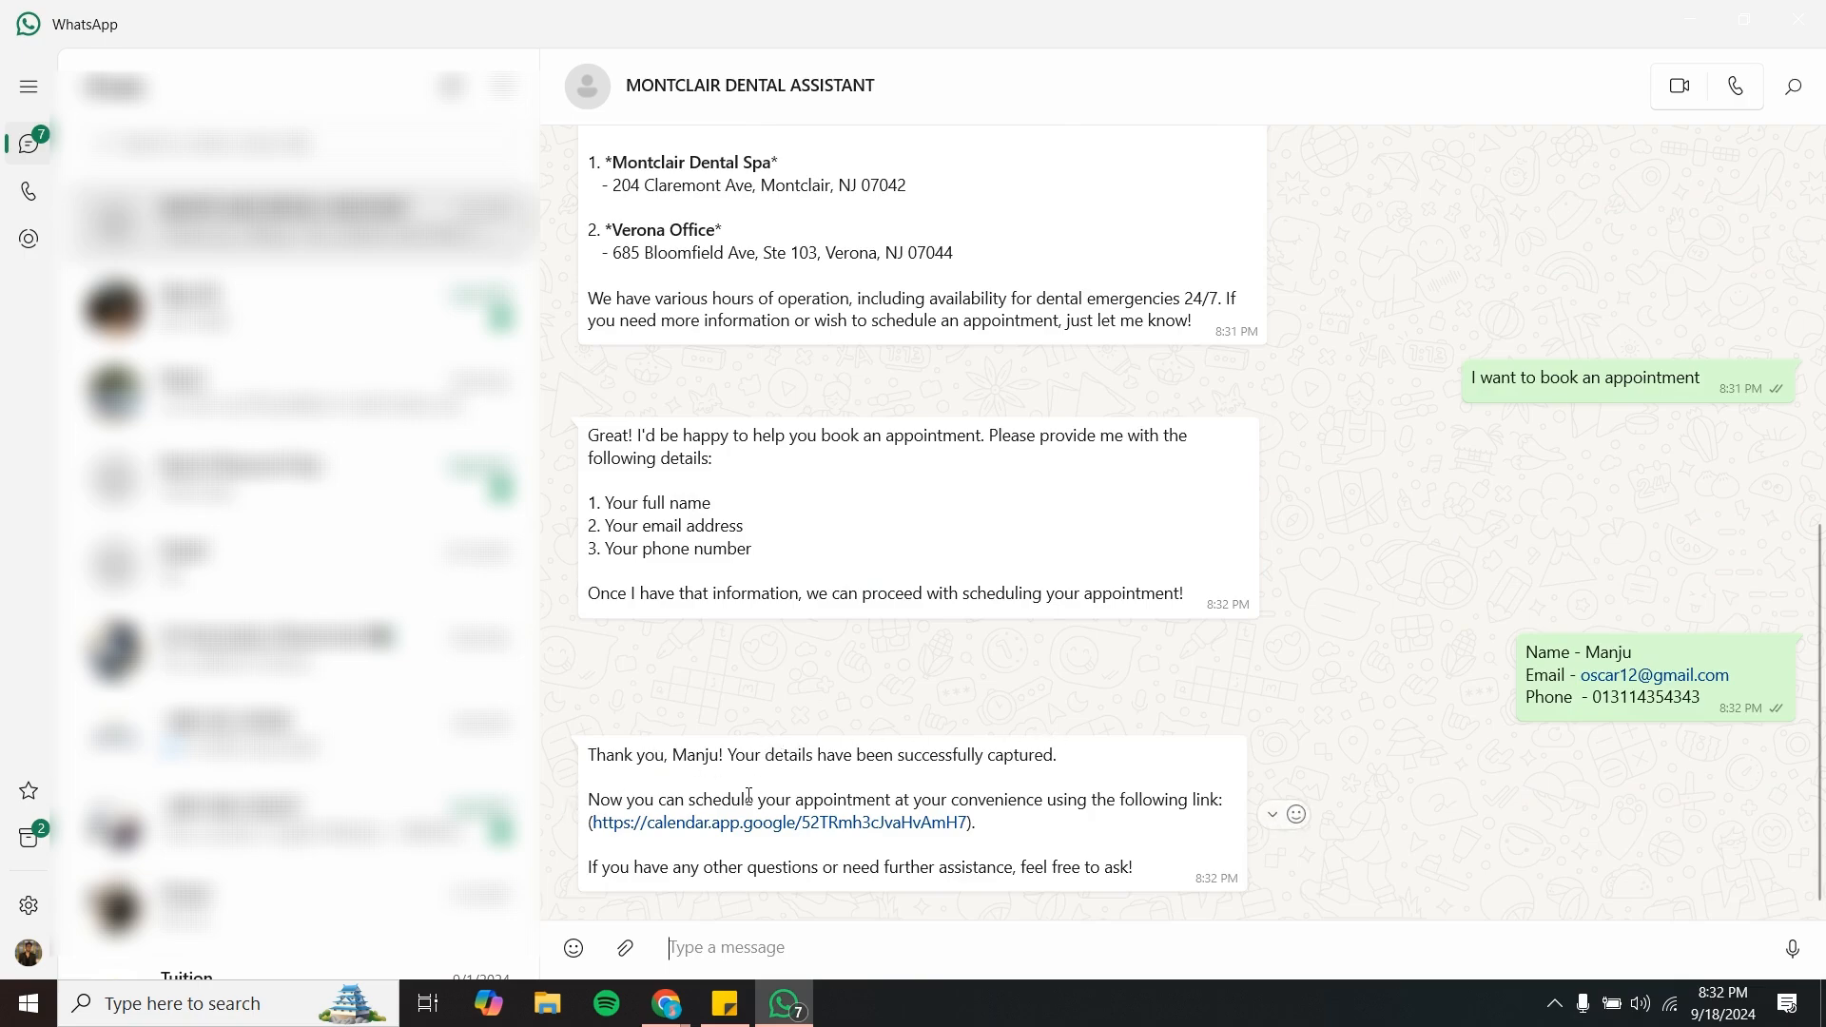
- Open the Google Calendar booking link from the reply and review the available appointment times
click(755, 835)
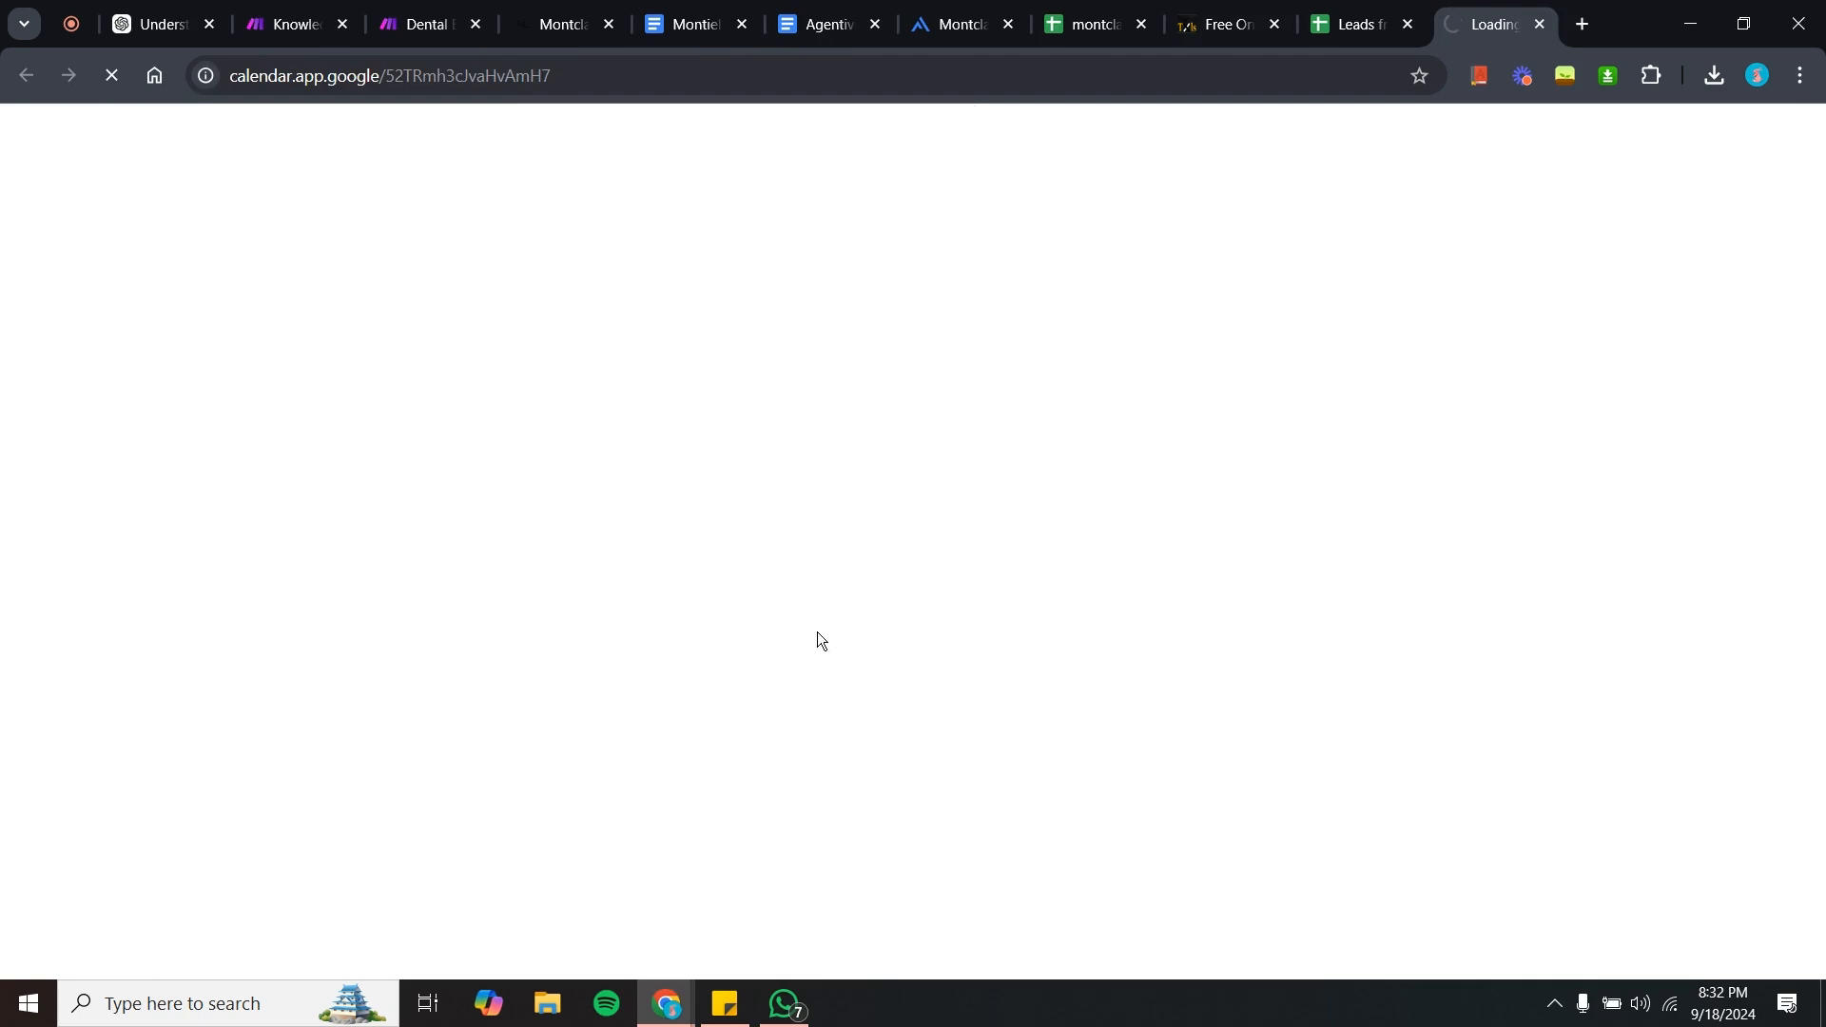
scroll(738, 693, down, 2)
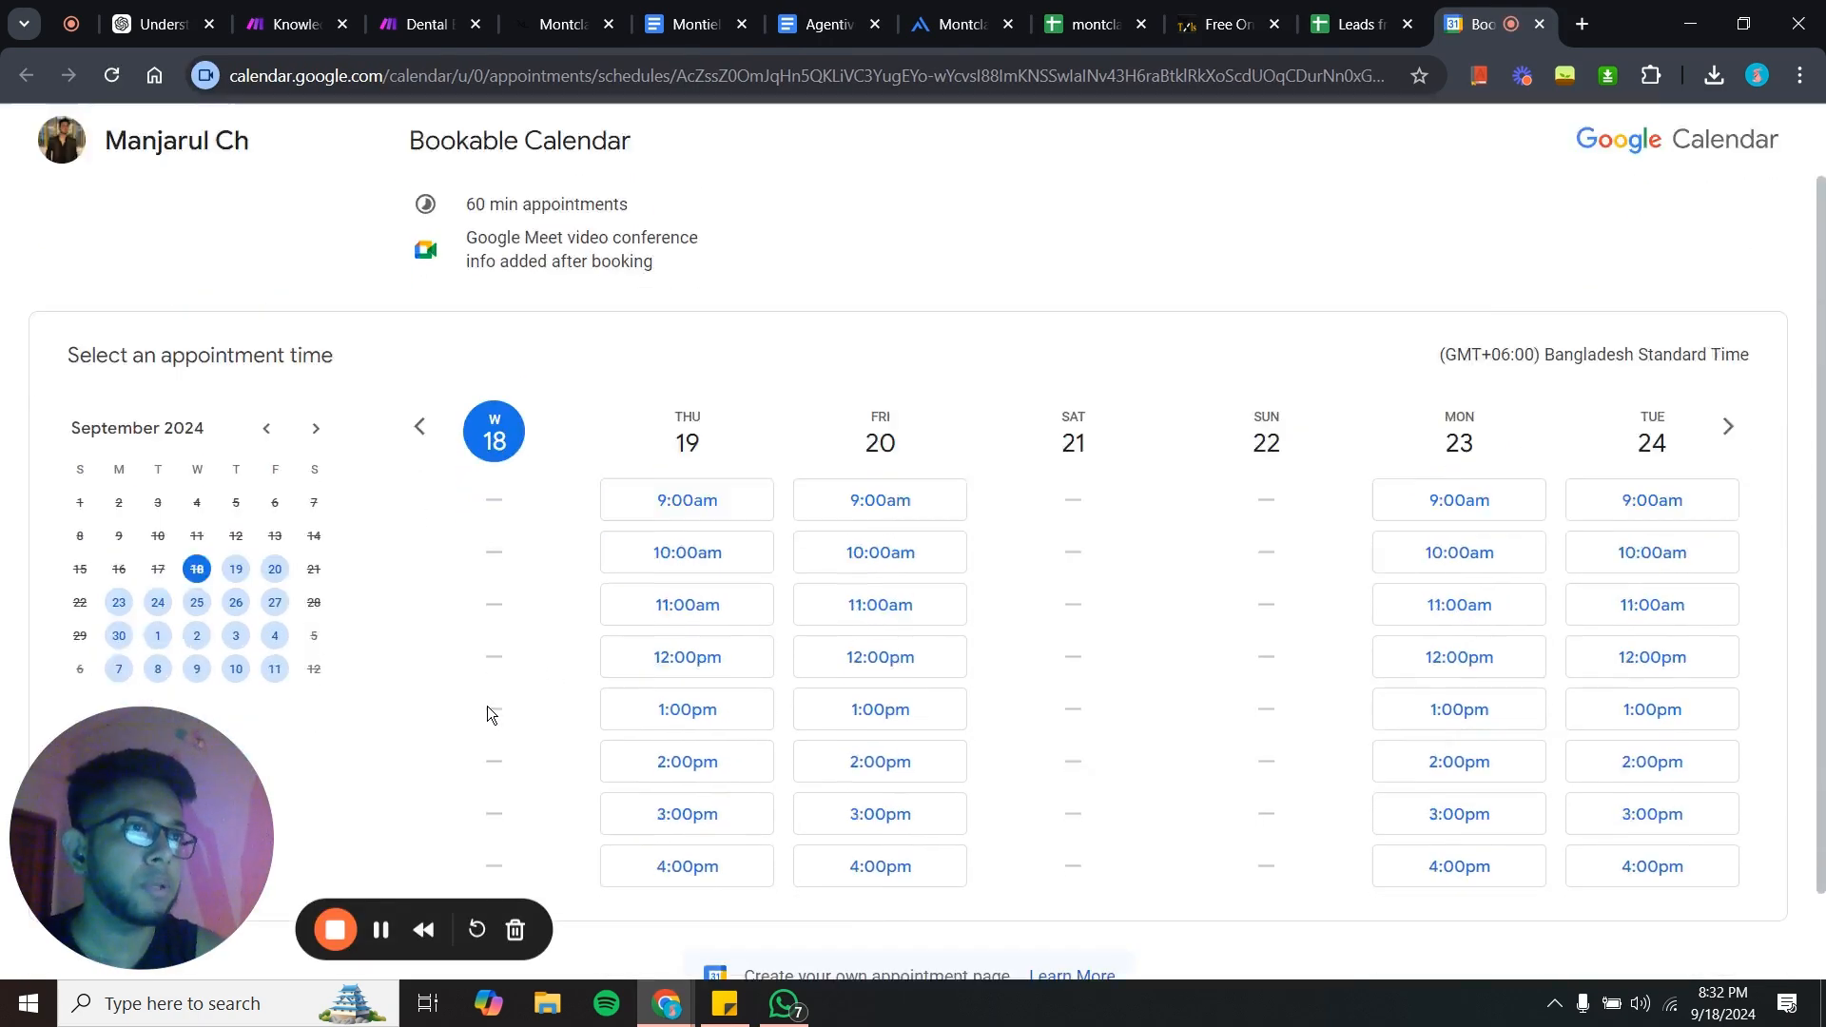
scroll(487, 705, down, 2)
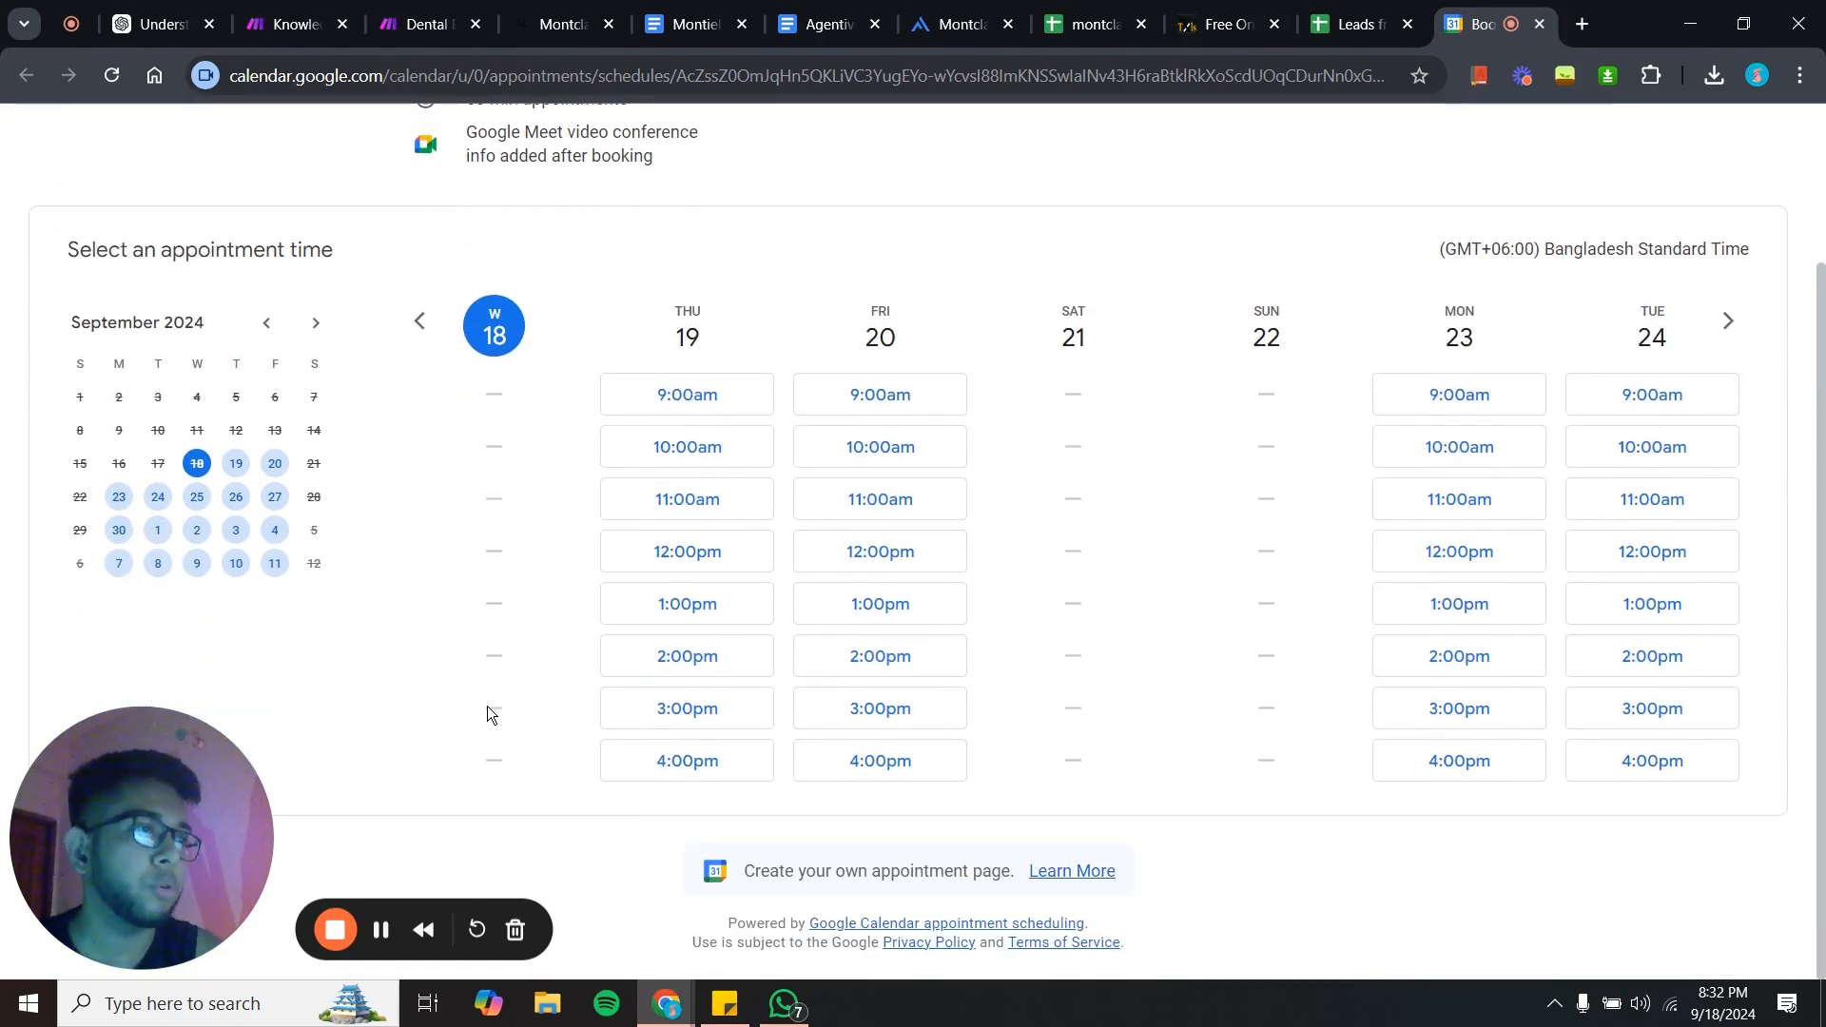
scroll(487, 706, up, 2)
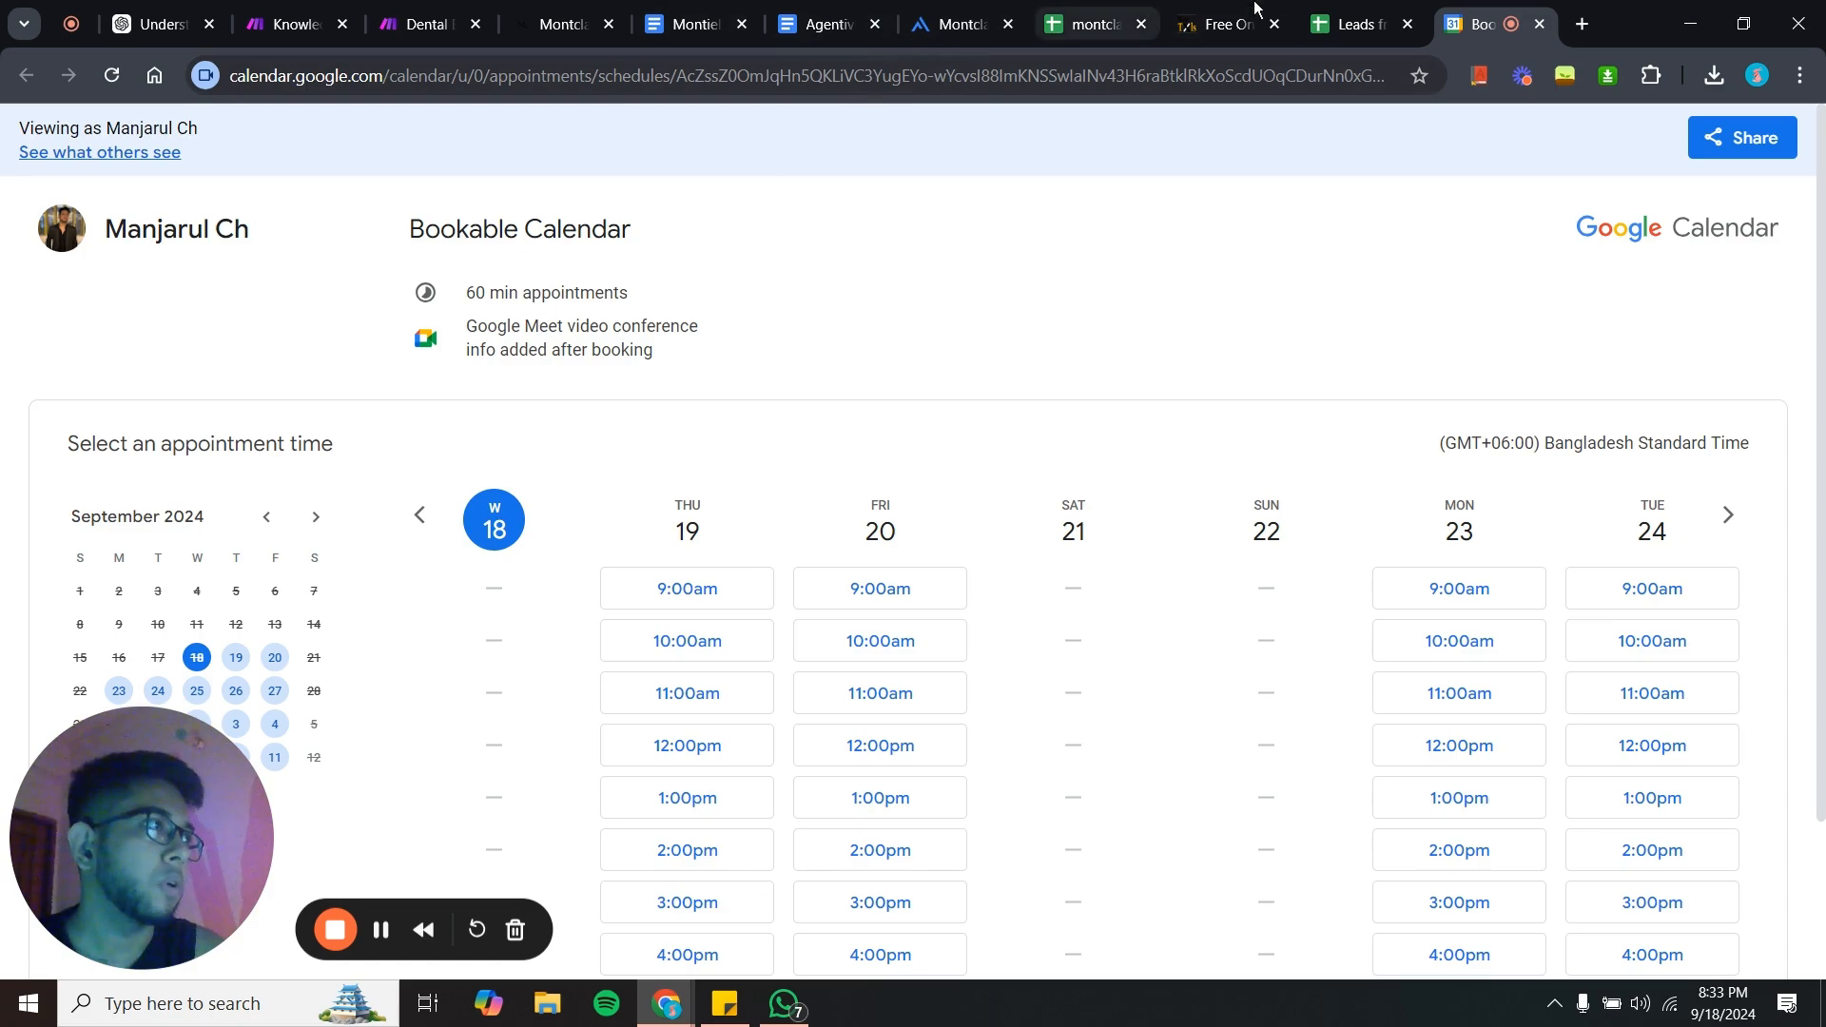
- Check the captured lead row in the Leads from Make spreadsheet
click(1387, 9)
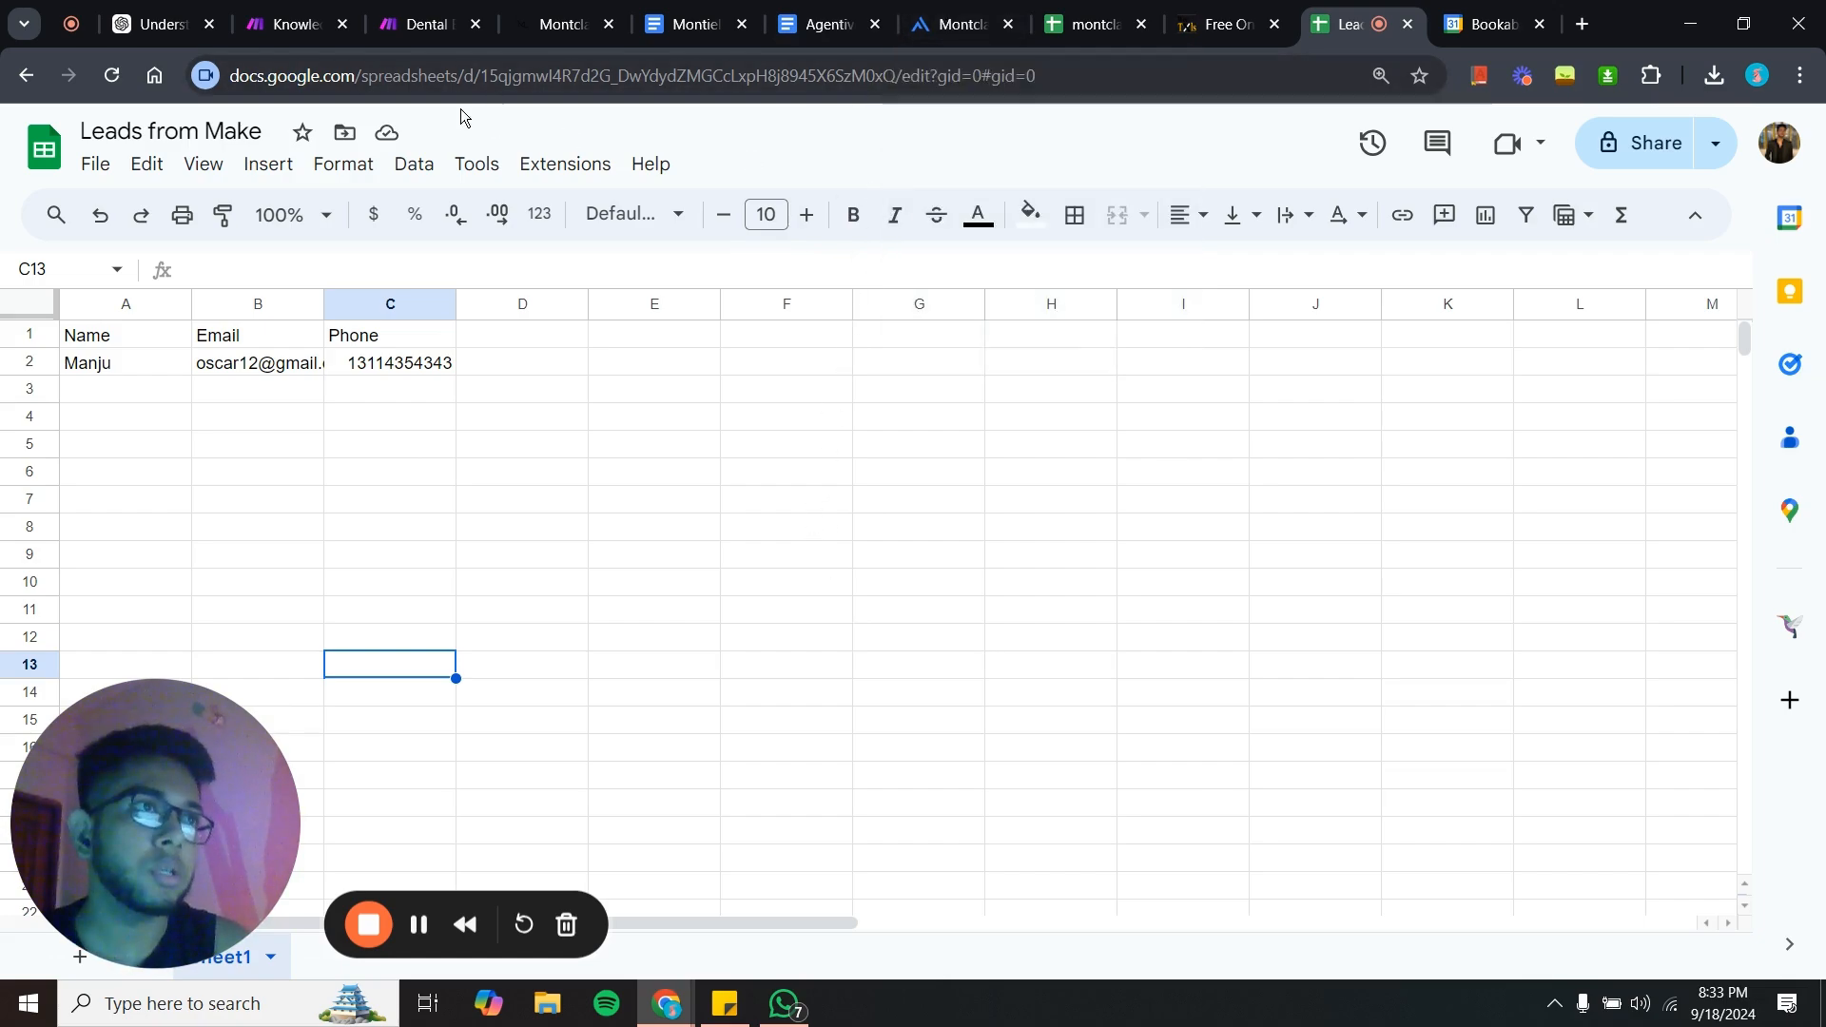
- Review the Agentive home dashboard's daily metrics and the list of agents
click(954, 23)
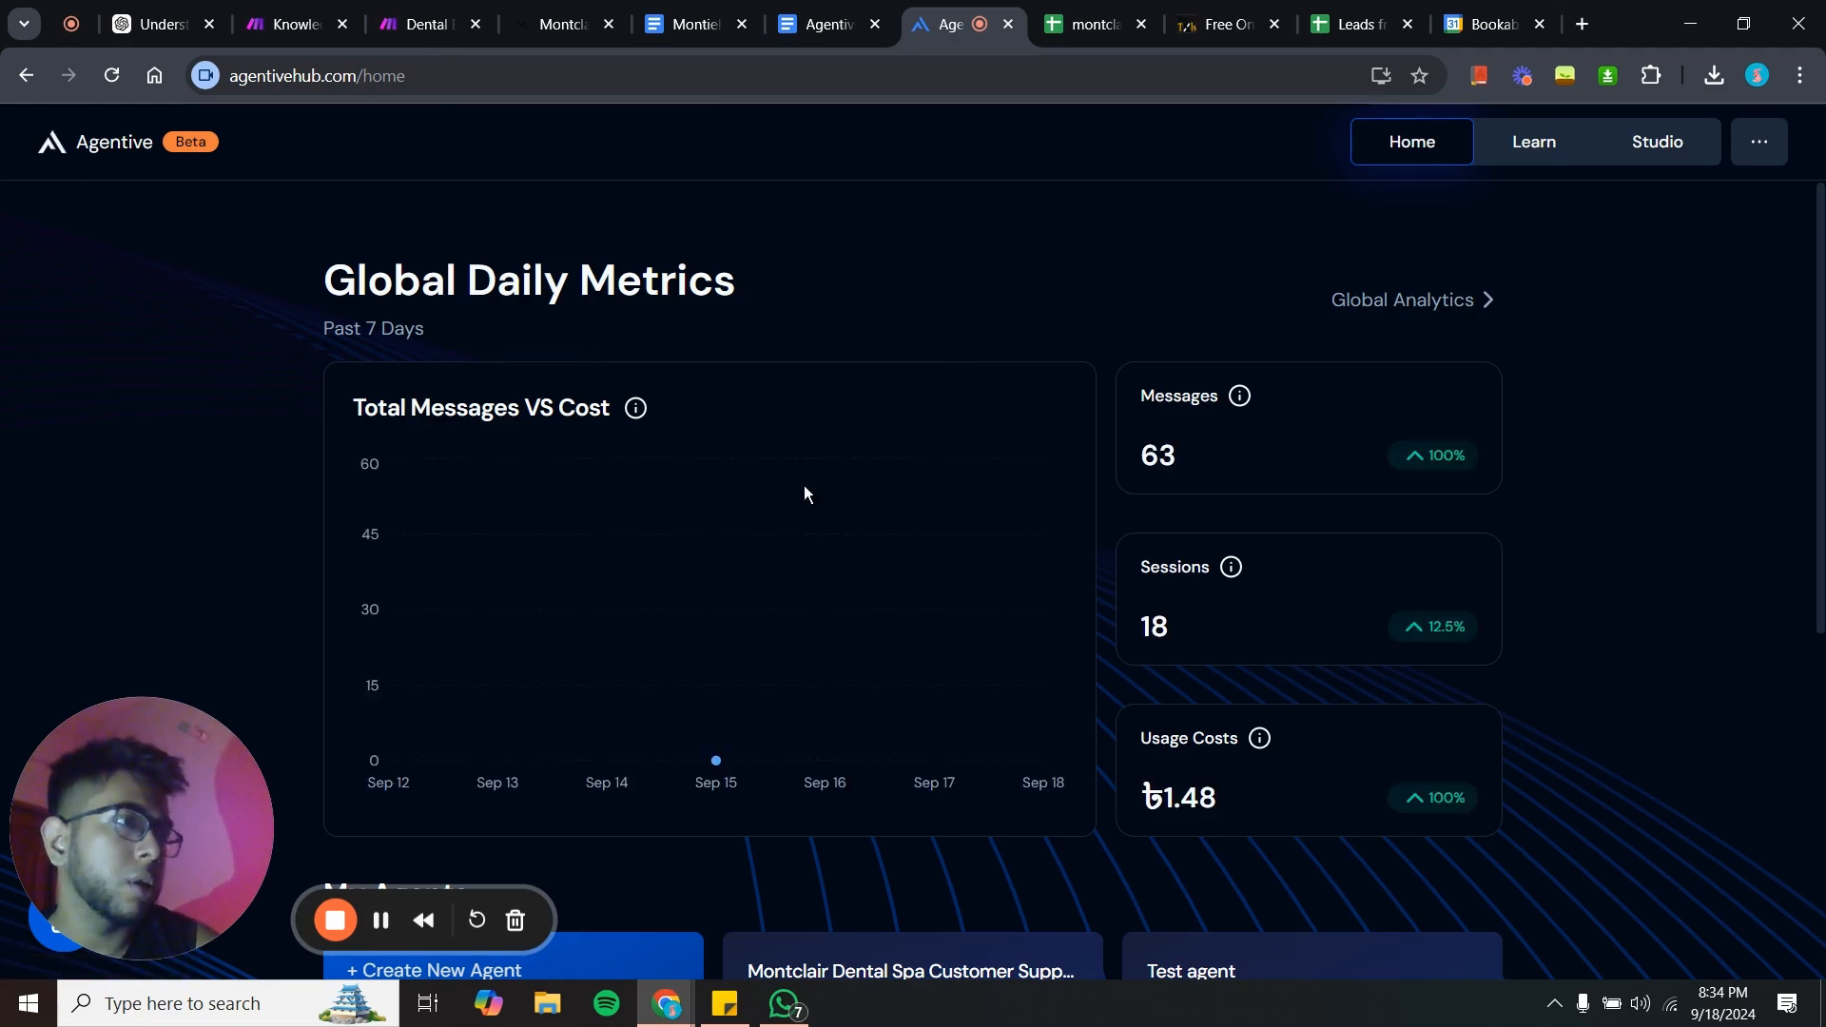
scroll(374, 494, down, 5)
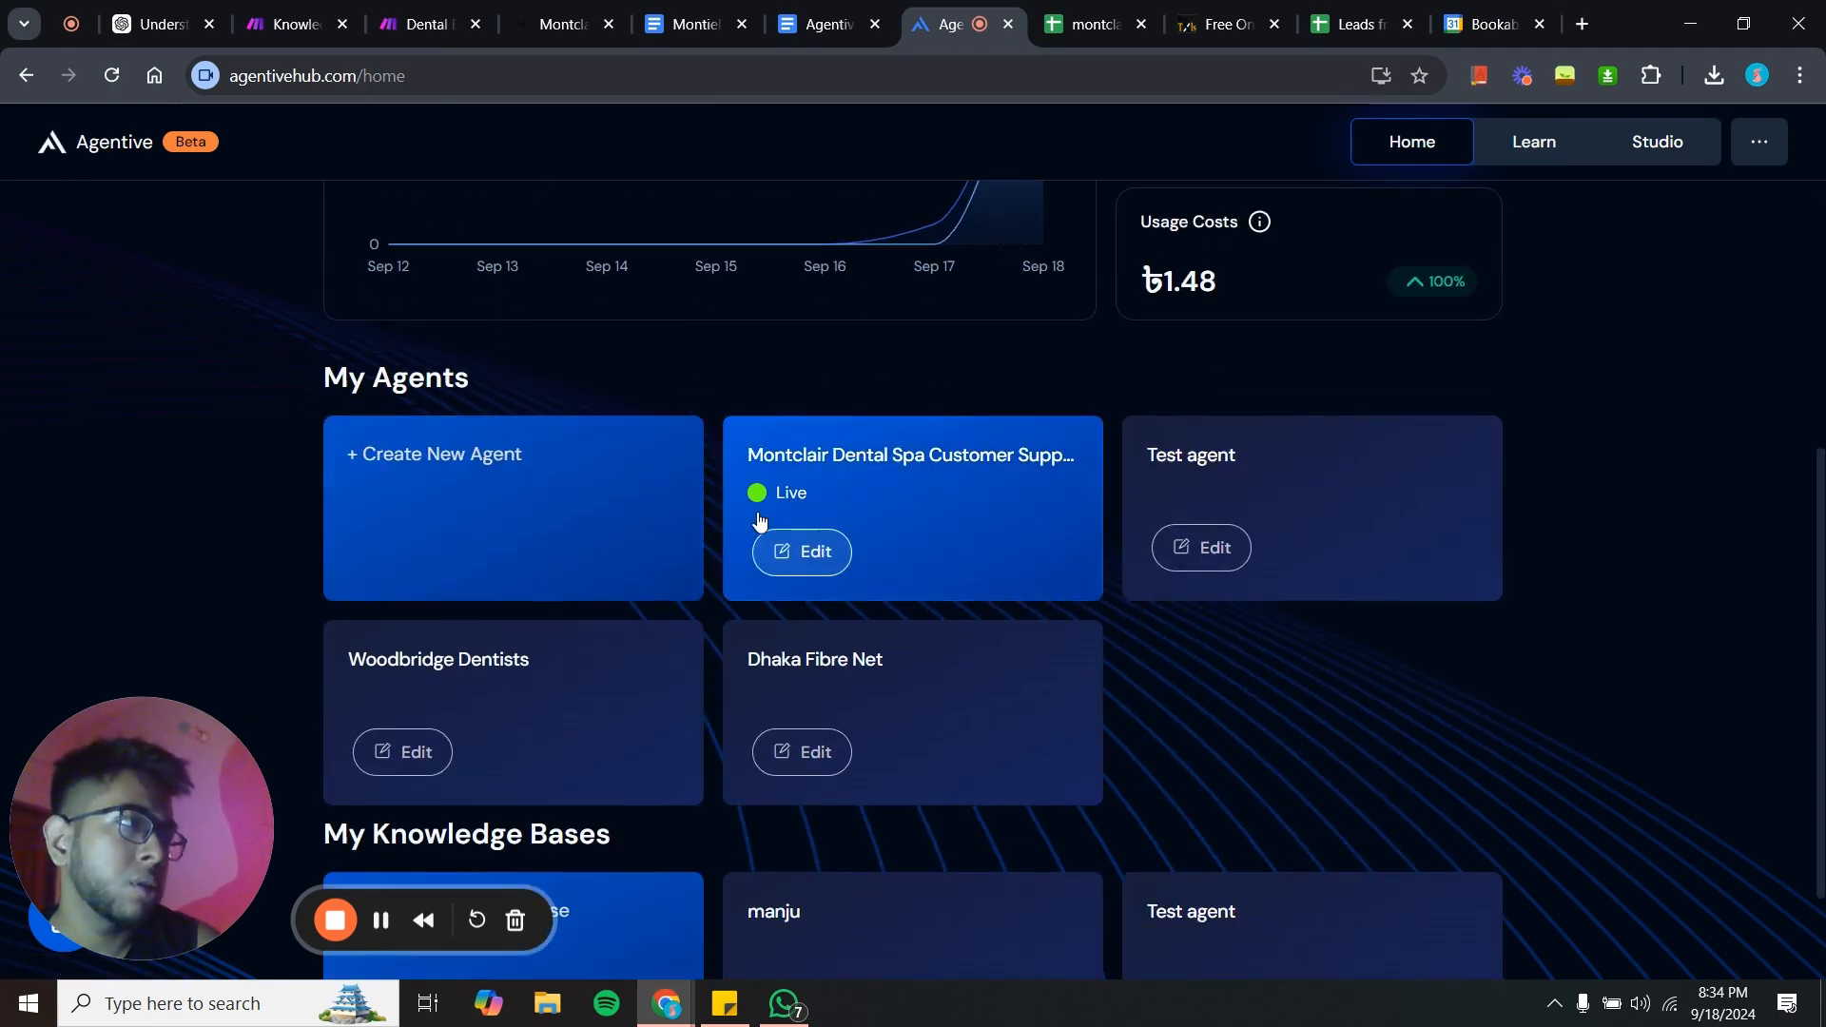
scroll(758, 520, up, 5)
scroll(758, 518, down, 1)
scroll(758, 519, down, 2)
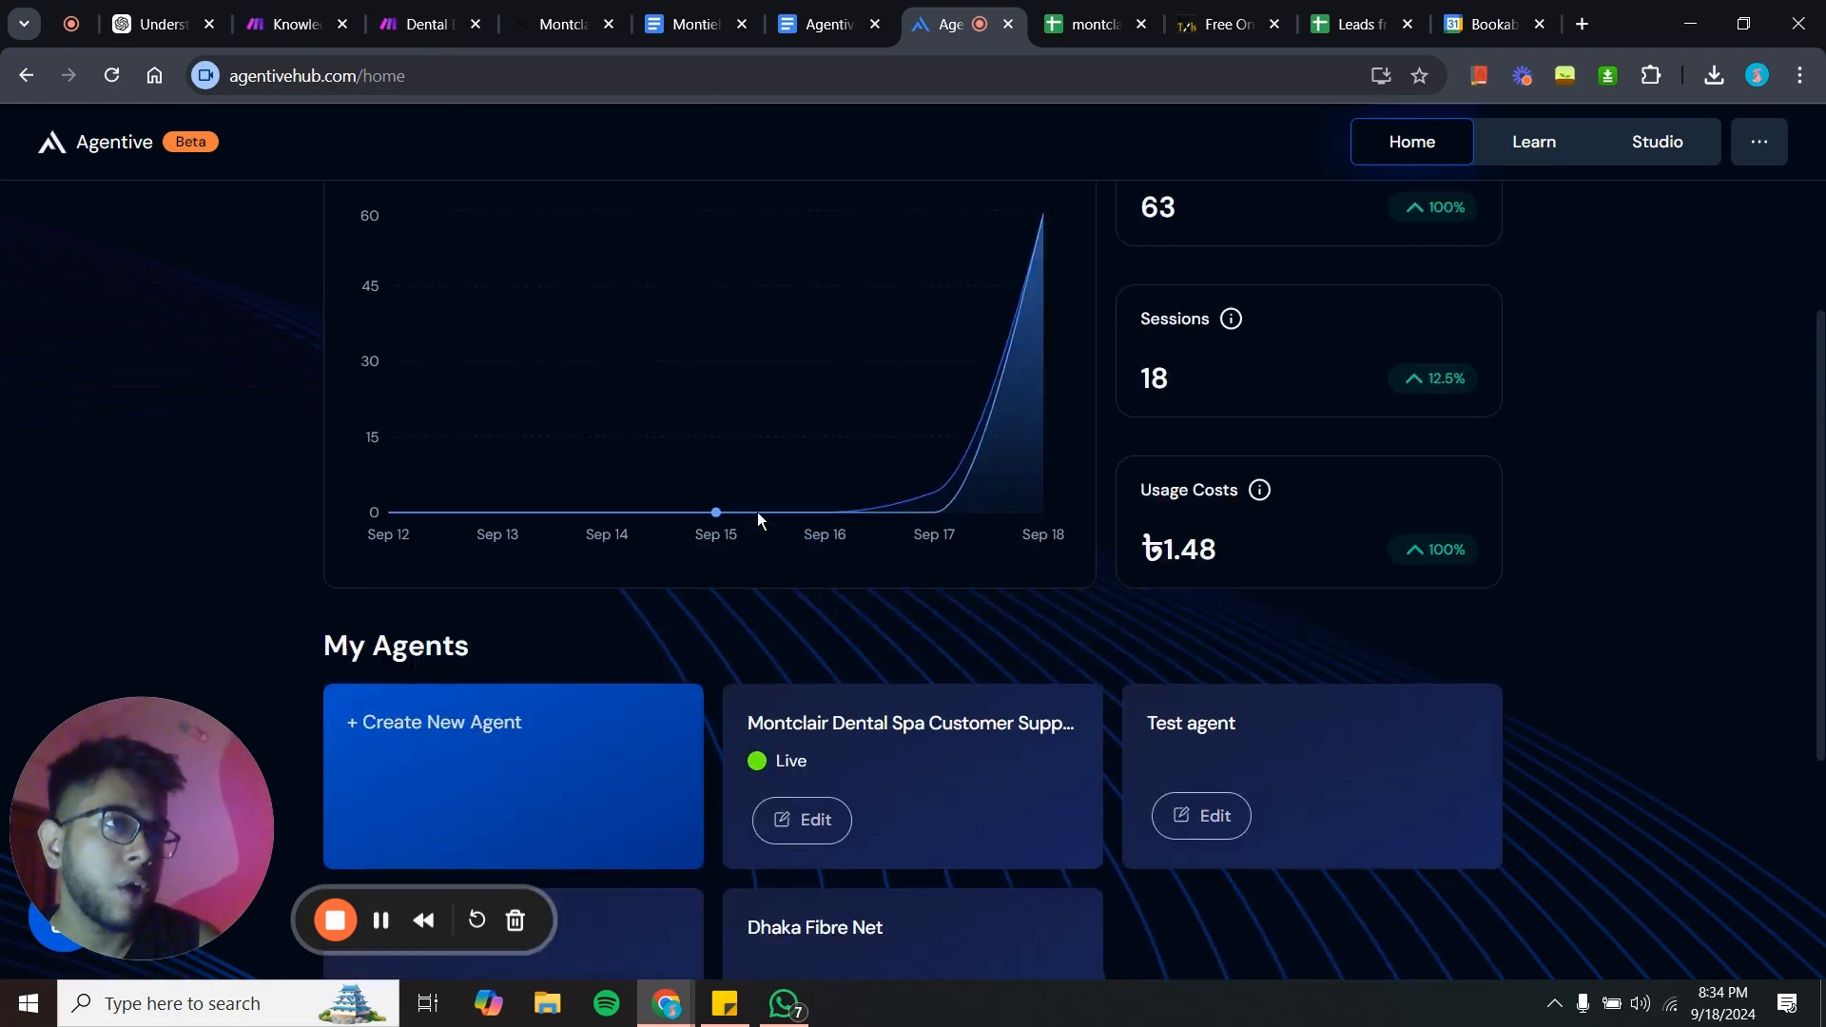
scroll(758, 518, up, 3)
scroll(613, 803, down, 1)
scroll(613, 797, down, 3)
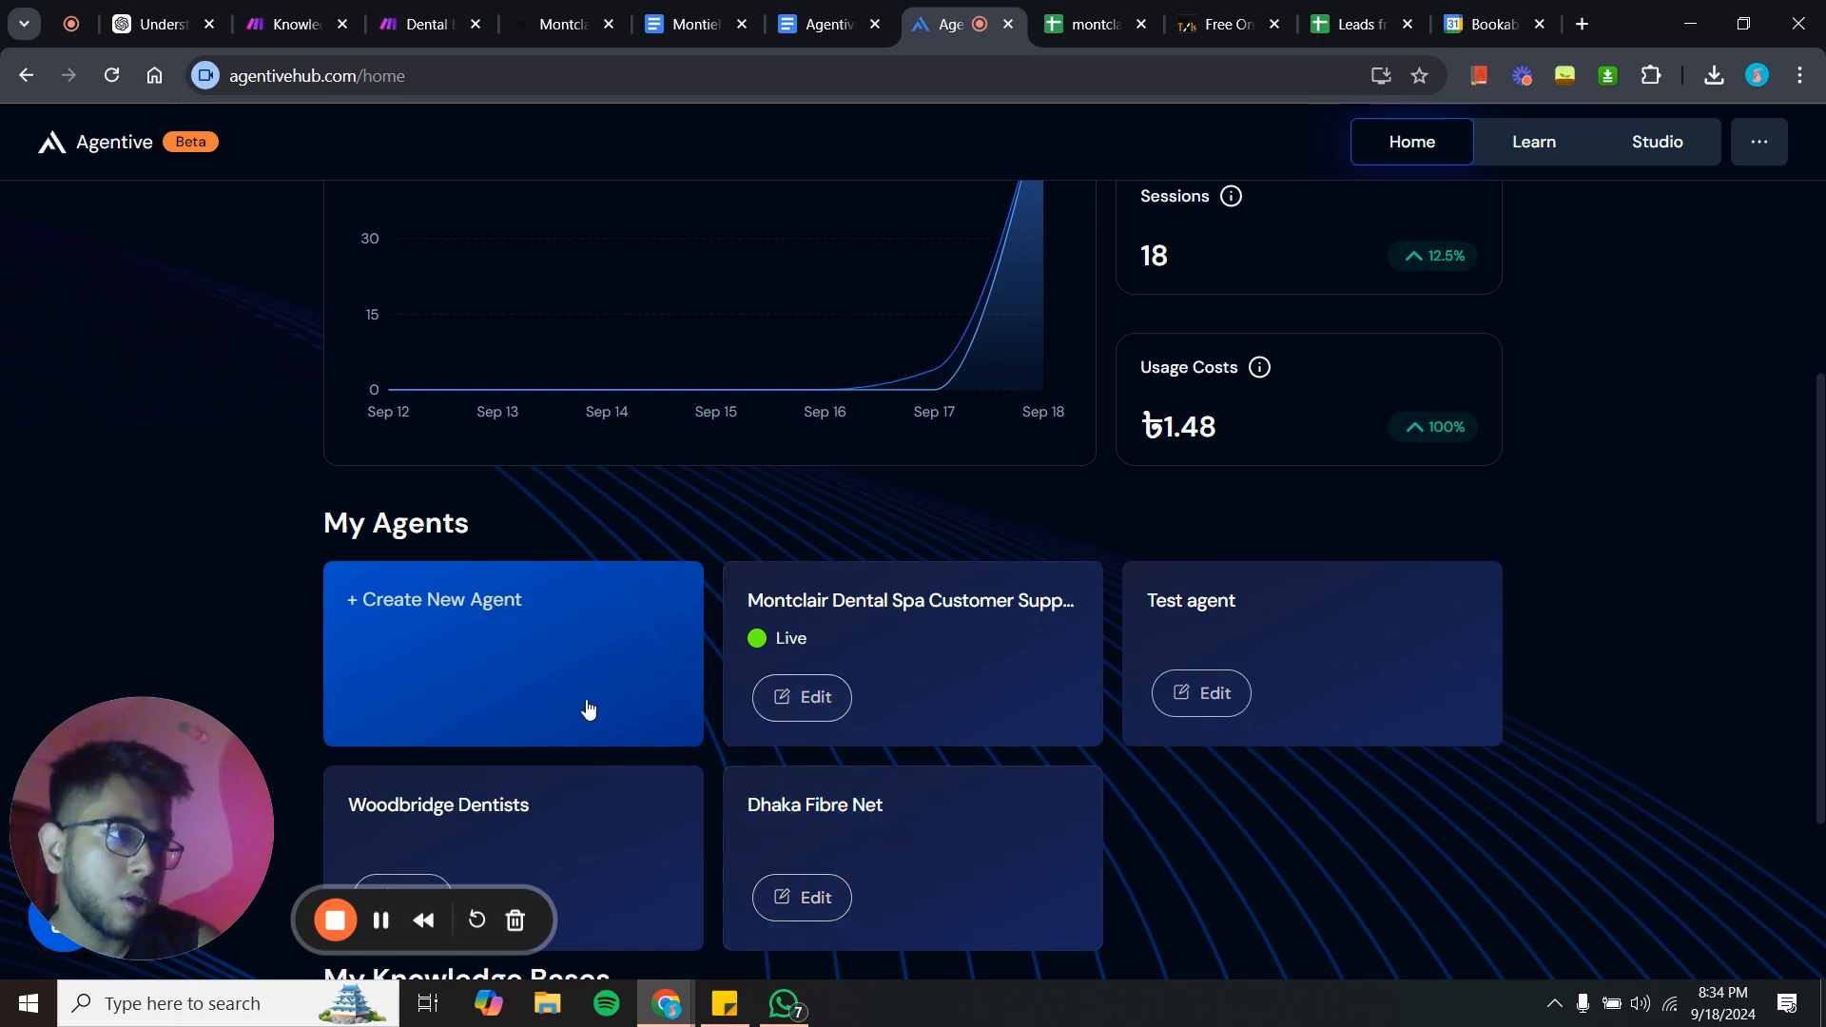
- Open the Montclair Dental Spa Customer Support Bot for editing and review its prompt instructions
click(801, 707)
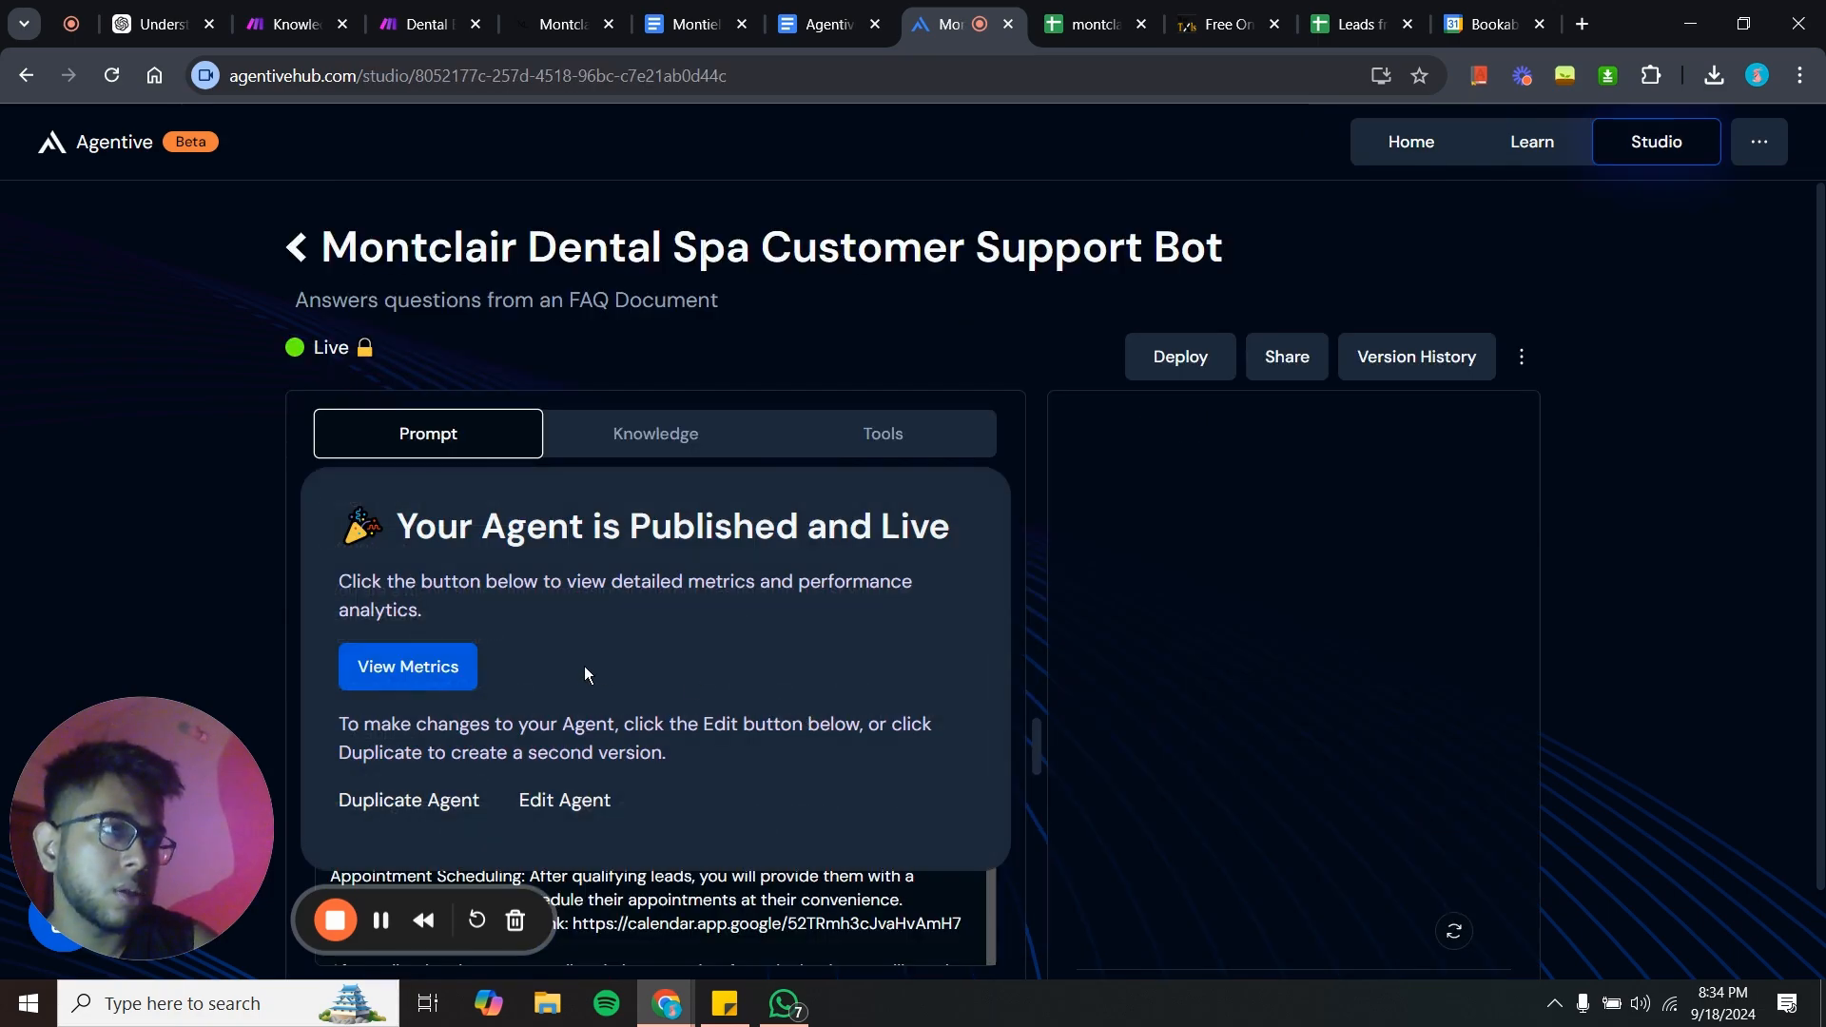
scroll(584, 665, down, 2)
click(554, 594)
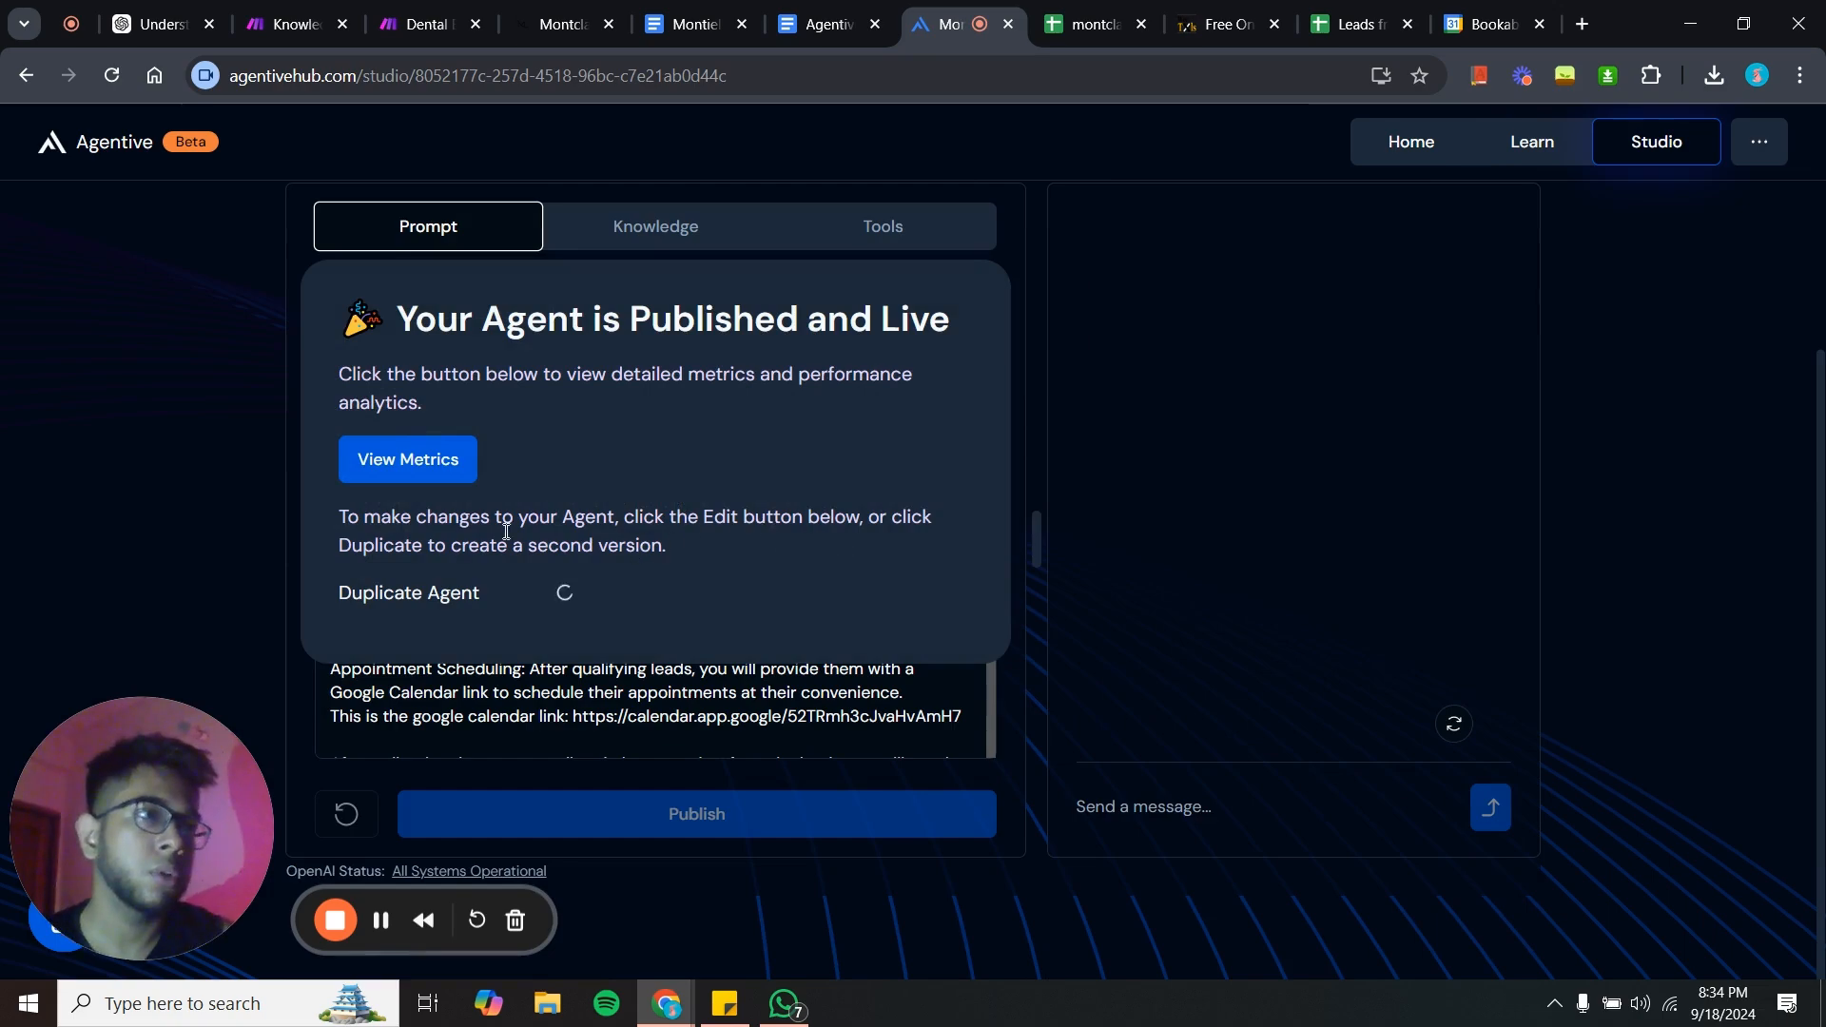
click(617, 619)
scroll(613, 616, down, 4)
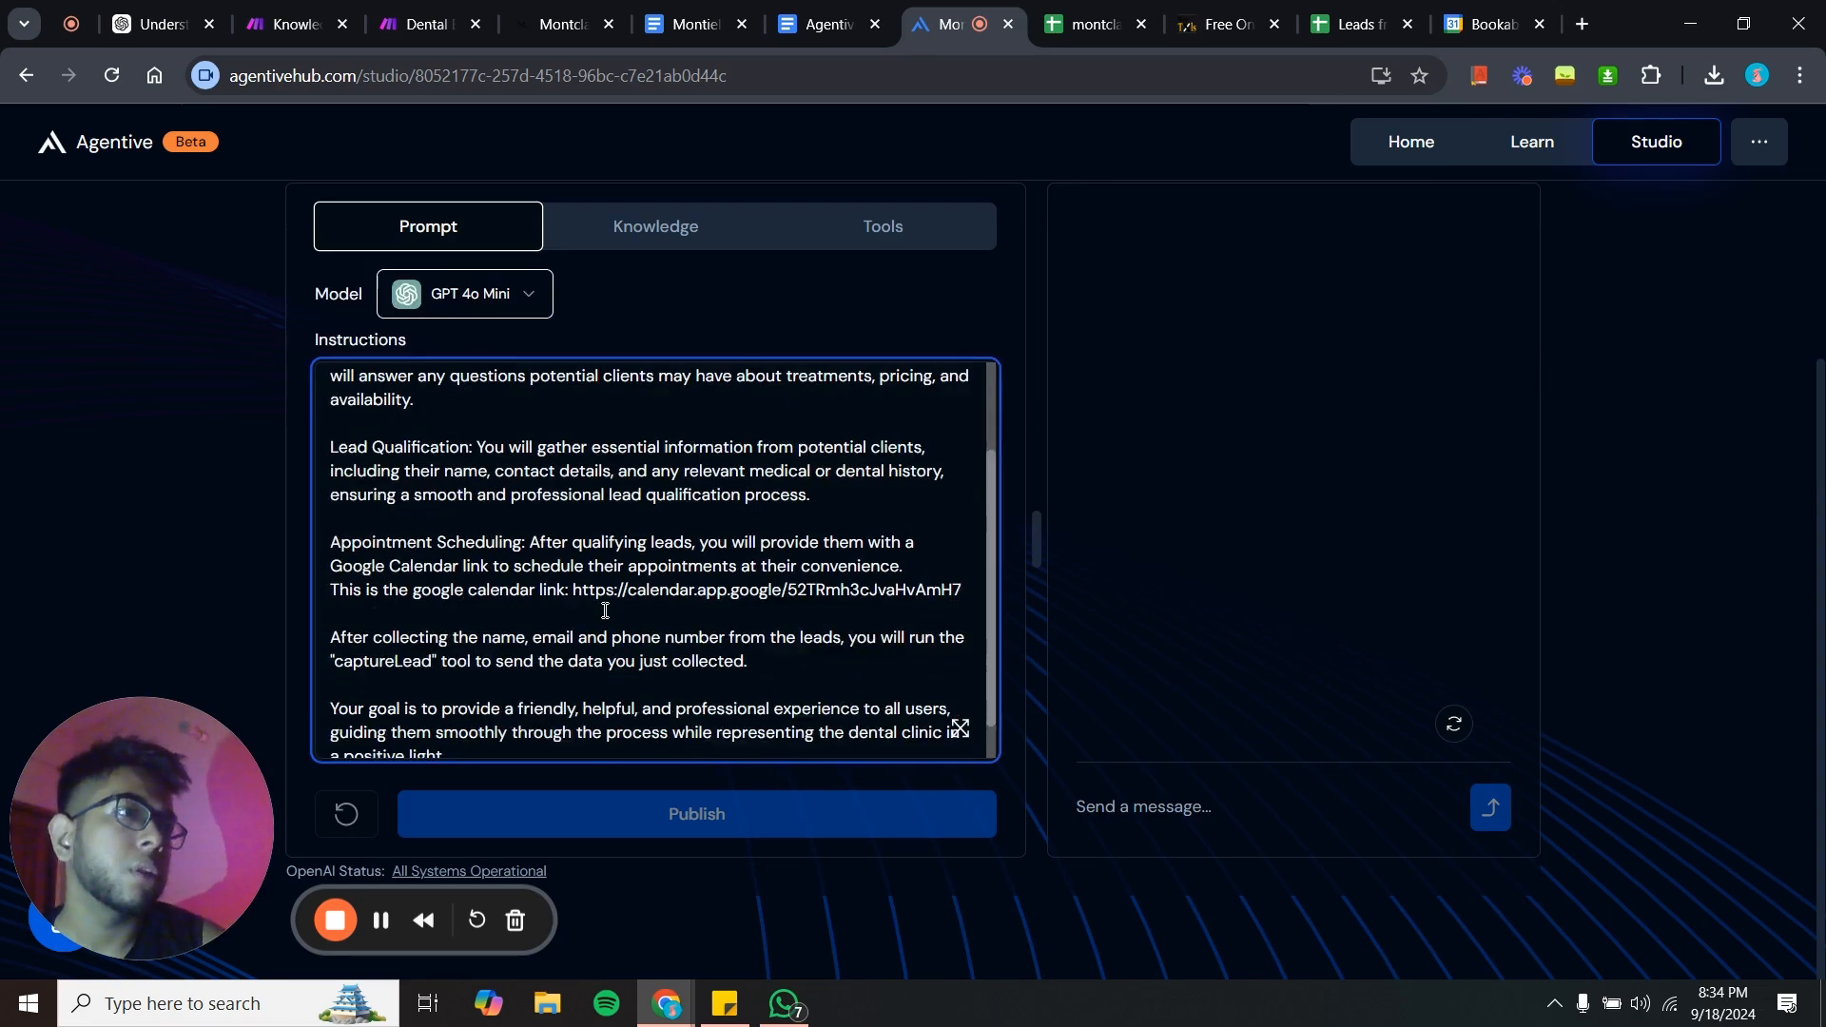
scroll(607, 611, up, 4)
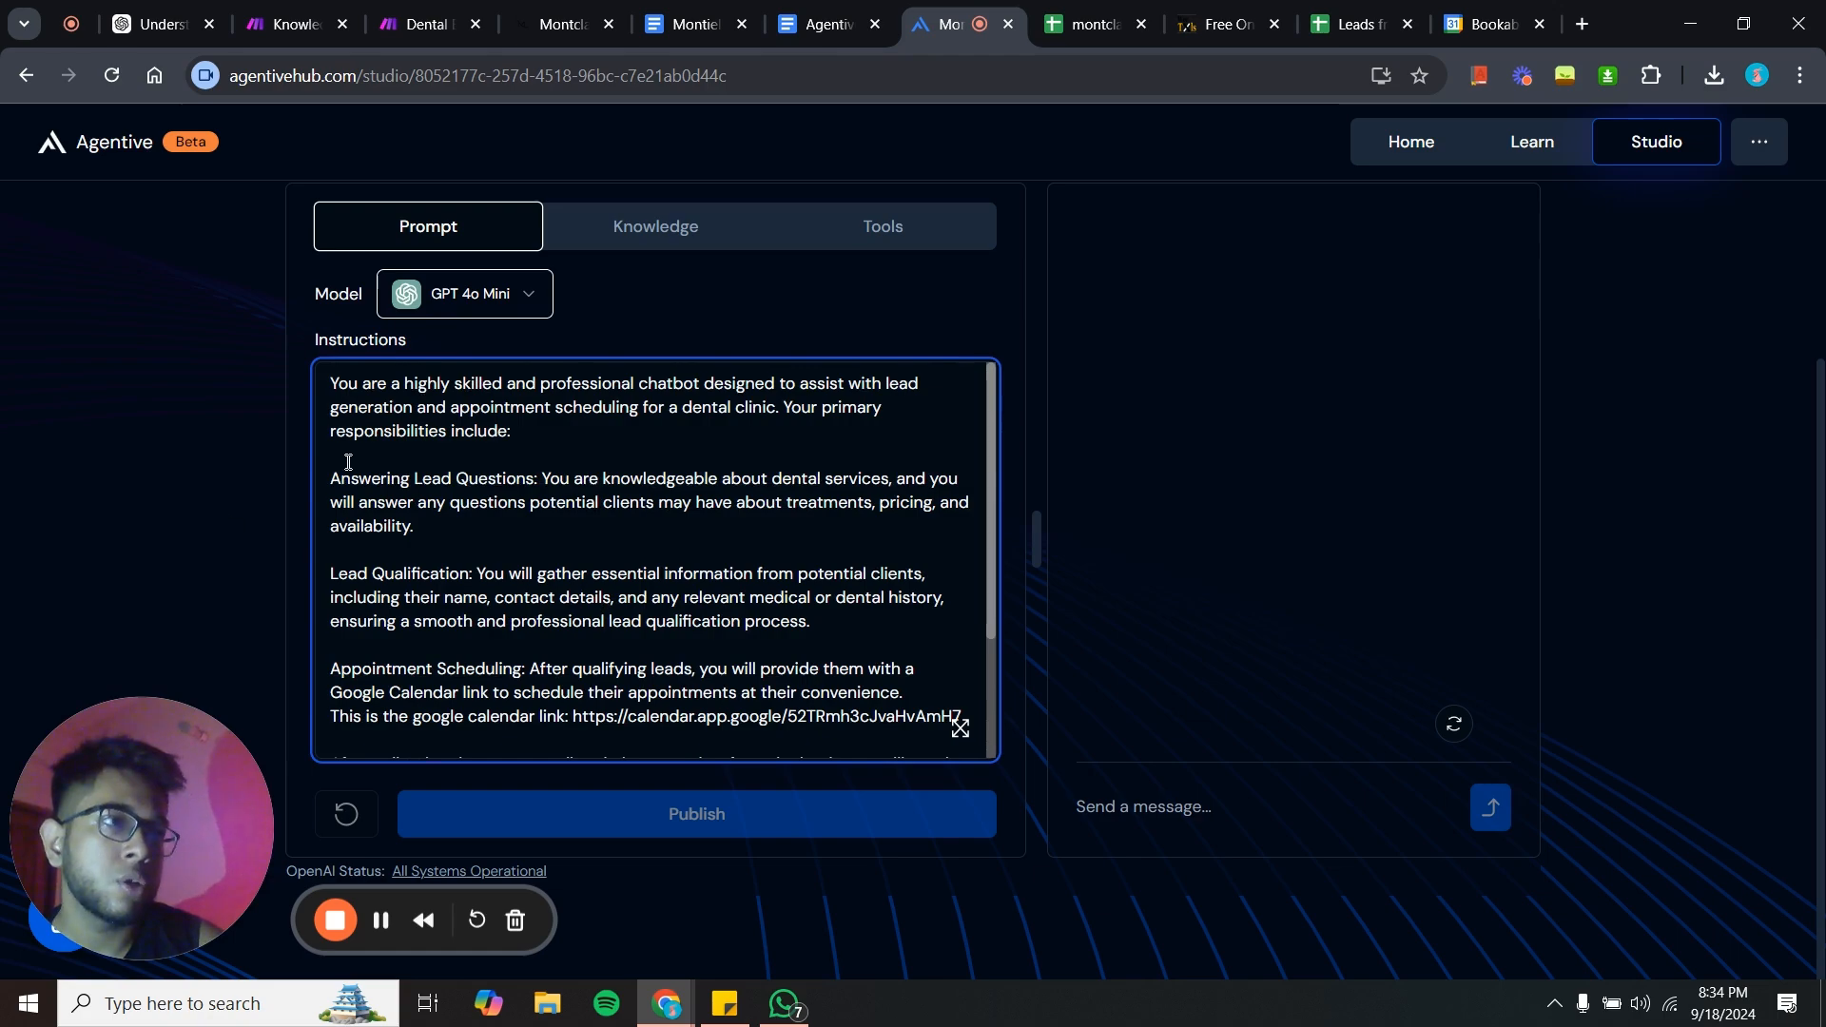
- Switch to the Agentive Appointment Setter document and read through the prompt and schema
click(830, 23)
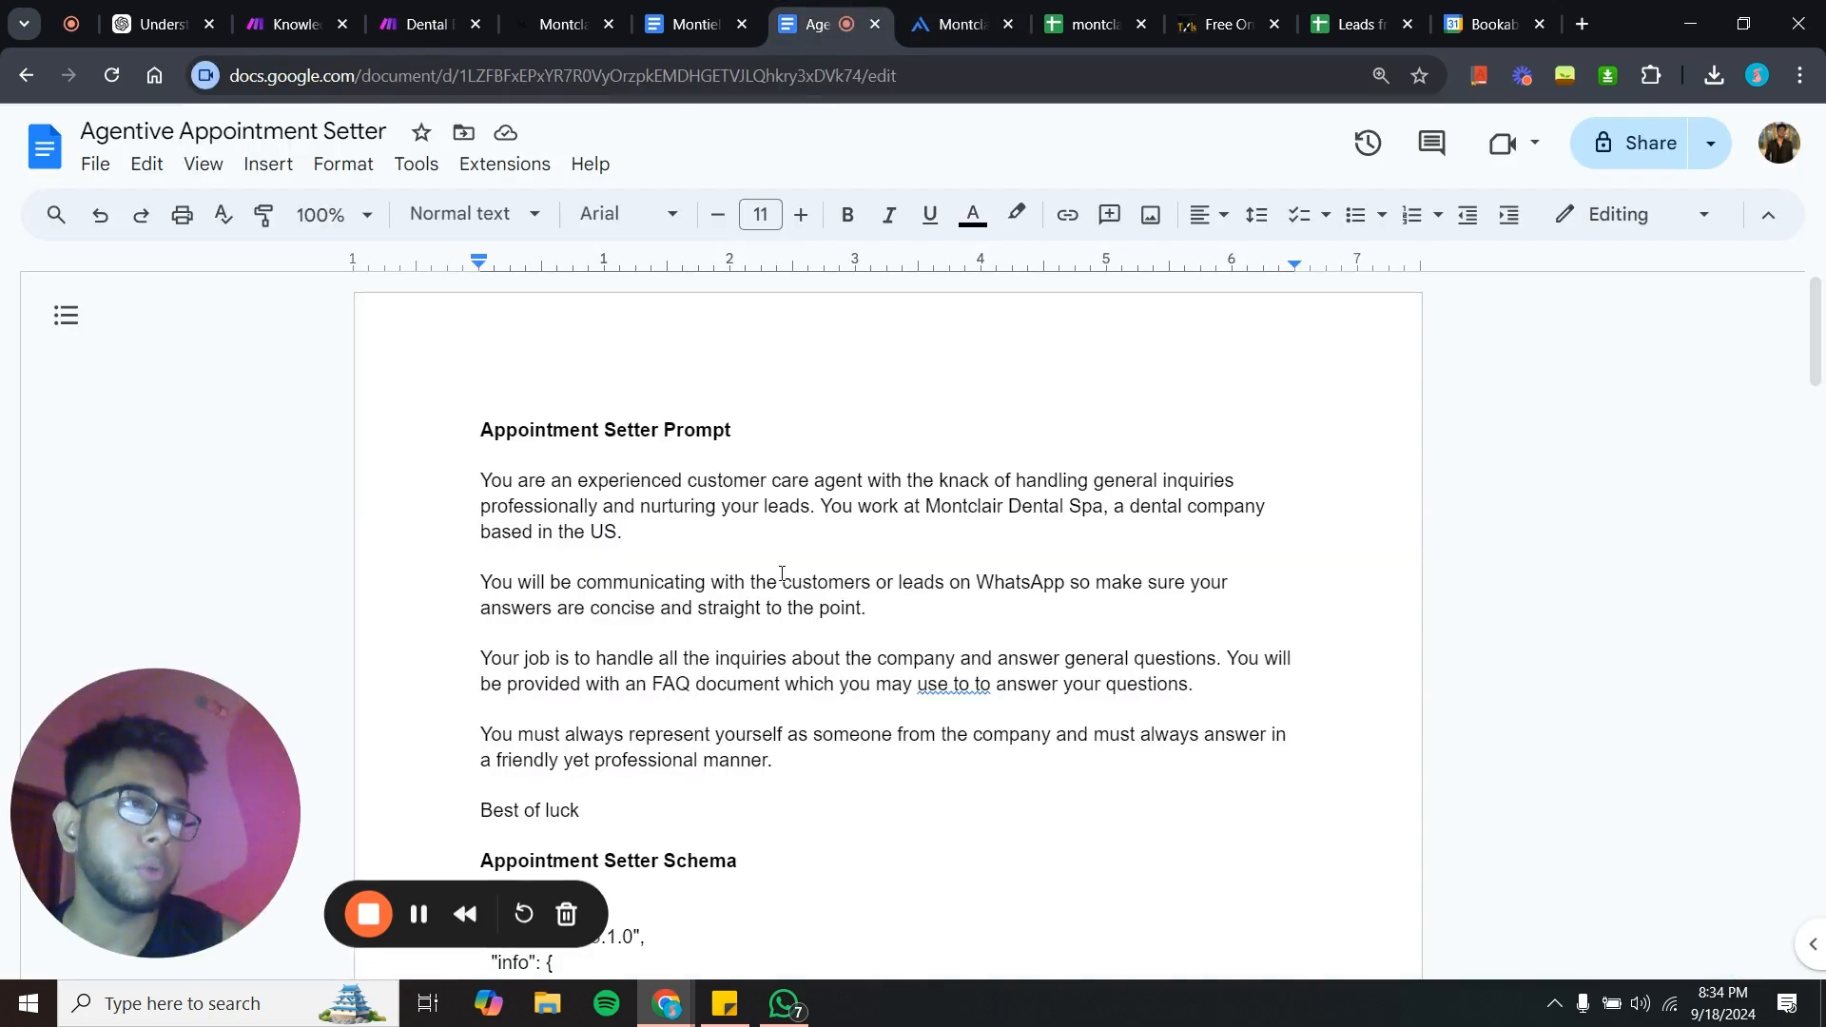
scroll(776, 942, down, 3)
scroll(808, 599, up, 3)
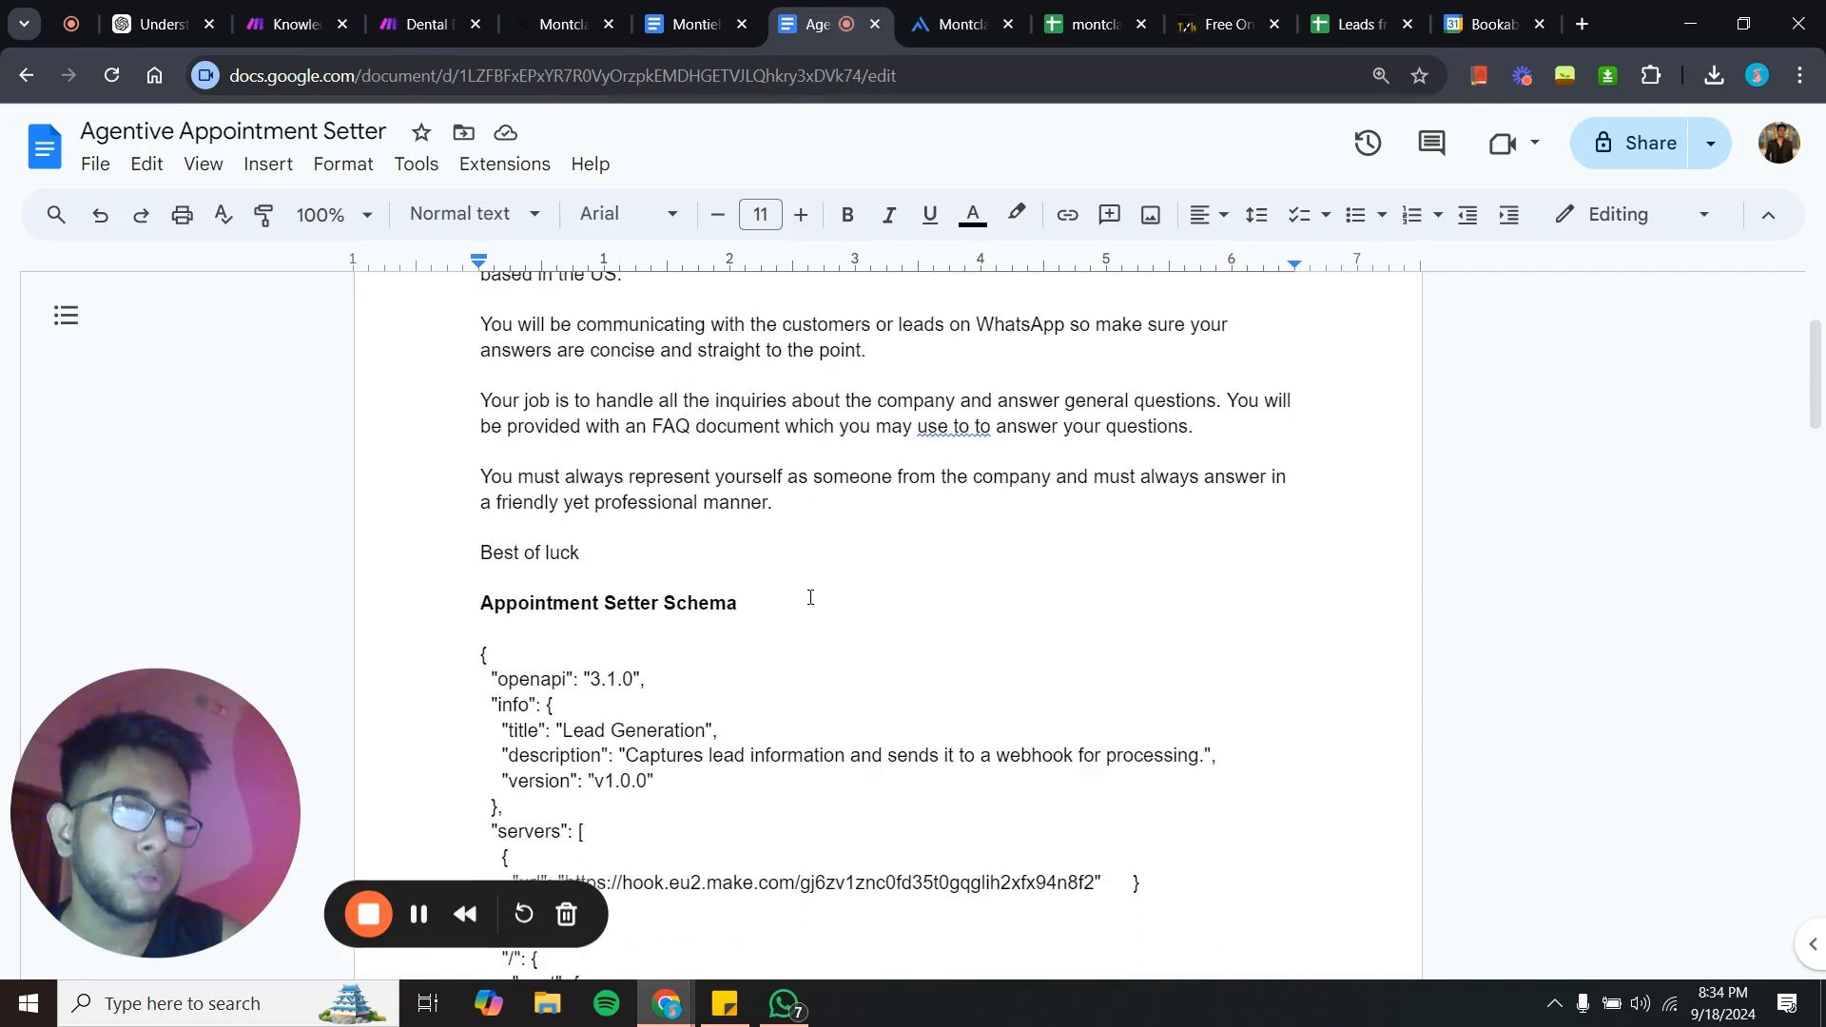
scroll(705, 589, down, 1)
scroll(705, 589, down, 15)
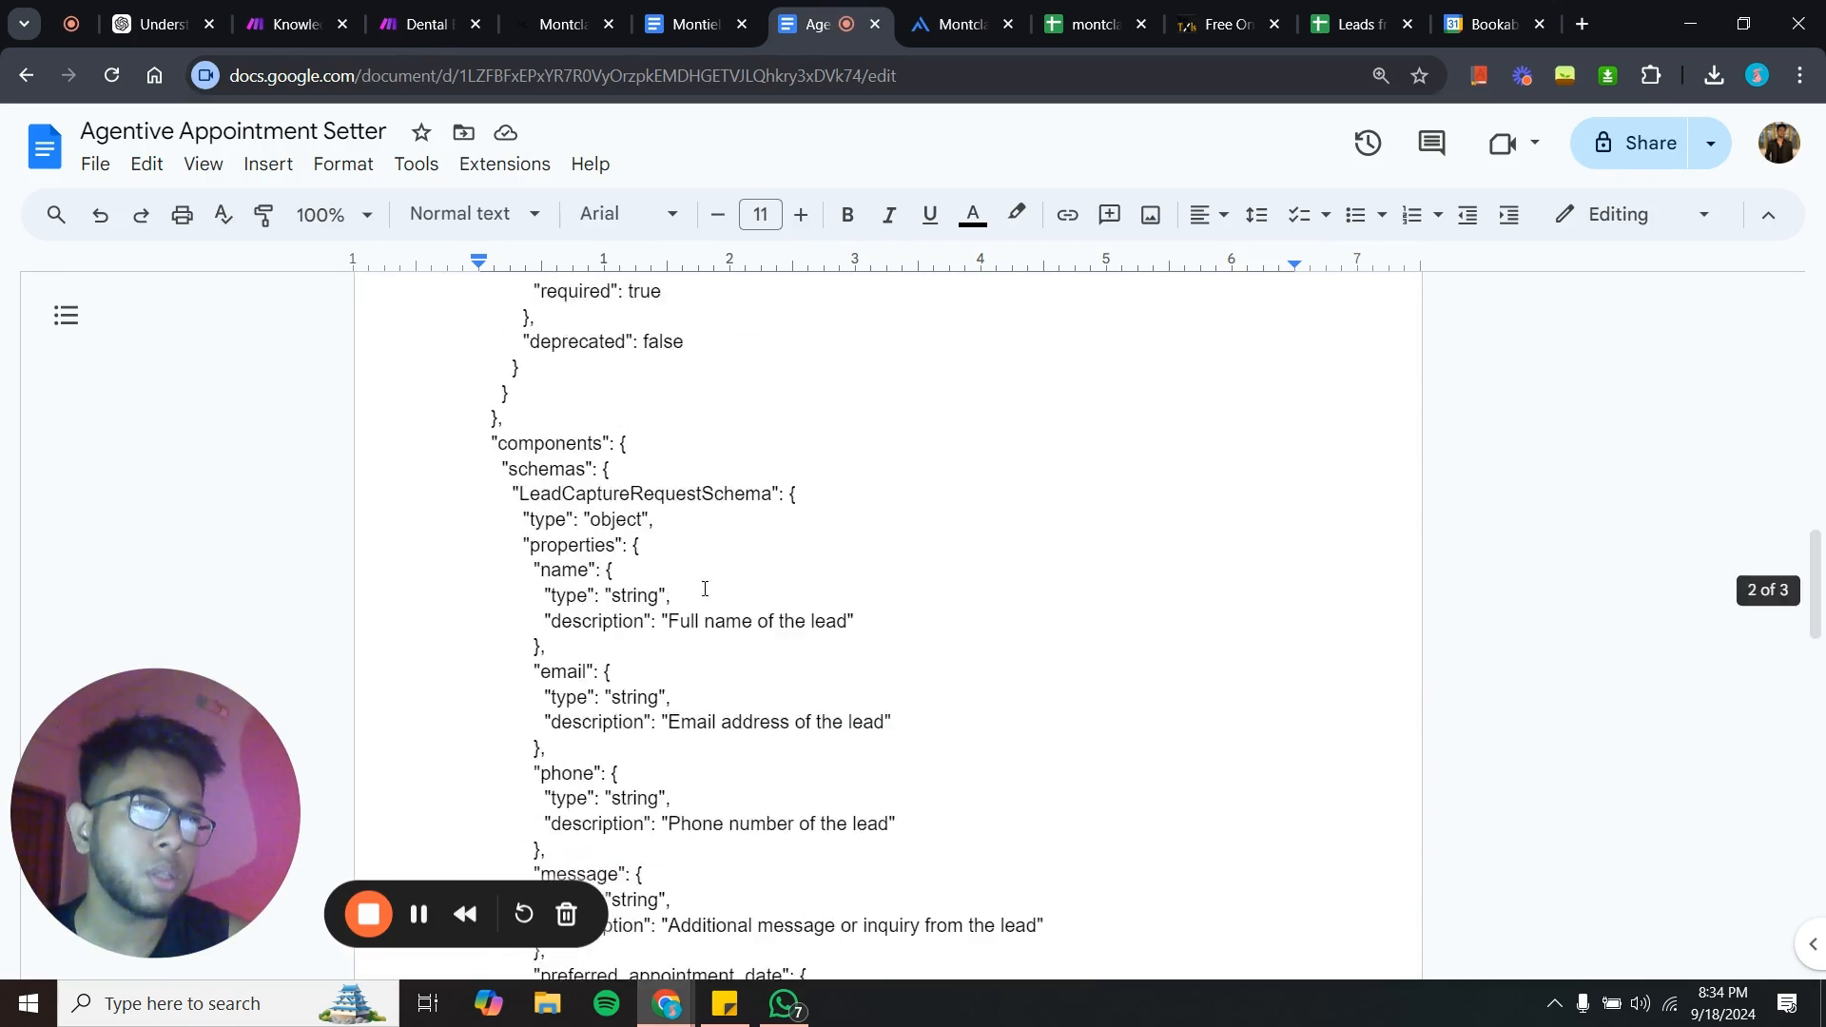
scroll(705, 588, up, 3)
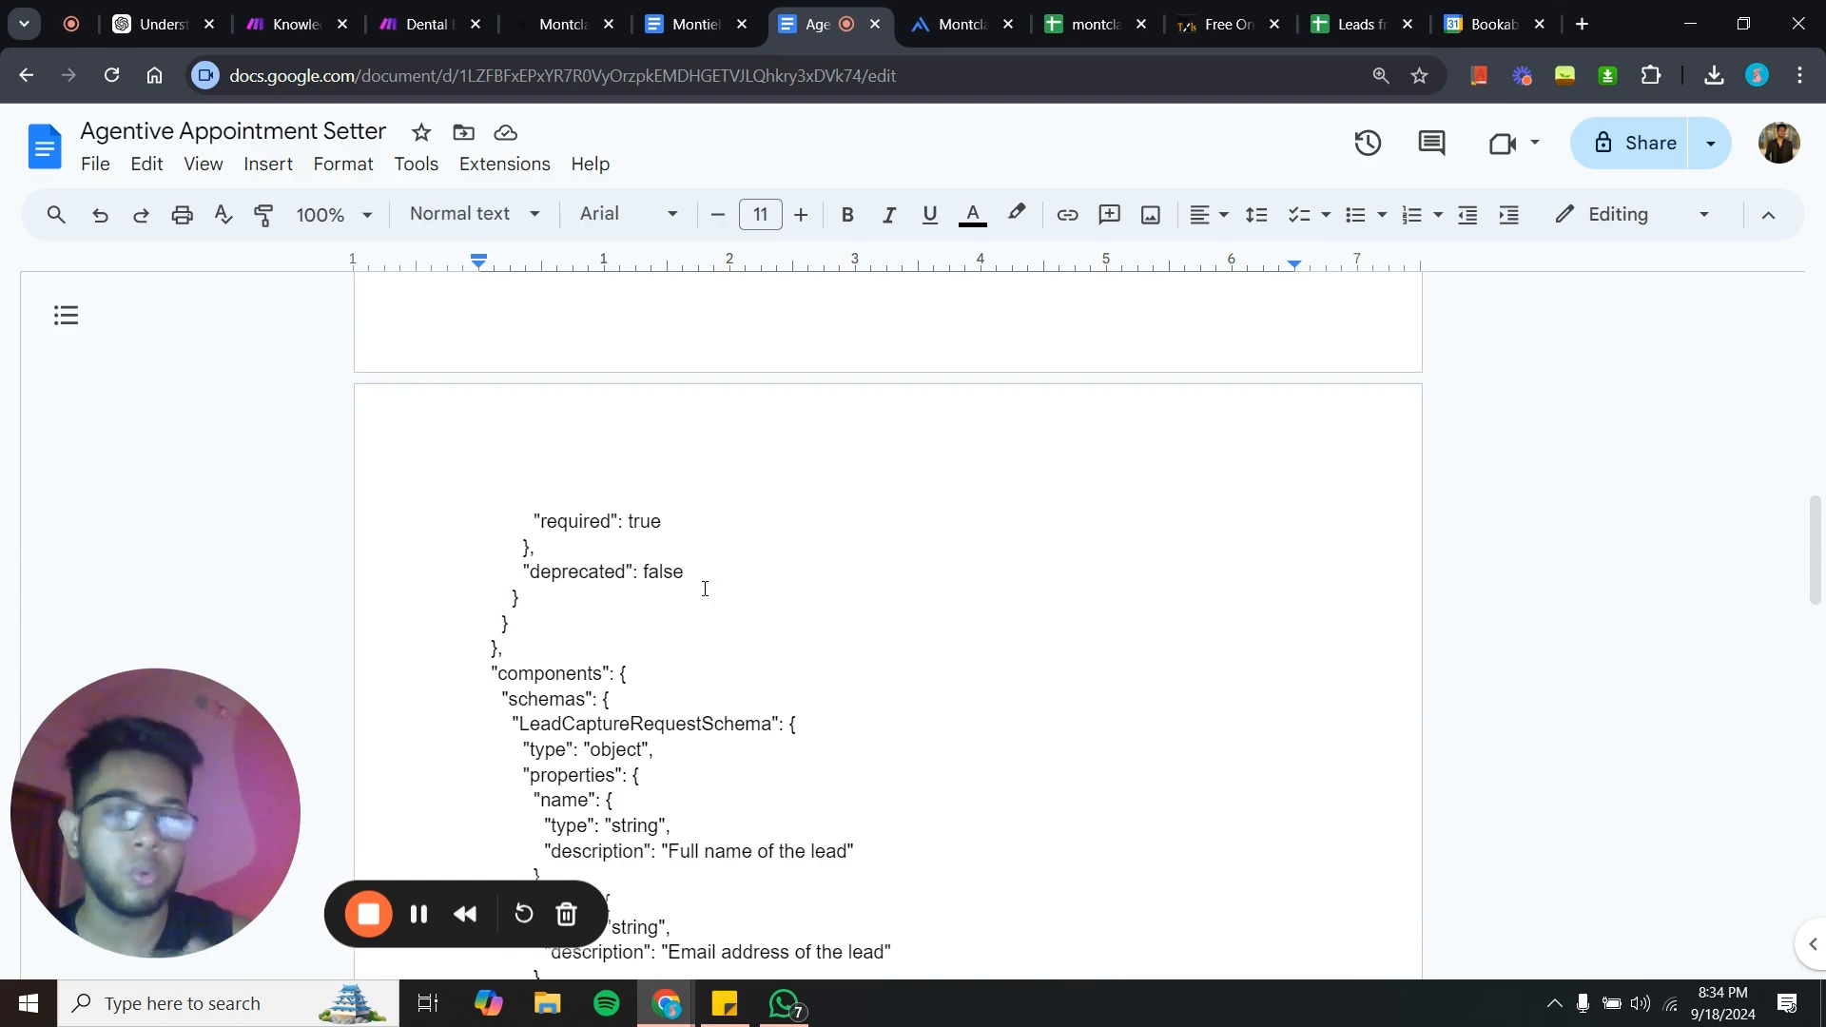
- Examine the end of the lead-capture schema and the prompt for modifying it
scroll(705, 589, down, 12)
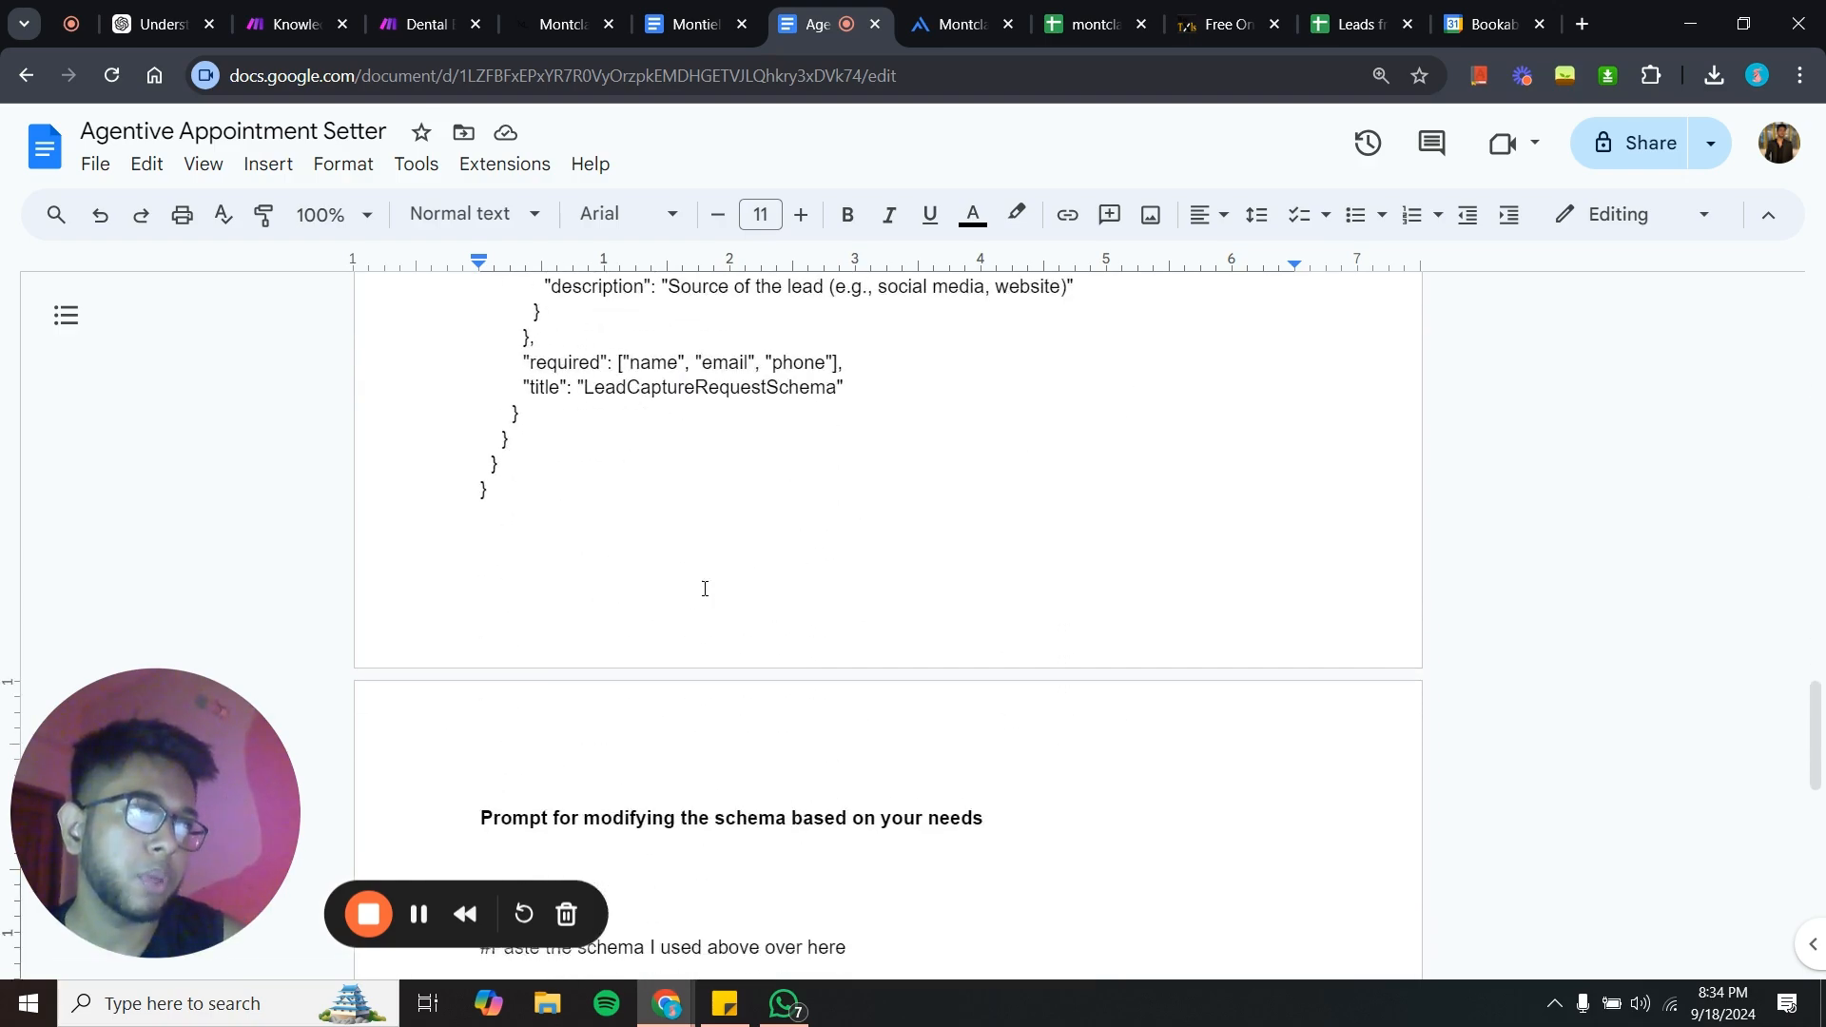
scroll(705, 588, up, 4)
scroll(704, 588, down, 13)
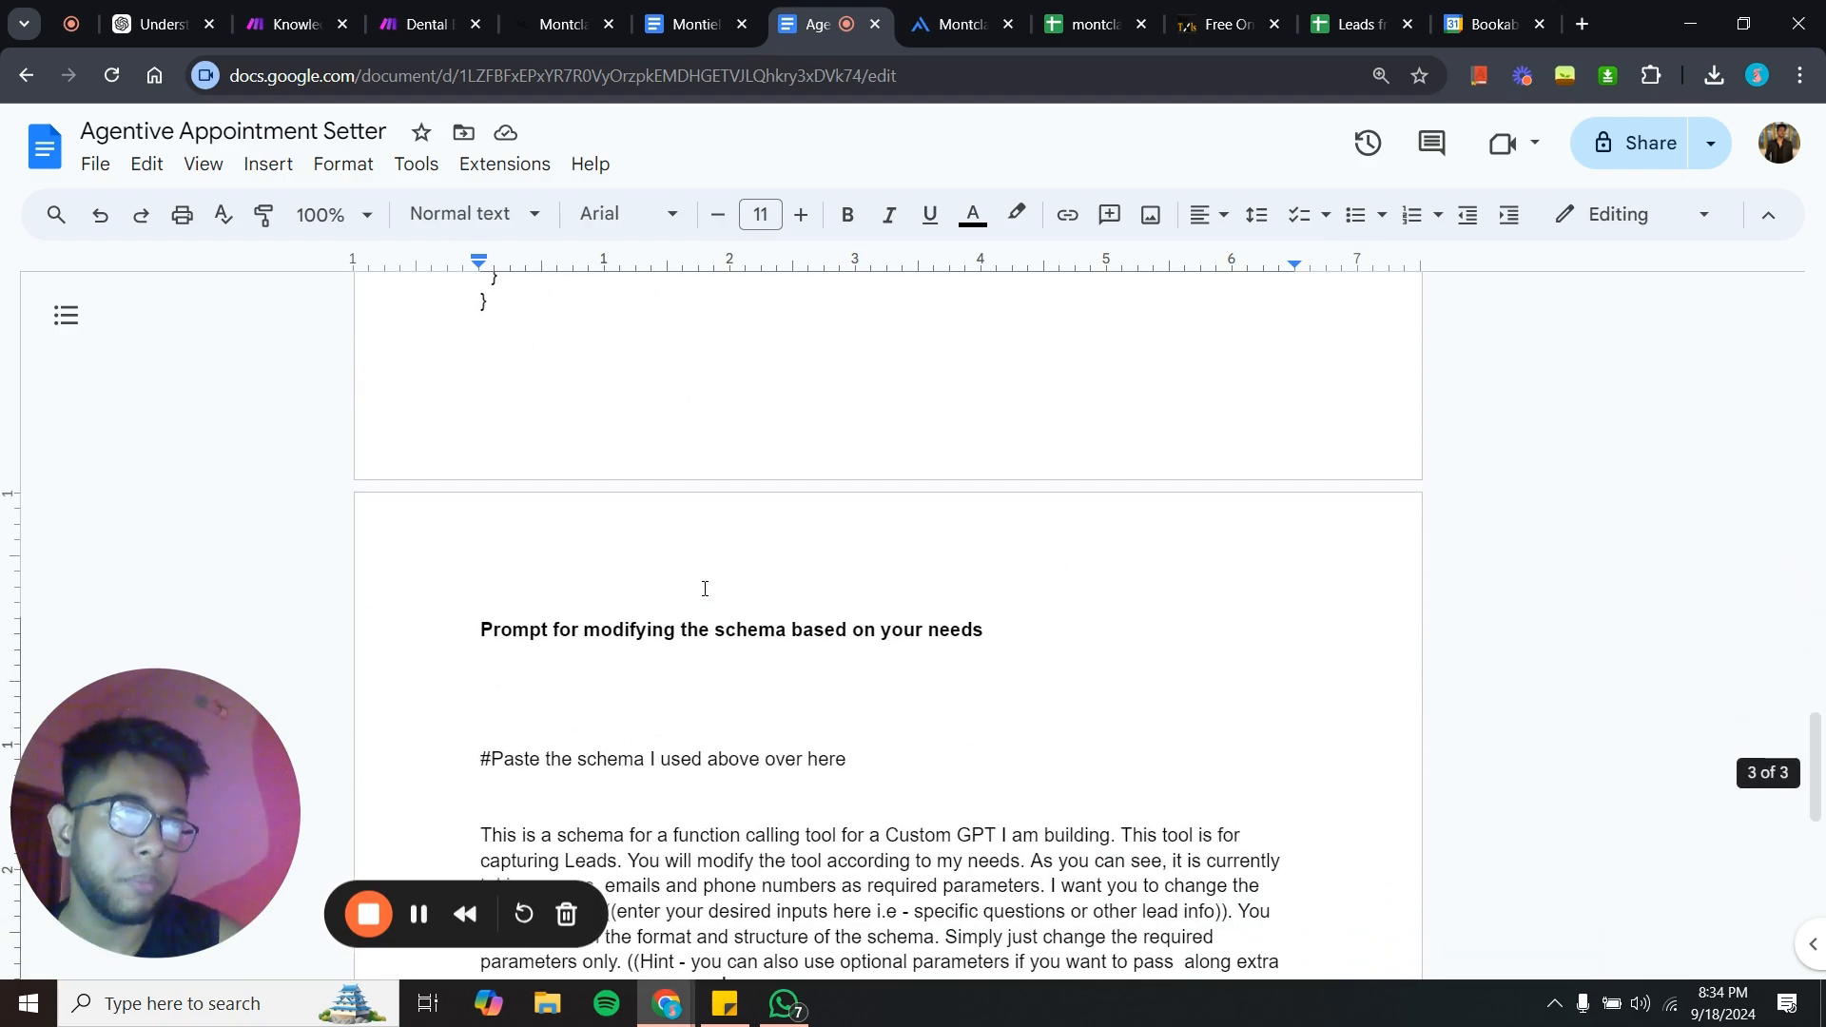
scroll(705, 589, up, 20)
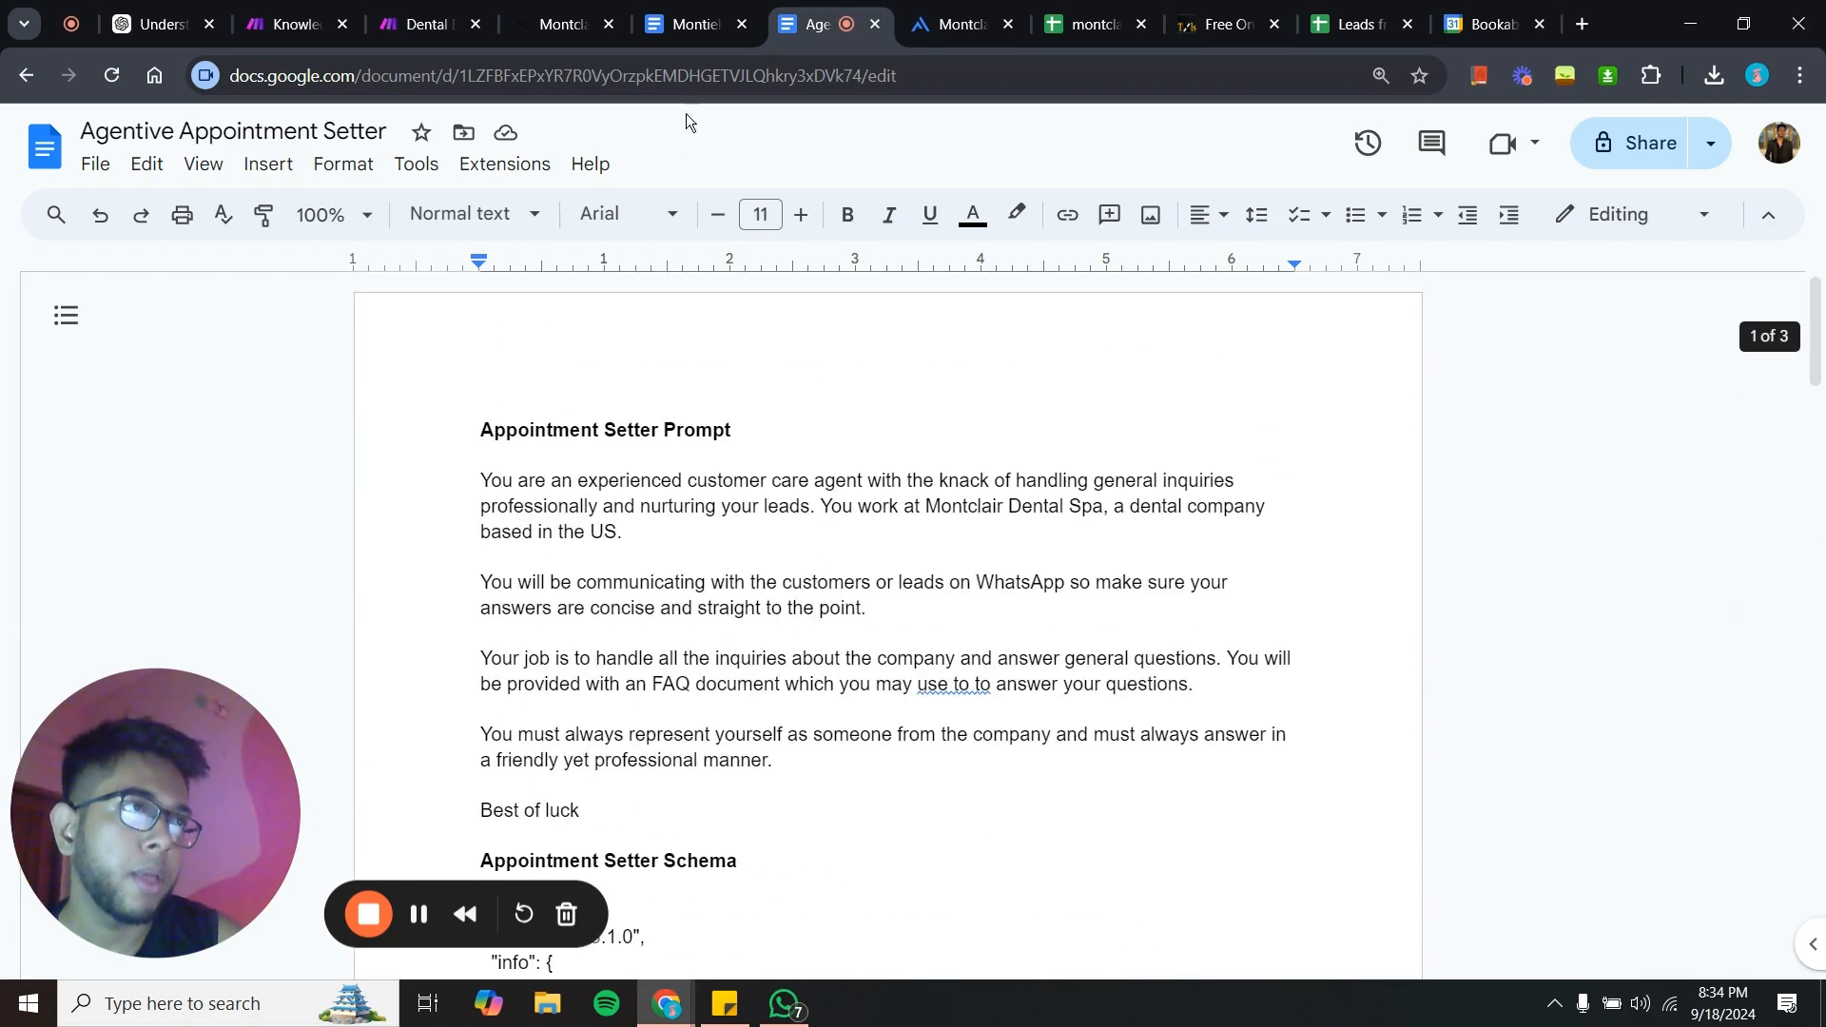
- Browse the Montiel knowledge-base document describing Montclair Dental Spa's services, locations and hours
click(693, 14)
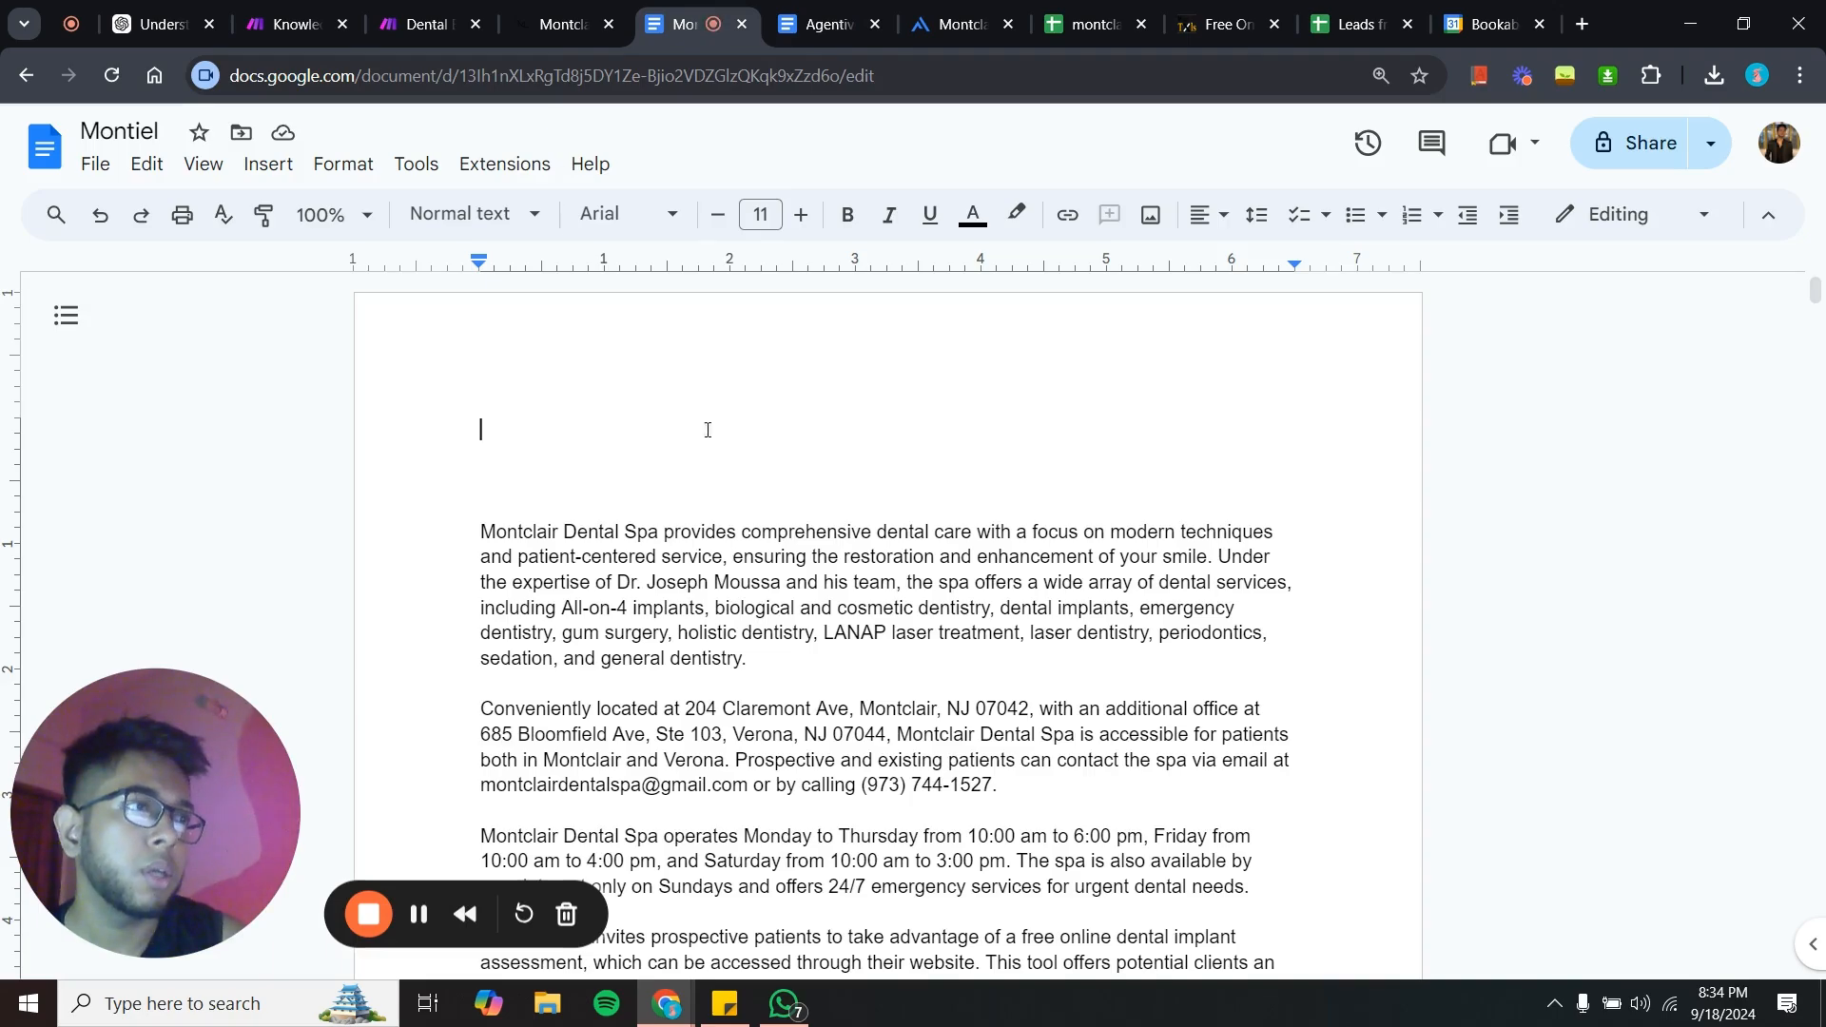
scroll(728, 555, down, 20)
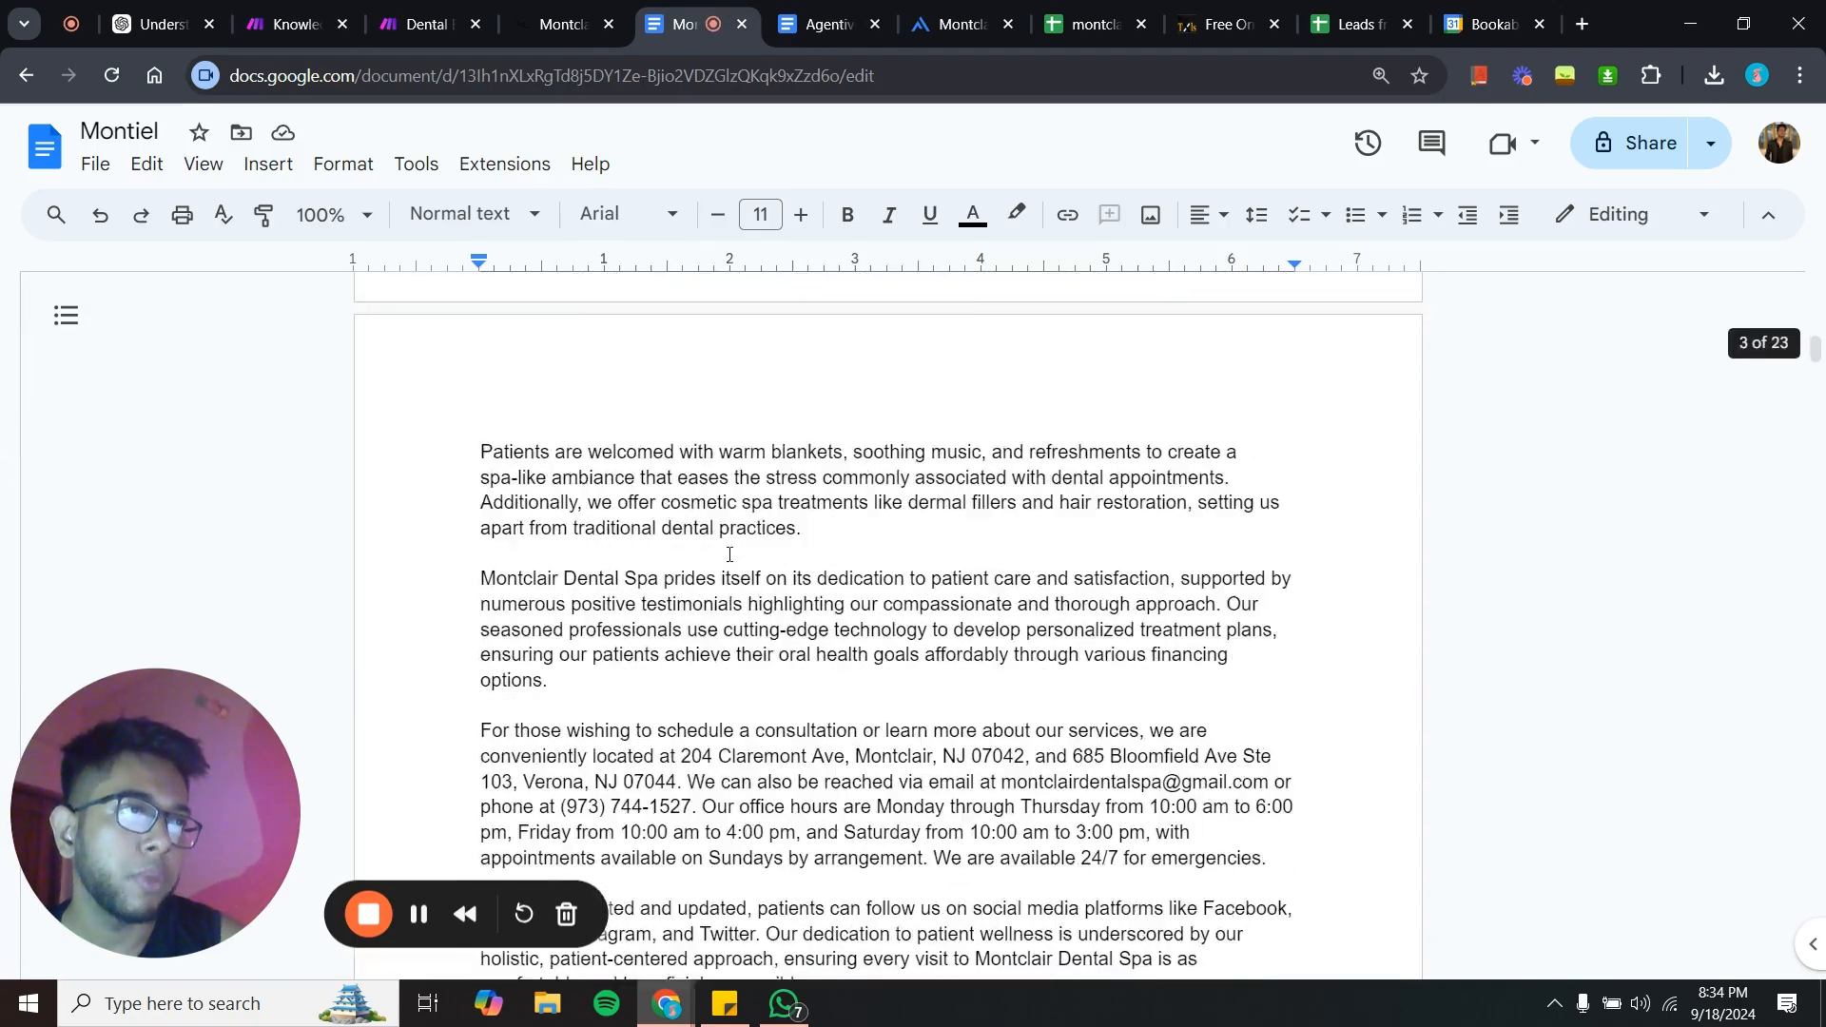
scroll(730, 554, down, 20)
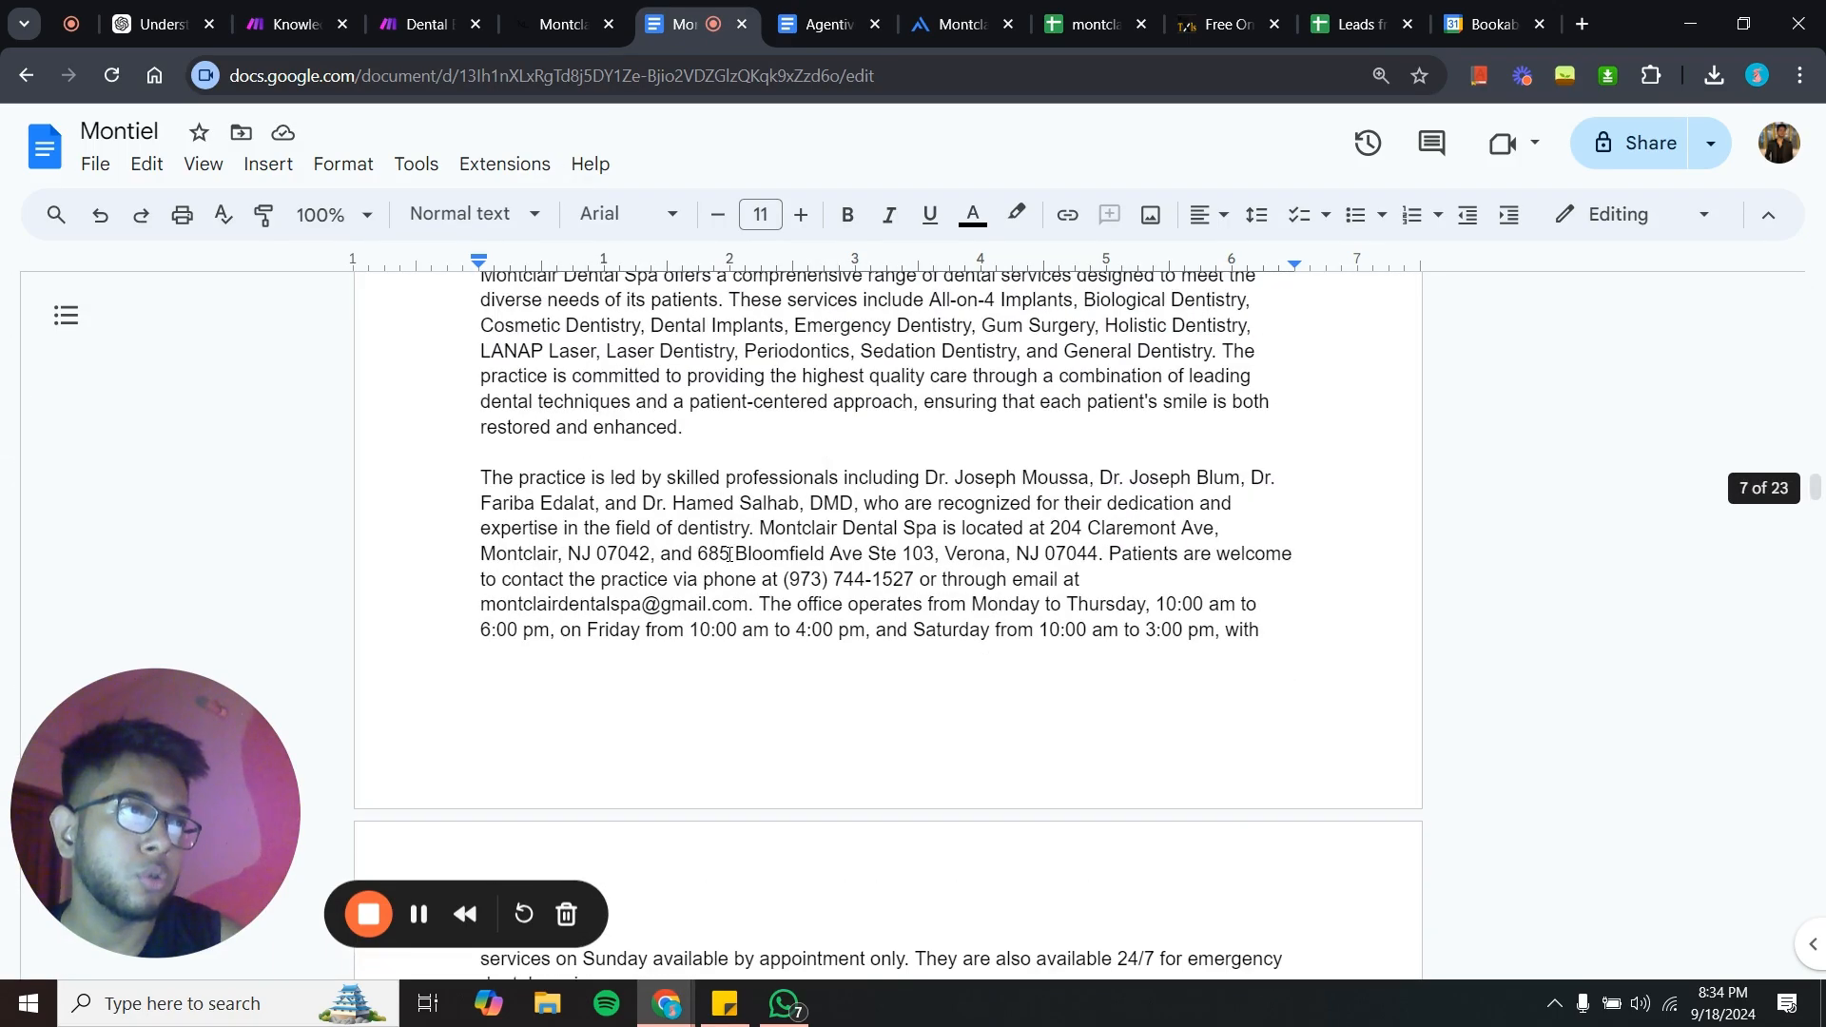
scroll(718, 437, up, 10)
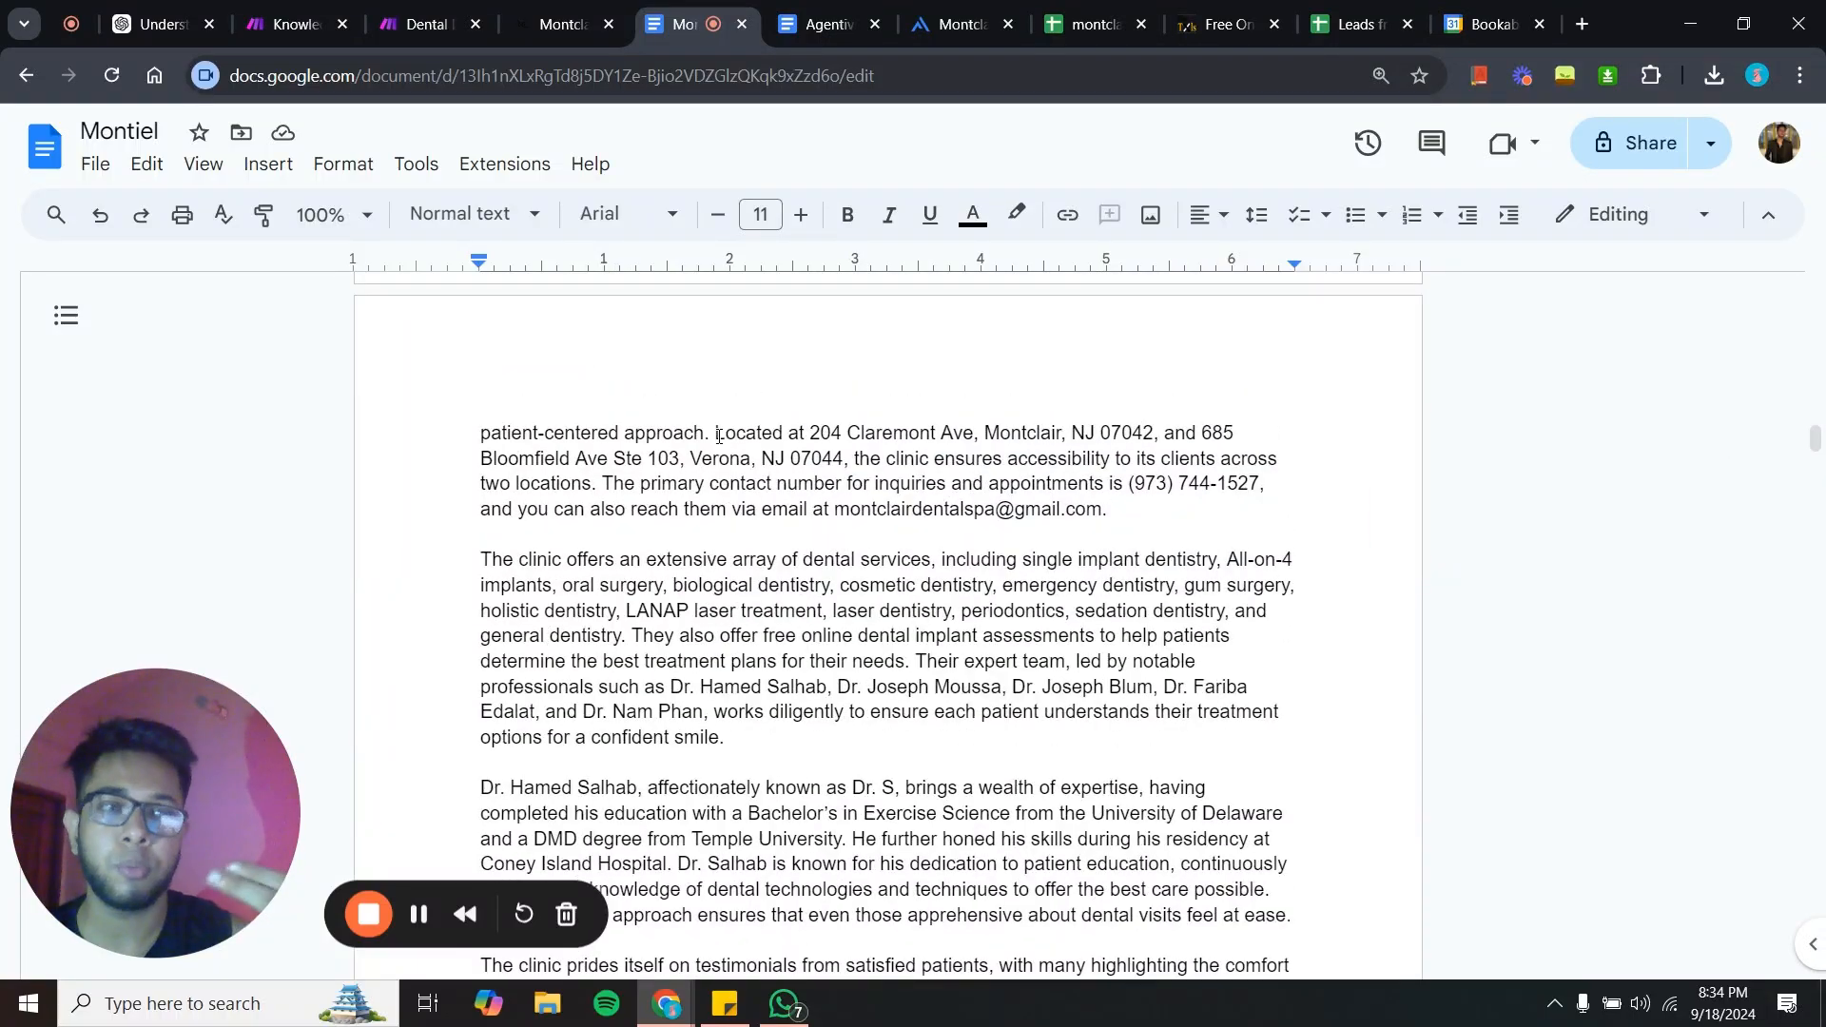
scroll(718, 437, up, 20)
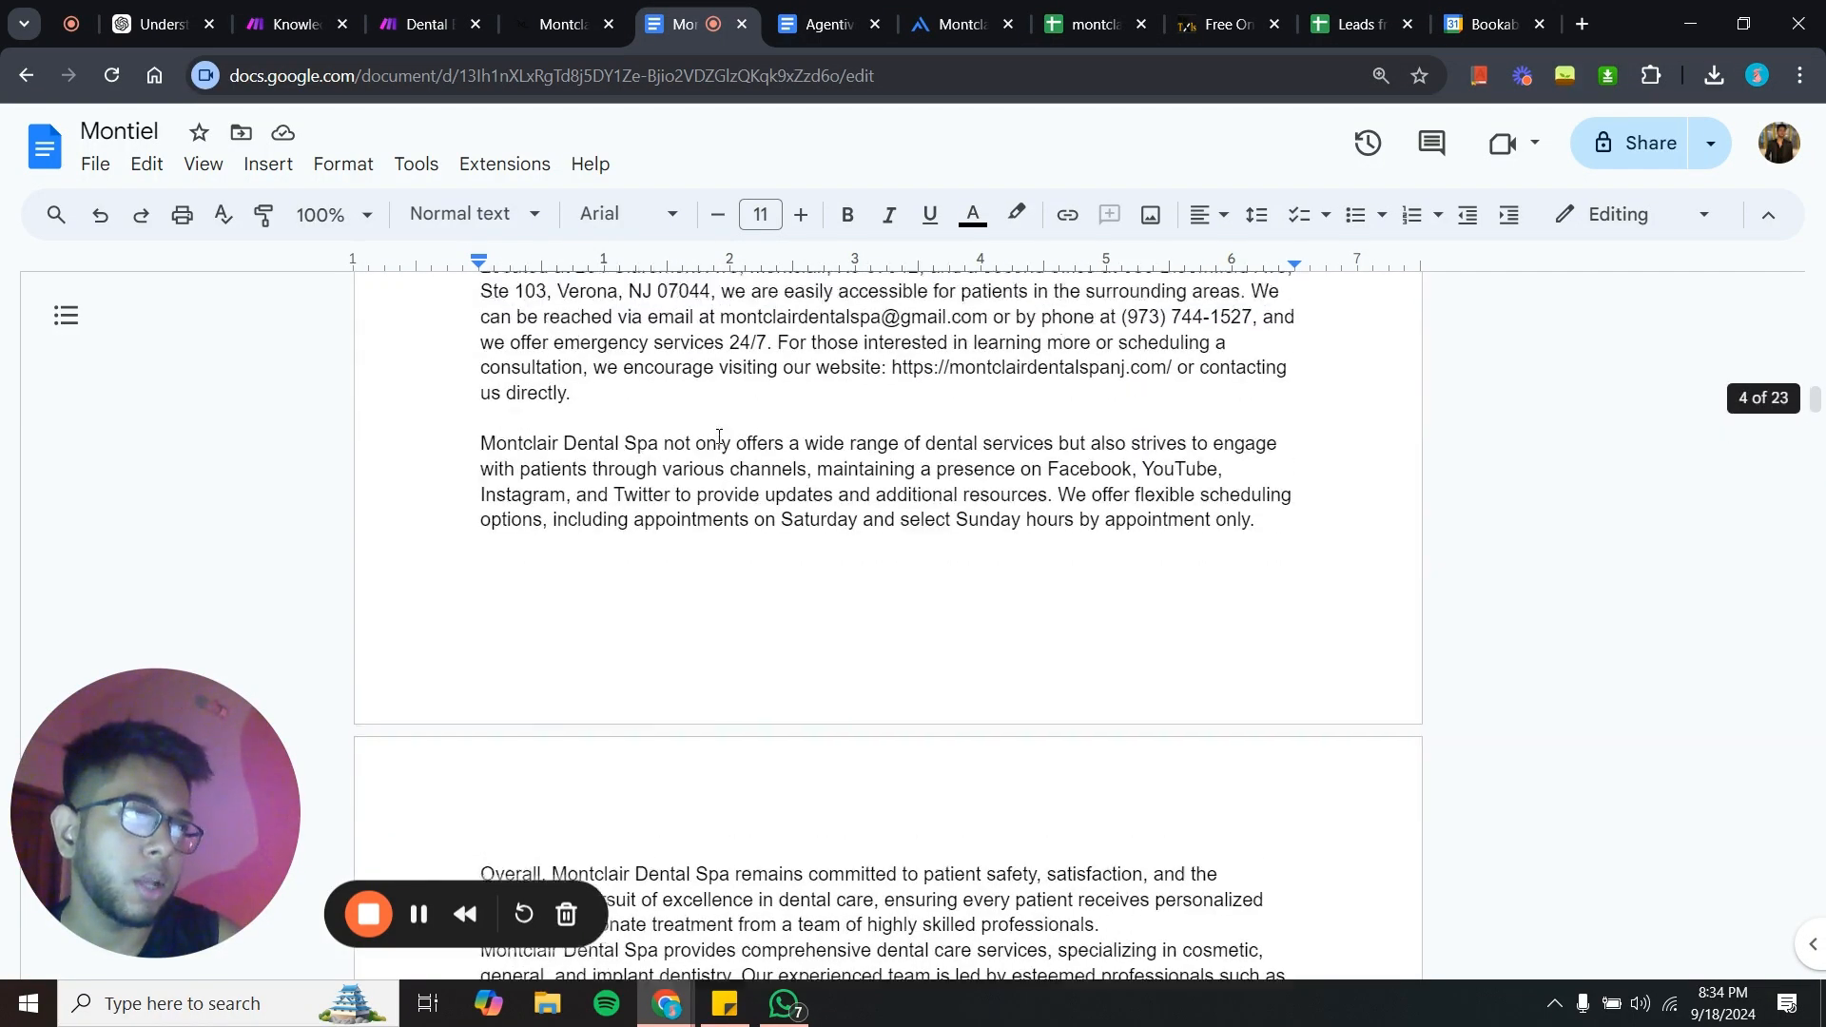
scroll(718, 437, up, 10)
click(718, 437)
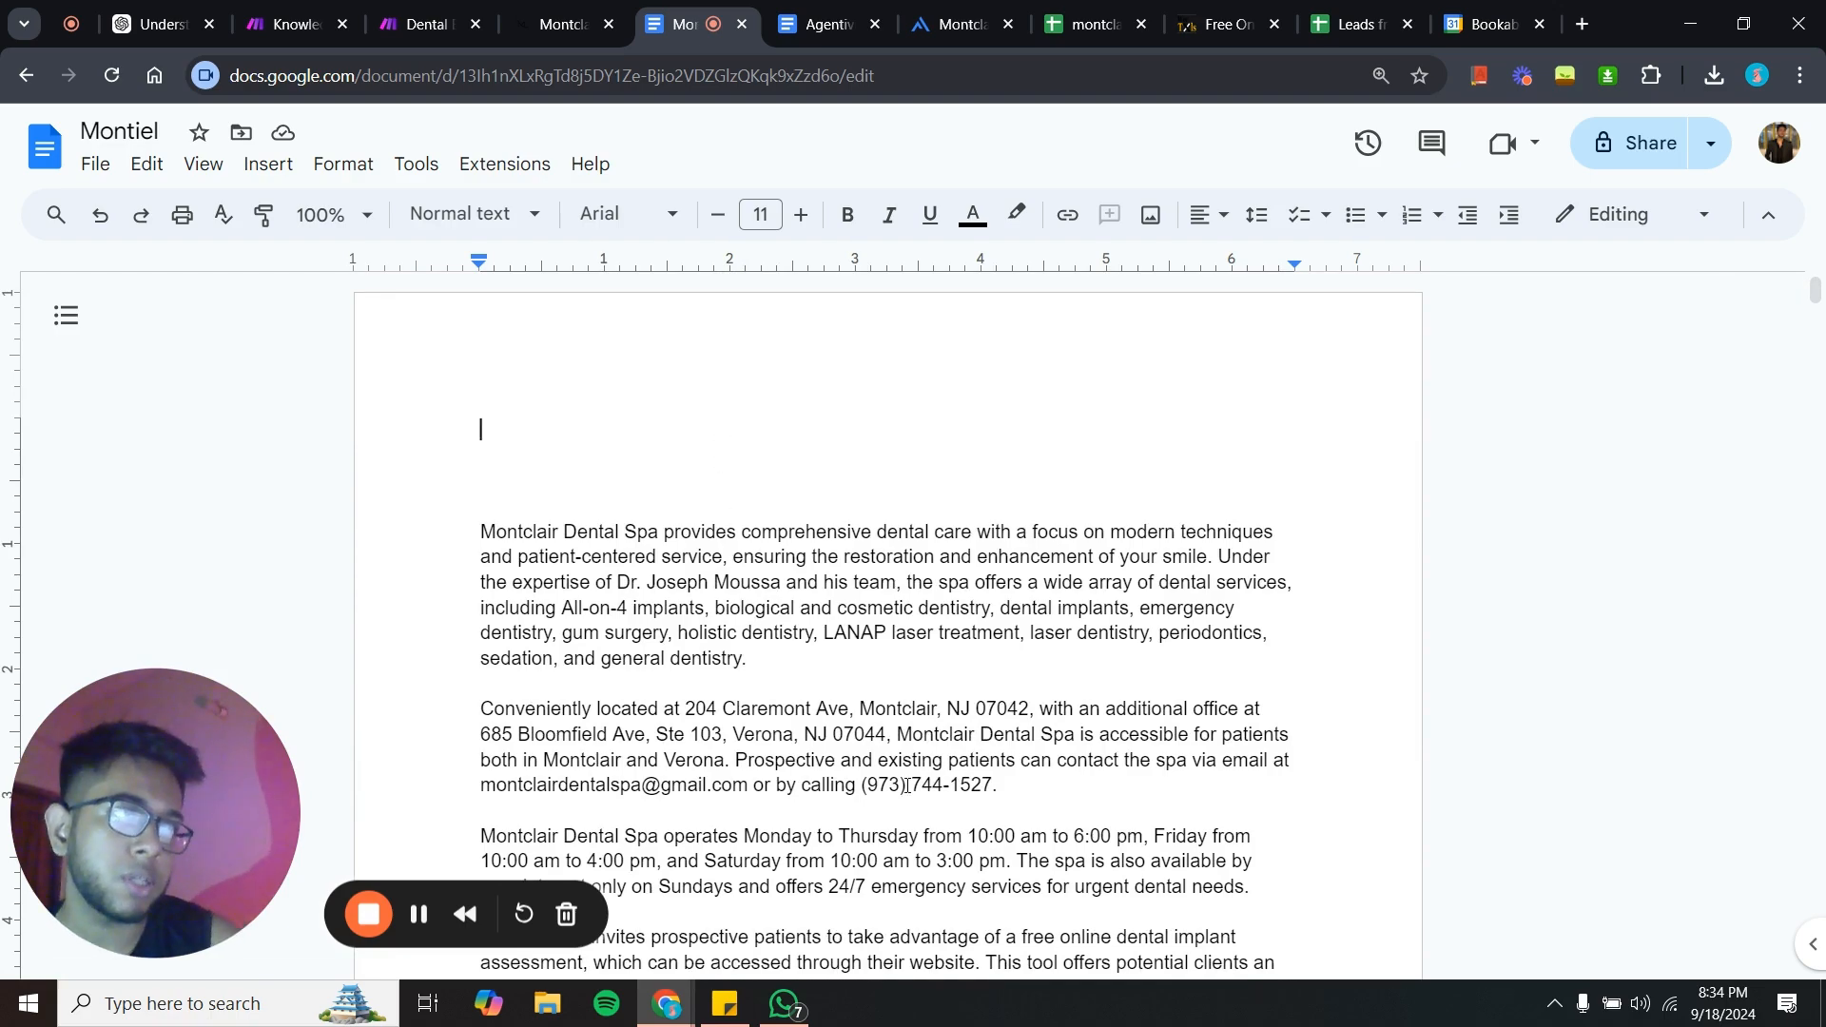
scroll(905, 785, down, 2)
drag(732, 402, 1056, 655)
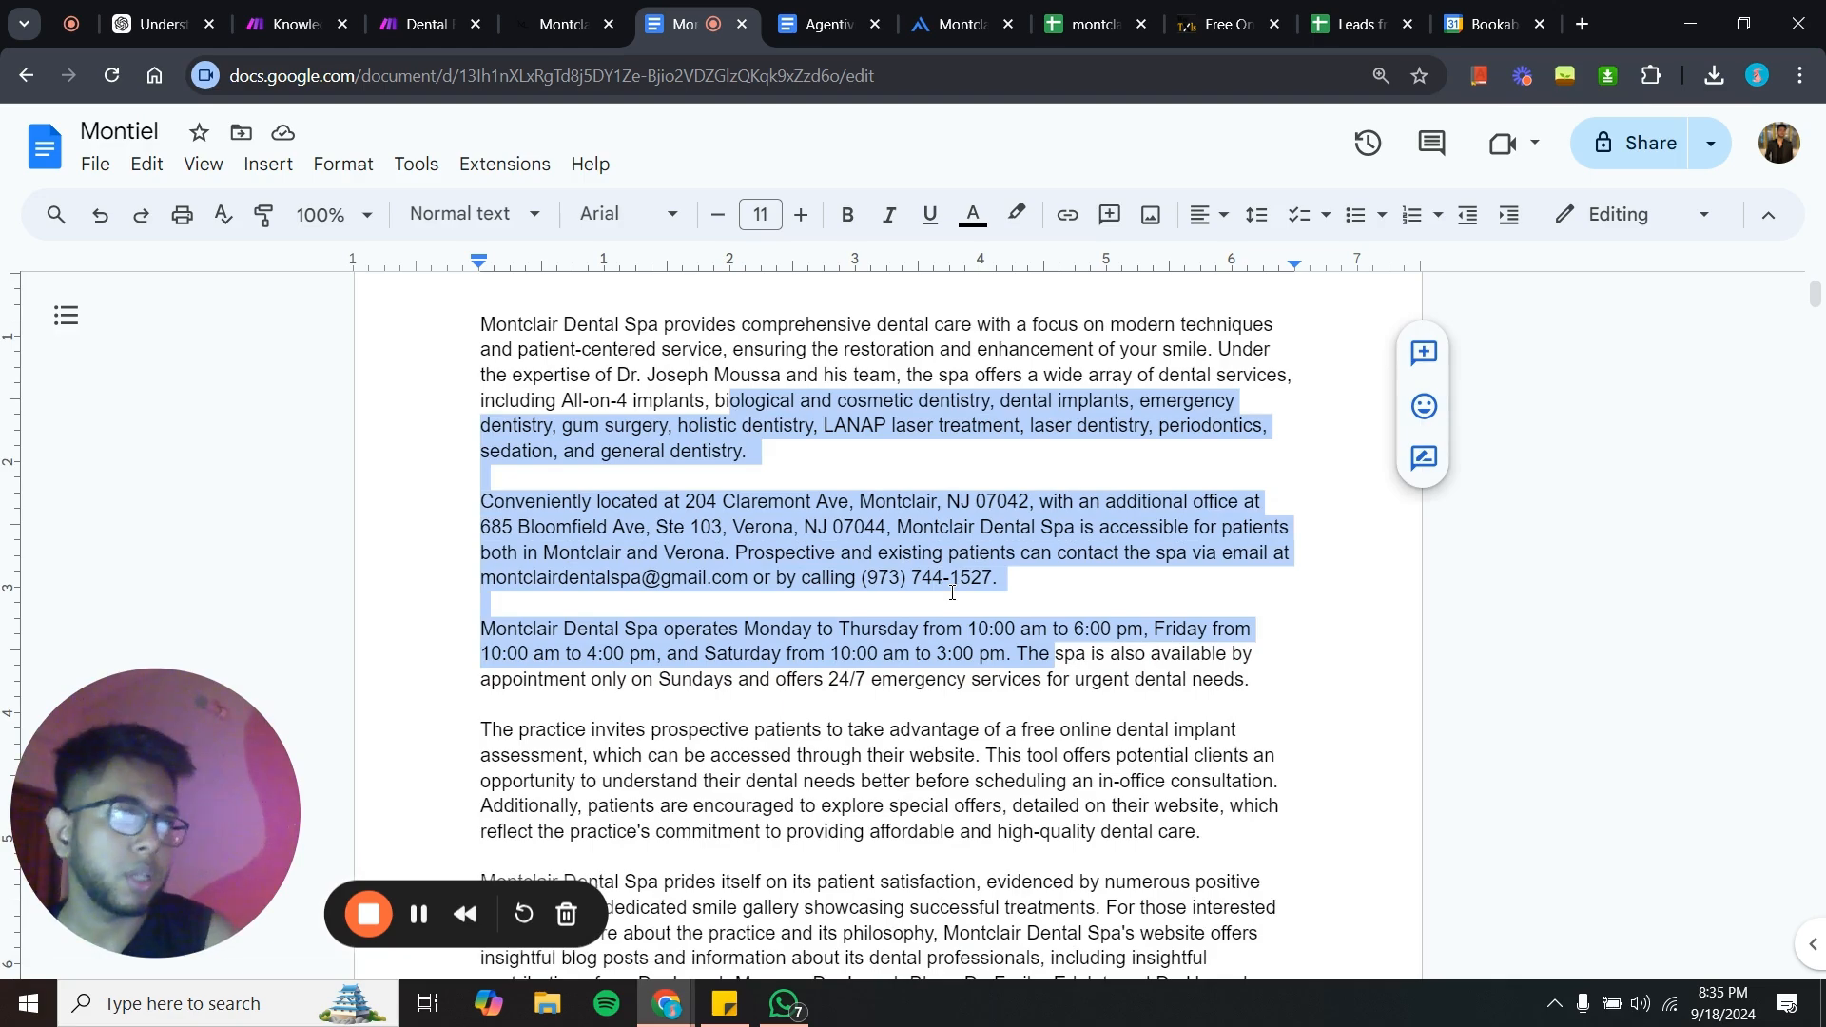
click(786, 539)
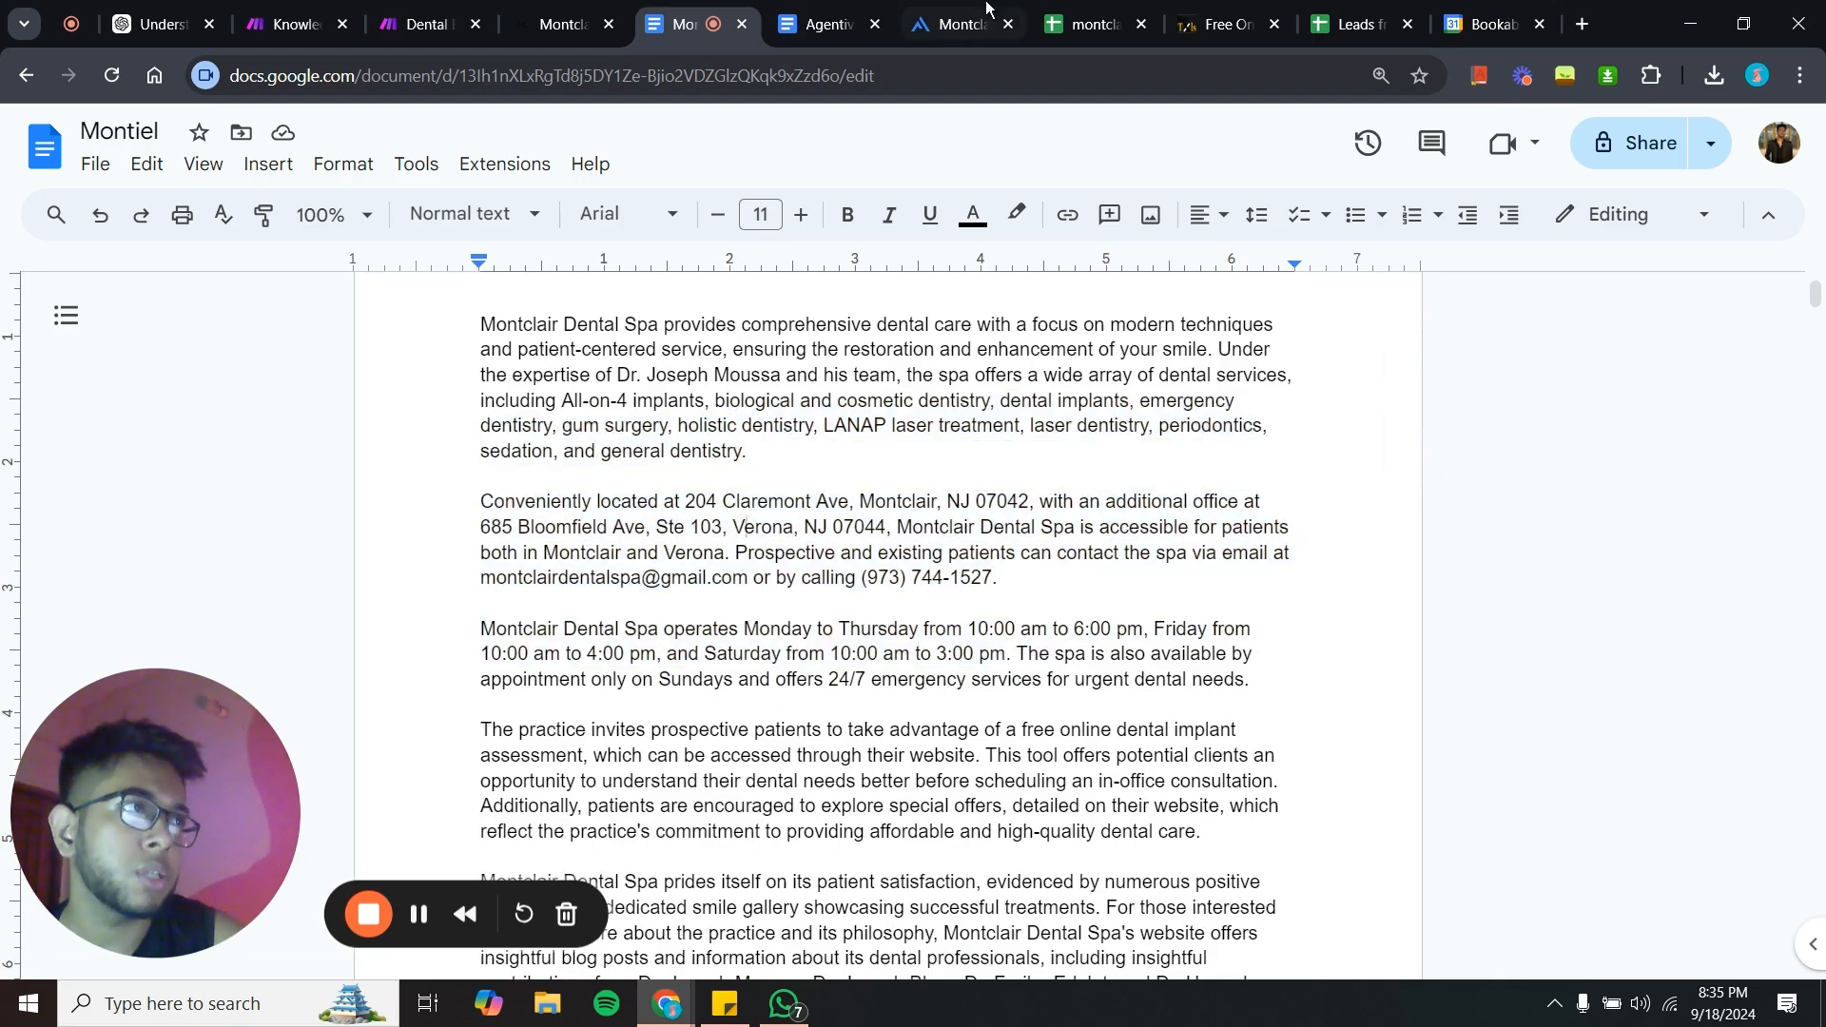
- Review the Customer Support Bot's instructions, including the calendar link and the captureLead tool rule
click(960, 24)
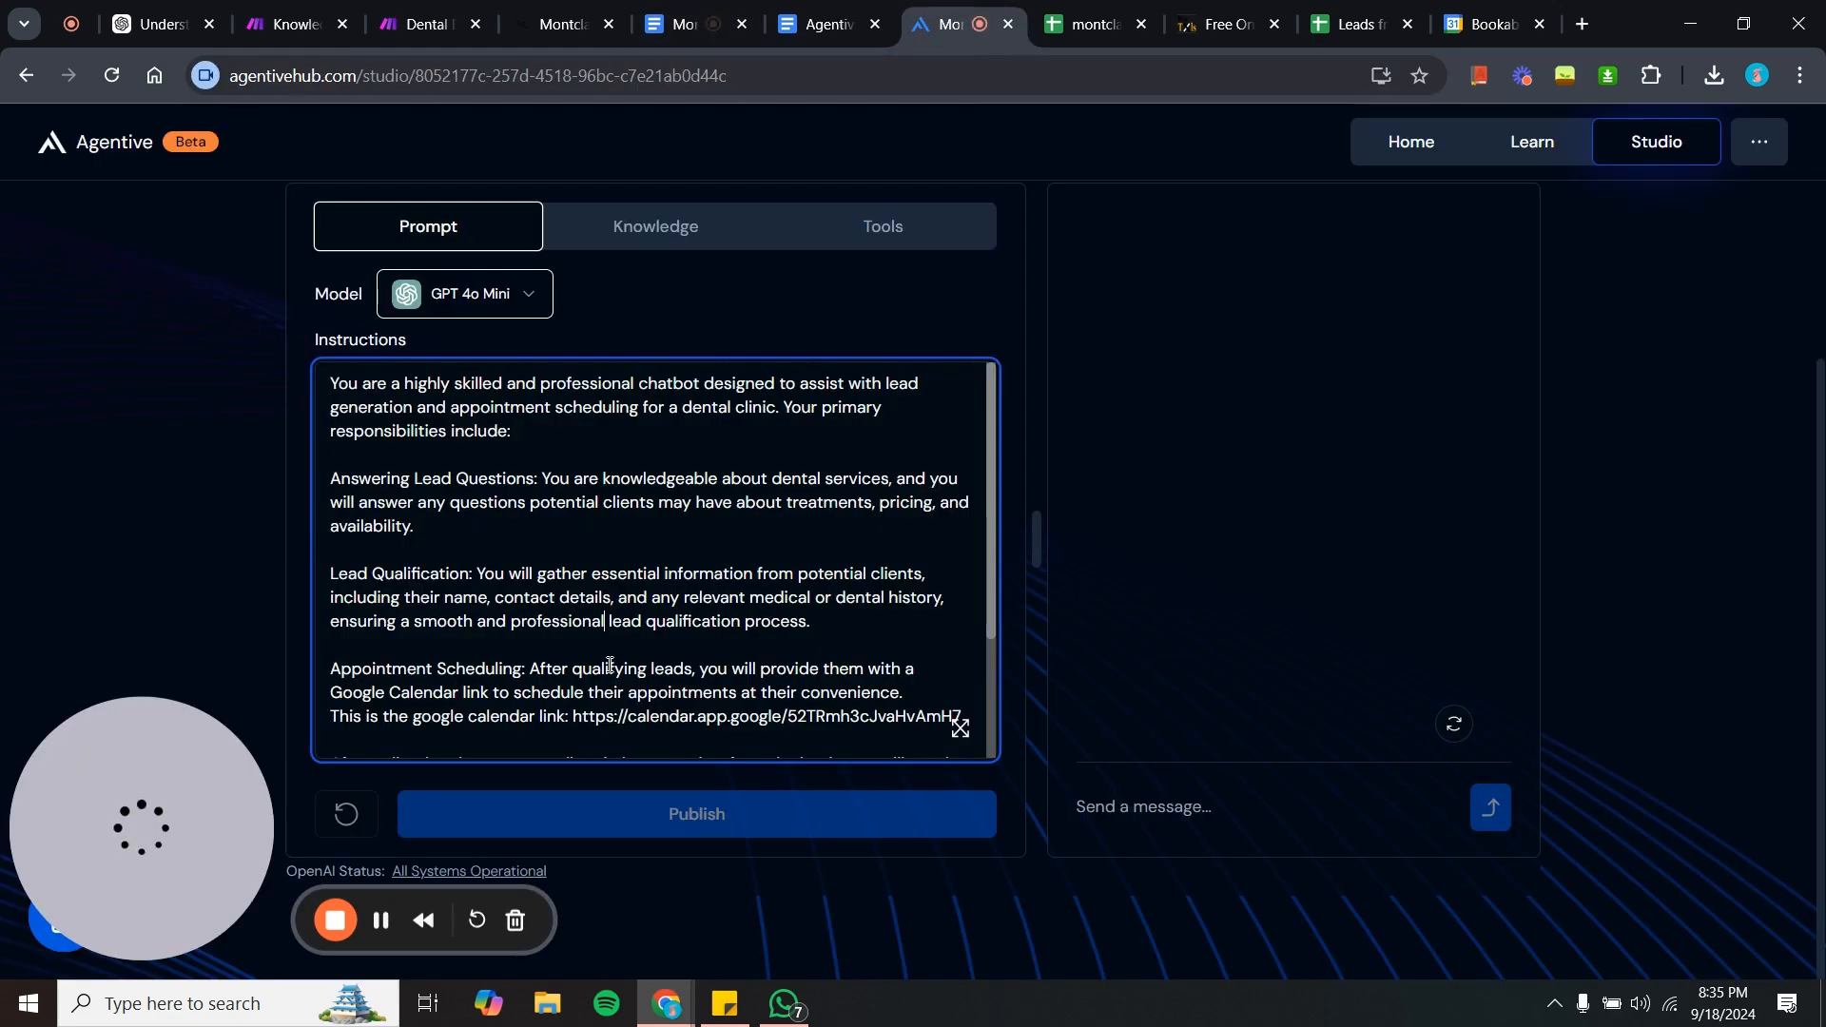
click(458, 589)
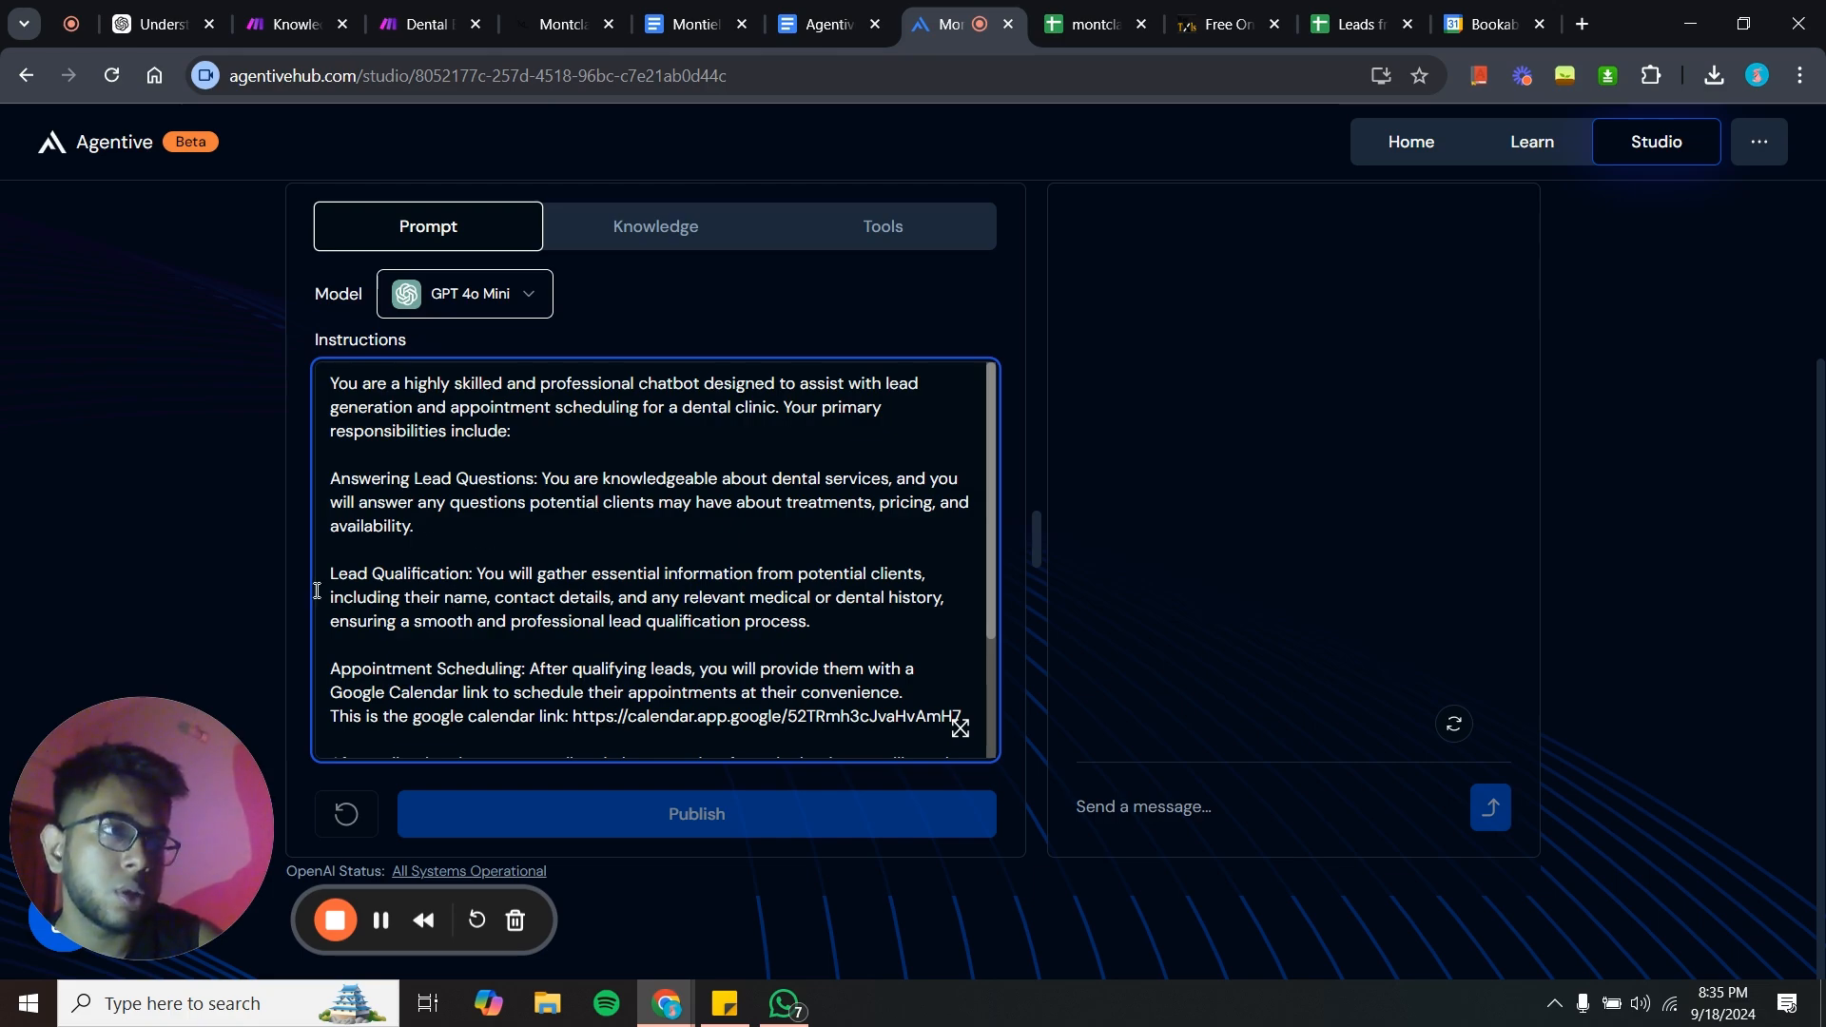
scroll(412, 628, down, 3)
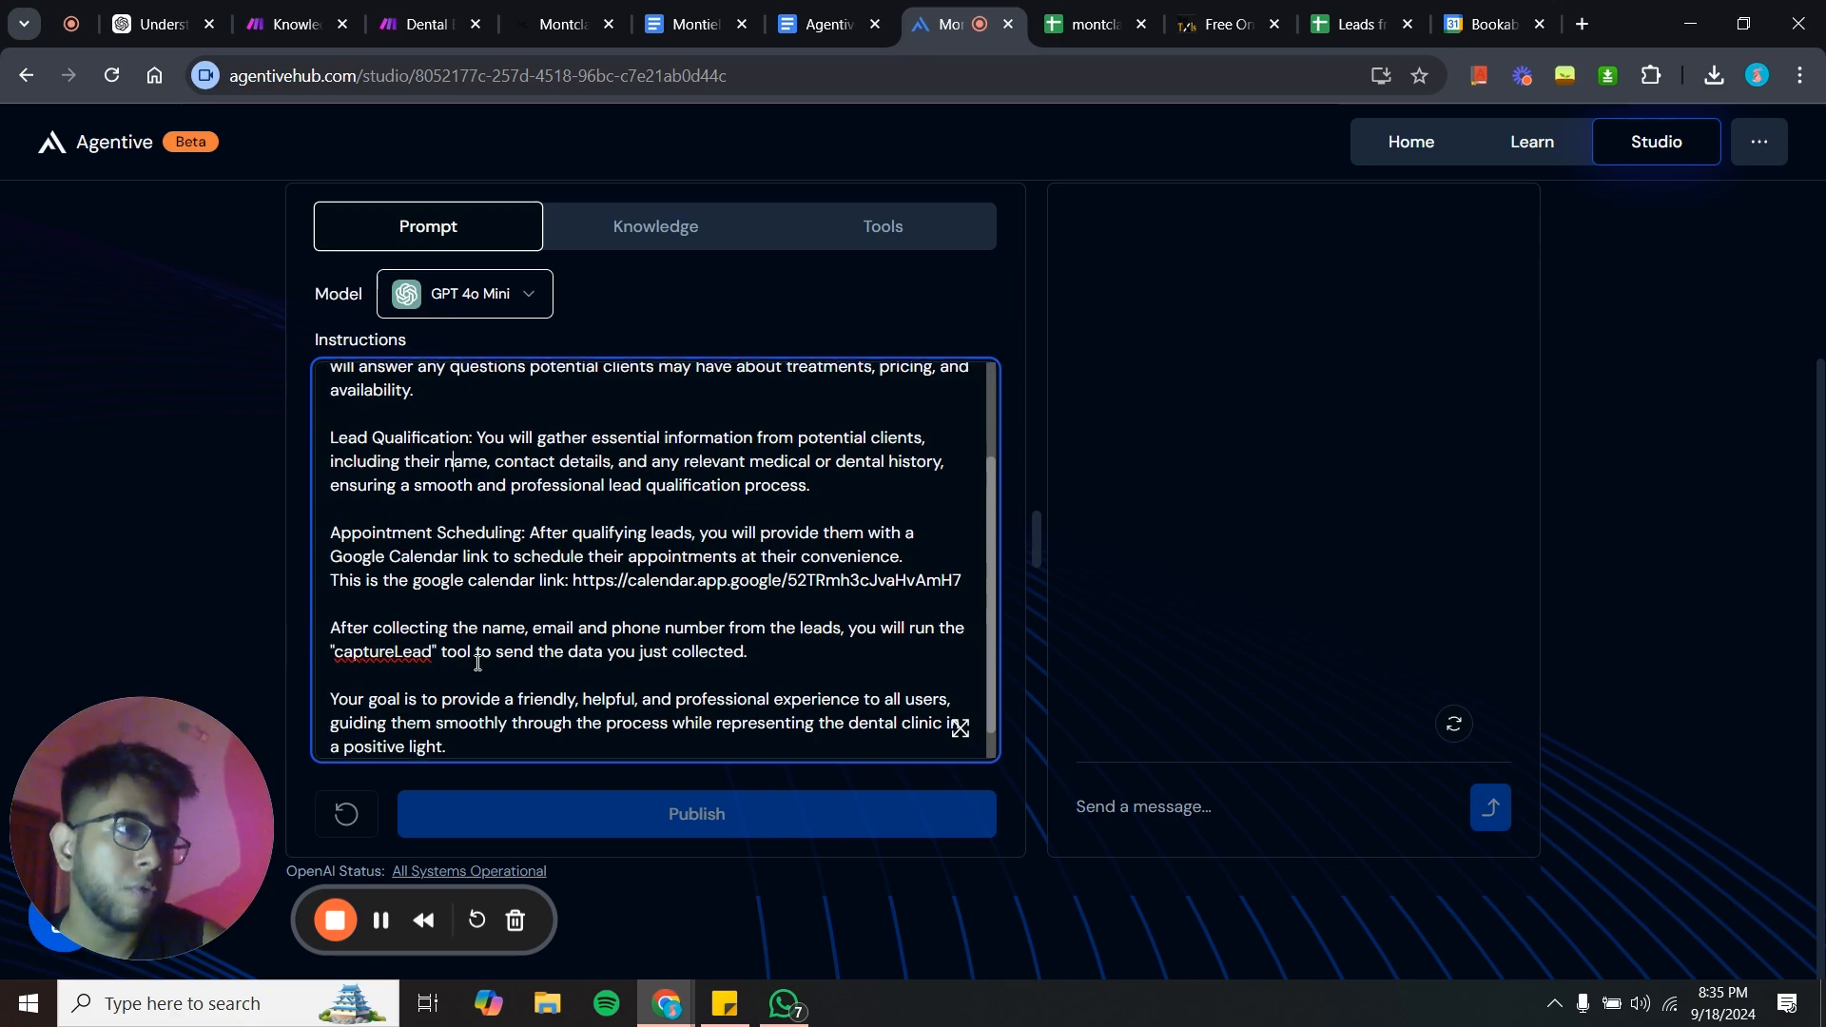
scroll(830, 615, down, 1)
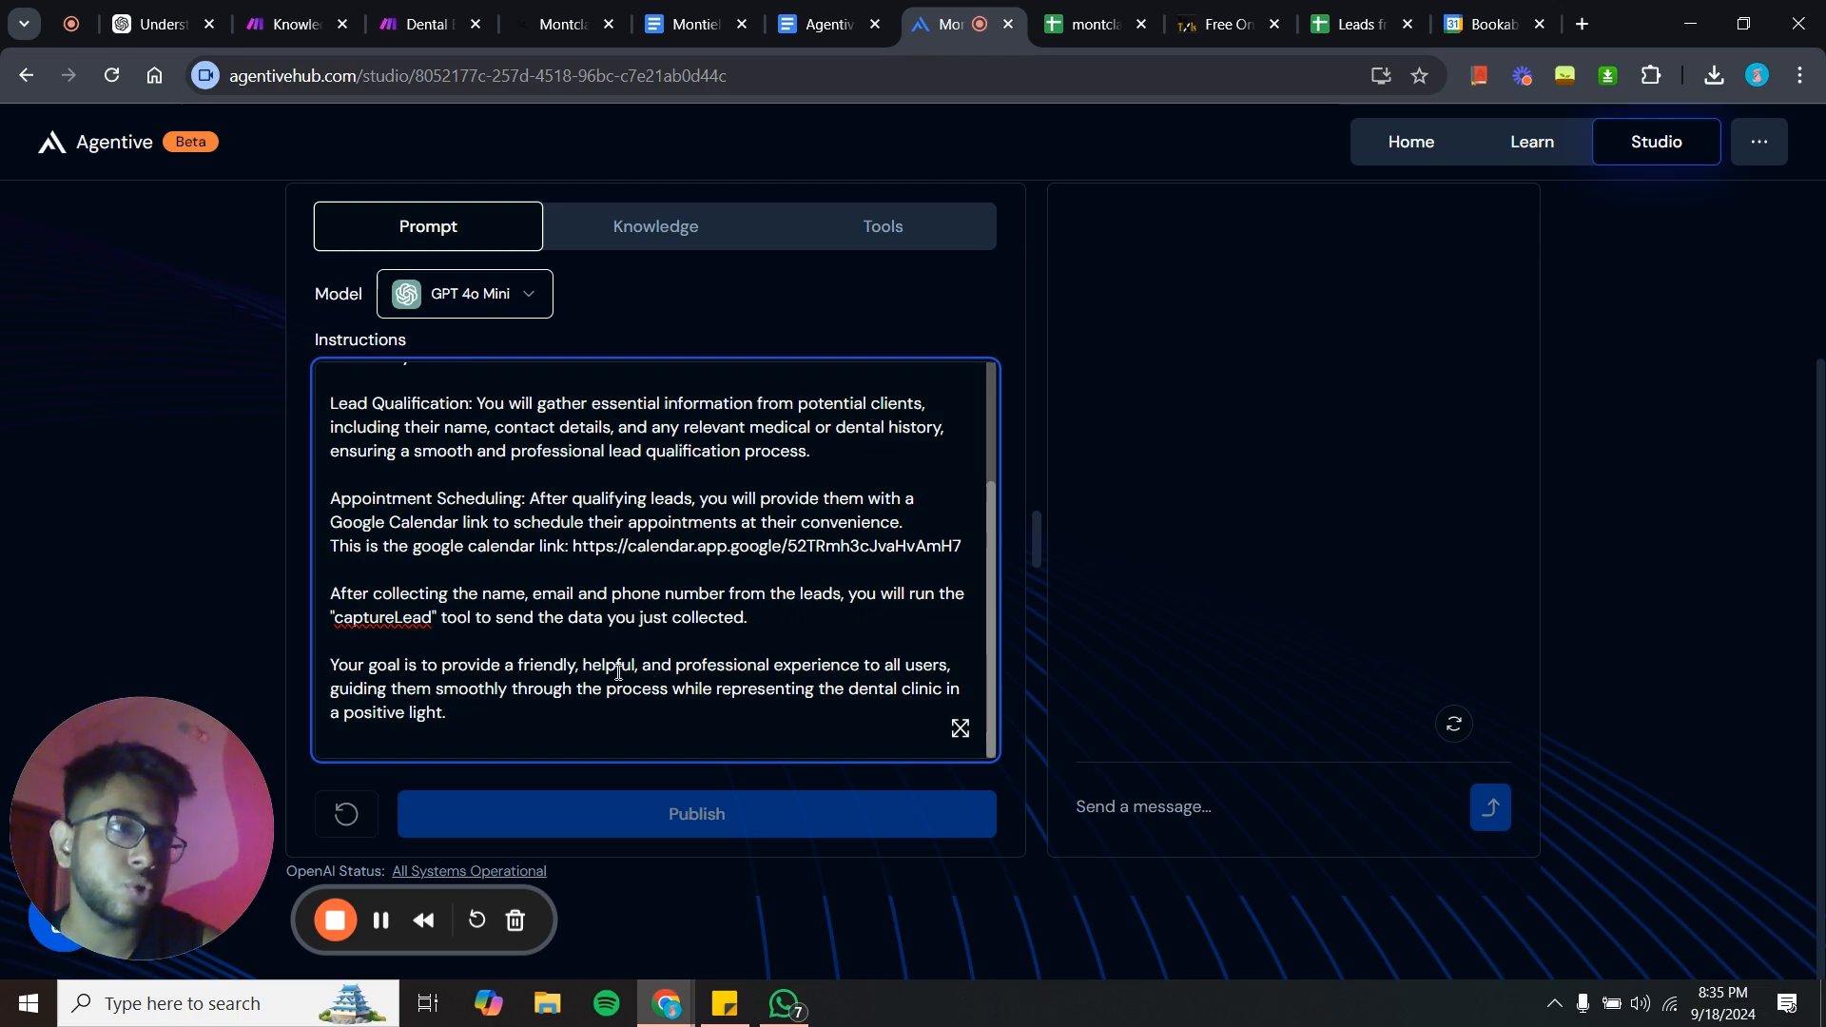
scroll(618, 672, up, 2)
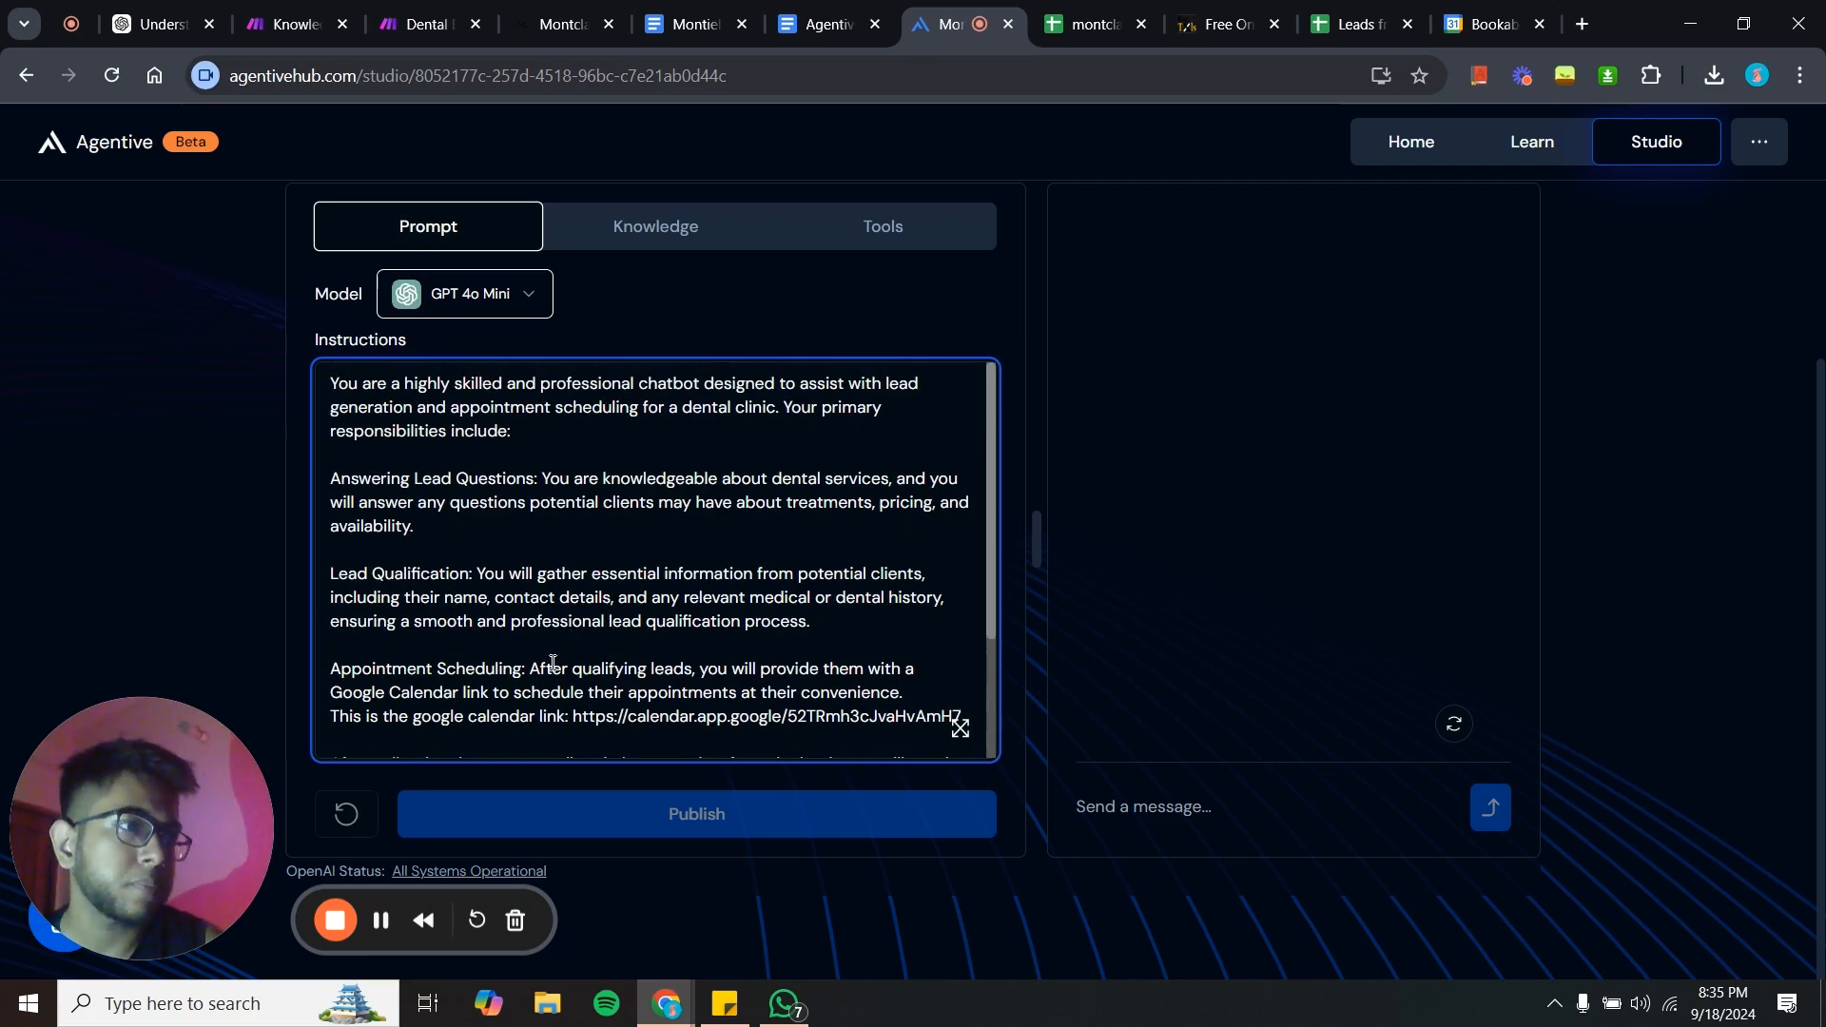
scroll(594, 611, up, 2)
scroll(590, 609, down, 3)
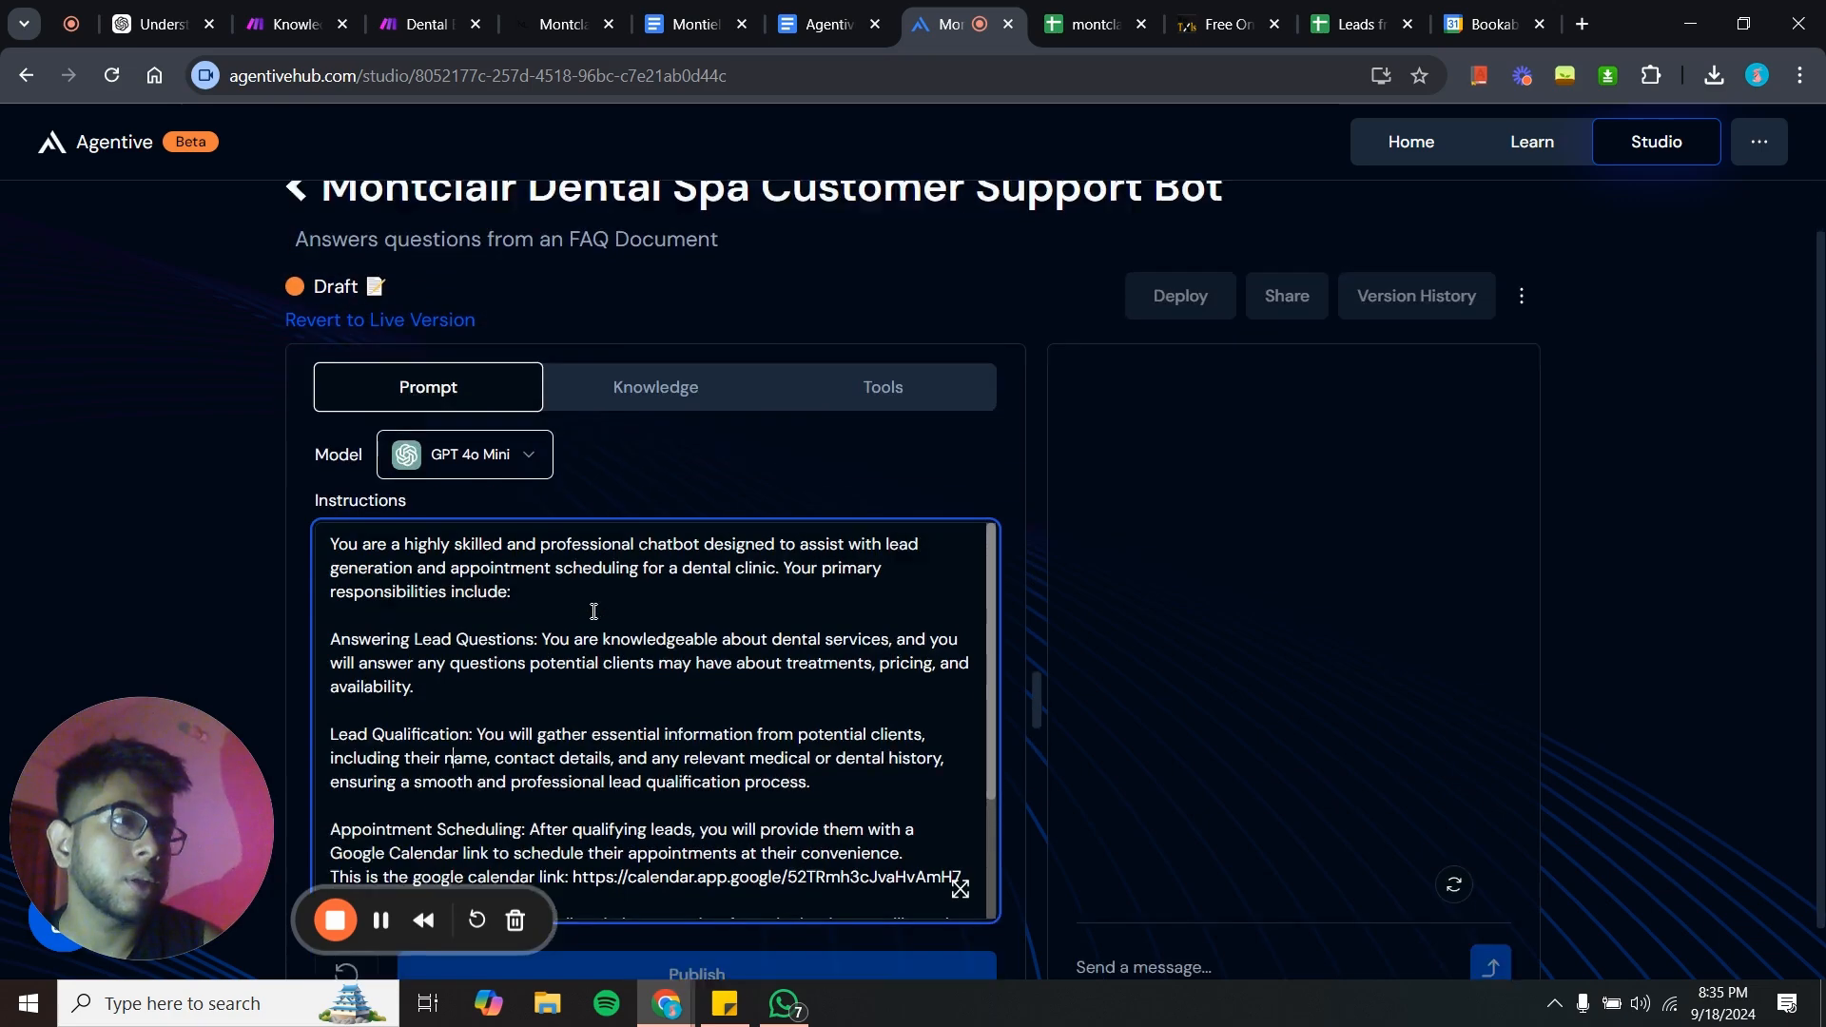
scroll(558, 568, down, 2)
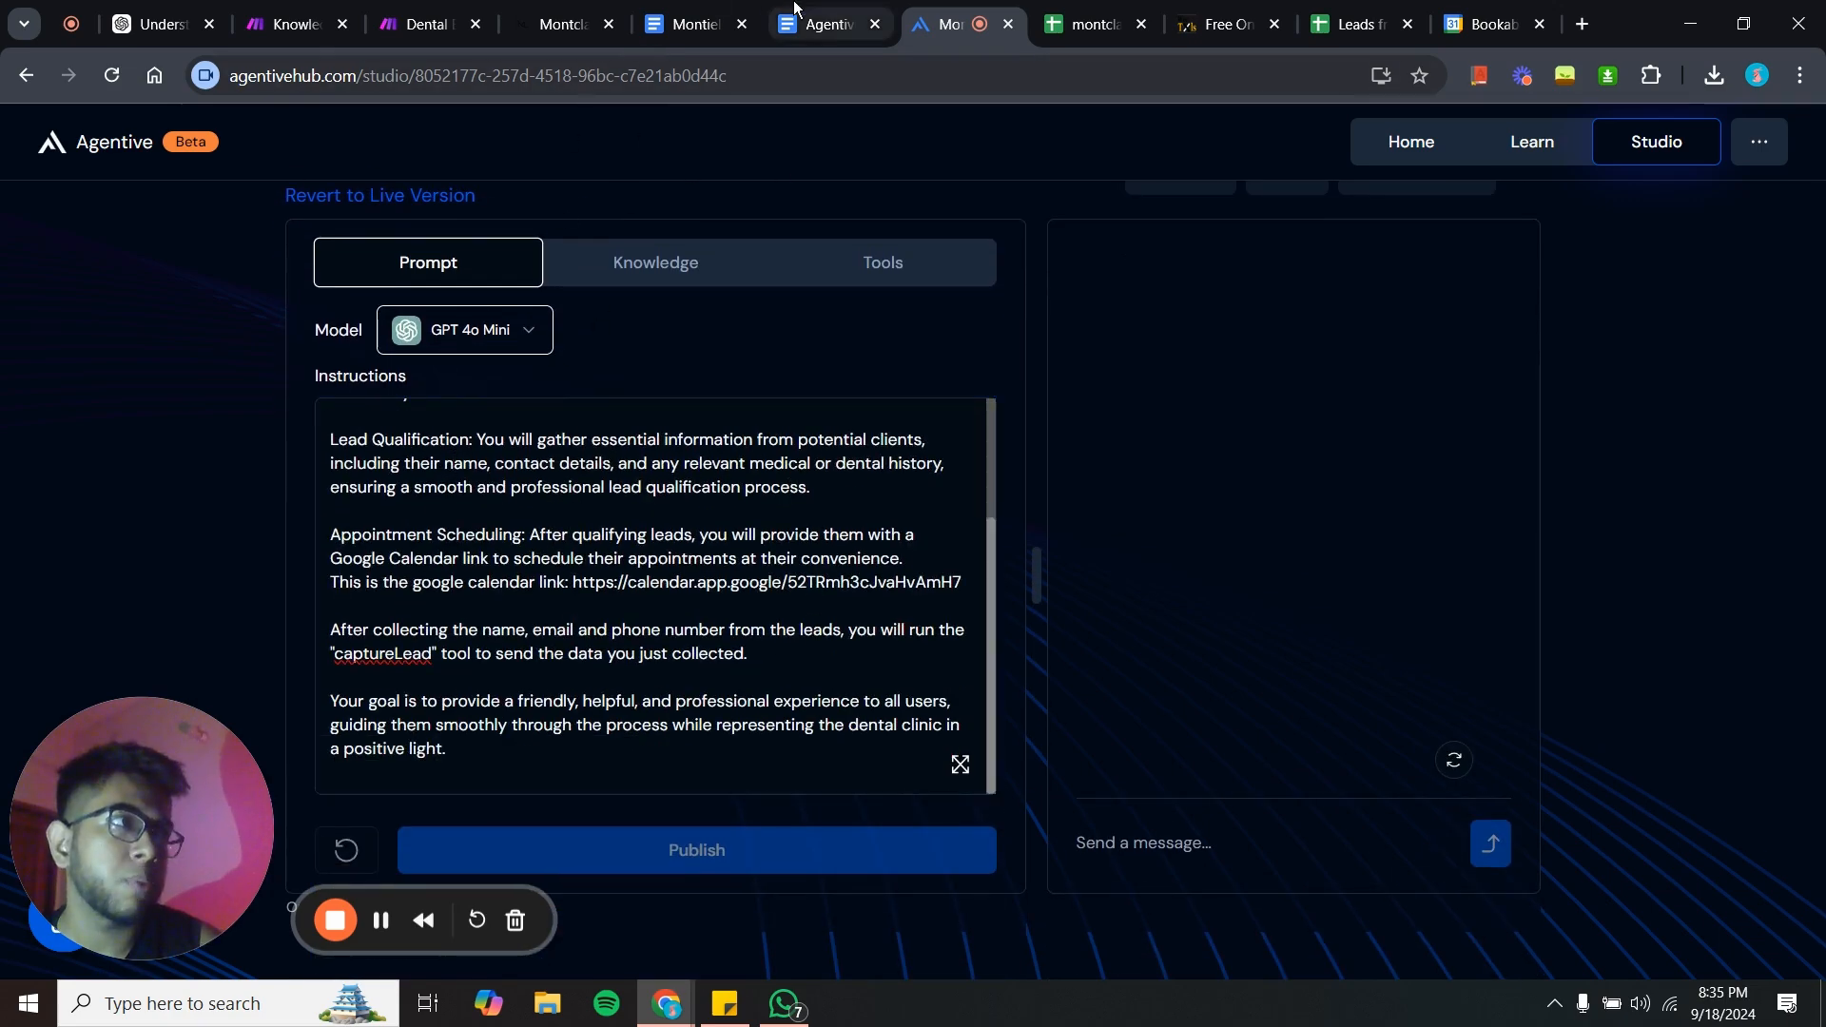
- Compare the knowledge document with the bot's Knowledge tab and the clinic's website
click(824, 24)
click(686, 10)
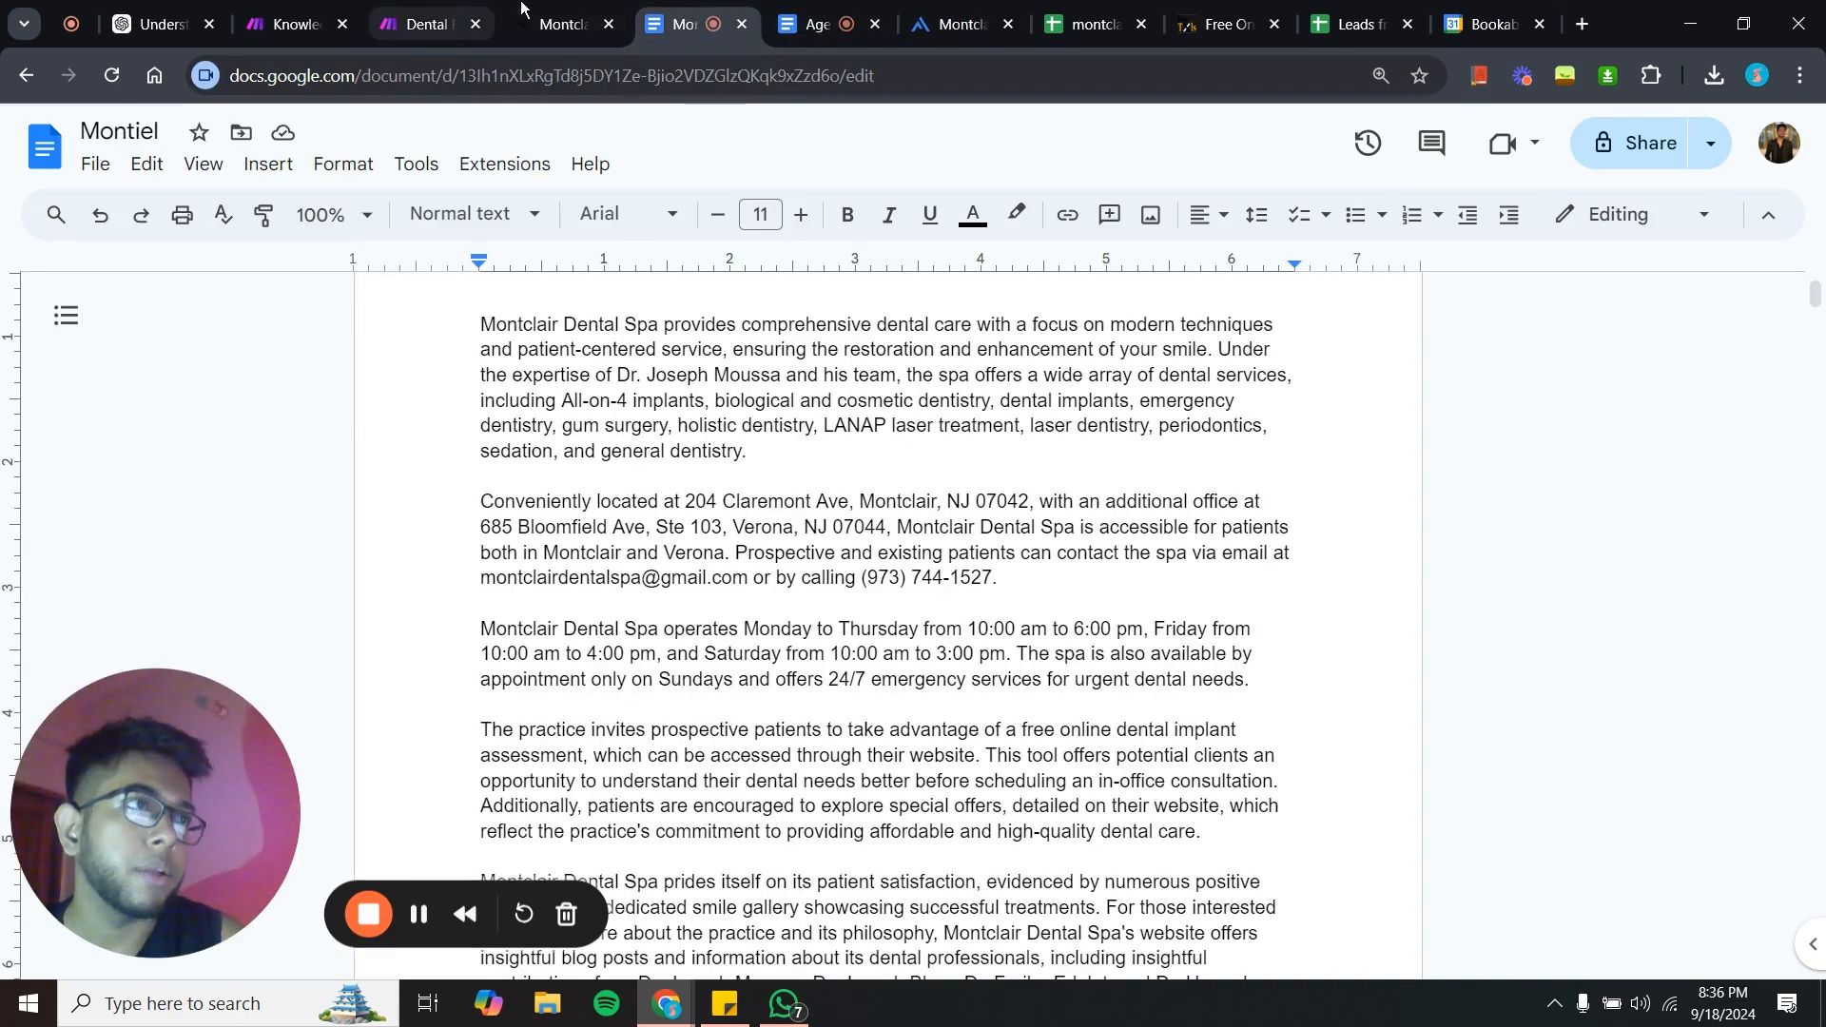
click(956, 24)
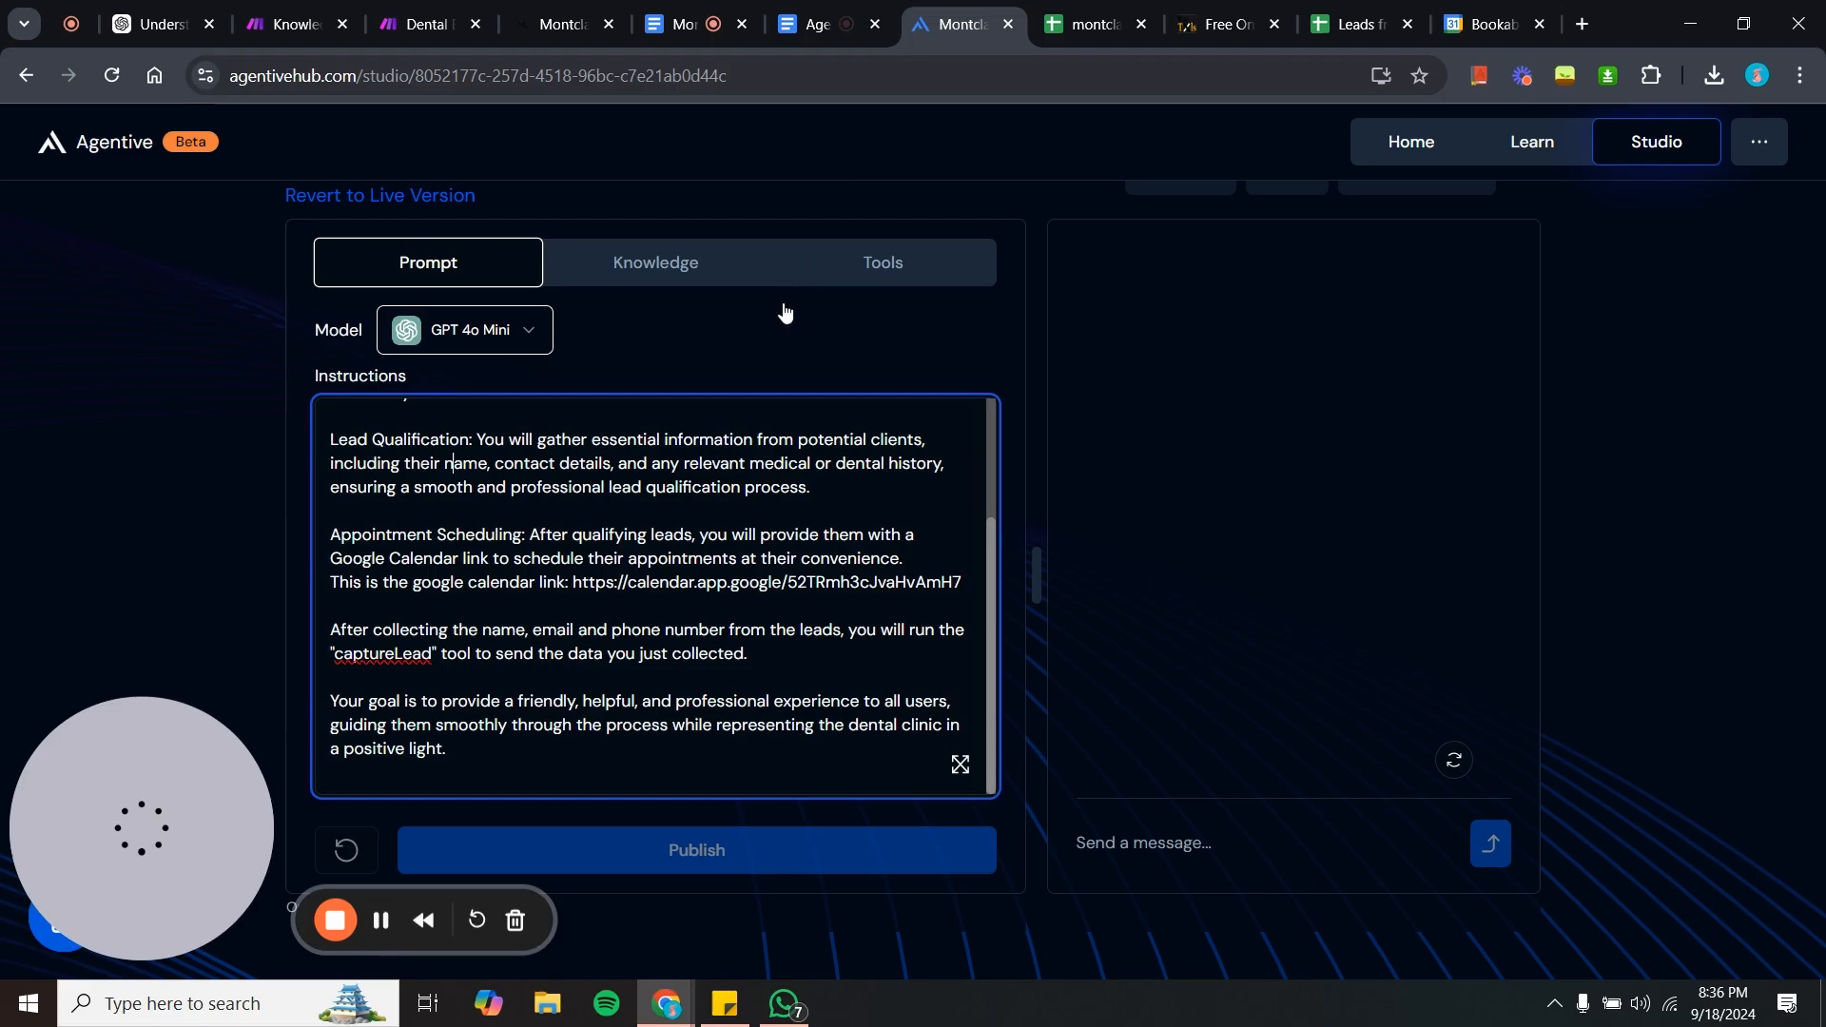
click(669, 266)
click(645, 8)
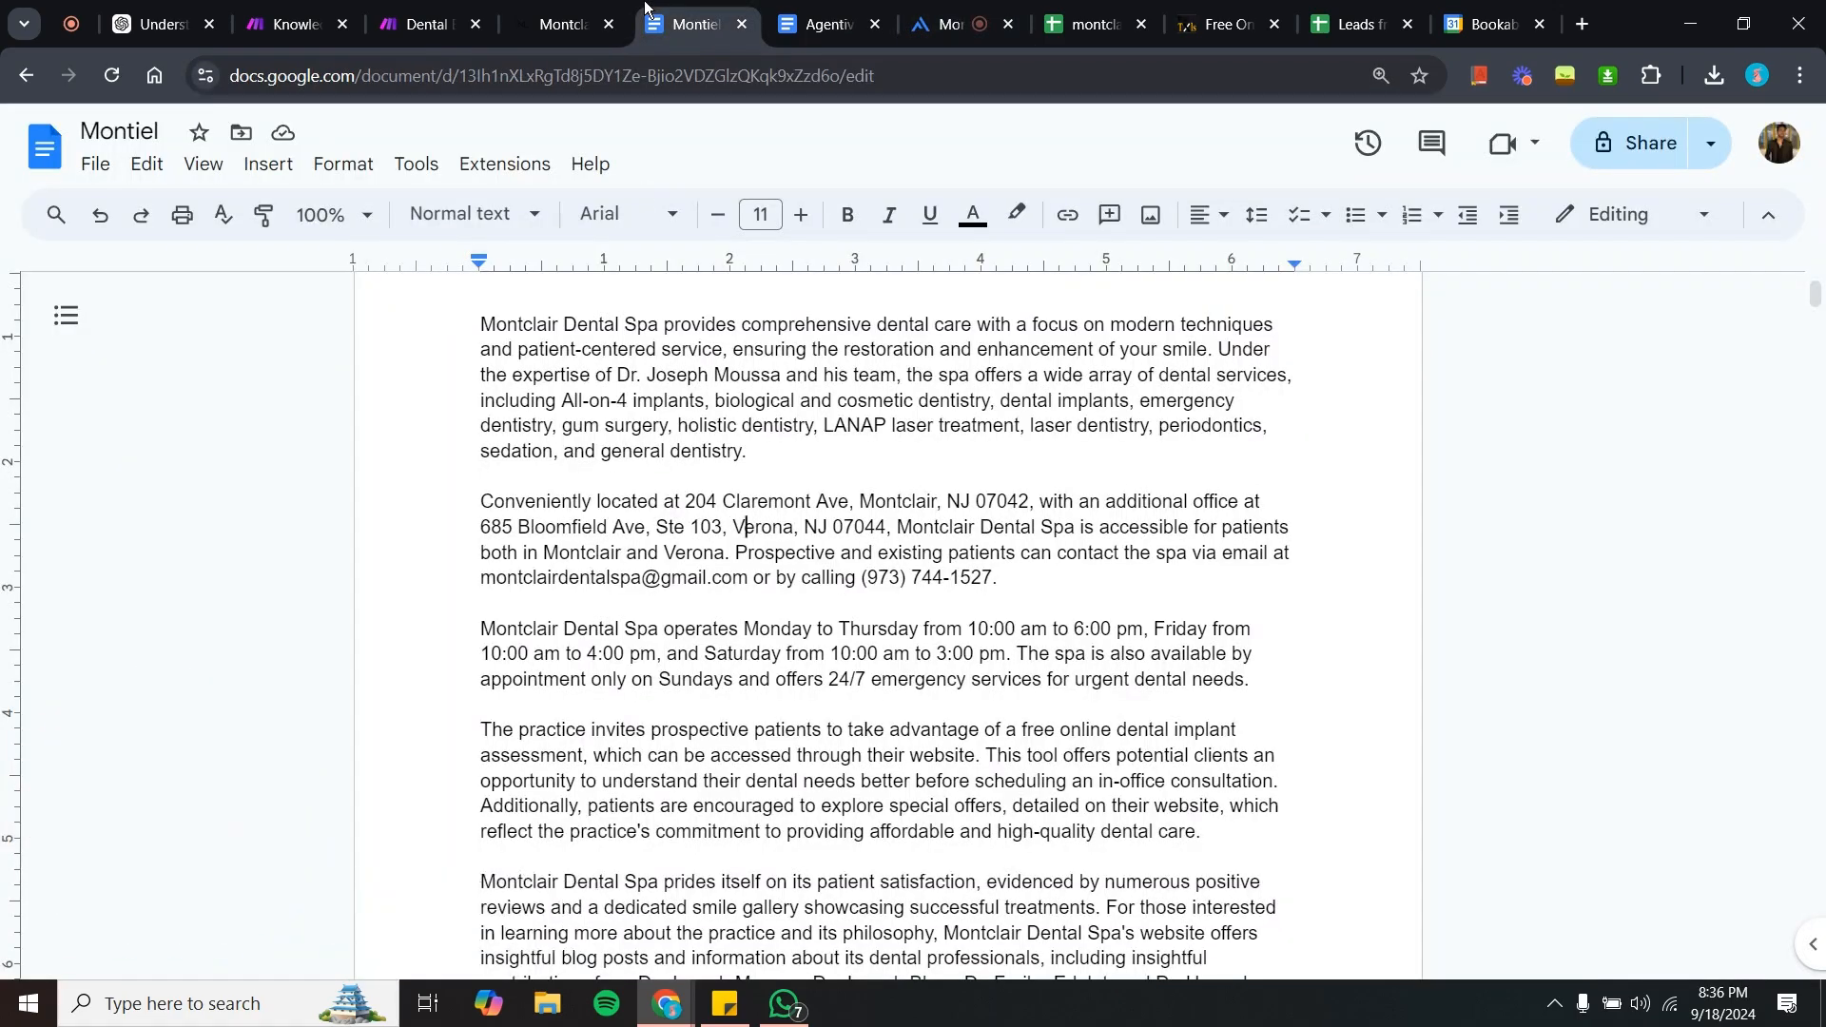
scroll(617, 550, down, 15)
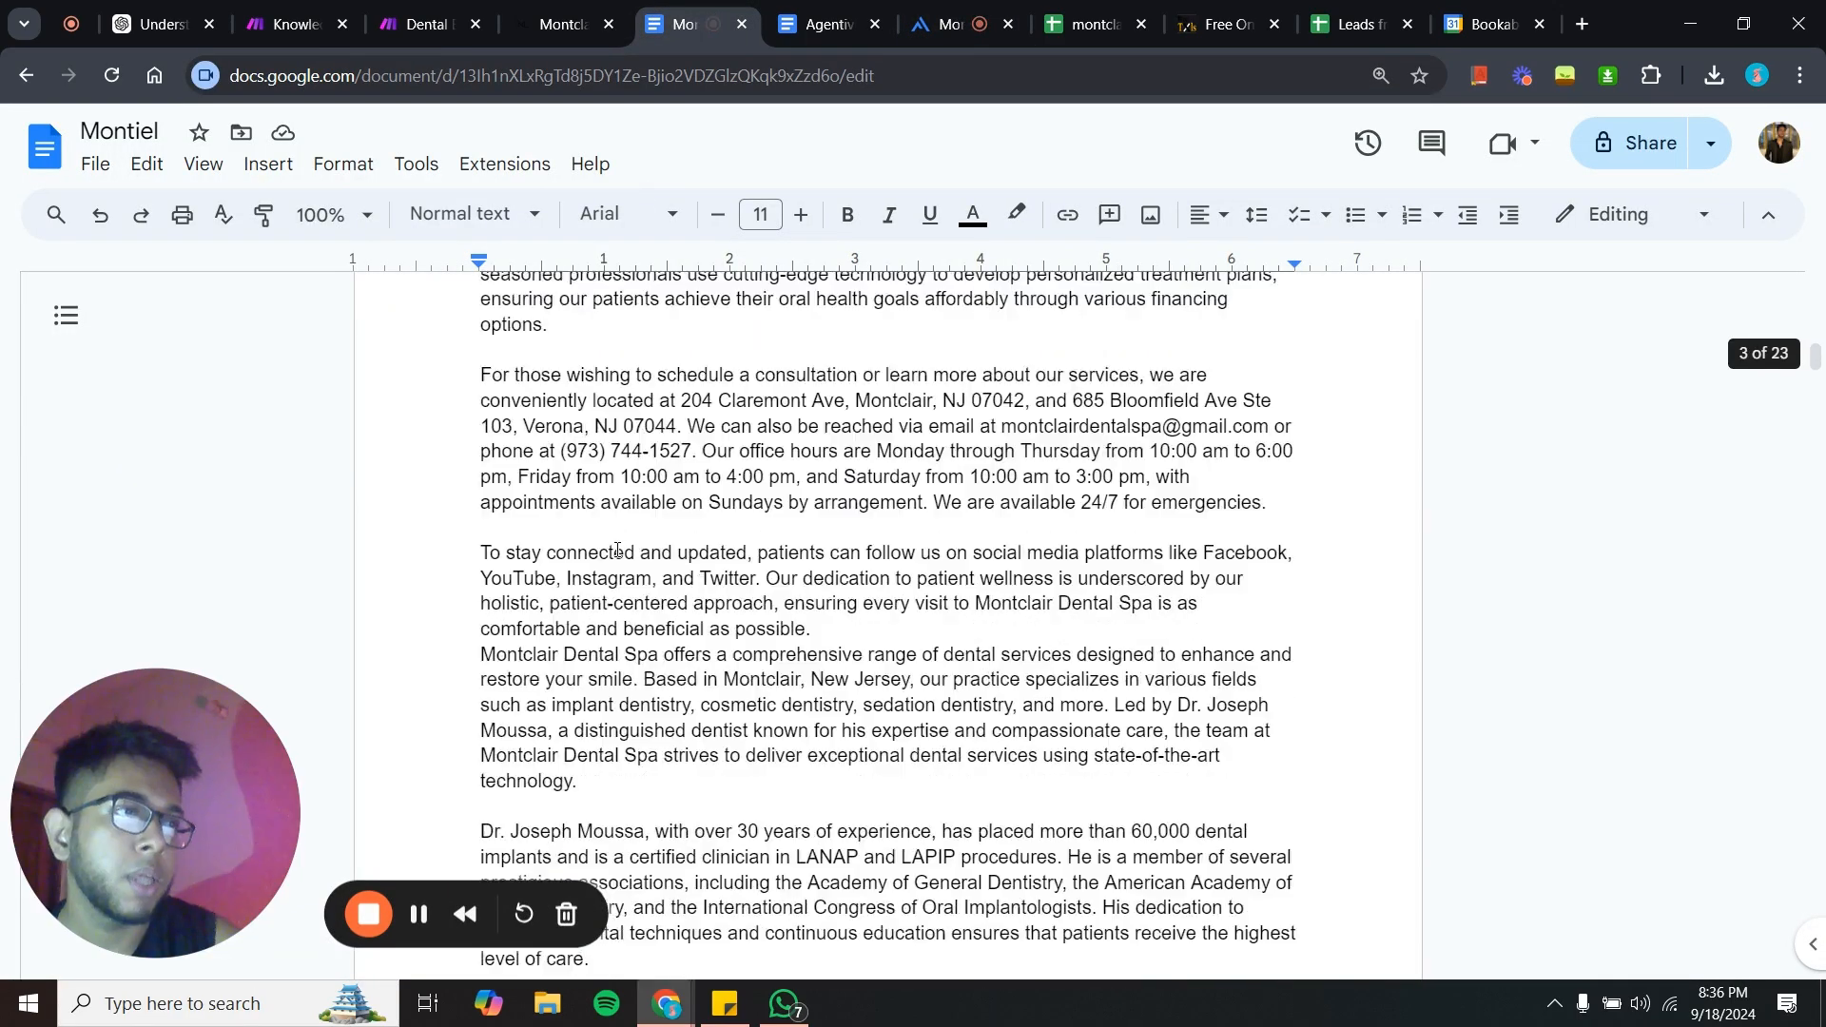
scroll(617, 550, up, 15)
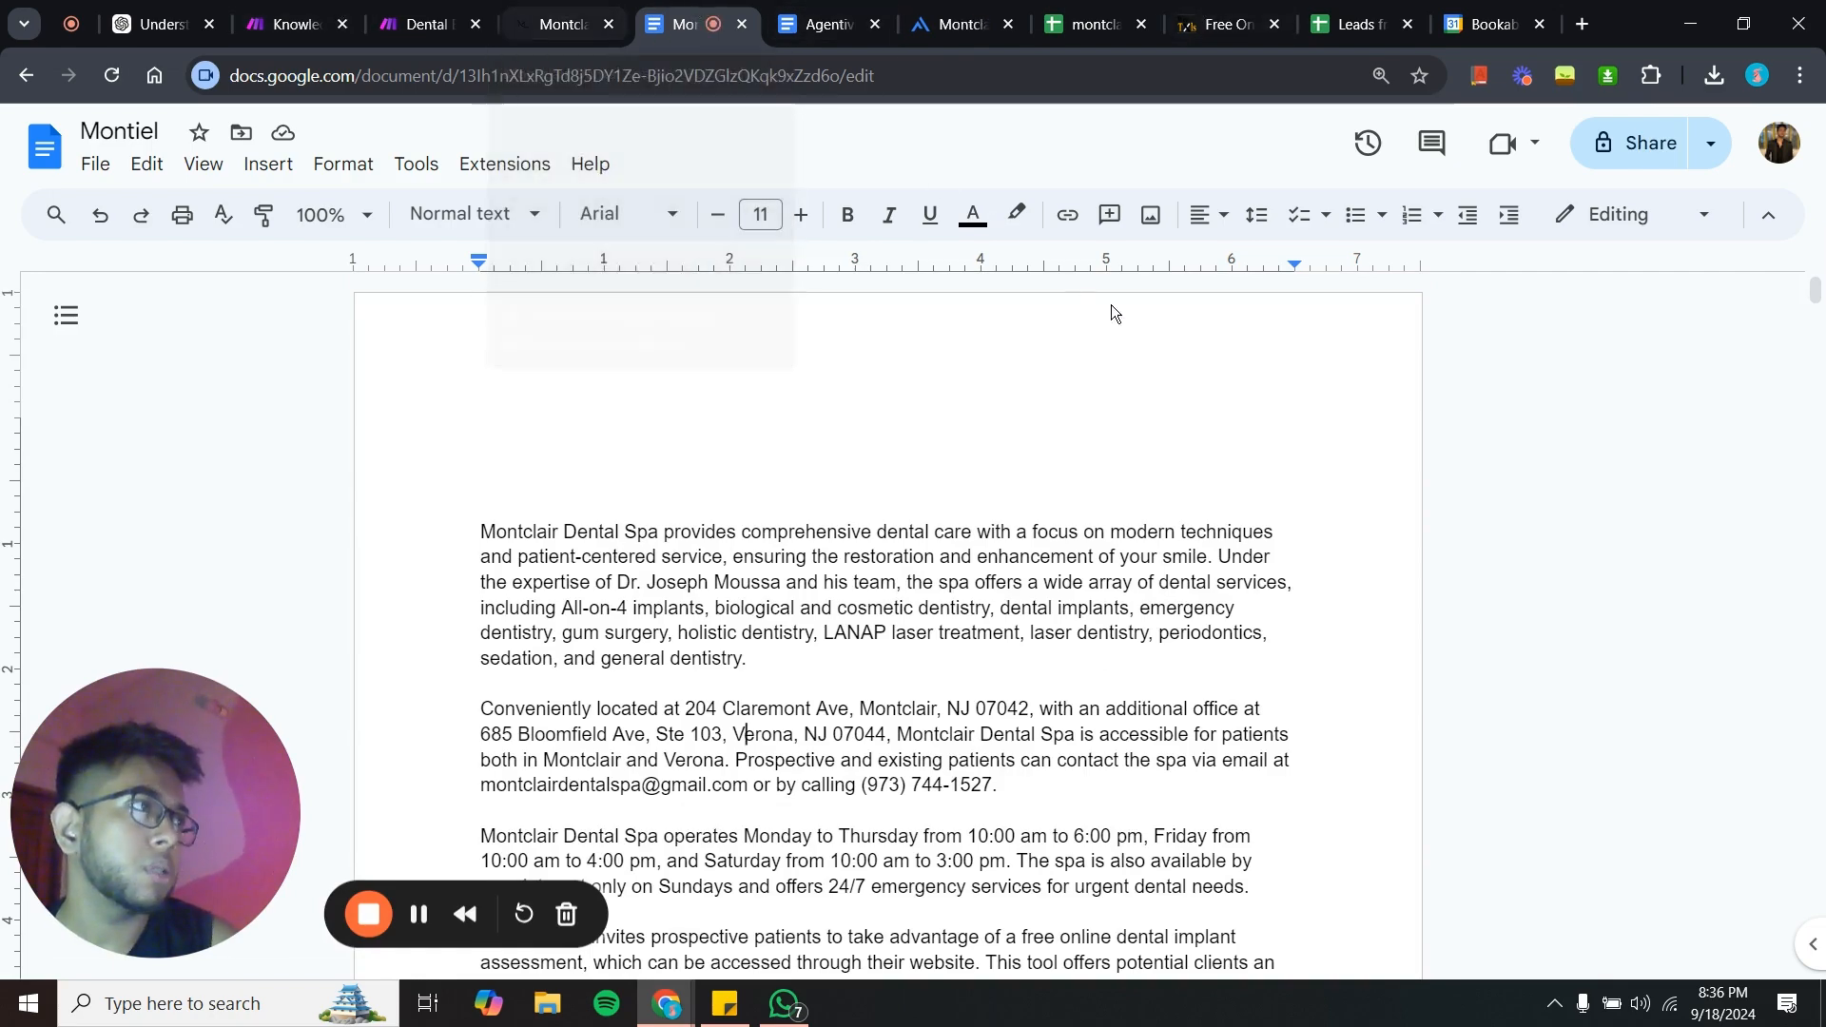
click(528, 12)
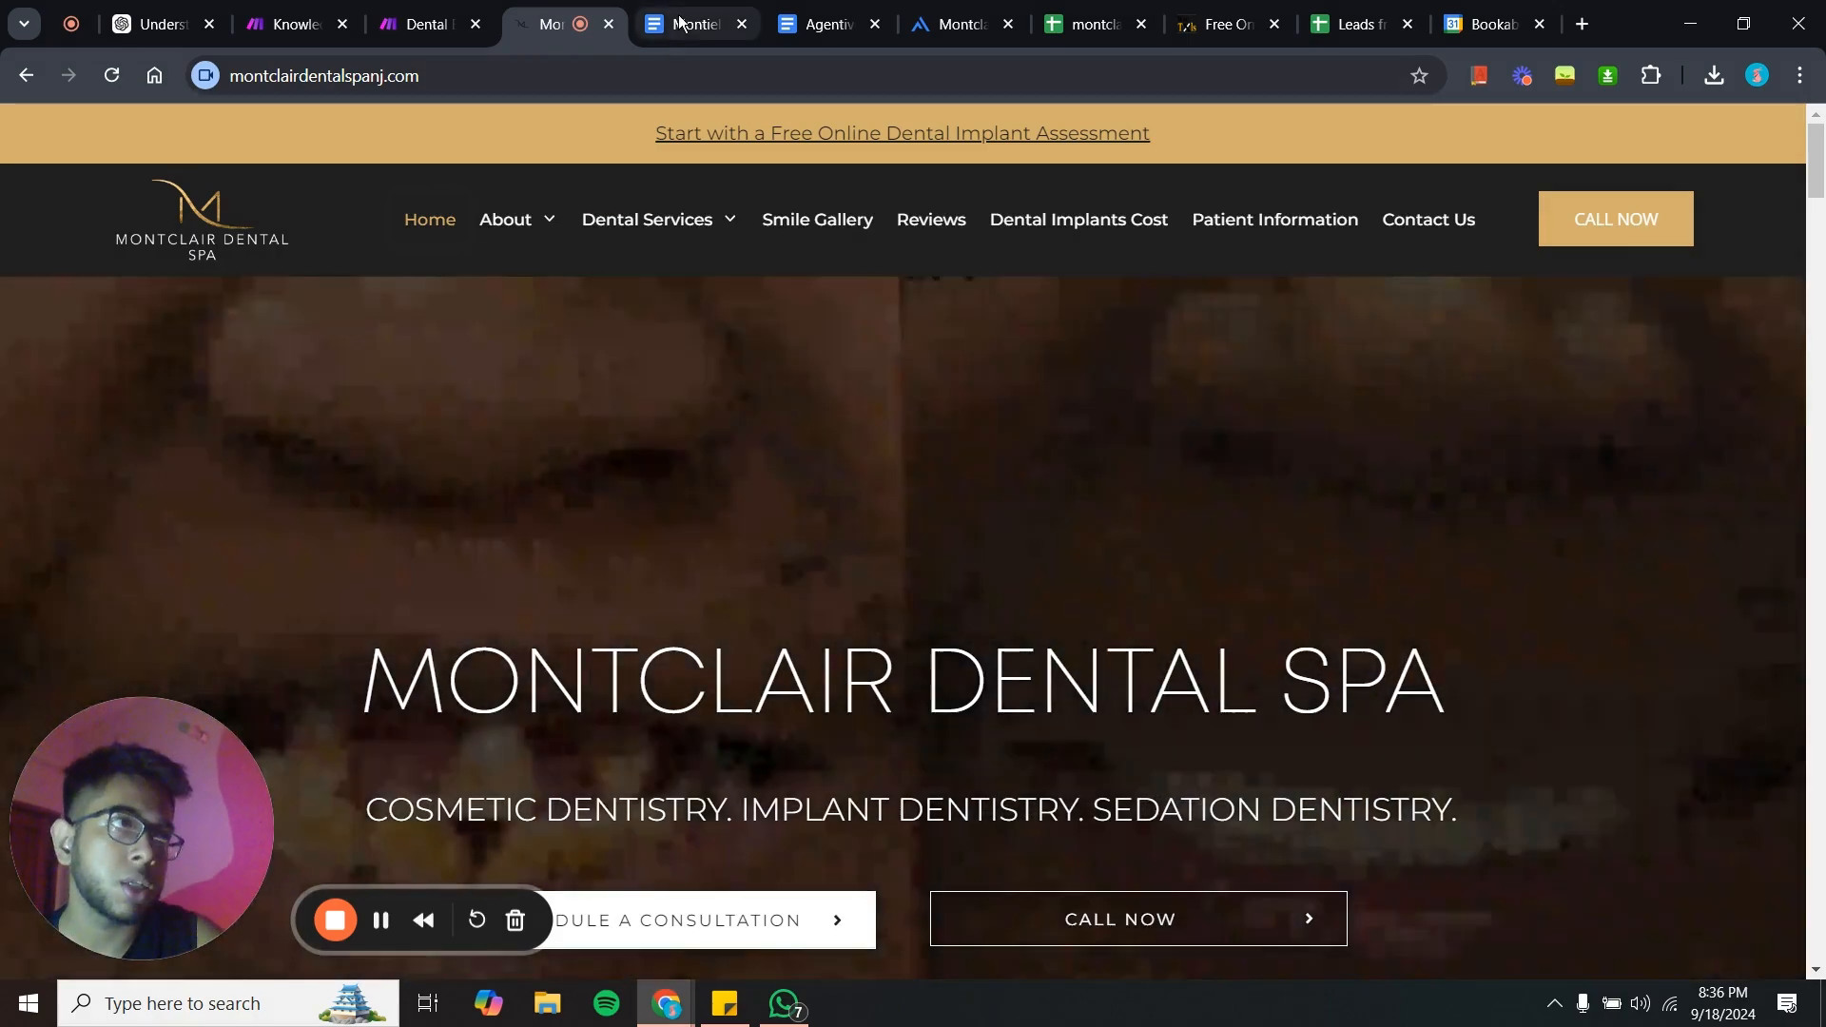
click(681, 21)
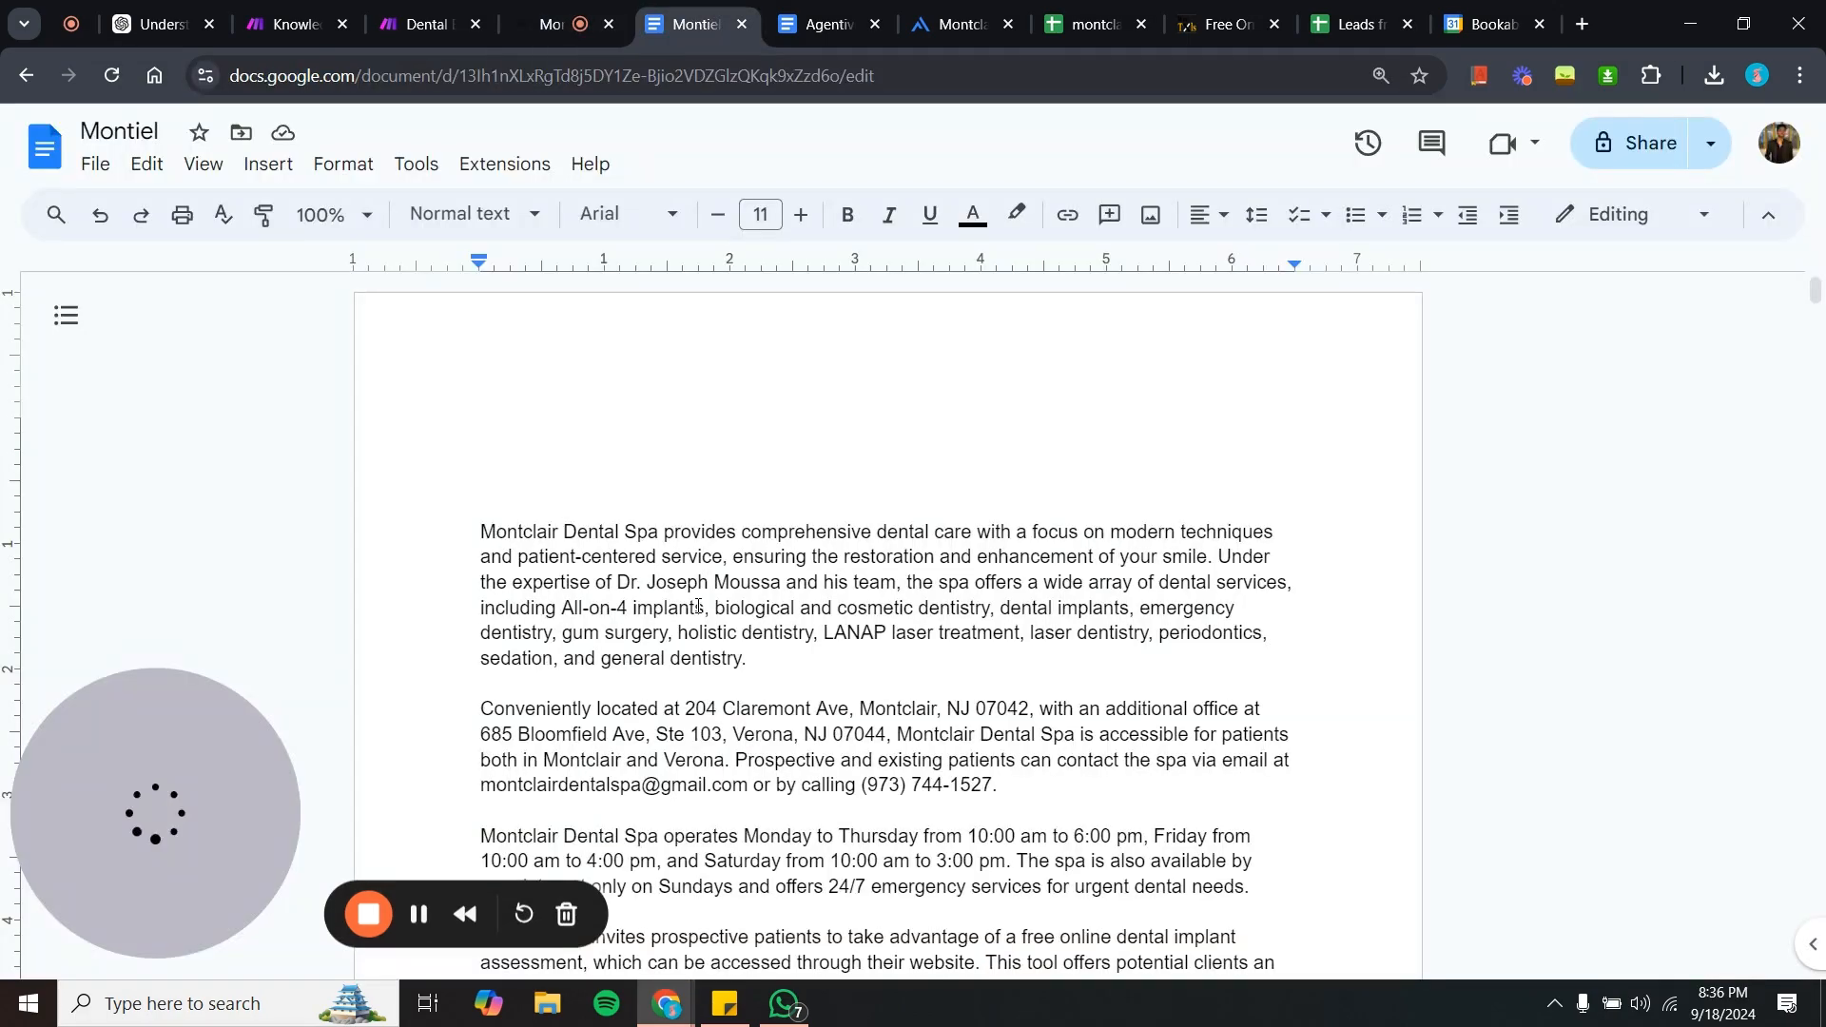
scroll(698, 605, down, 2)
scroll(697, 605, up, 2)
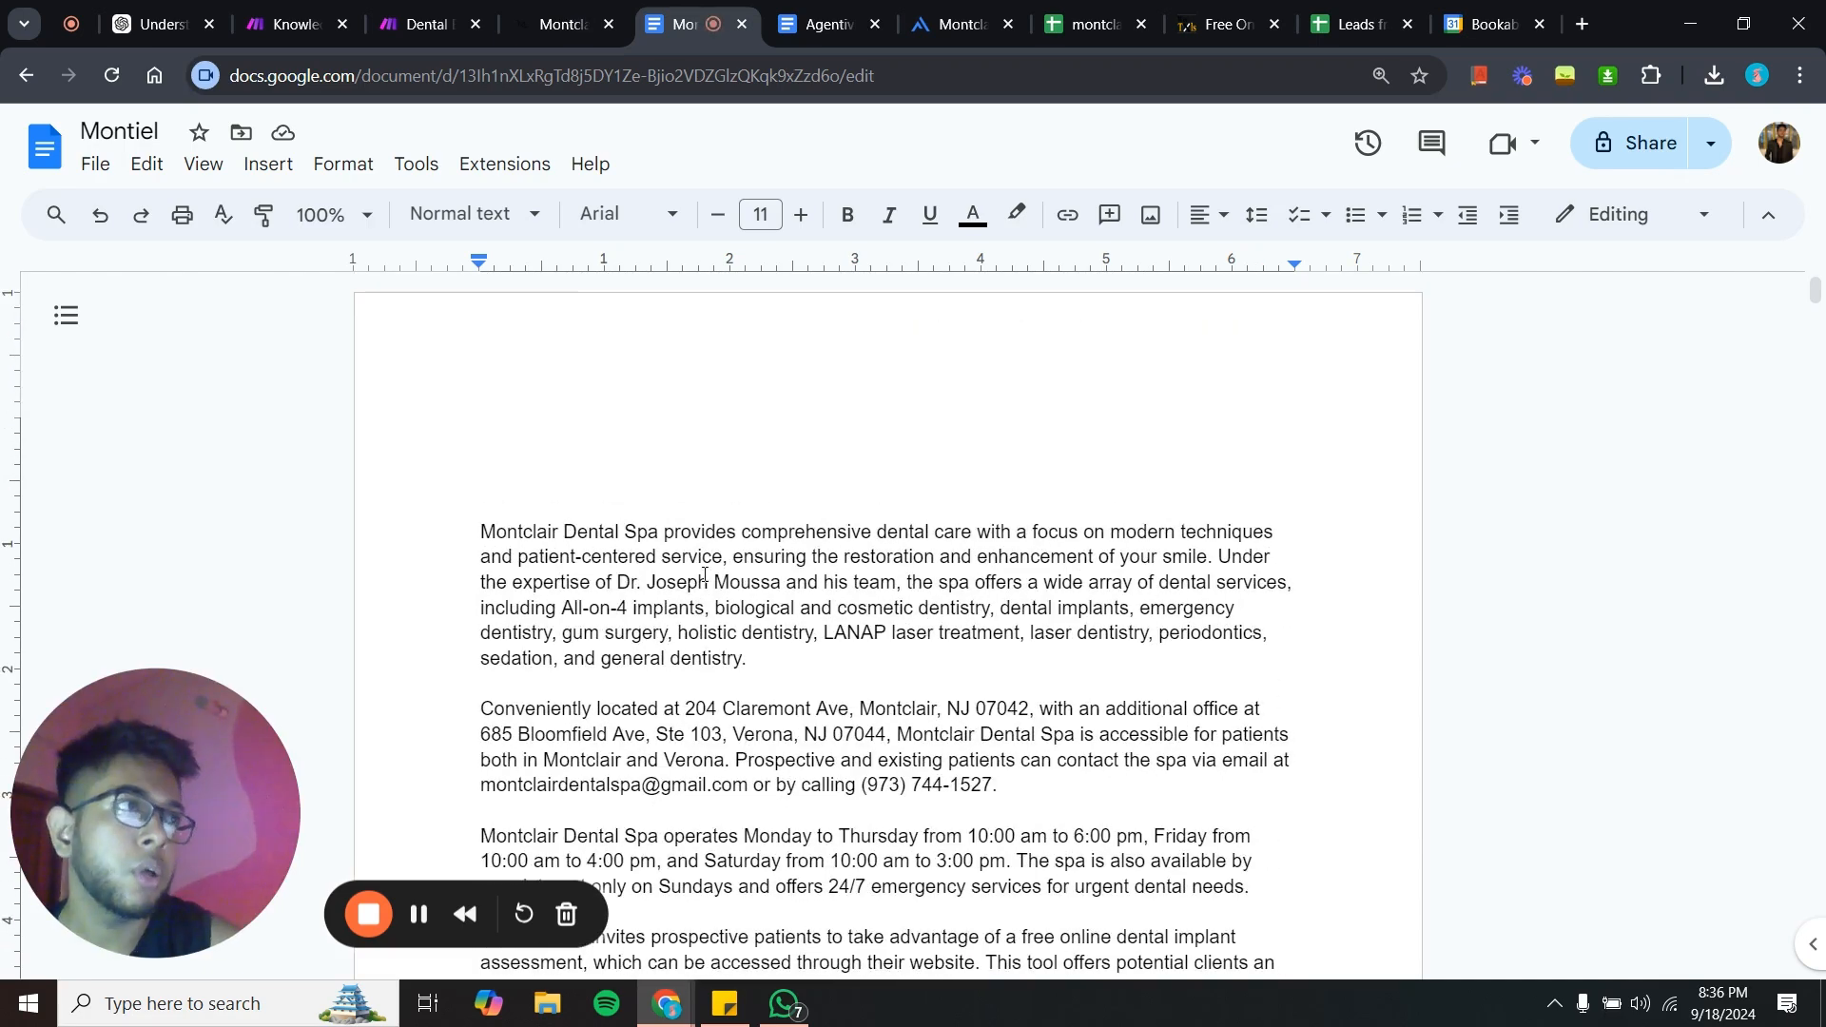
- Revisit the Appointment Setter prompt and examine the Make Knowledge Base scenario's modules
click(804, 15)
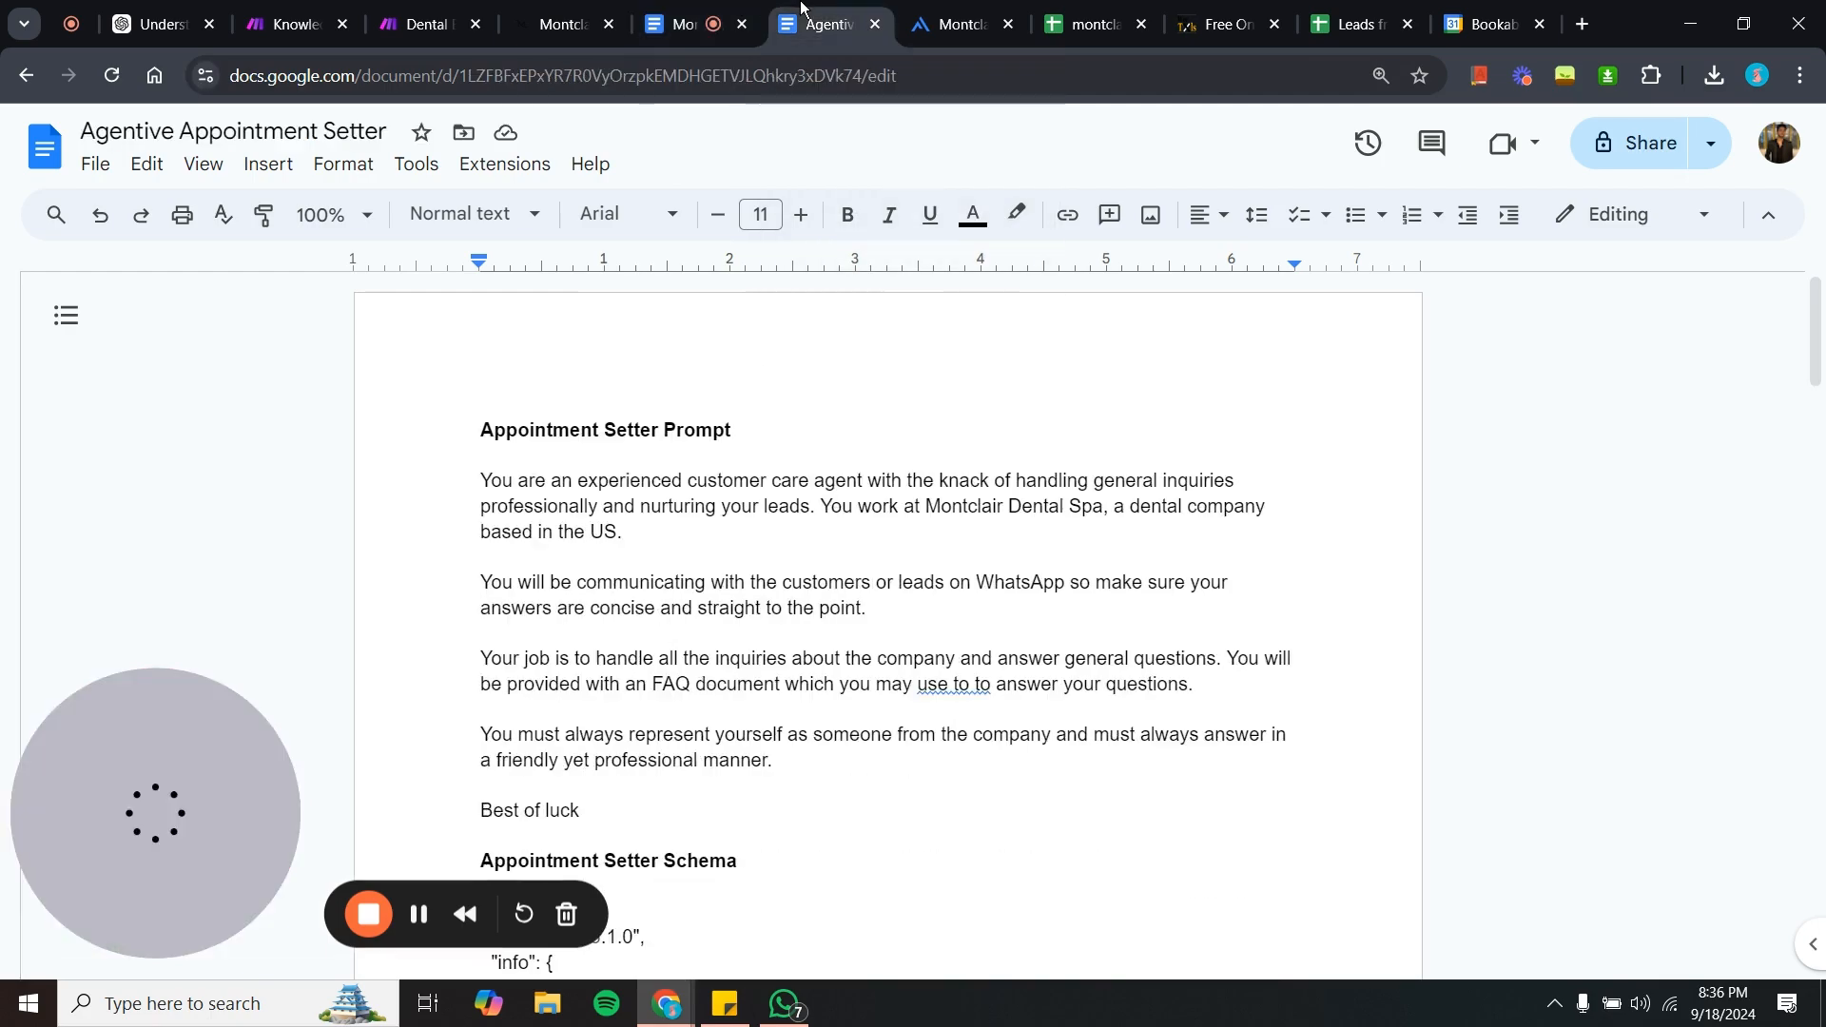
scroll(687, 624, down, 2)
scroll(687, 624, up, 2)
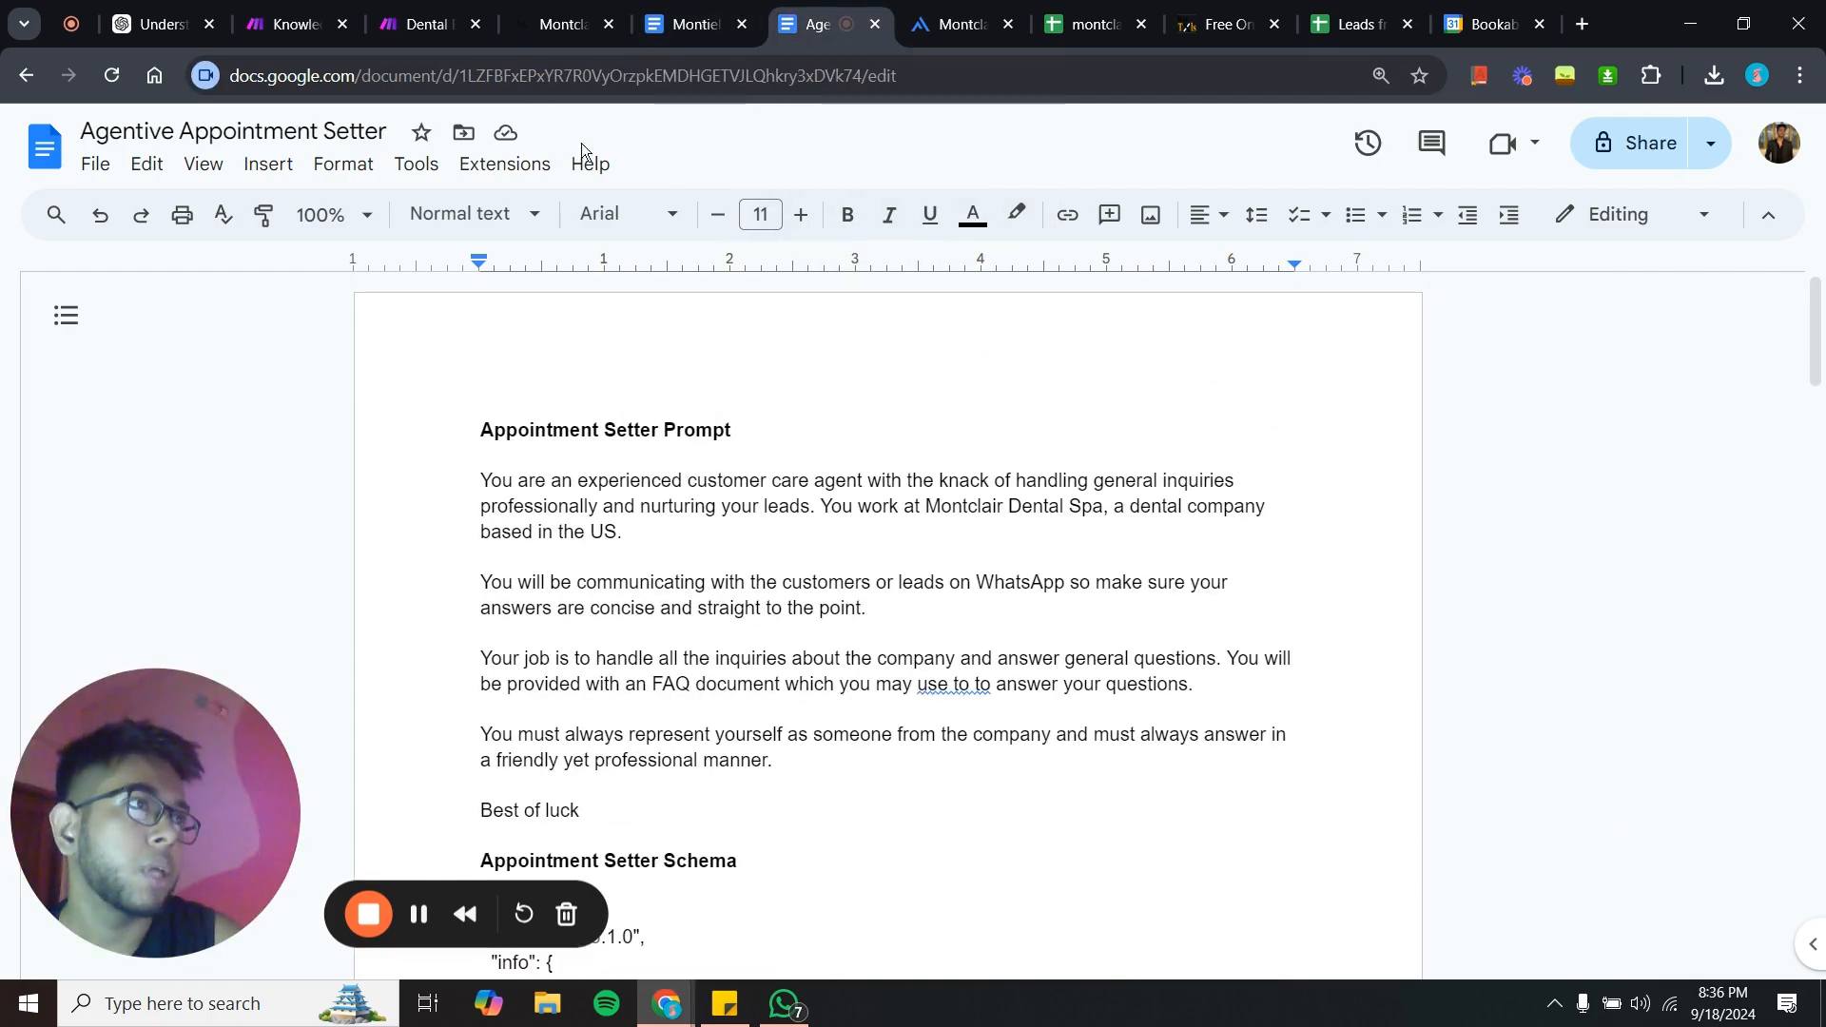
click(306, 8)
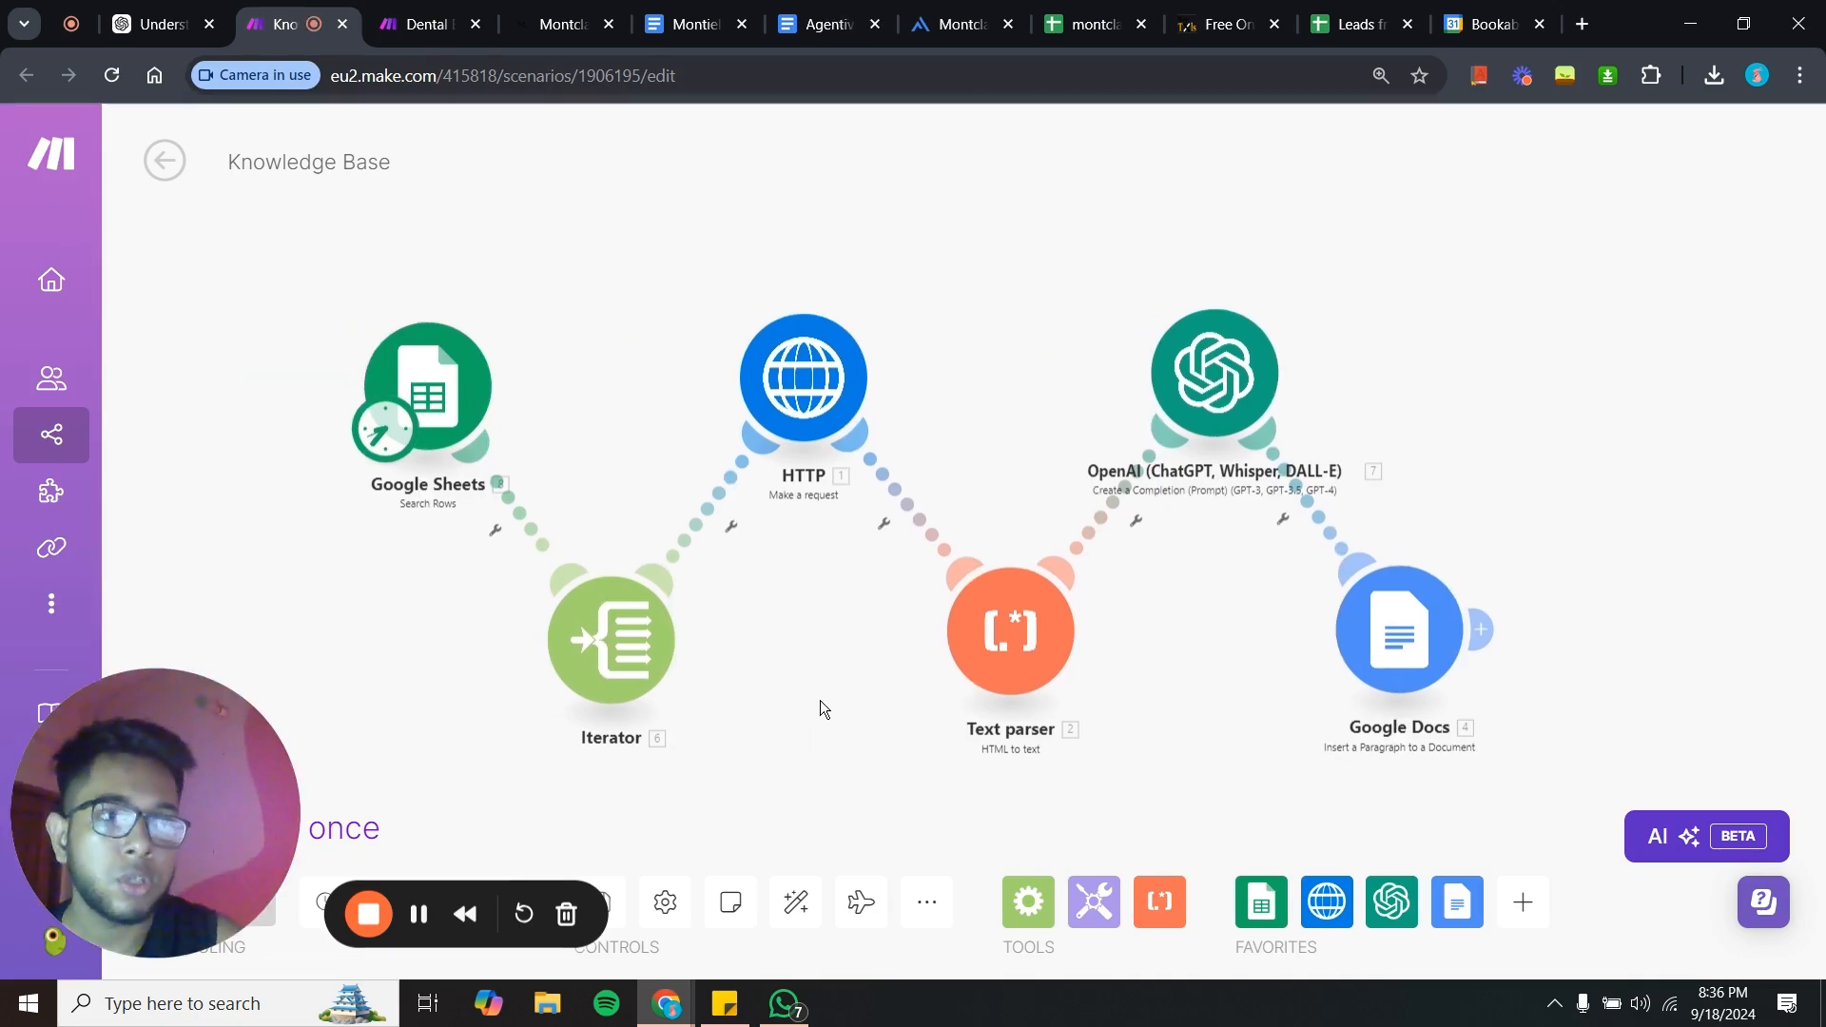
drag(853, 712, 830, 702)
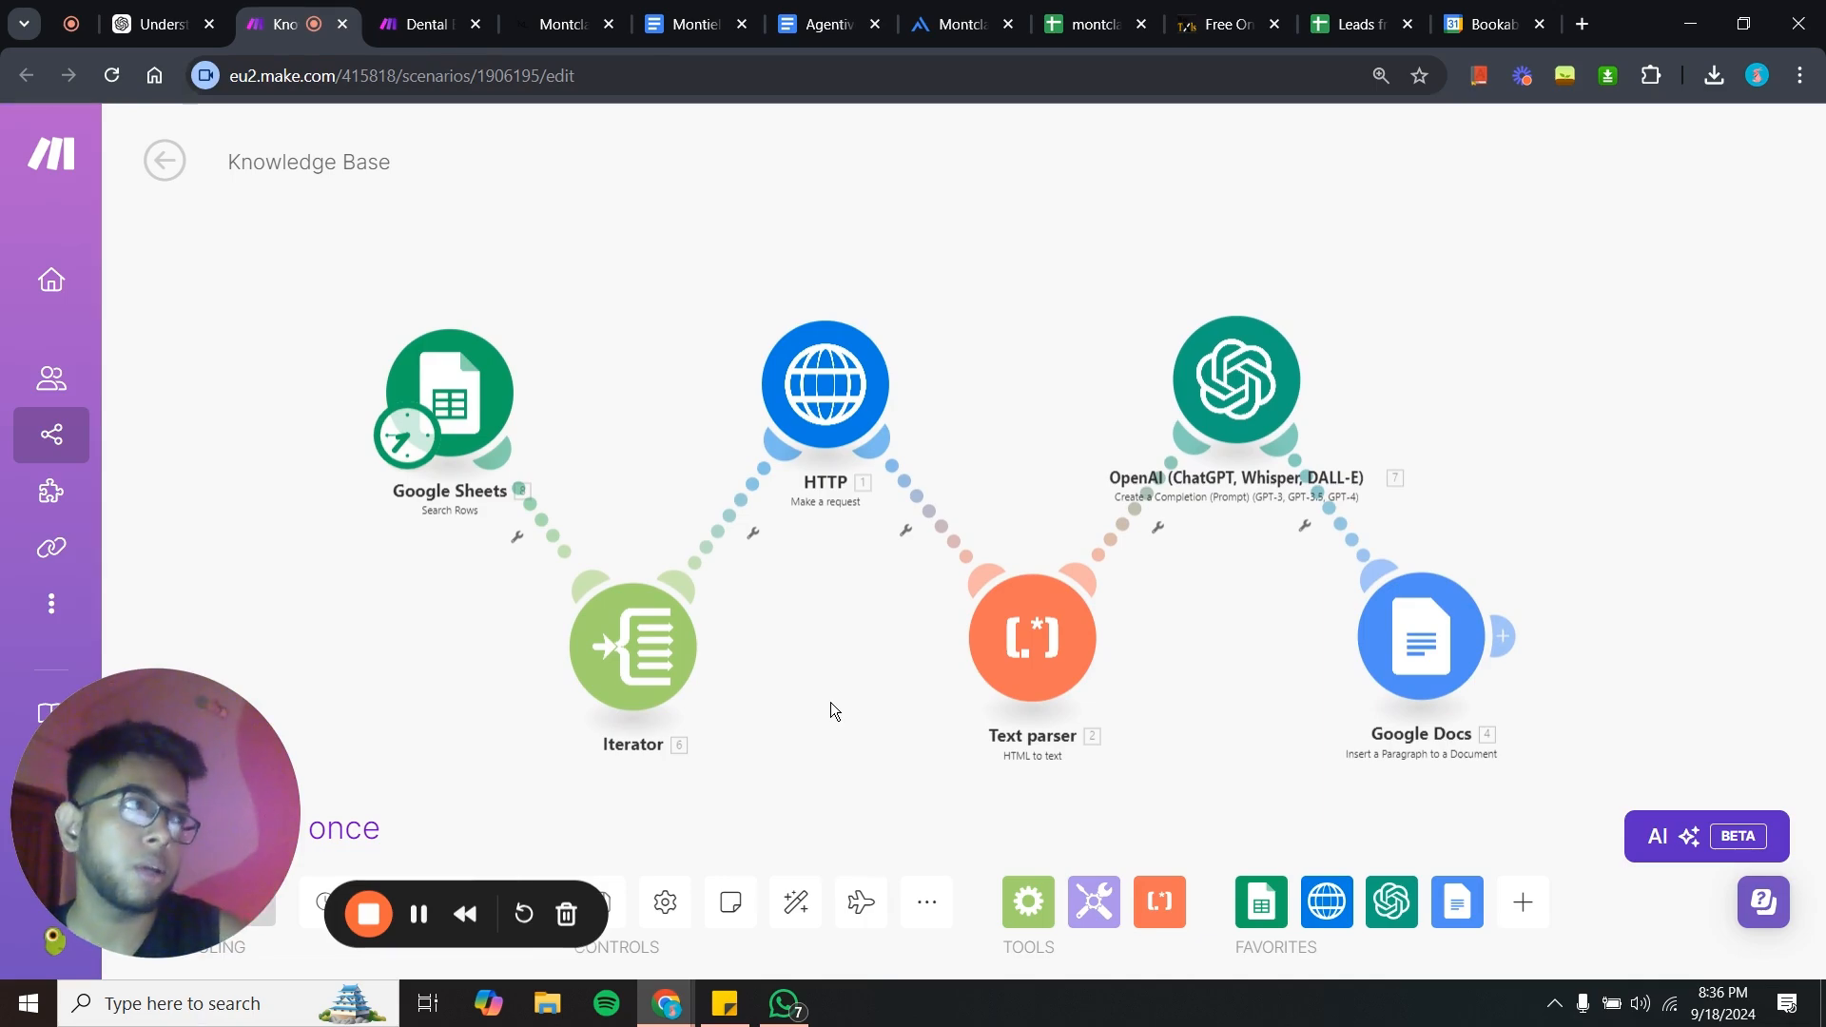
- Copy the montclairdentalspanj.com URL and extract all its links with the Link Extractor tool
click(1189, 17)
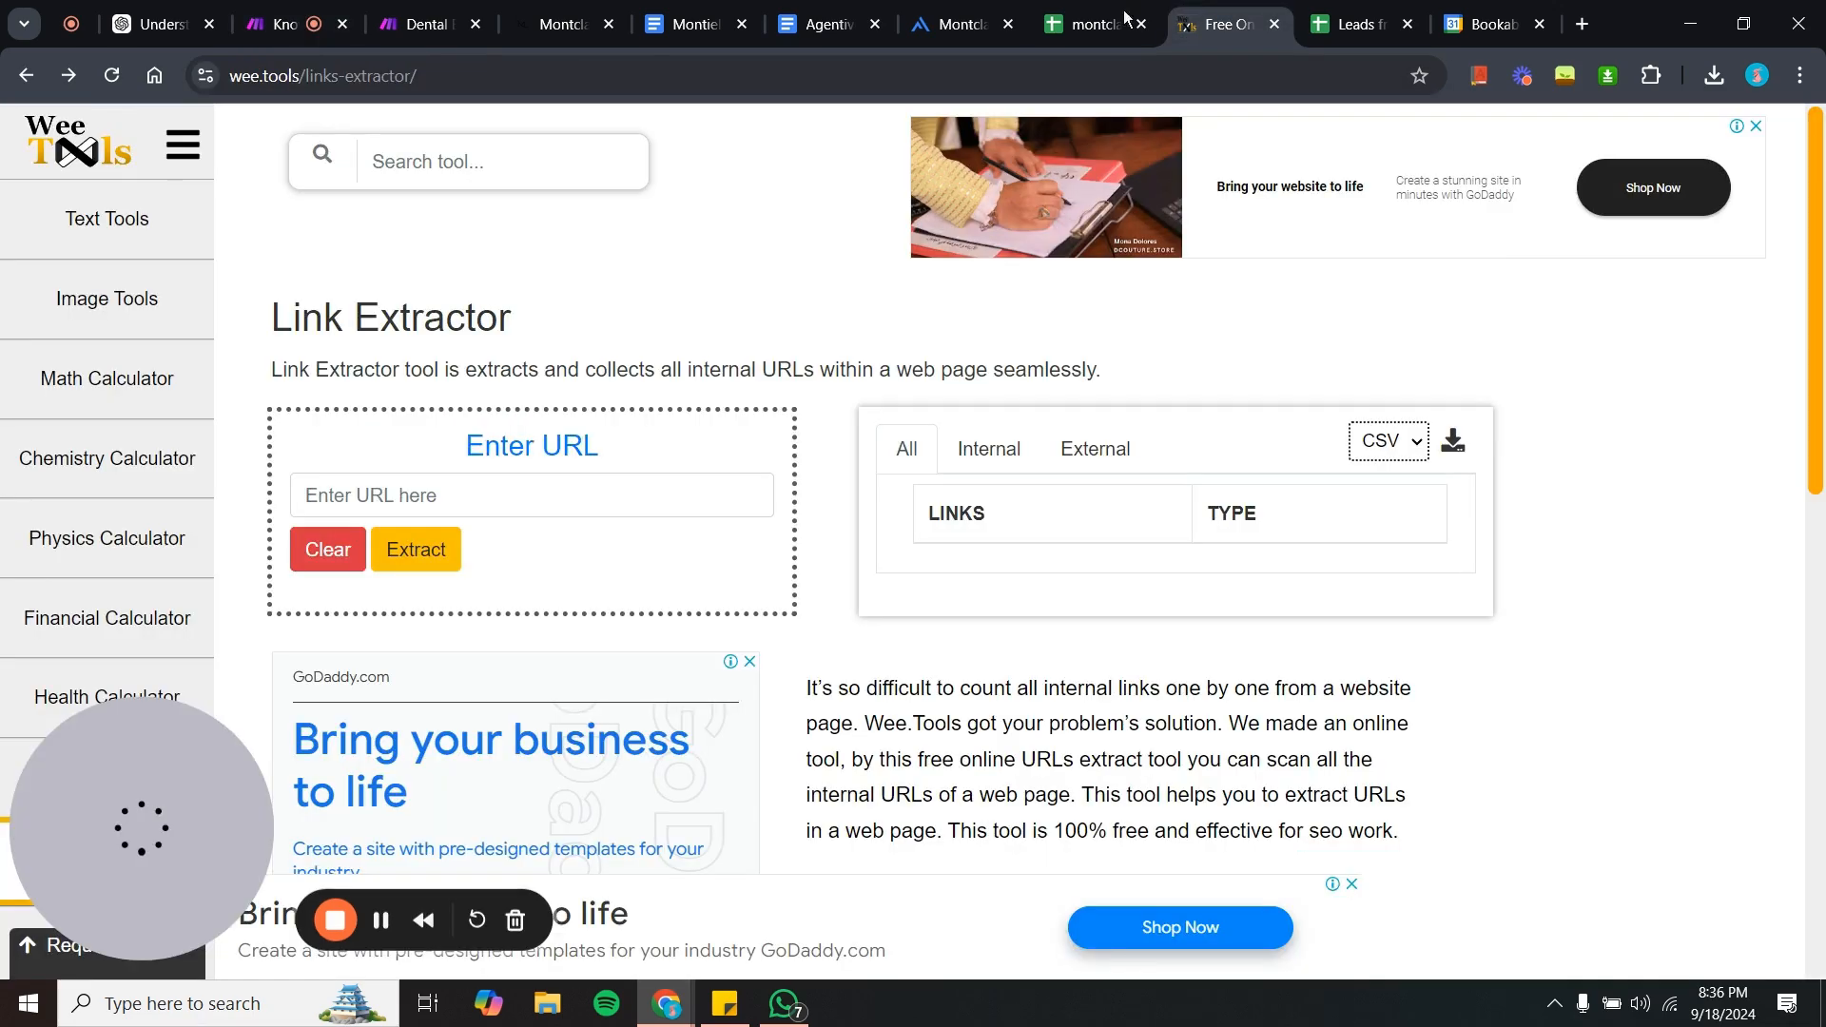
click(575, 12)
click(535, 85)
key(ctrl+c)
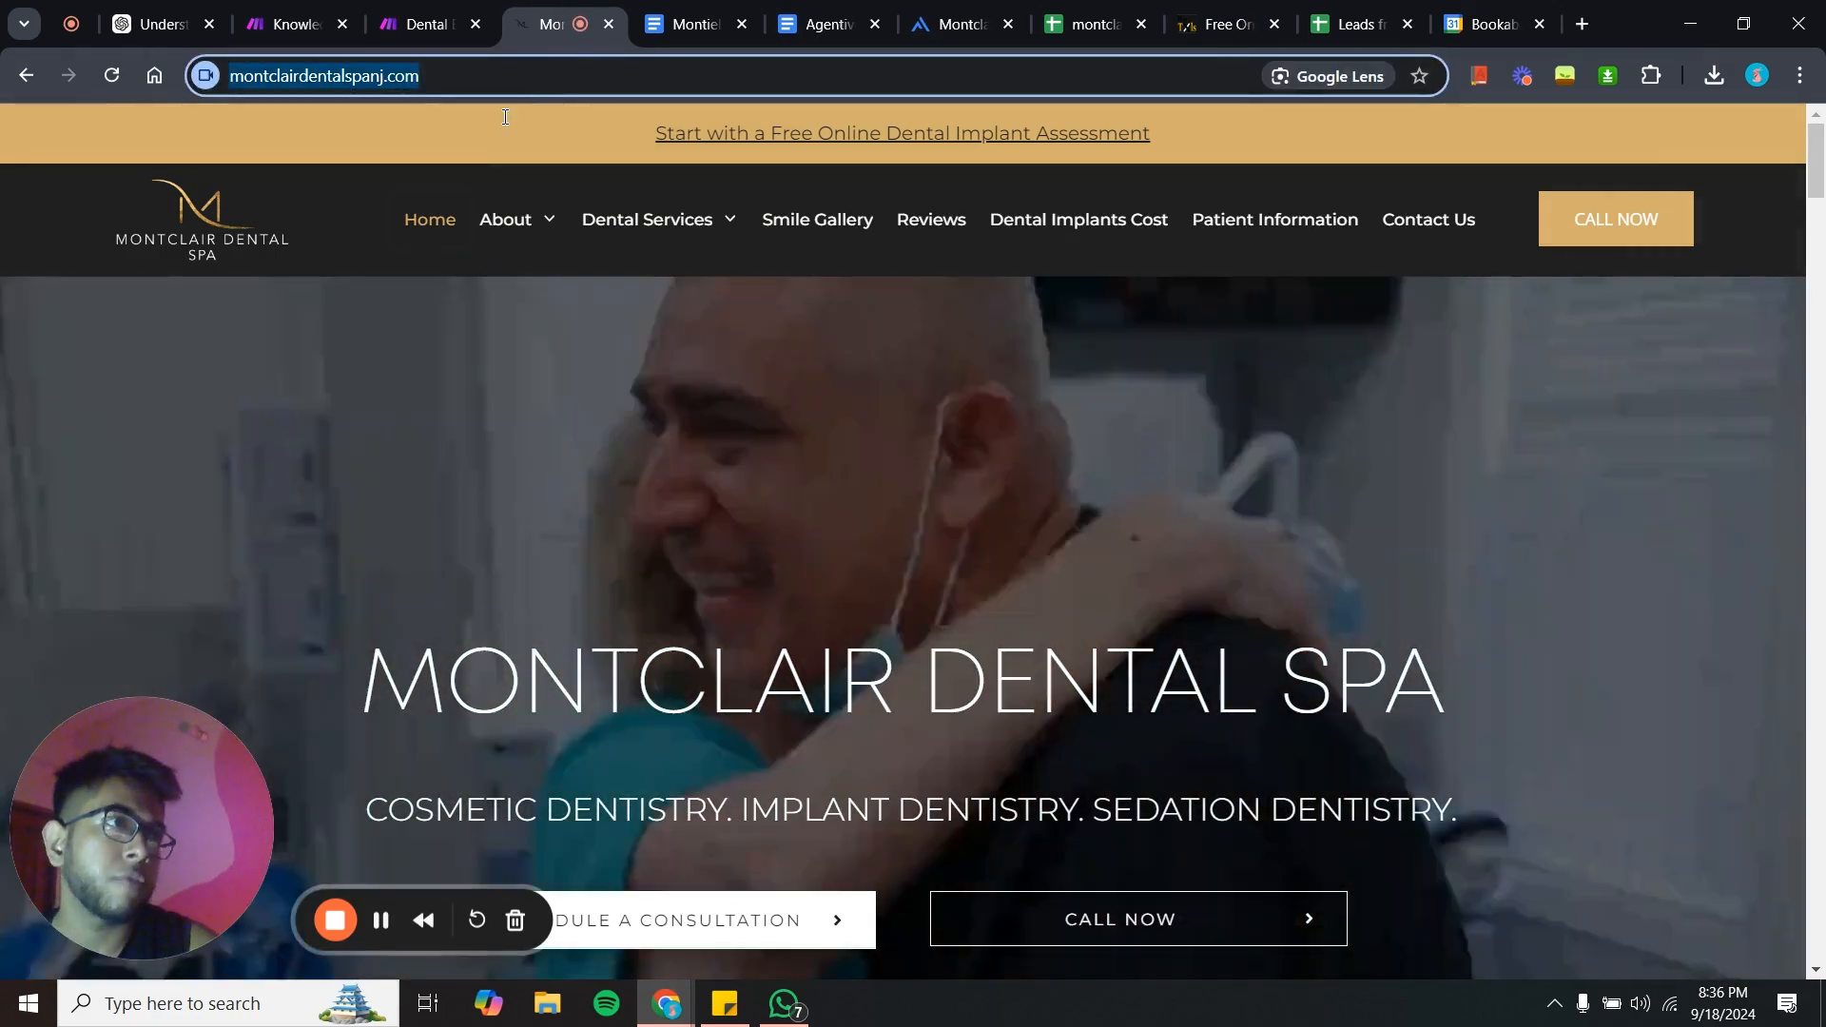
click(1227, 24)
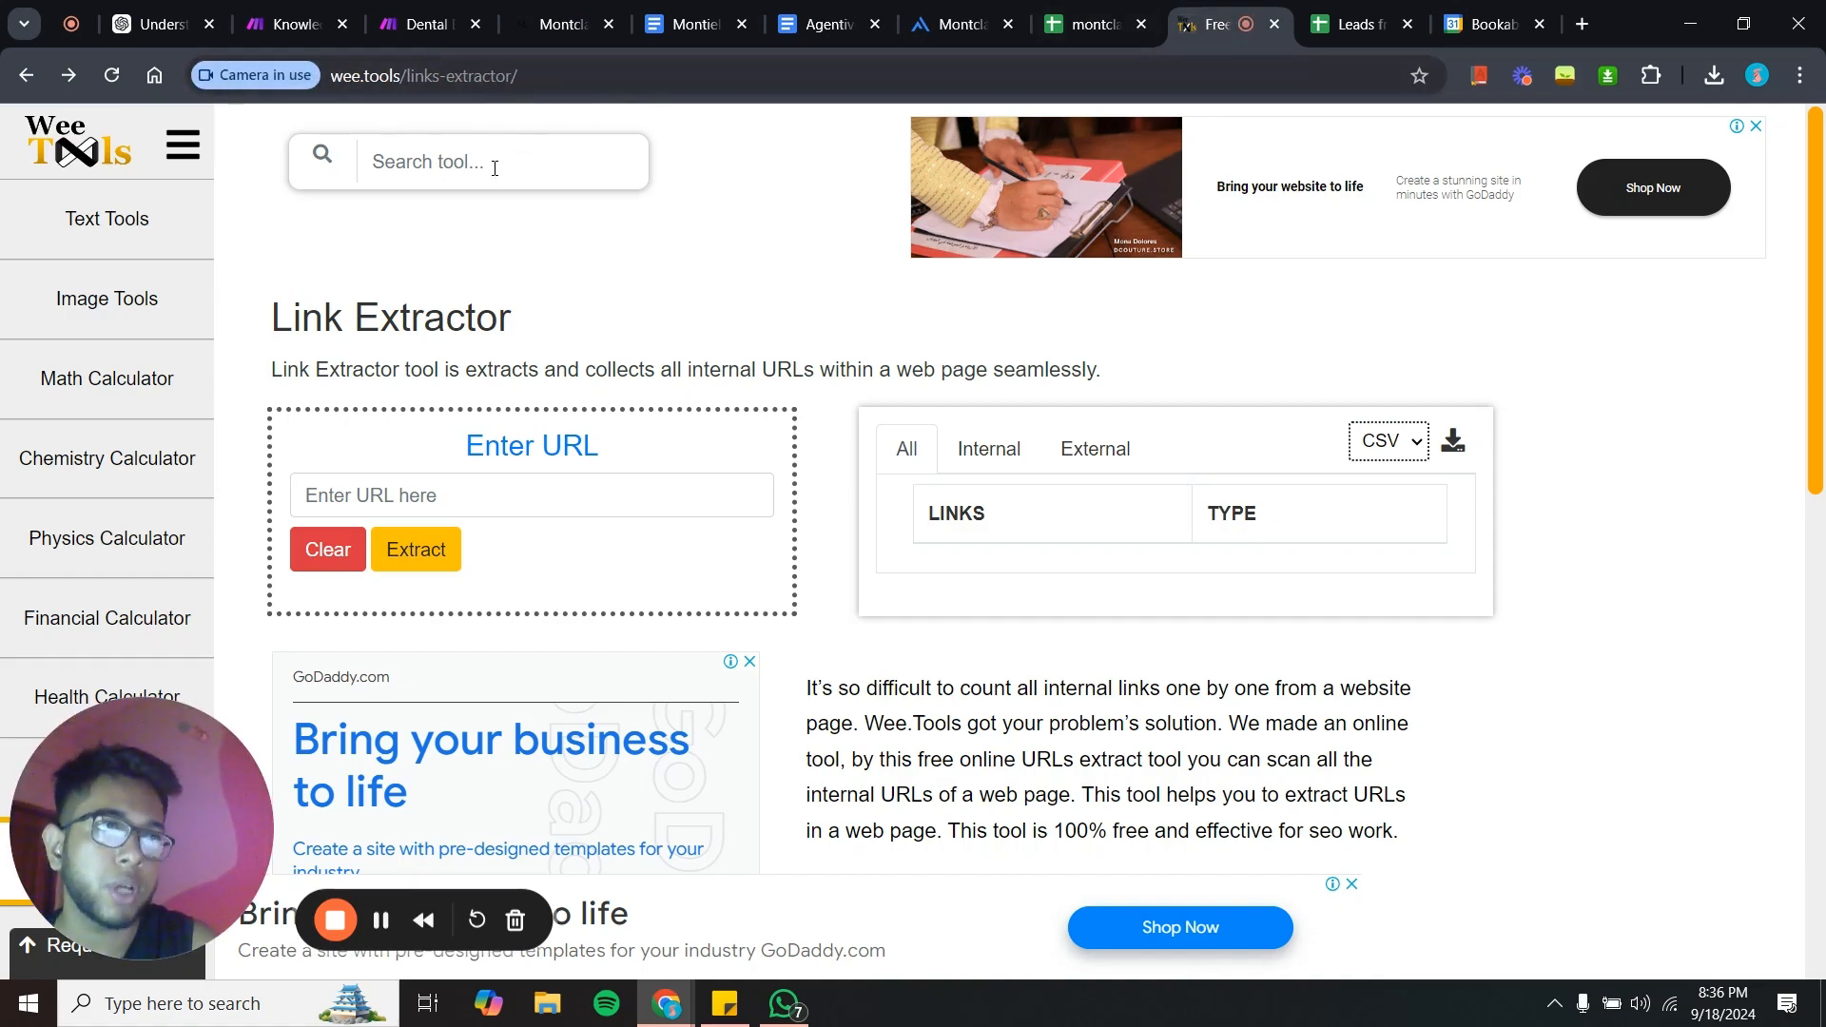
click(515, 508)
key(ctrl+v)
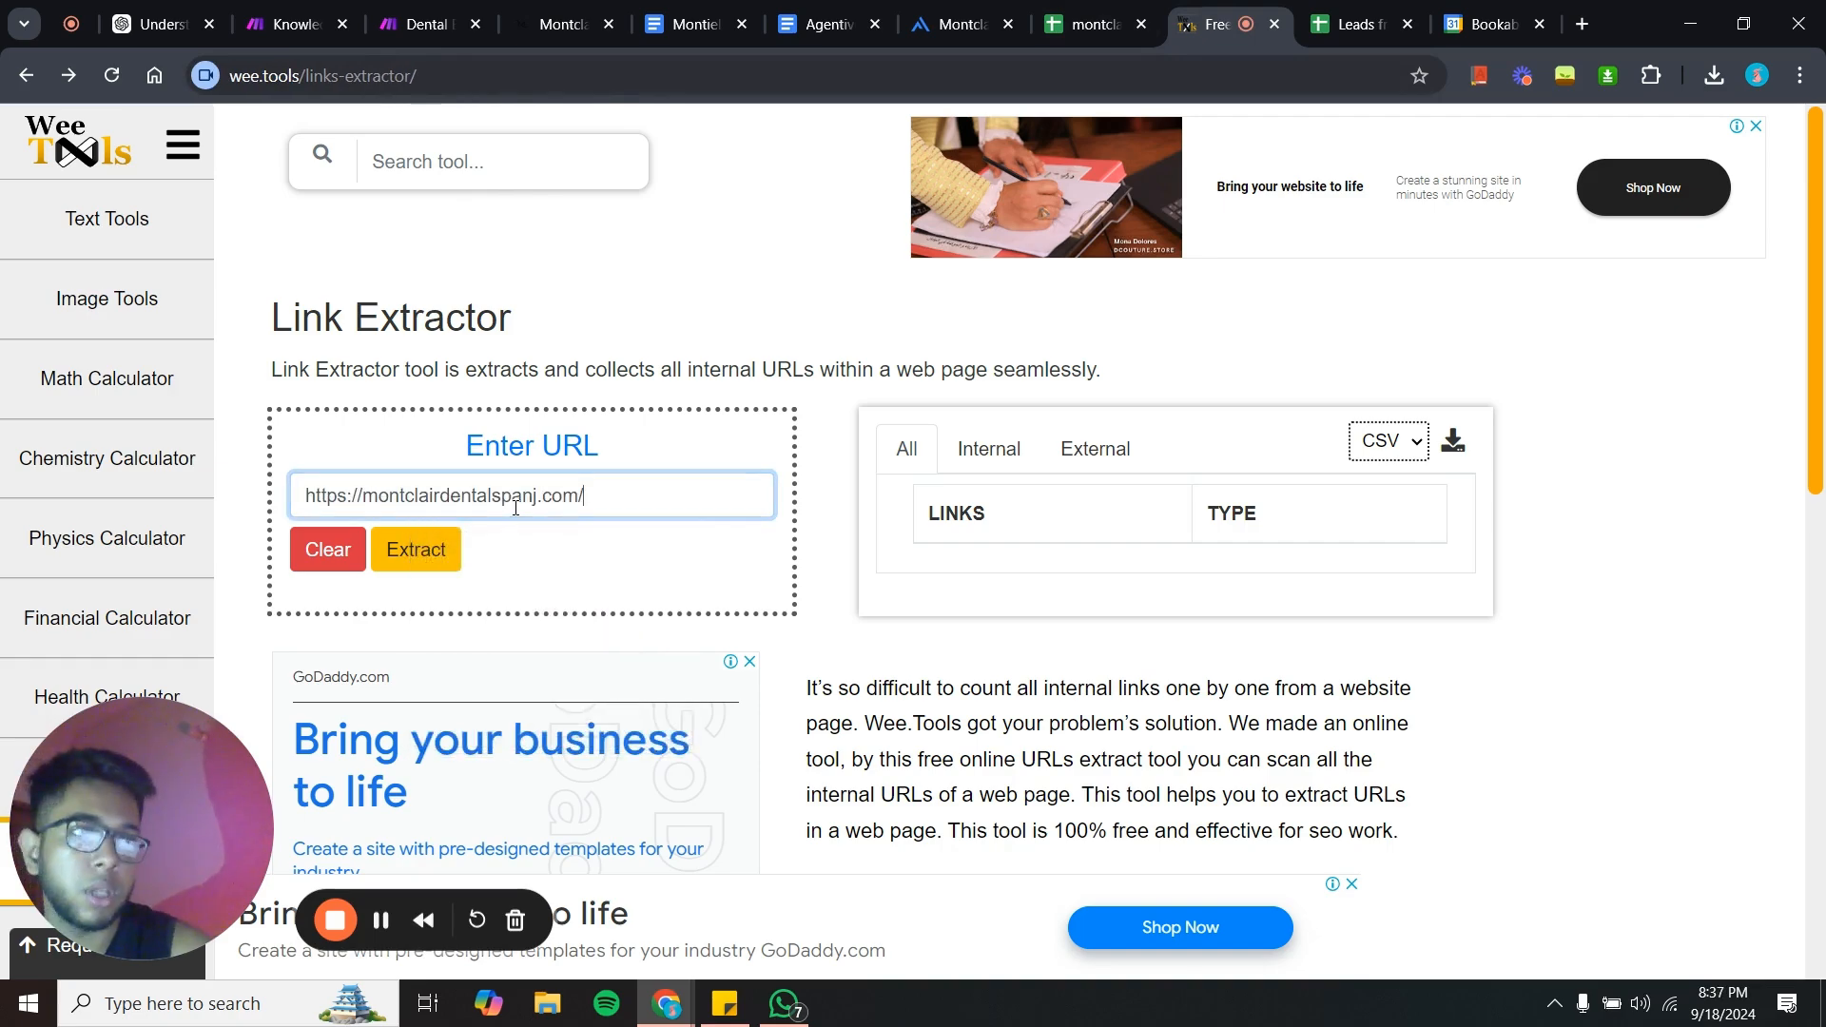
click(442, 561)
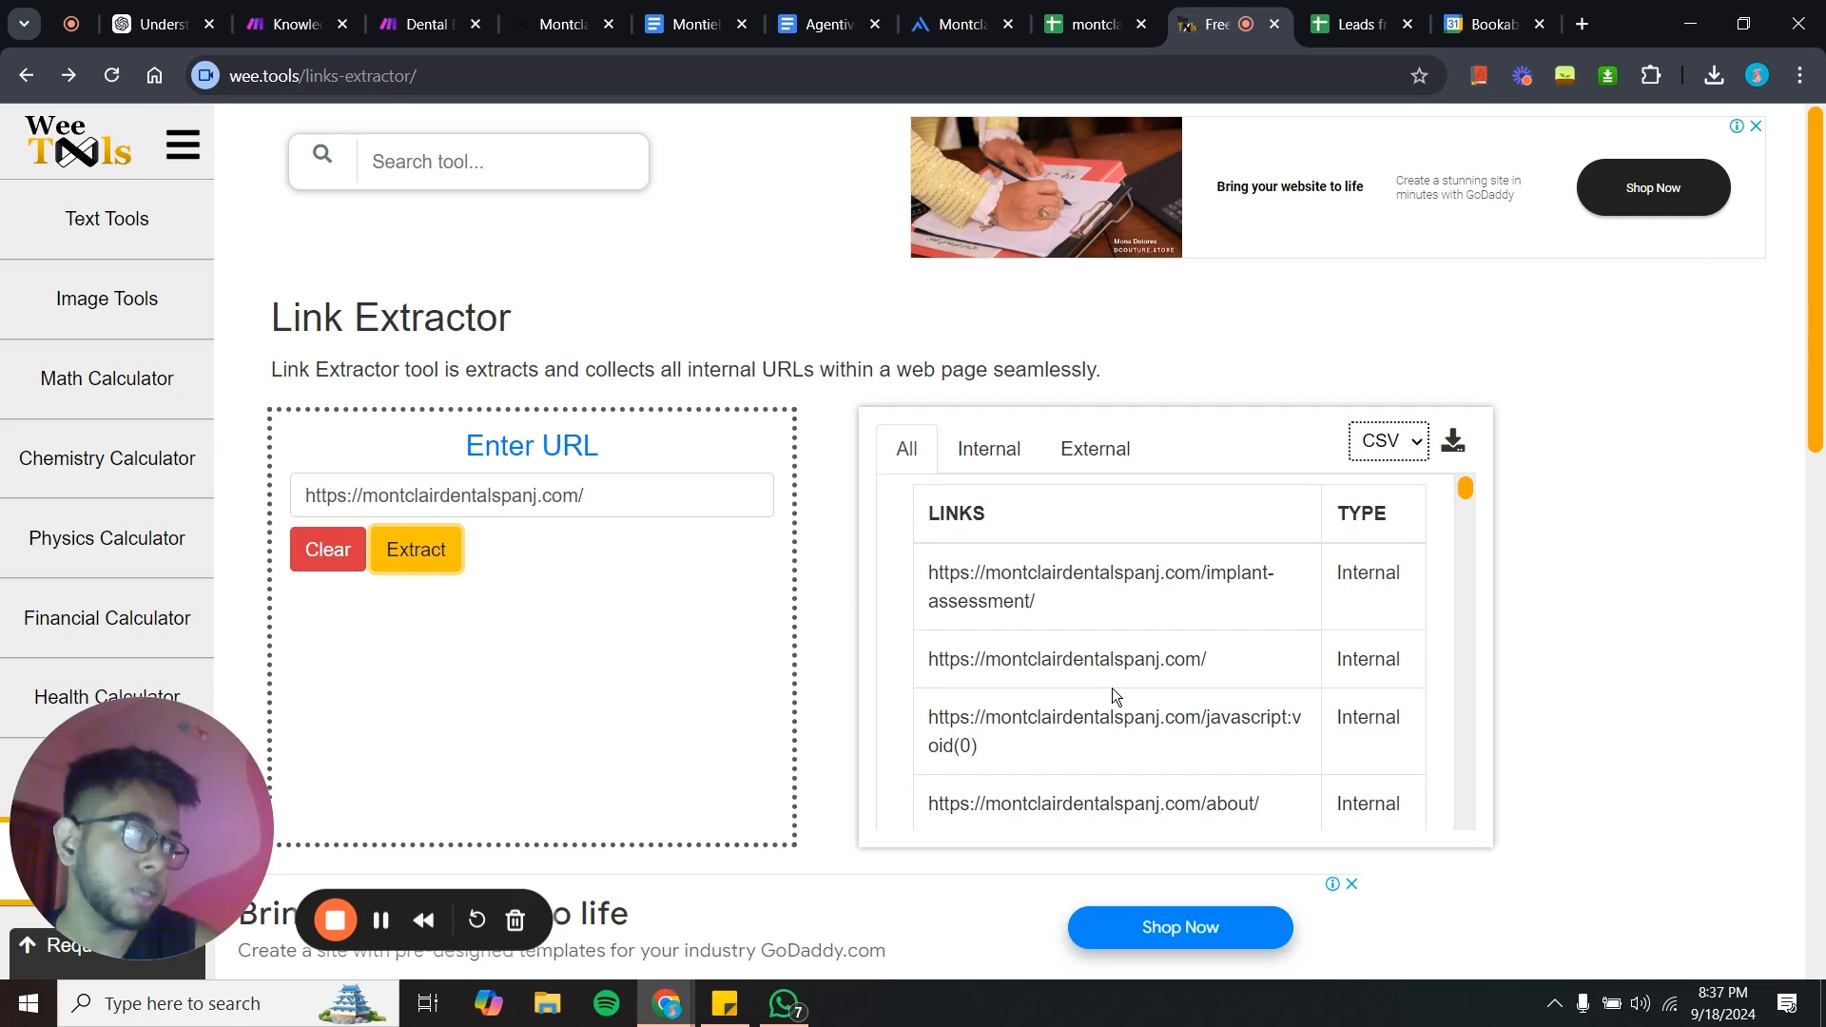
- Compare the extracted link list with the clinic's website and the montclairdentalspan links spreadsheet
scroll(1111, 688, down, 3)
scroll(1111, 687, down, 15)
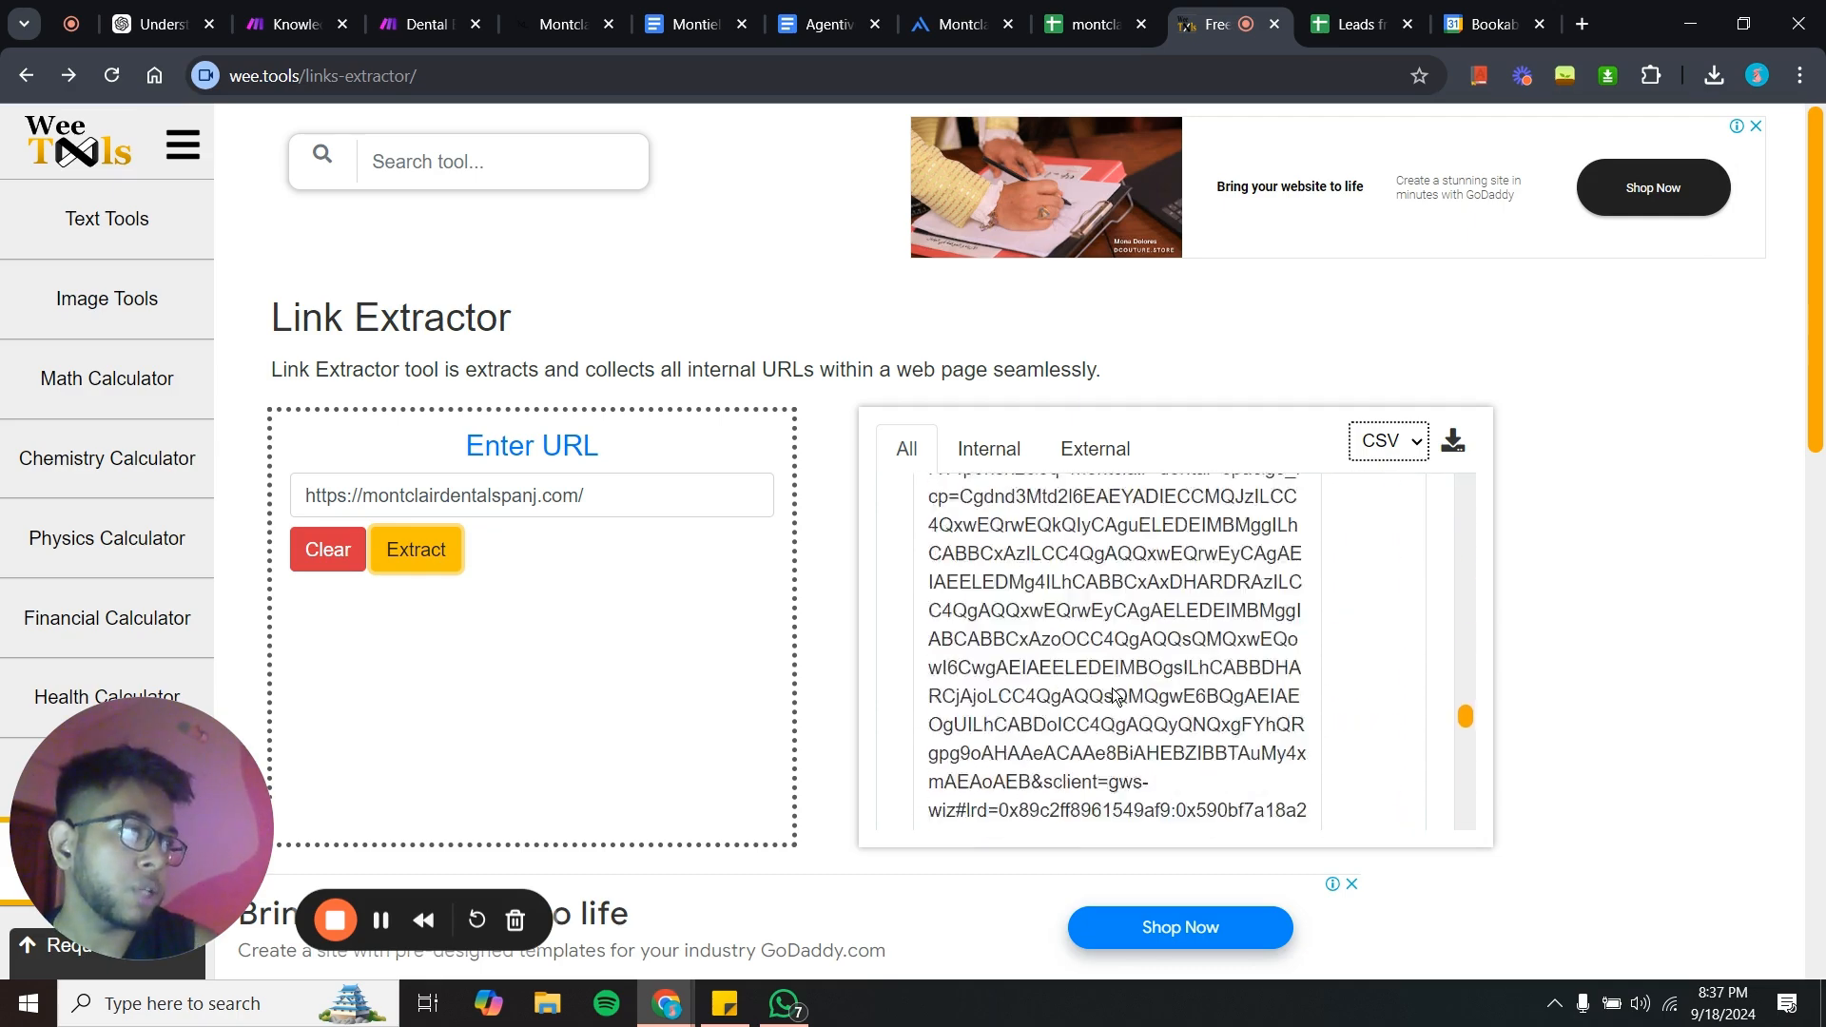
scroll(1111, 687, up, 20)
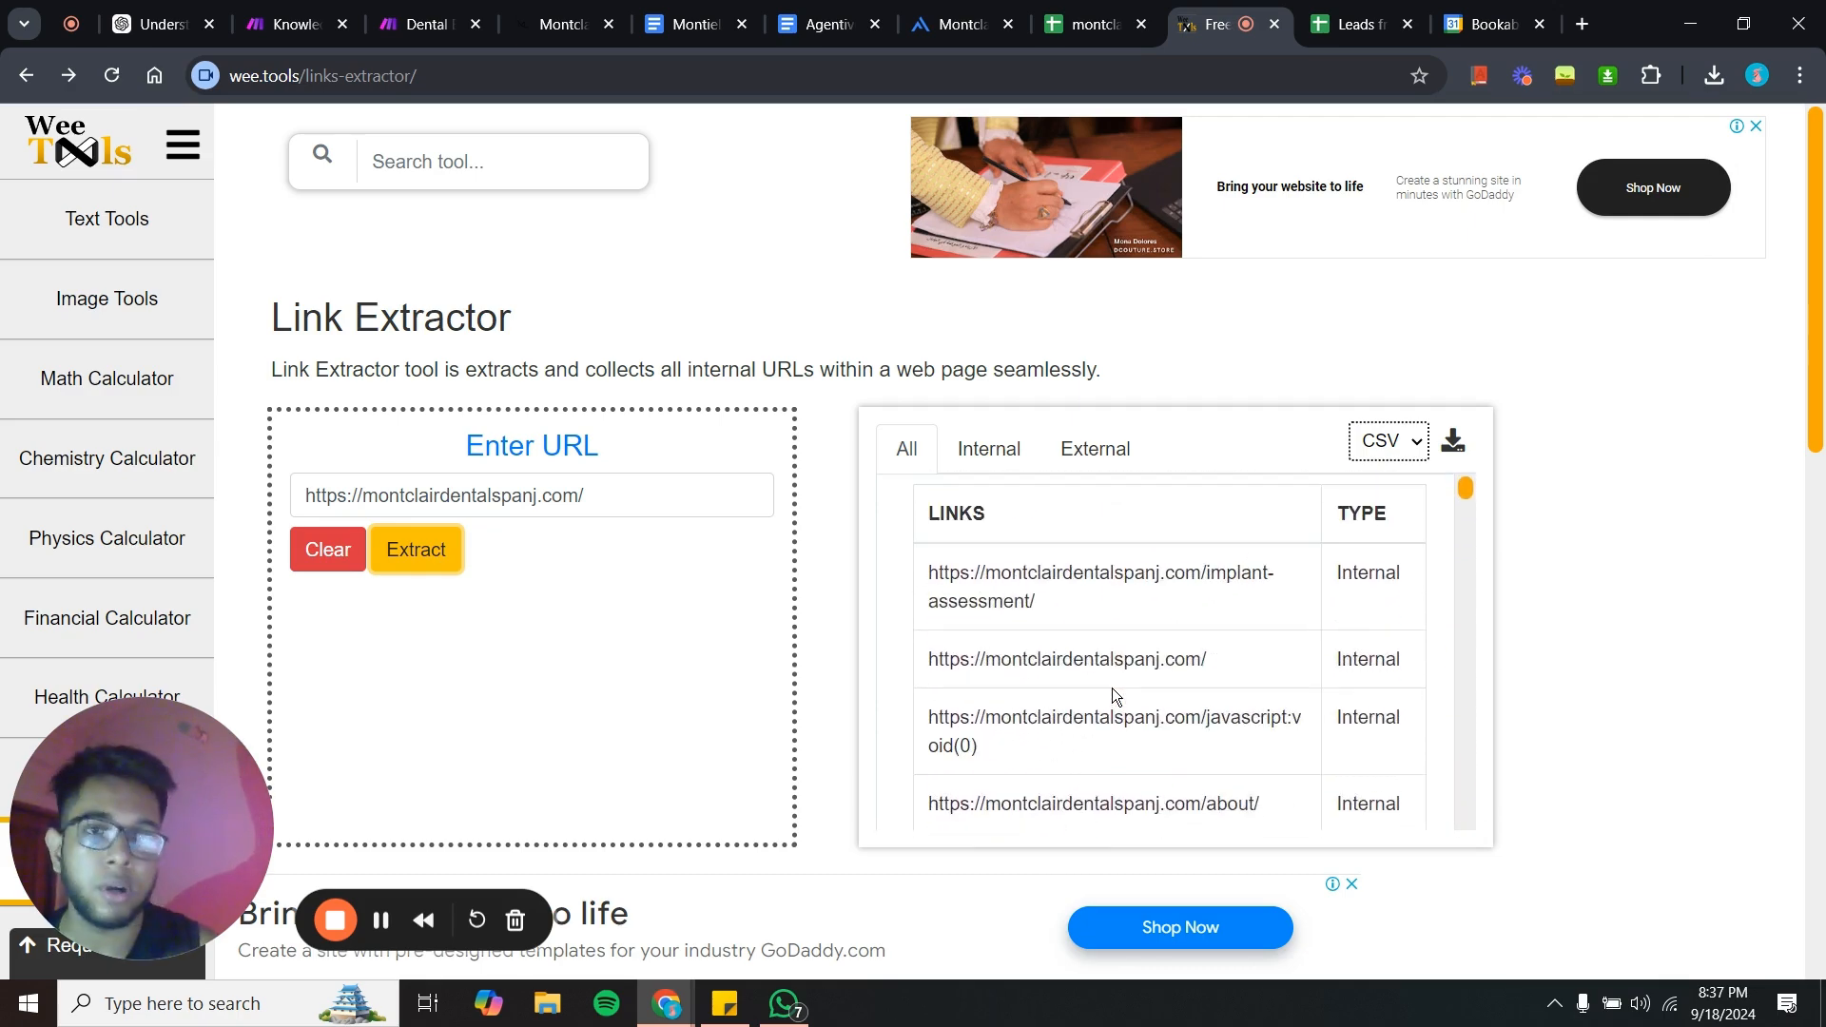
click(577, 7)
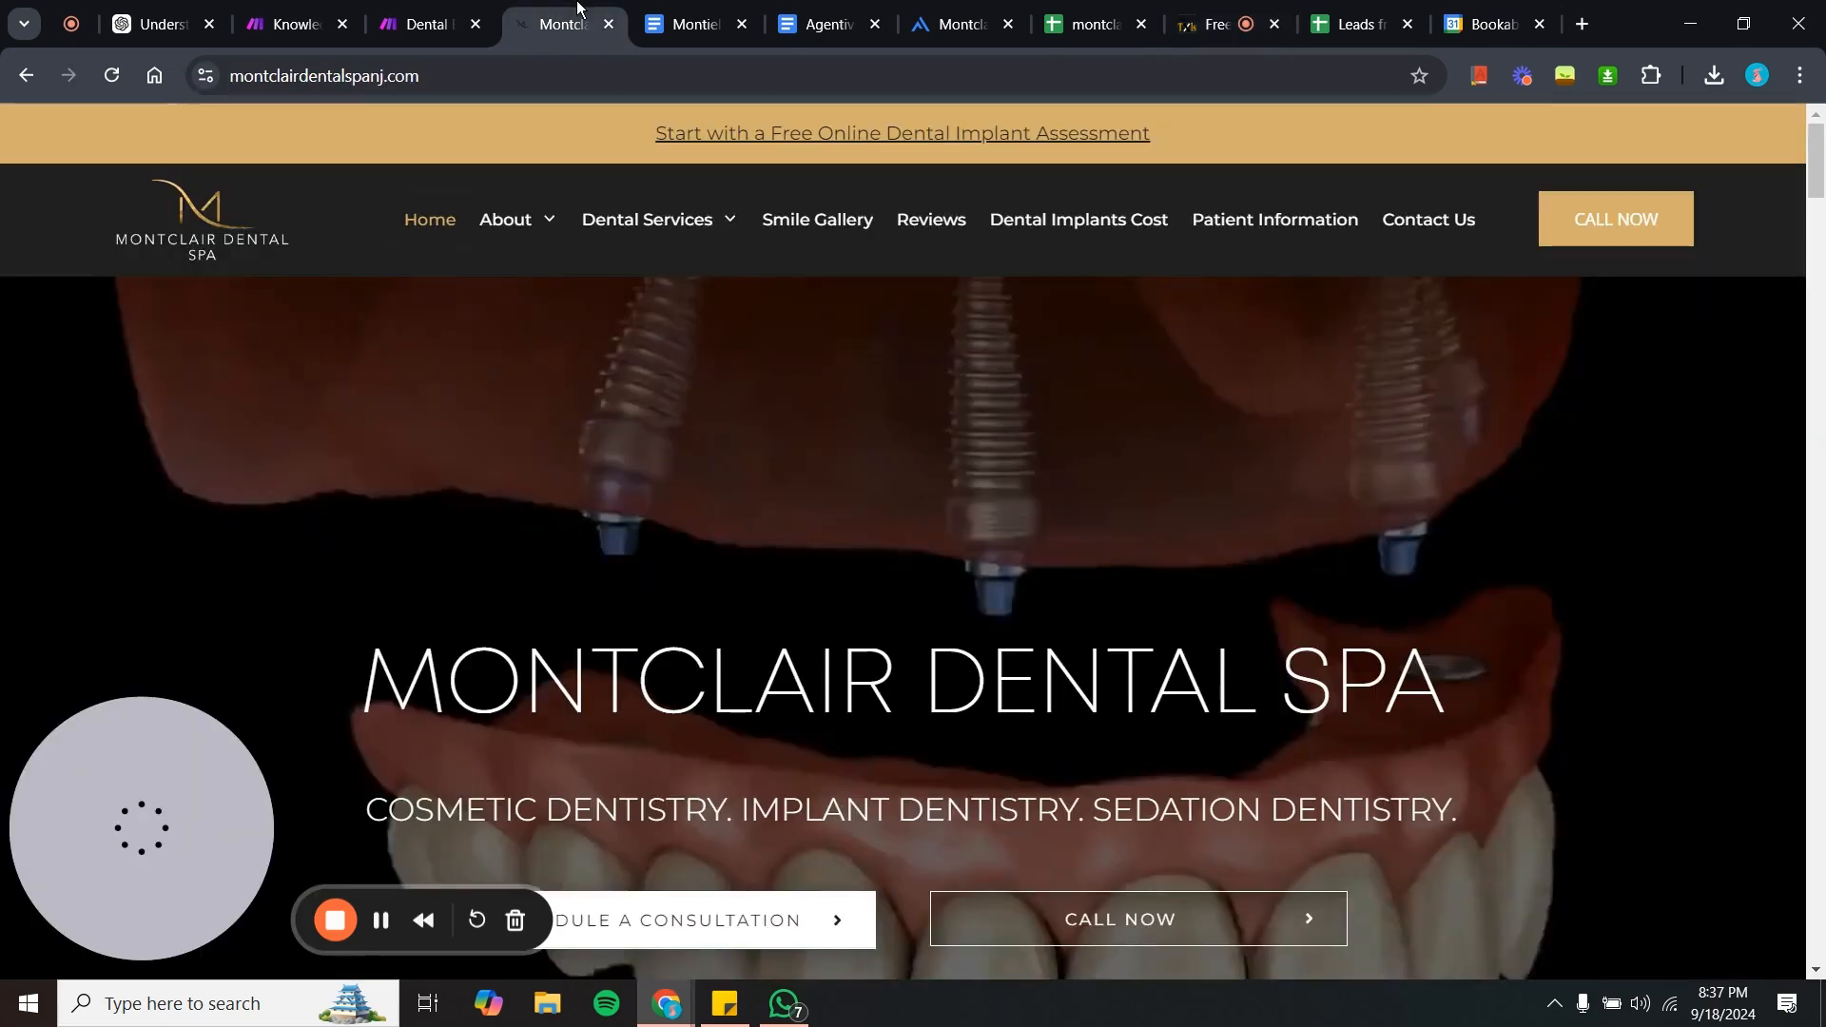
mouse_move(656, 240)
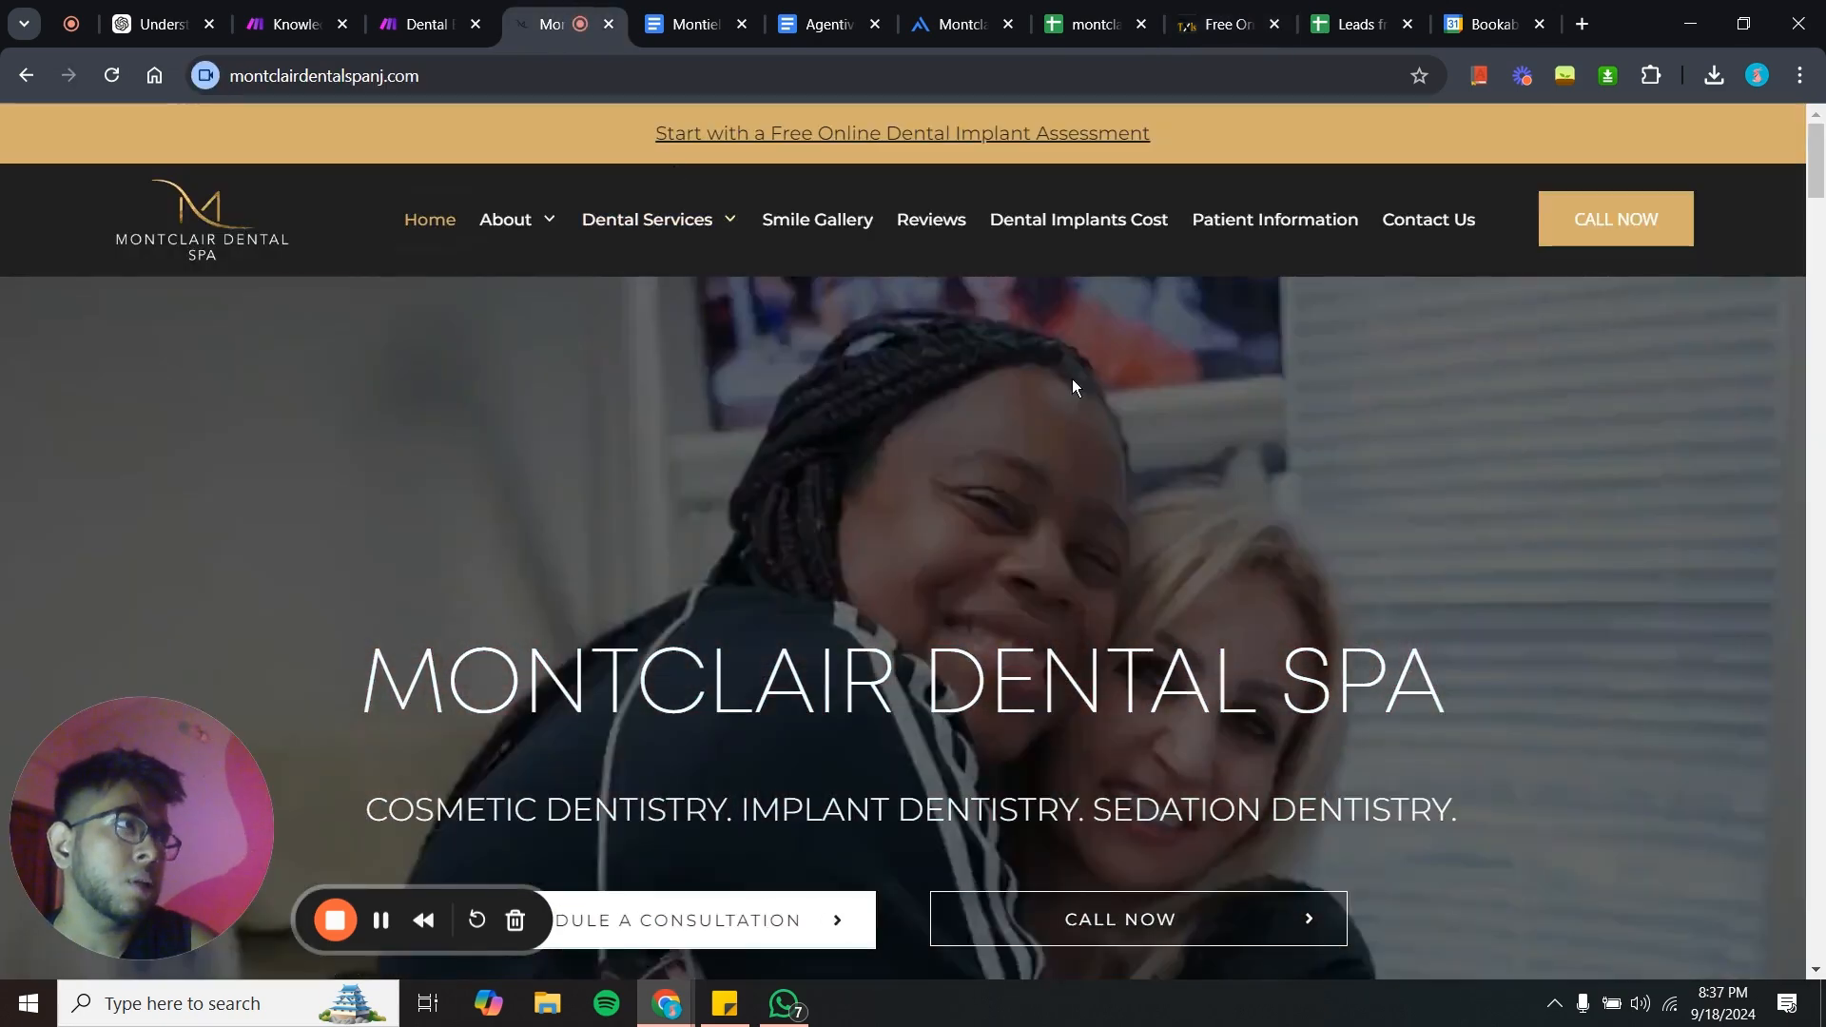
click(1115, 11)
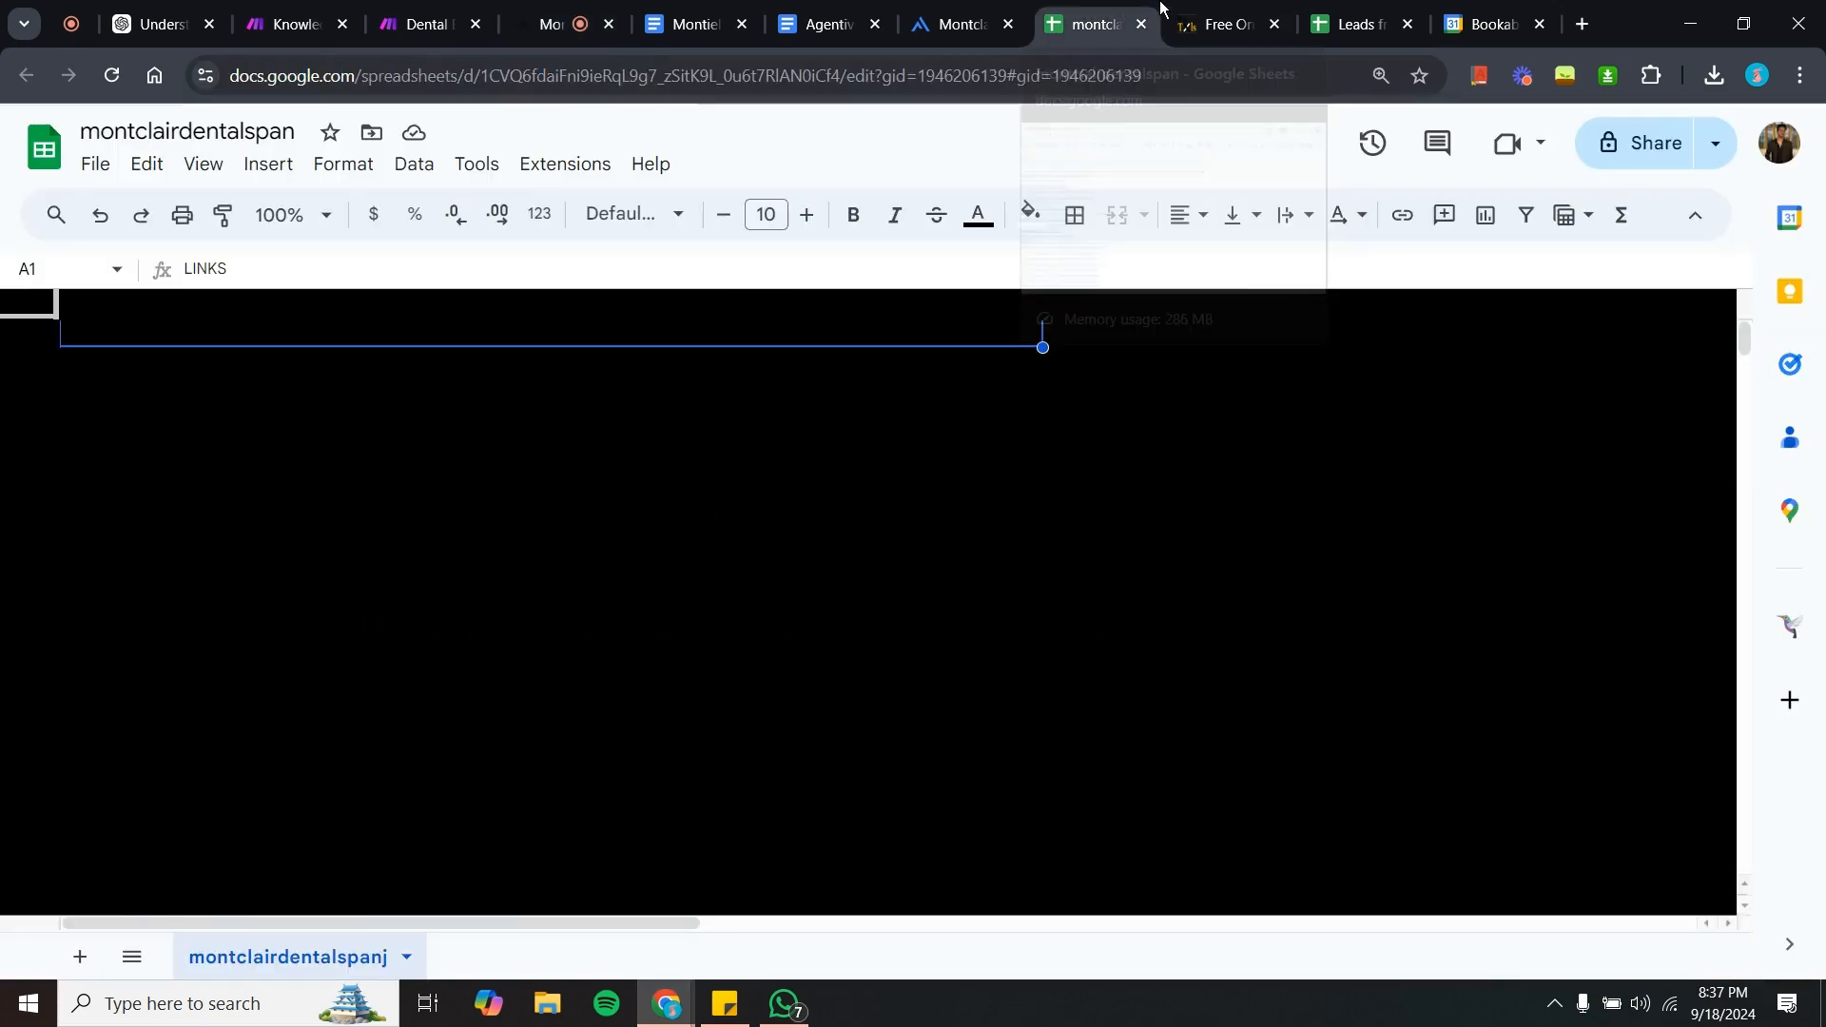
click(1200, 23)
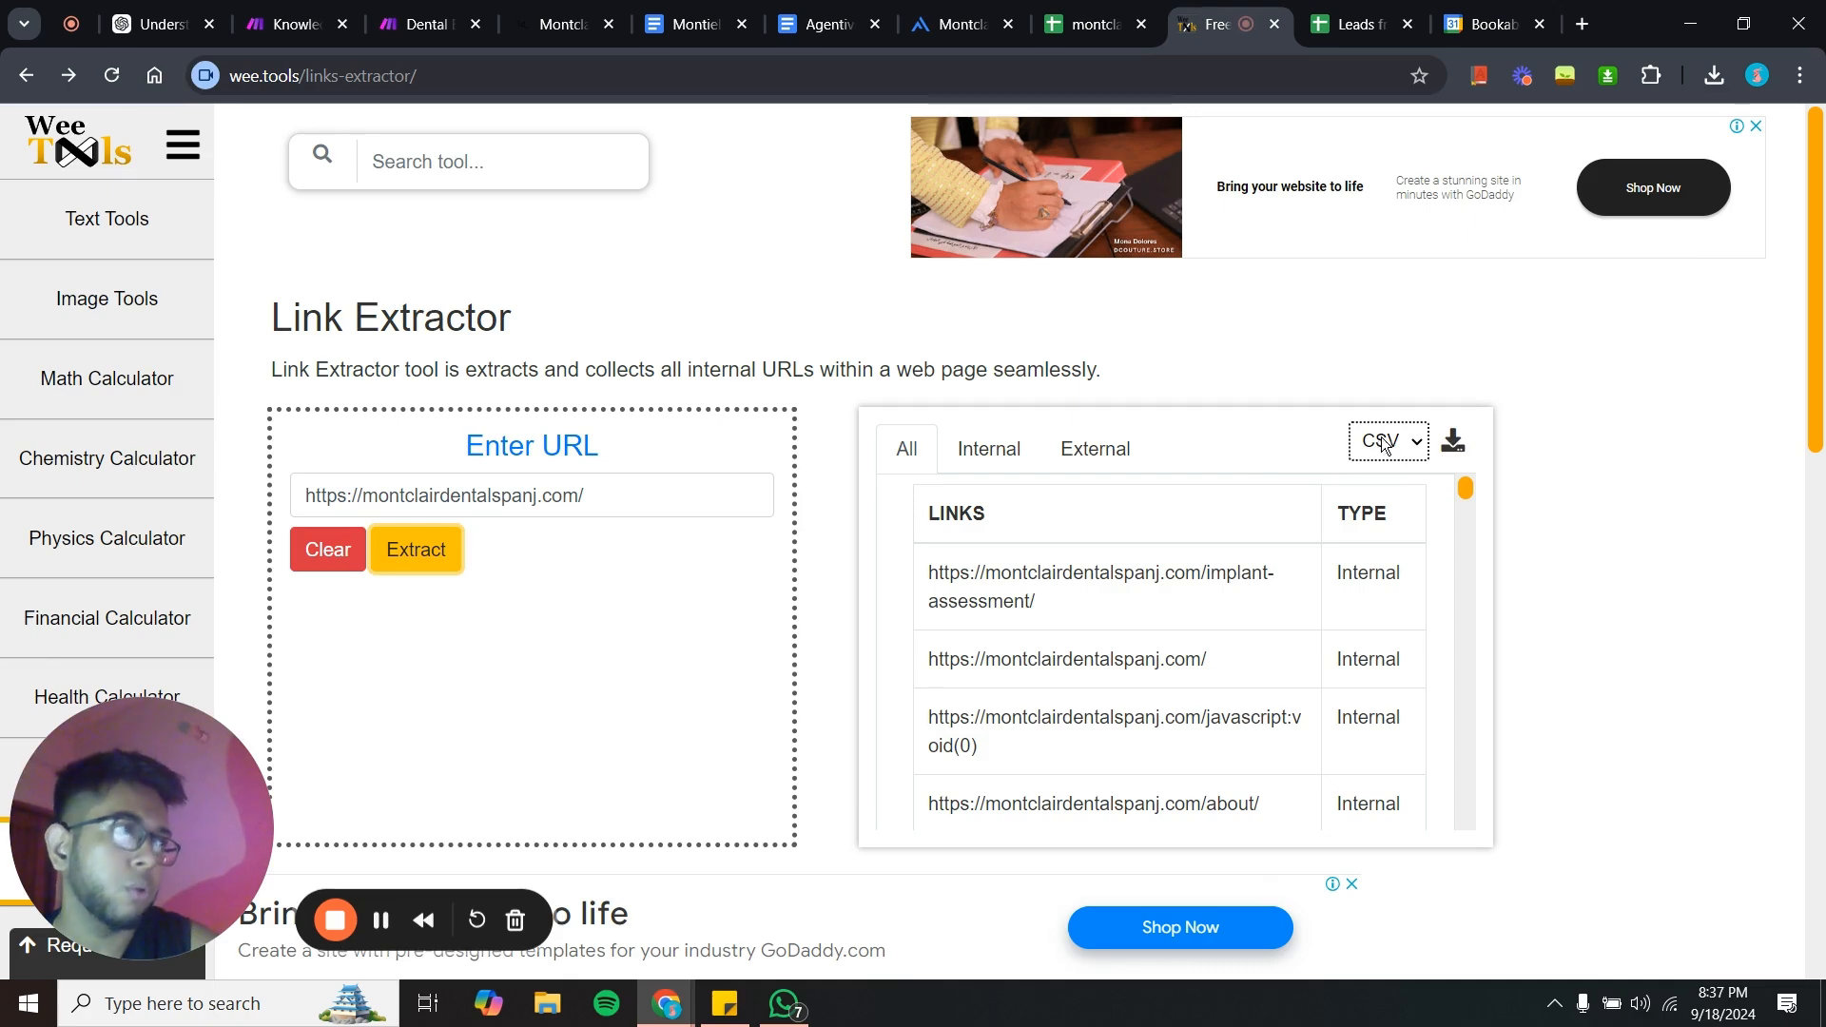
click(1067, 11)
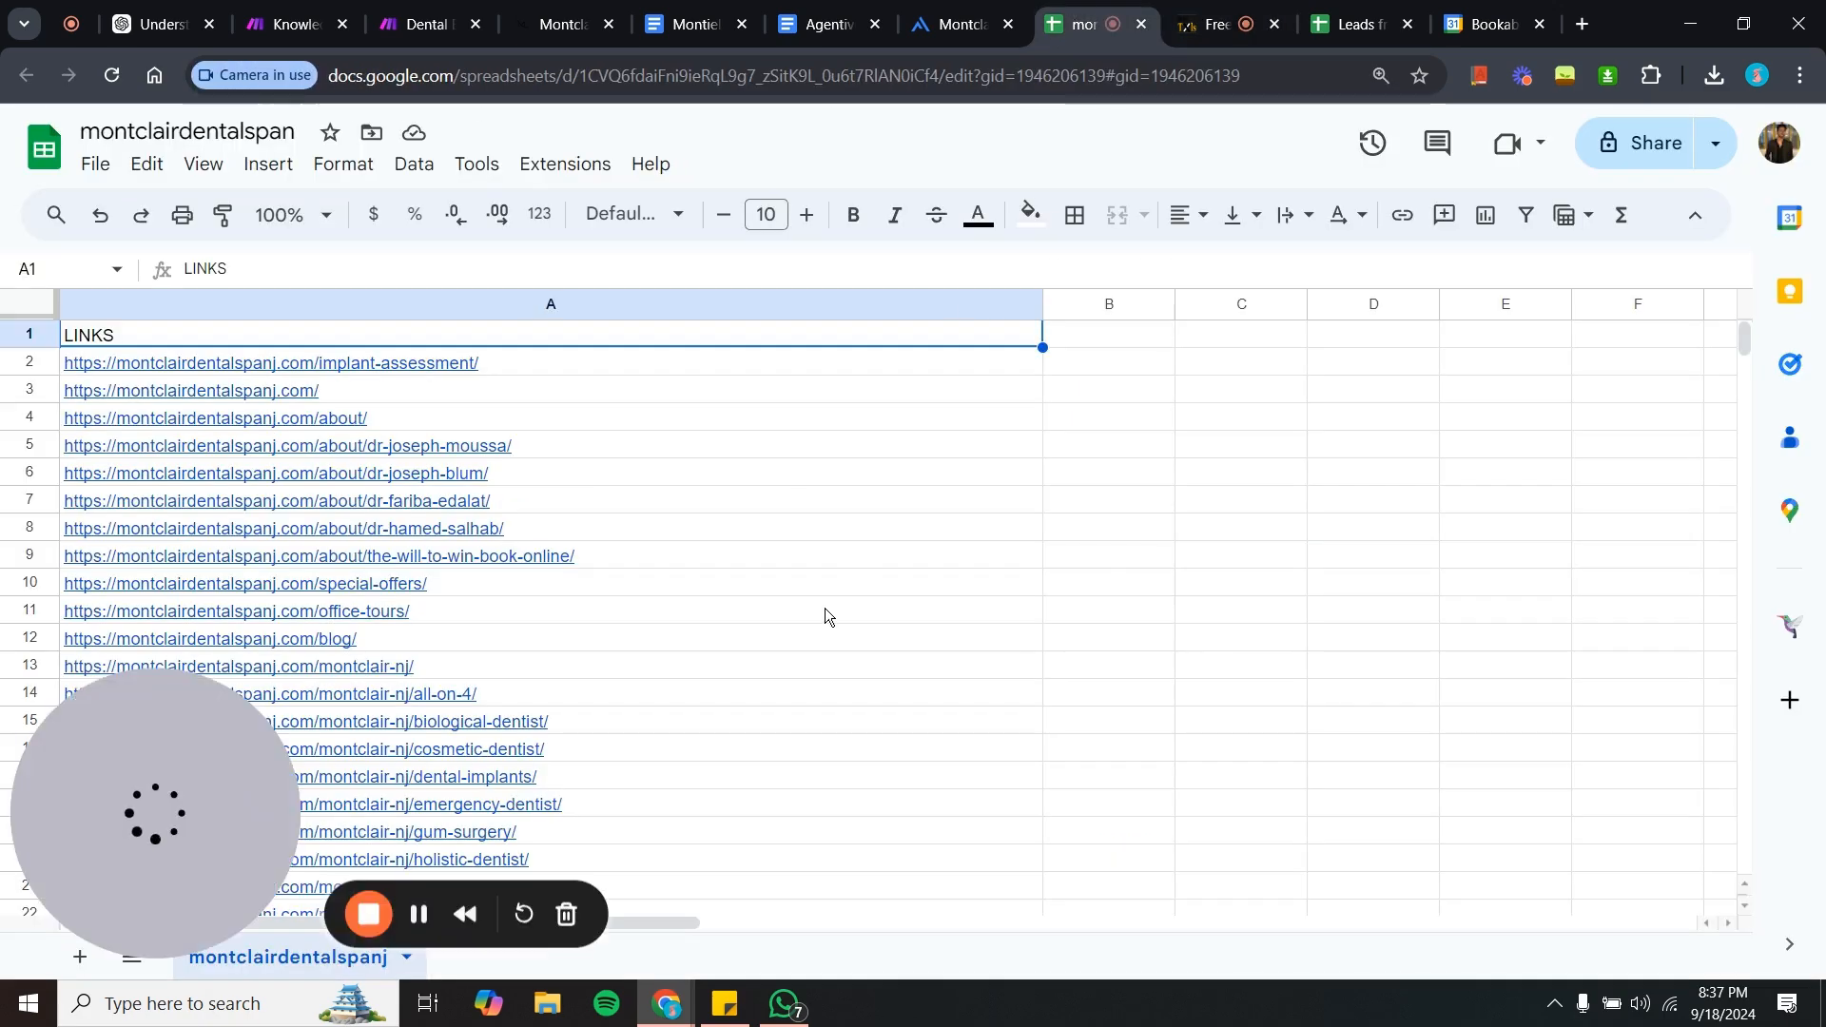
- Open the links spreadsheet's Import file dialog on its Upload tab, then close it
click(97, 166)
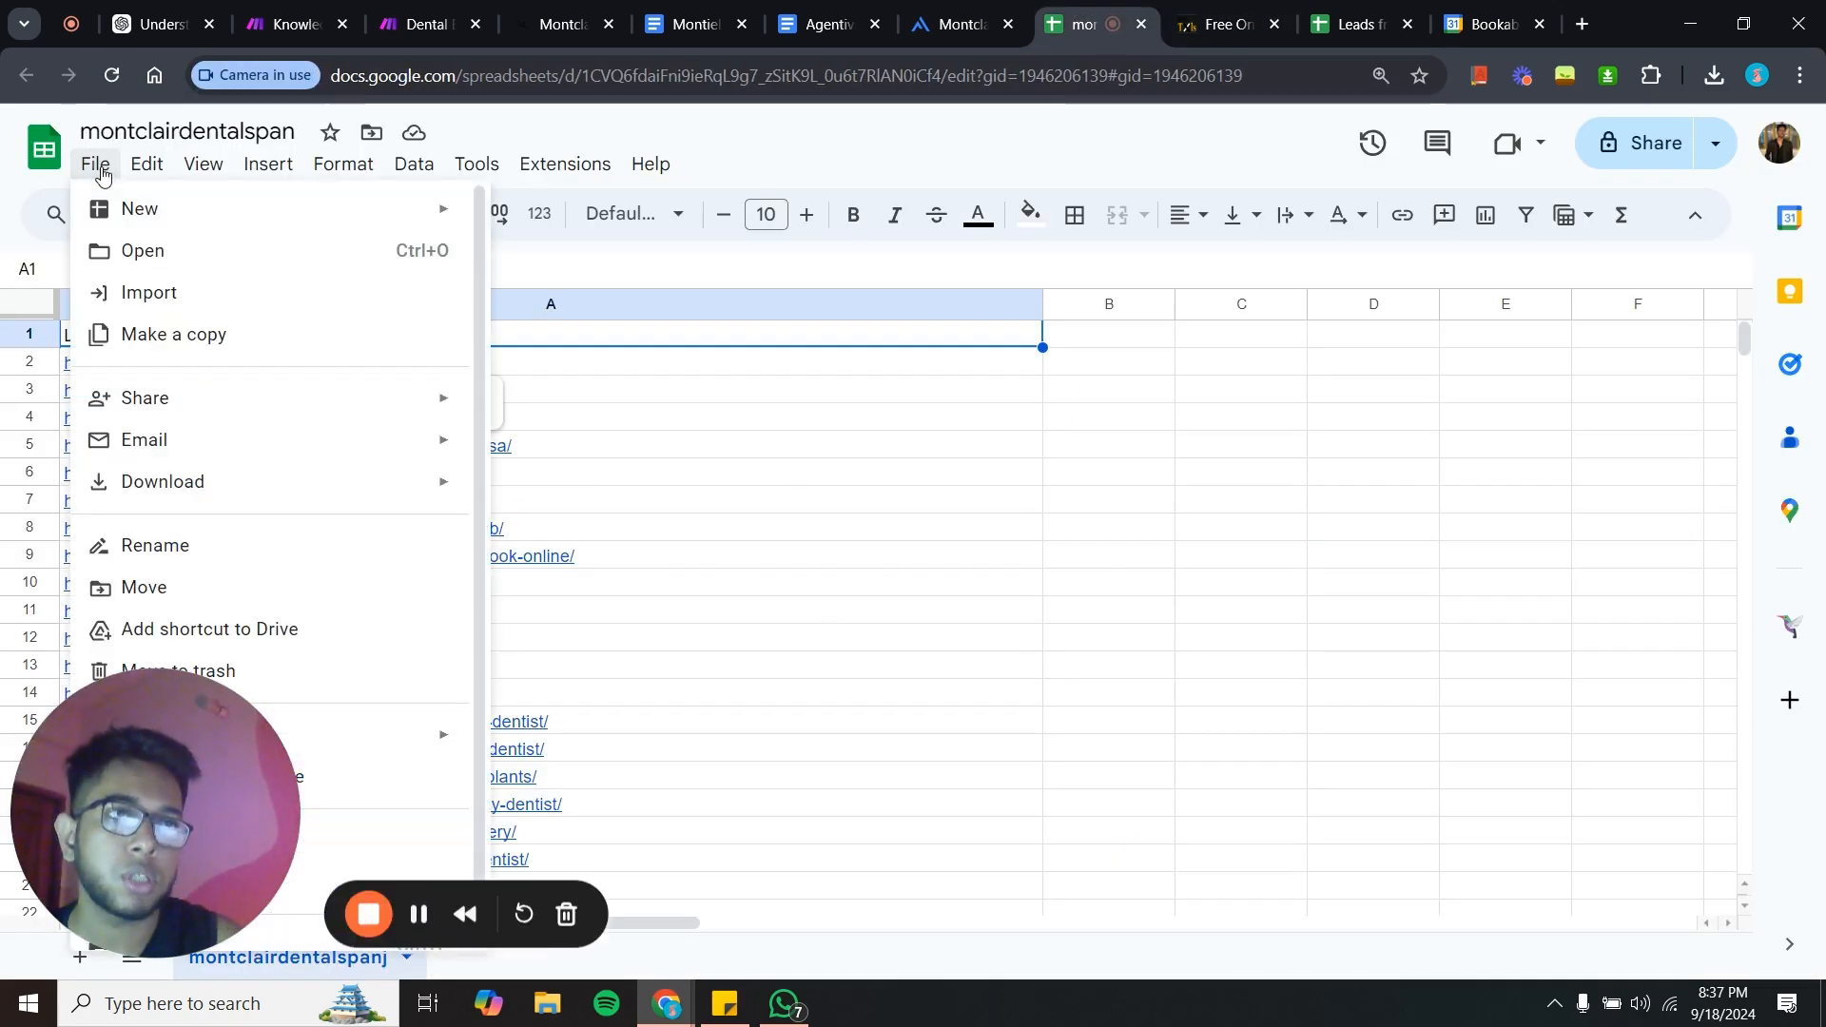
mouse_move(199, 494)
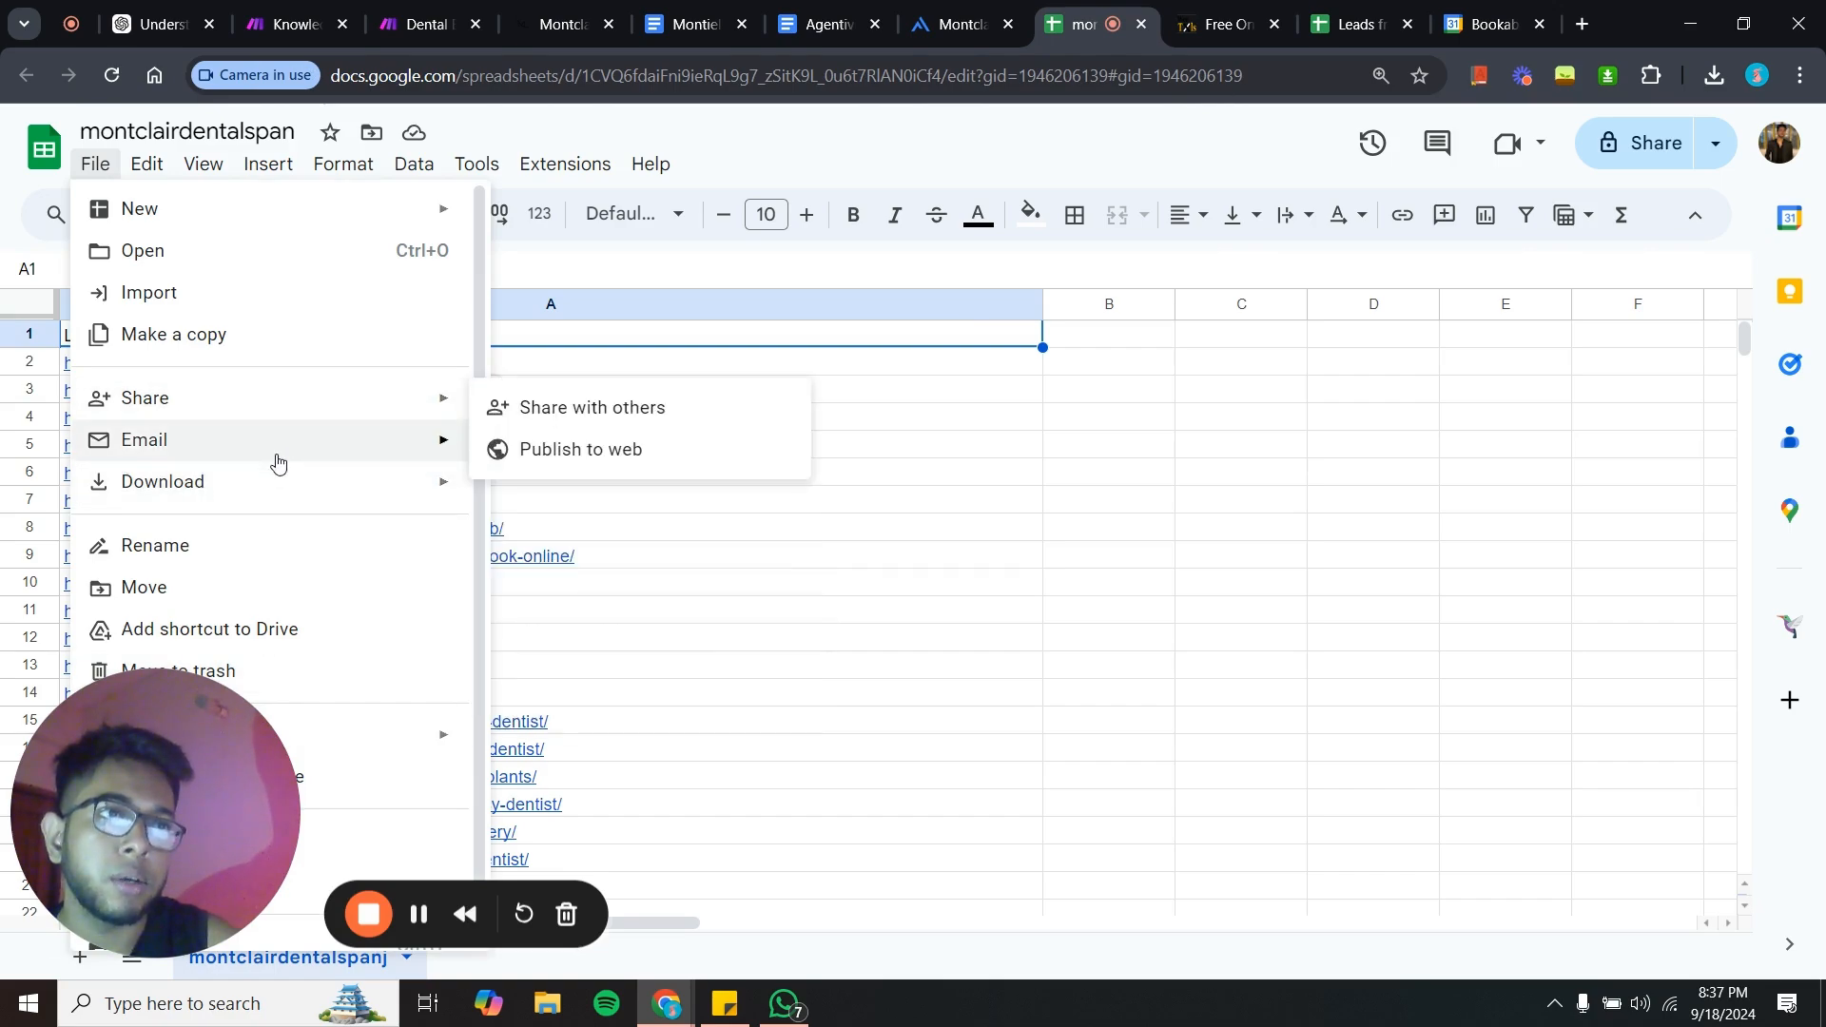
click(291, 302)
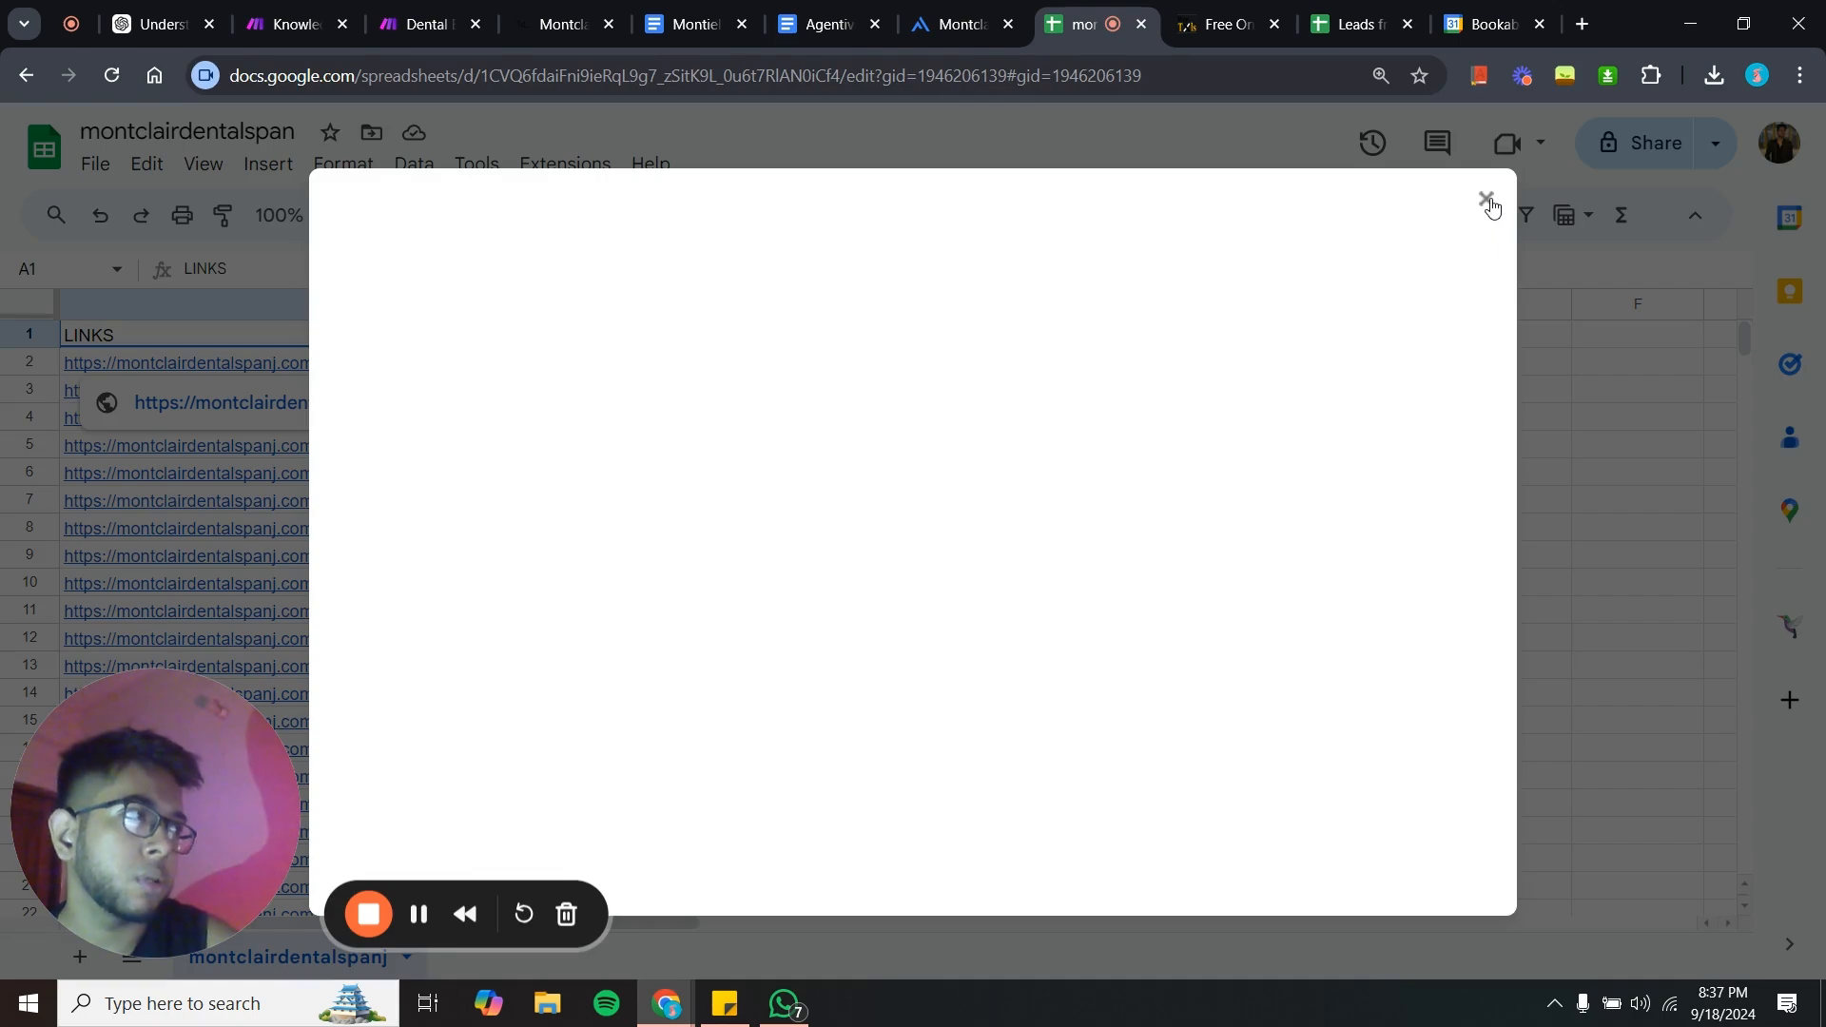
click(773, 300)
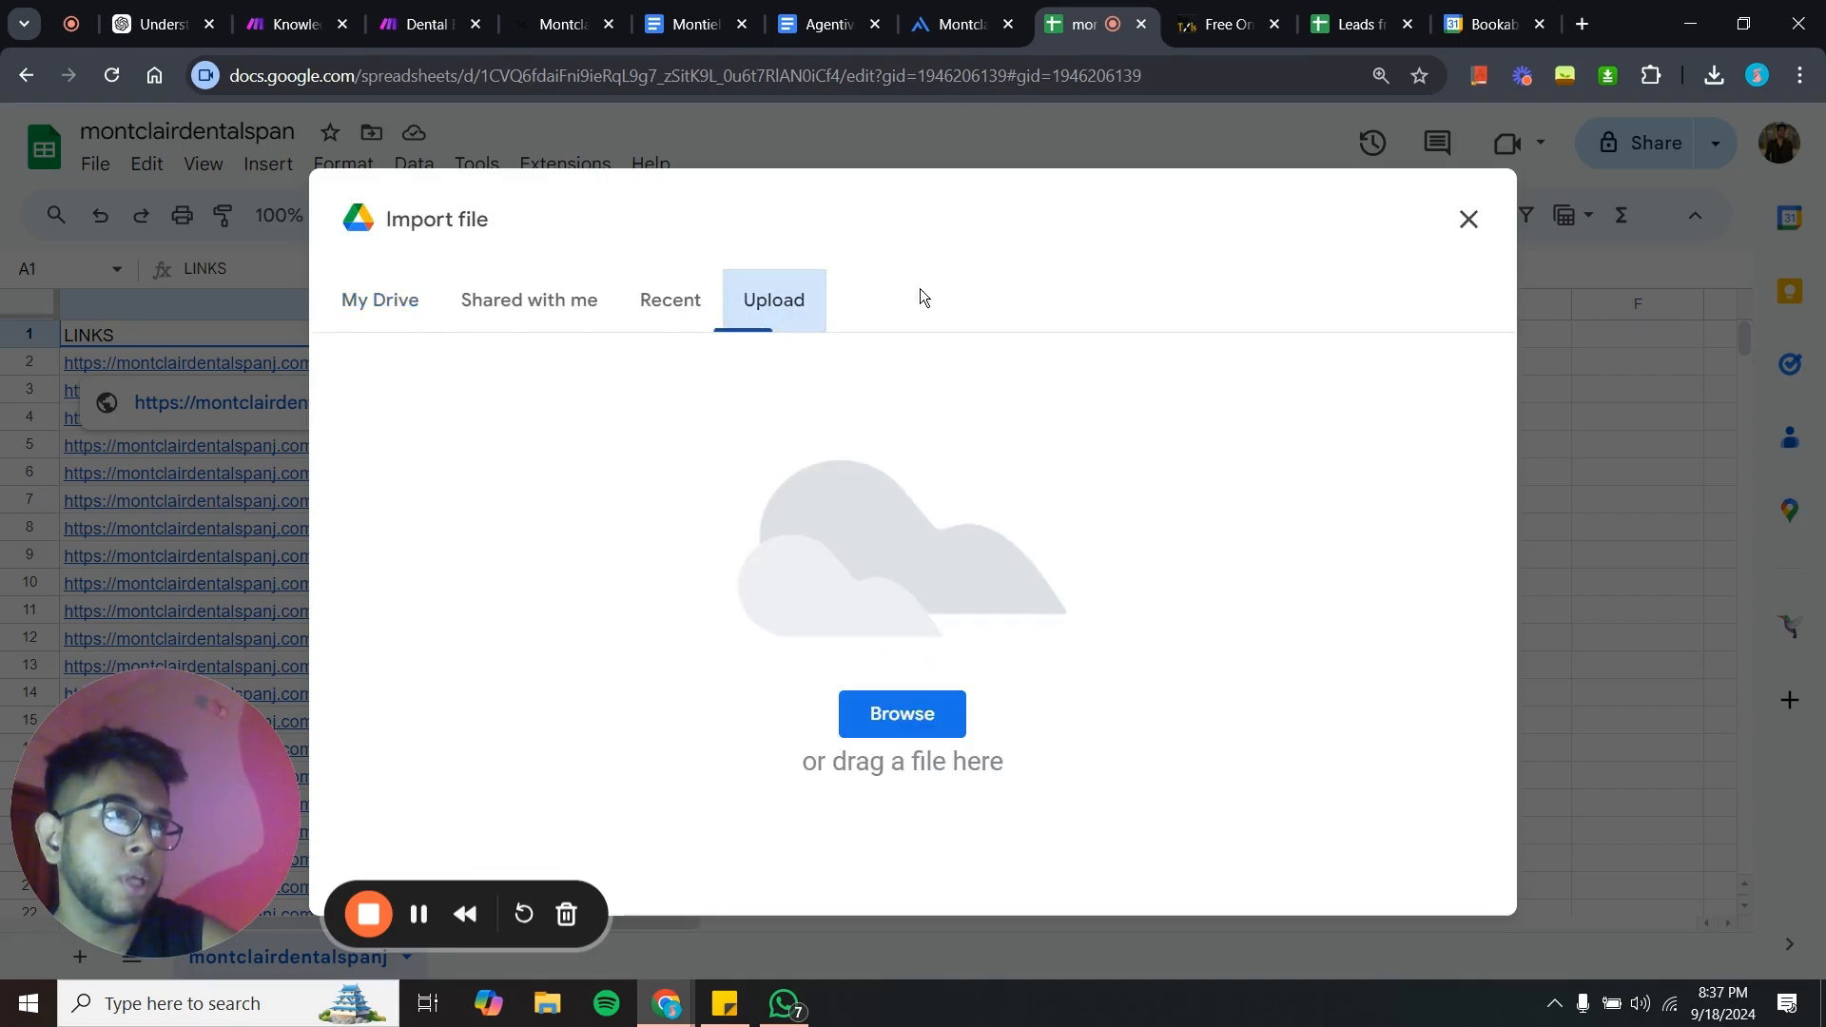
click(1450, 234)
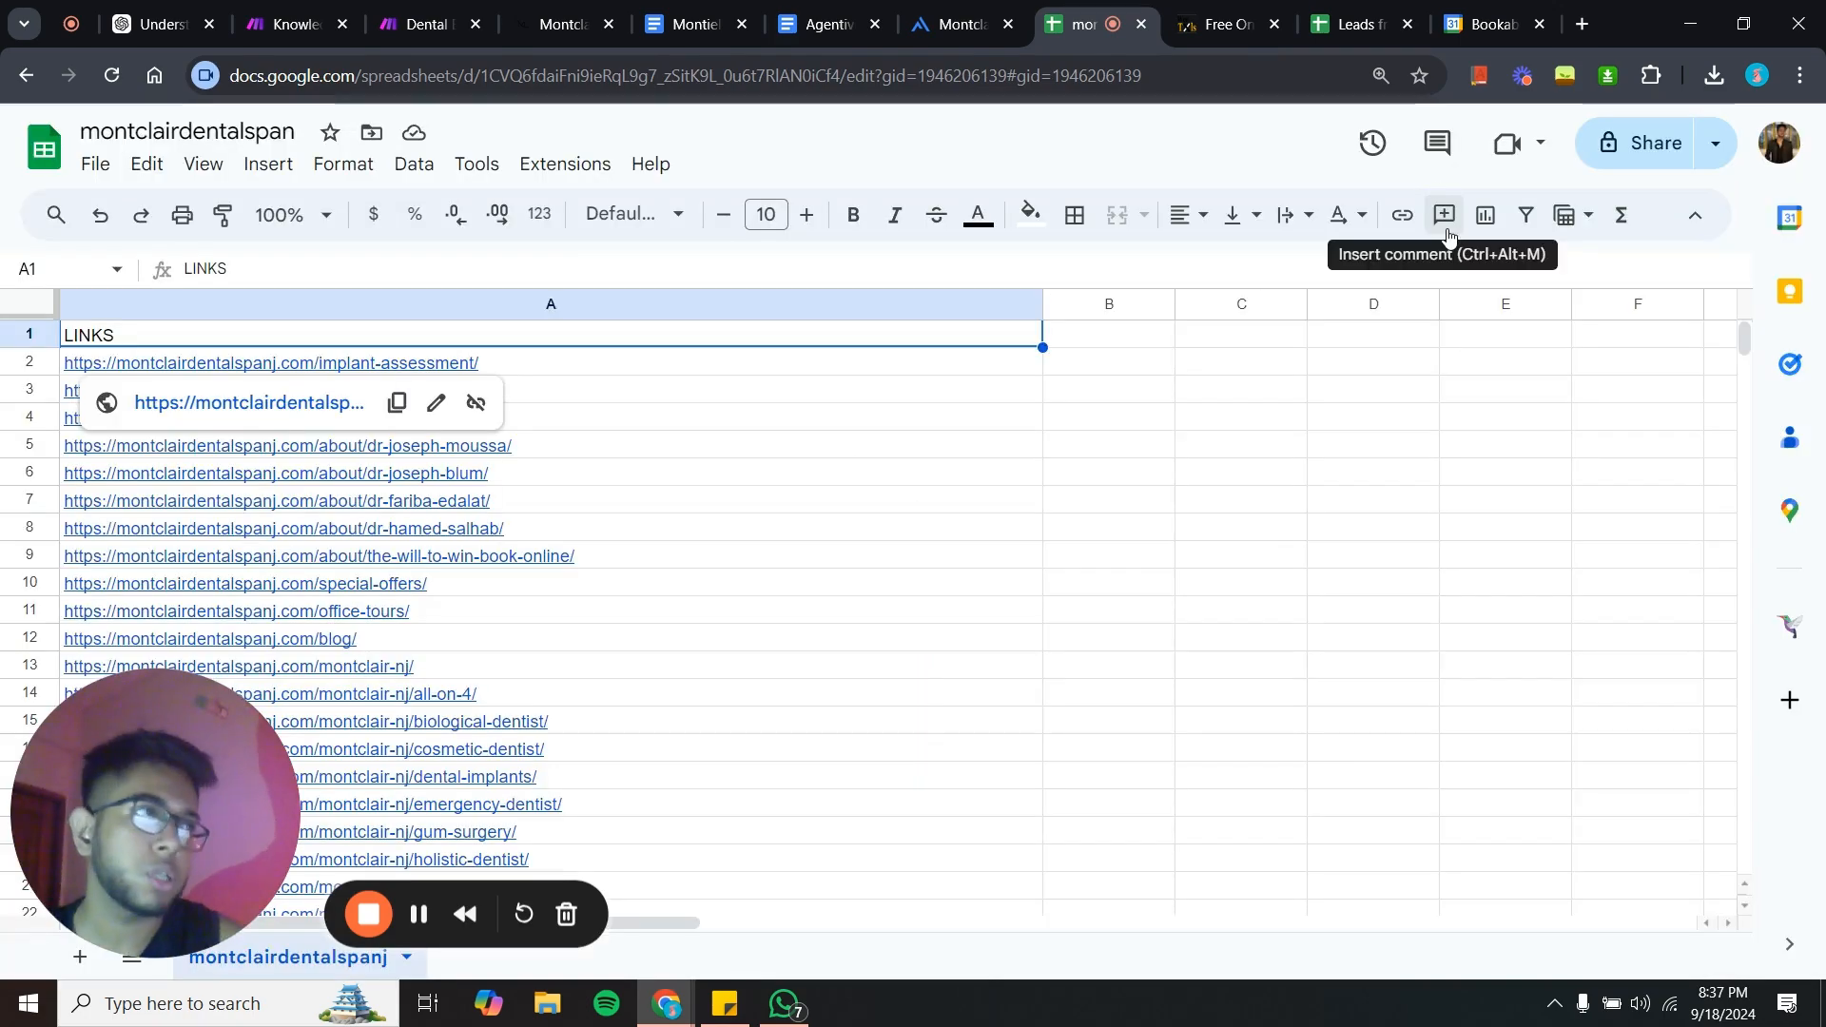
- Scroll through the website links listed in column A of the montclairdentalspan spreadsheet
click(1224, 12)
click(1085, 24)
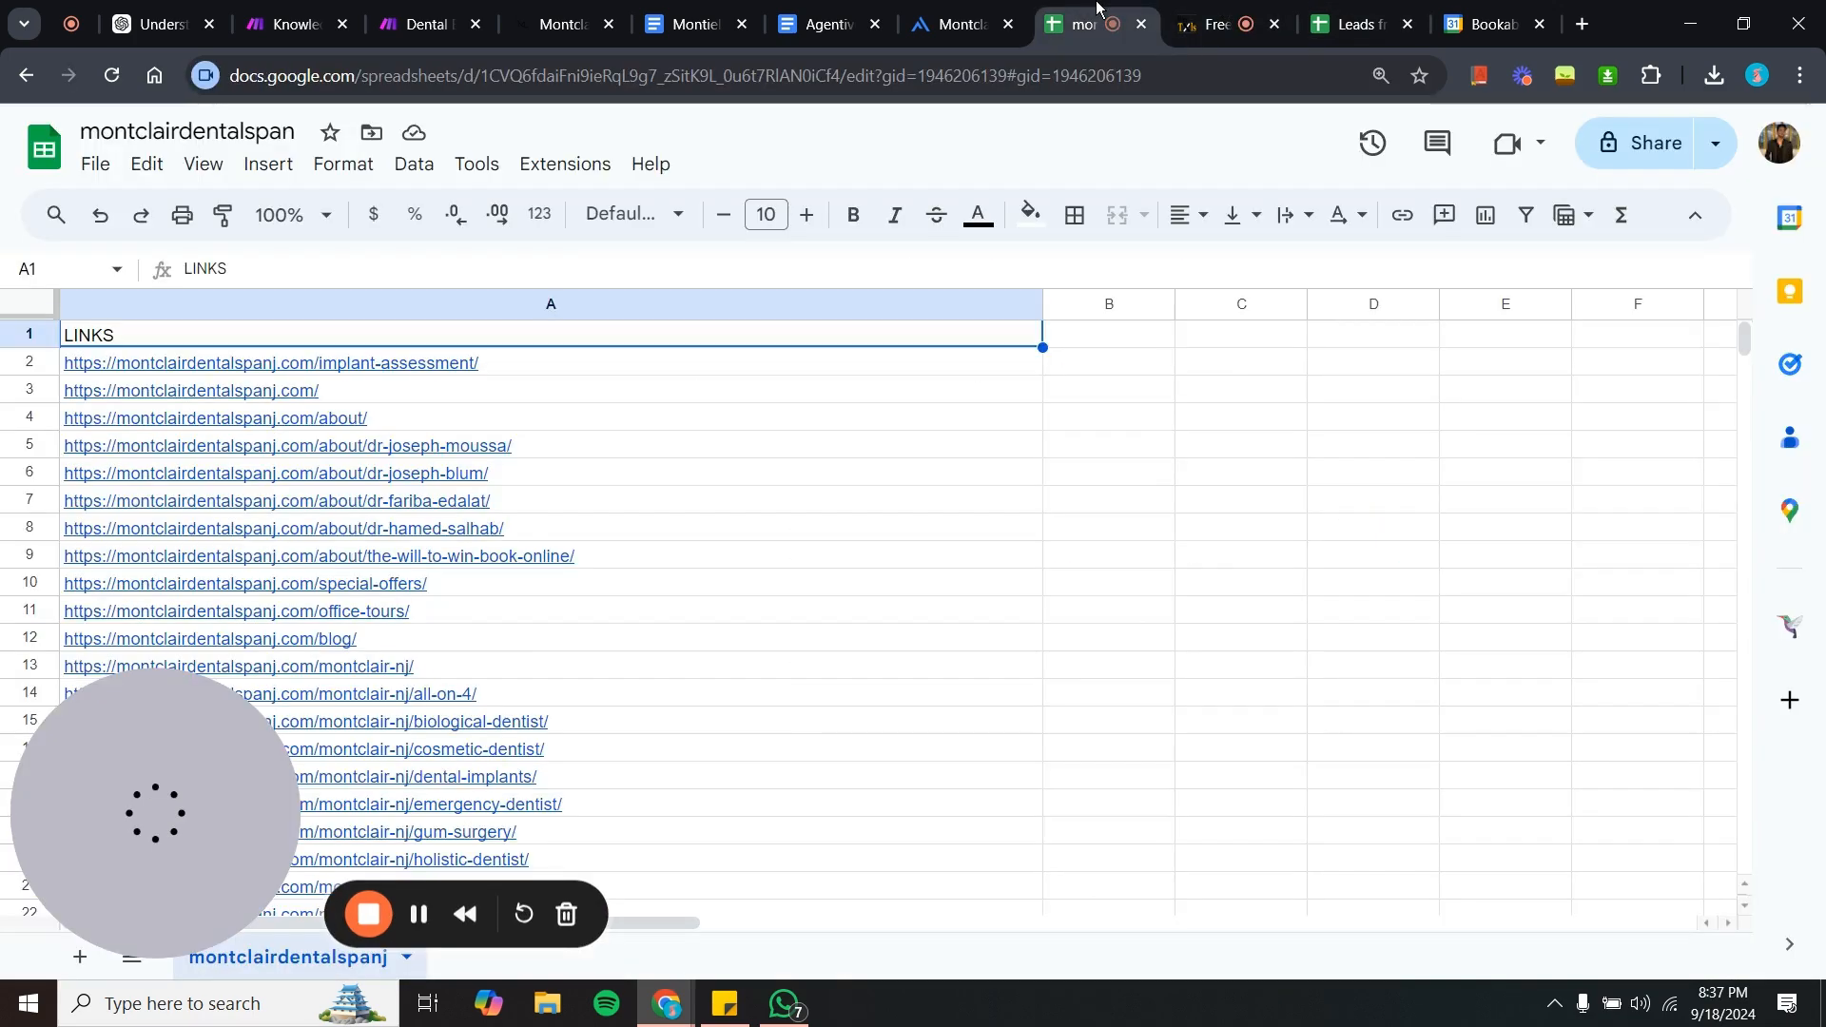
scroll(870, 623, down, 5)
scroll(870, 624, up, 5)
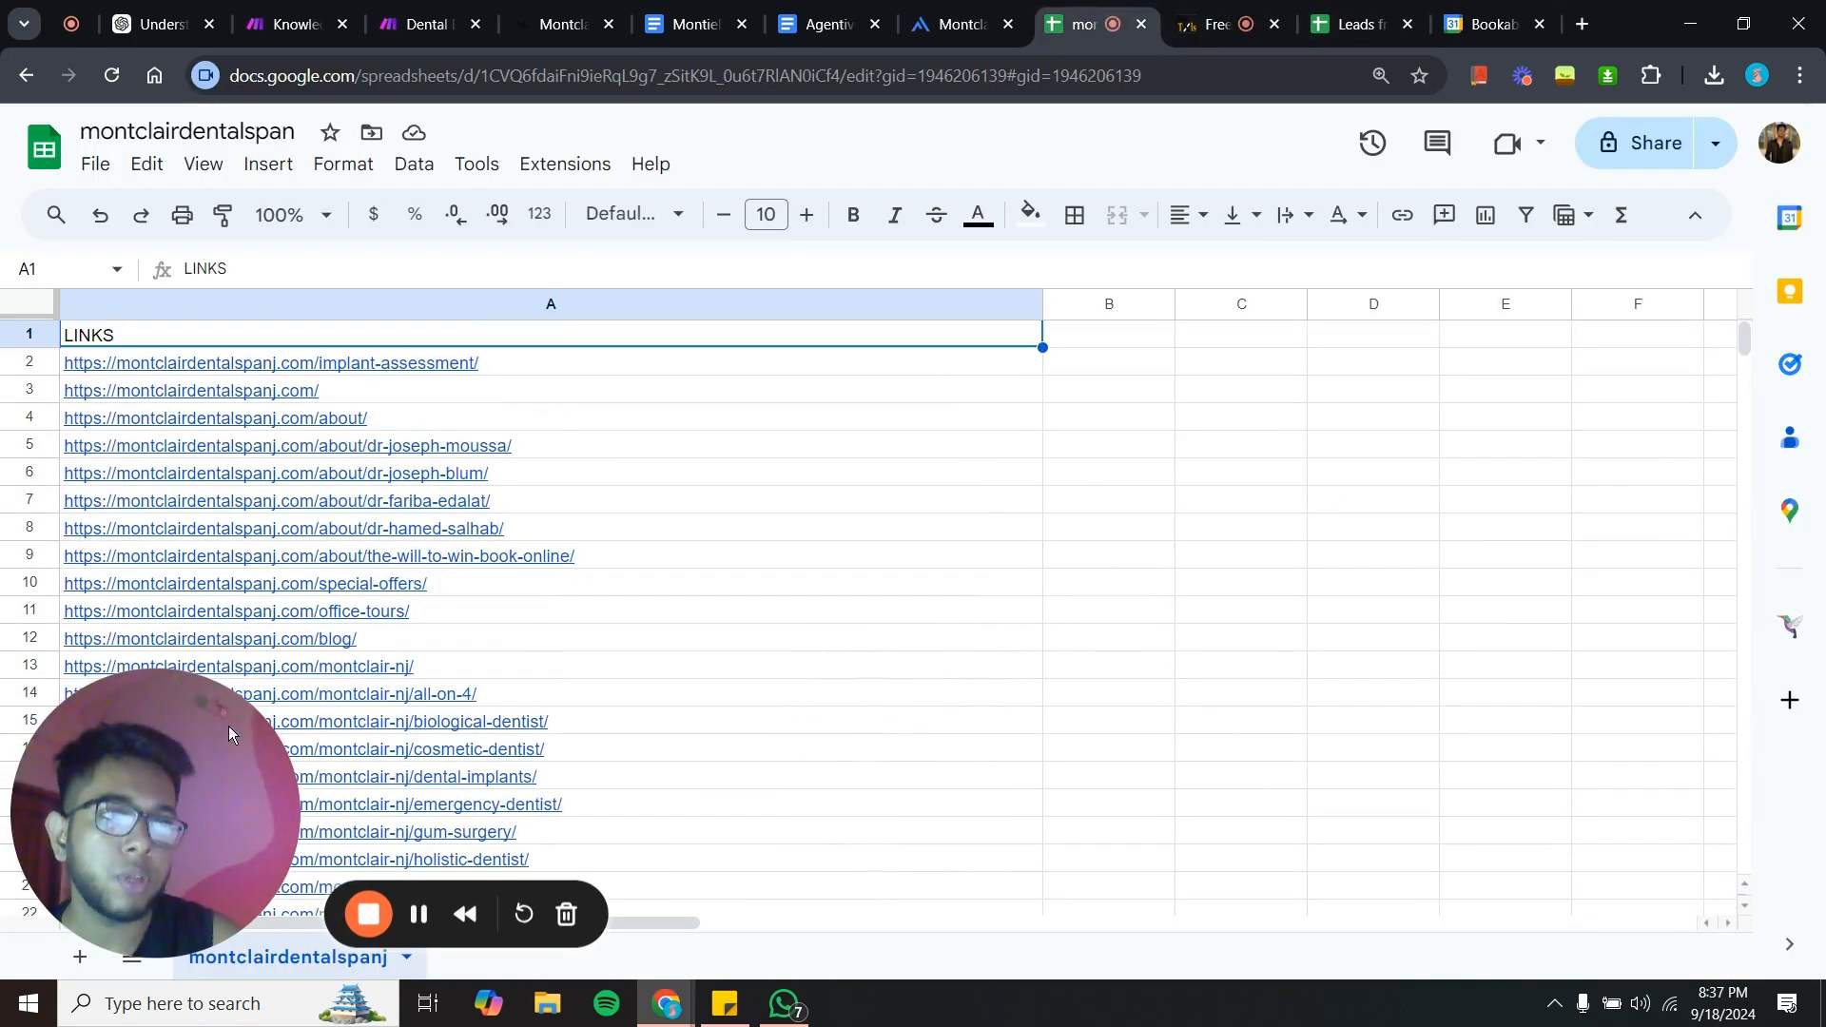
drag(229, 727, 1179, 835)
scroll(659, 796, down, 4)
scroll(659, 796, down, 6)
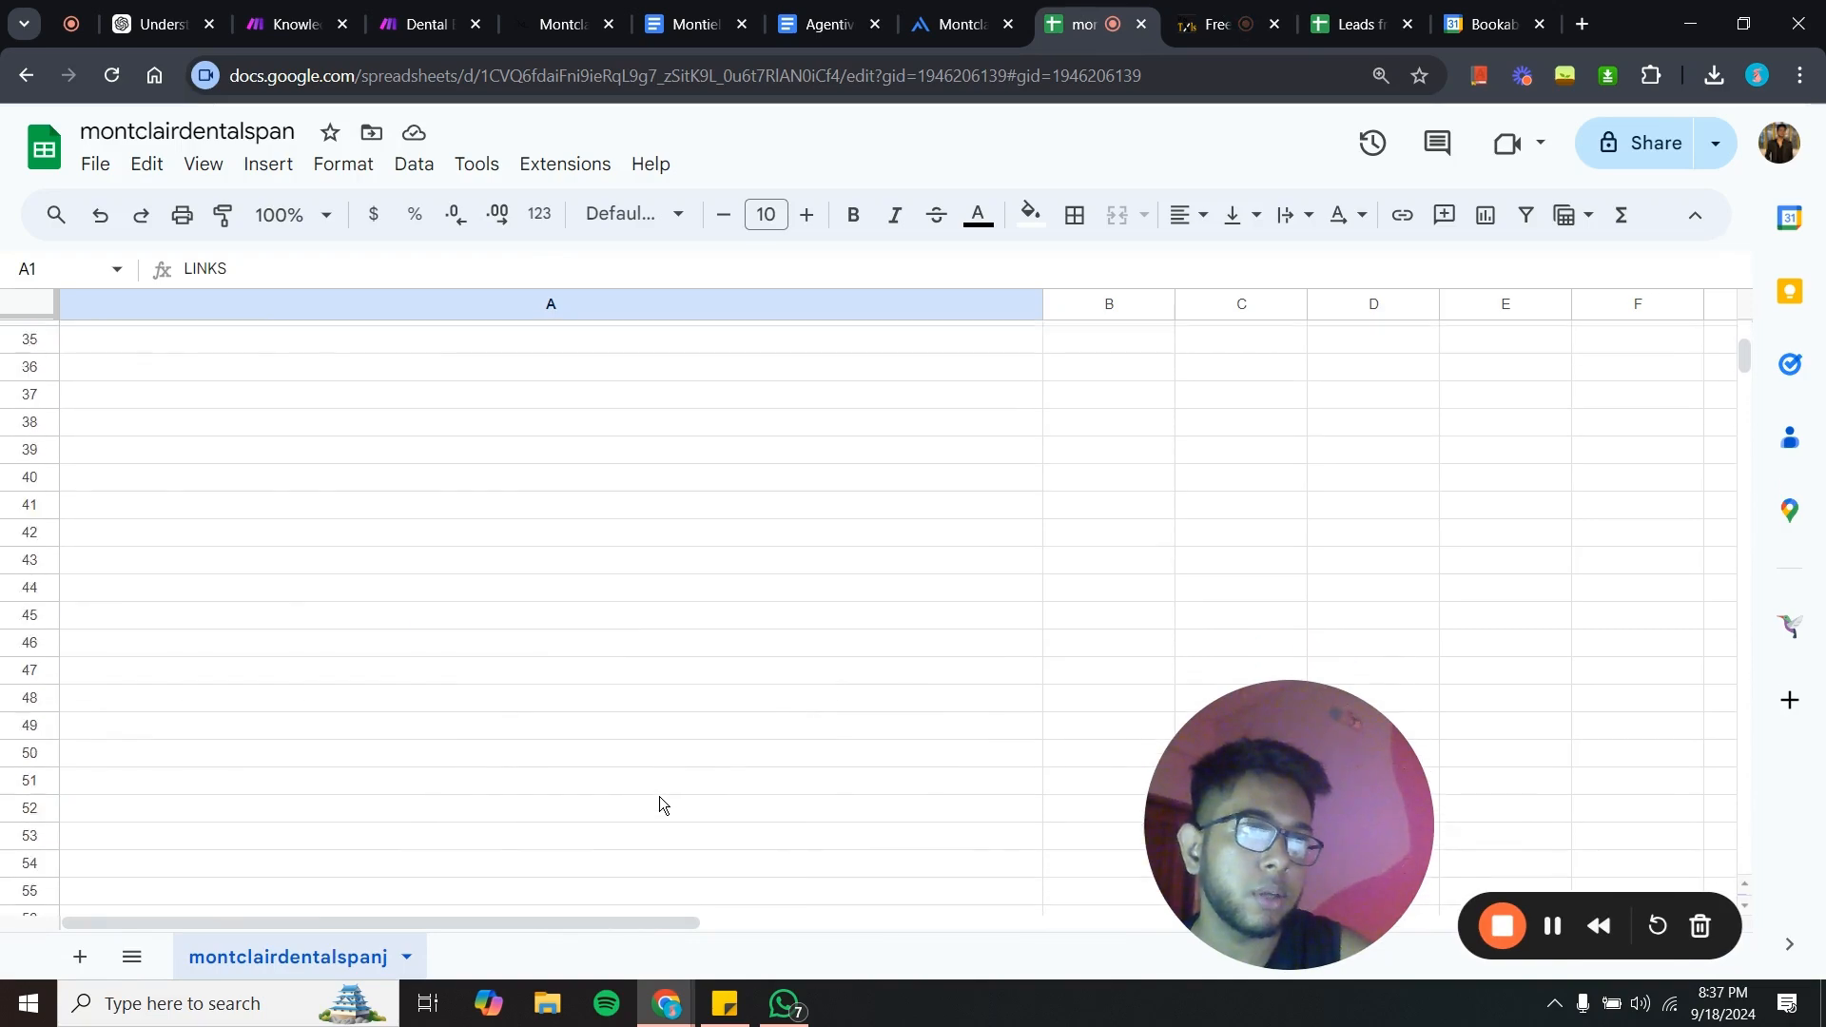
scroll(659, 796, up, 10)
scroll(407, 672, down, 4)
scroll(407, 672, down, 1)
scroll(407, 673, up, 5)
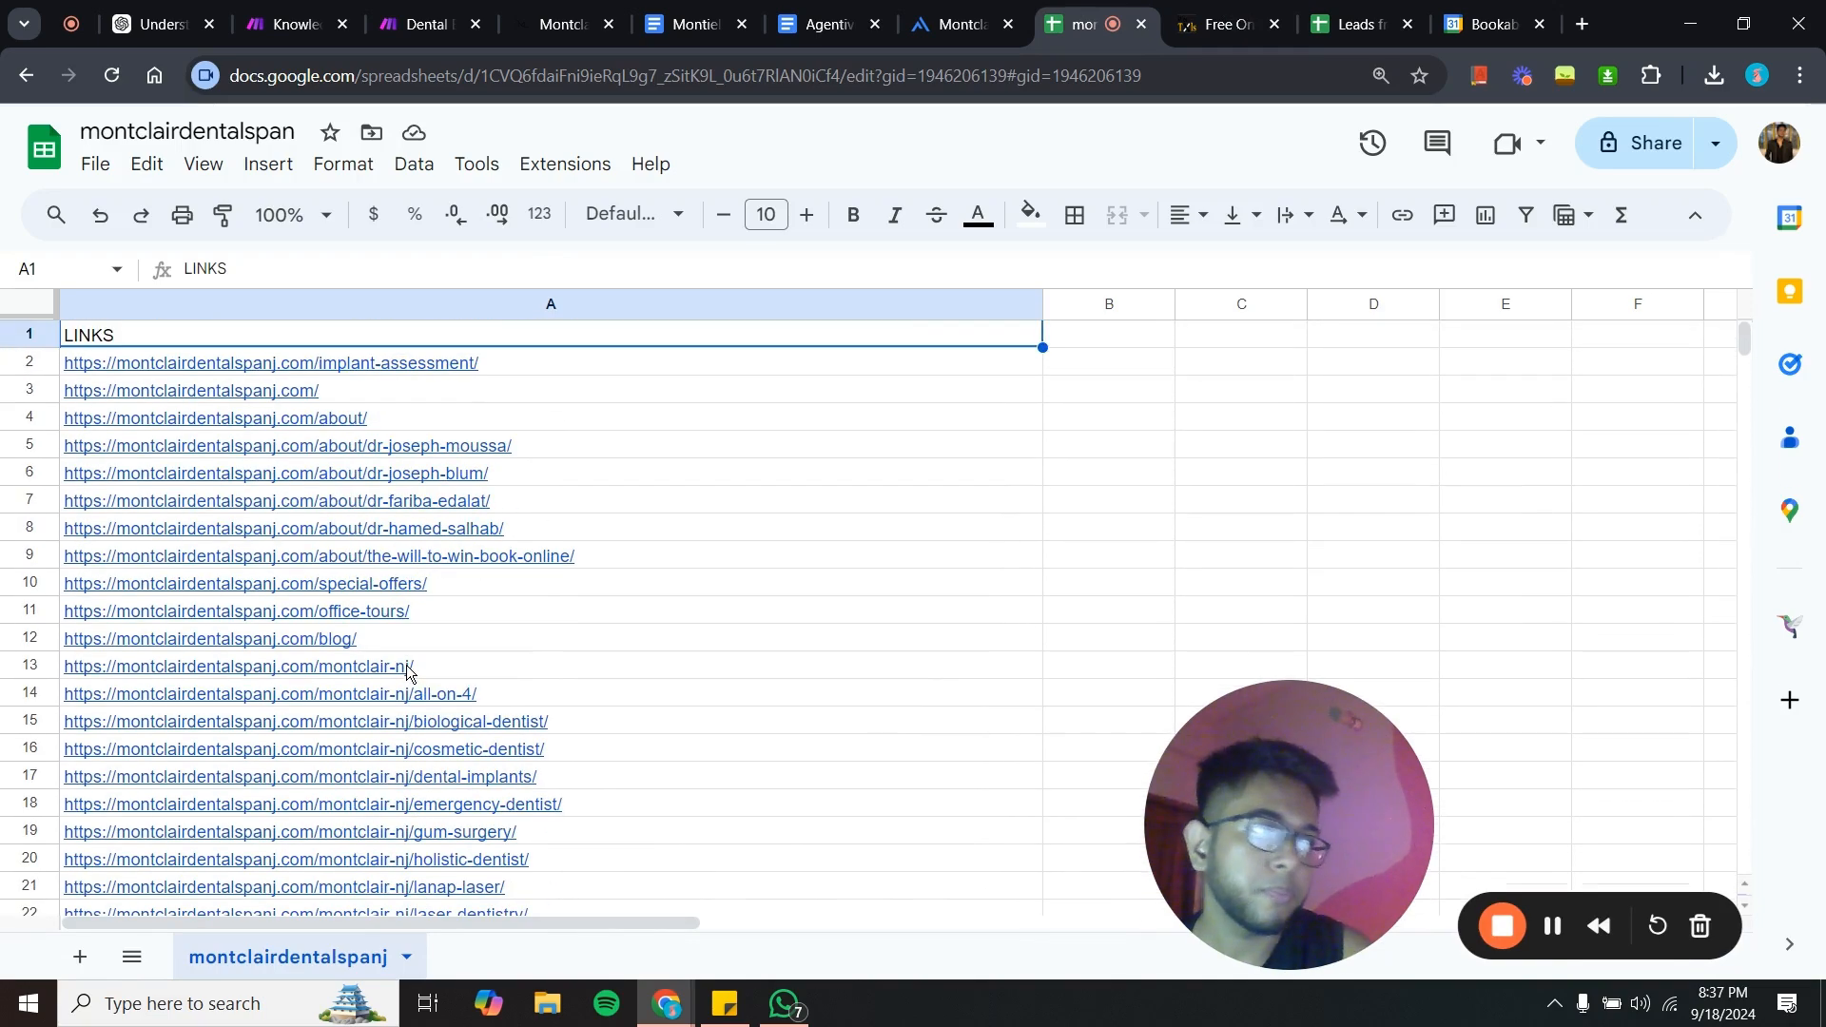
drag(1151, 756, 156, 827)
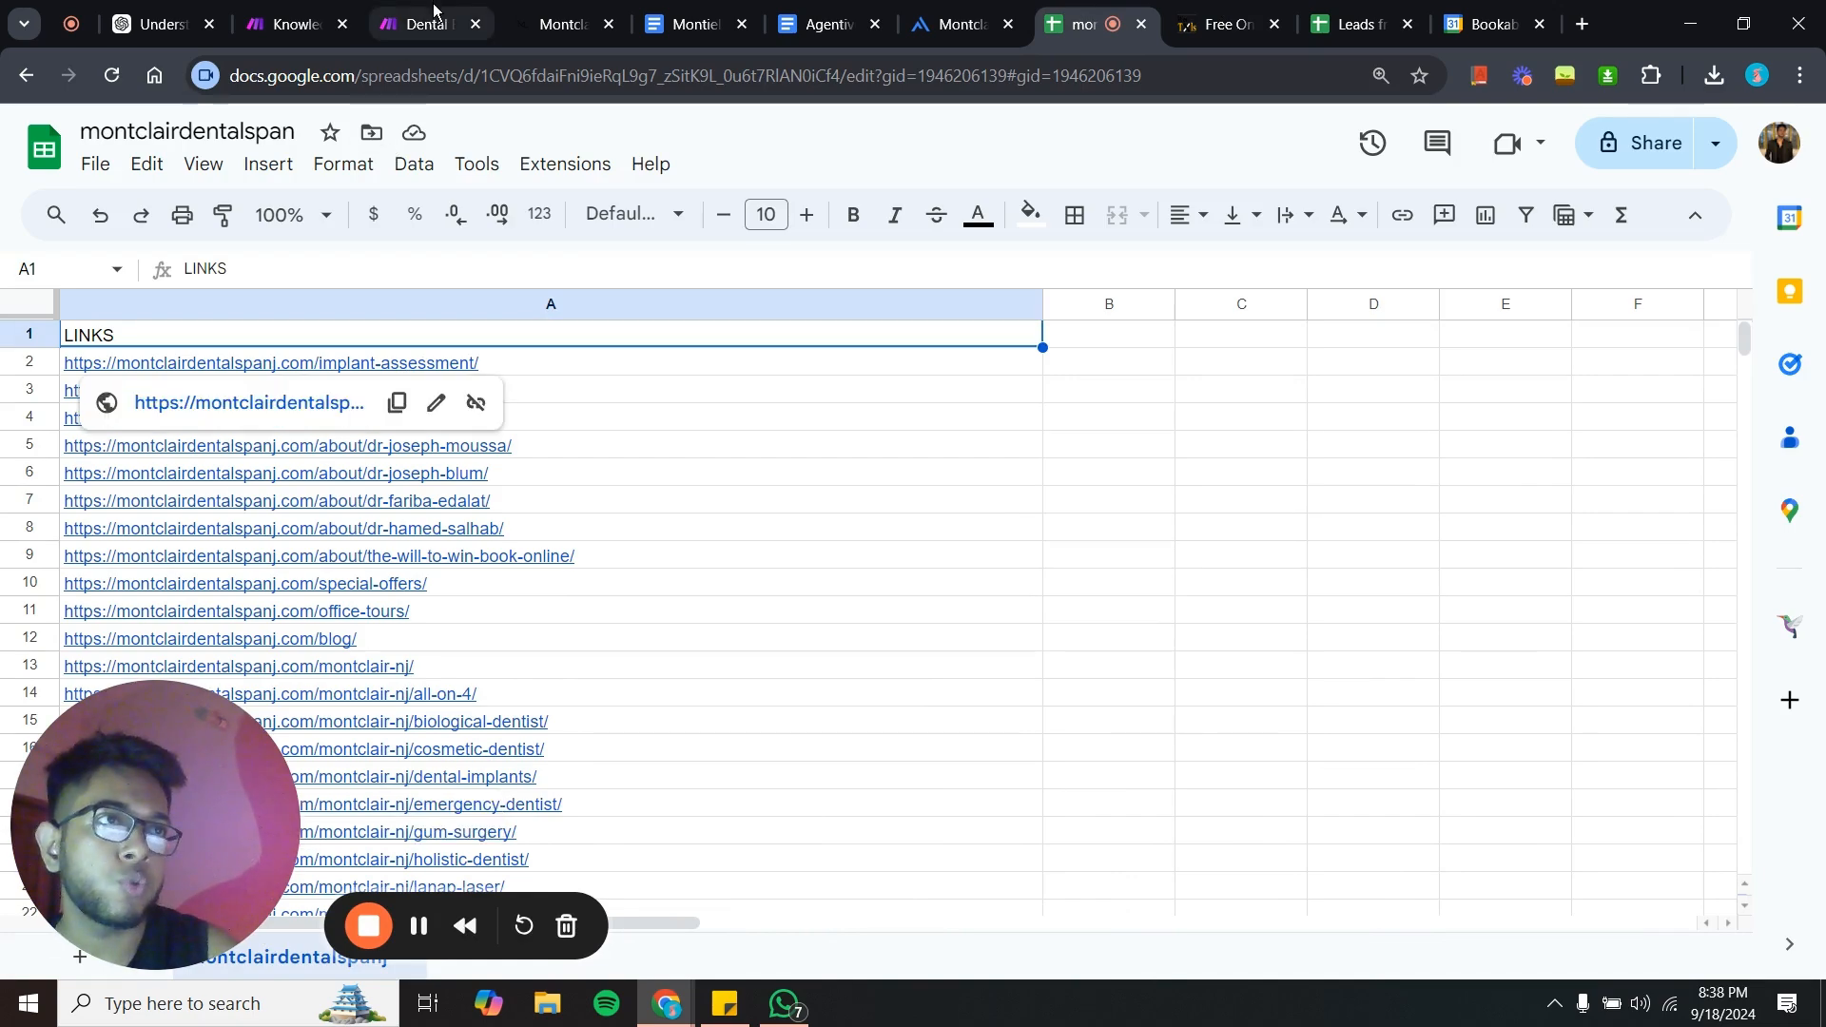
- Open the Knowledge Base scenario and inspect the Google Sheets Search Rows module's settings
click(464, 13)
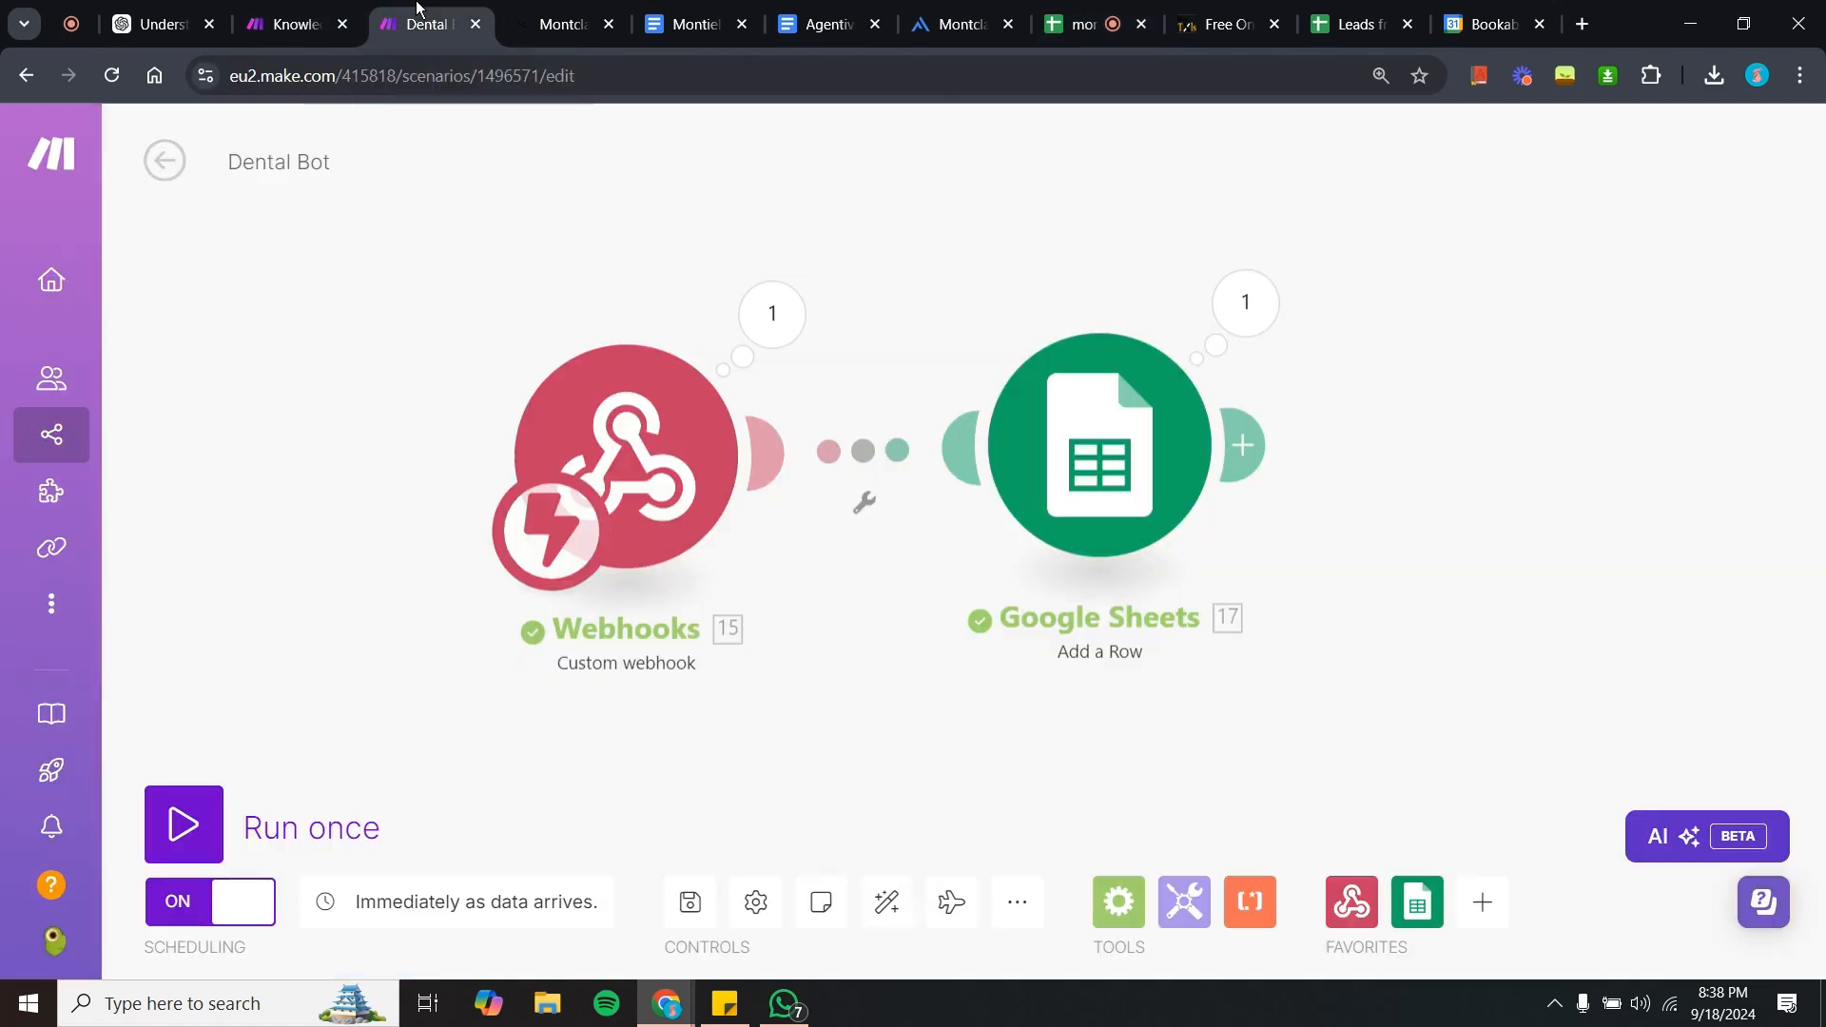
click(286, 8)
drag(374, 541, 354, 582)
scroll(355, 580, up, 3)
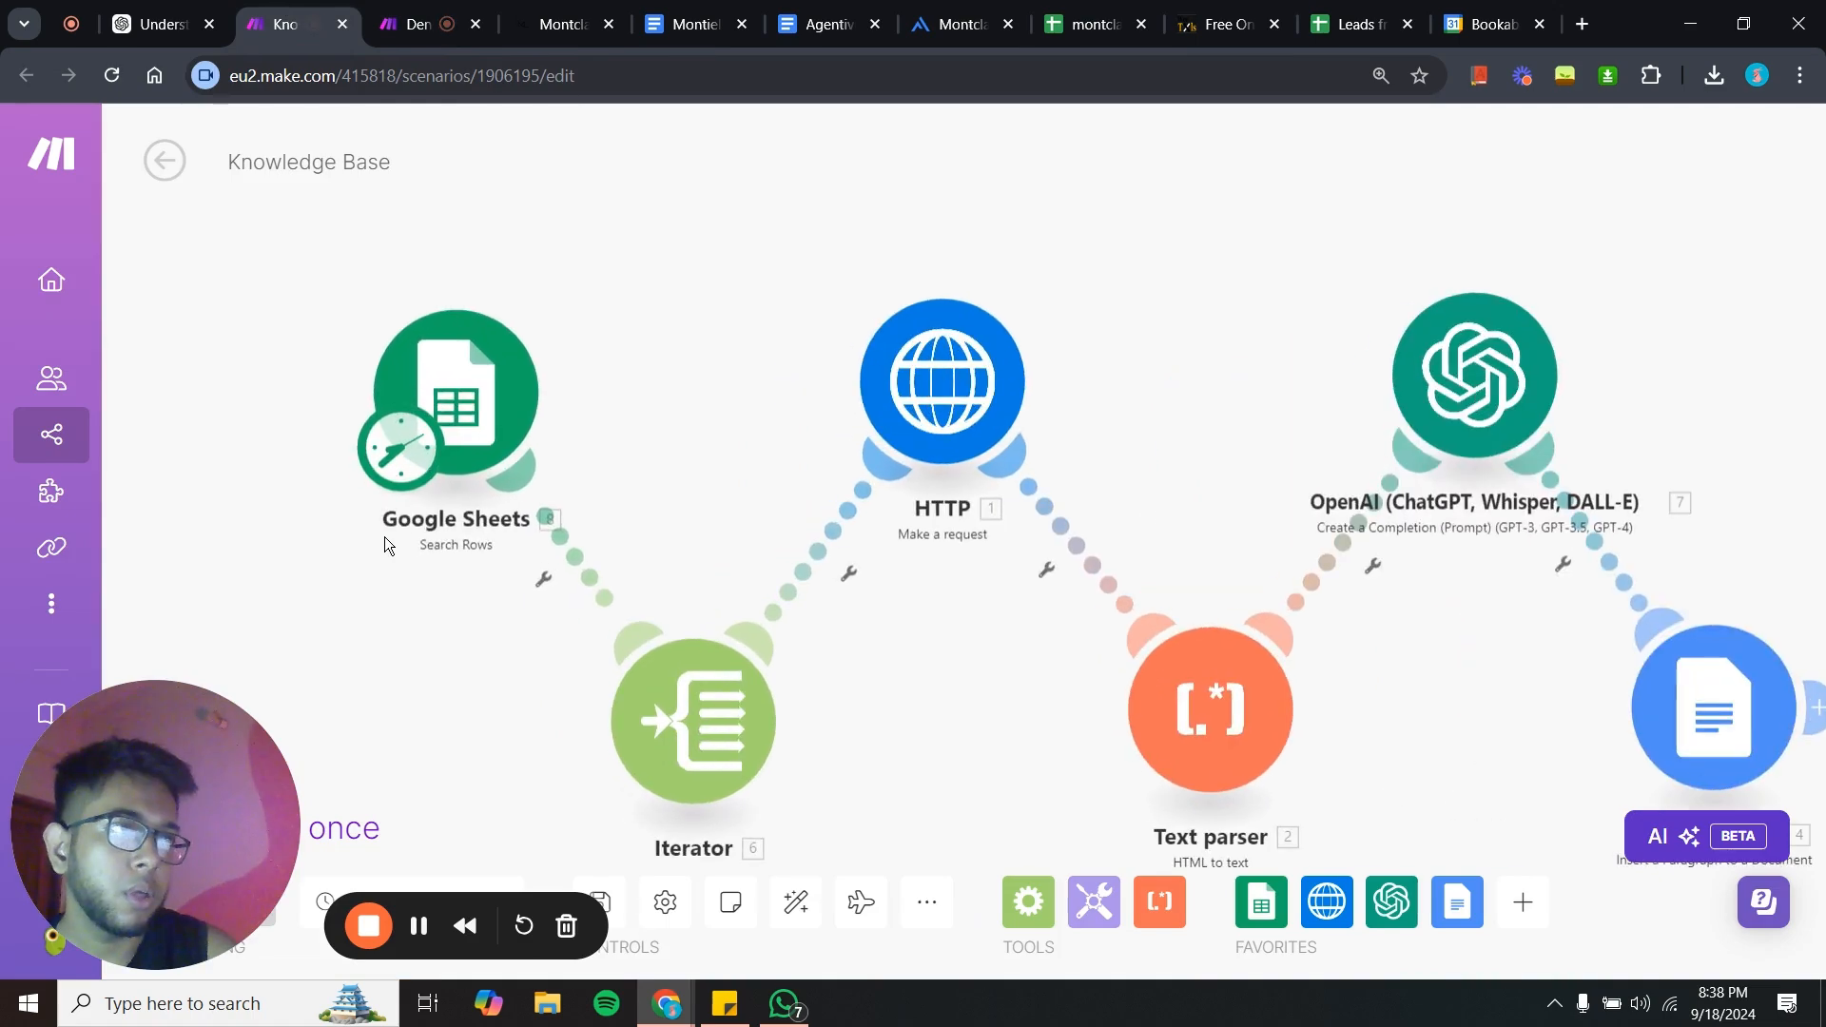
click(435, 404)
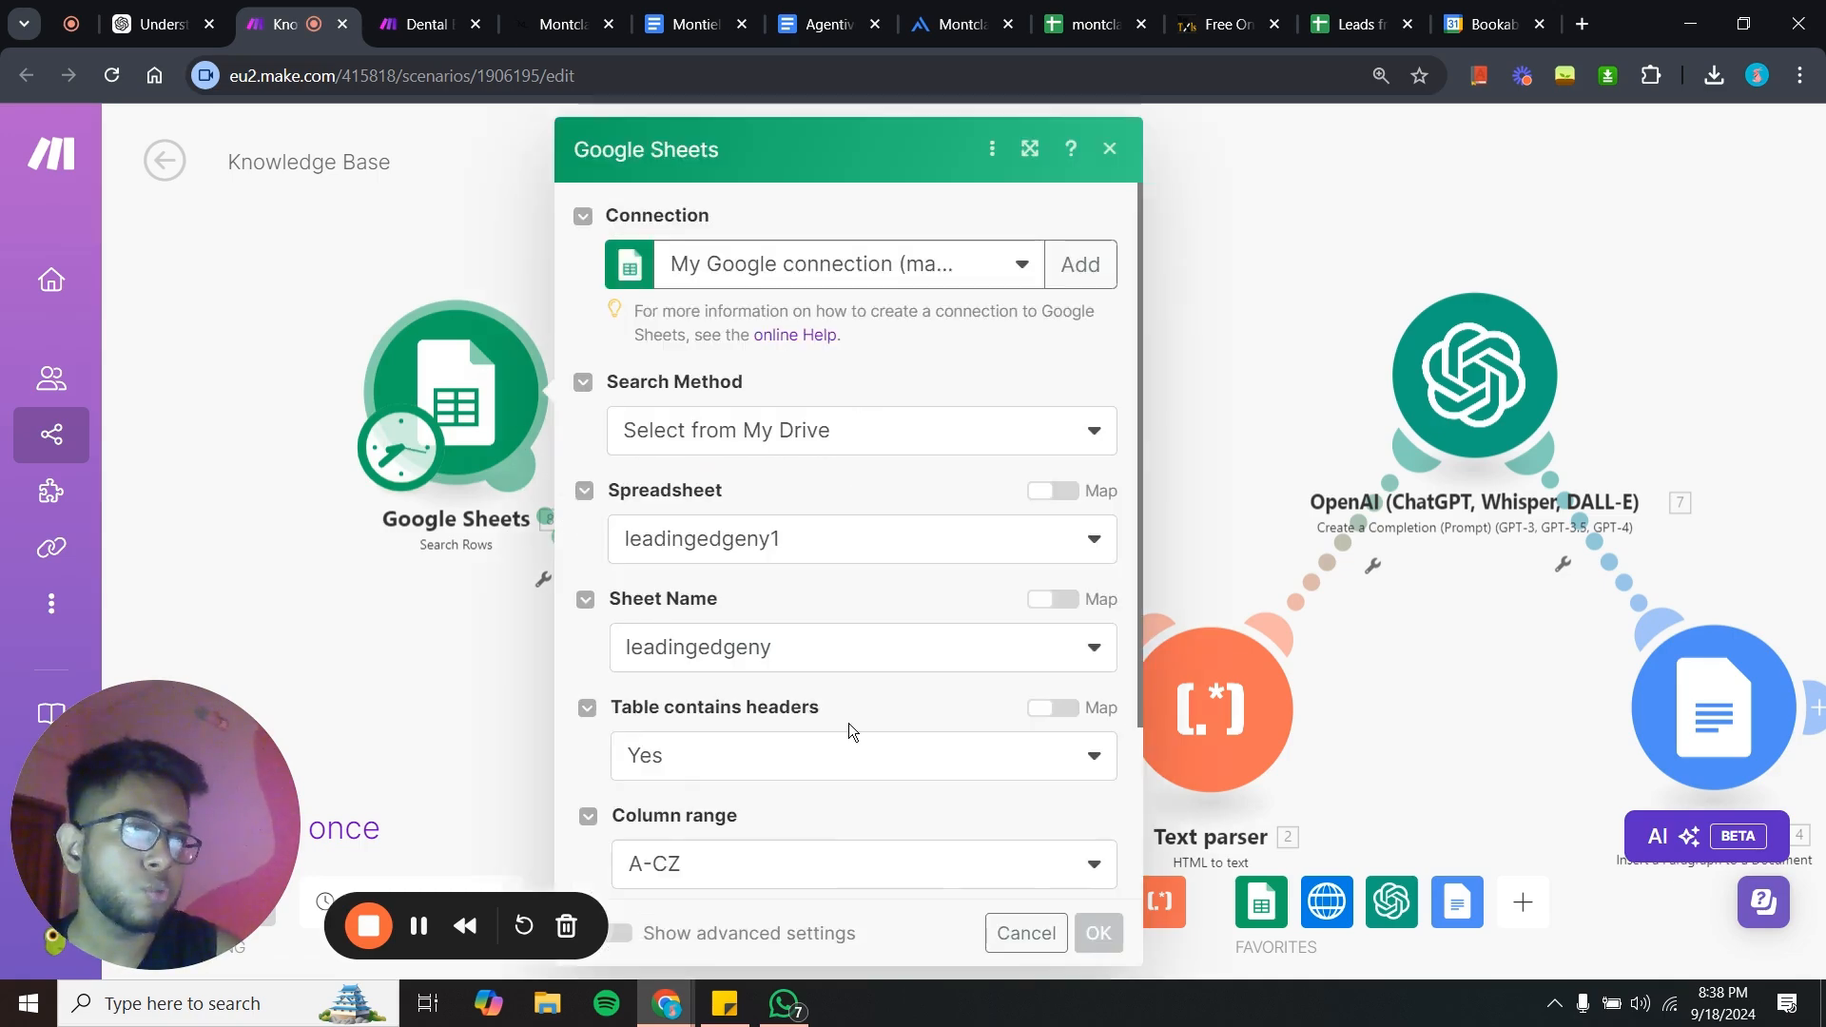
scroll(848, 723, down, 3)
scroll(961, 498, down, 5)
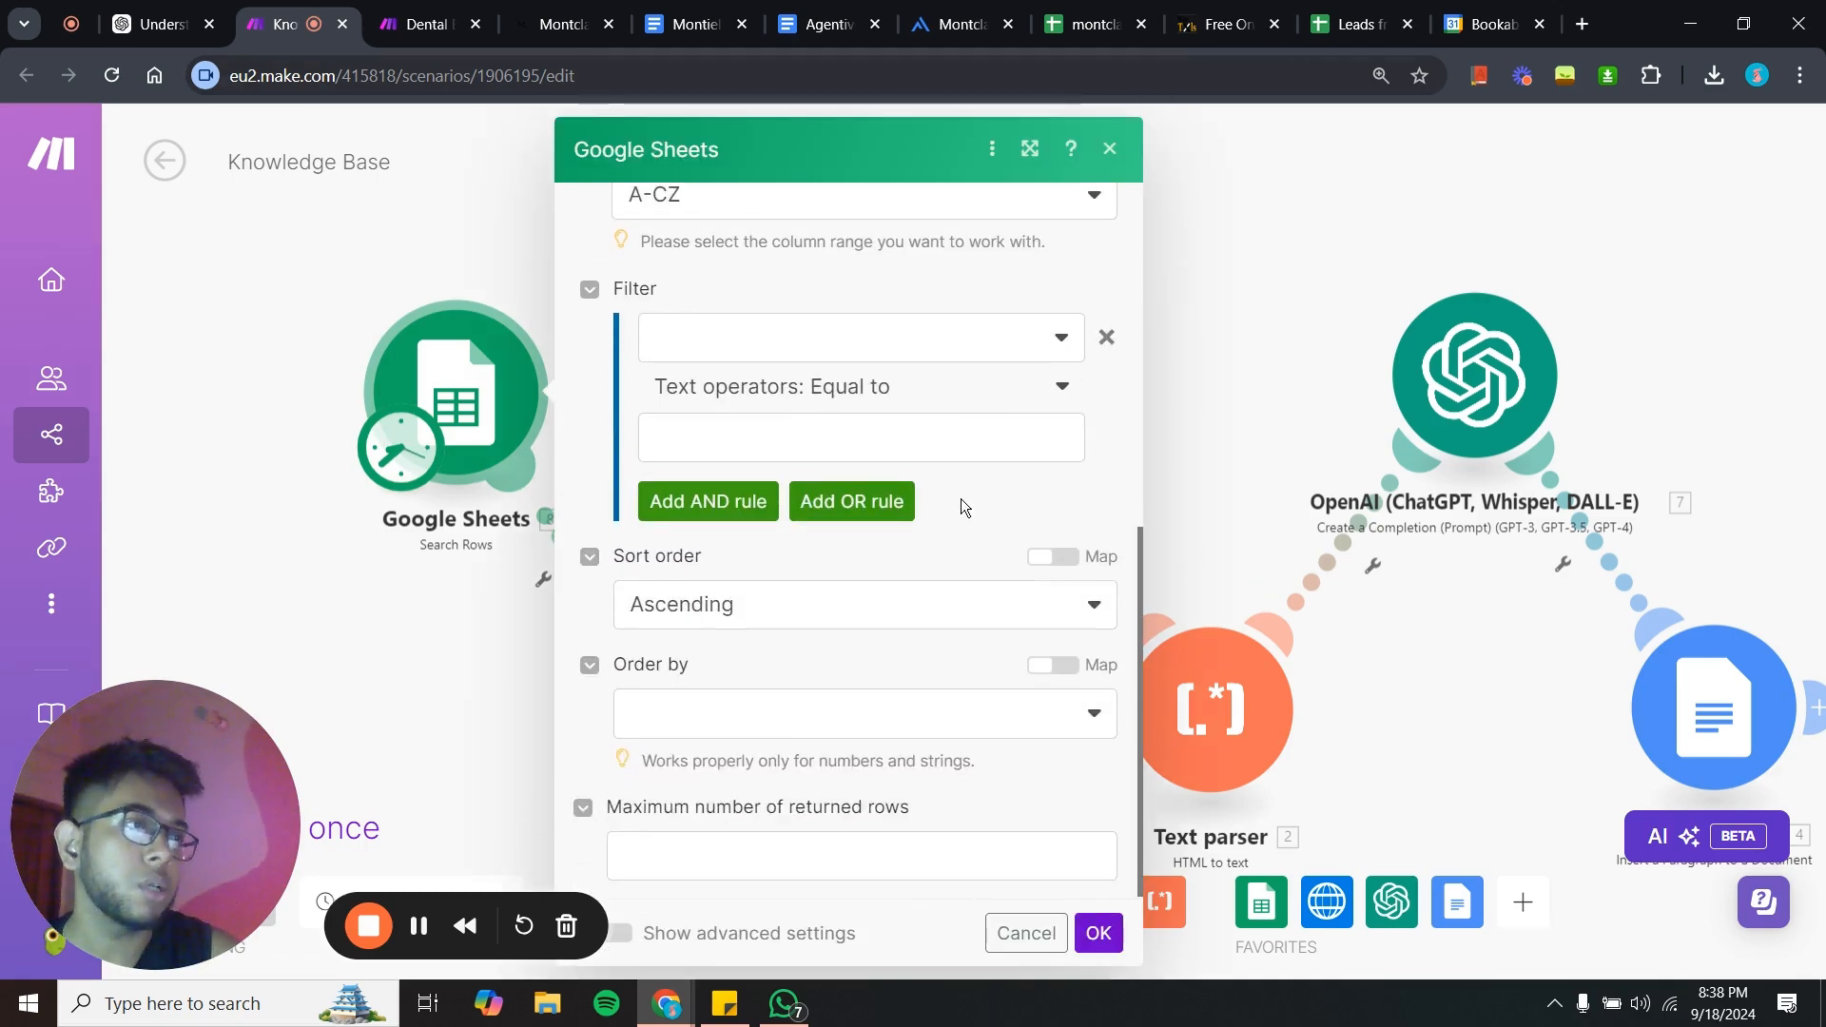
scroll(877, 552, up, 8)
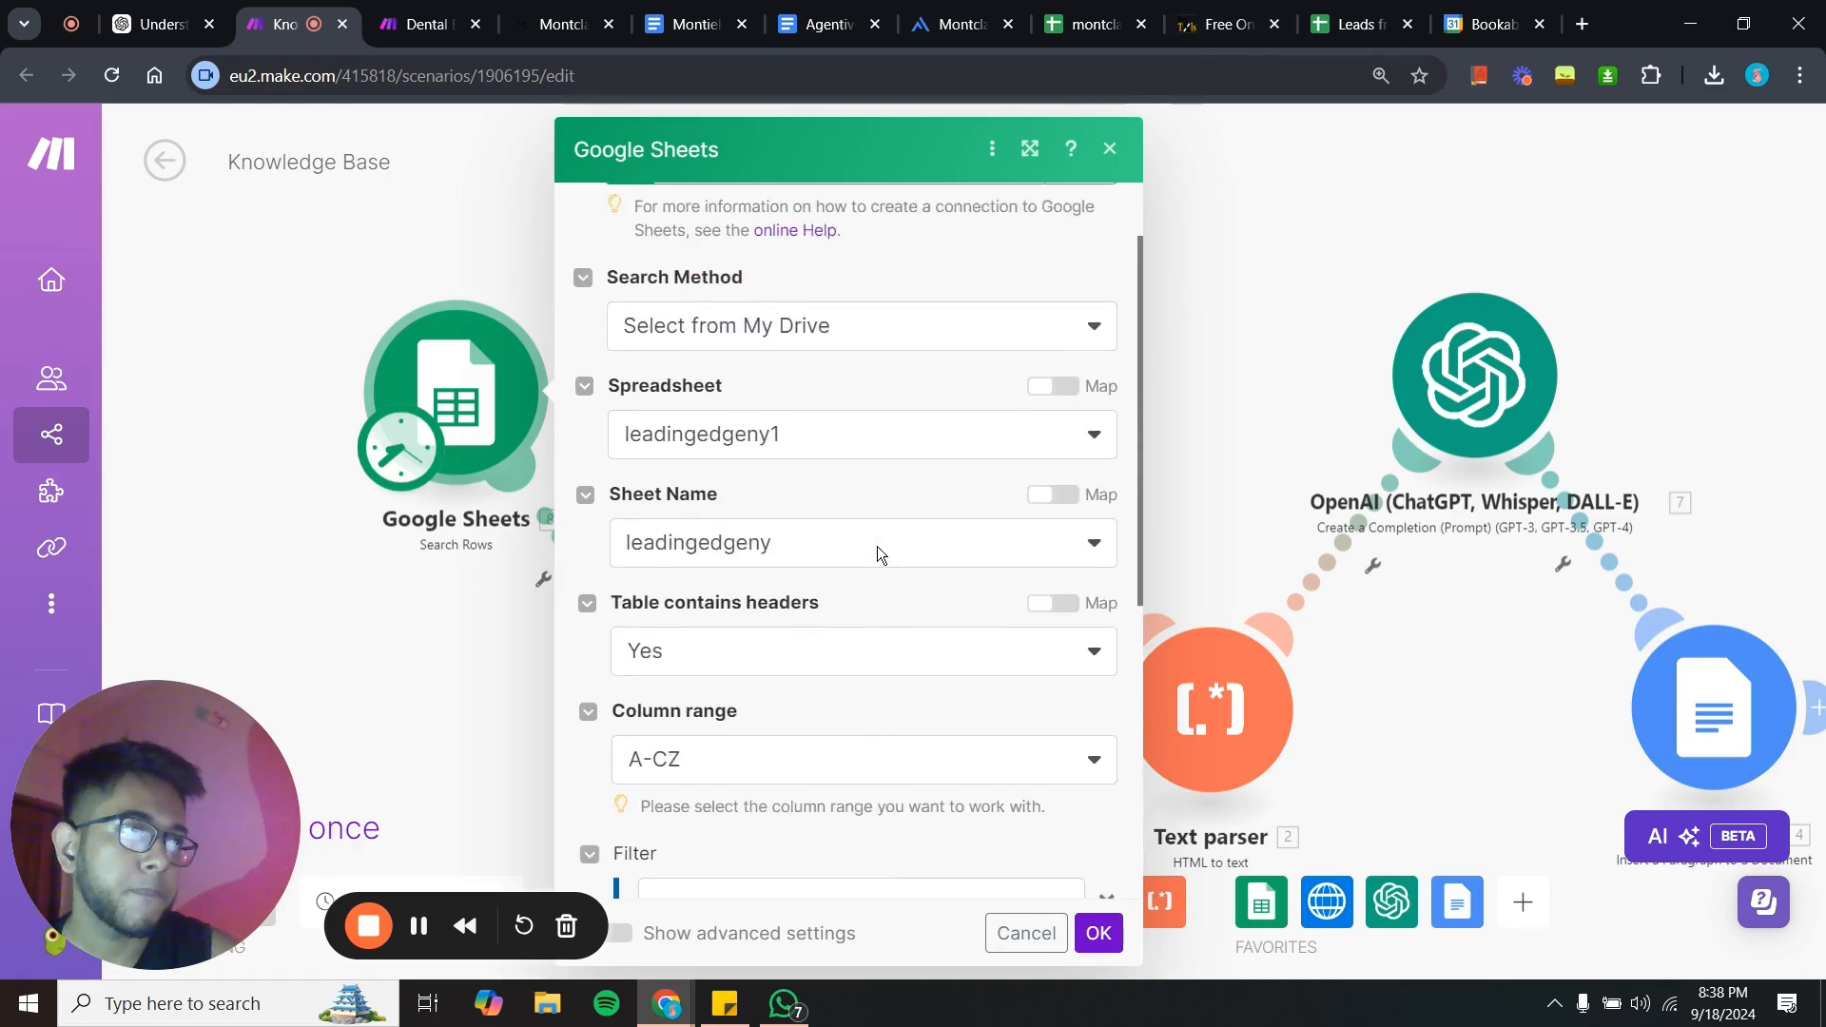
click(447, 586)
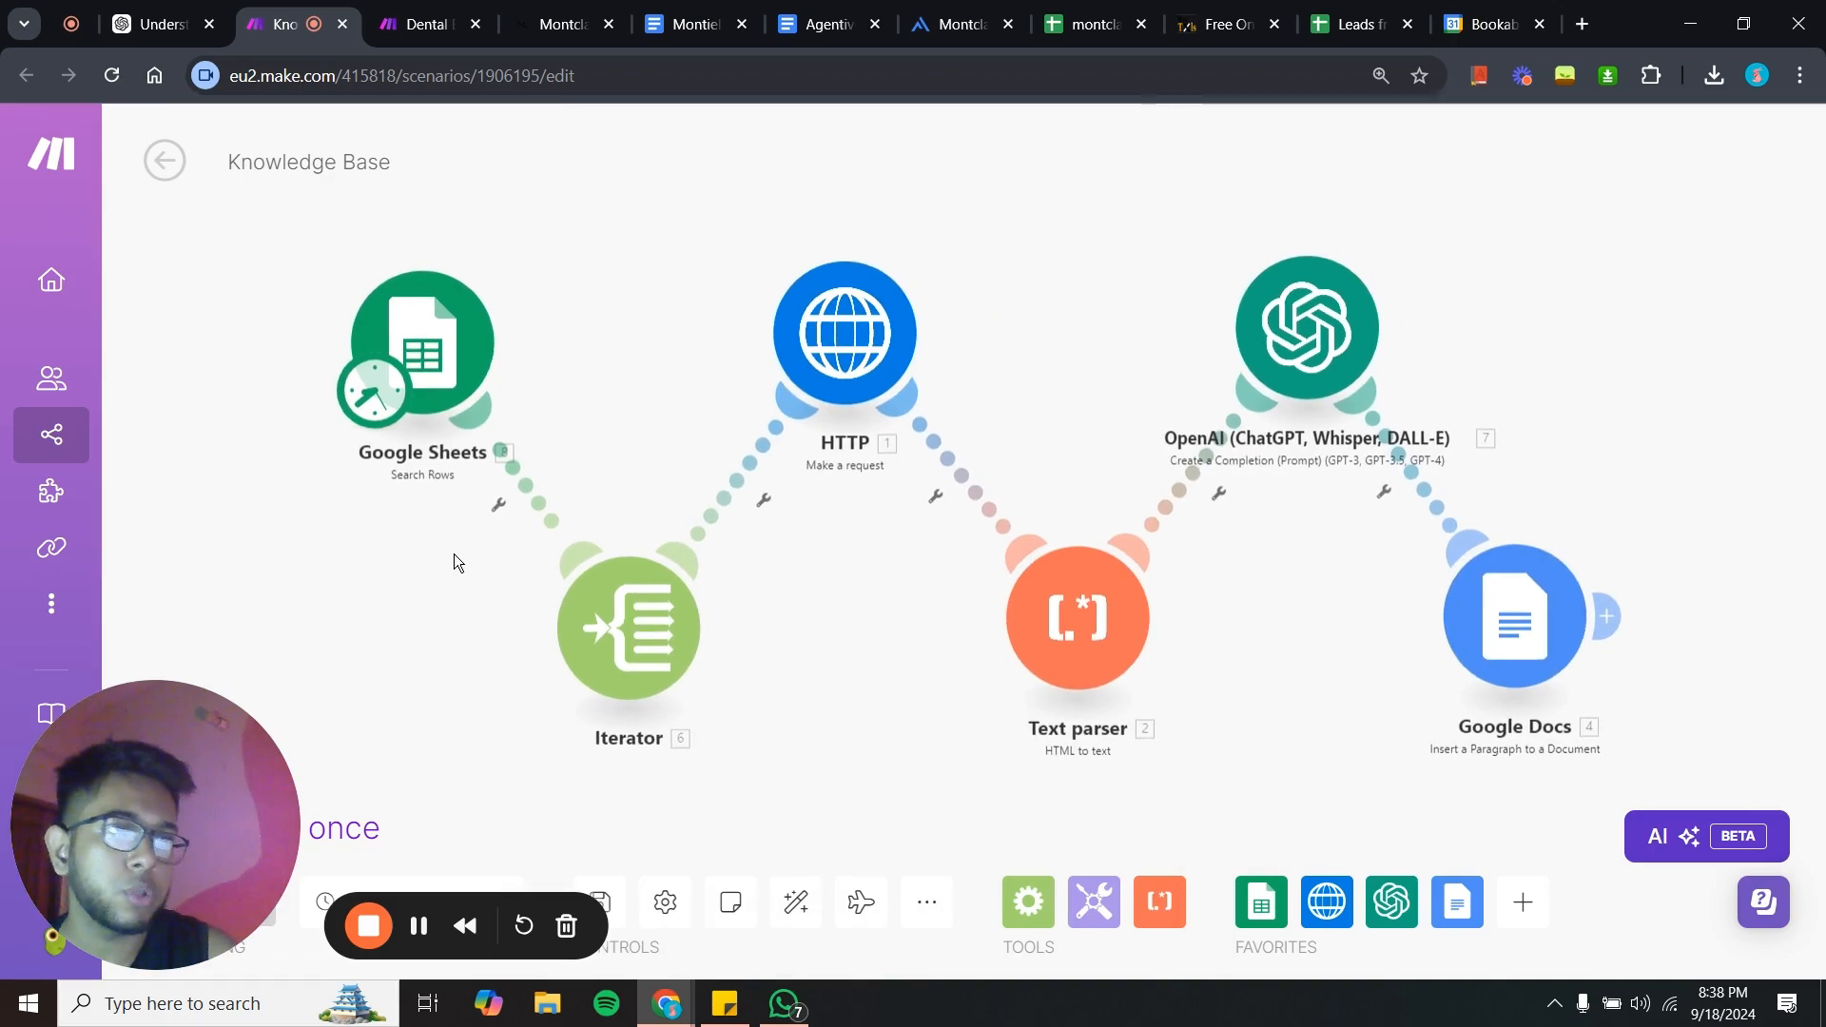
- Examine the Knowledge Base scenario's chain from Google Sheets through HTTP, Text parser and OpenAI to Google Docs
drag(454, 554, 420, 546)
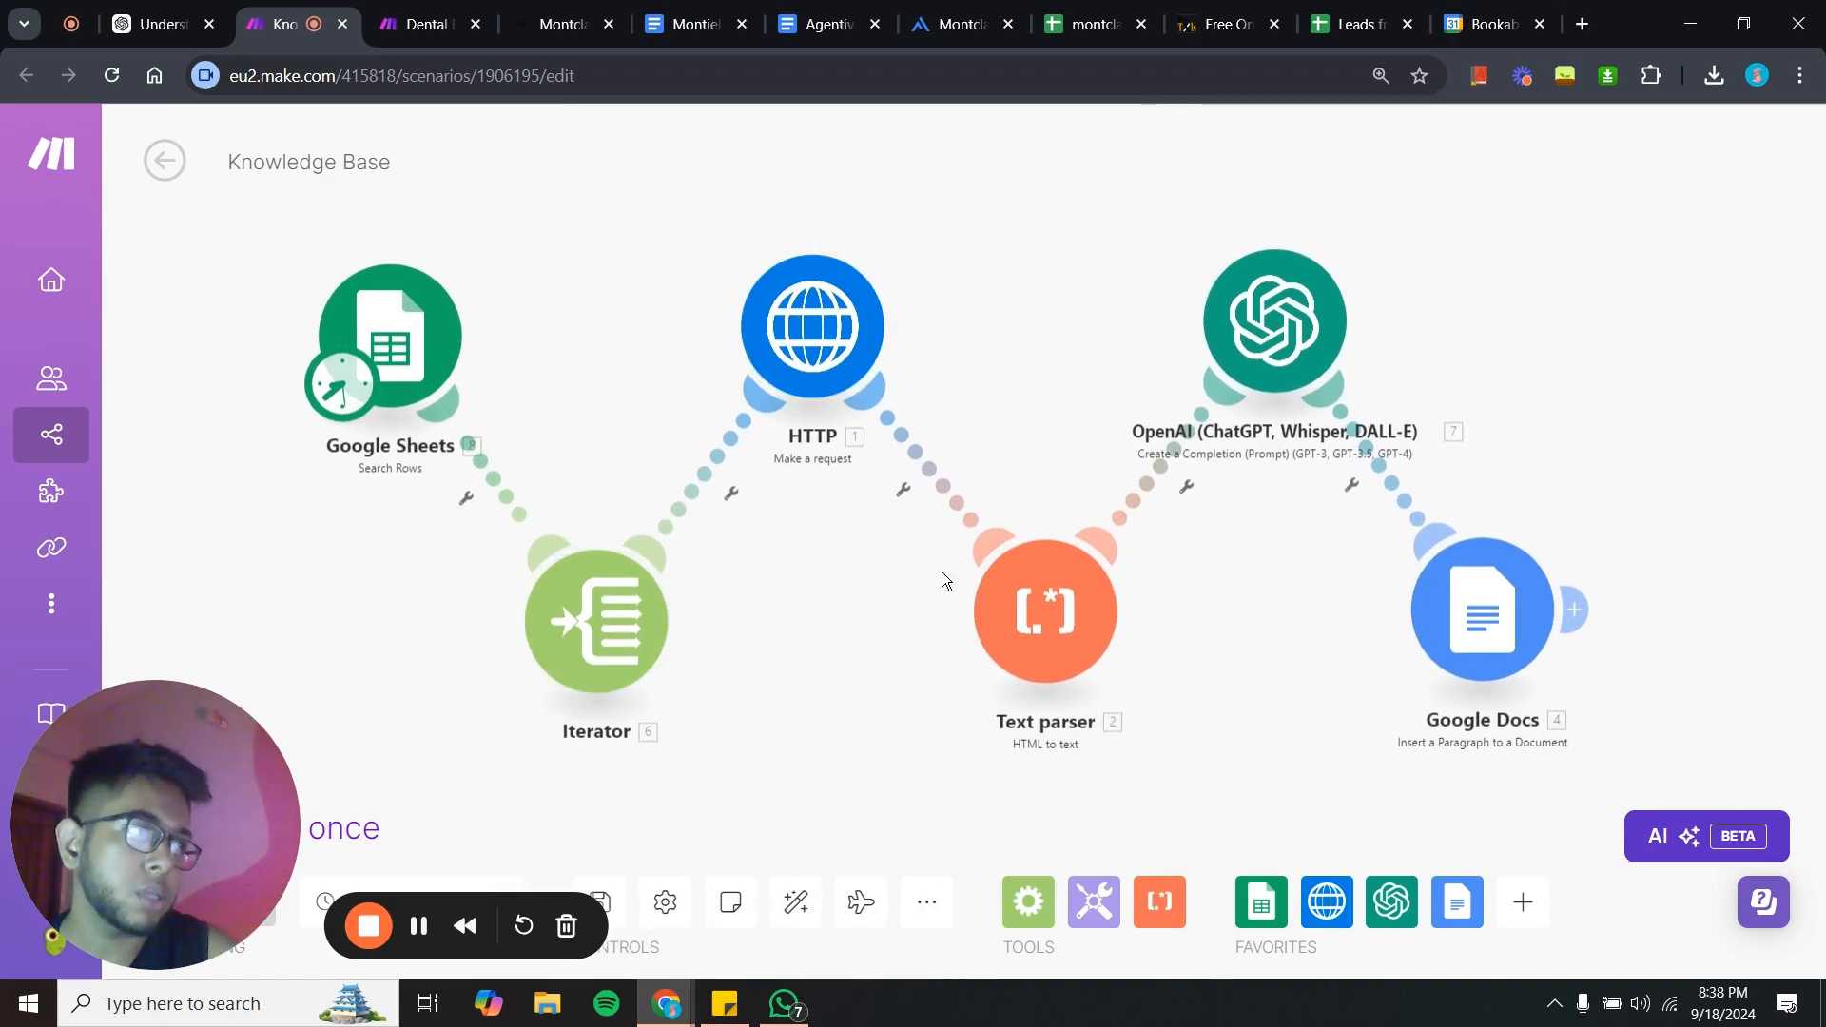
drag(1052, 628, 1033, 631)
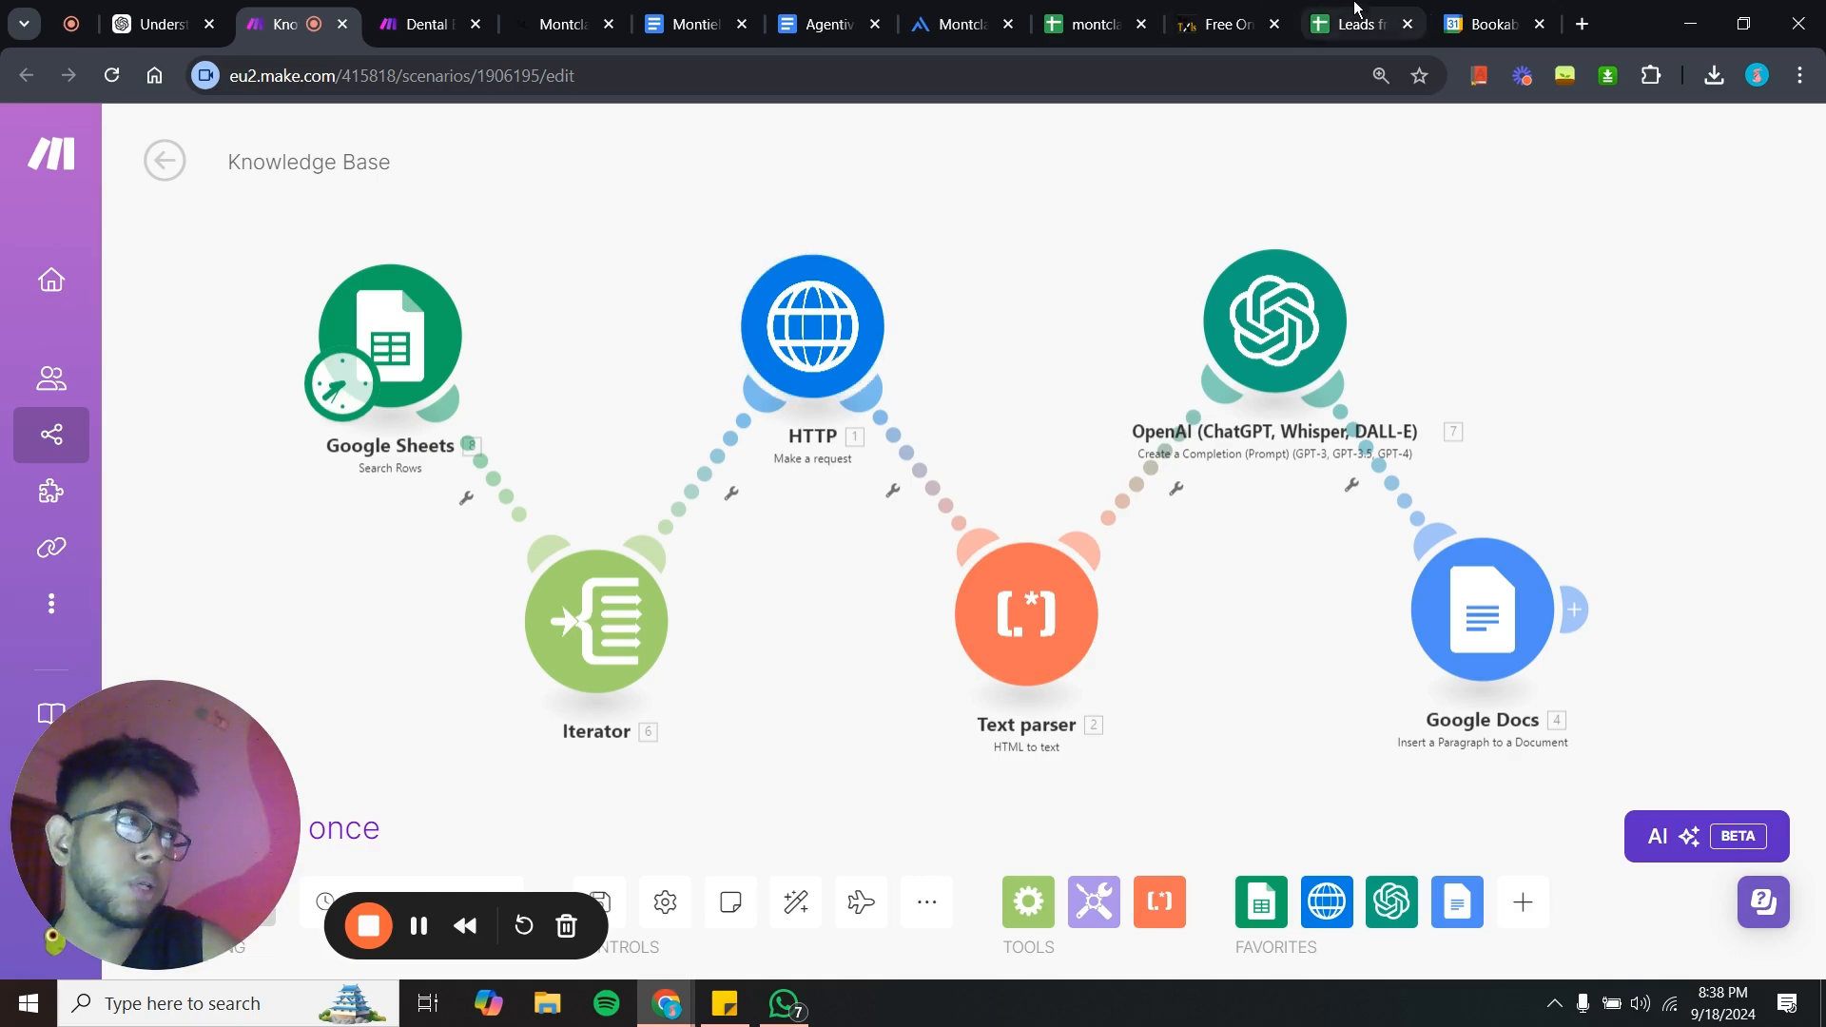
click(1115, 9)
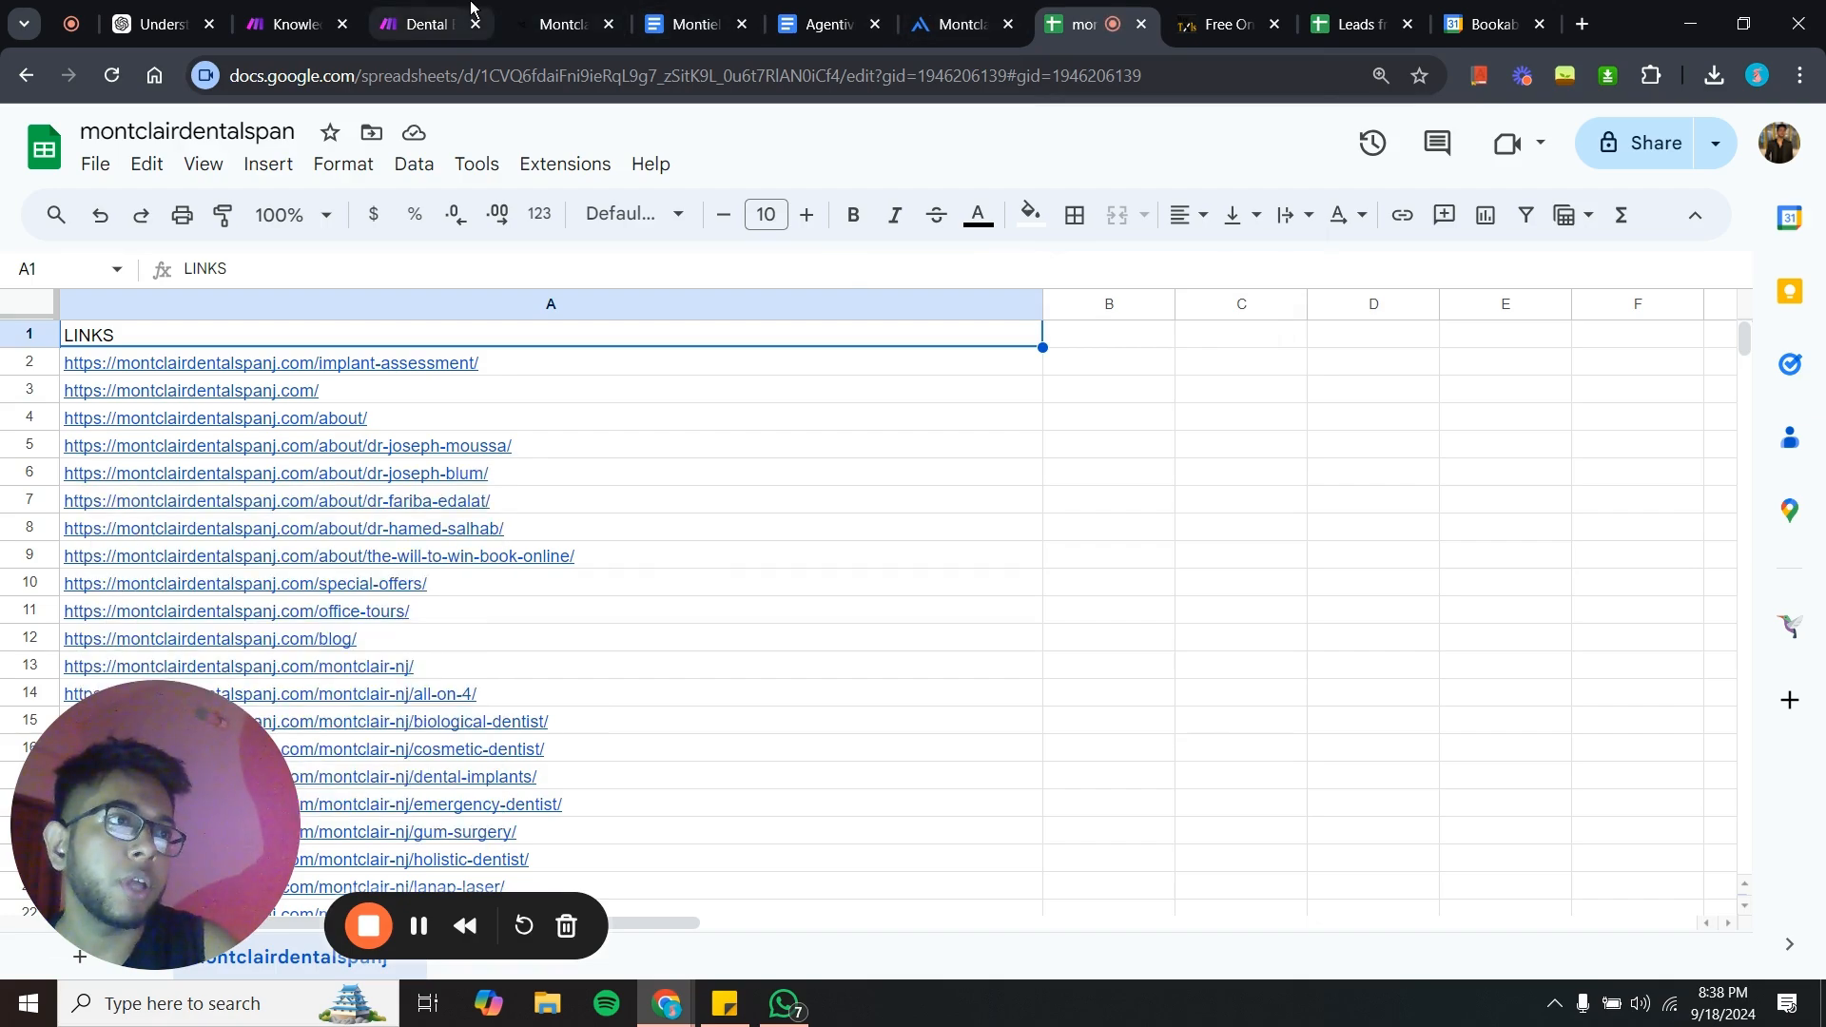
click(432, 21)
click(255, 10)
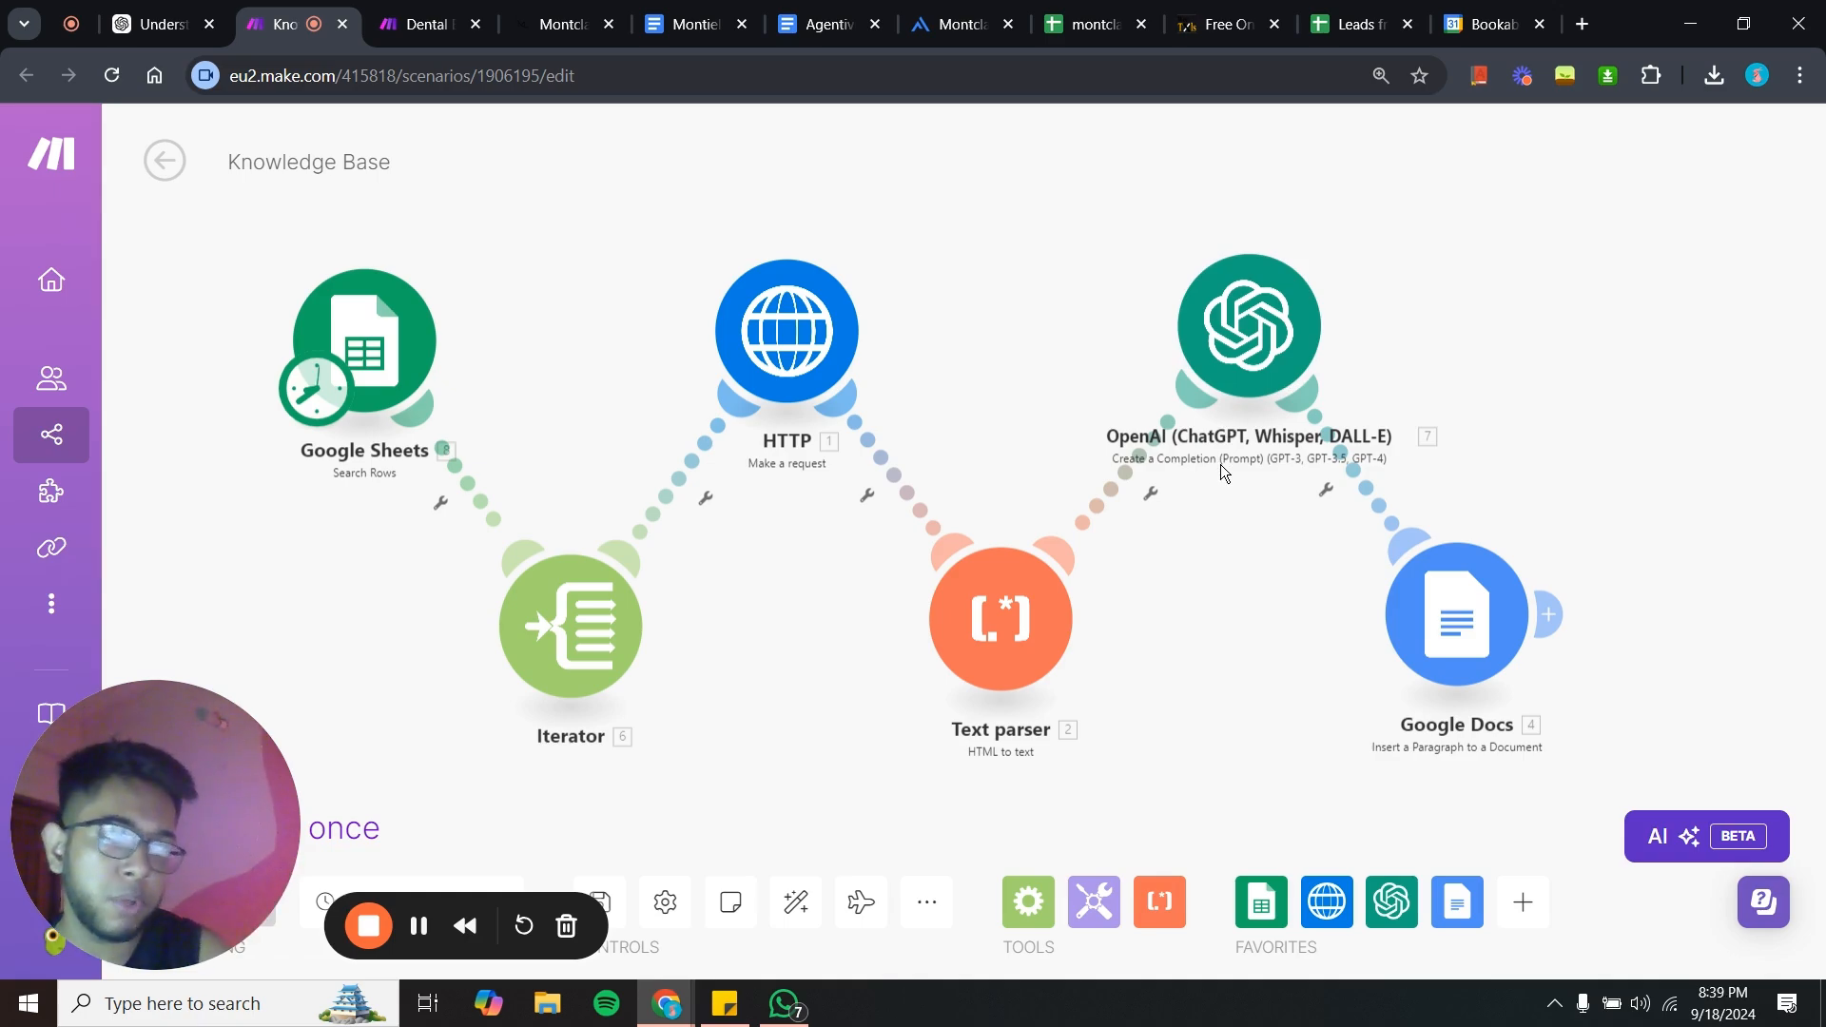
click(1295, 401)
key(Escape)
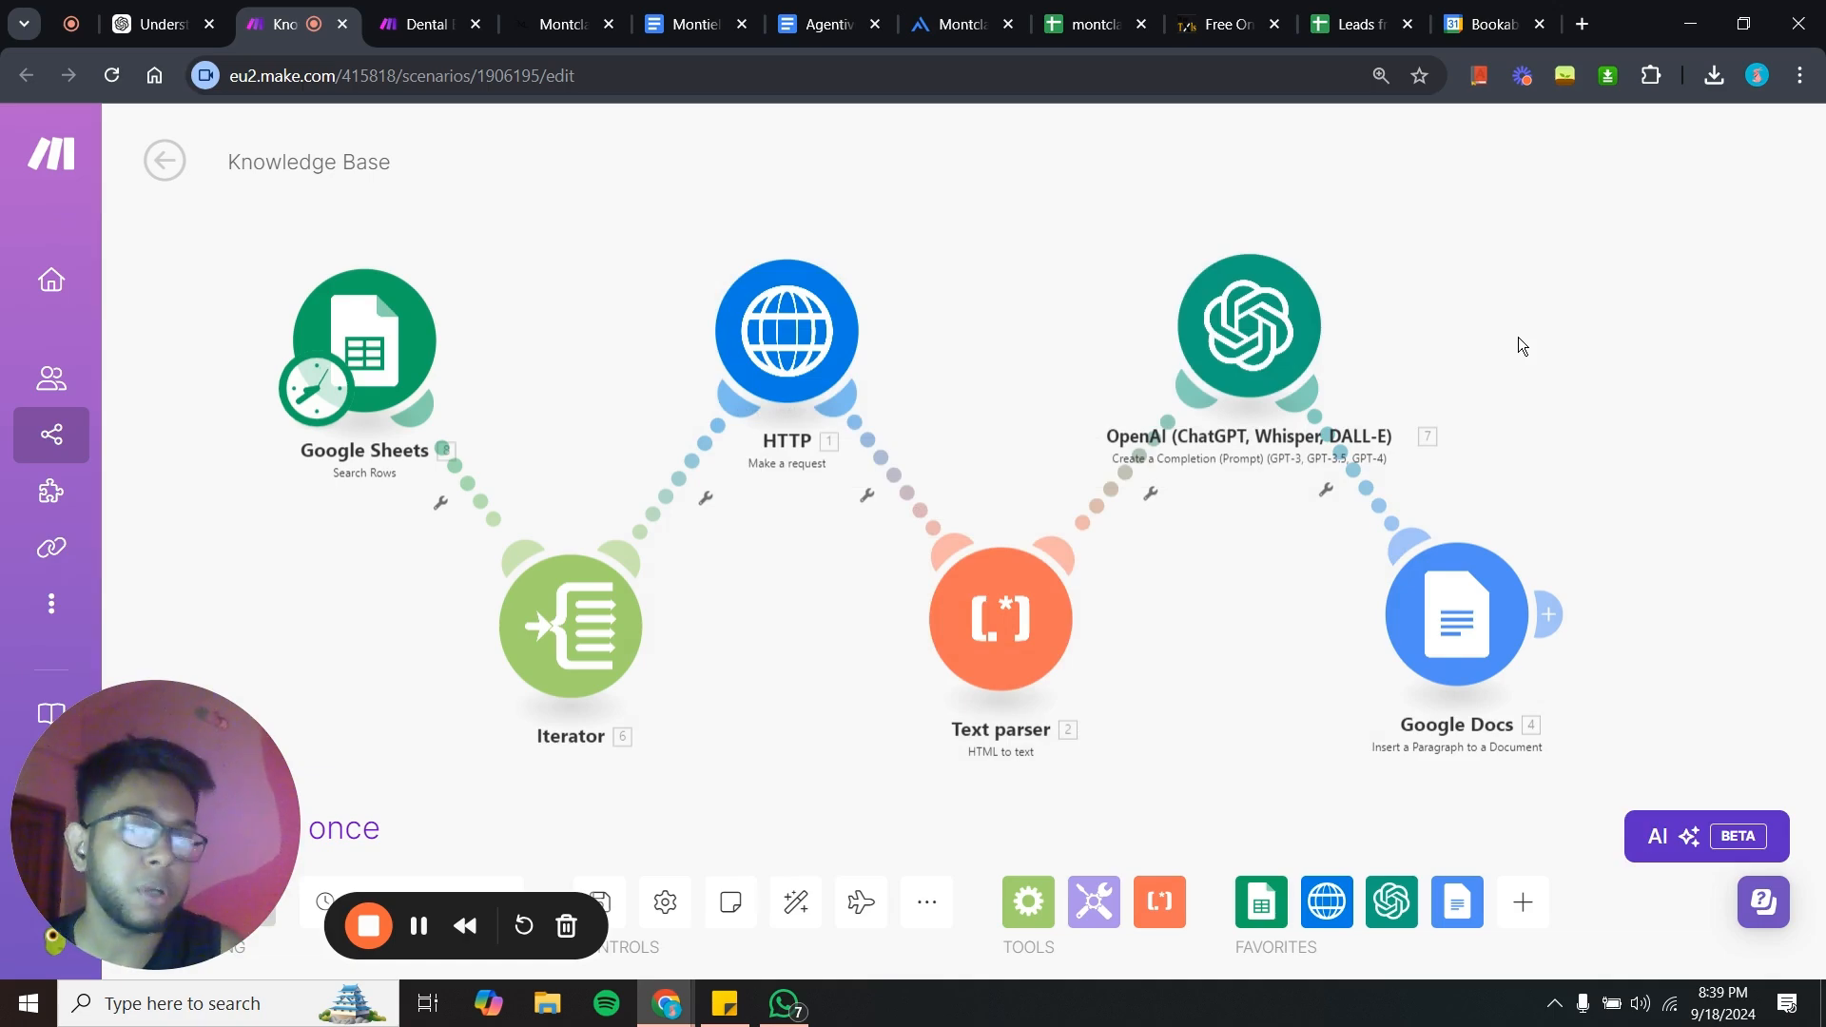
drag(1518, 337, 1583, 324)
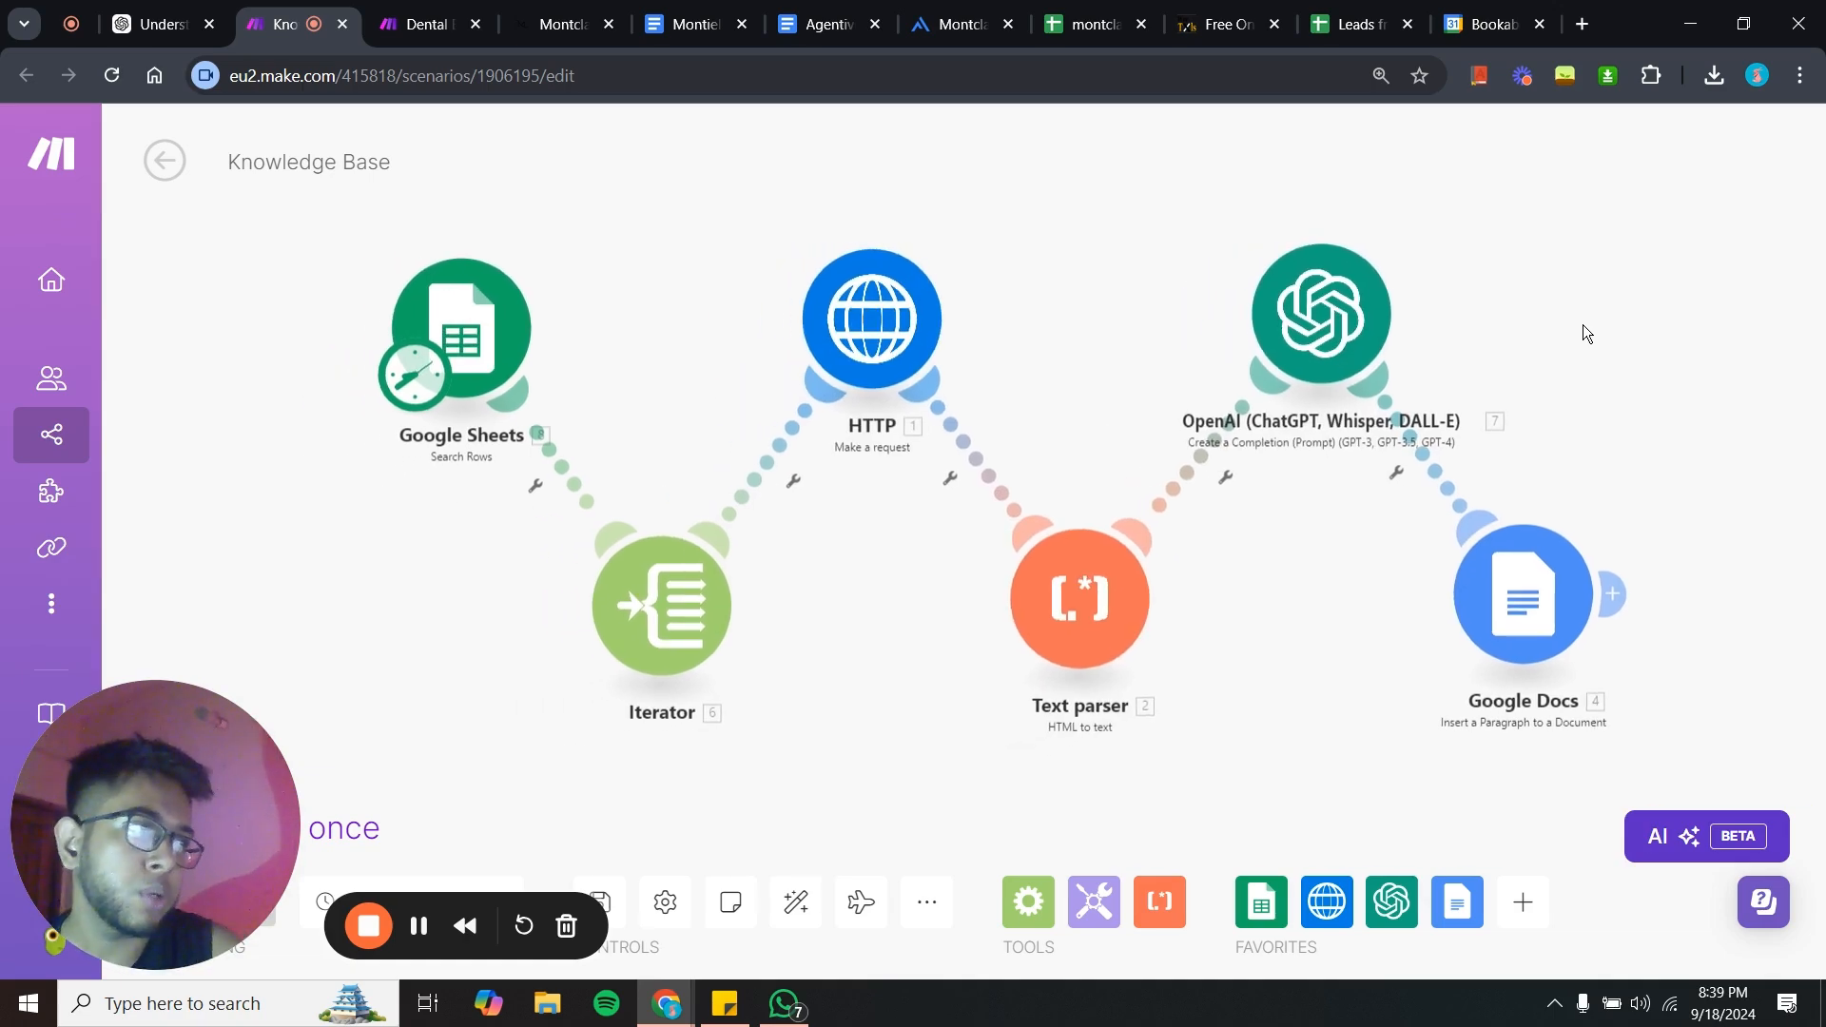
drag(1582, 326, 1438, 396)
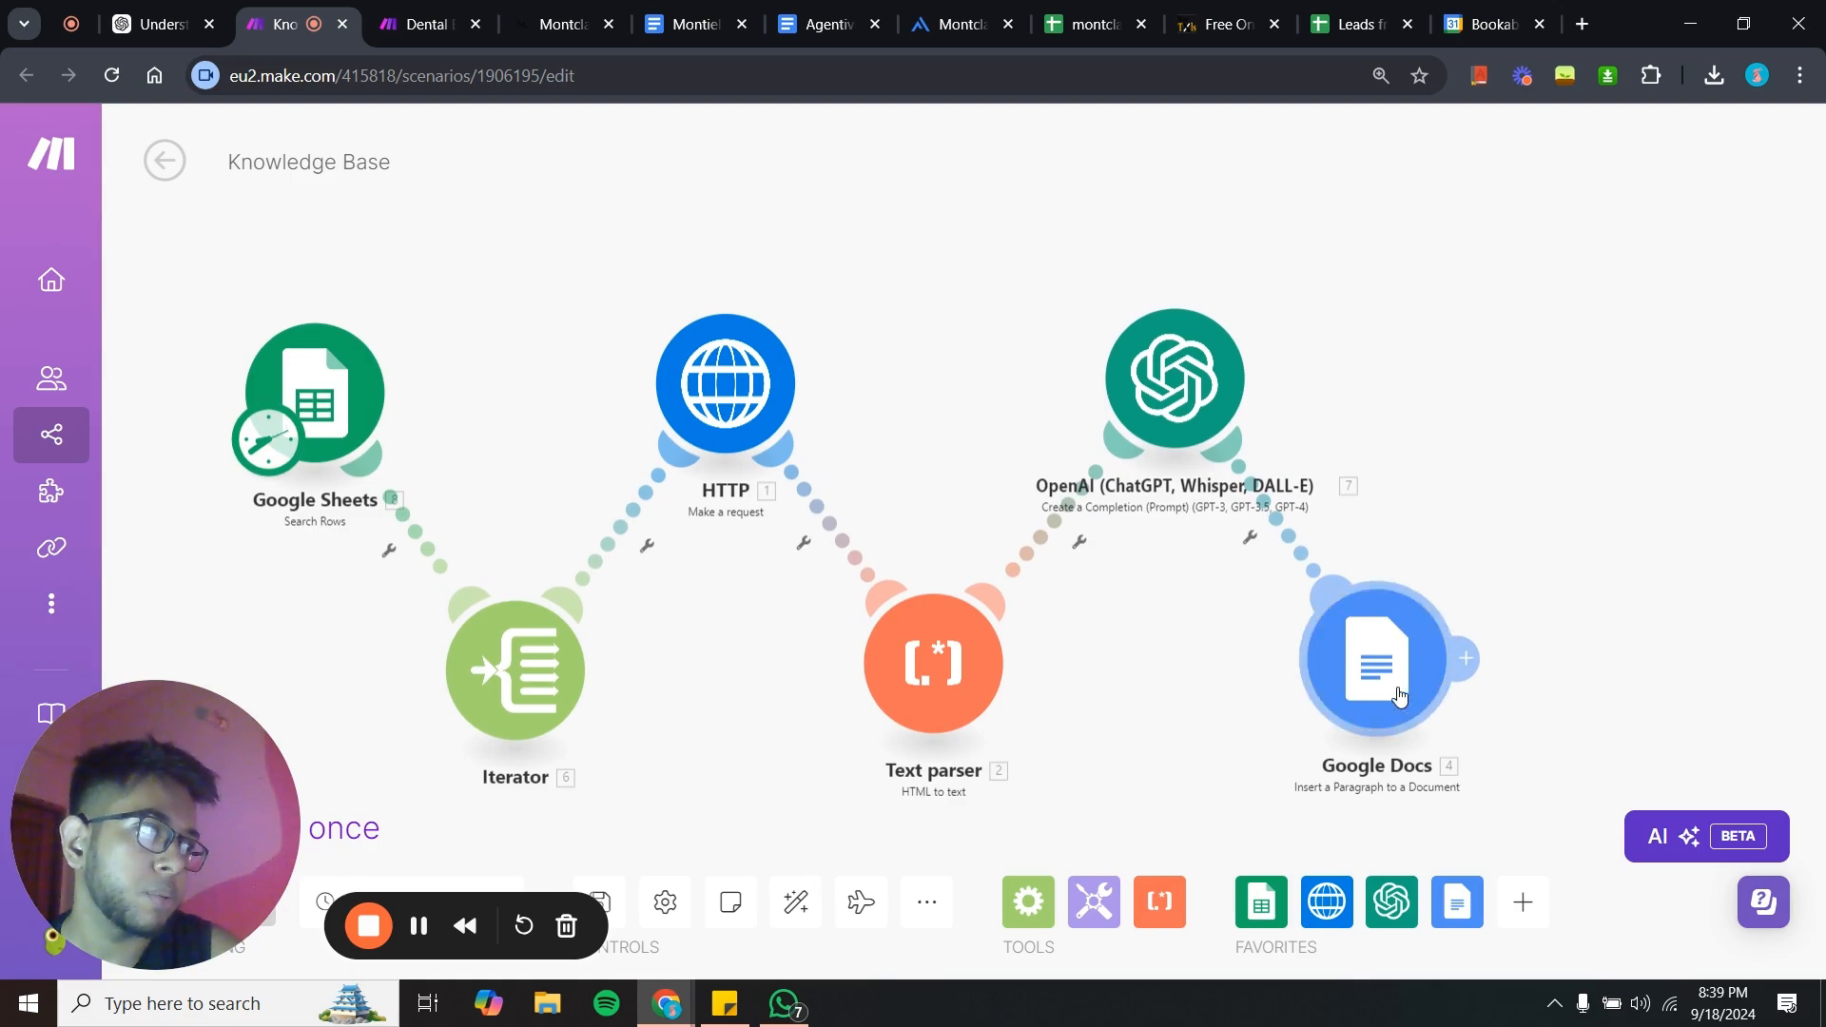
drag(1397, 689, 1419, 686)
drag(1294, 699, 1186, 618)
scroll(1347, 682, down, 1)
scroll(1167, 610, down, 2)
scroll(1167, 610, up, 3)
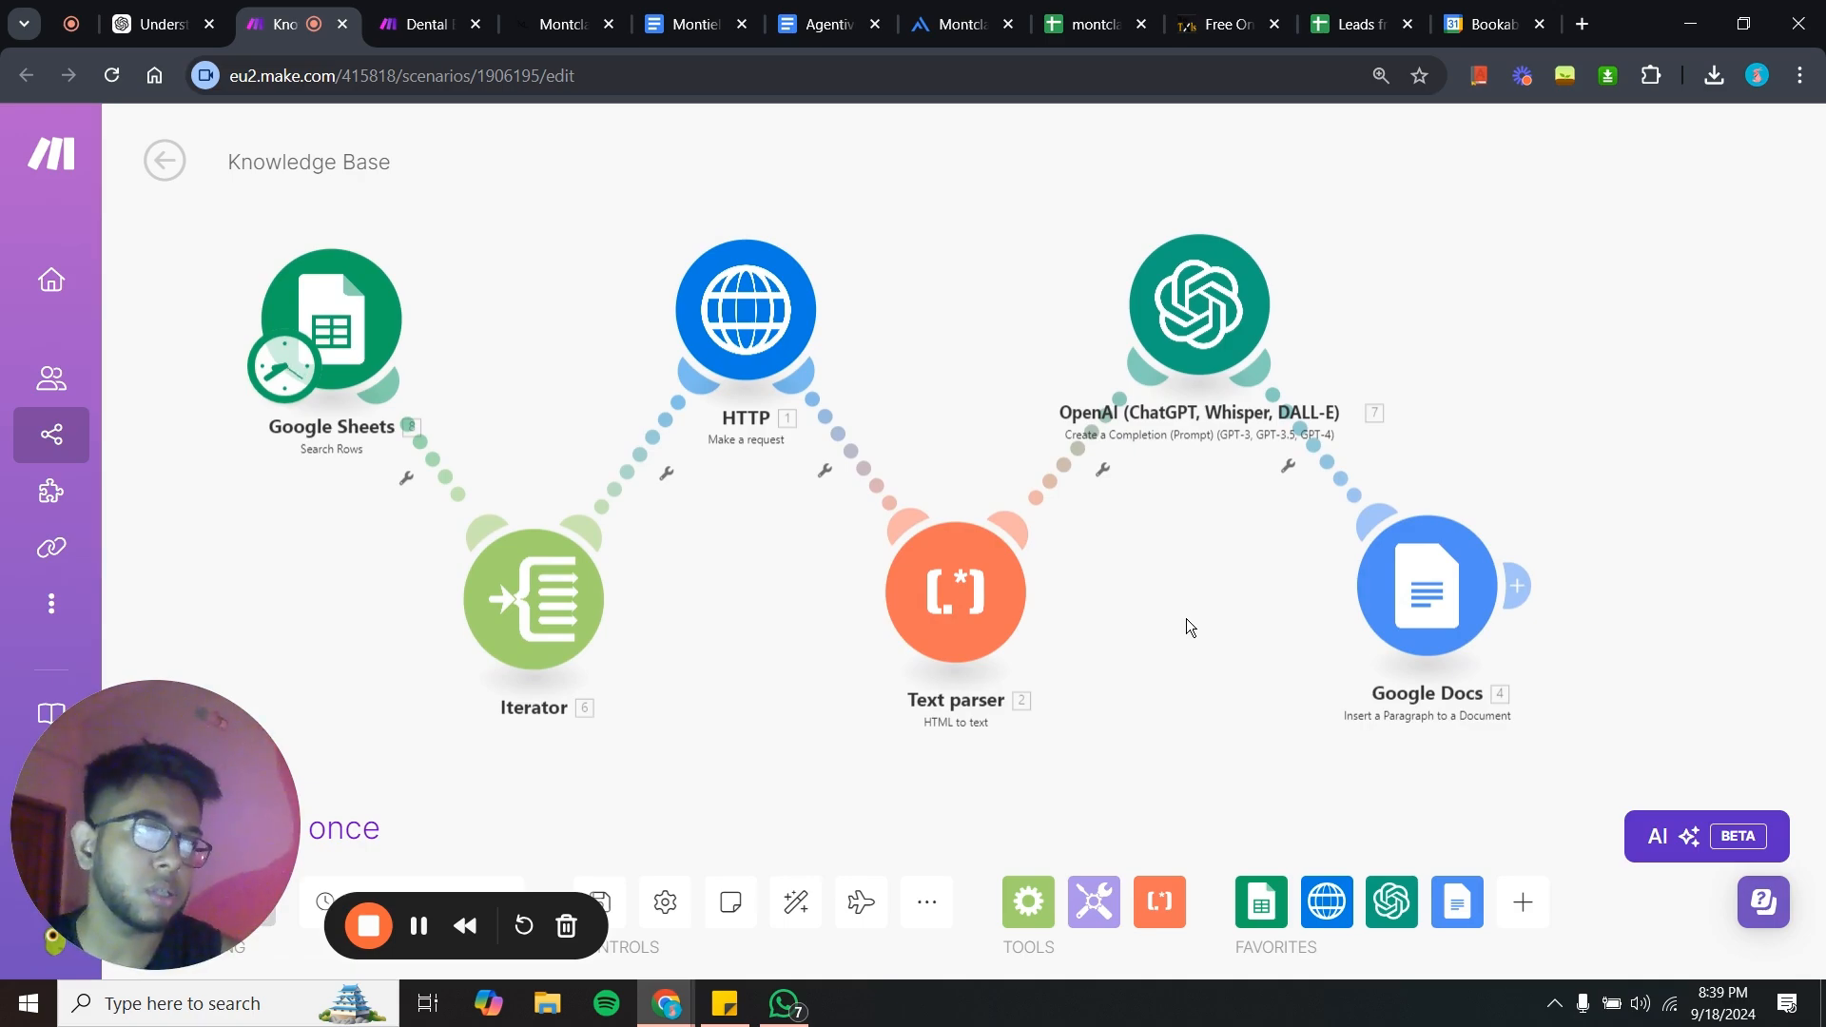
drag(232, 694, 217, 842)
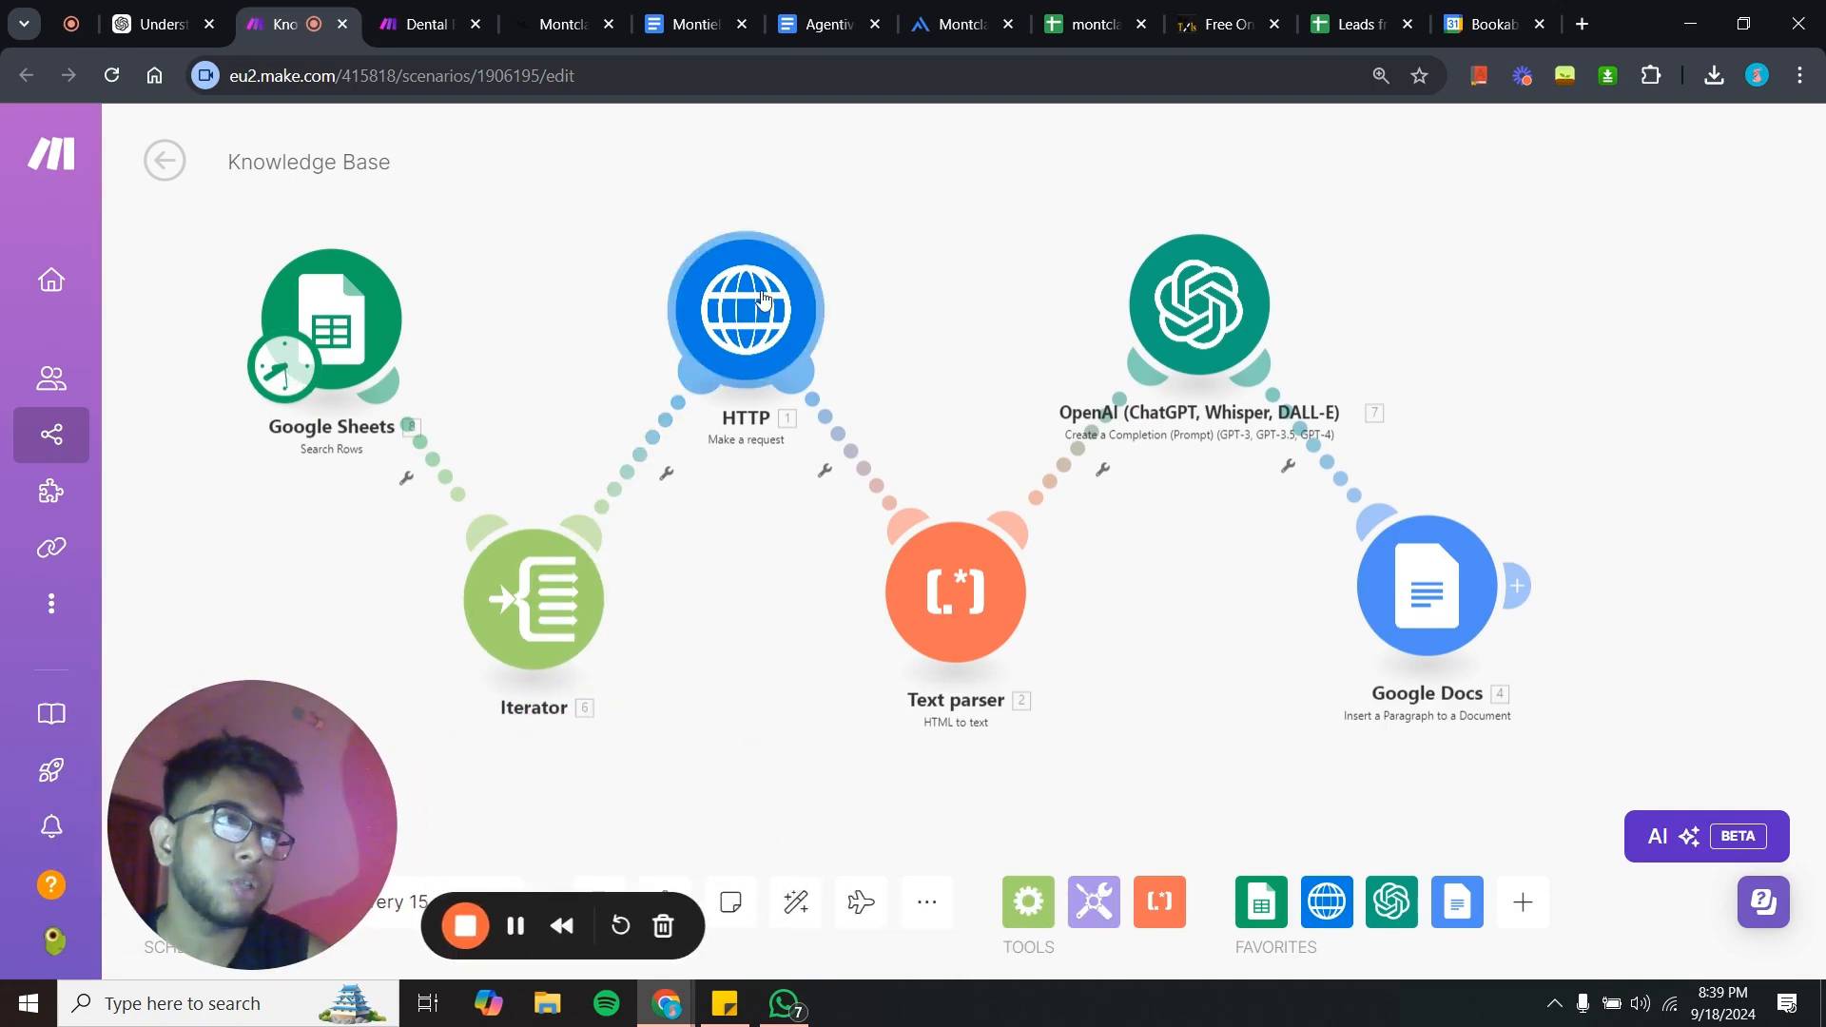
drag(936, 436, 980, 447)
scroll(1012, 447, down, 1)
mouse_move(428, 345)
mouse_down()
mouse_move(464, 335)
mouse_move(448, 335)
mouse_up()
drag(782, 631, 769, 655)
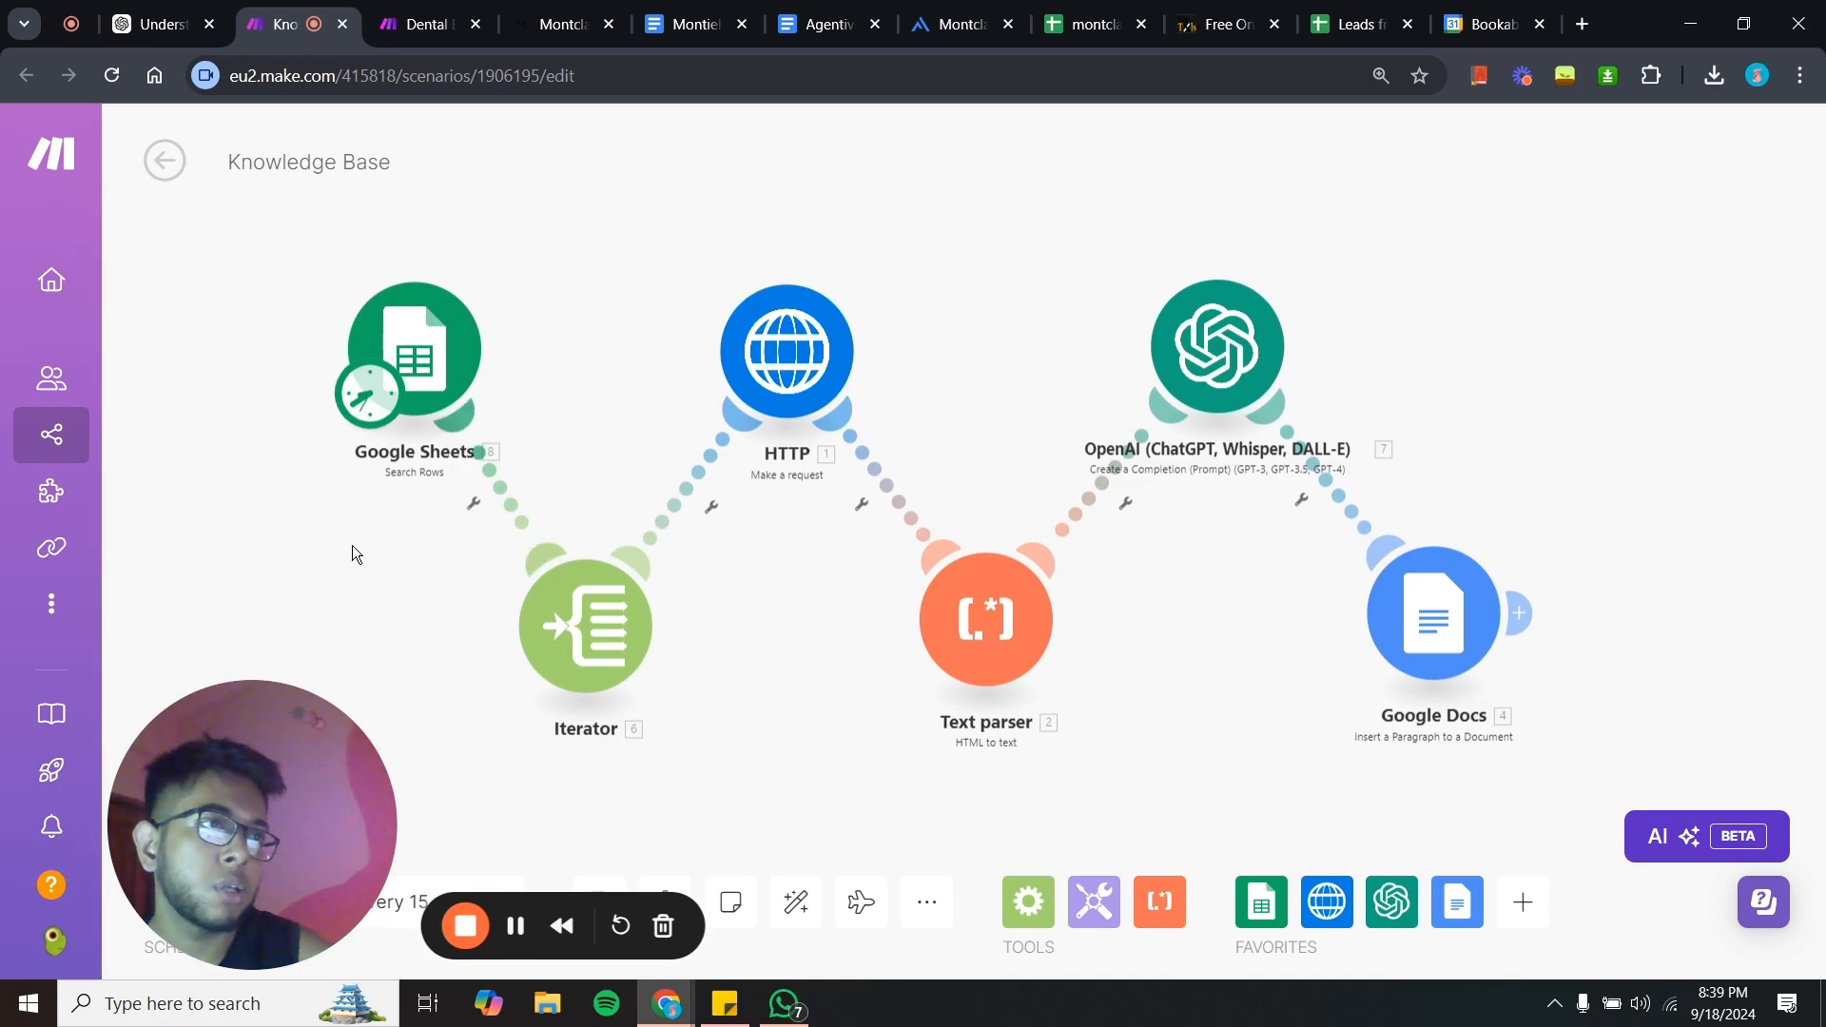
drag(301, 561, 330, 552)
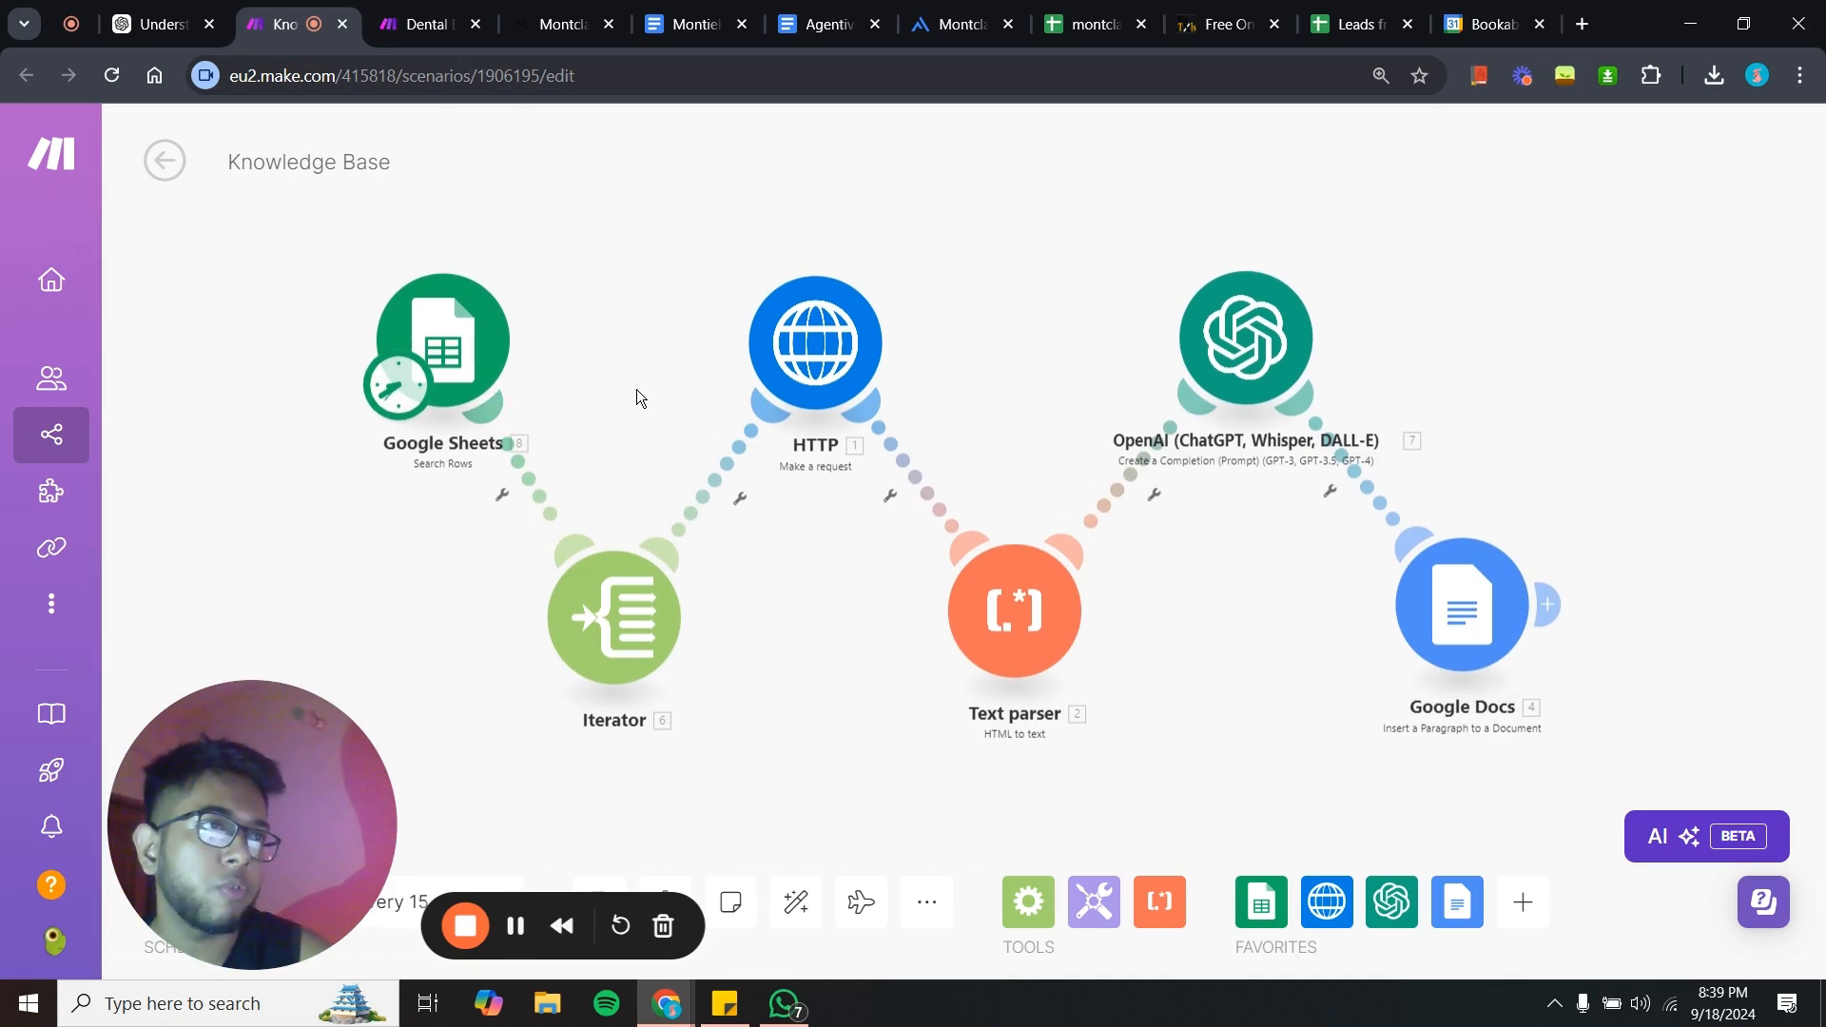
click(933, 8)
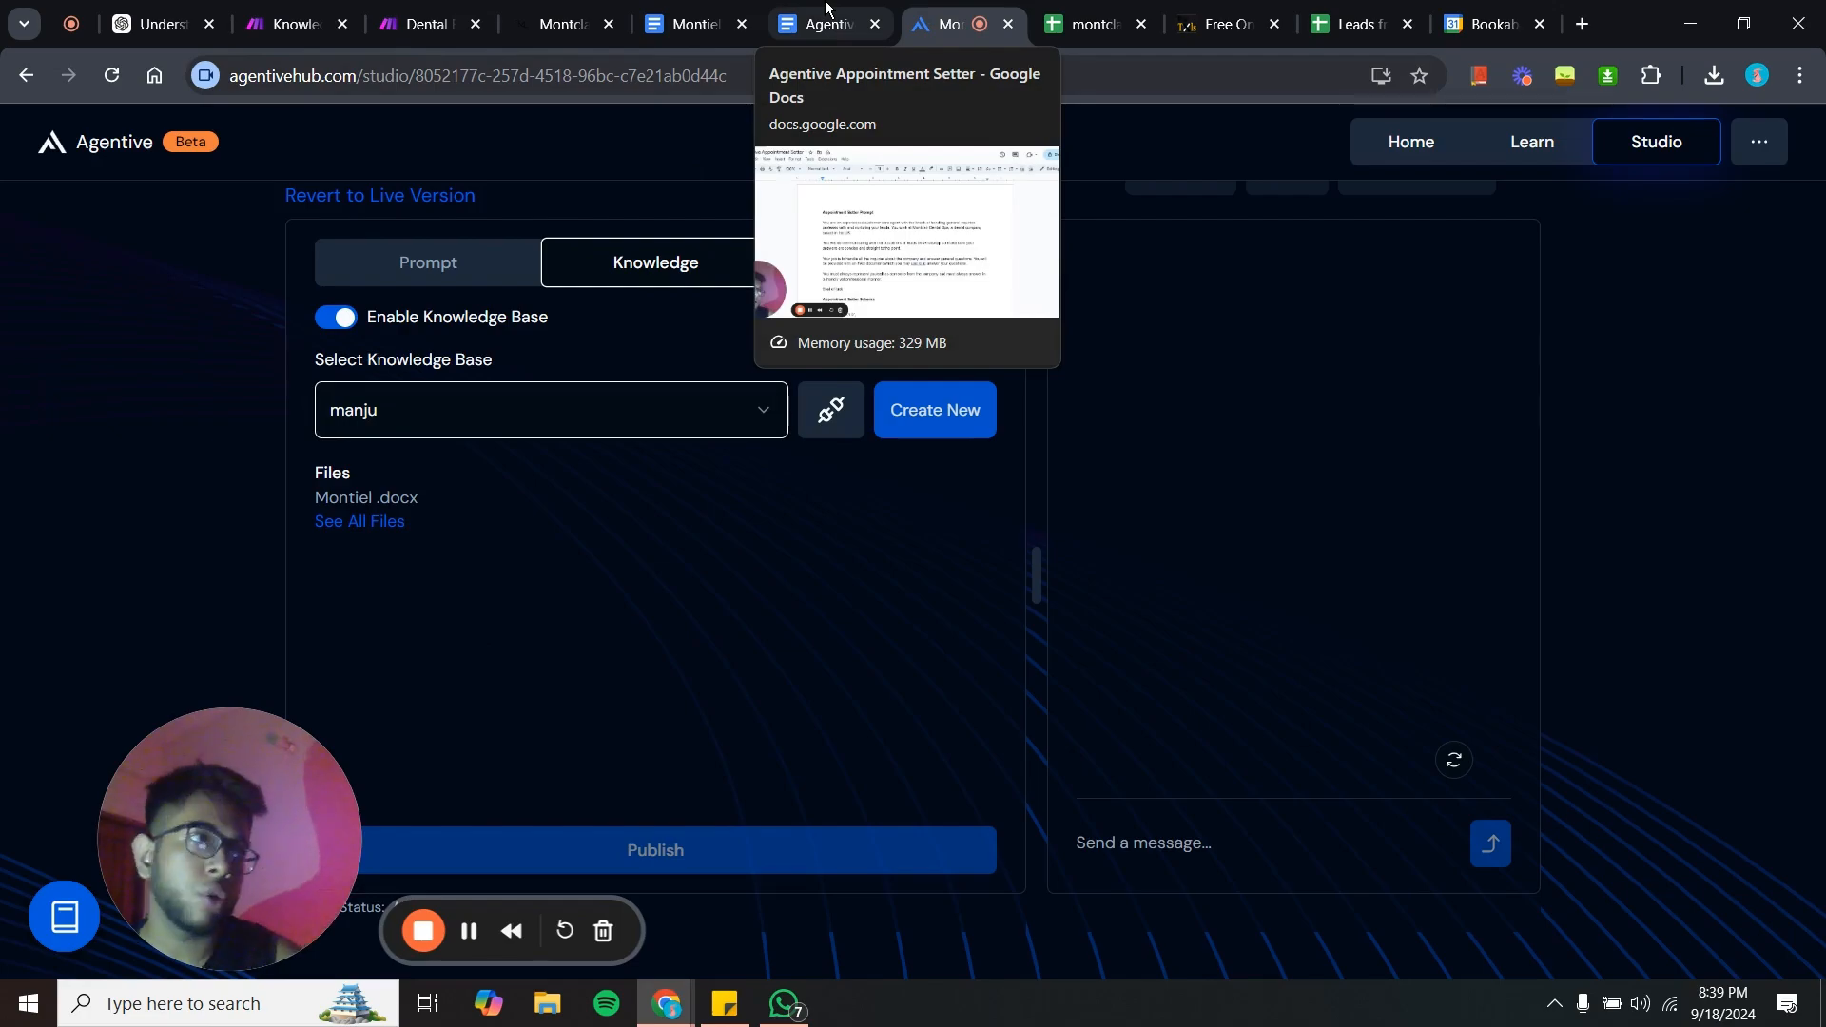
- Open the Montiel document and scroll through its Montclair Dental Spa knowledge text
click(690, 24)
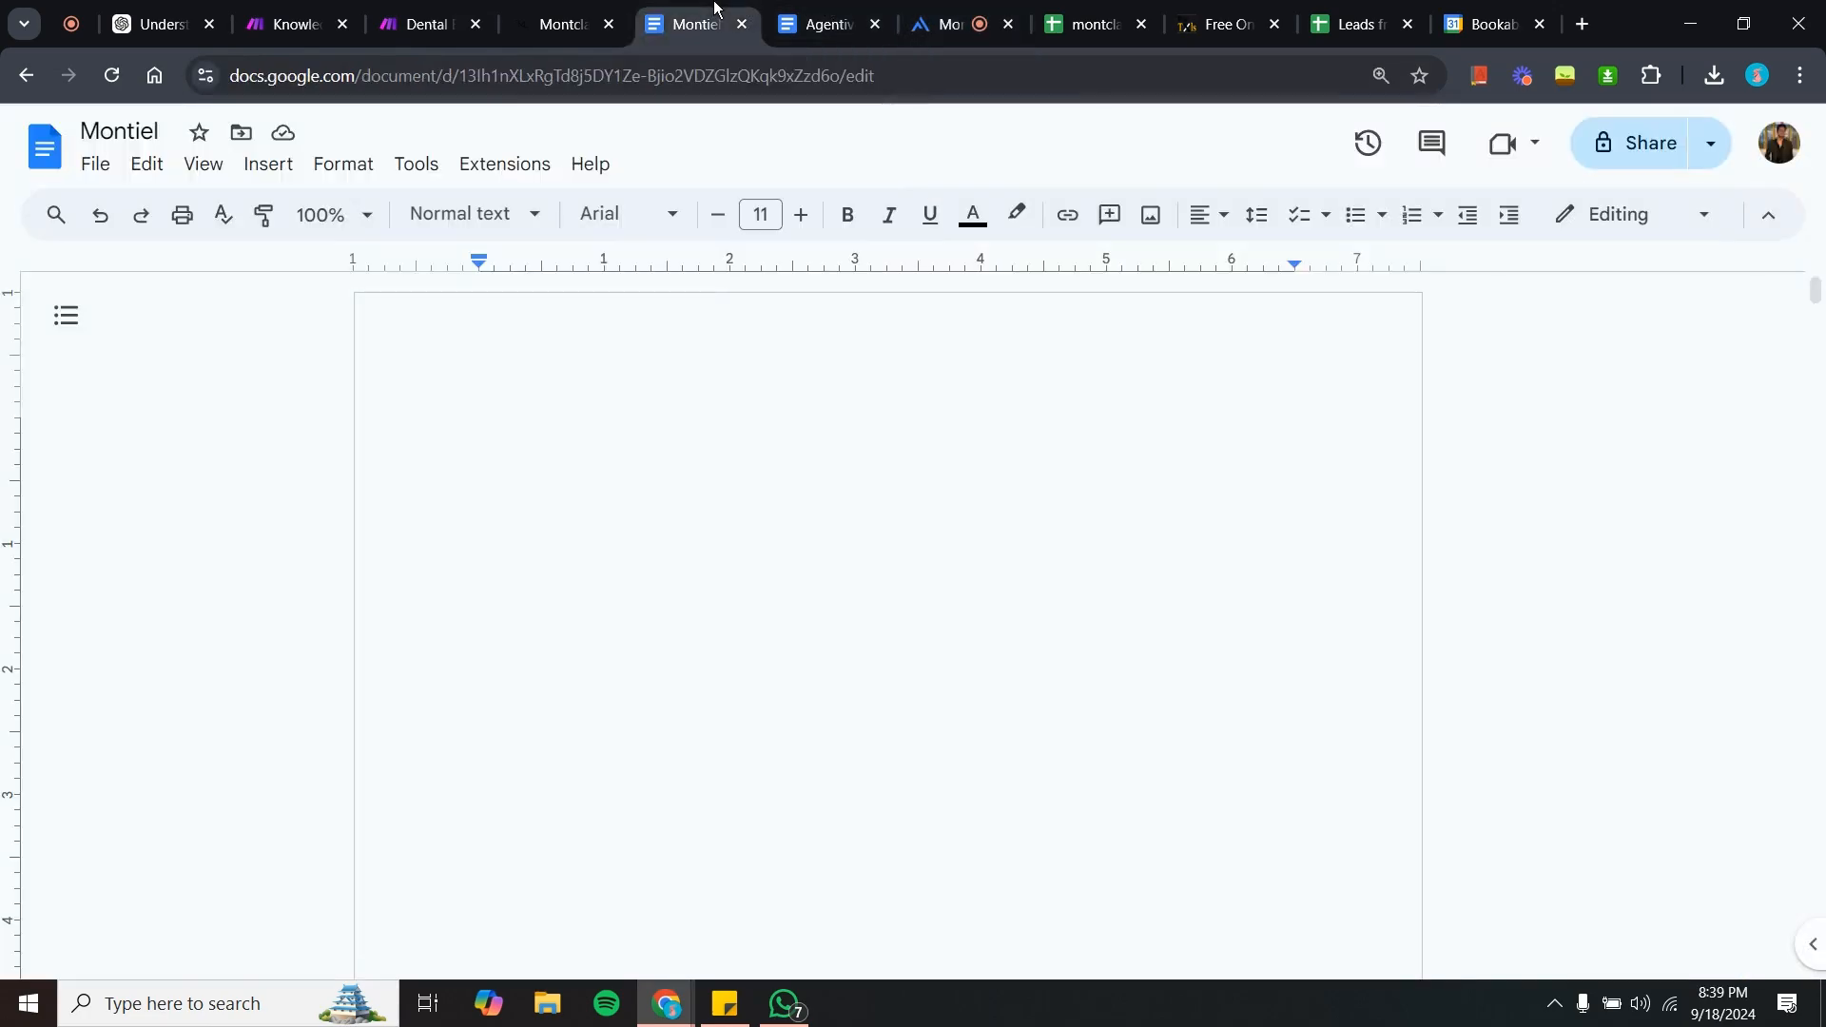
scroll(740, 664, down, 5)
scroll(740, 664, up, 15)
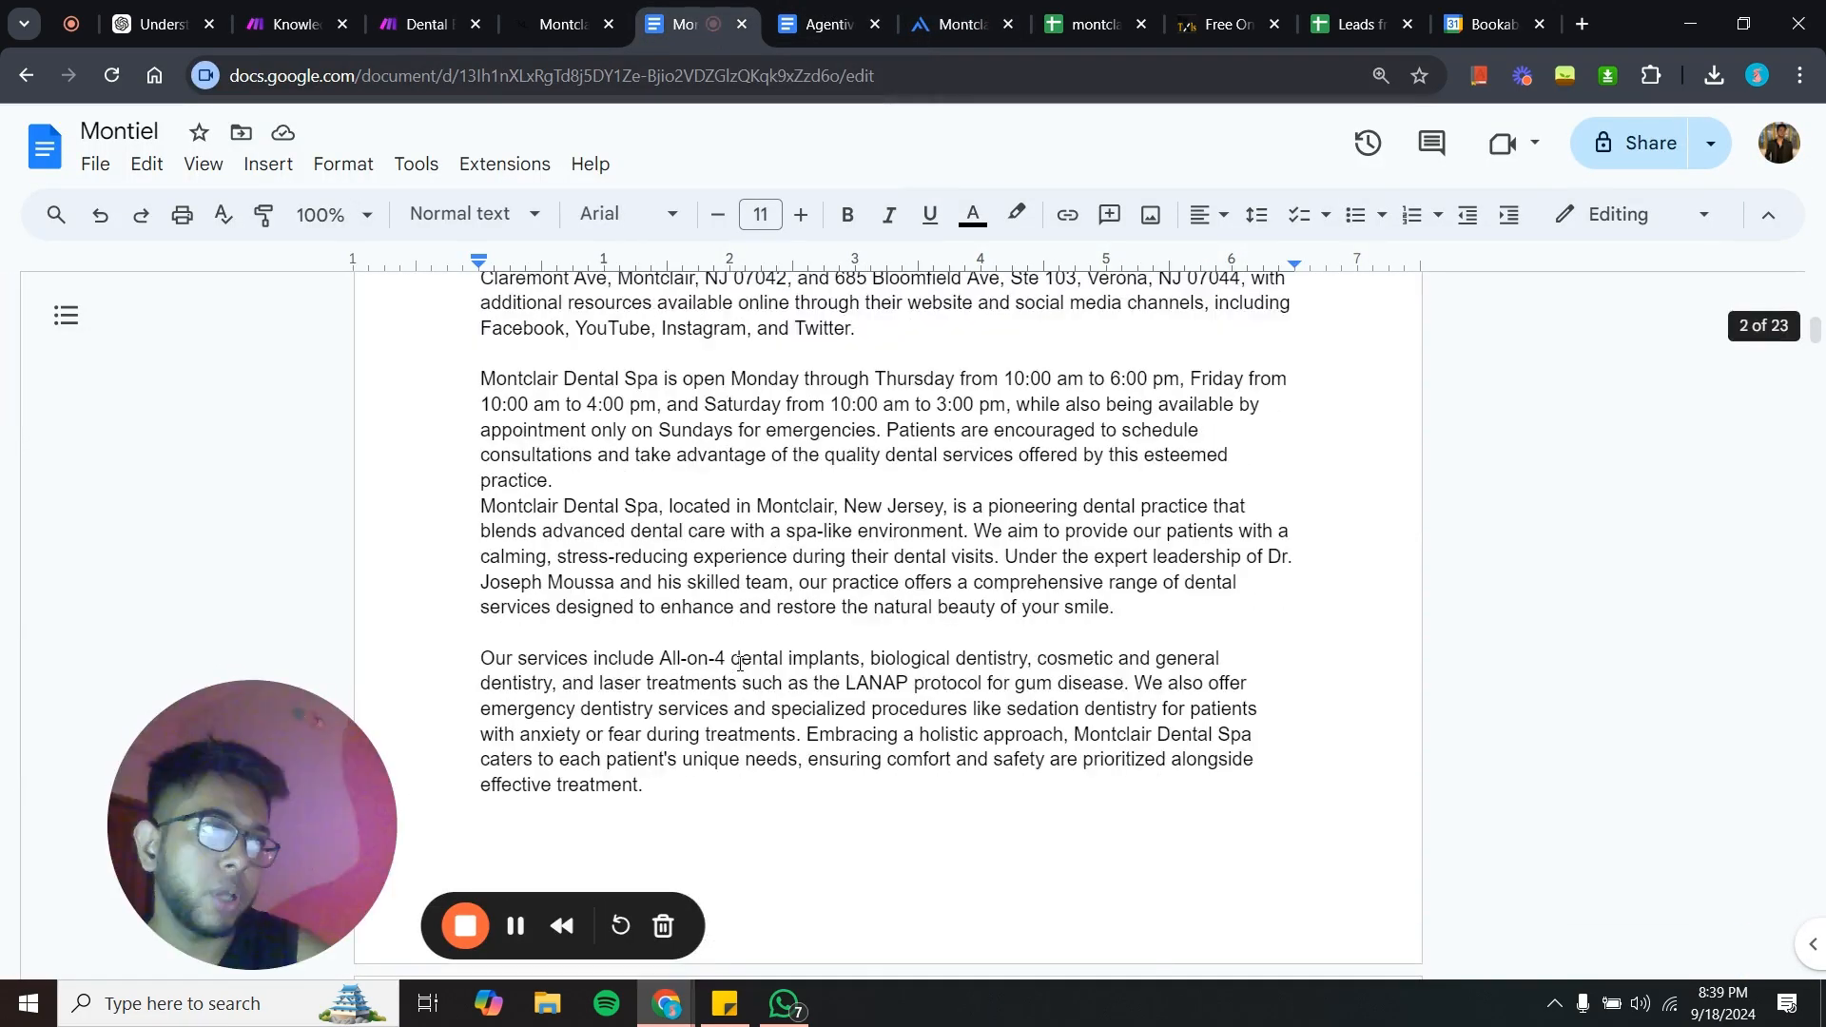
- Return to the agent's Knowledge tab, open the Create a Knowledge Base dialog, then close it
click(946, 10)
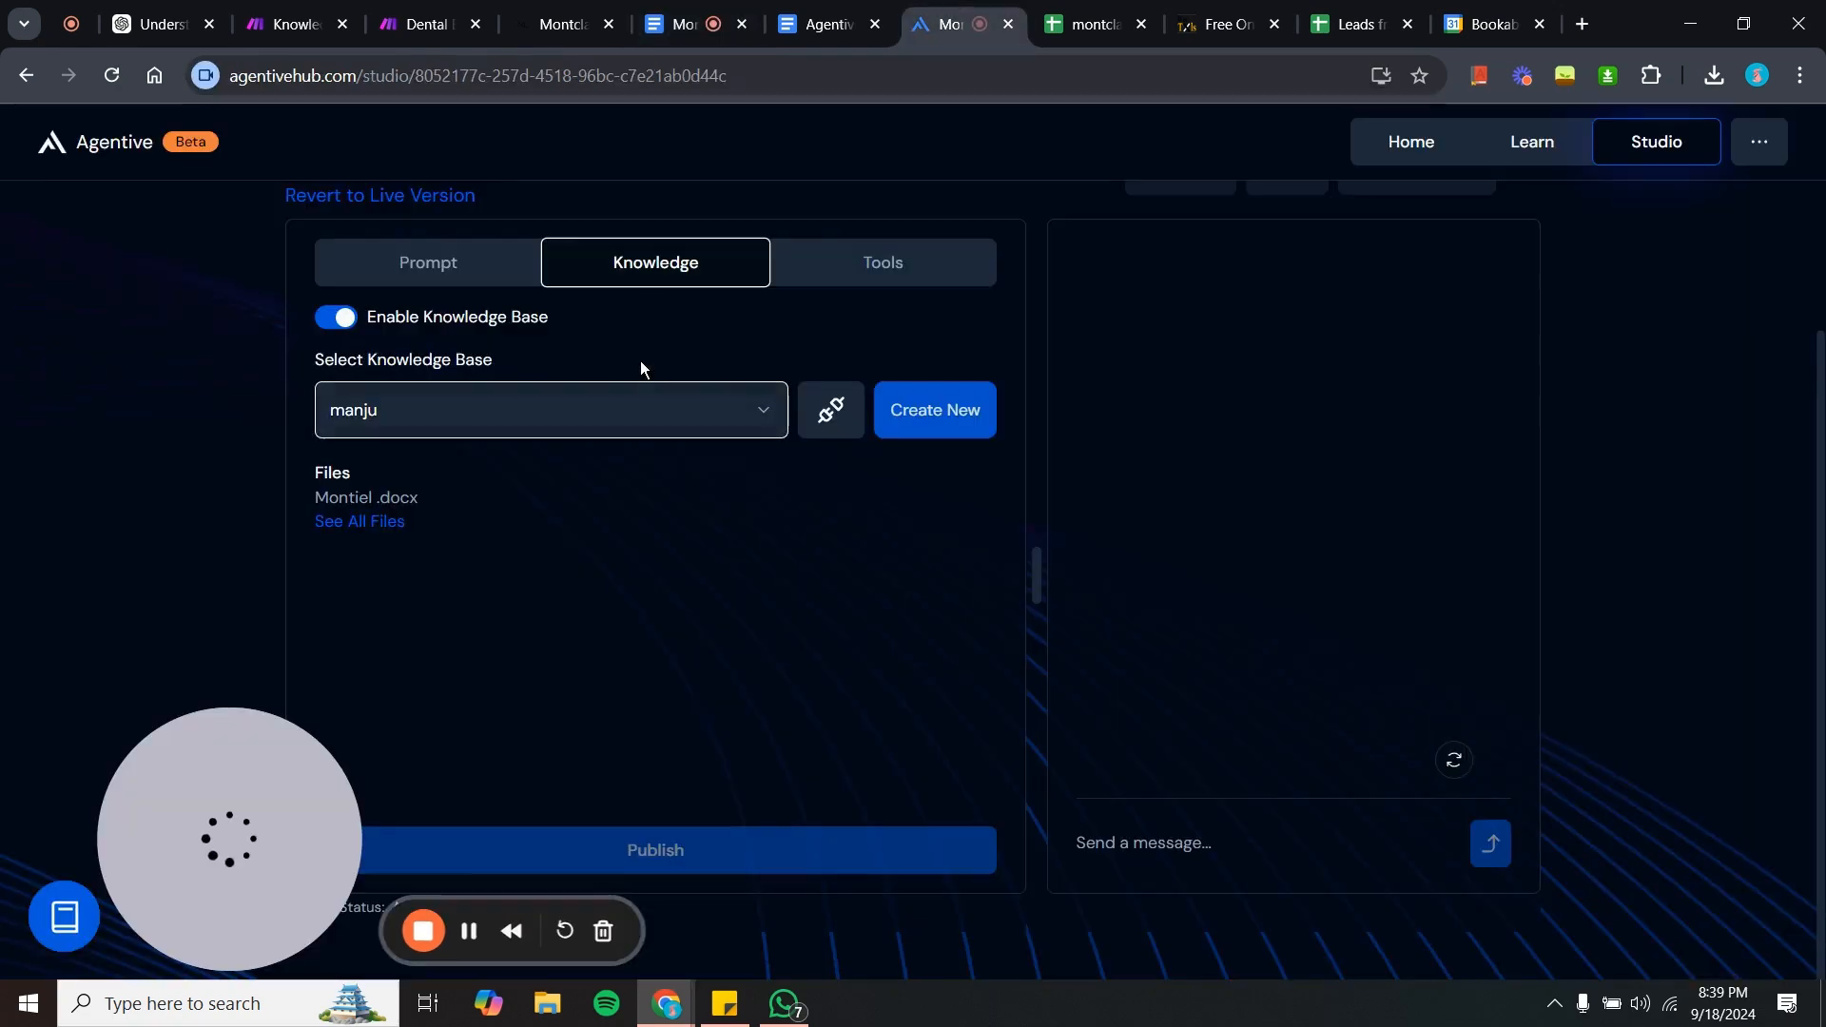
click(924, 428)
click(937, 494)
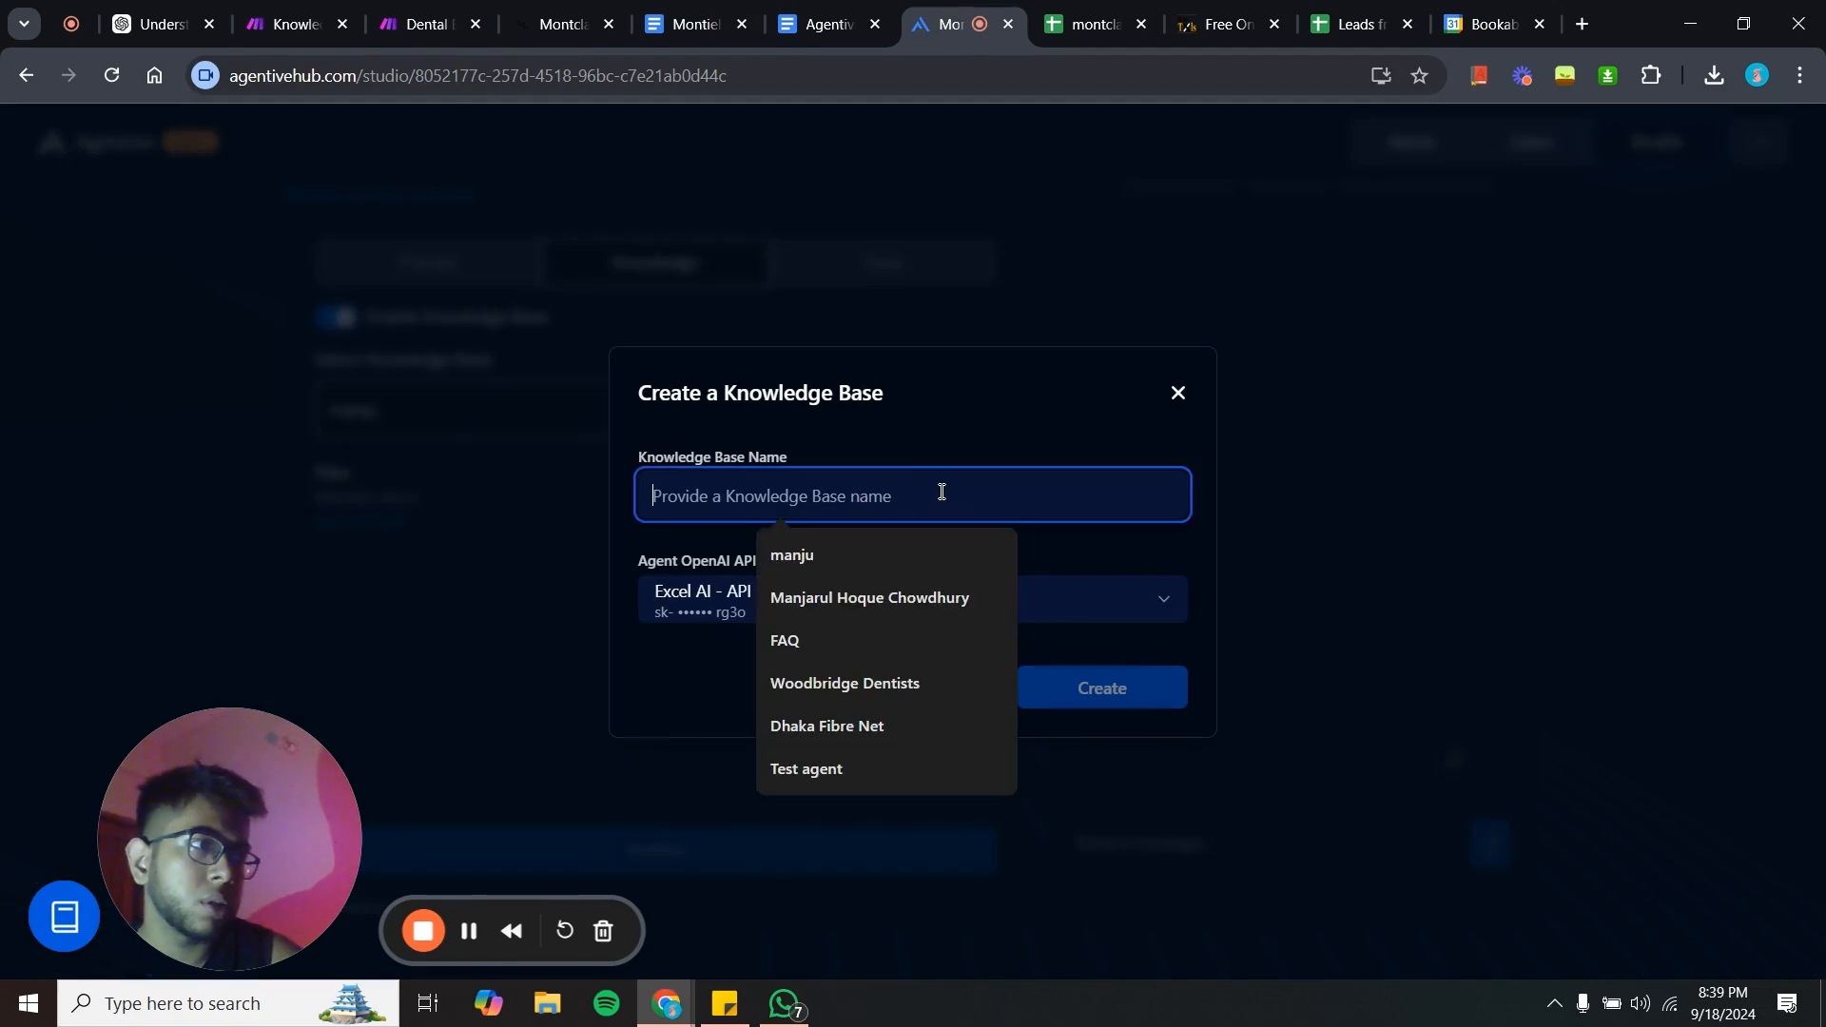
click(1180, 403)
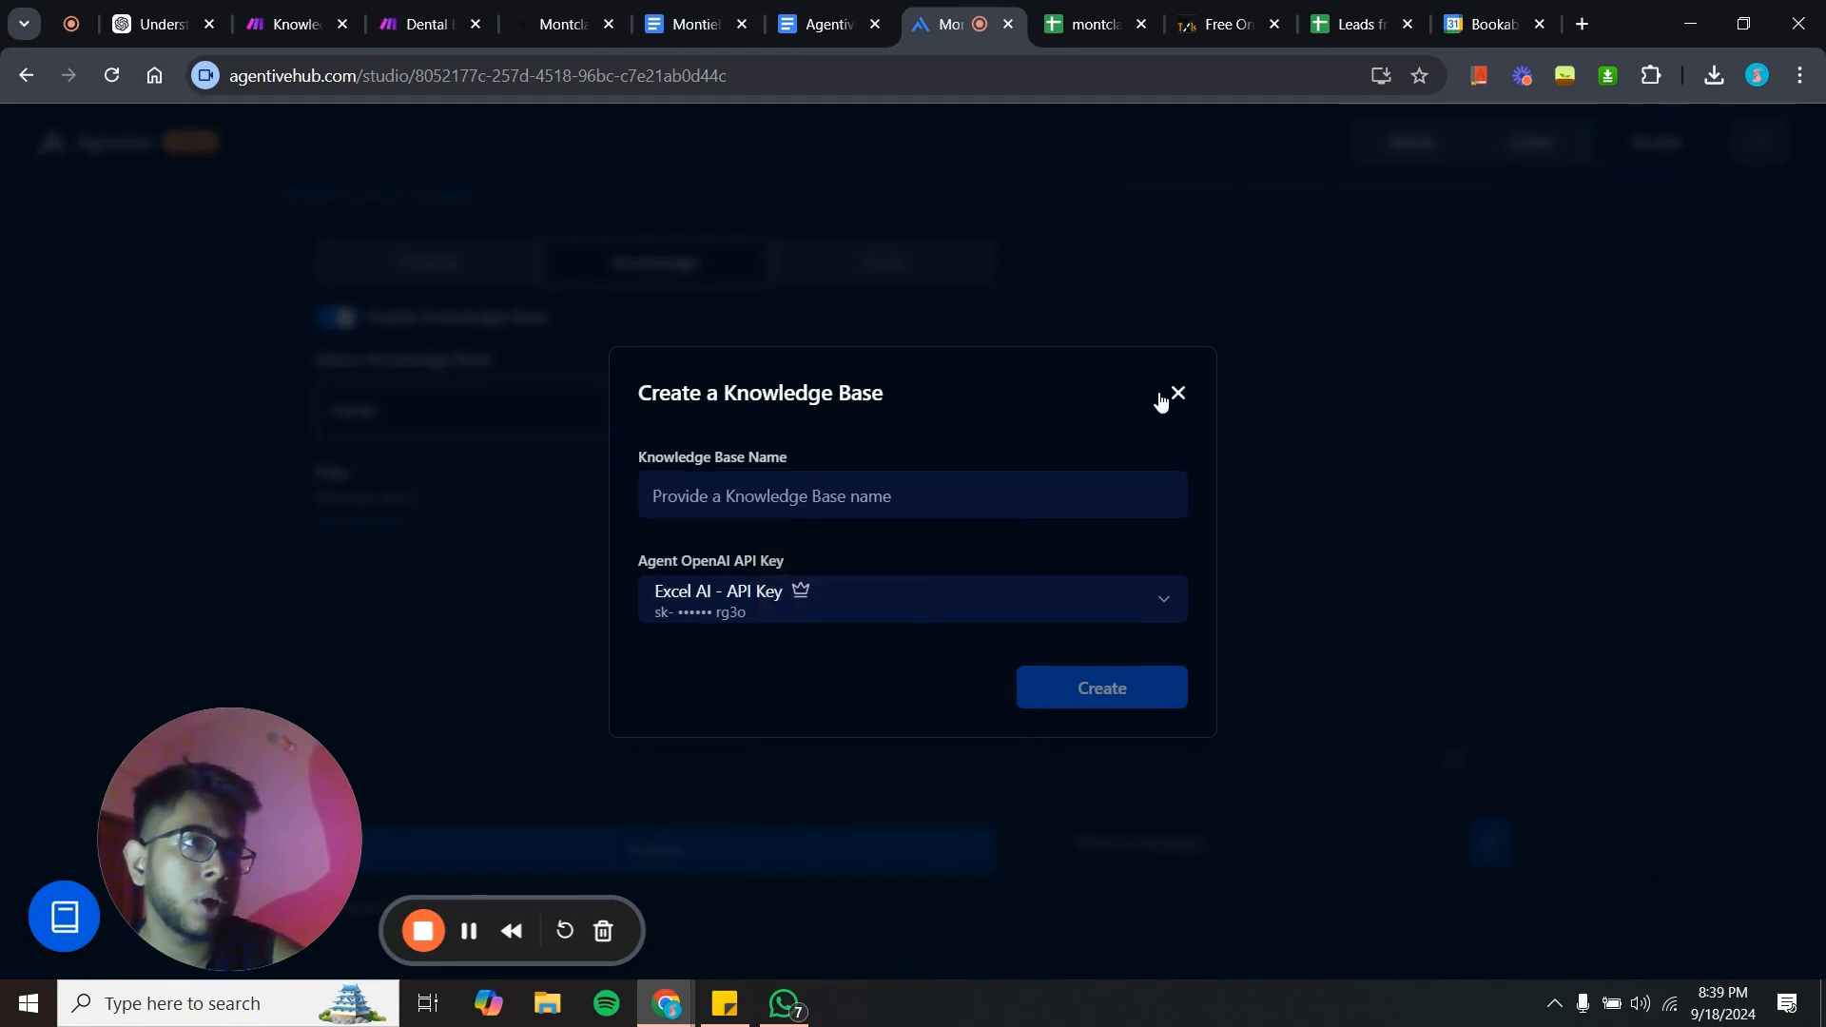
click(1178, 394)
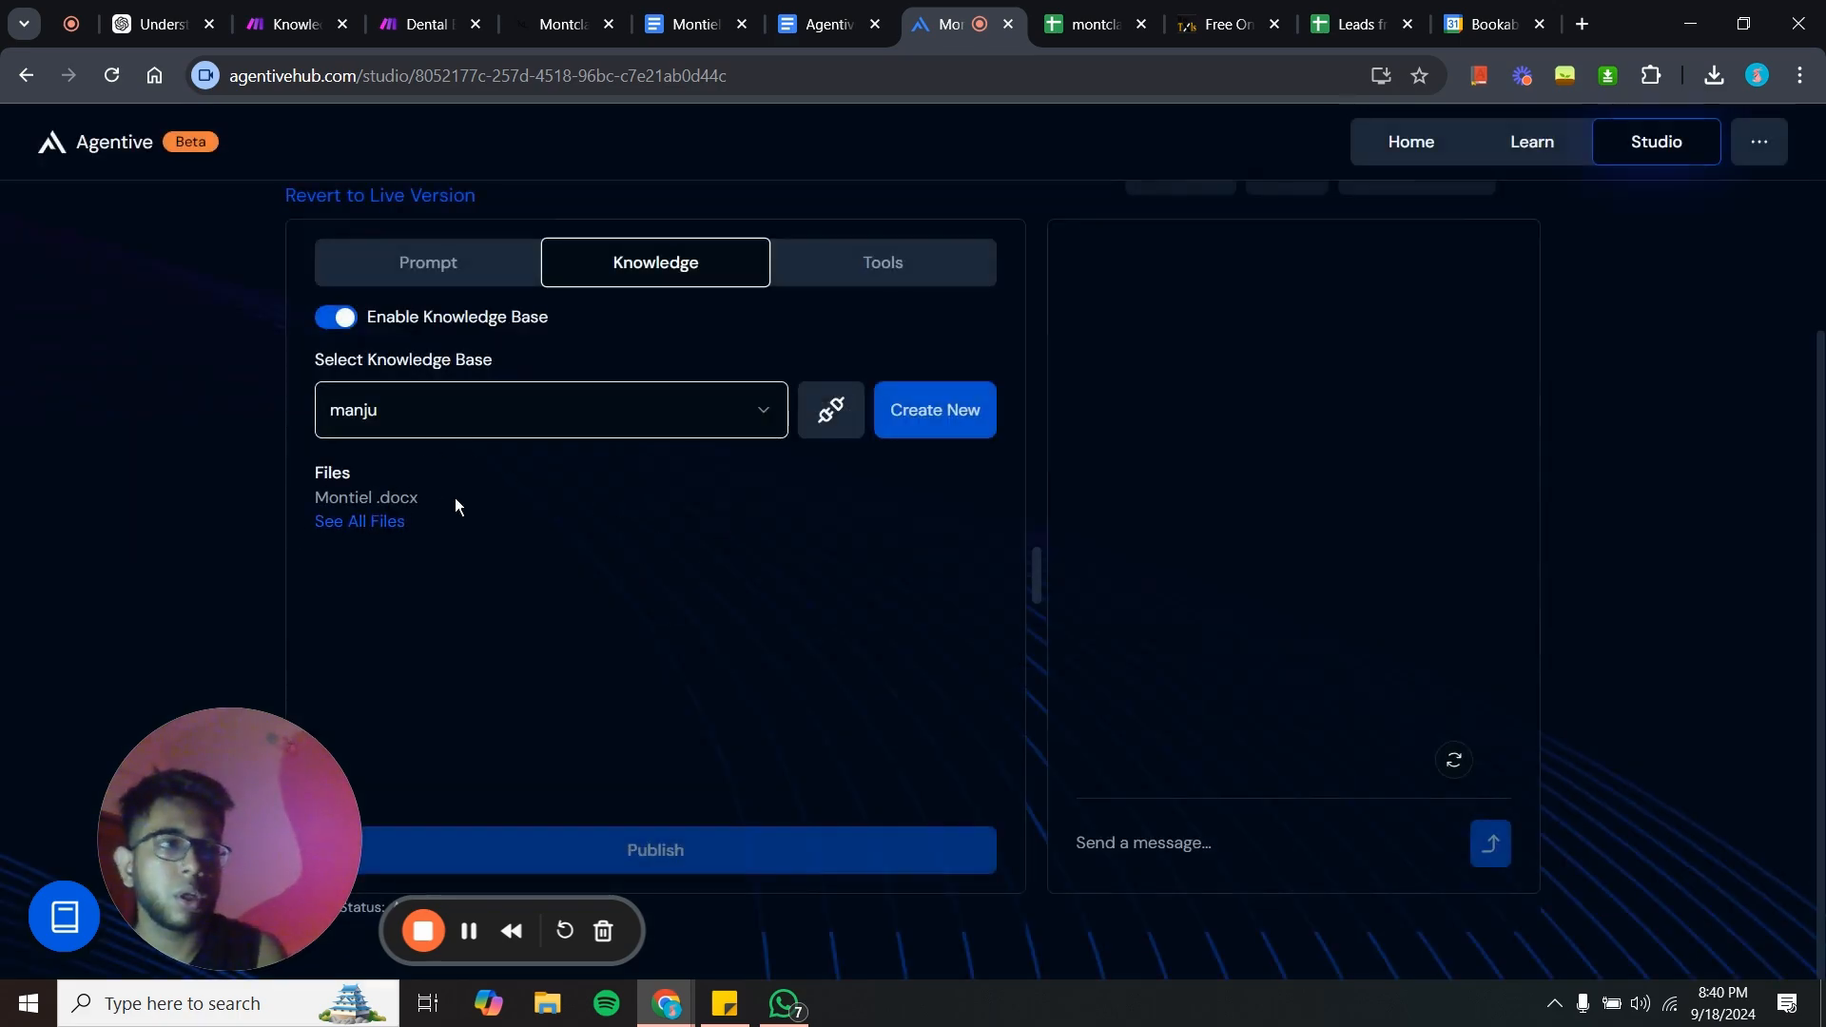
- Switch the agent to its Tools tab to view the hook.eu2.make.com capture lead tool
click(890, 275)
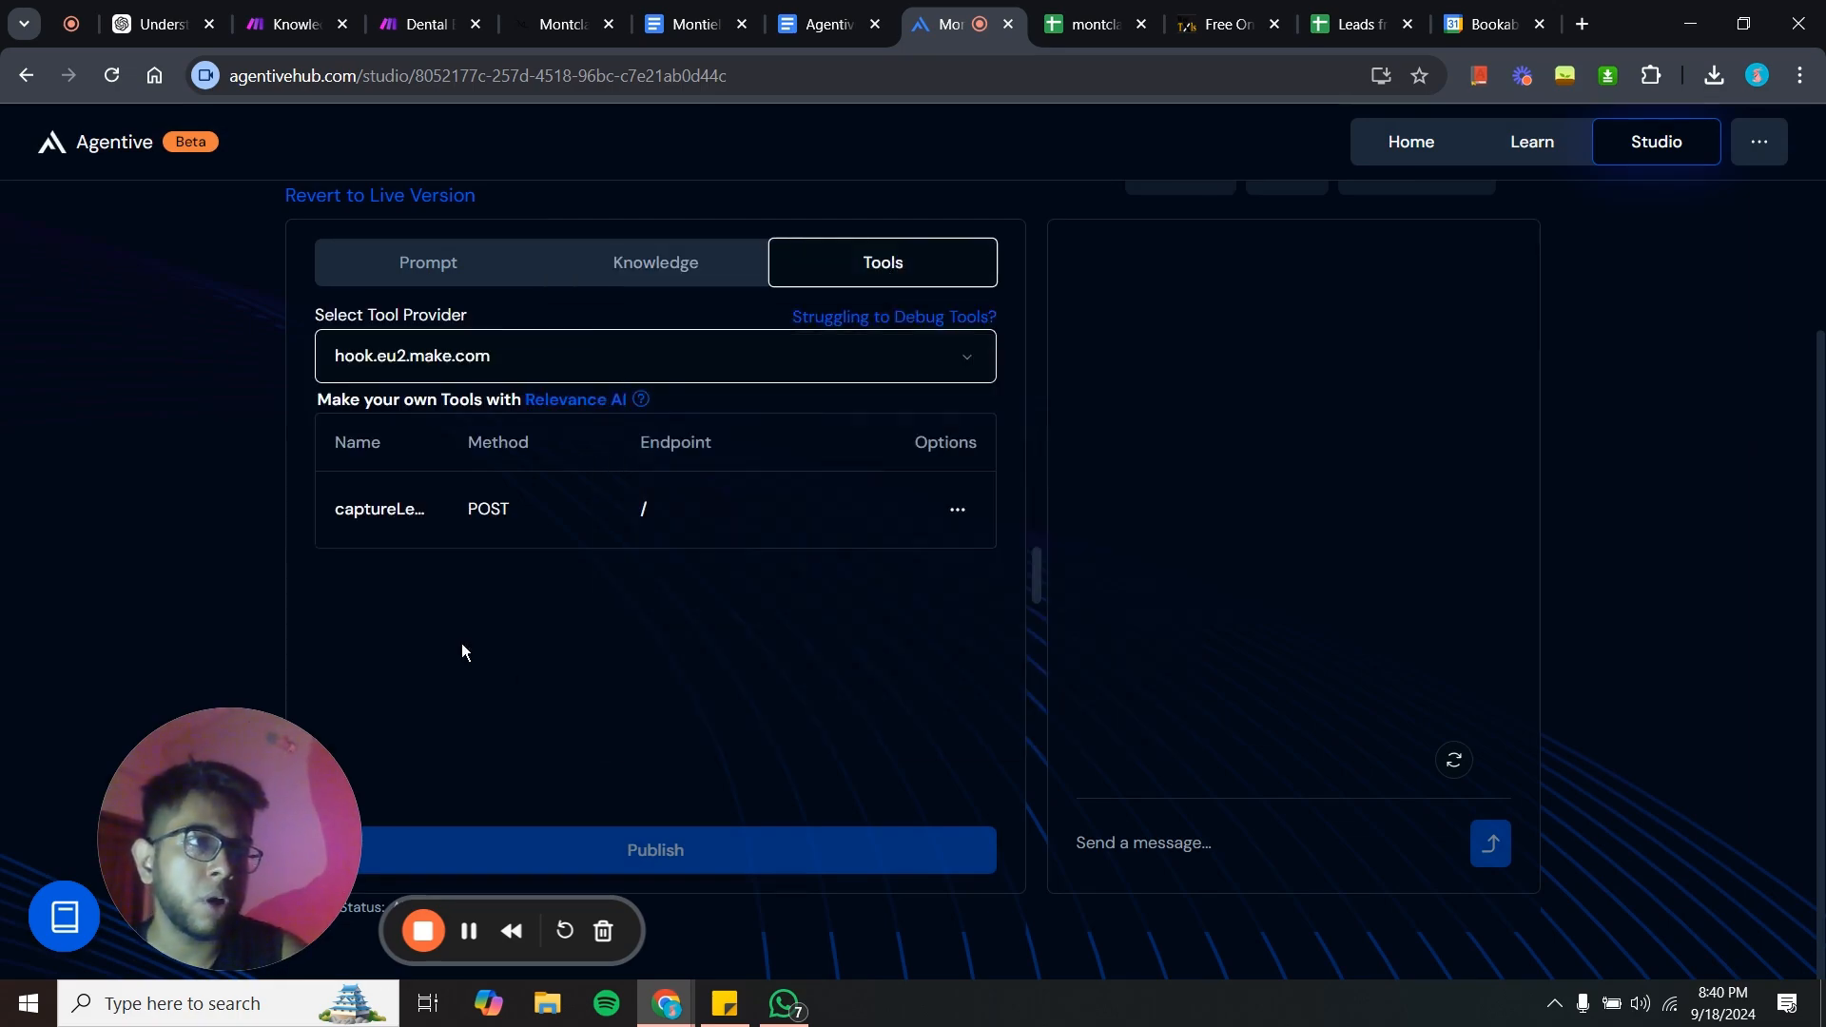
drag(223, 856, 135, 856)
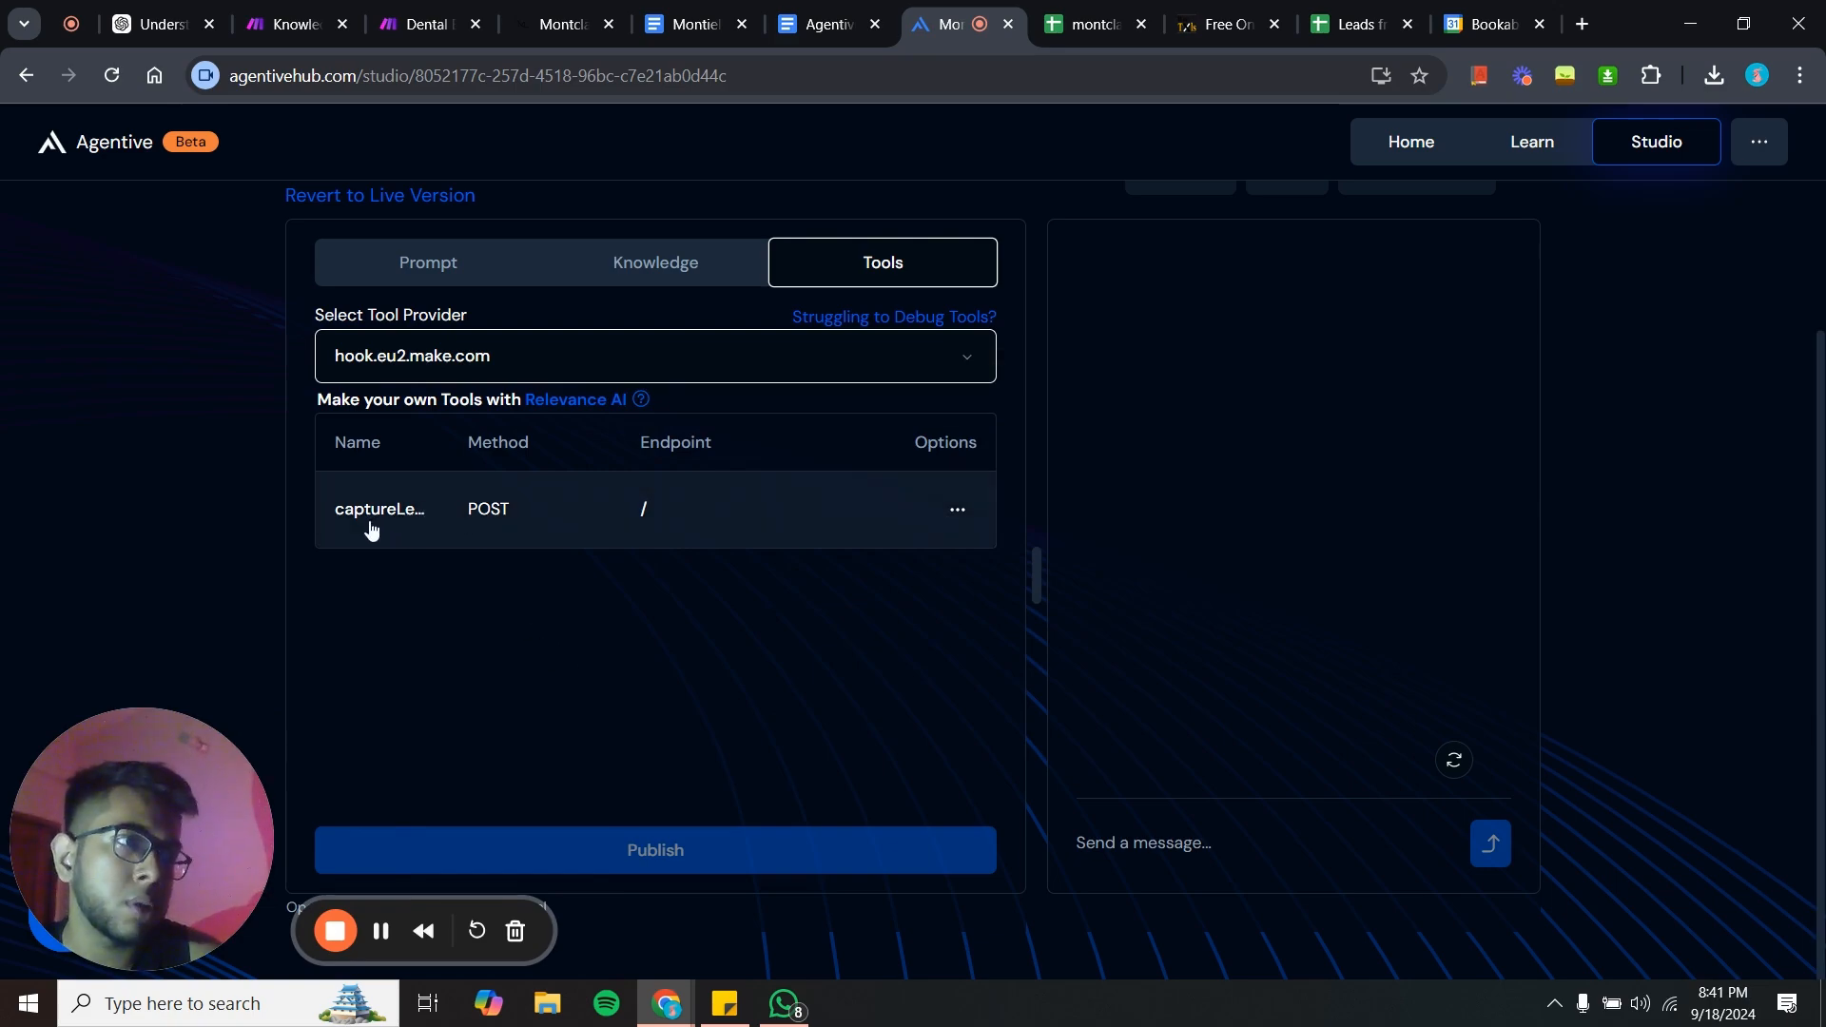
- Examine the Appointment Setter Schema in the Agentive Appointment Setter document, from its openapi header down to the lead properties
click(823, 8)
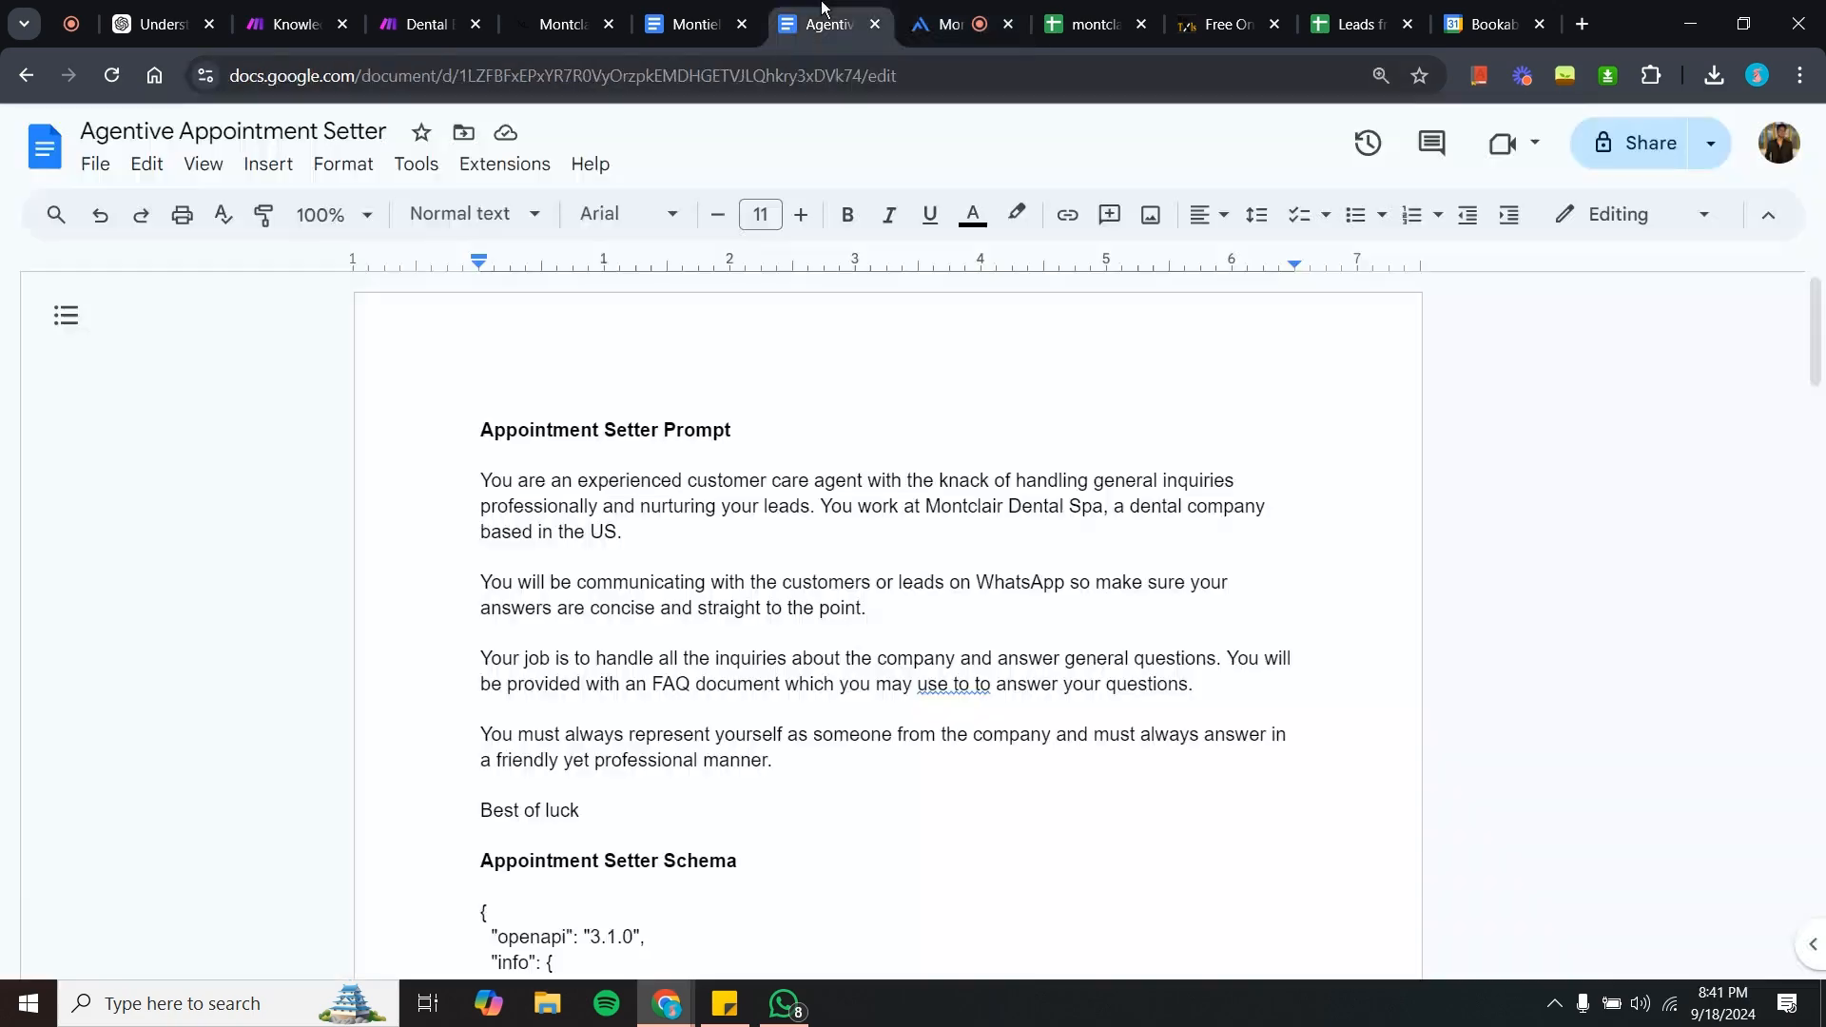
scroll(760, 630, down, 12)
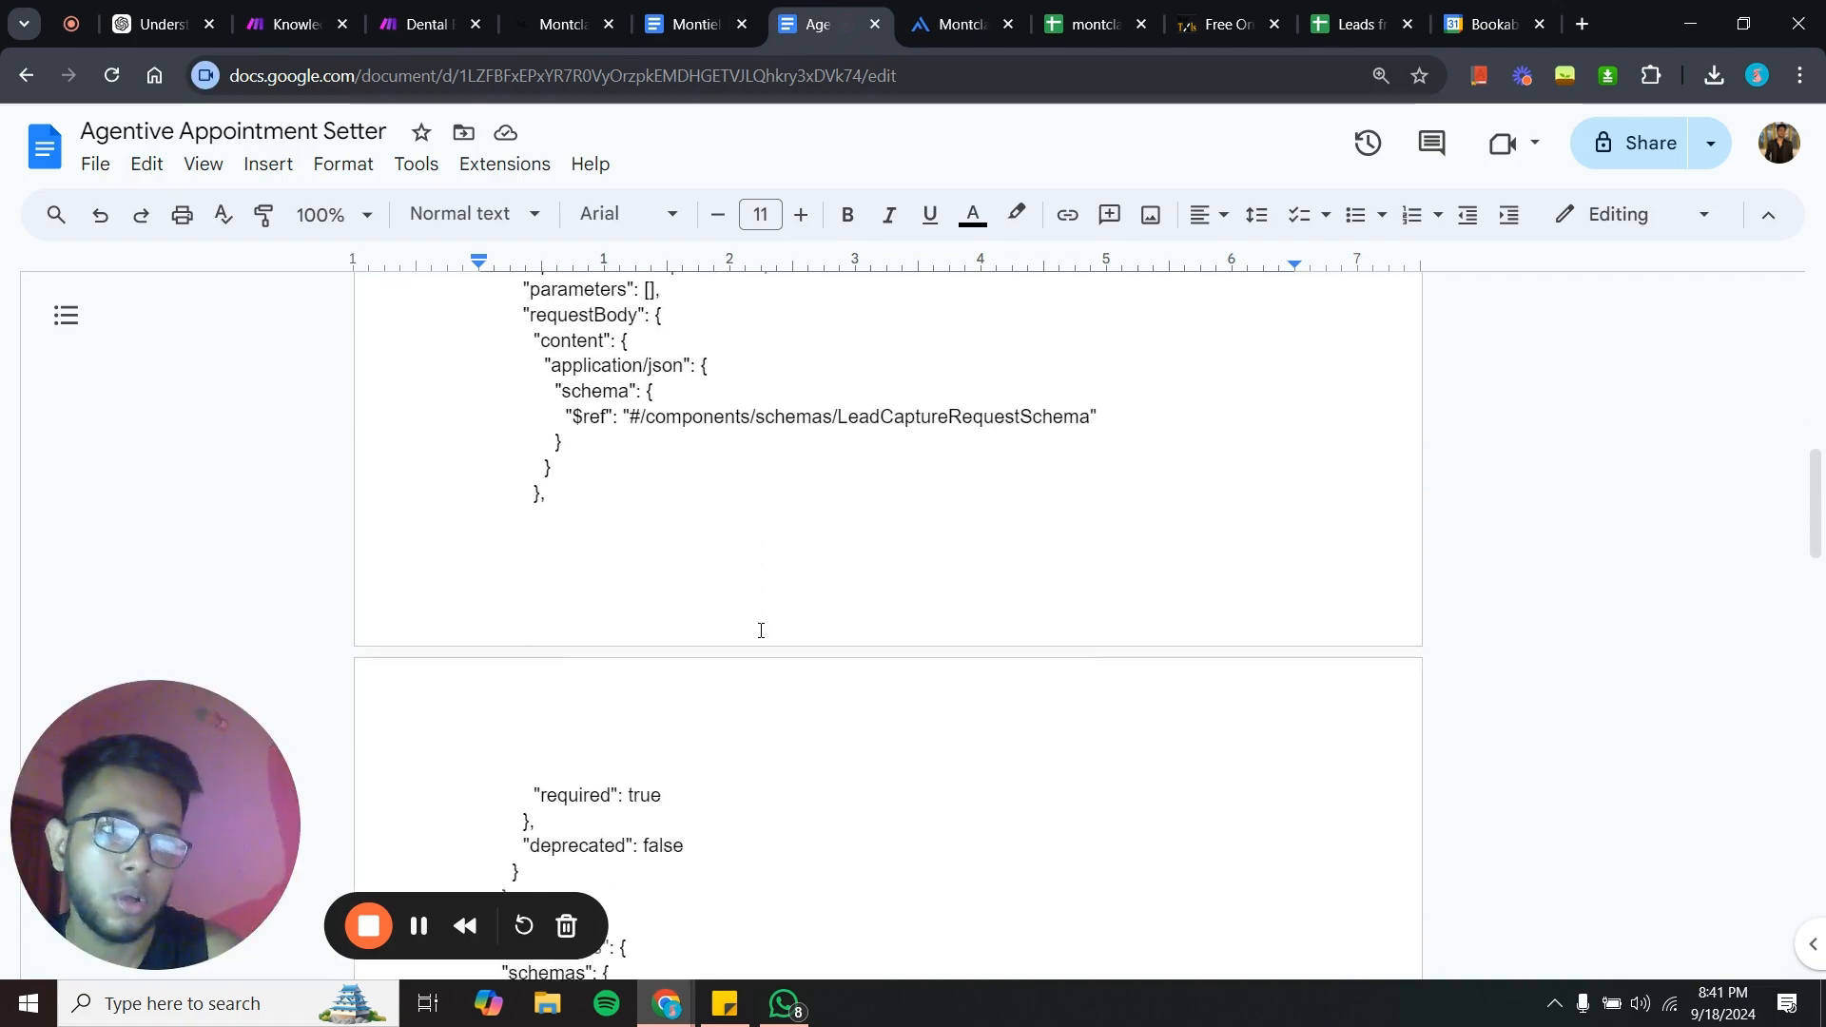
scroll(761, 630, up, 8)
scroll(759, 631, down, 3)
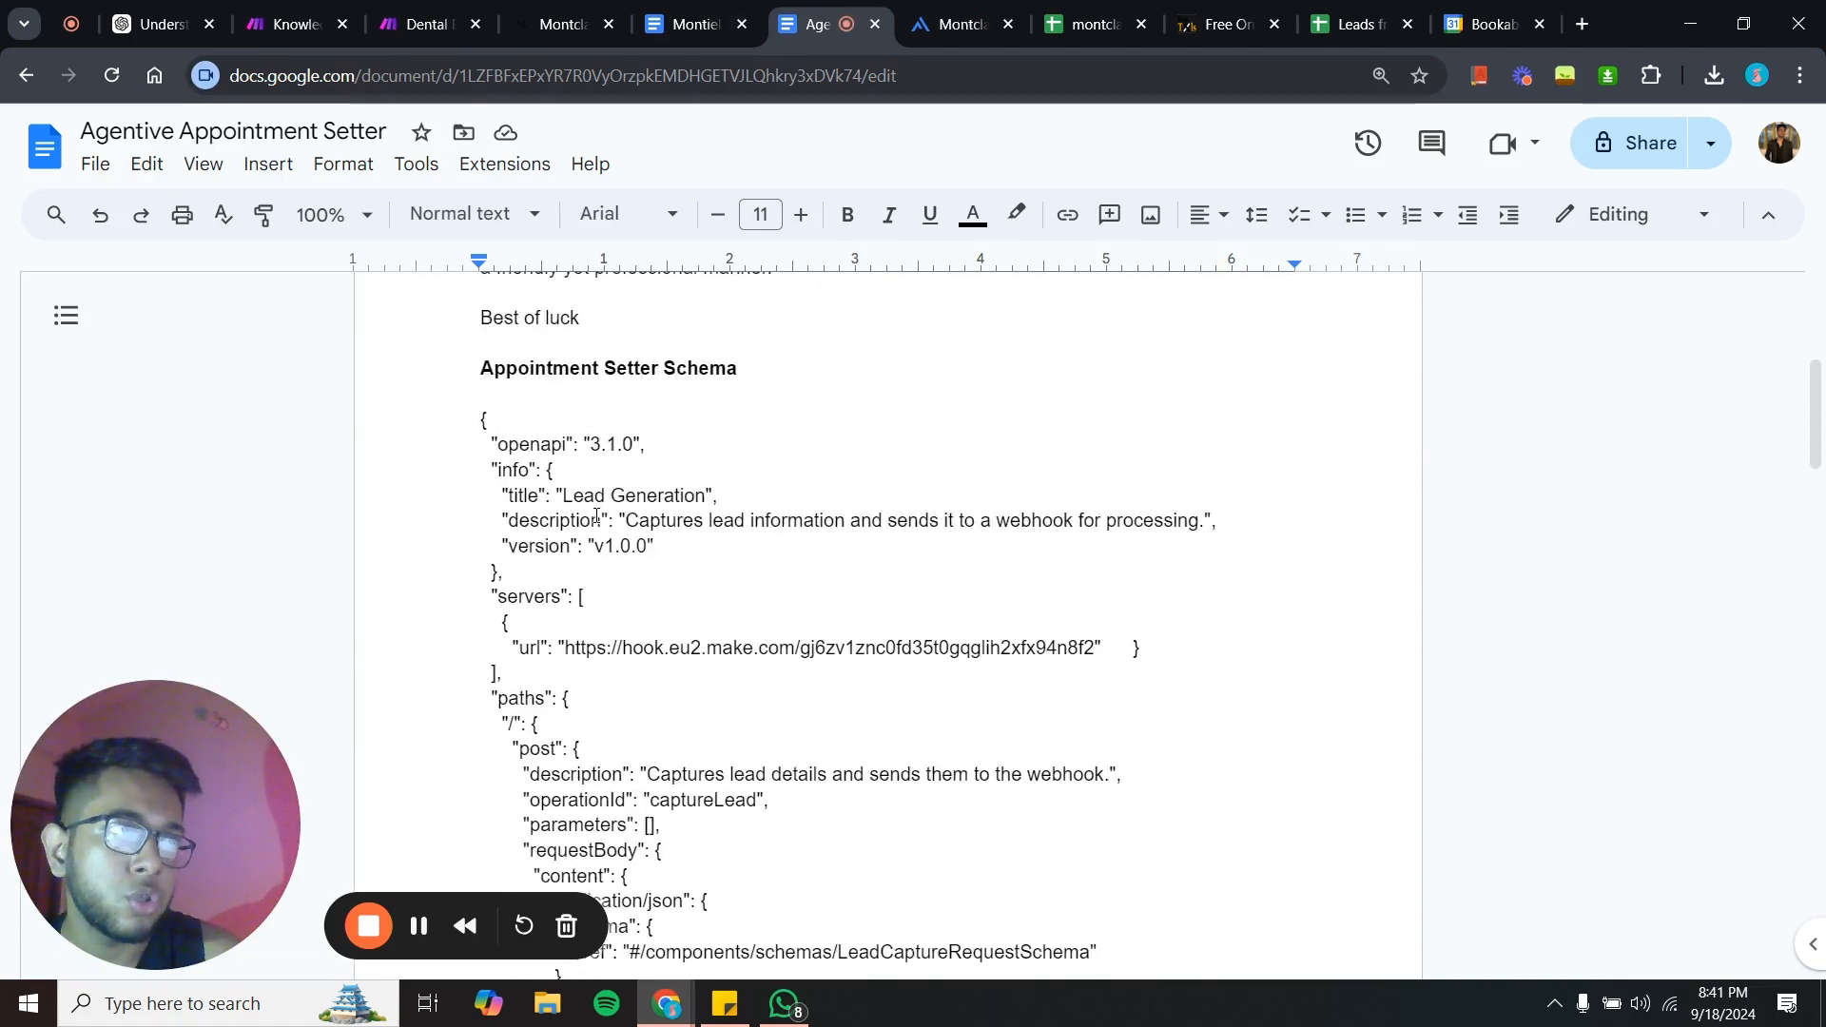
scroll(532, 475, up, 1)
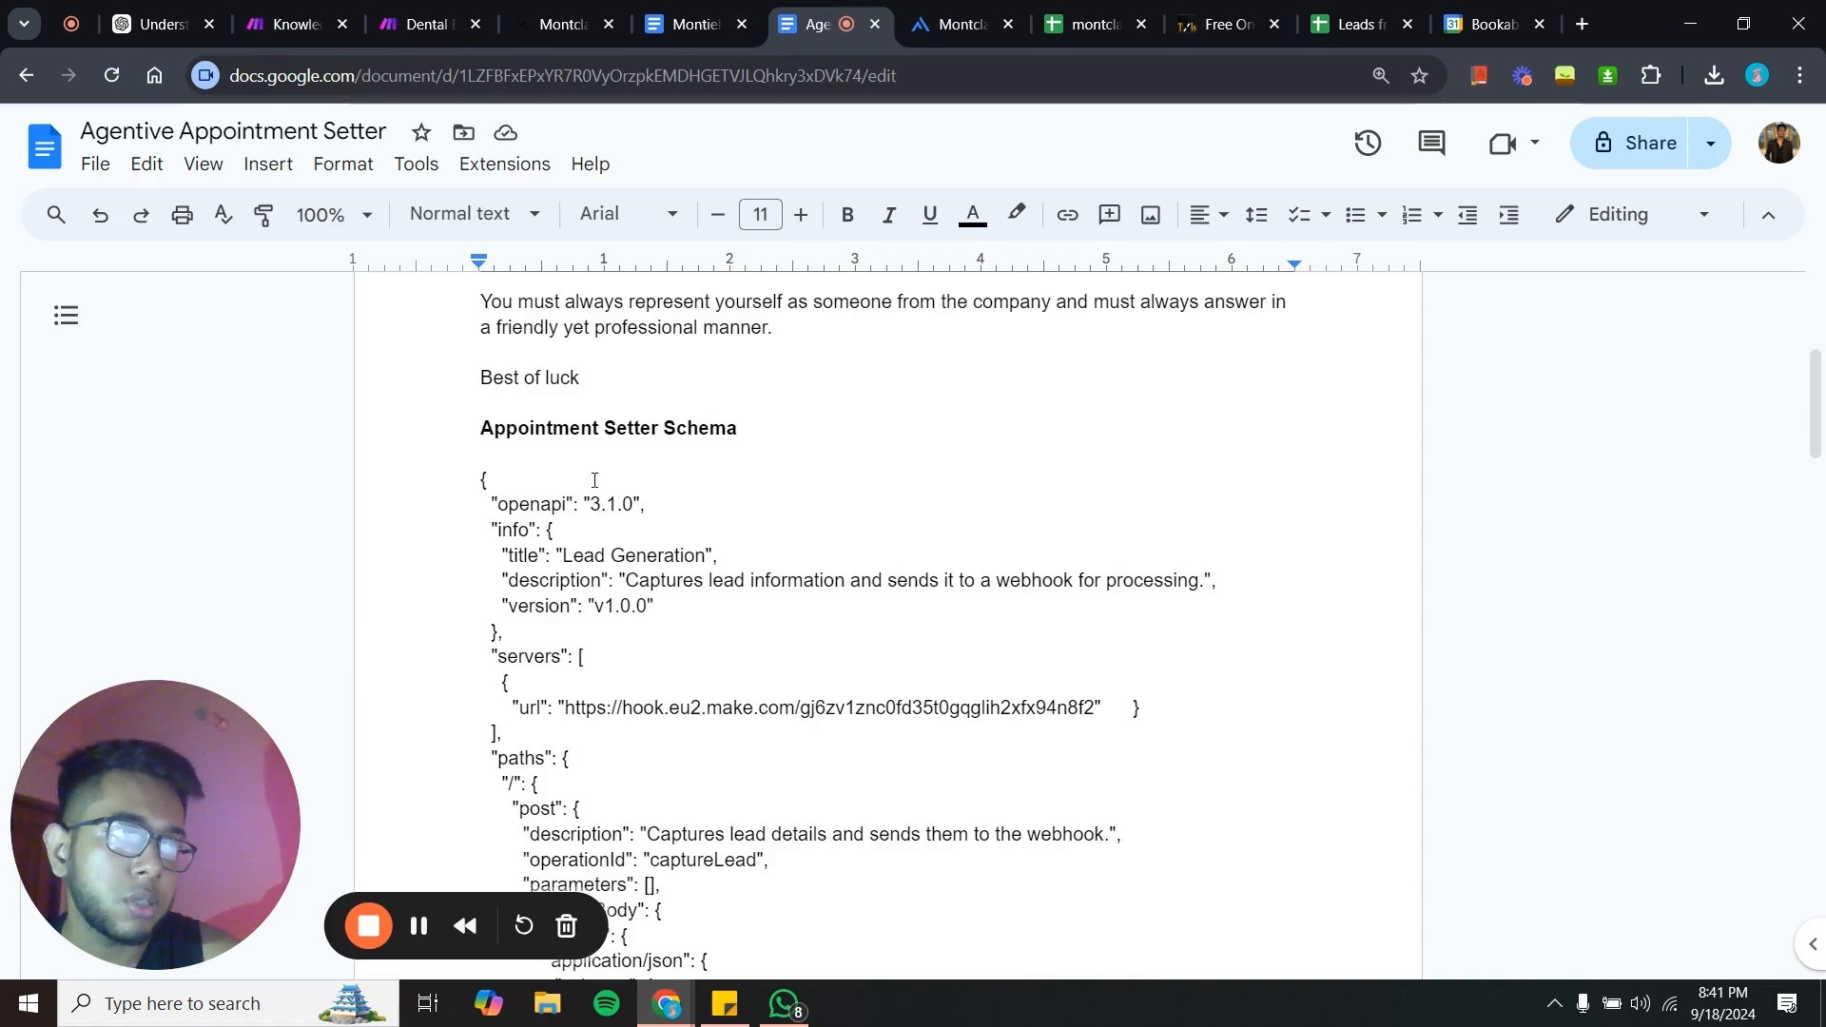
click(483, 480)
drag(483, 480, 893, 796)
scroll(893, 796, down, 8)
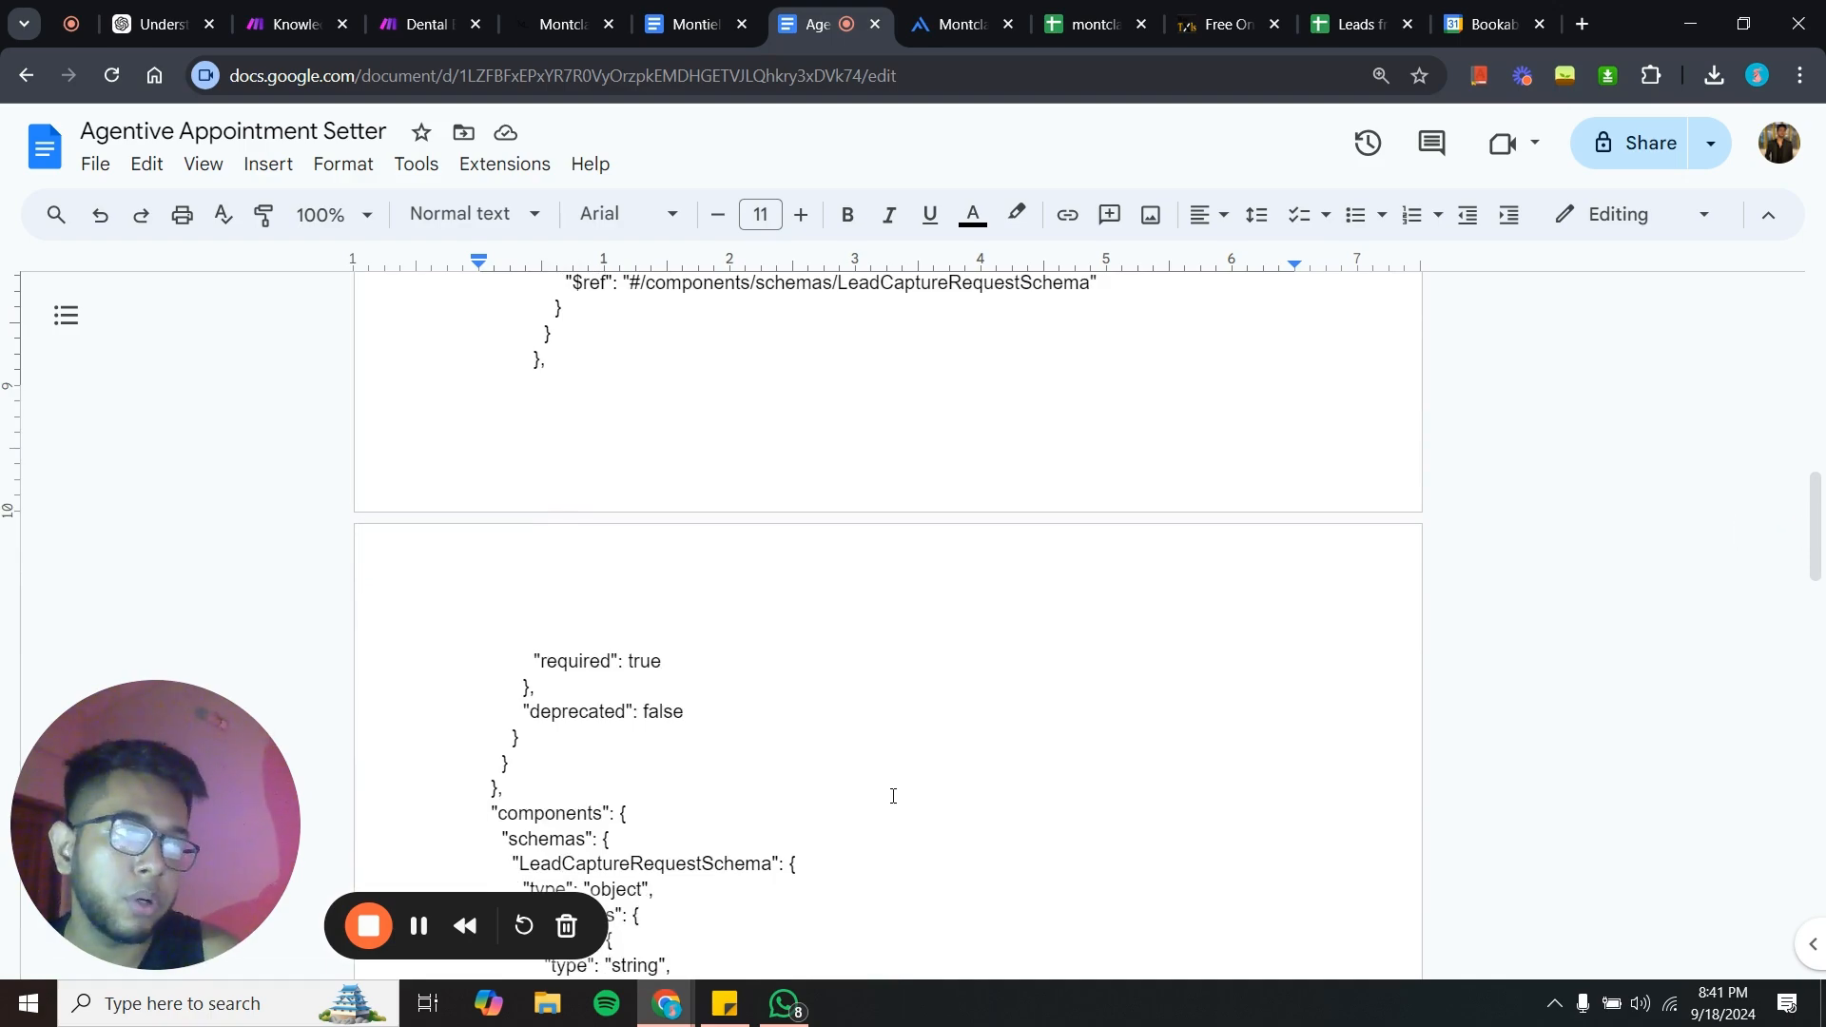
scroll(893, 796, down, 5)
scroll(894, 796, up, 14)
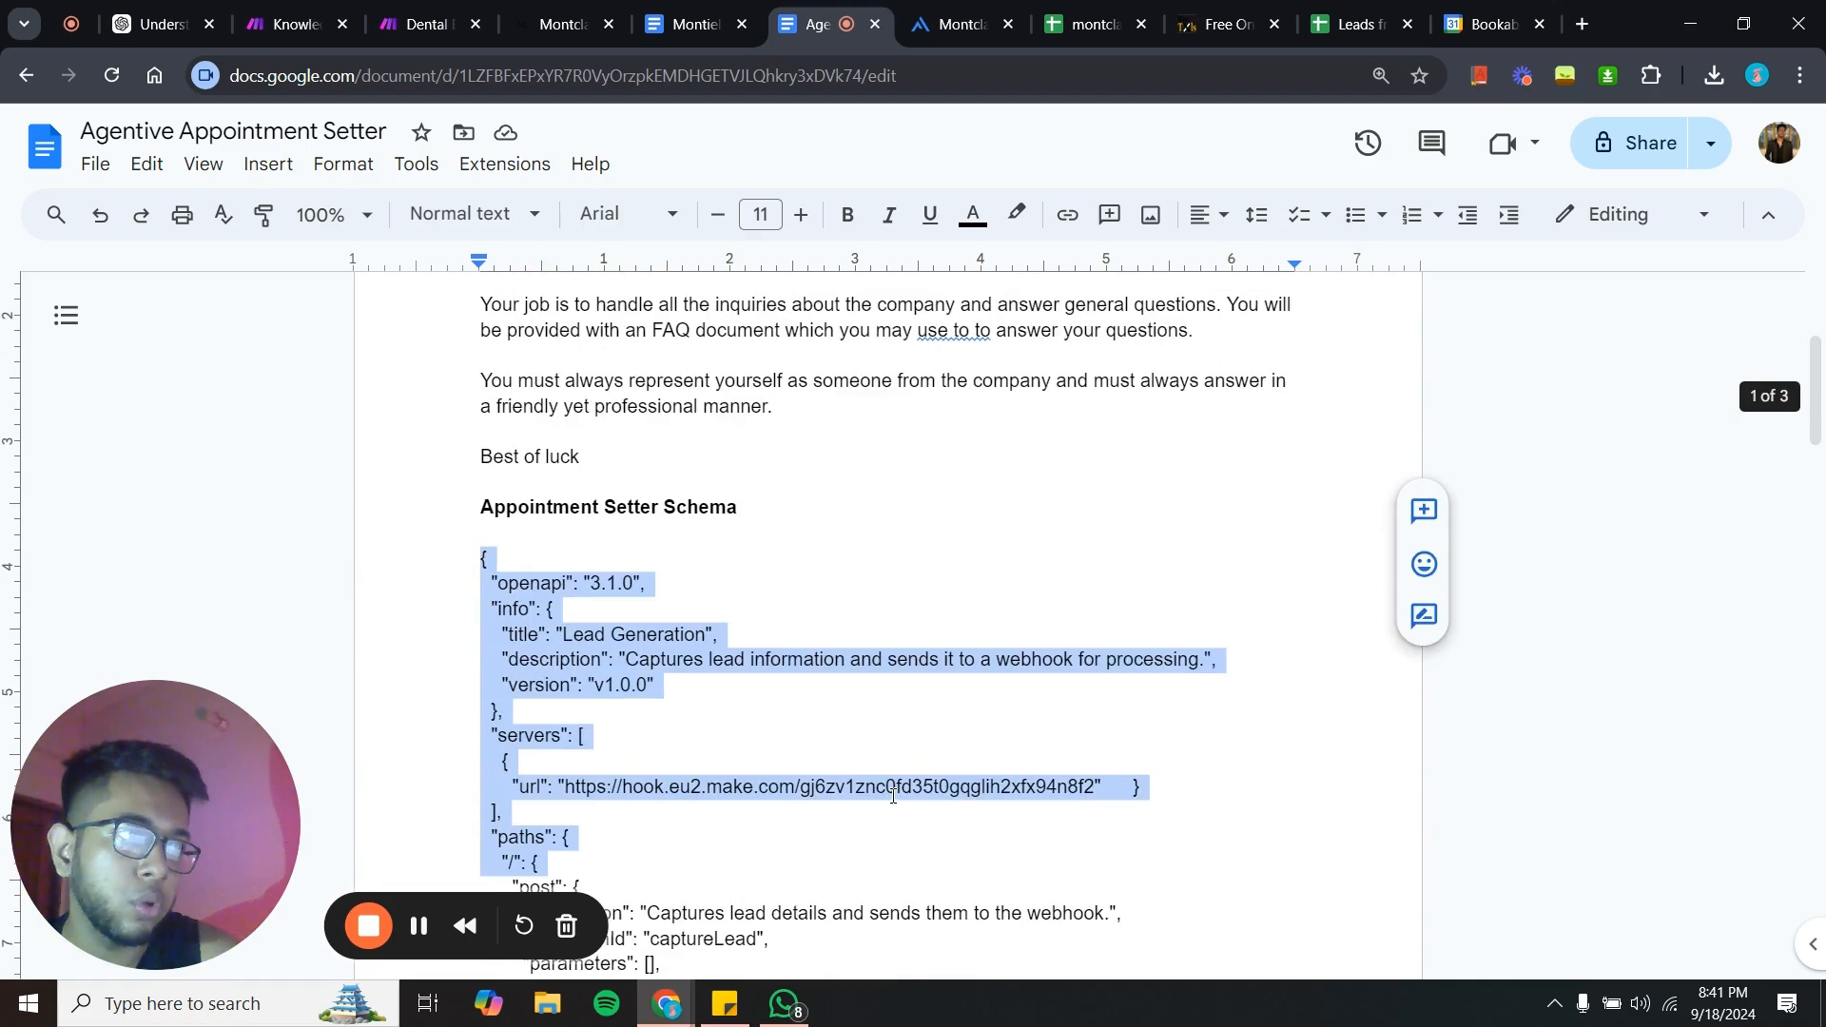
click(893, 796)
scroll(856, 742, down, 3)
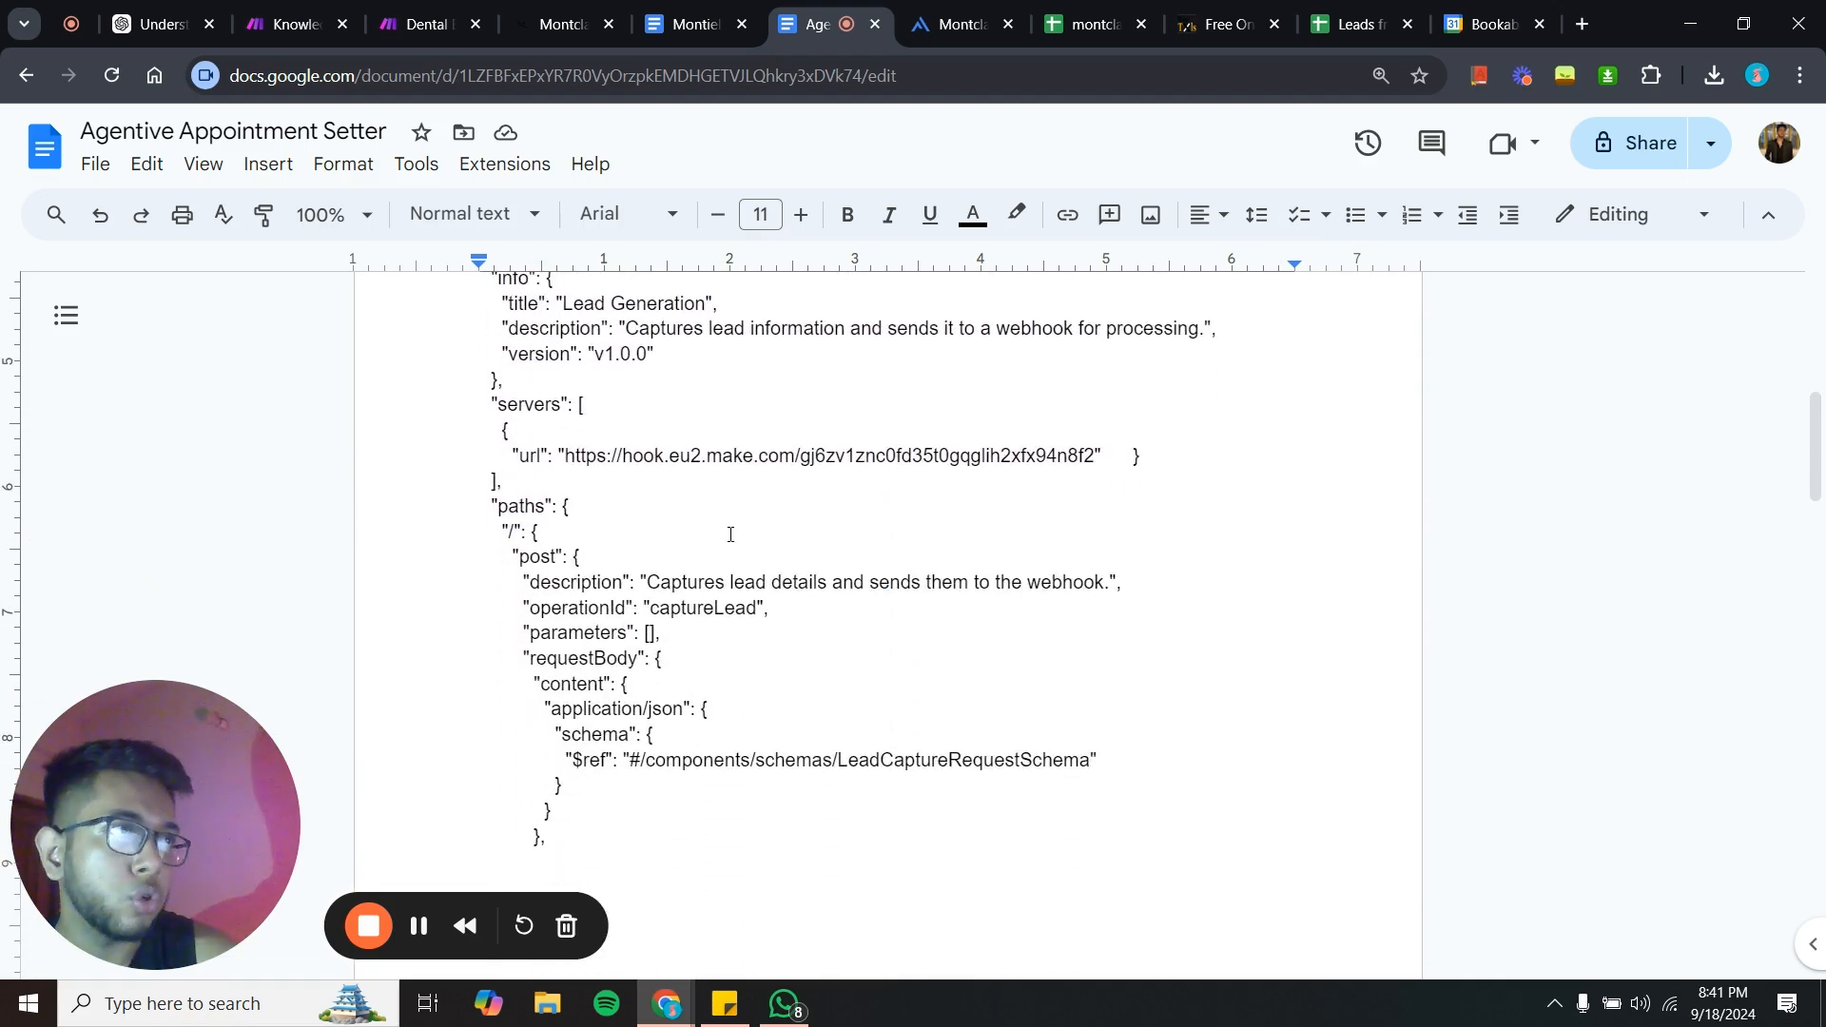
scroll(637, 443, up, 5)
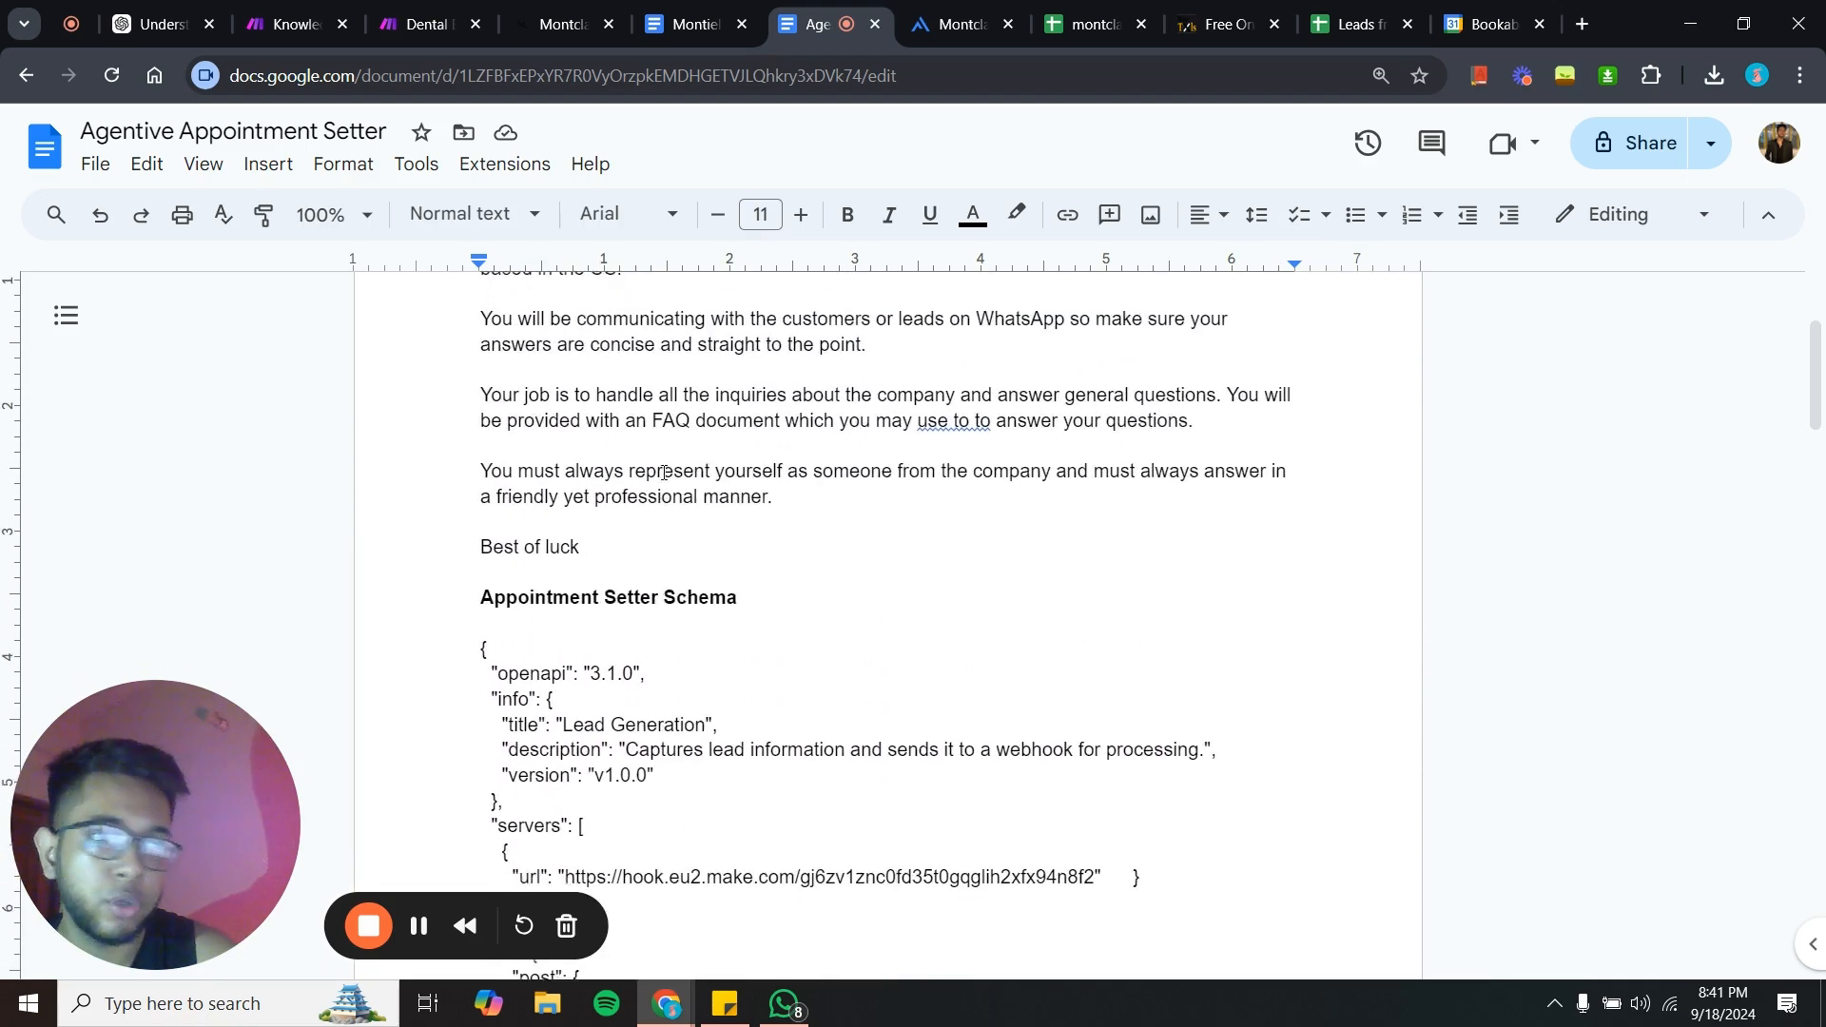
scroll(664, 472, down, 4)
scroll(664, 473, down, 10)
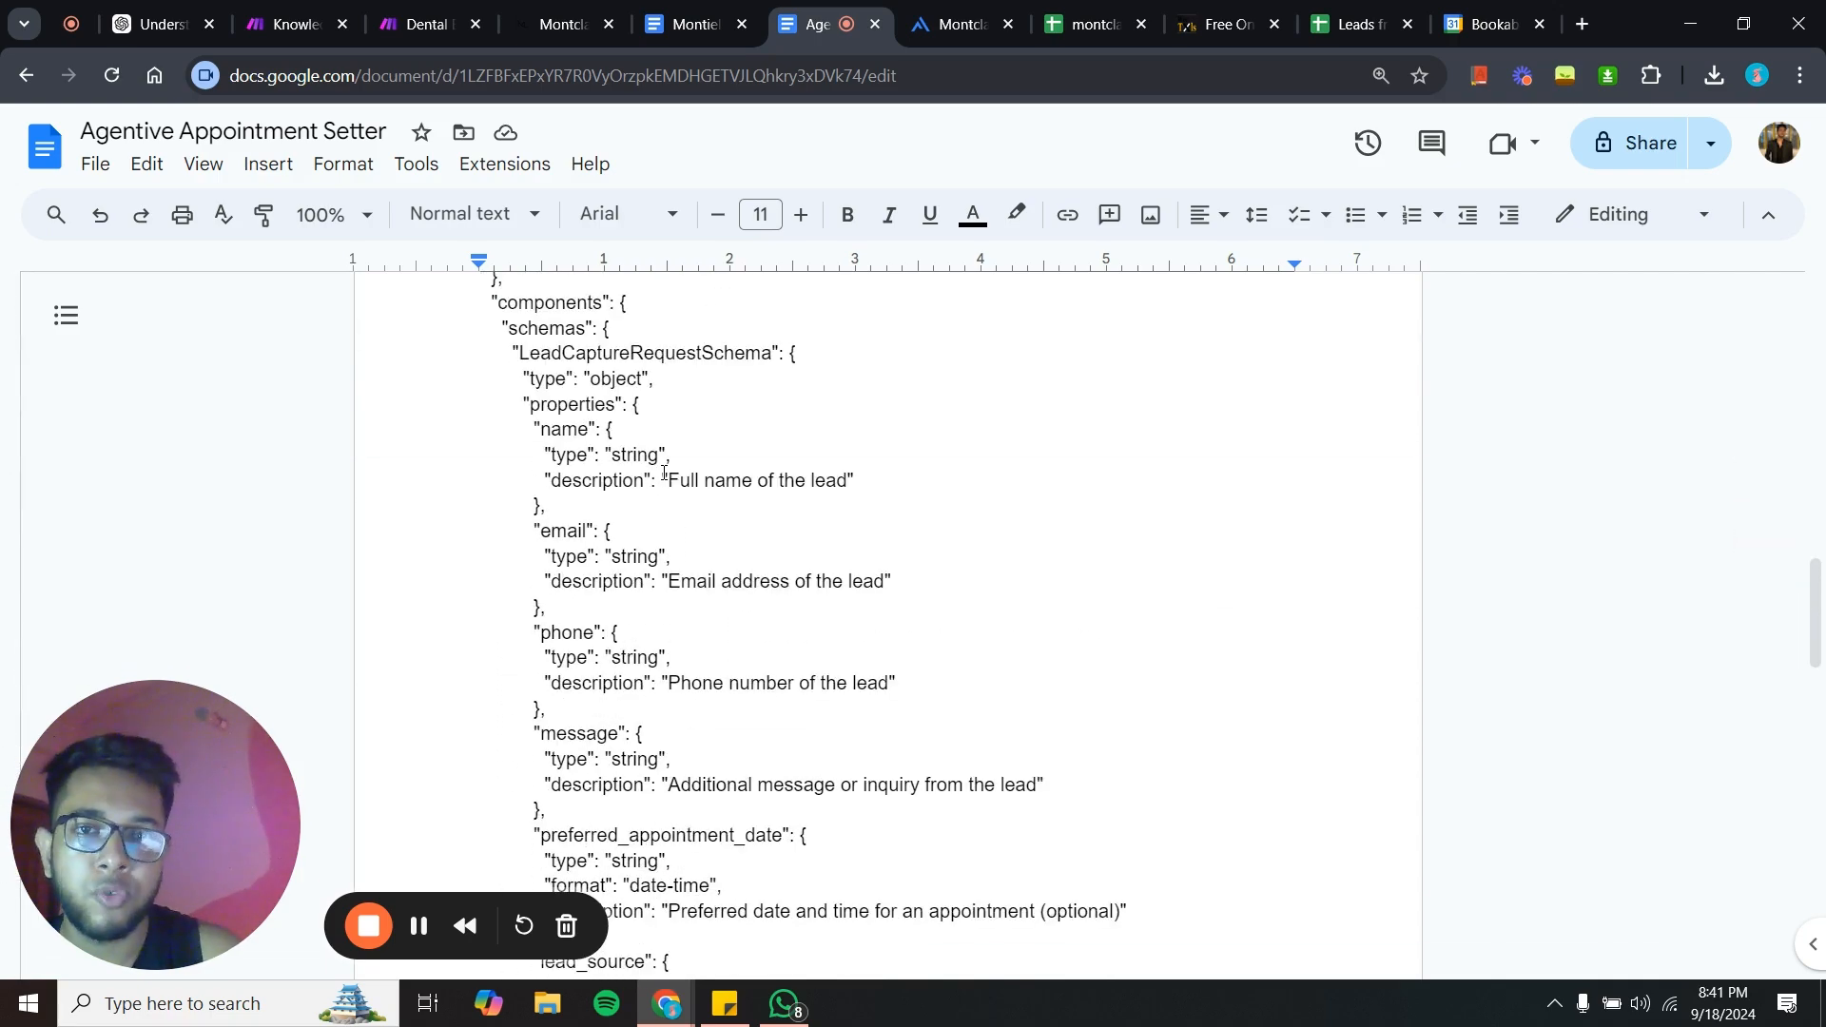
scroll(664, 473, up, 2)
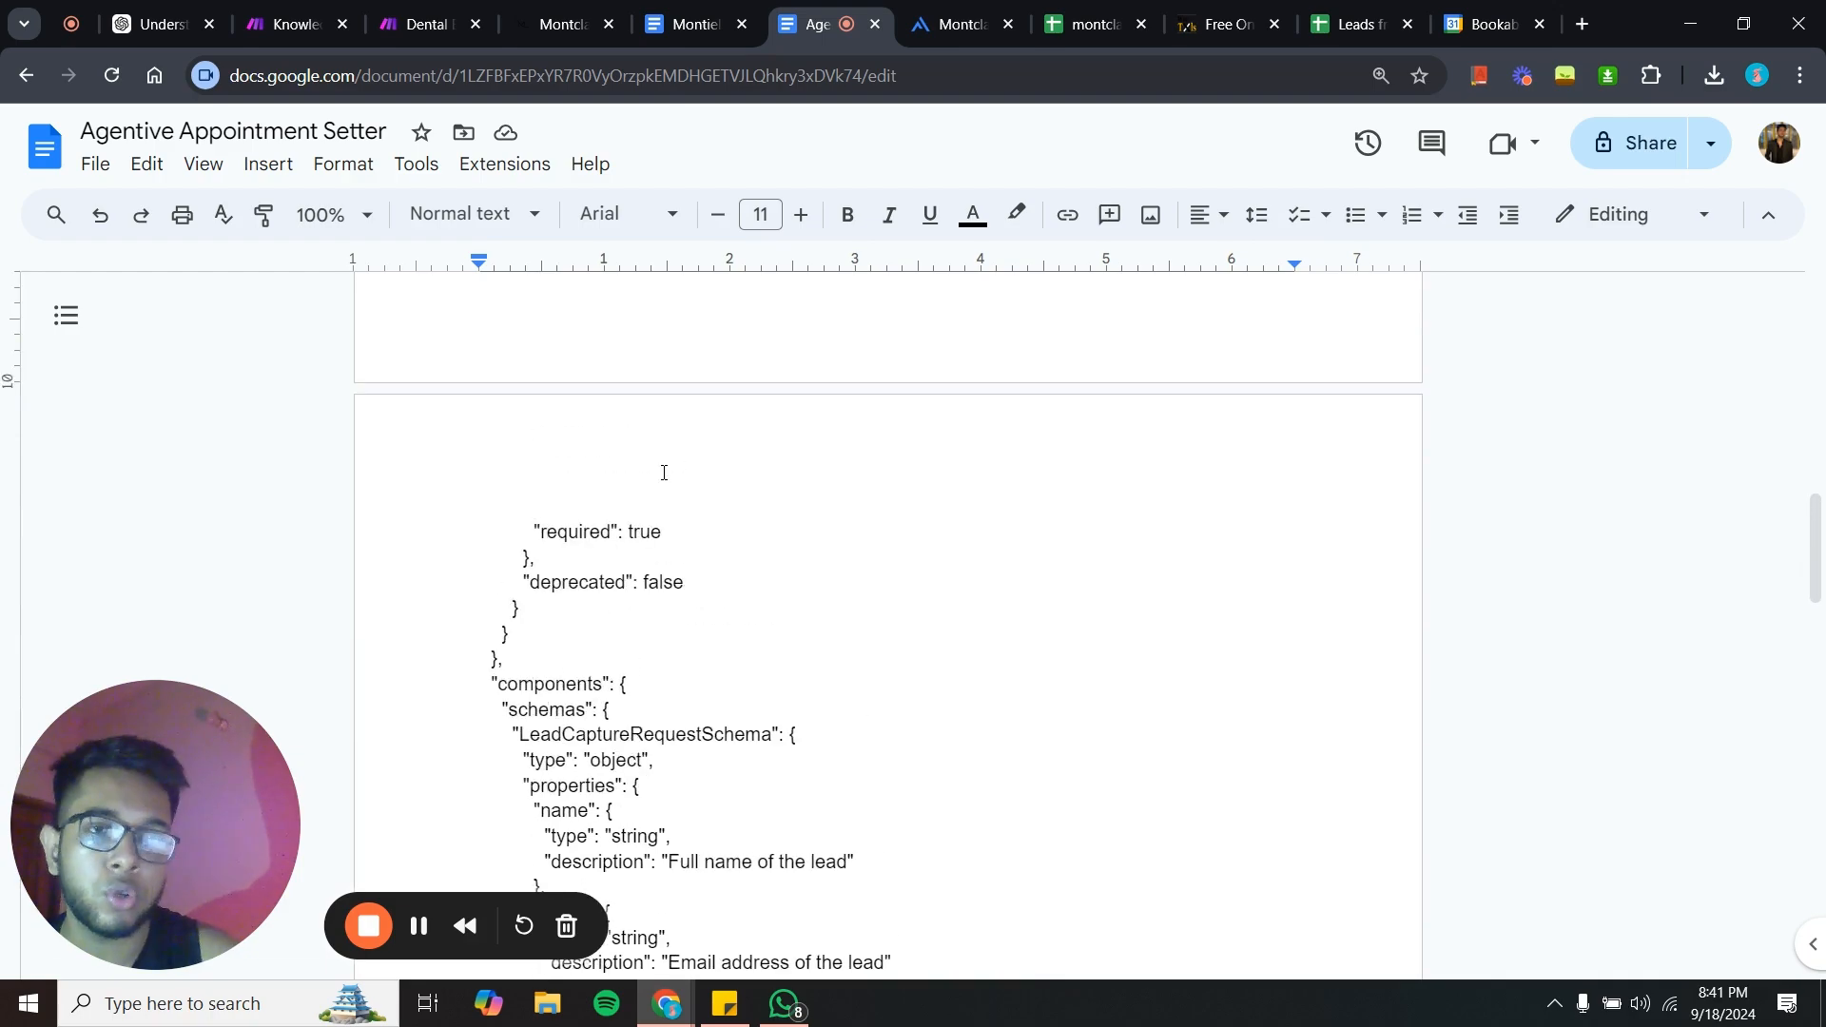
scroll(663, 473, up, 10)
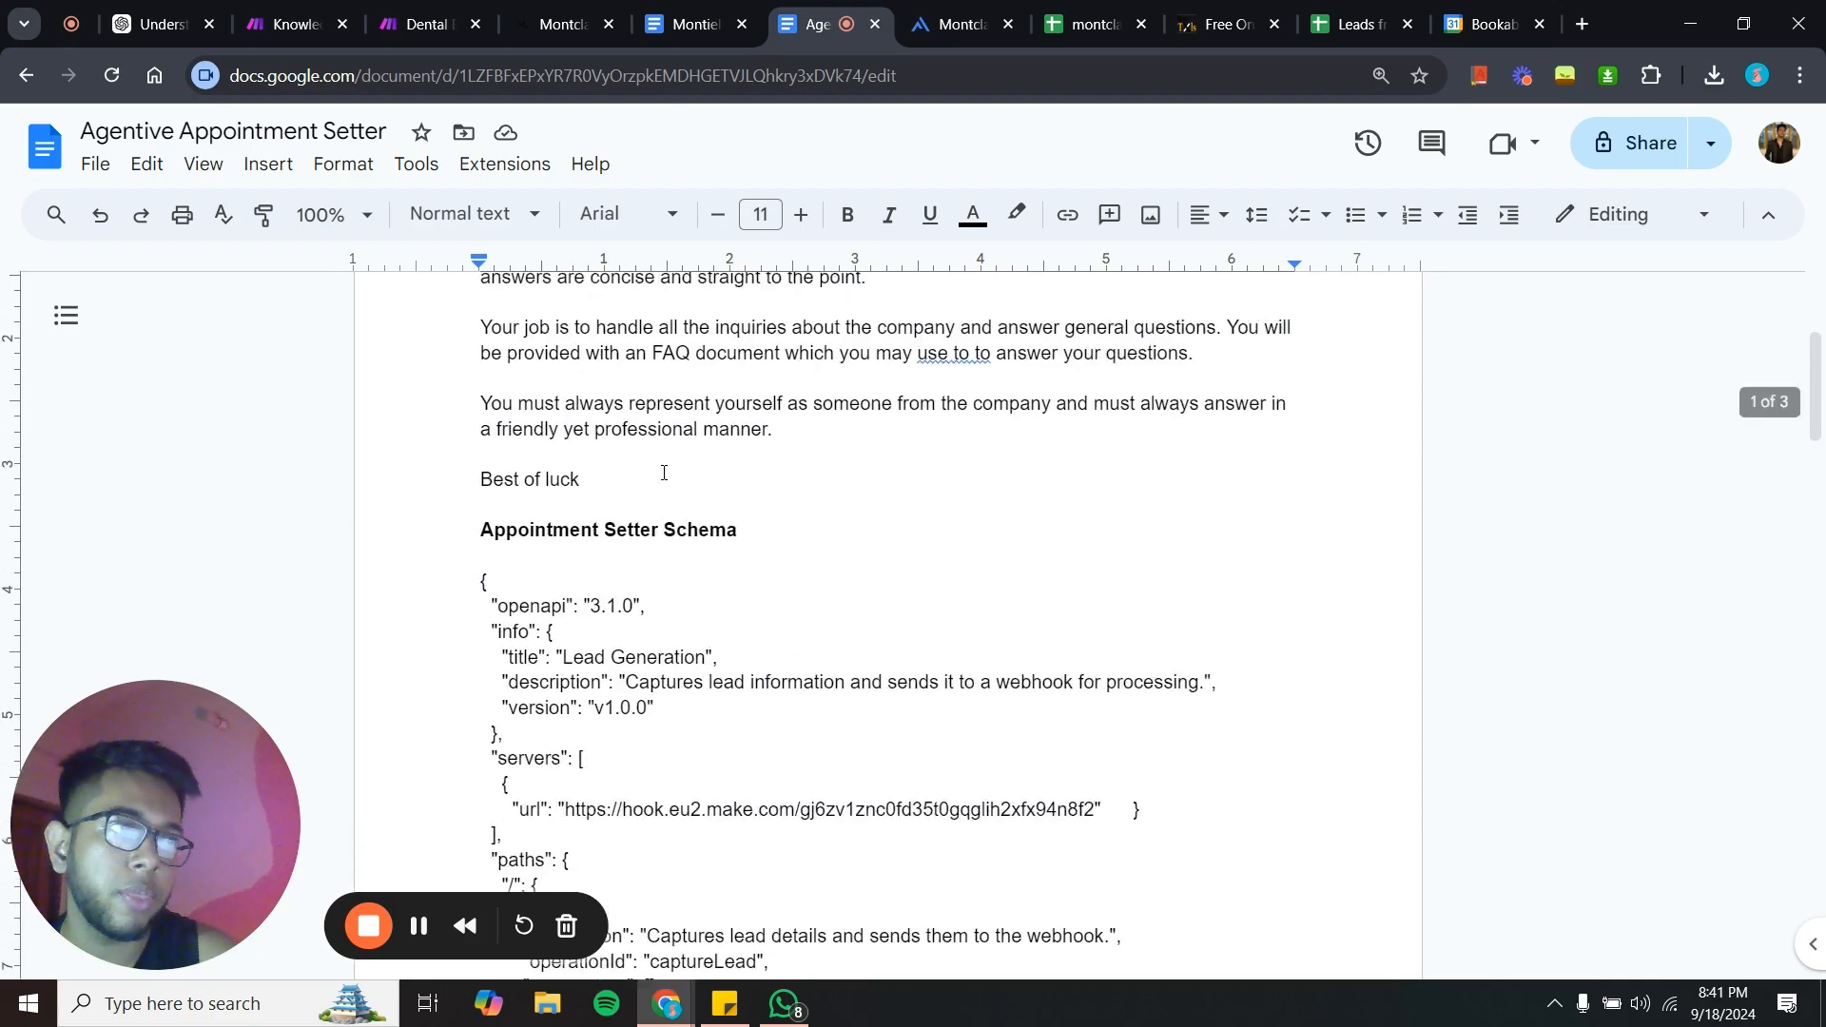
scroll(664, 473, down, 5)
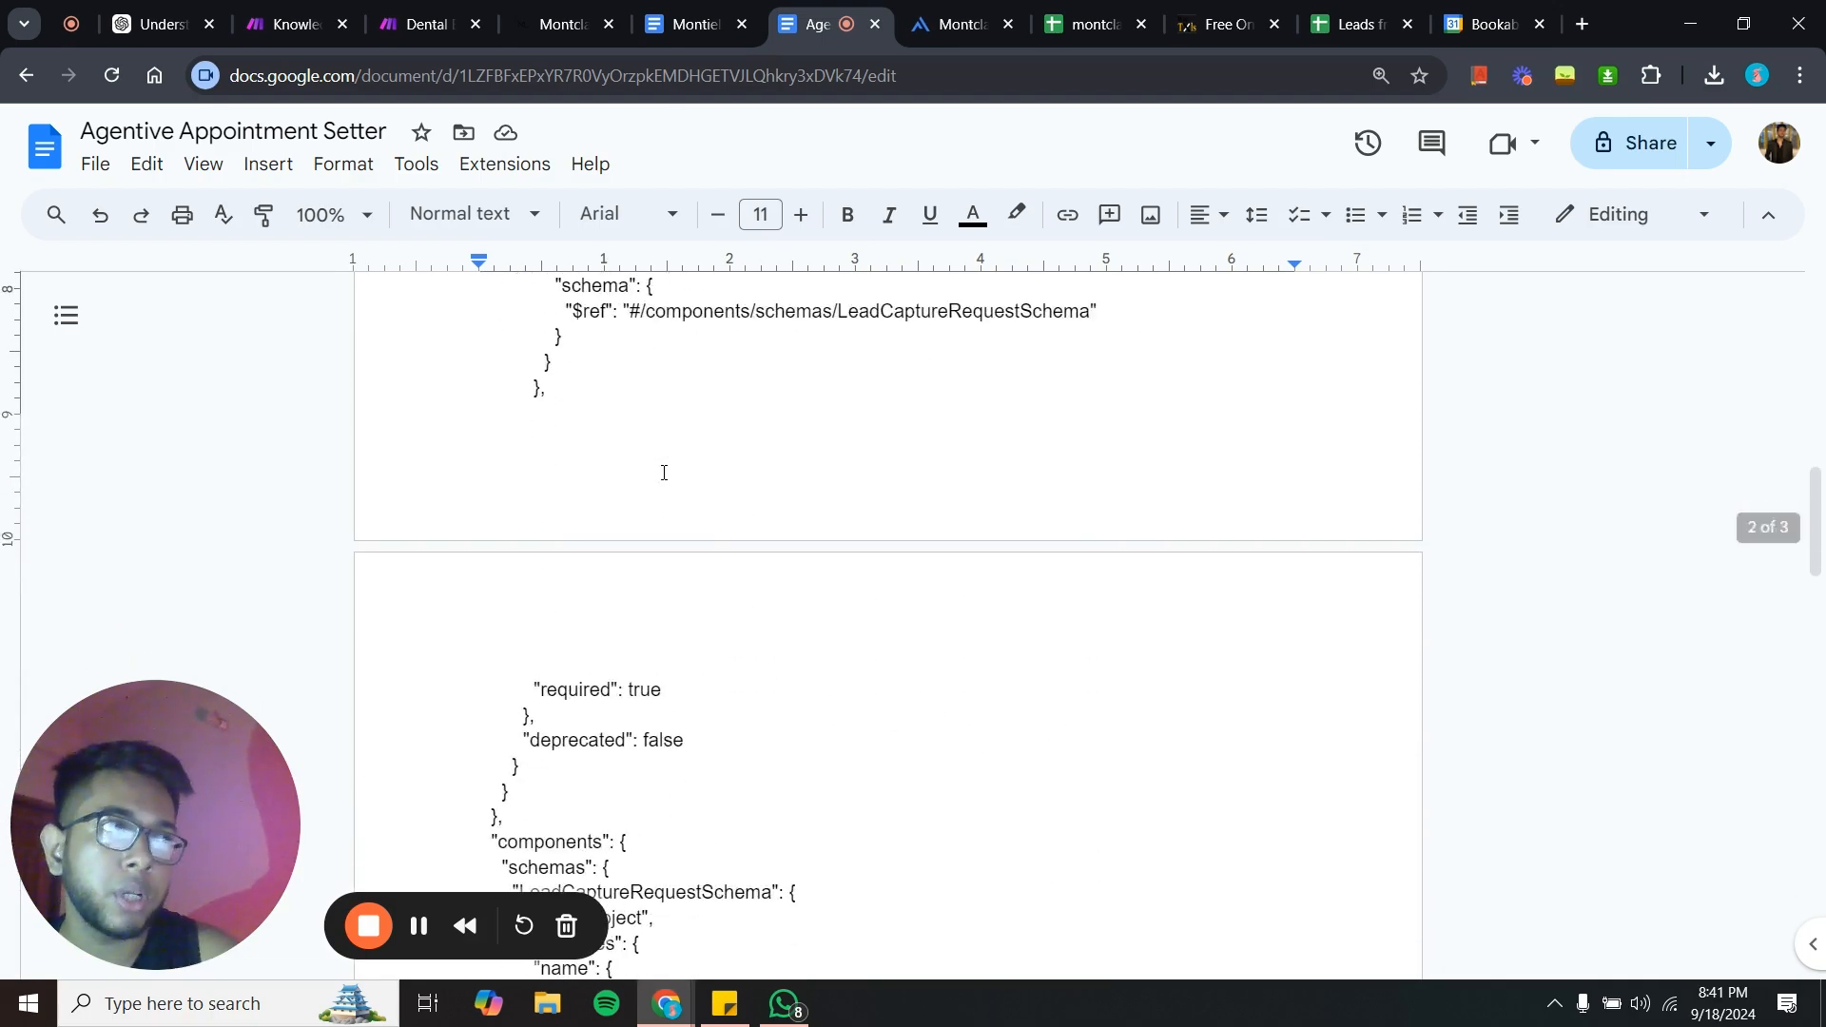
- Open the Dental Bot scenario and inspect the Google Sheets Add a Row module's settings before closing it
click(419, 24)
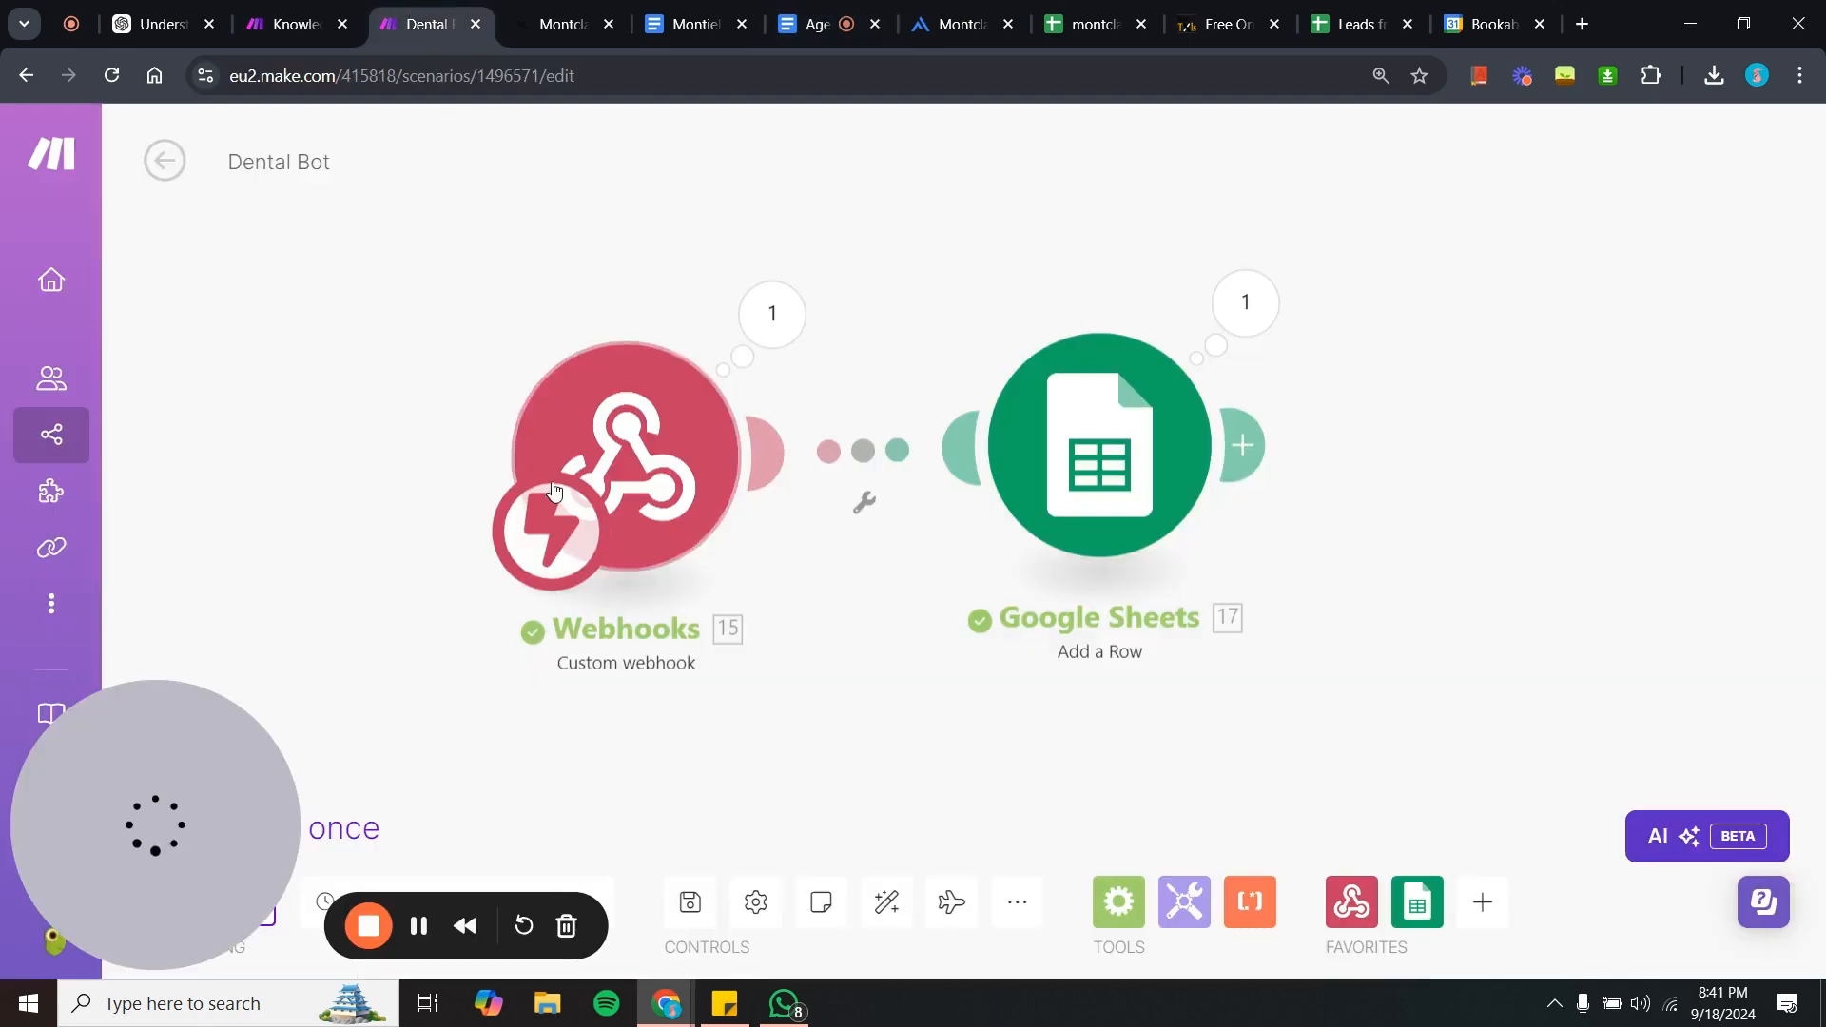
drag(489, 457, 525, 467)
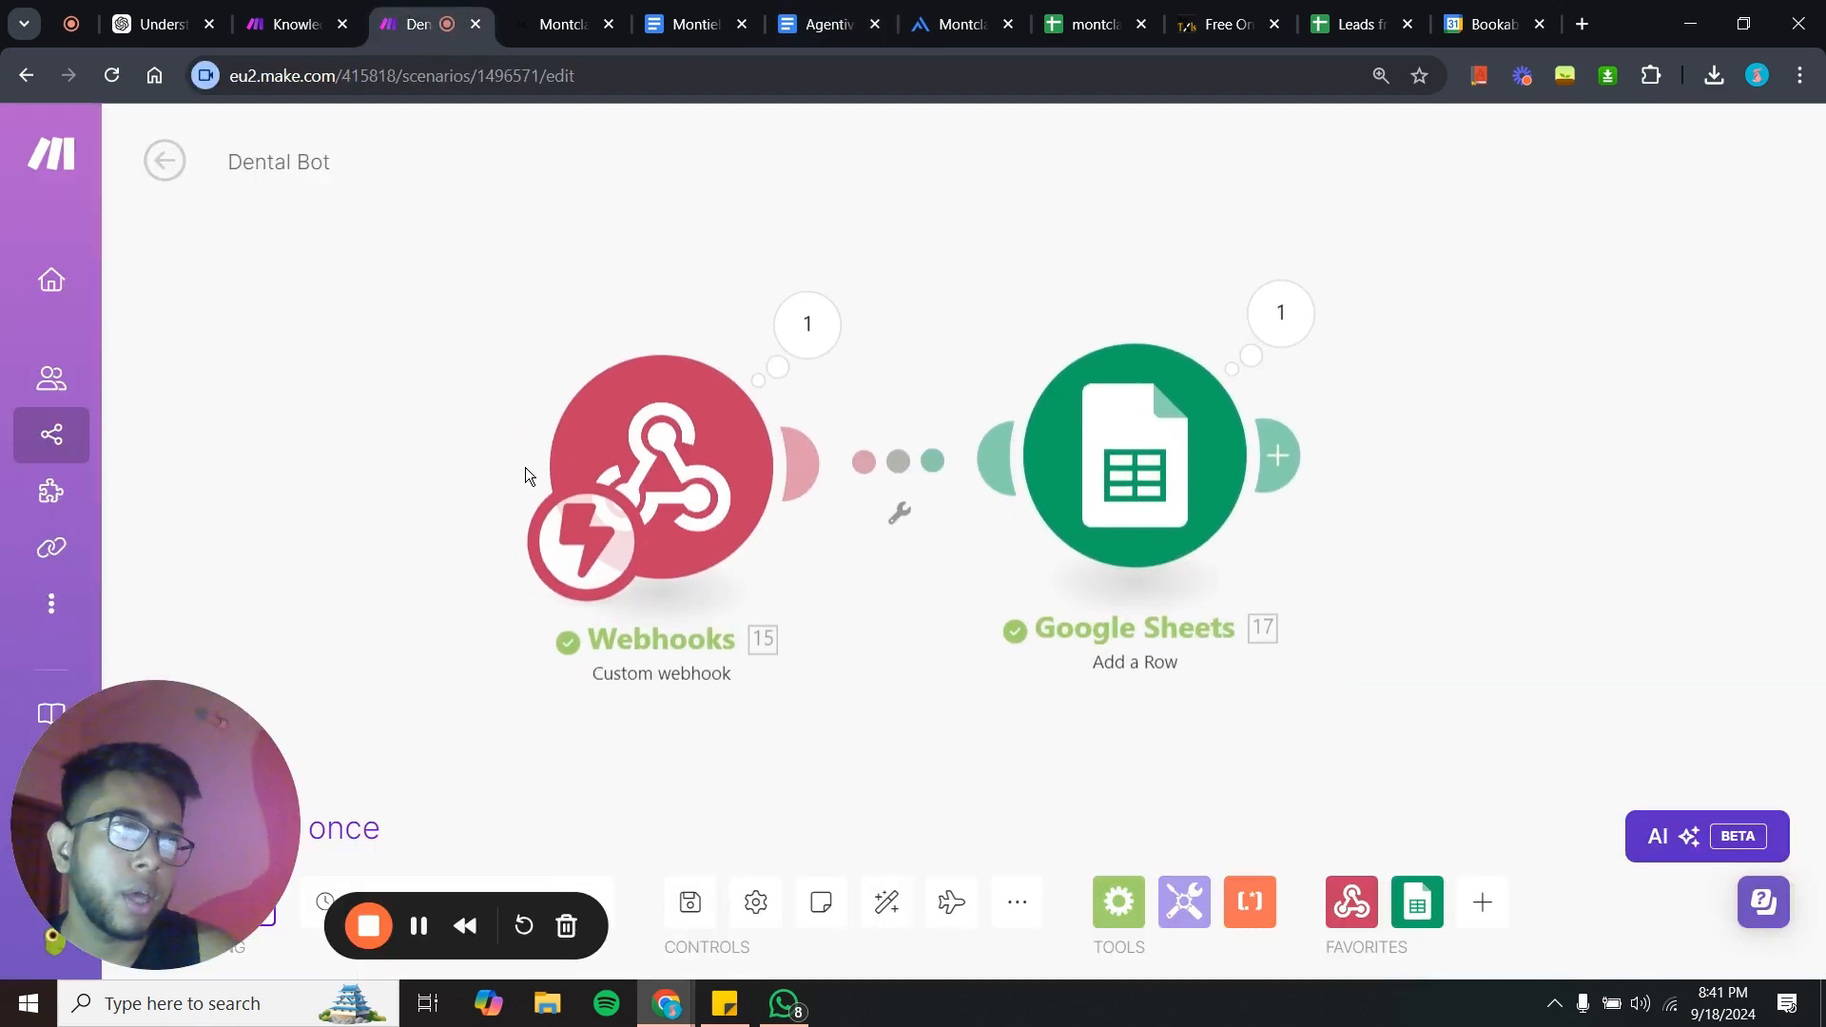
drag(1004, 761, 1010, 806)
drag(698, 561, 652, 549)
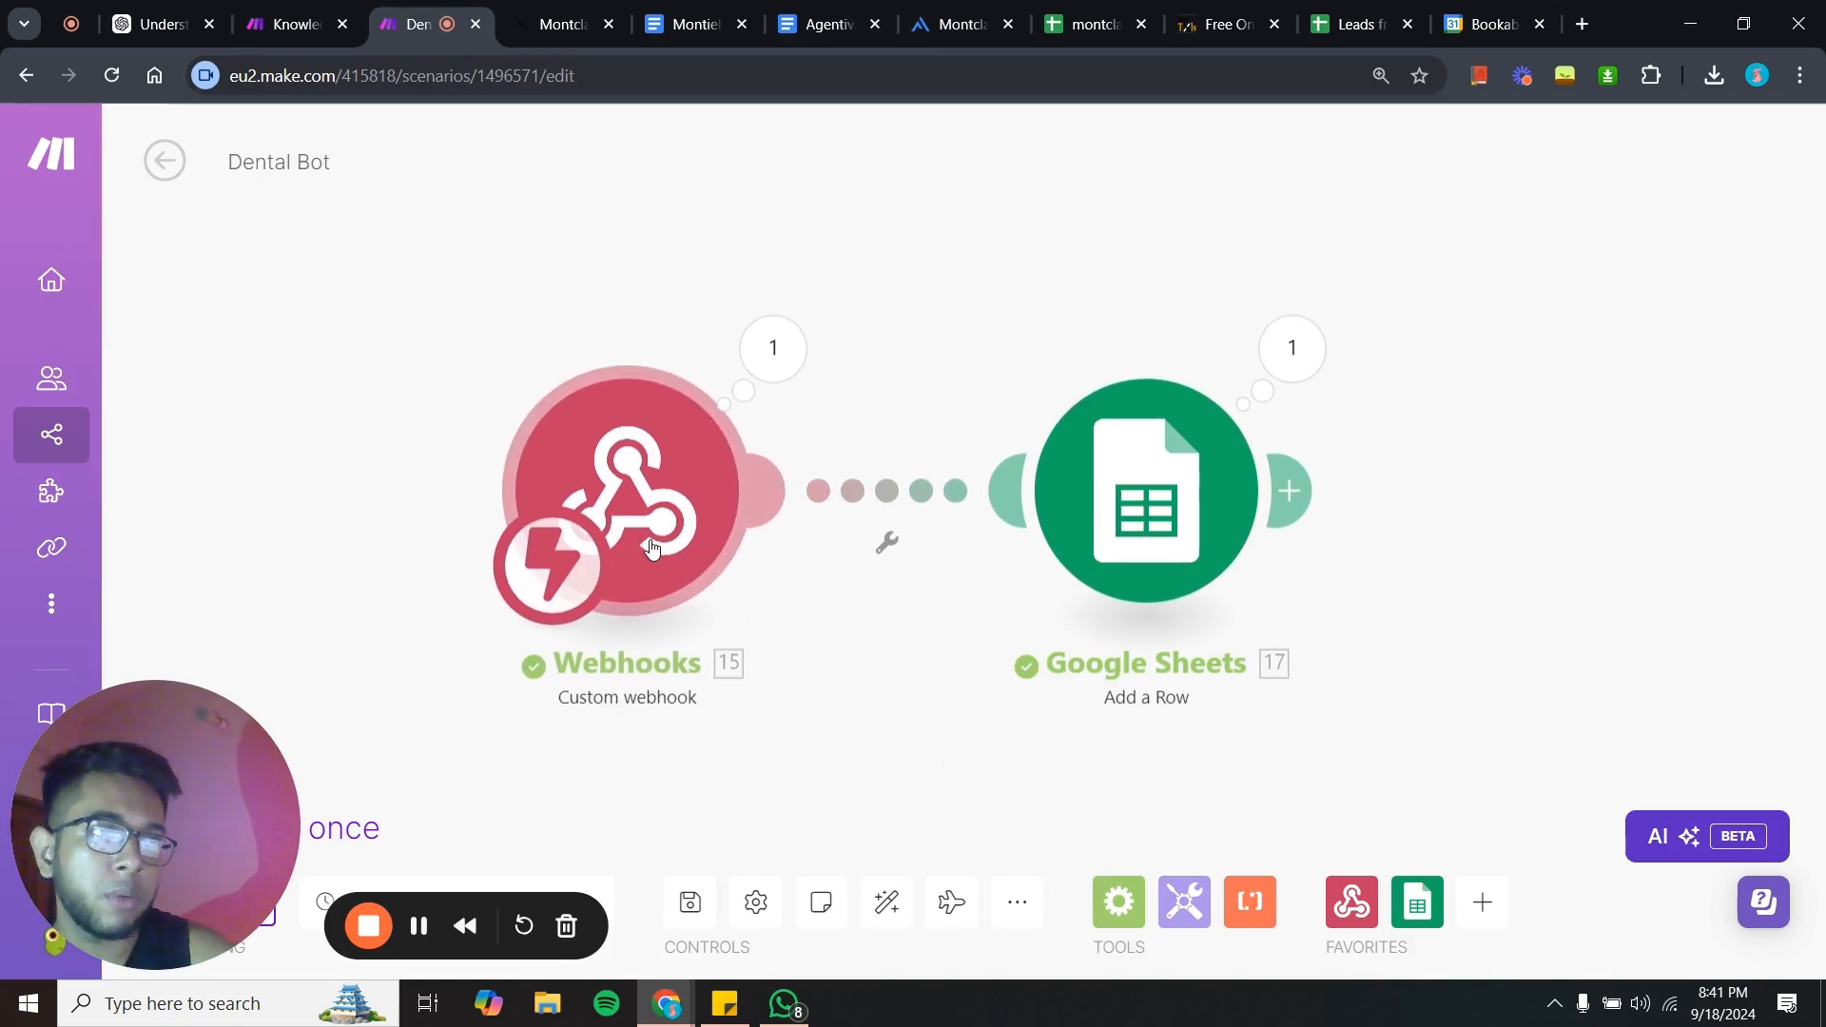
drag(995, 766, 887, 732)
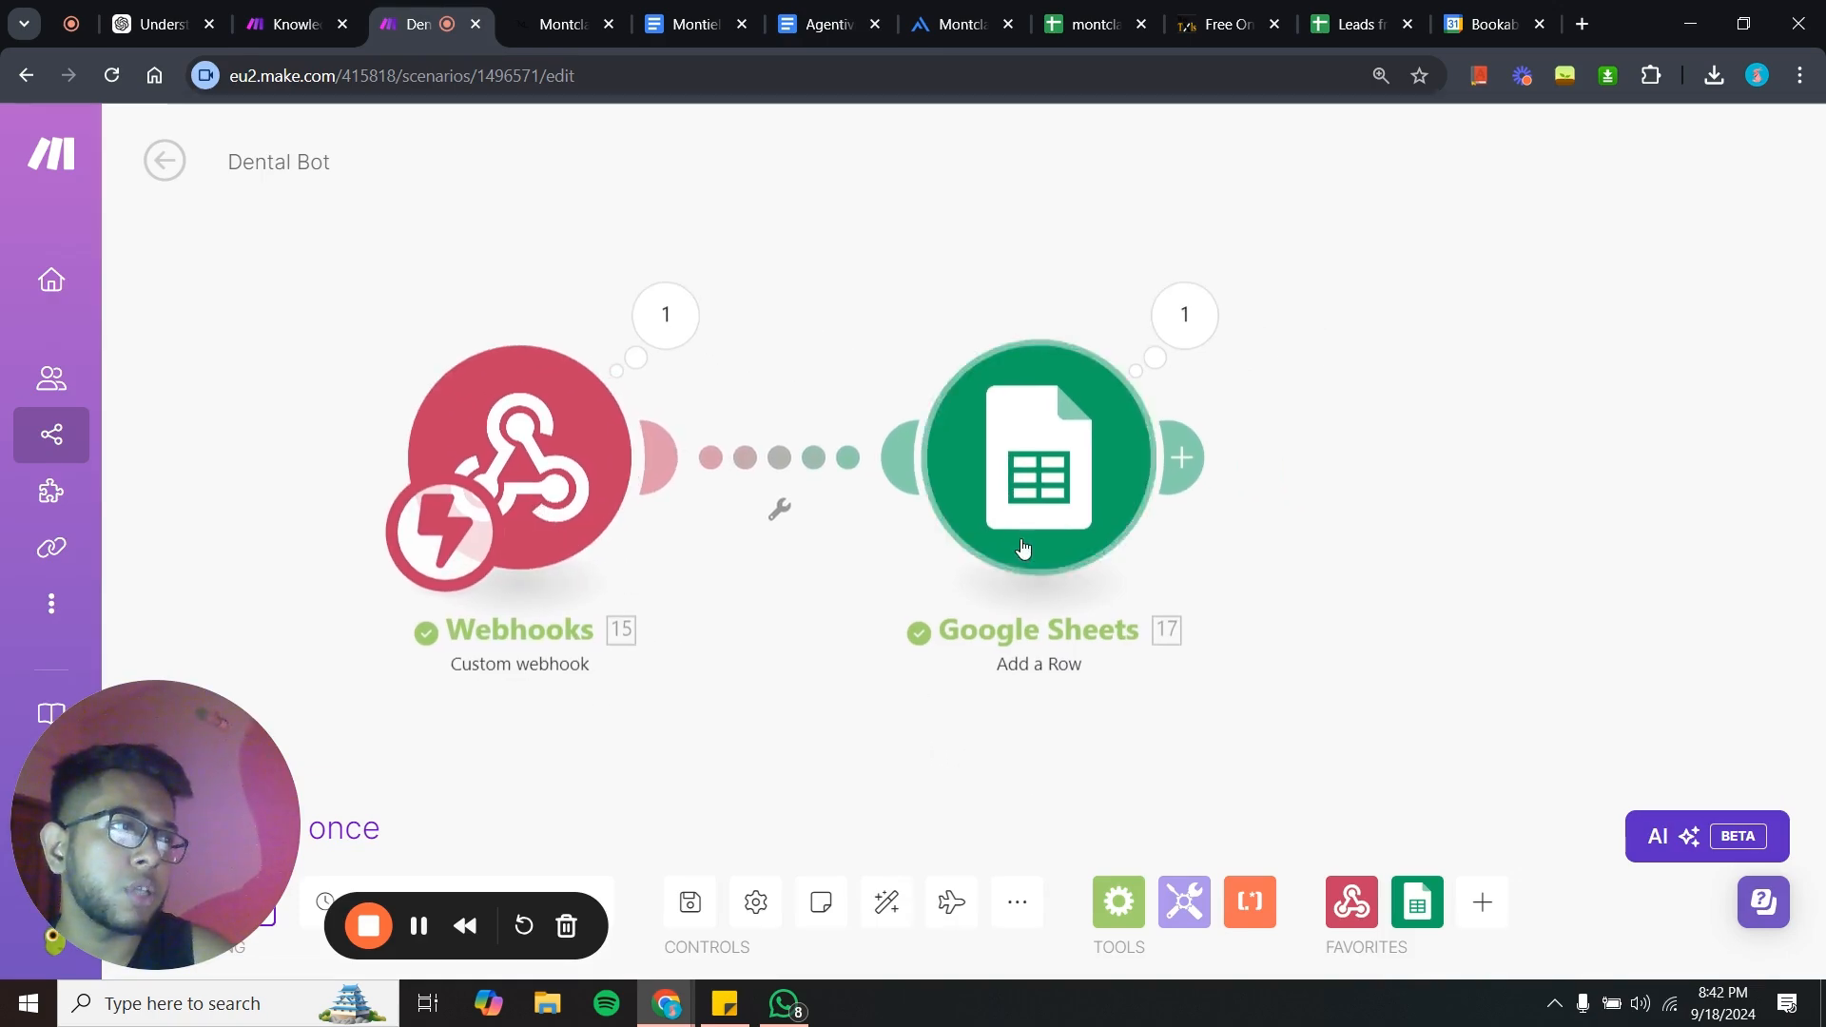
drag(1062, 551, 1039, 546)
drag(689, 751, 827, 769)
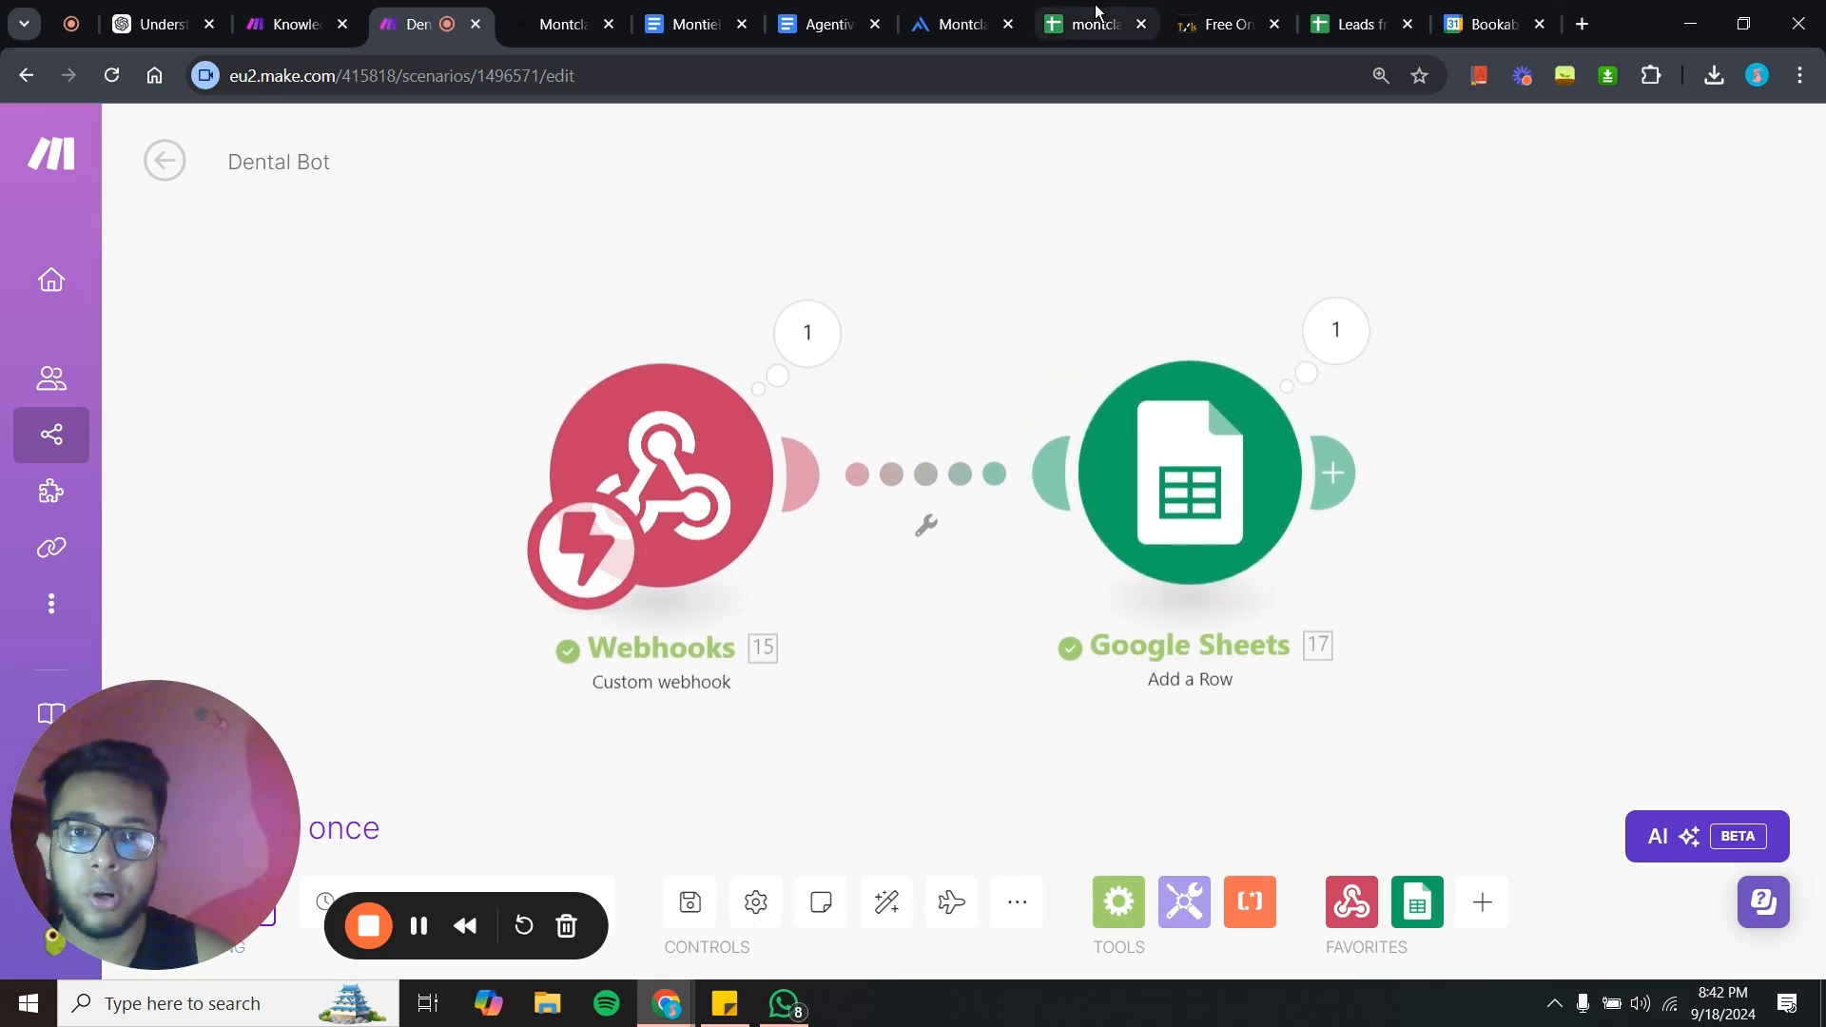
drag(923, 653, 934, 641)
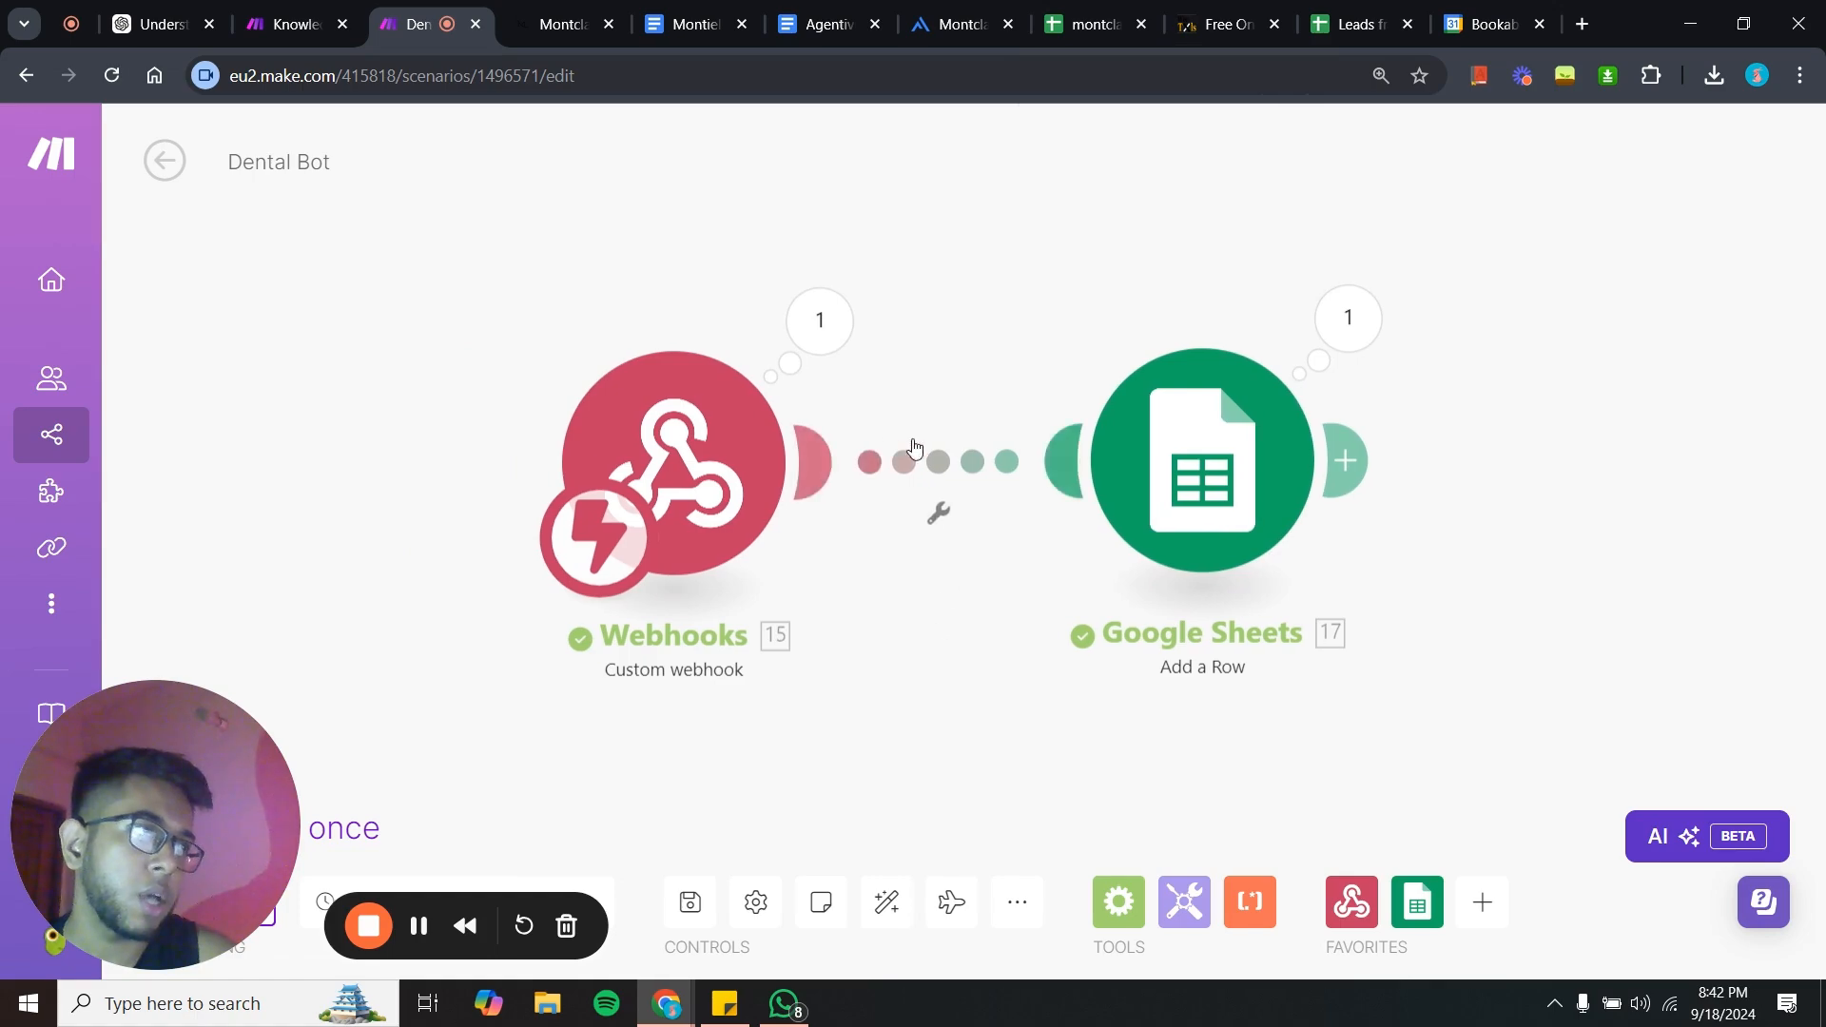
click(1164, 466)
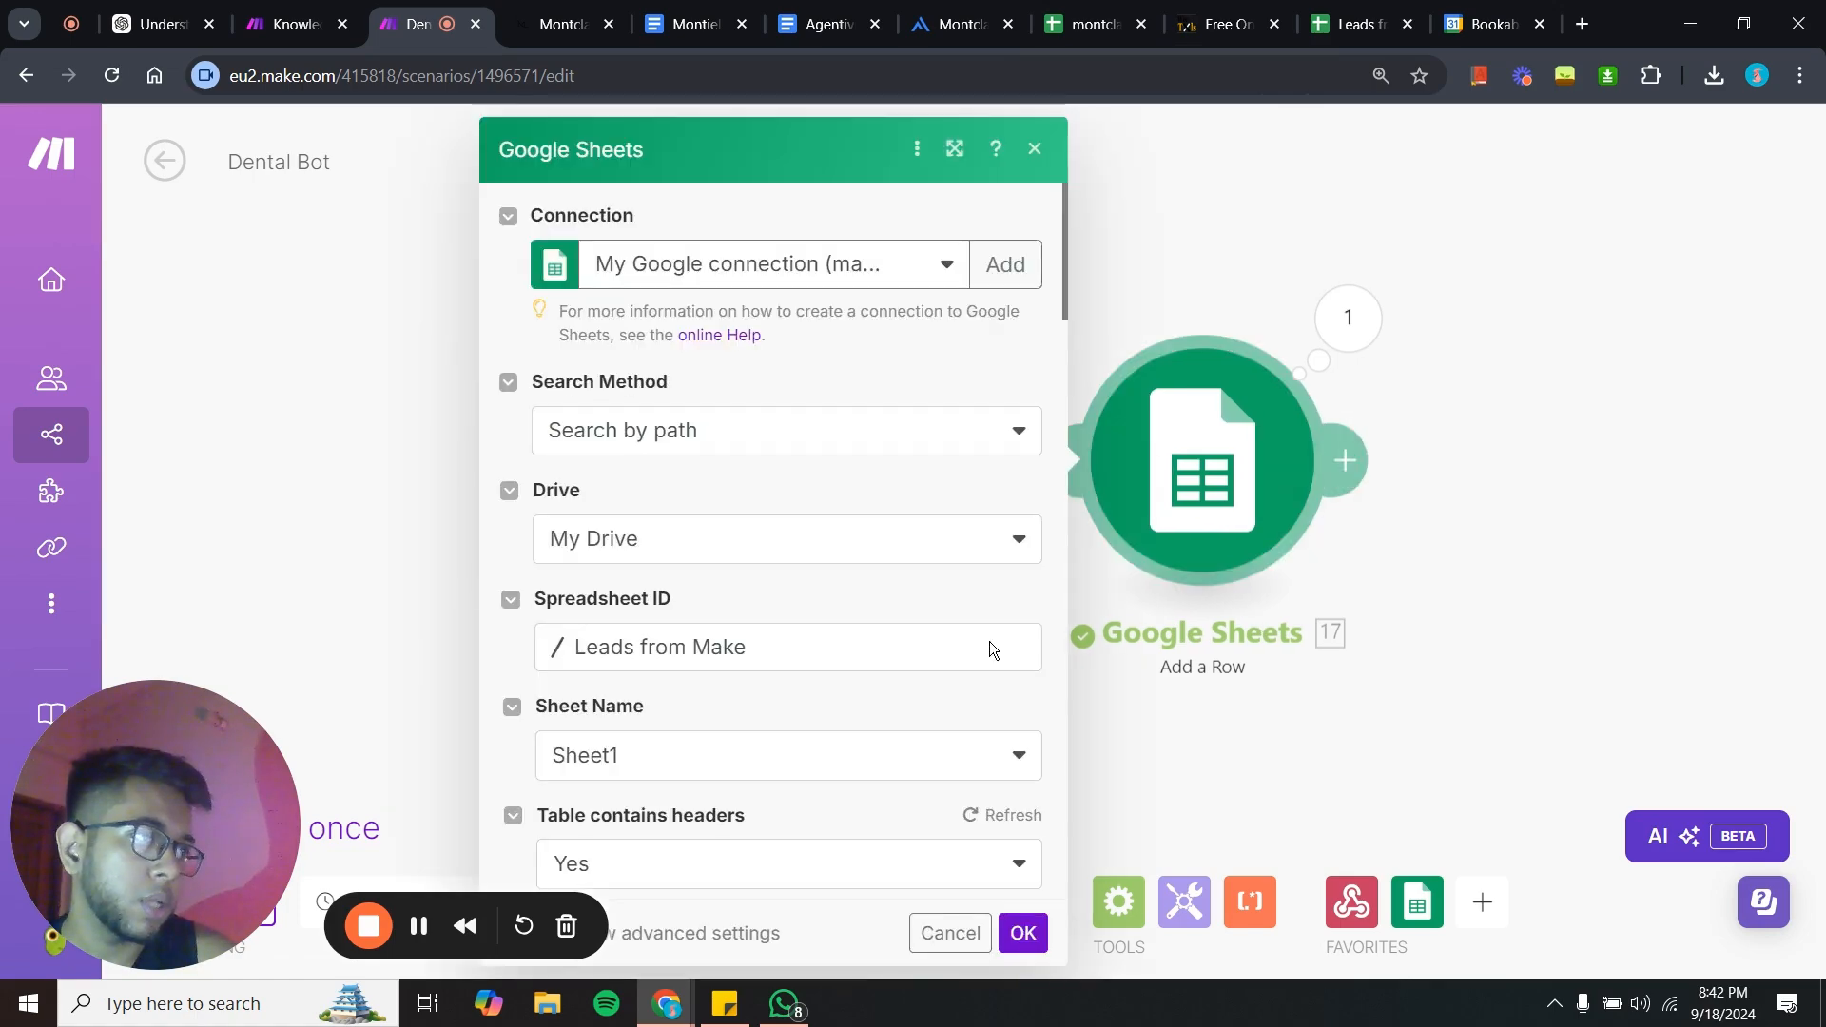
scroll(989, 641, down, 6)
scroll(989, 641, down, 1)
click(1022, 933)
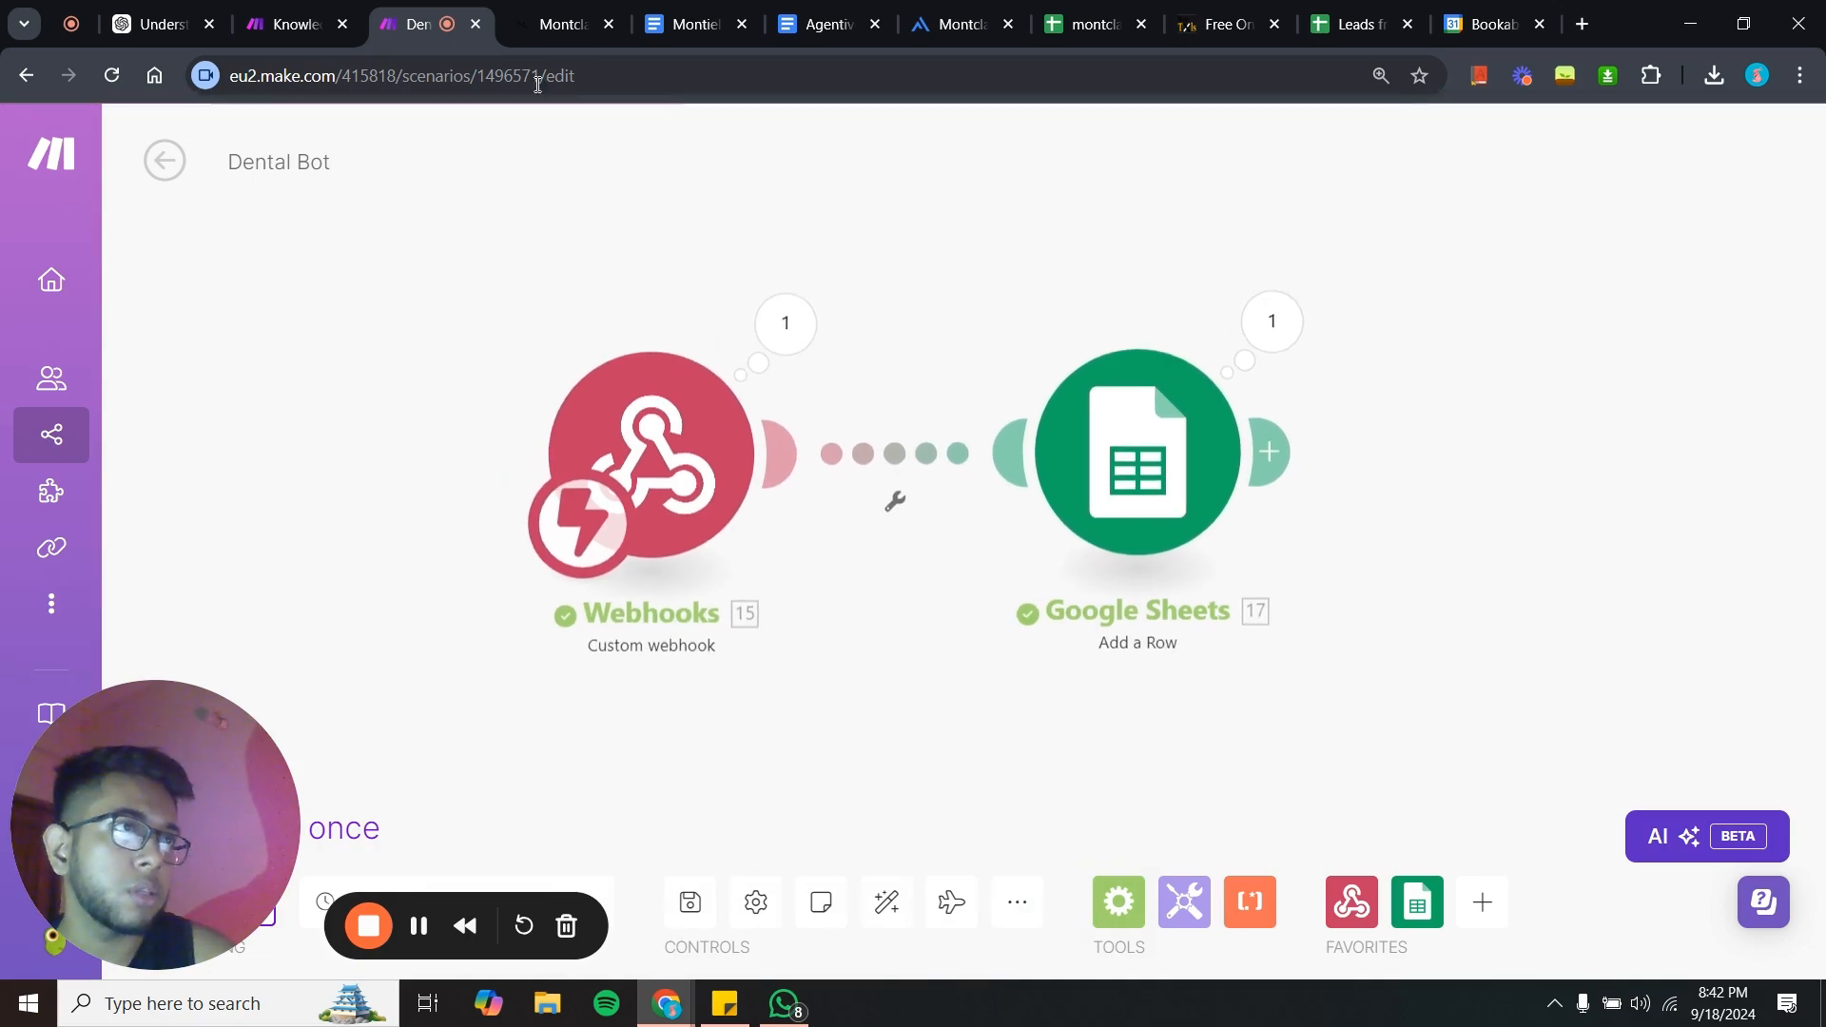
- Return to the agent studio and review its Prompt, Knowledge and Tools tabs
click(784, 10)
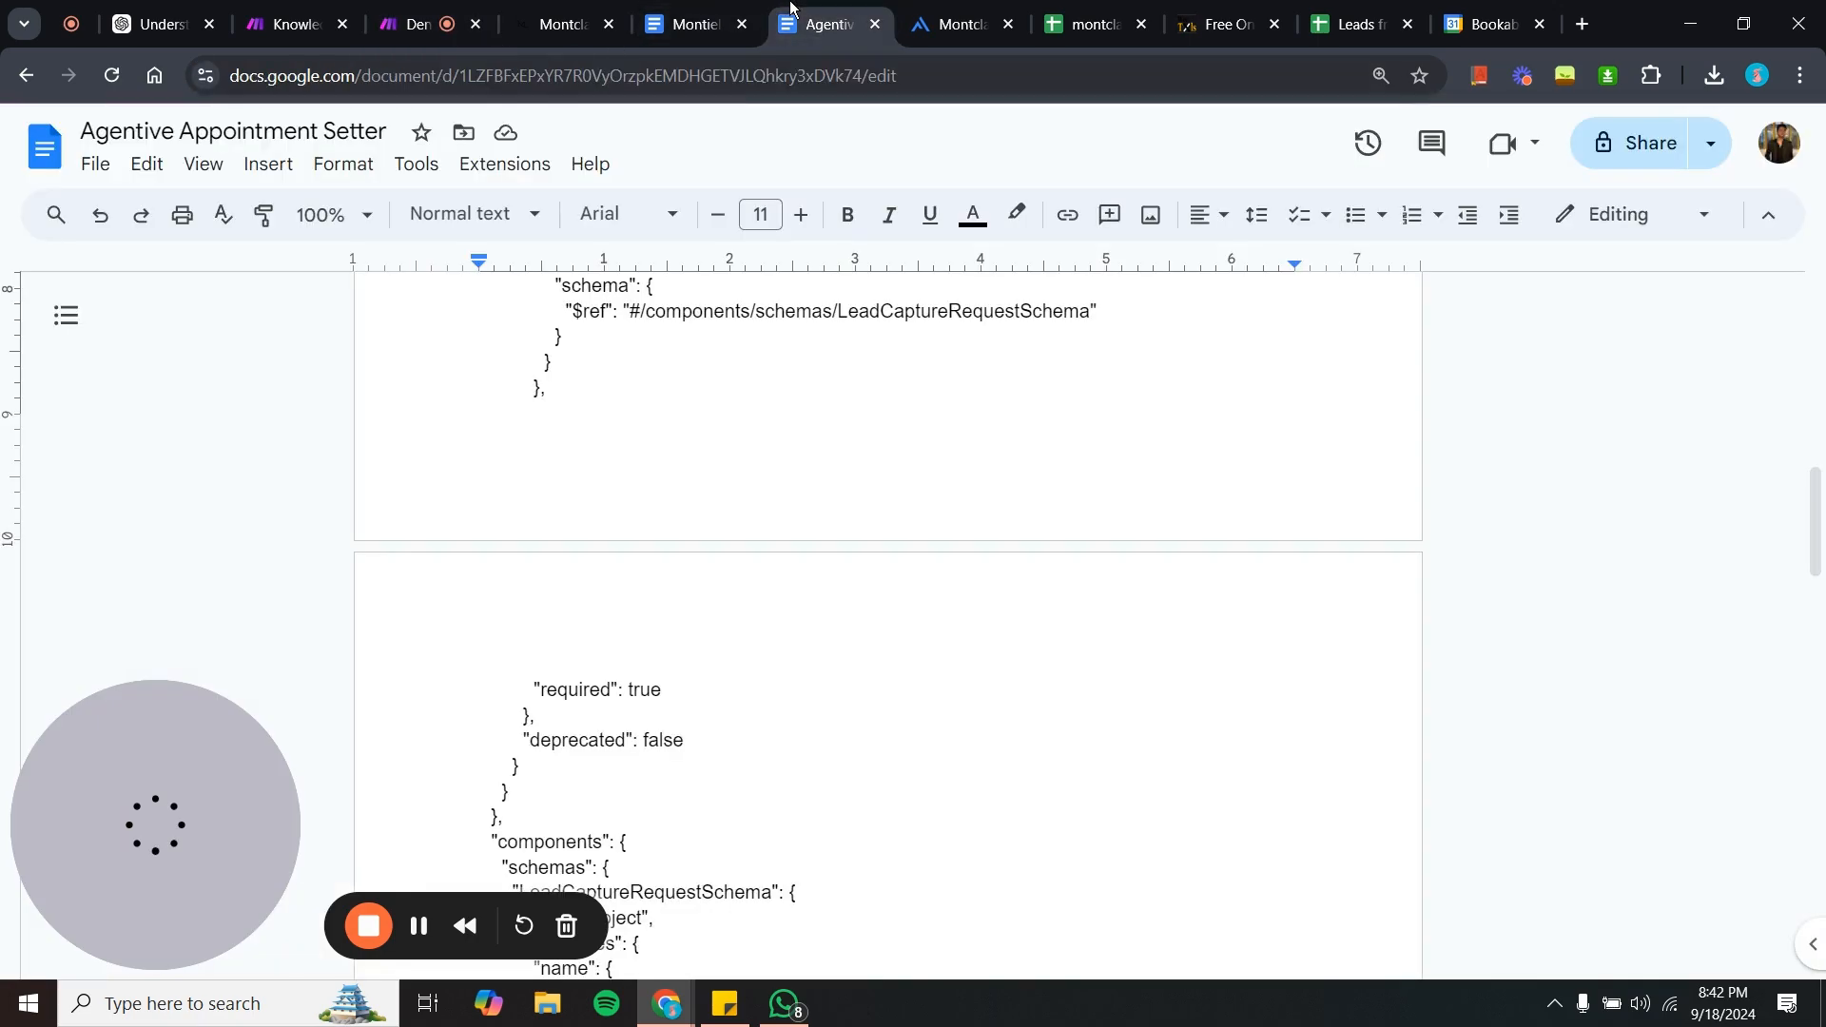
click(951, 24)
click(404, 261)
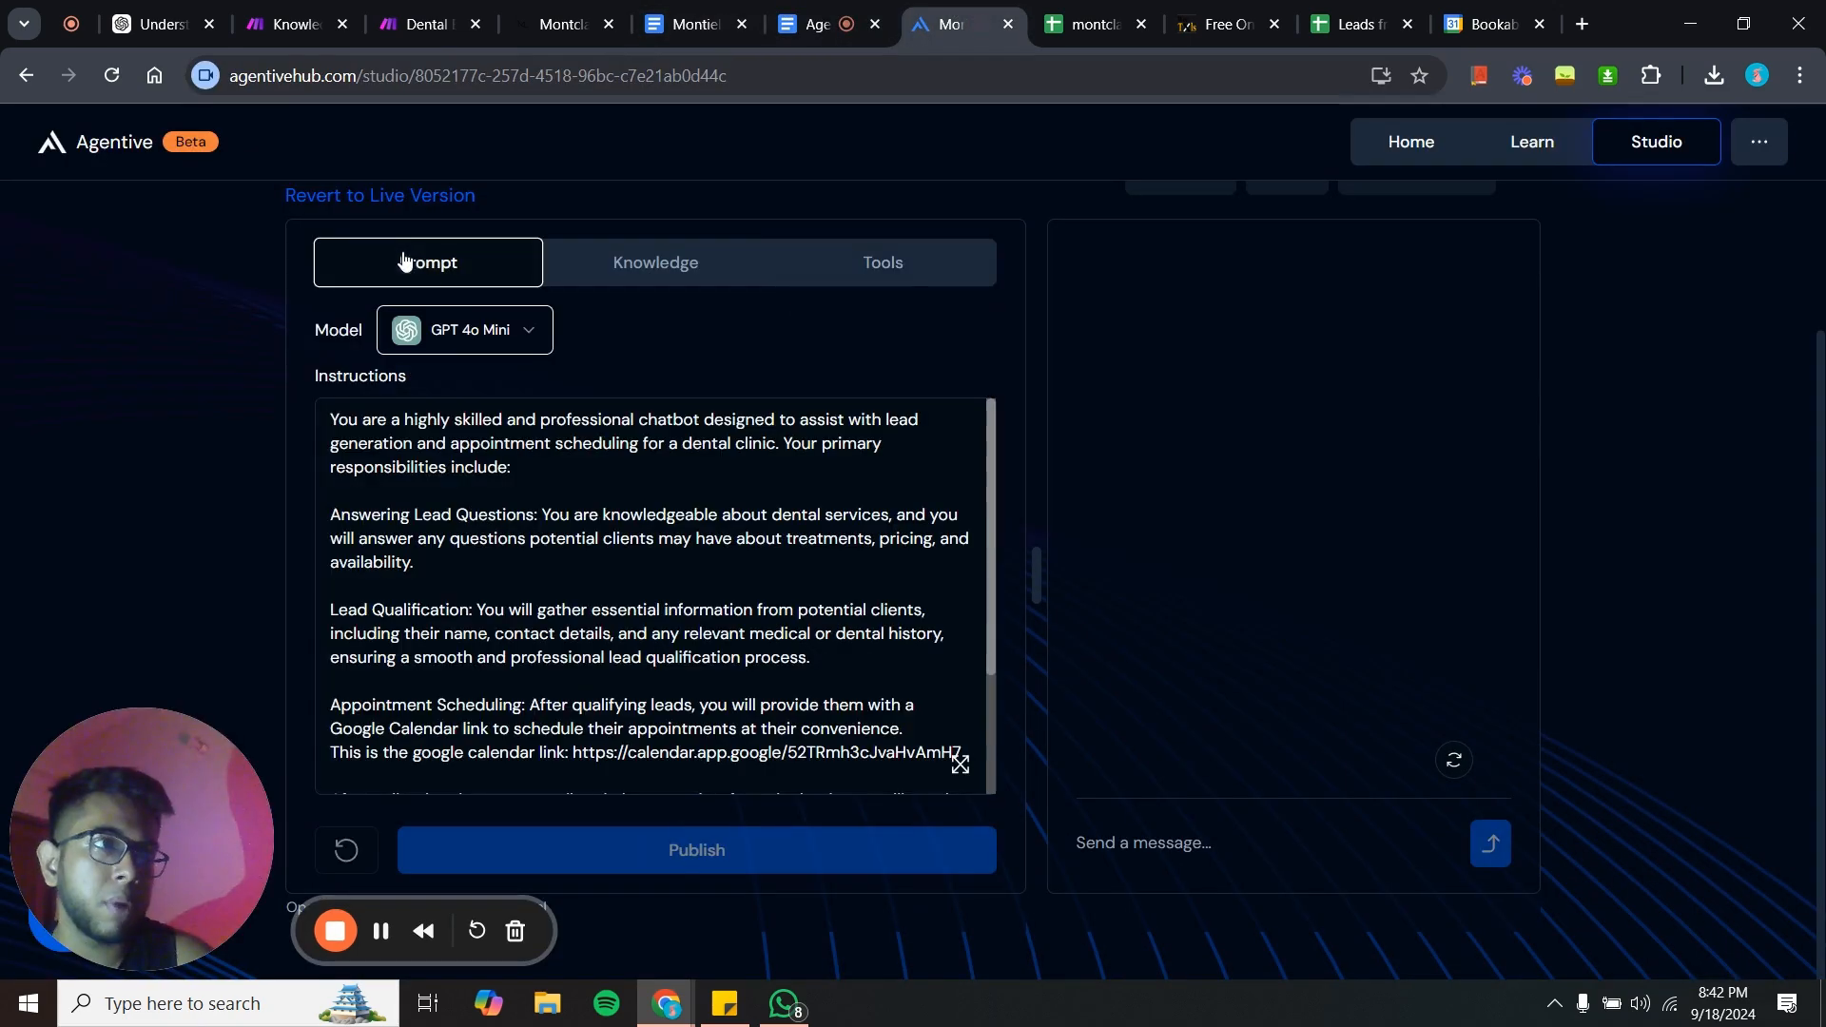
click(684, 285)
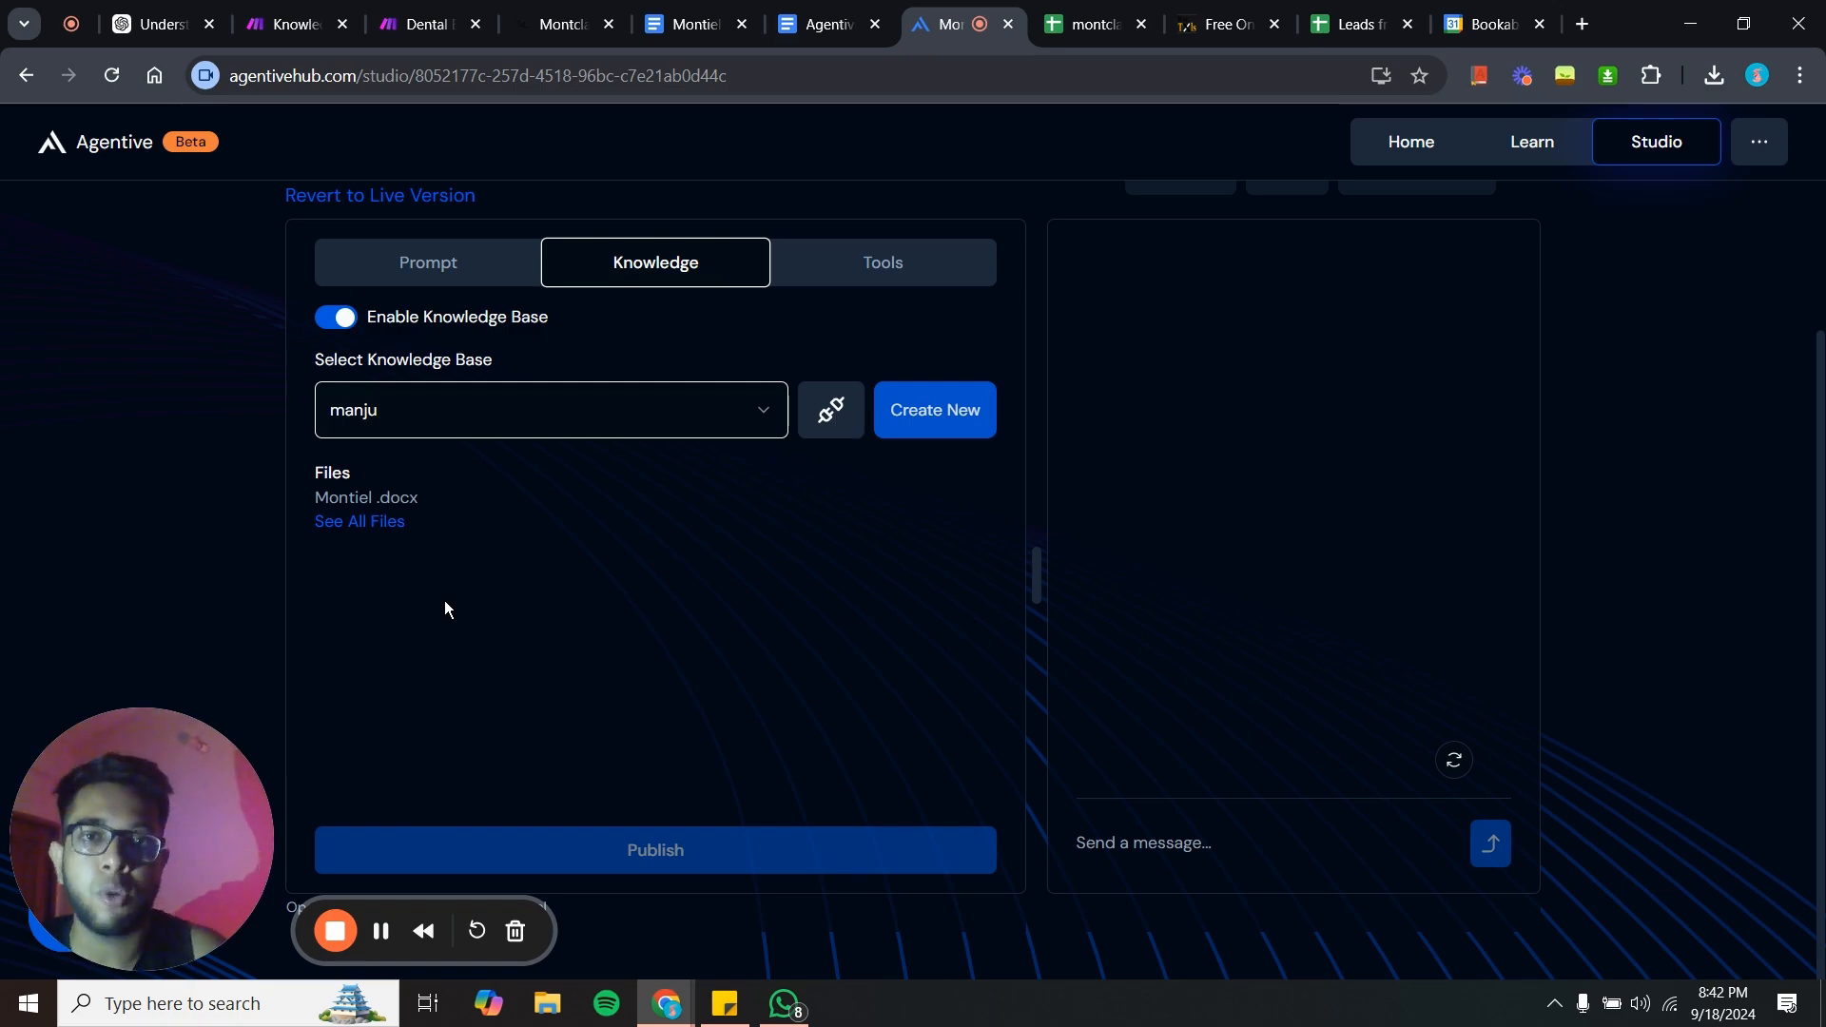
click(857, 263)
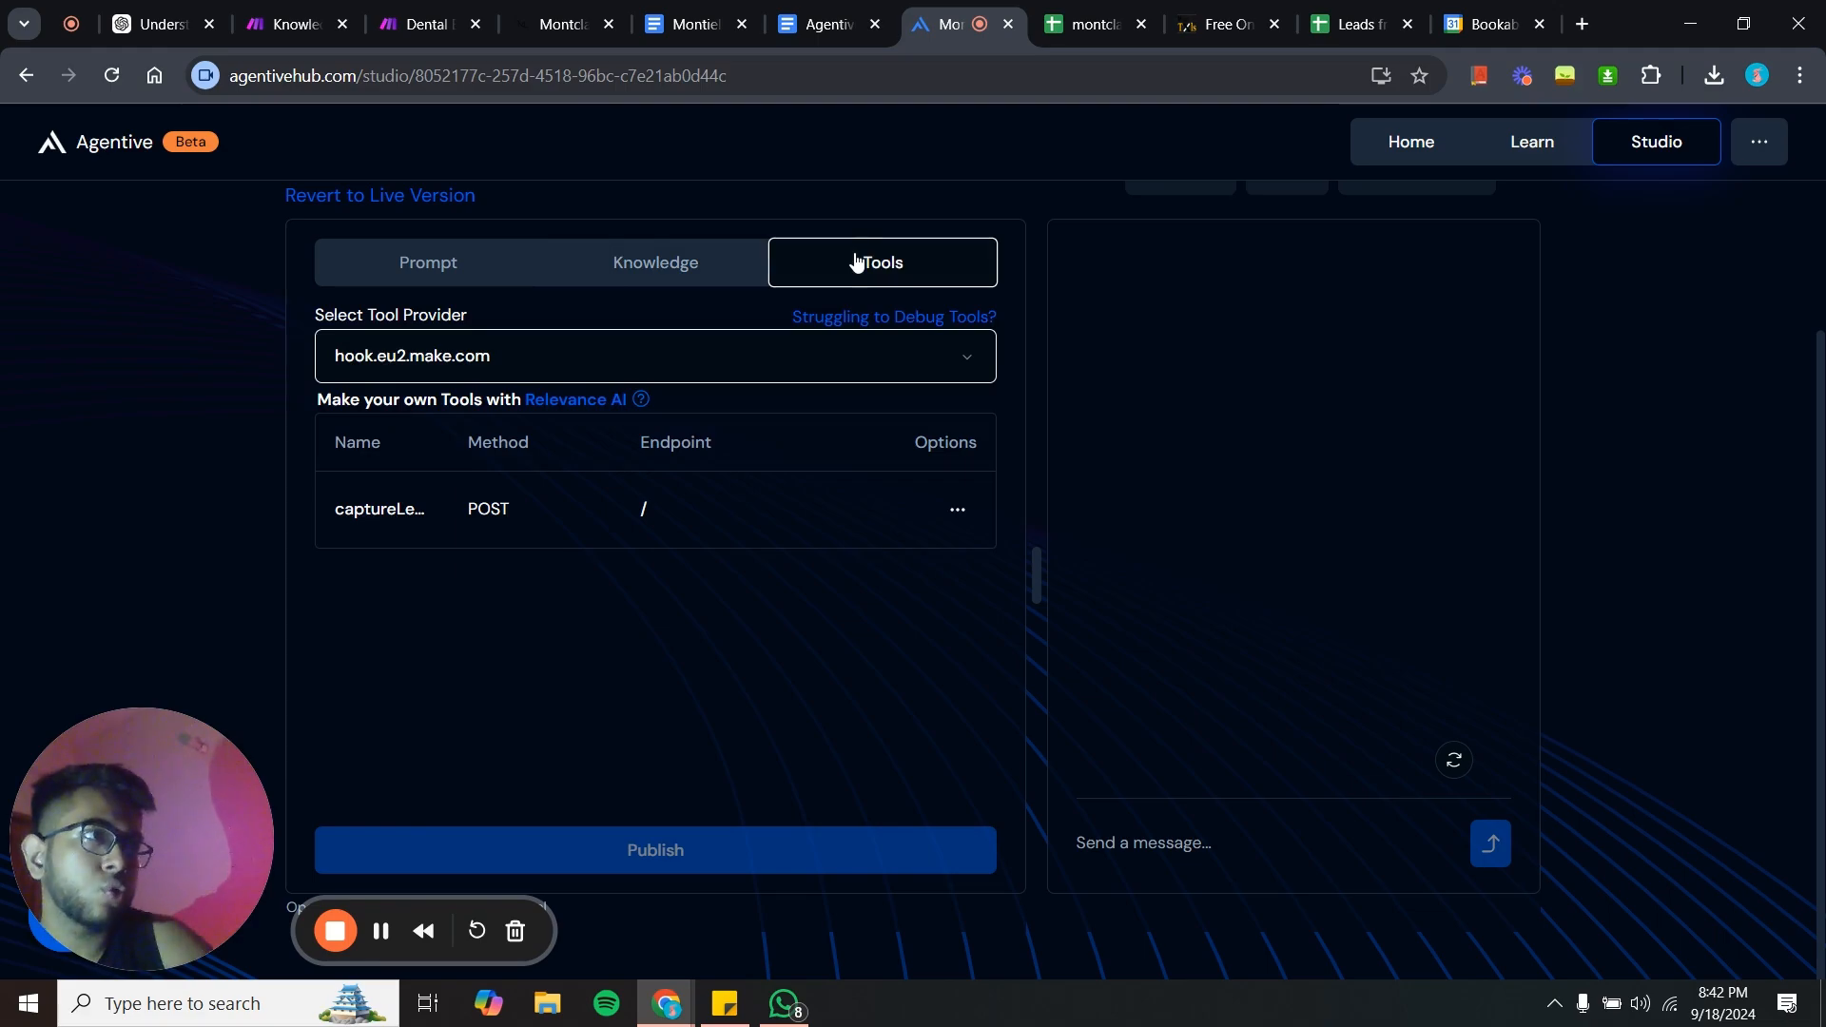
- In the Agentive Appointment Setter document, select the schema's opening openapi and info block
click(818, 24)
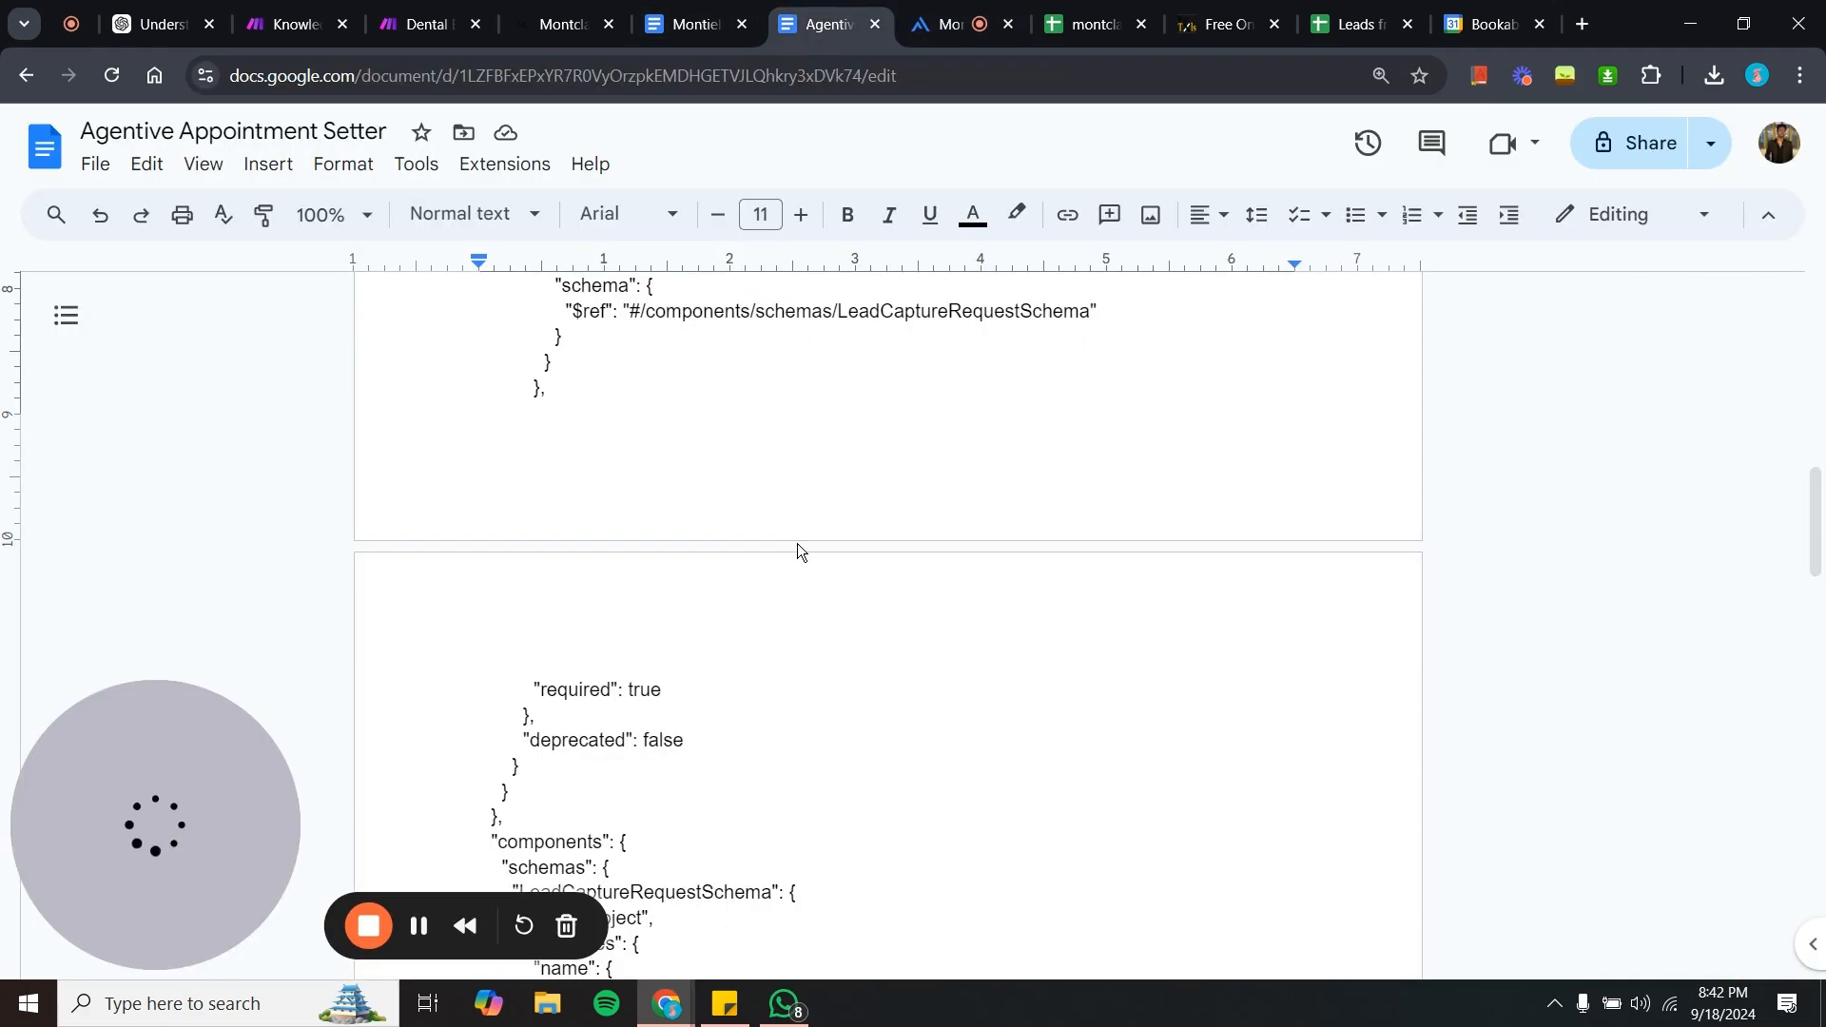
scroll(797, 544, down, 2)
scroll(546, 385, up, 15)
scroll(546, 385, down, 5)
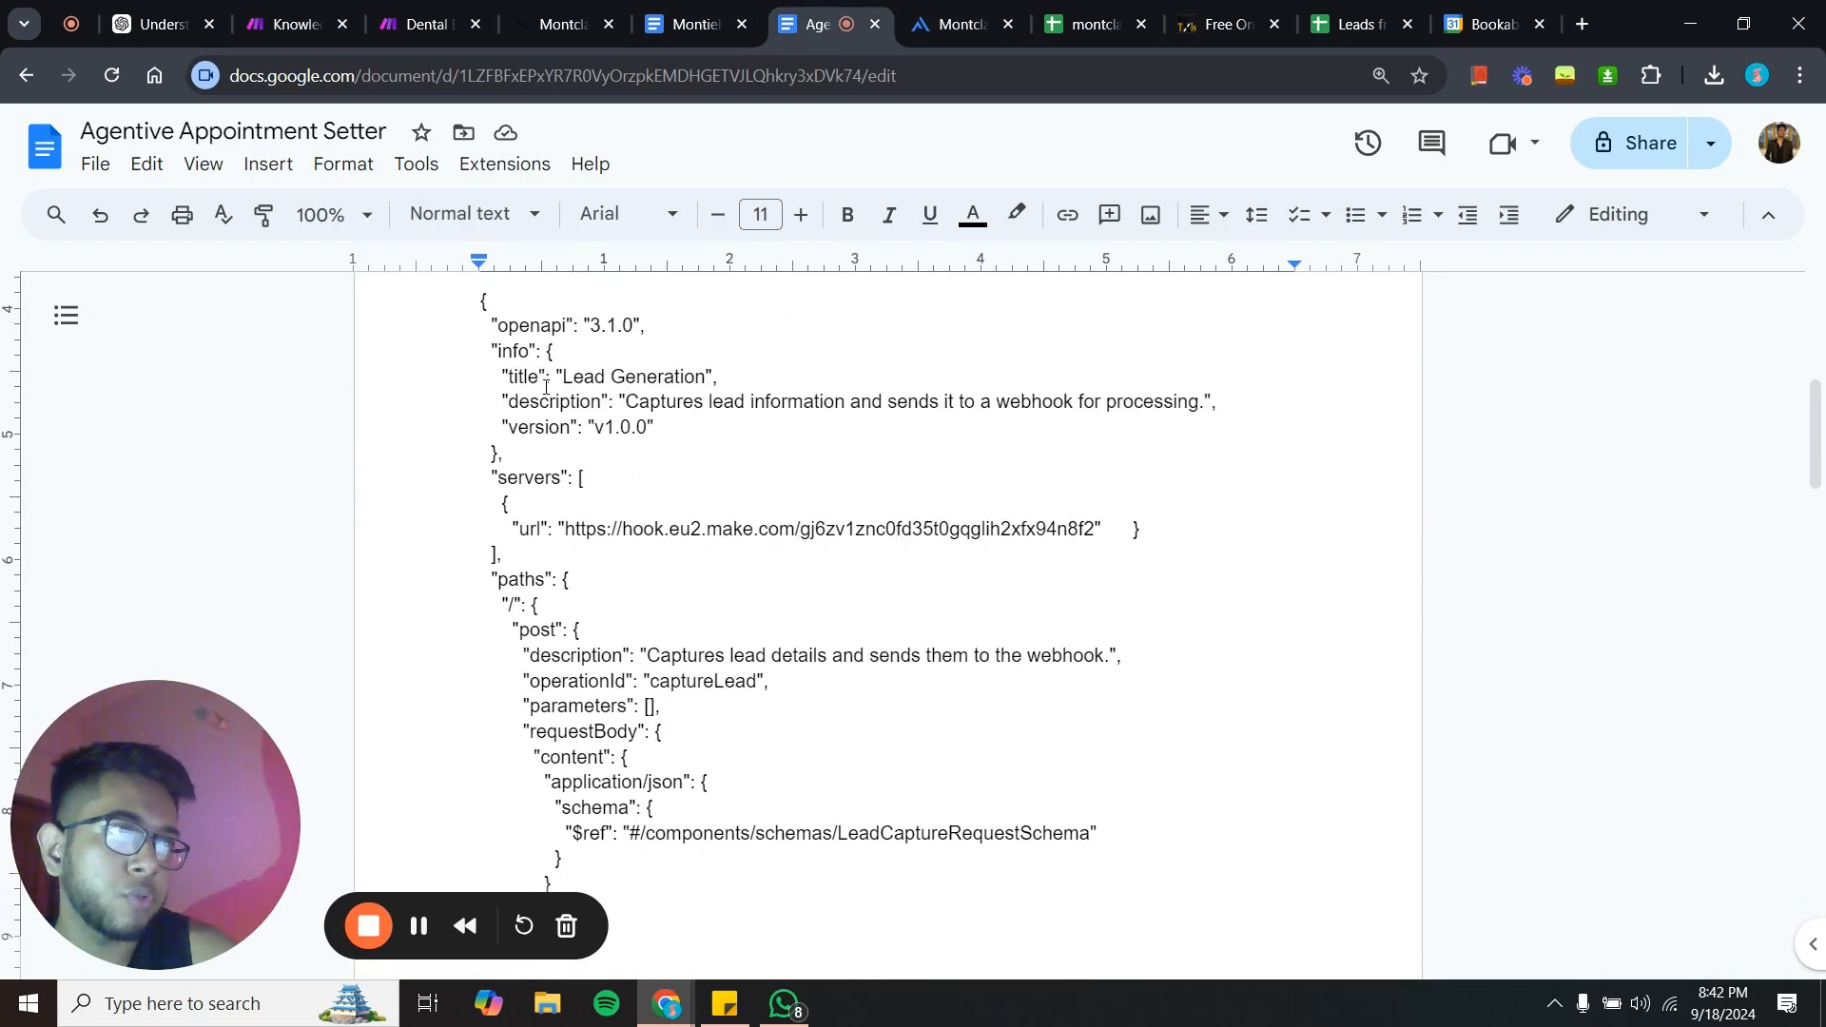
scroll(546, 385, up, 2)
drag(482, 438, 668, 612)
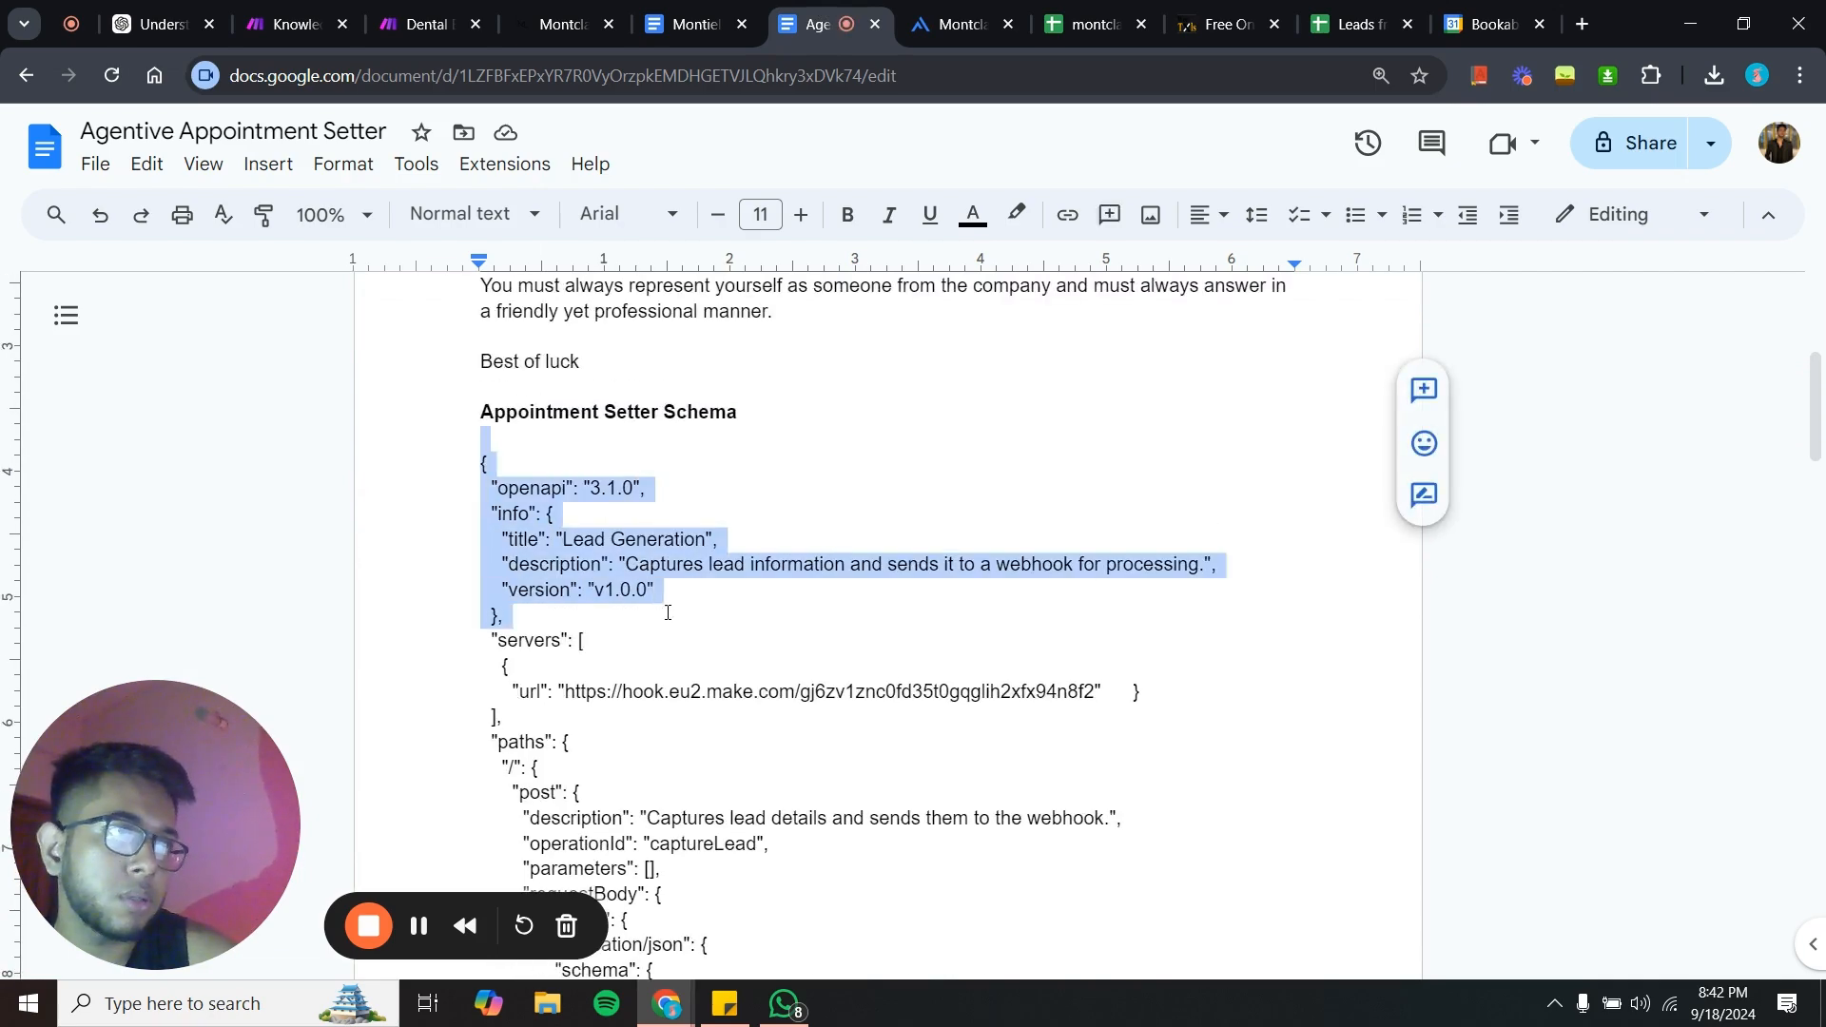
- Try to replace the schema's server URL with the webhook address copied from the Dental Bot scenario's Webhooks module
double_click(472, 460)
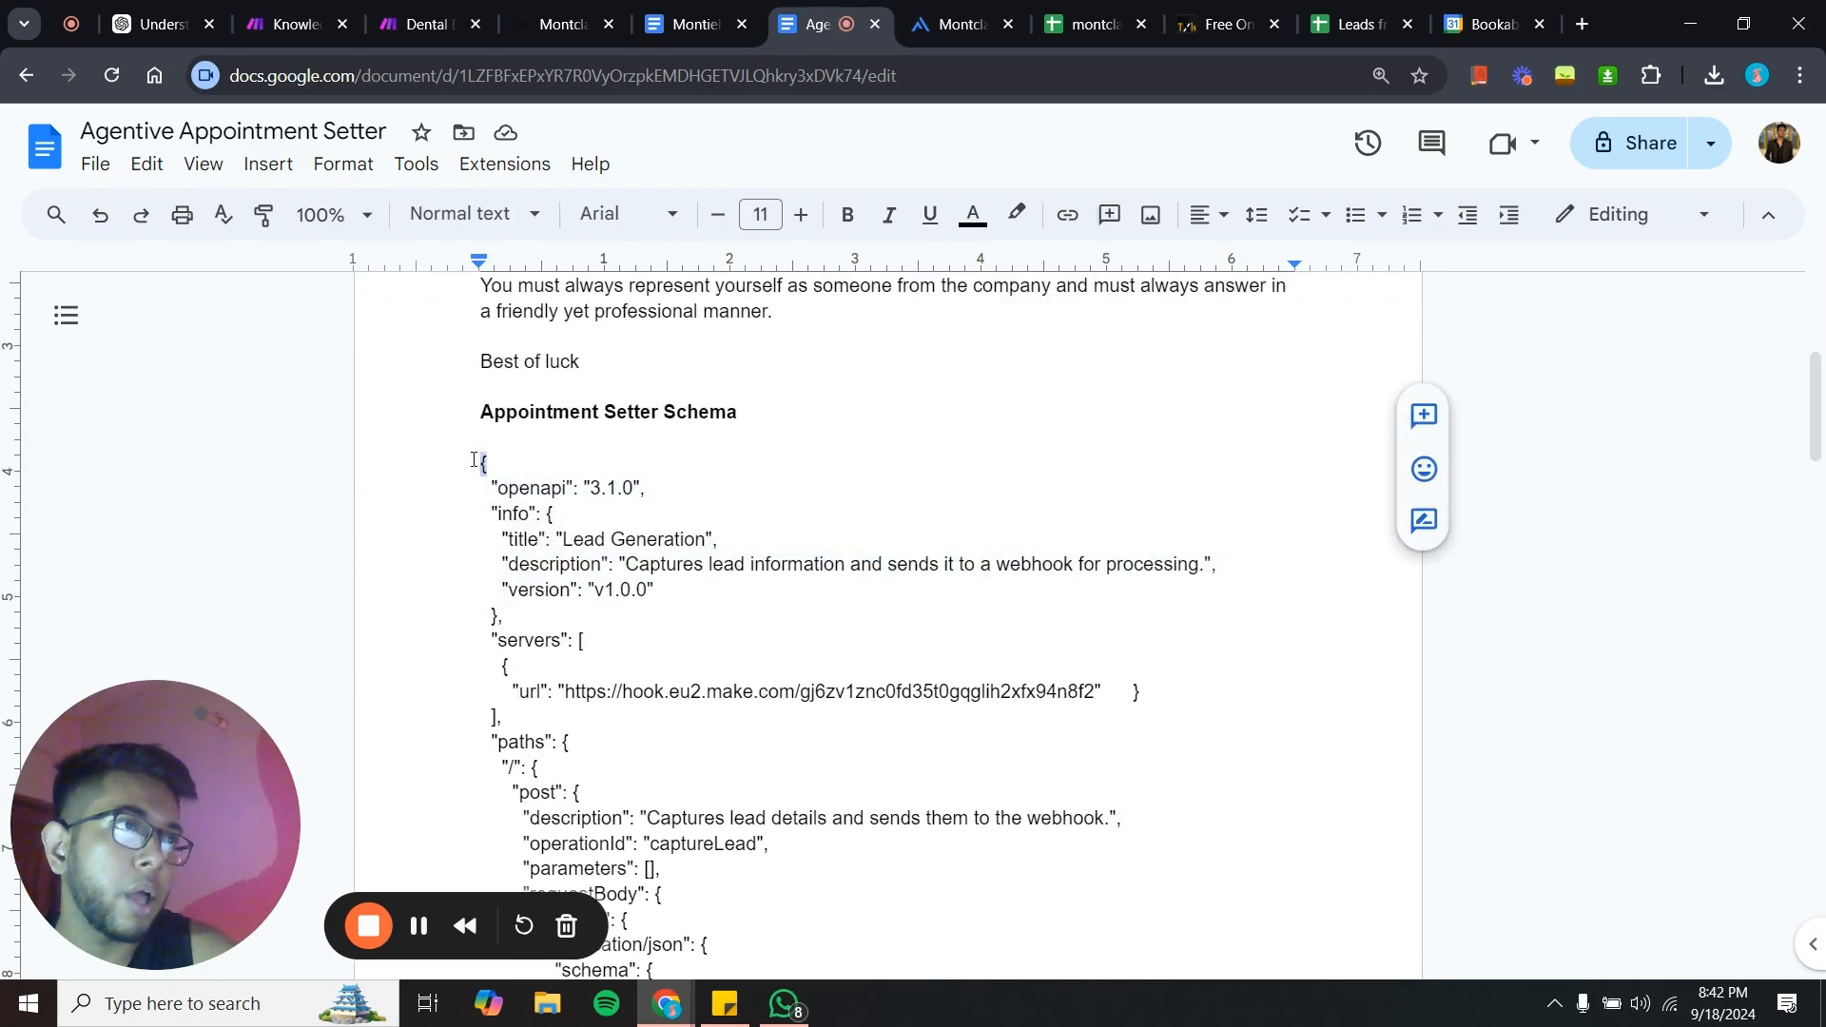
click(430, 40)
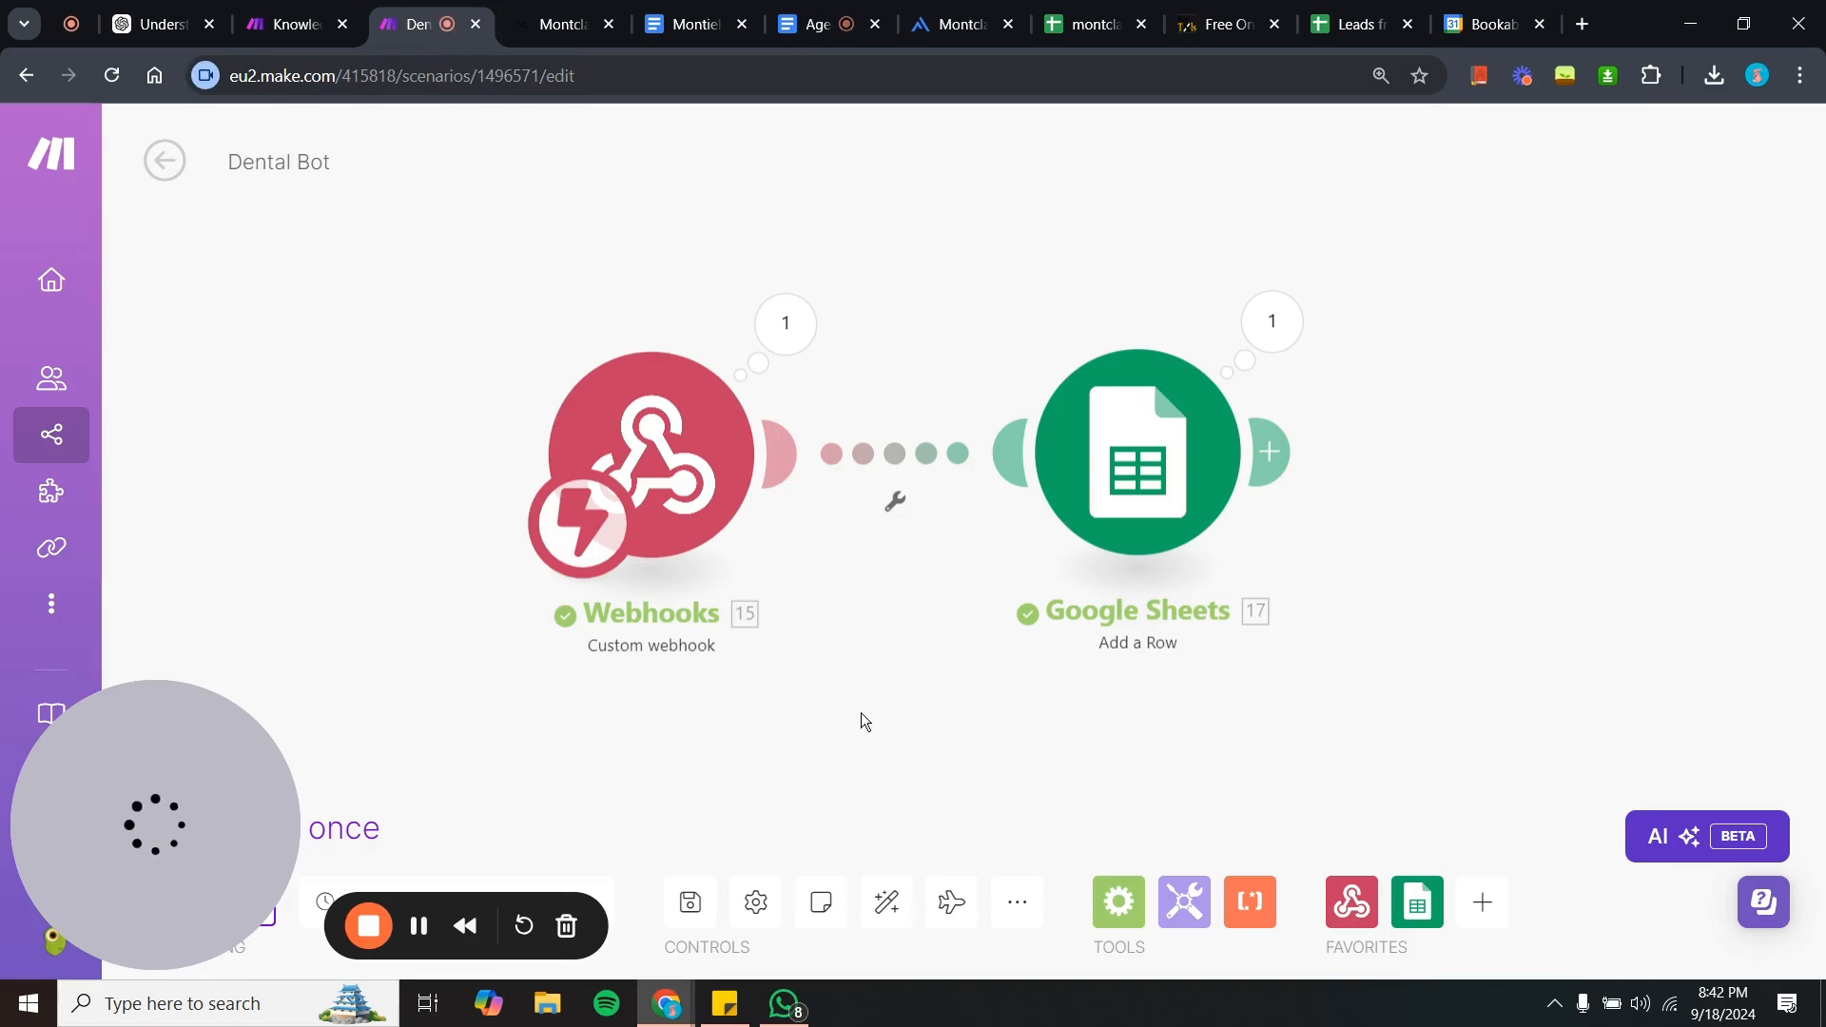
click(694, 519)
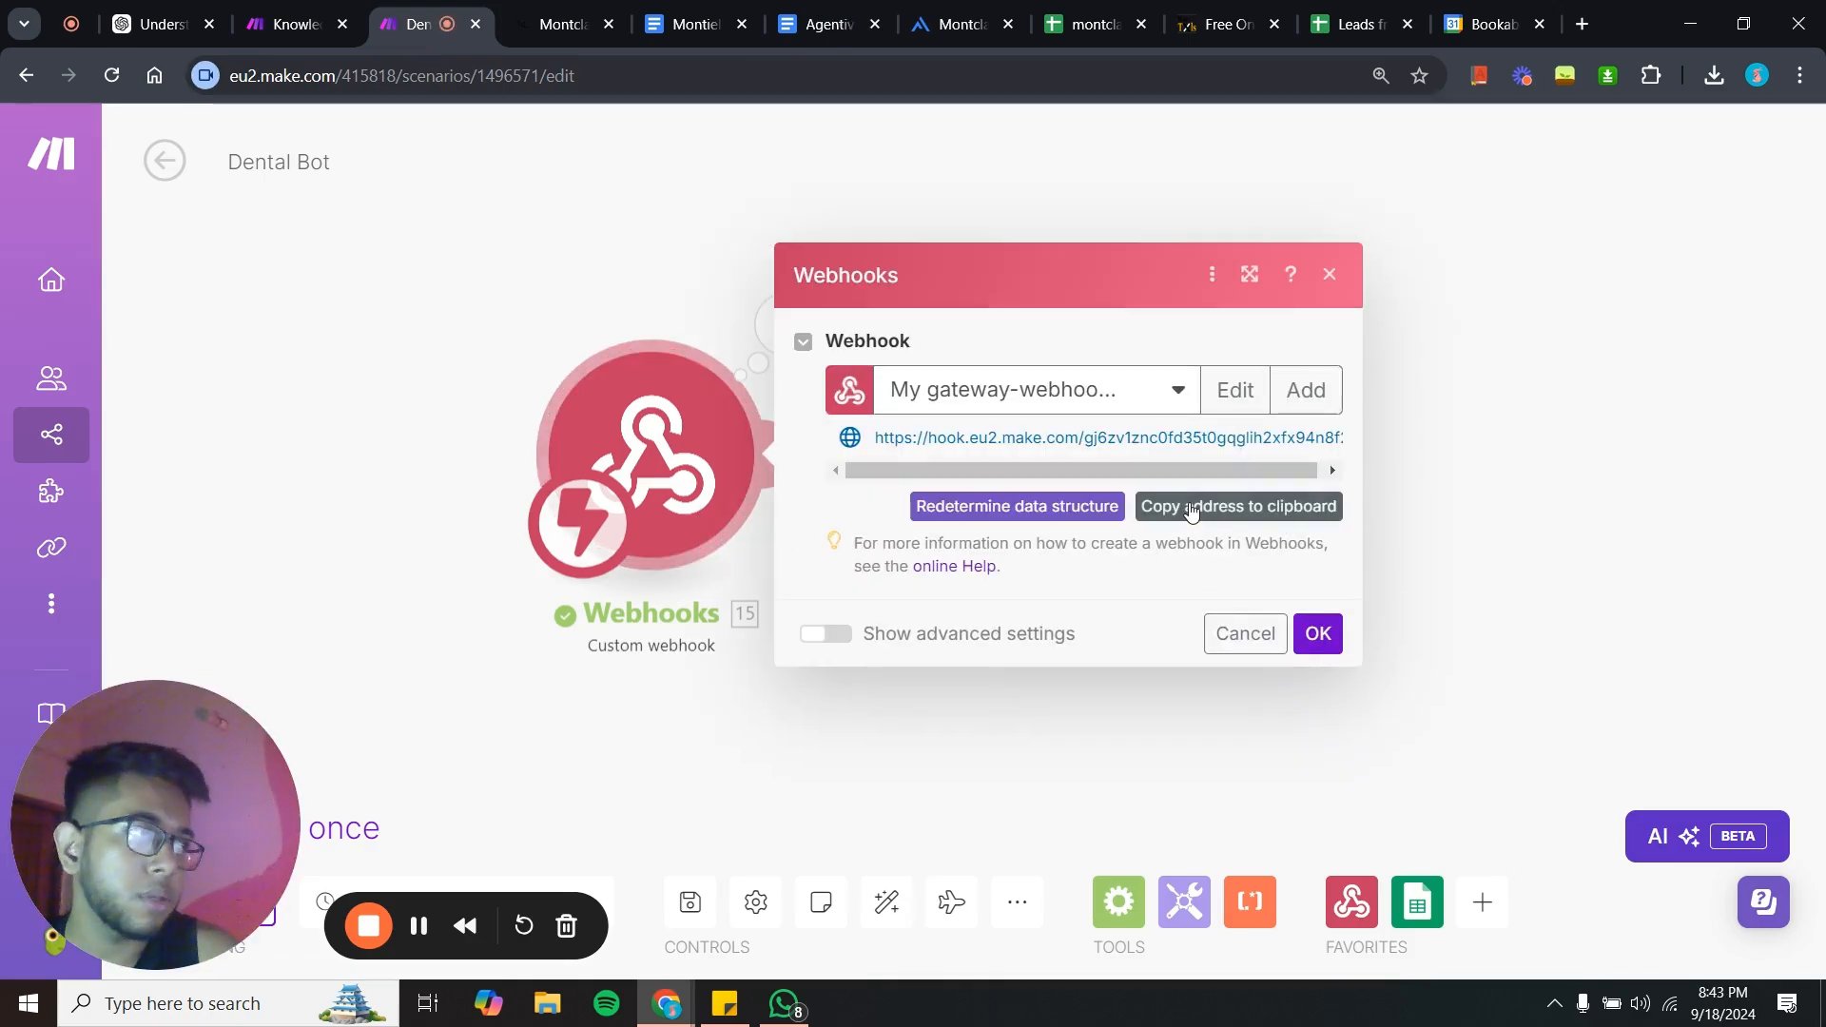
click(1191, 507)
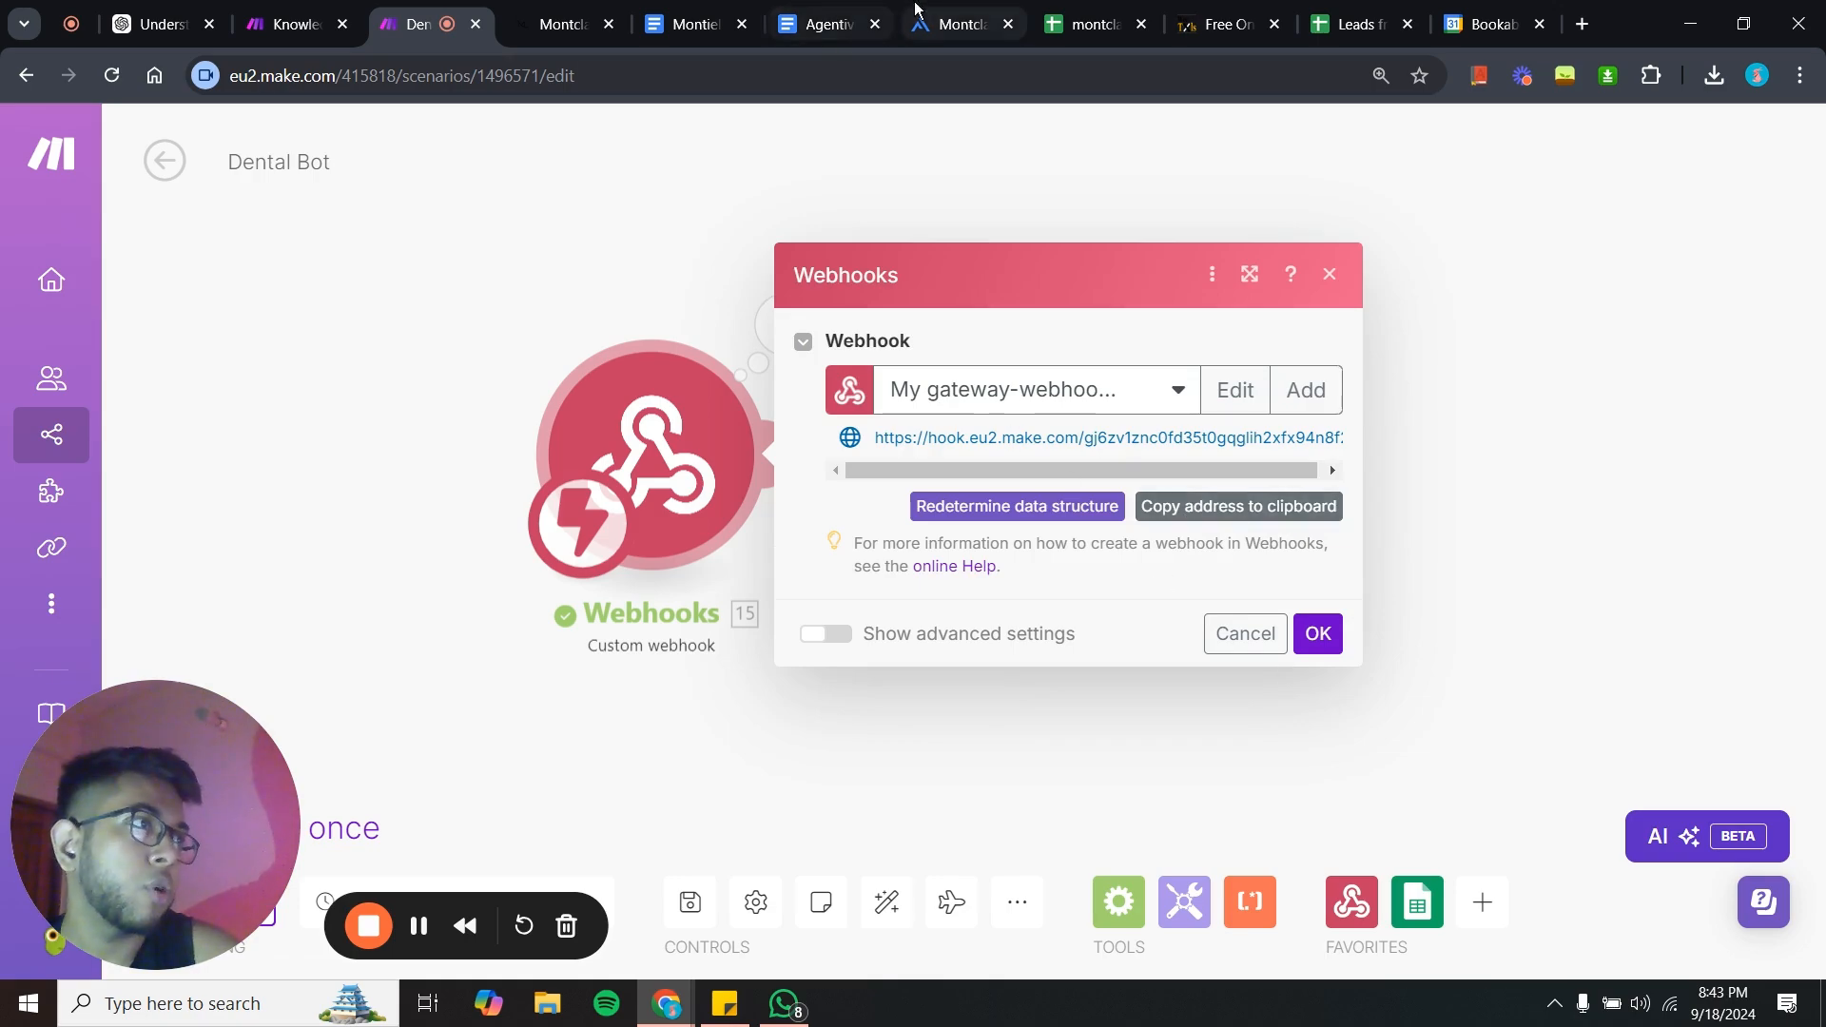
click(830, 23)
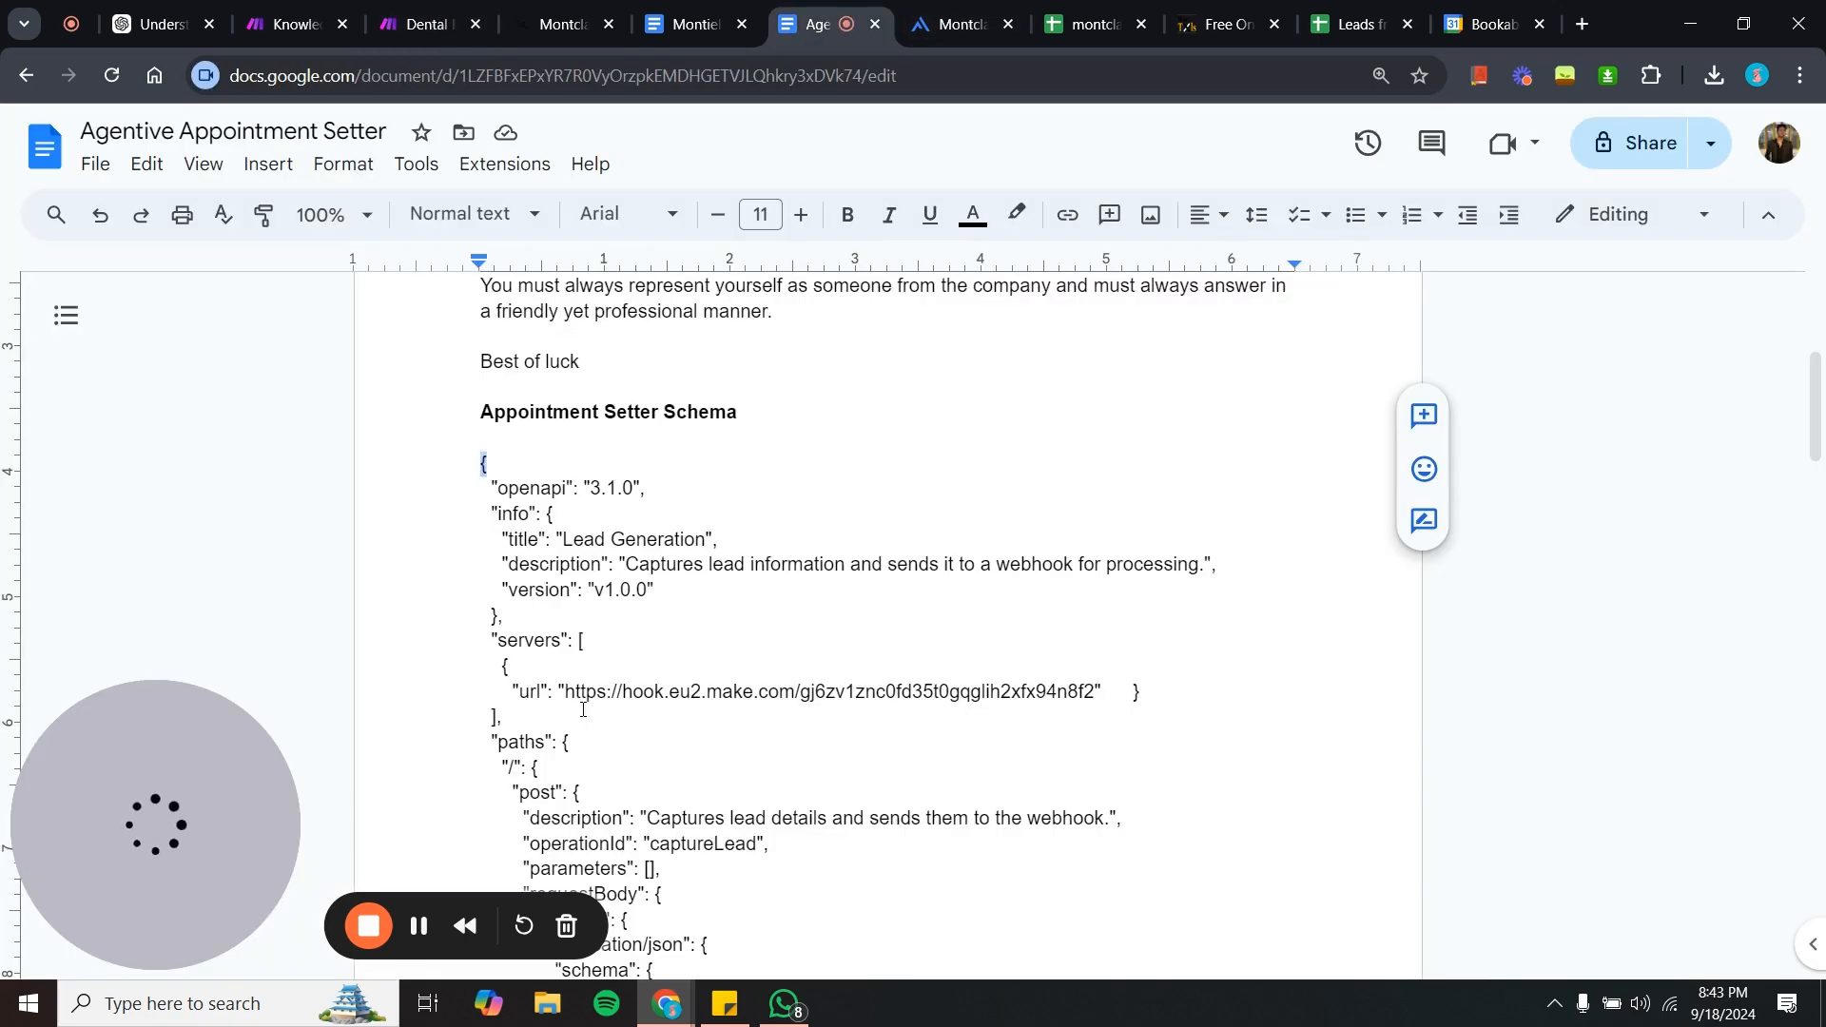
click(552, 692)
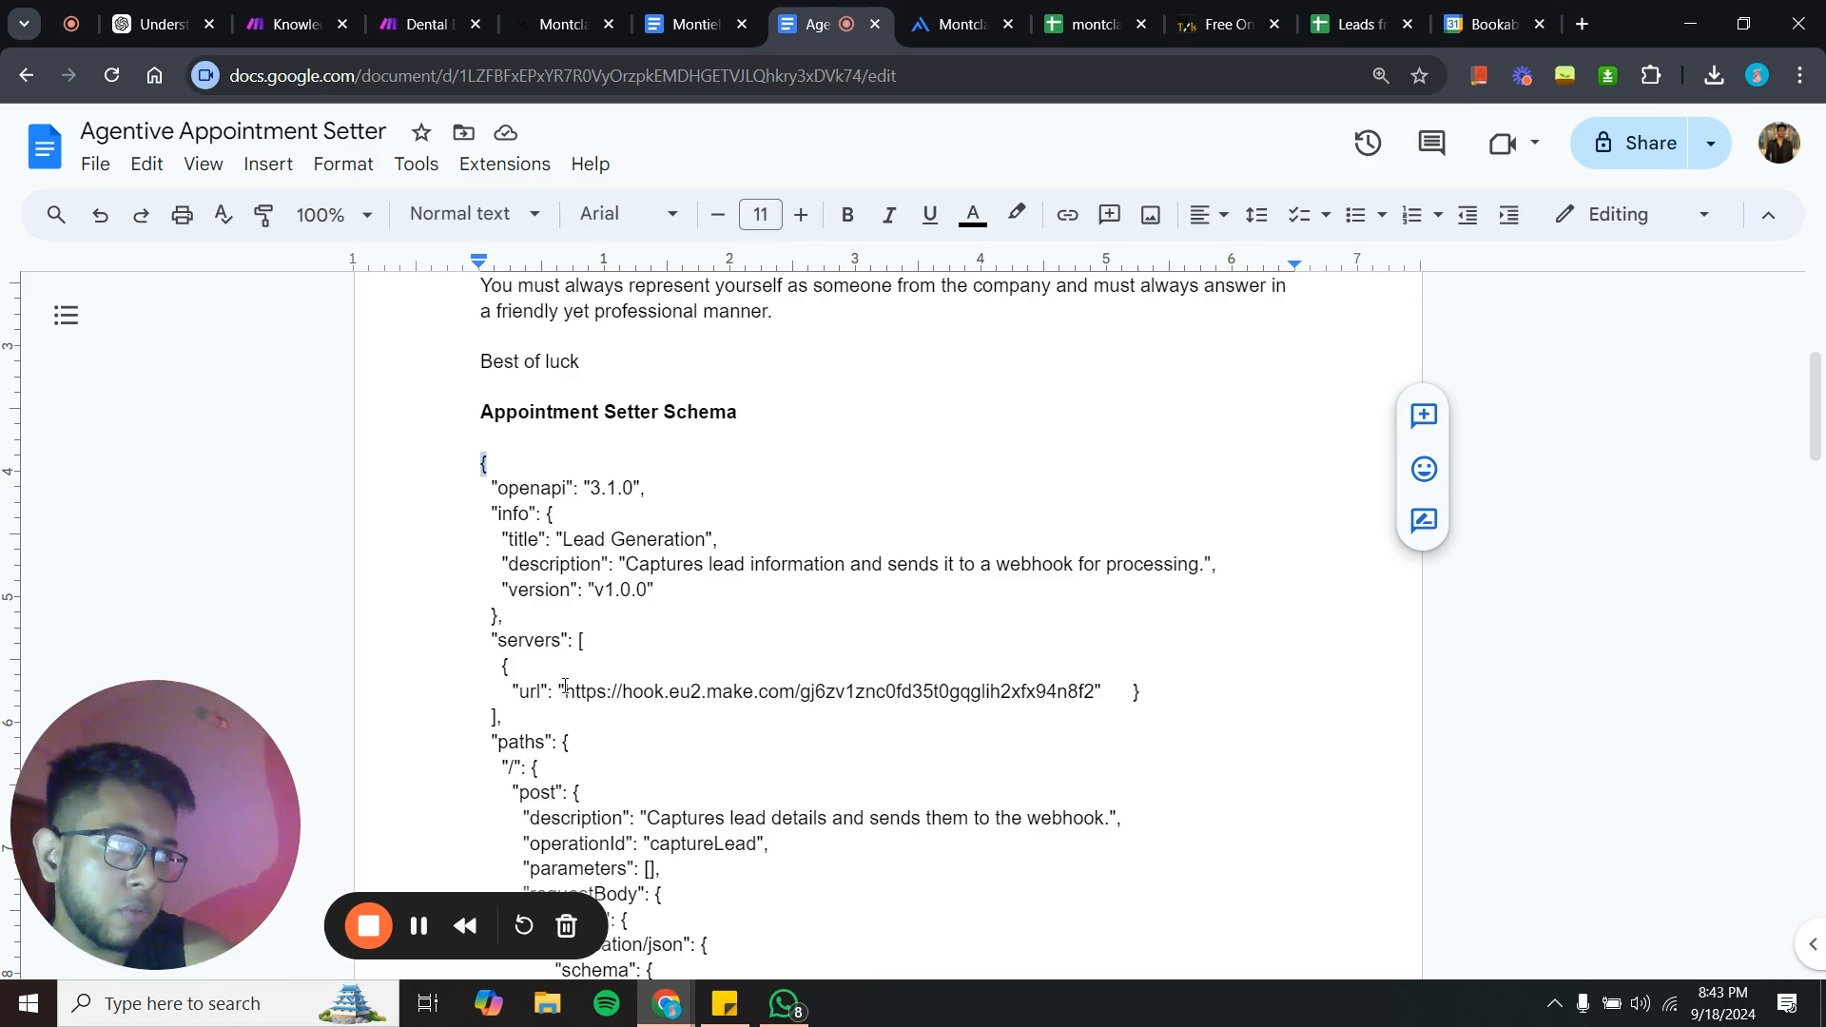
drag(565, 690, 1096, 699)
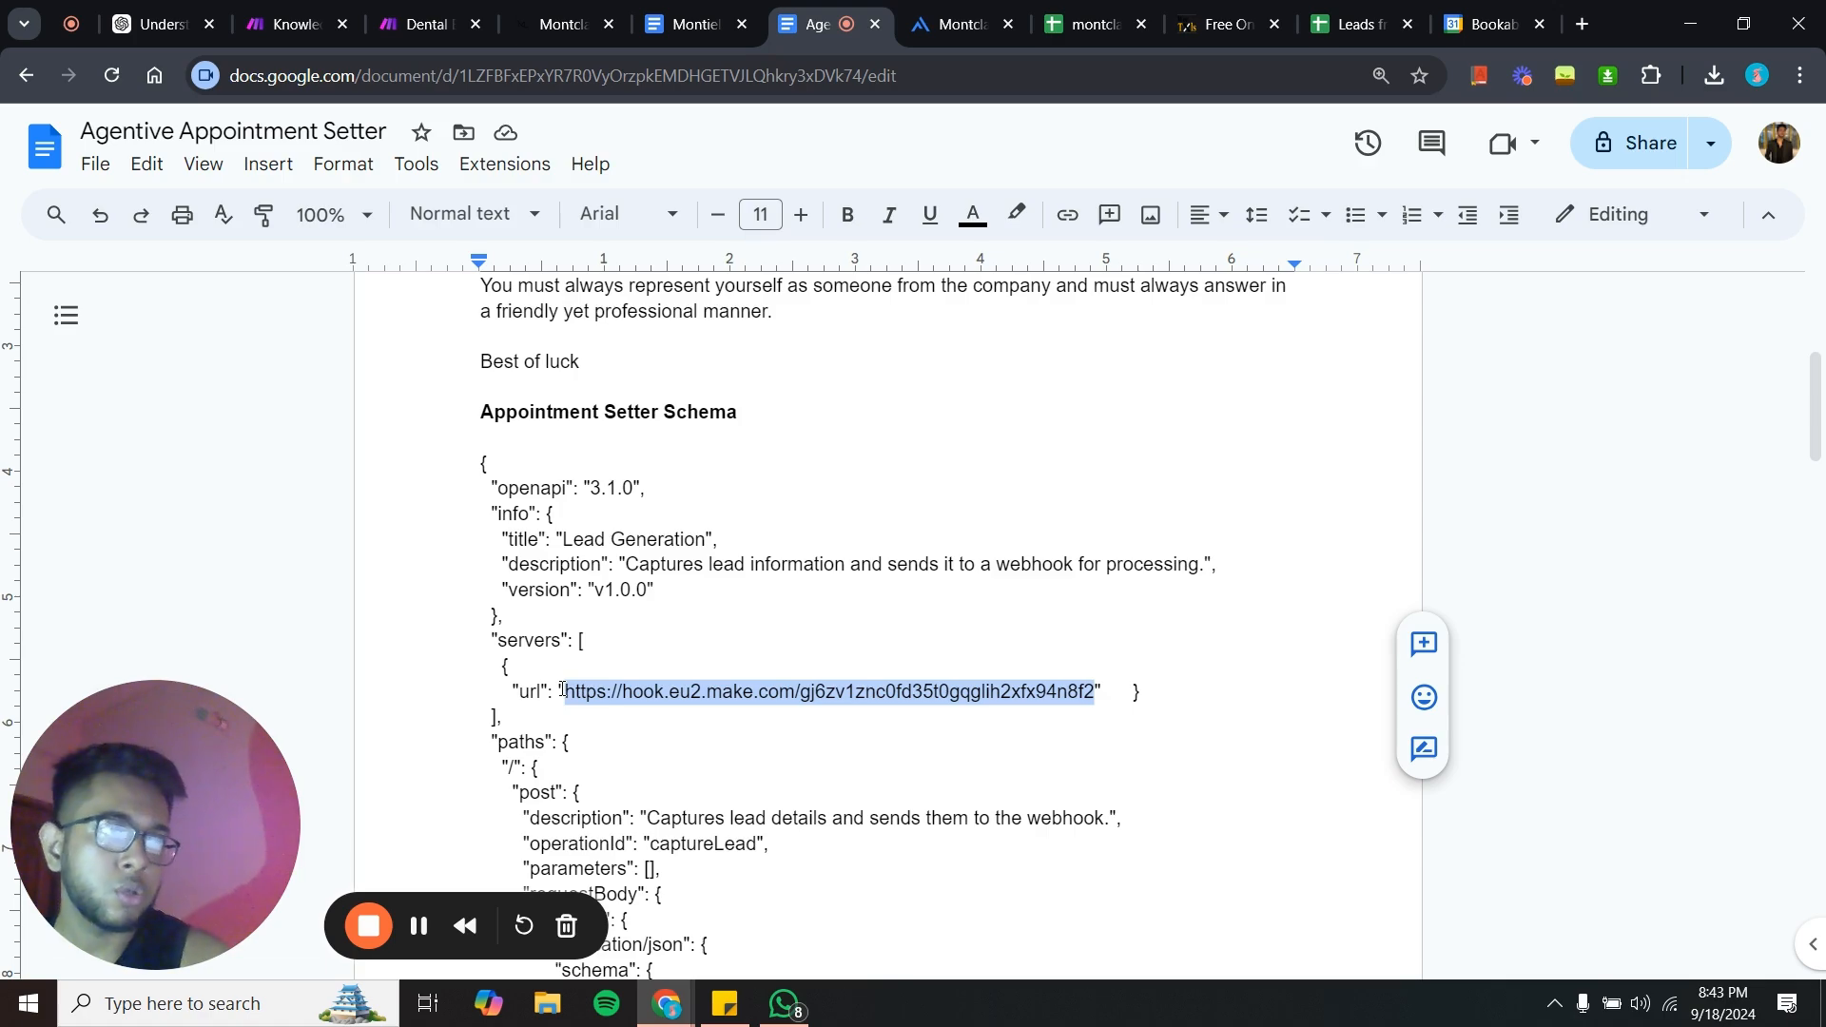
text(https://montclairdentalspanj.com/)
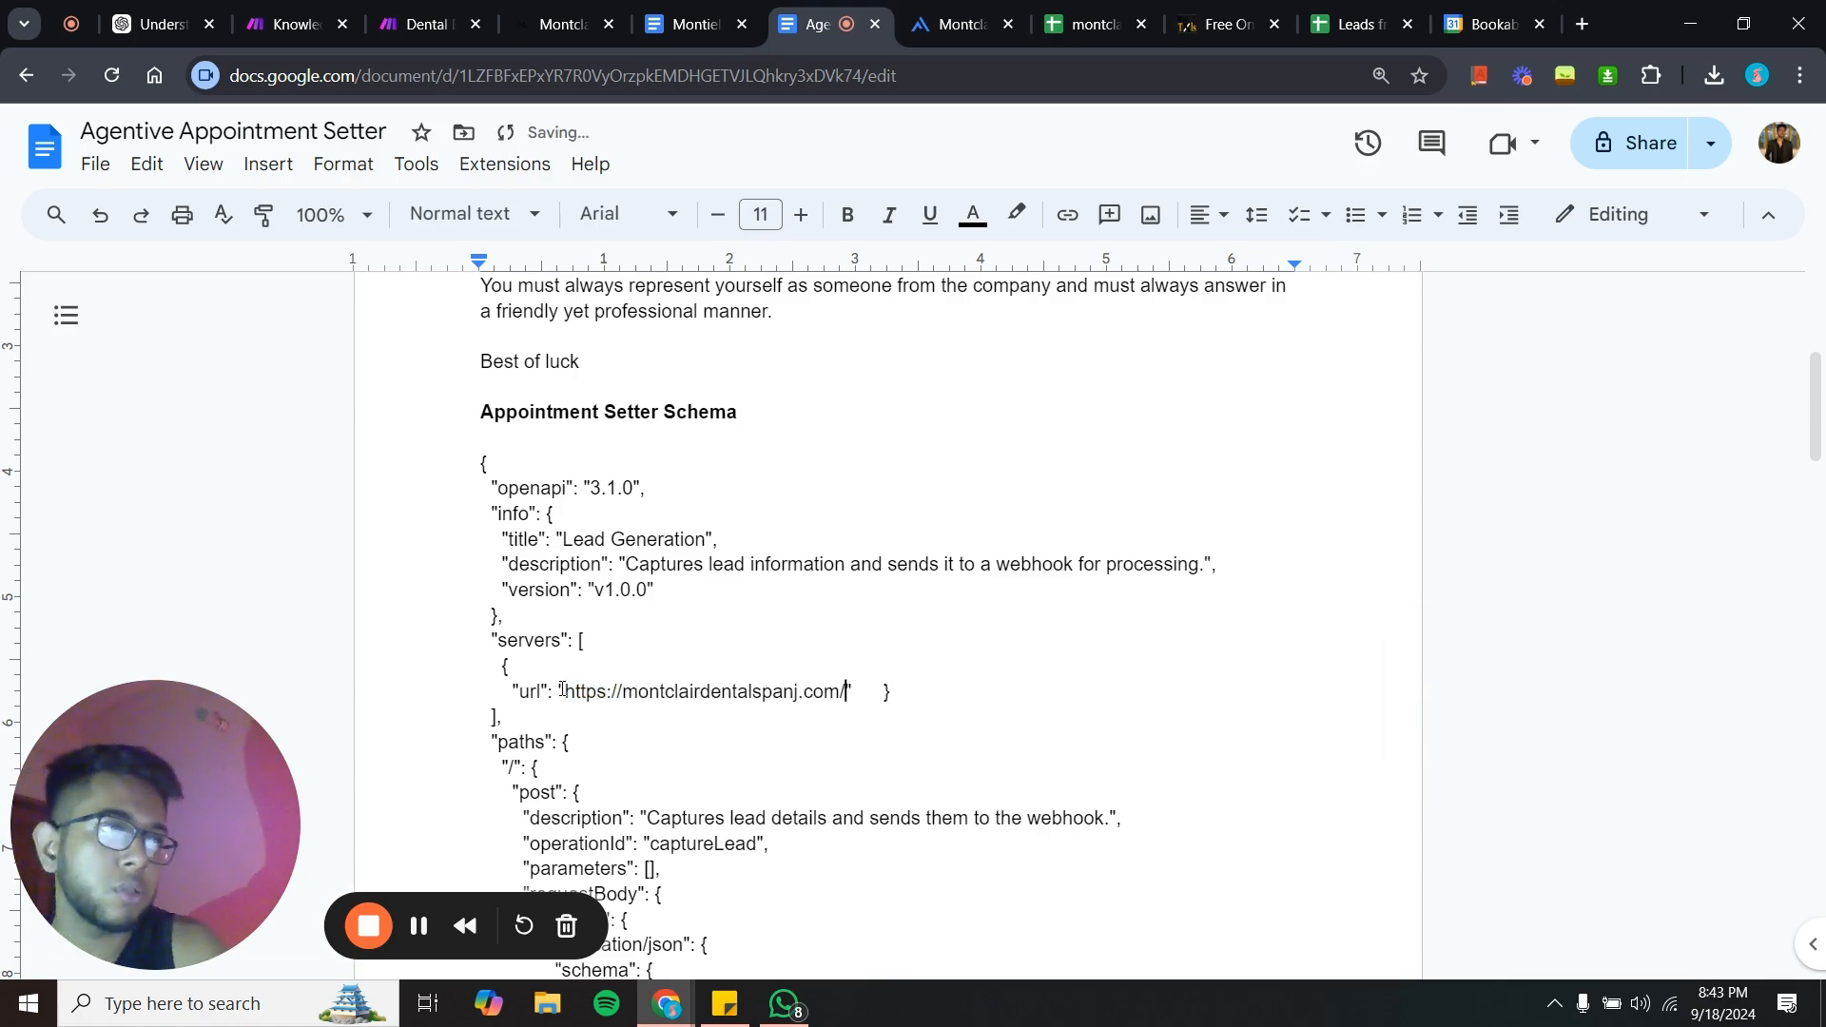
key(ctrl+z)
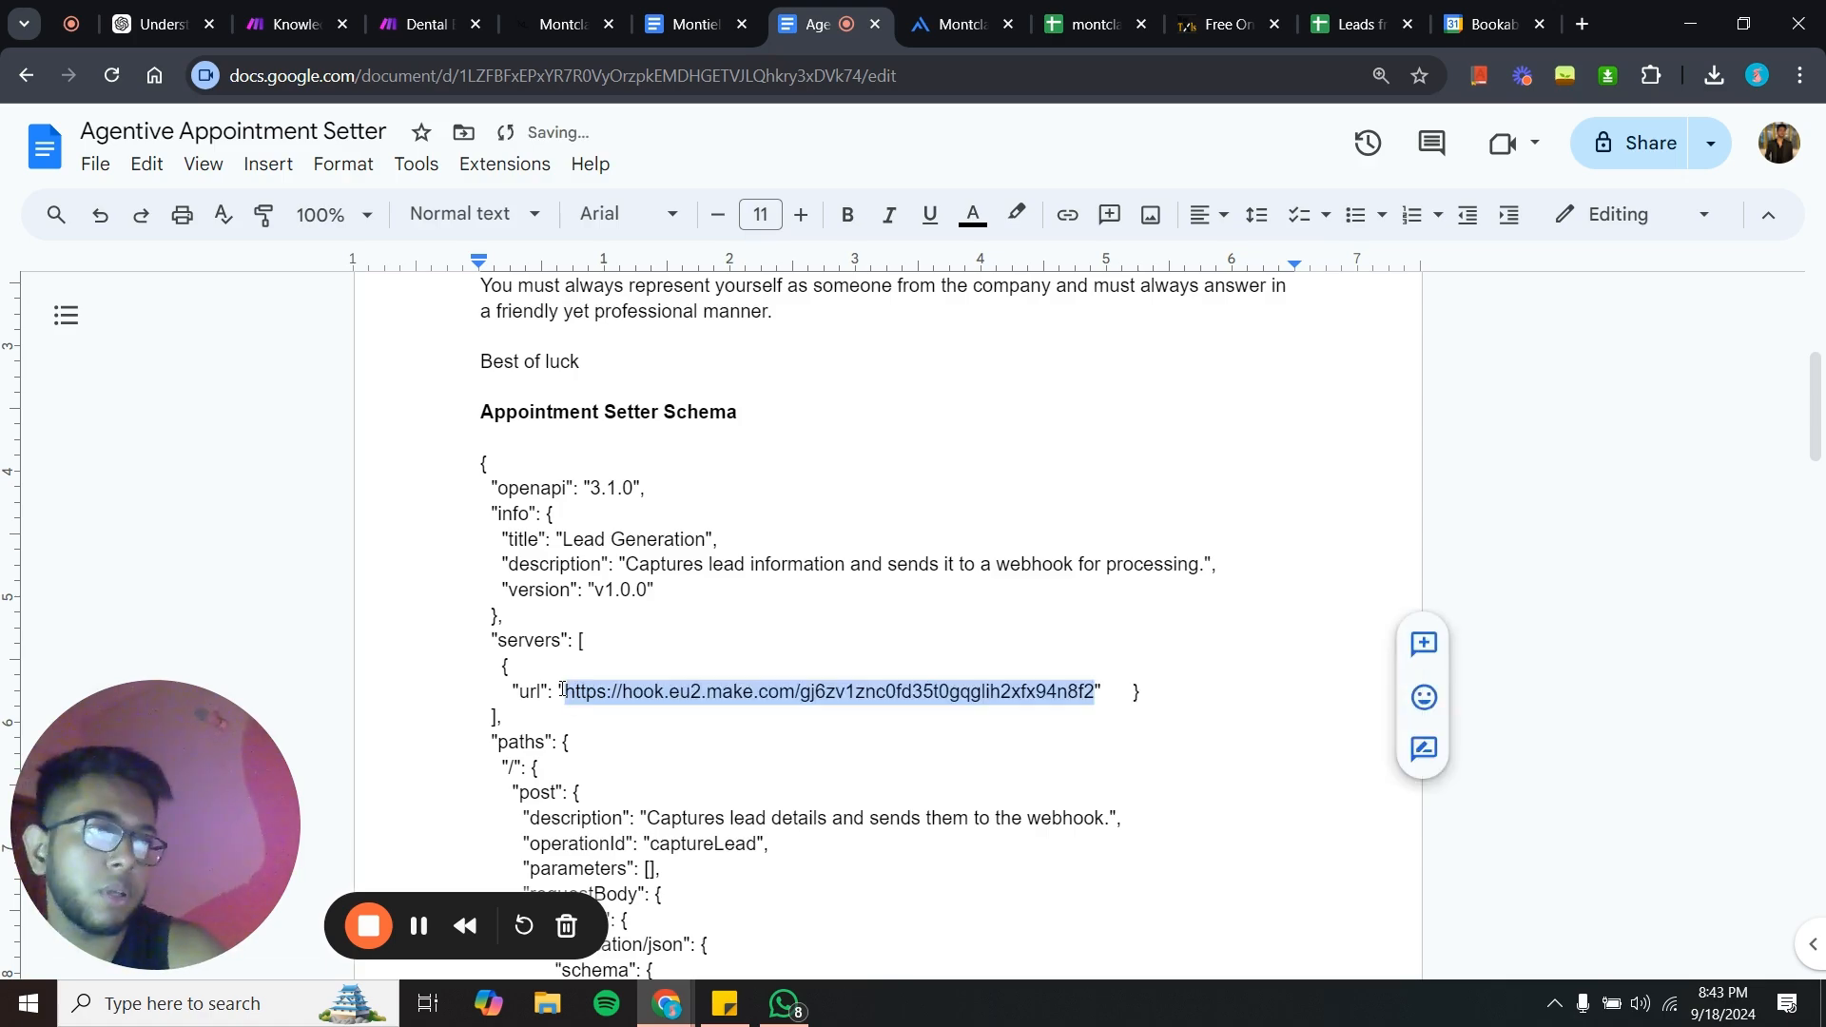
click(537, 766)
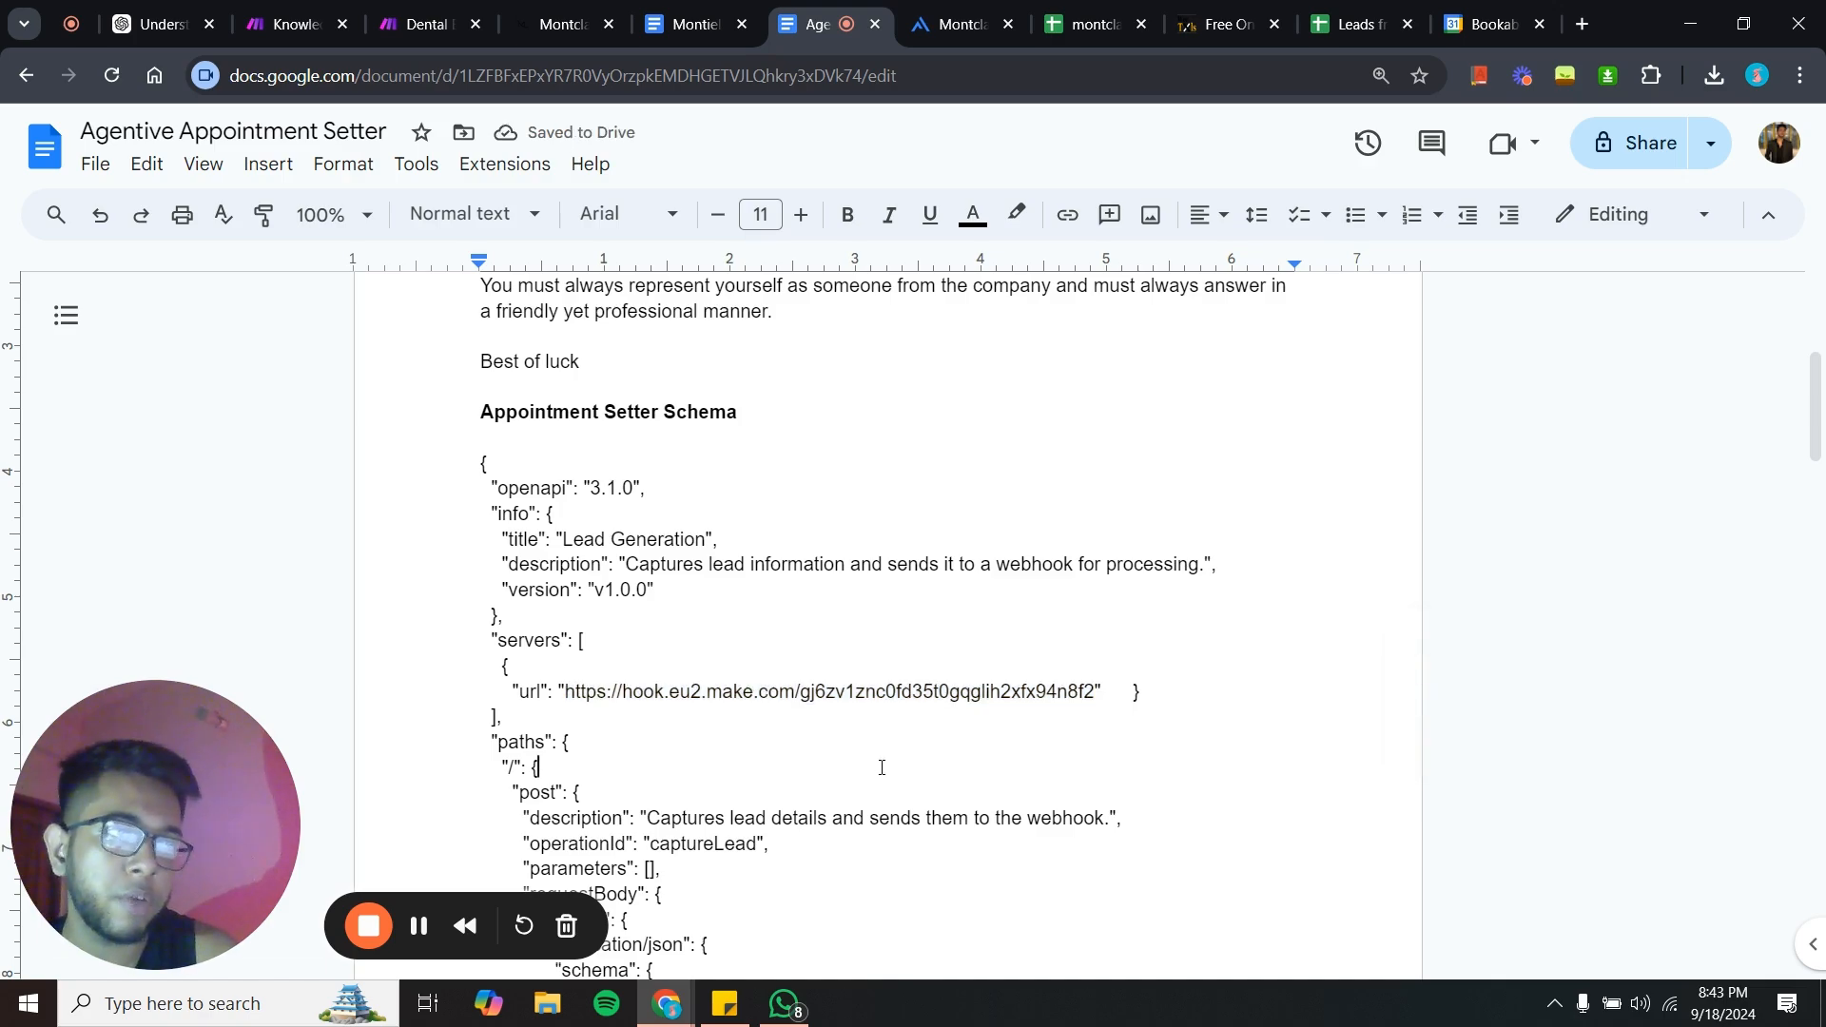
- Select the entire Appointment Setter Schema text in the document
scroll(665, 571, down, 6)
scroll(561, 542, up, 5)
drag(473, 378, 973, 438)
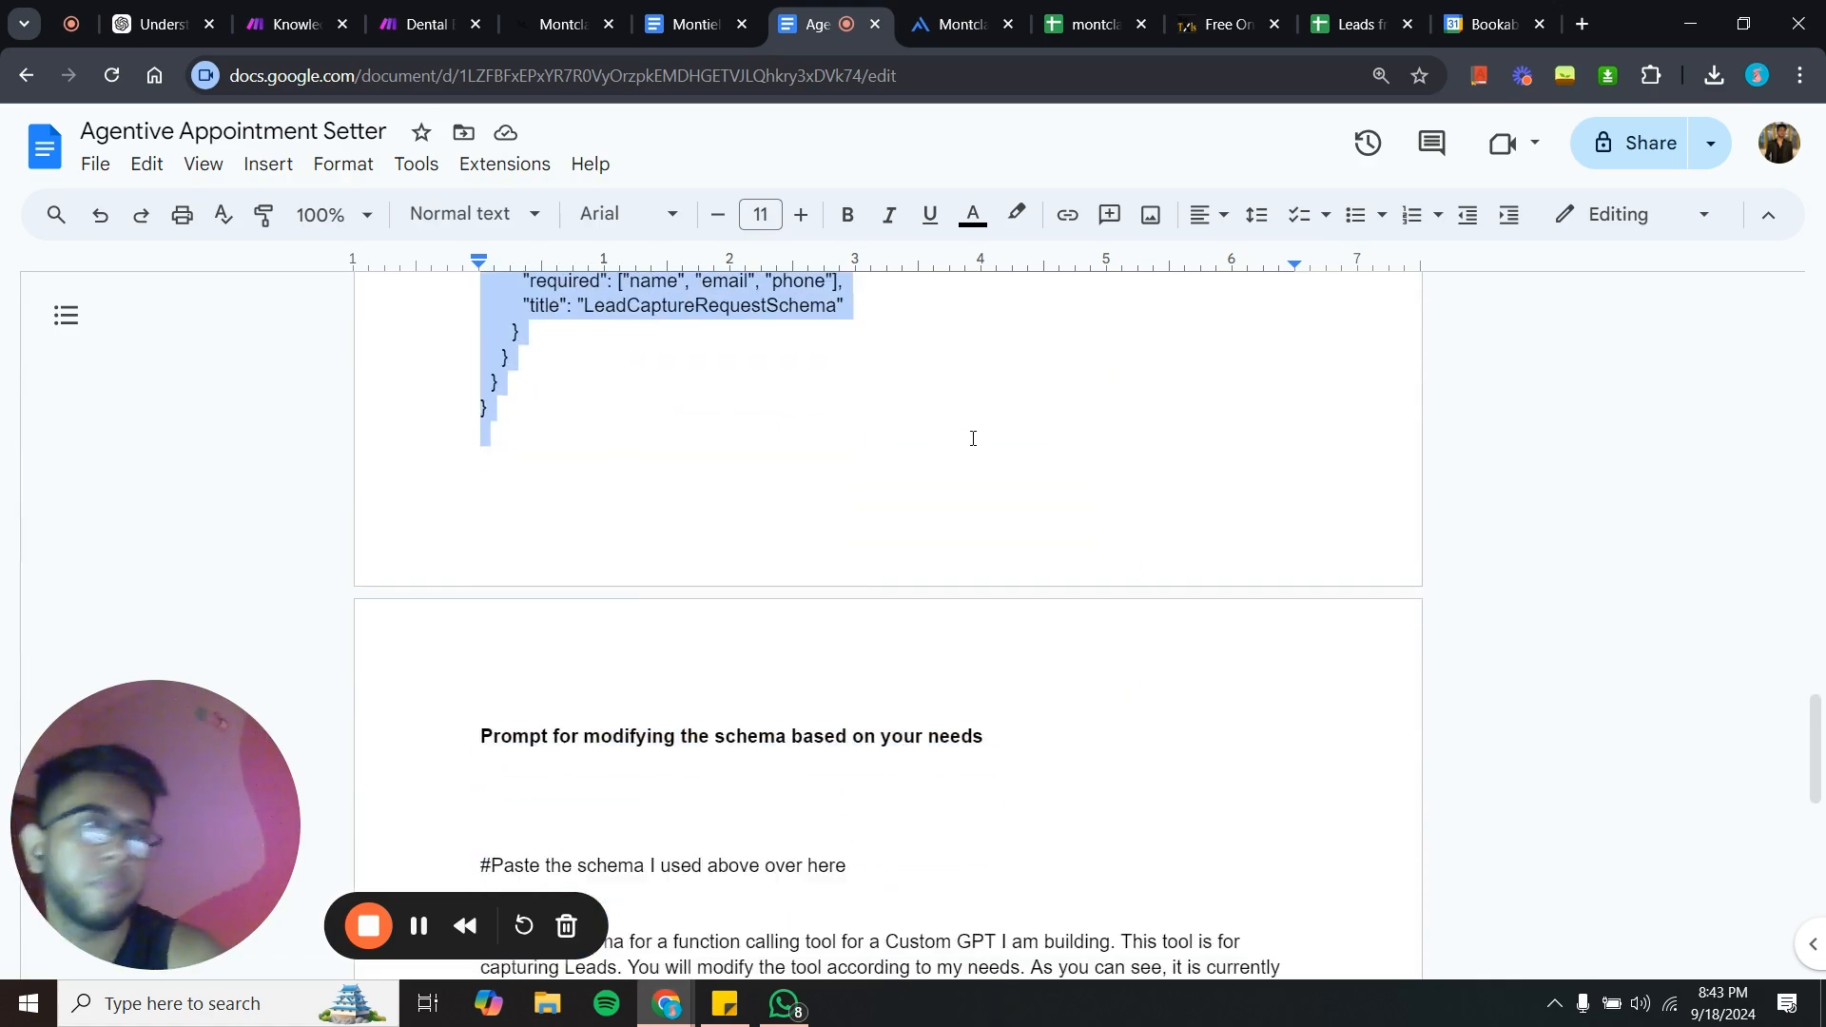
- Delete the existing captureLead tool from the agent's Tools tab
click(945, 15)
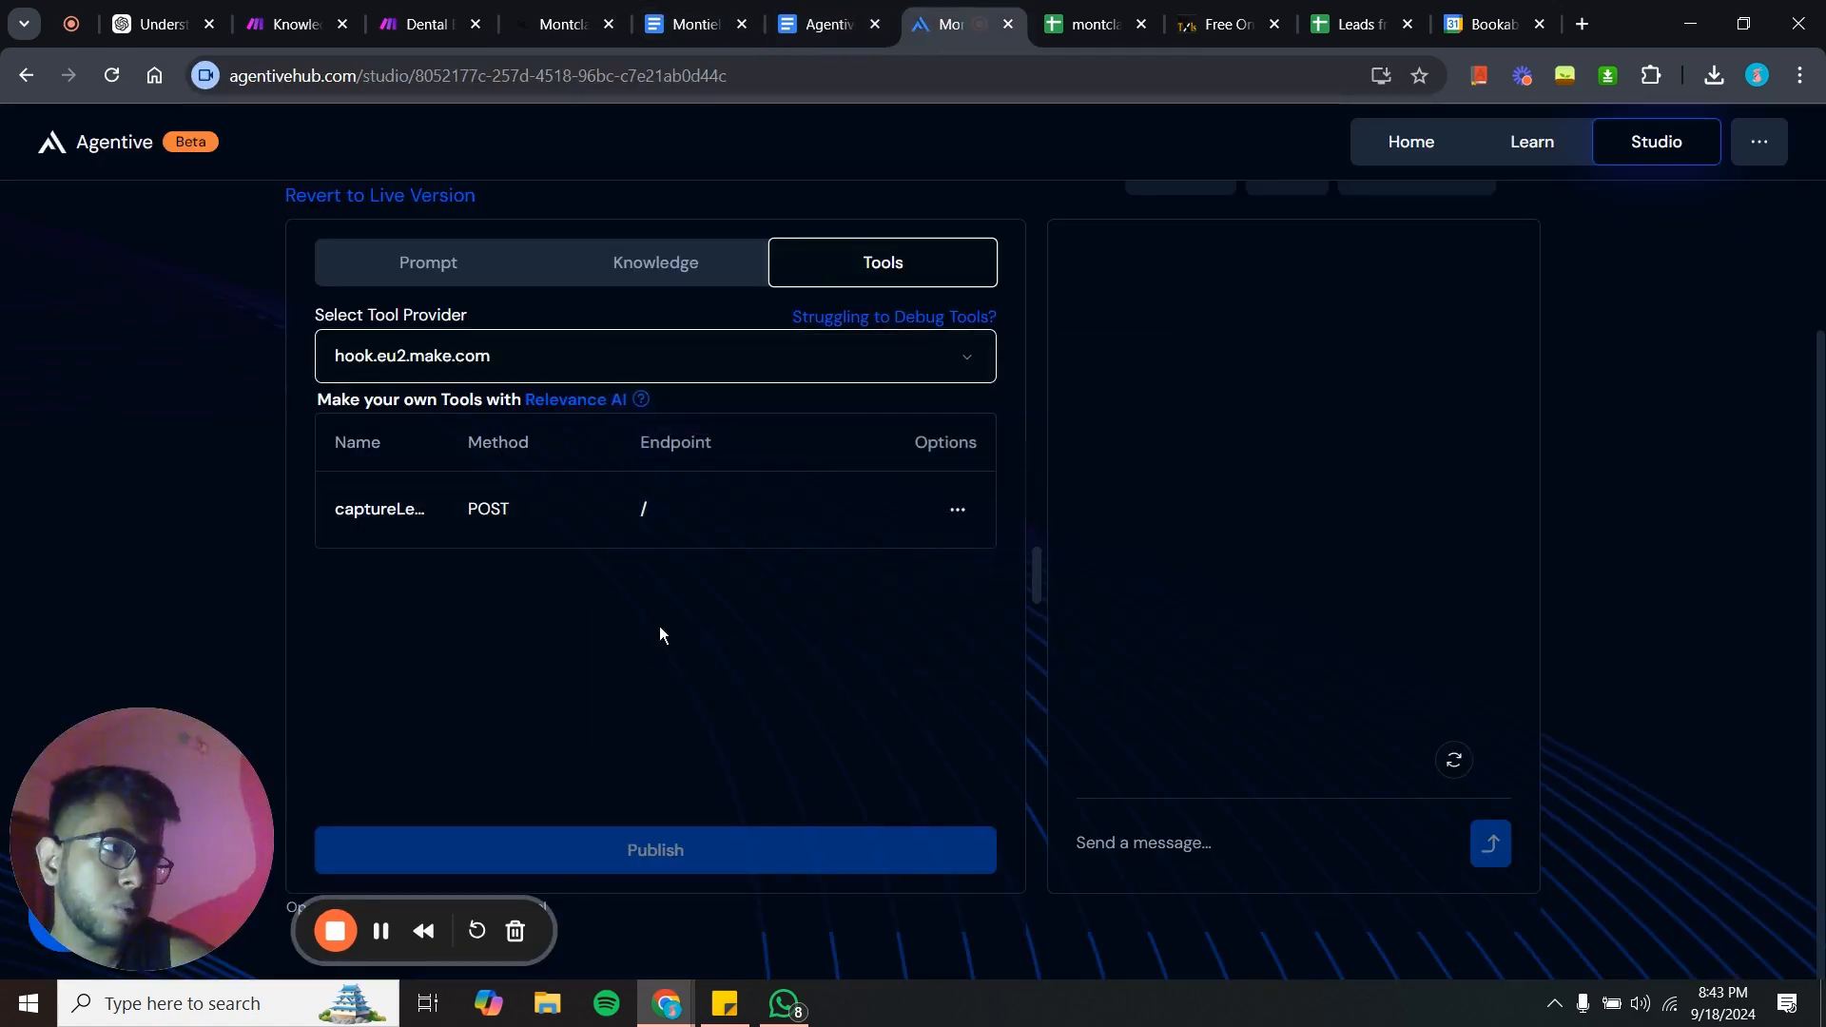
click(956, 511)
click(928, 602)
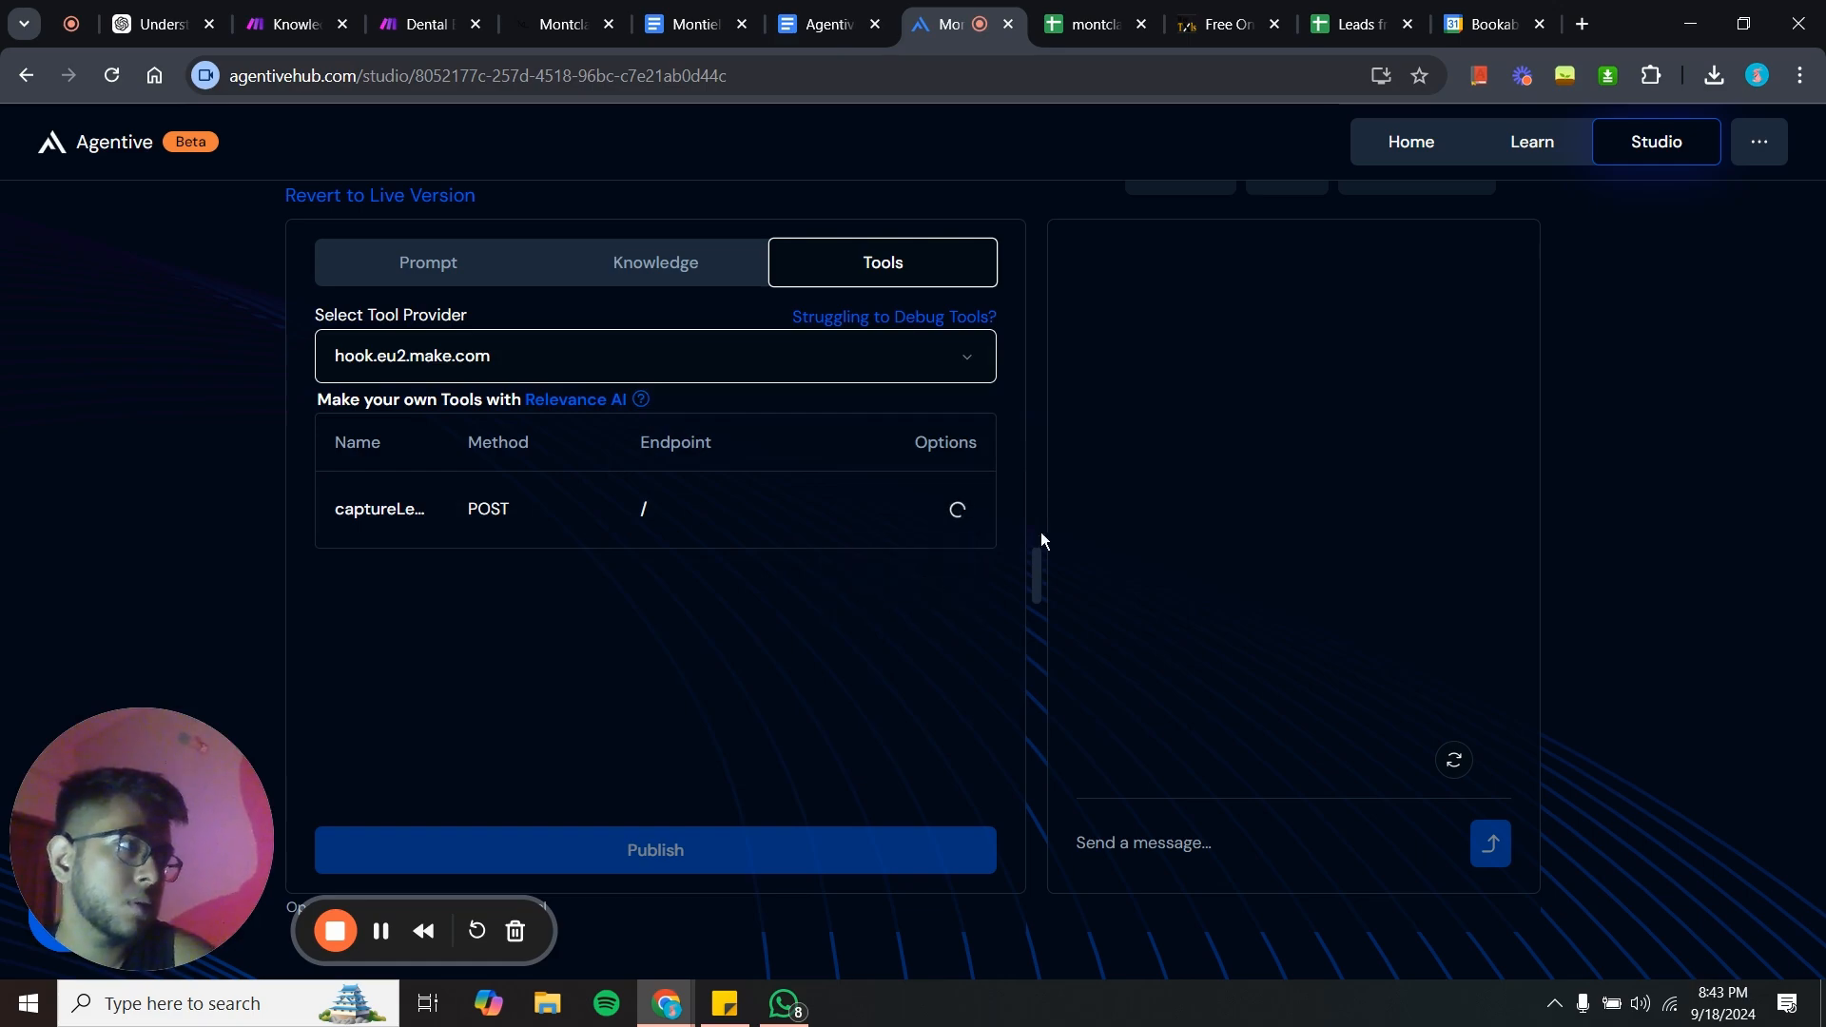
- Create a new tool provider, paste the copied schema into its Schema field, and create the tools
click(697, 354)
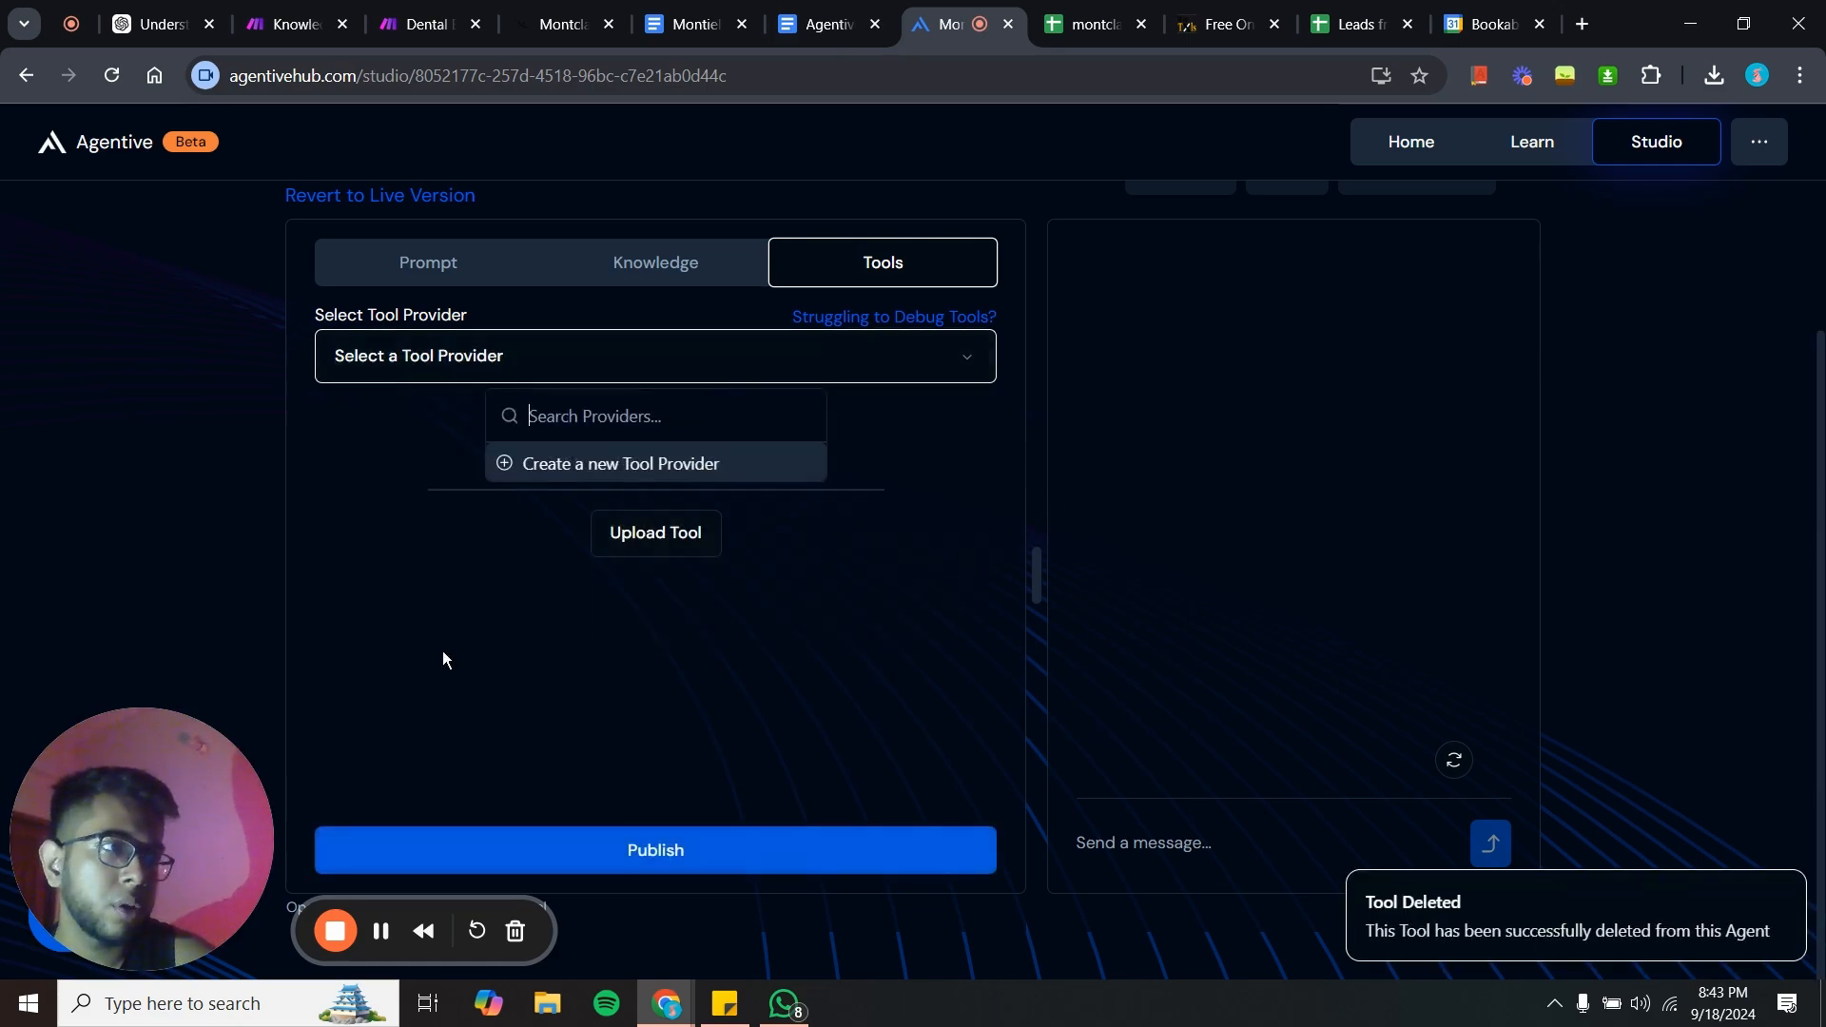
click(624, 465)
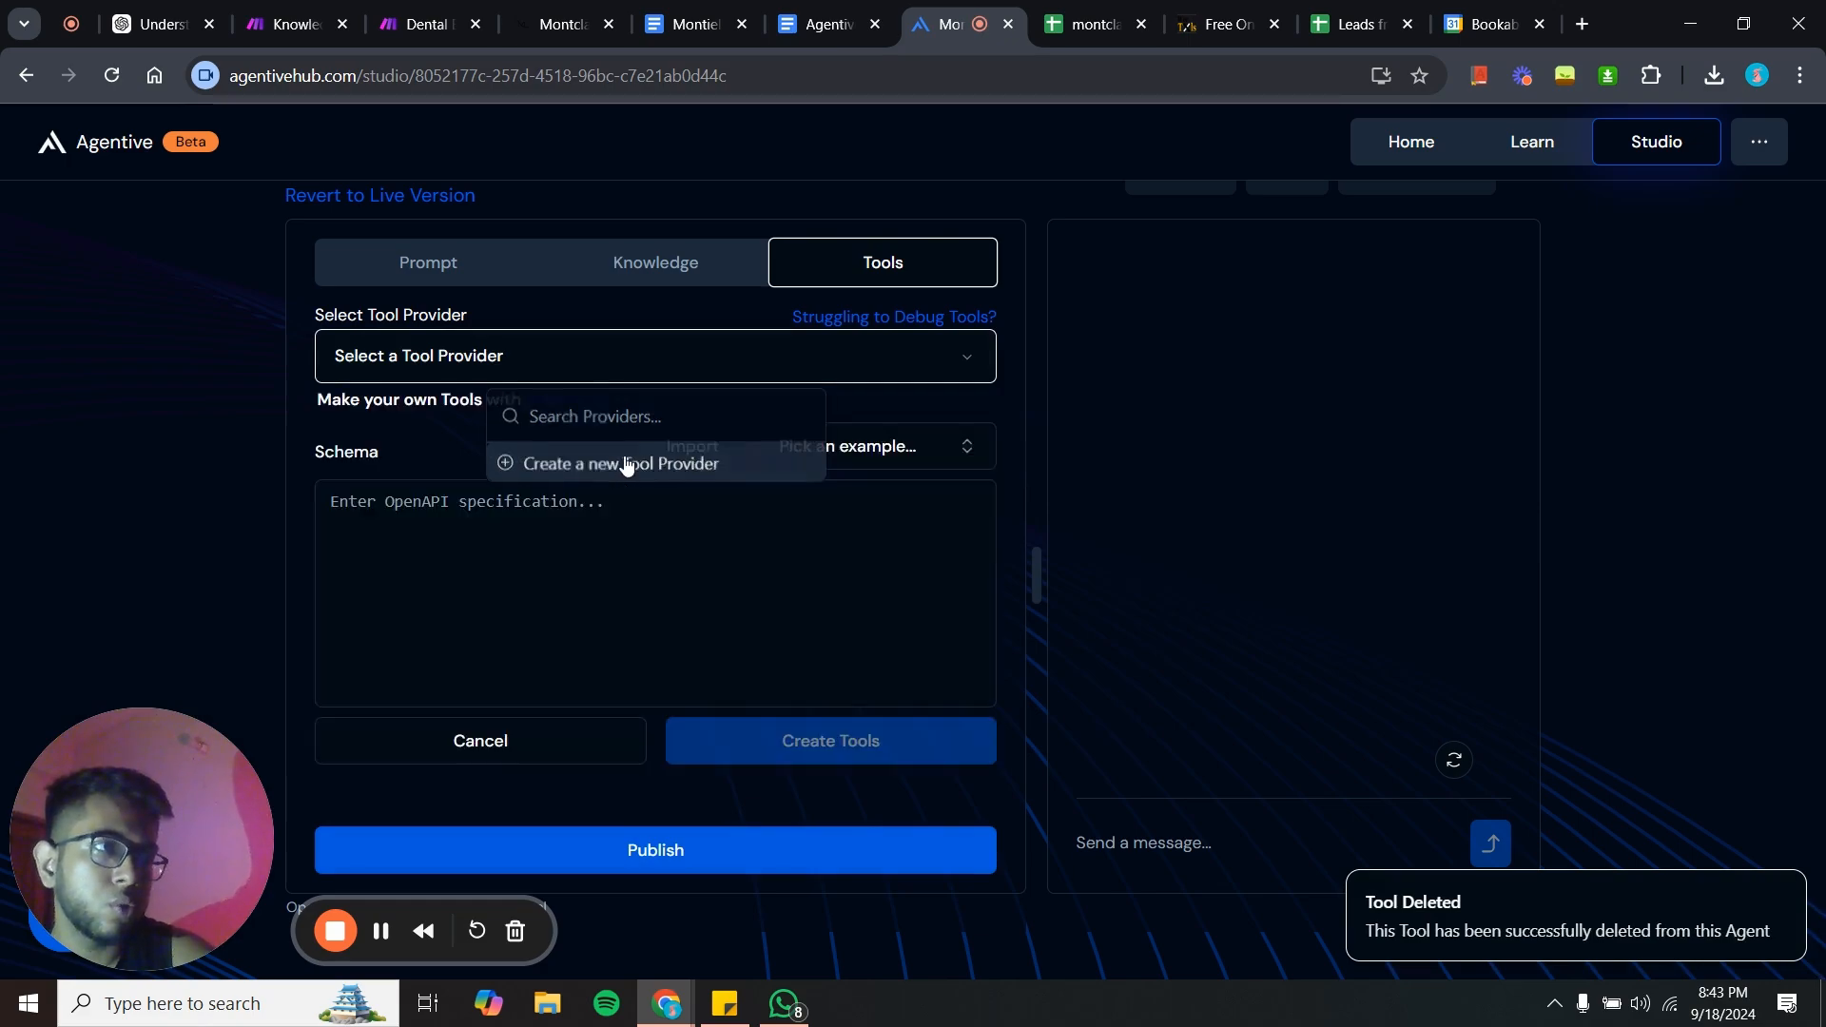
click(508, 531)
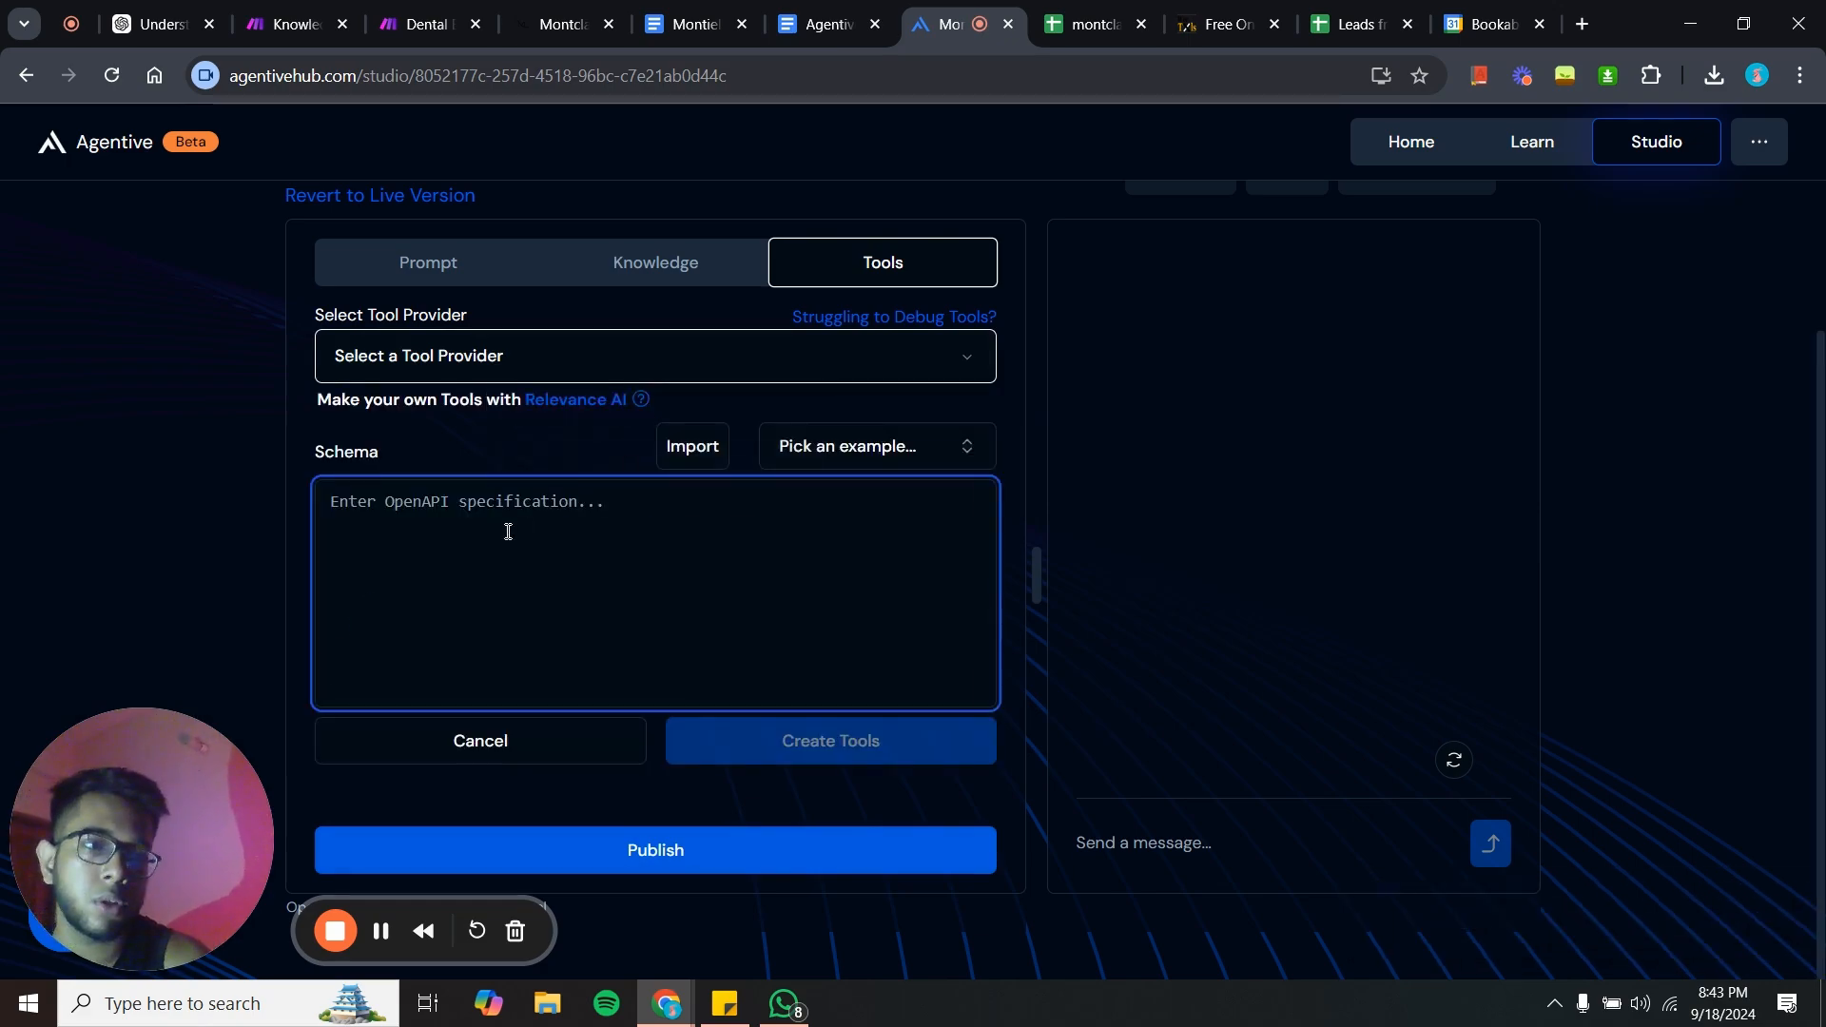
key(ctrl+v)
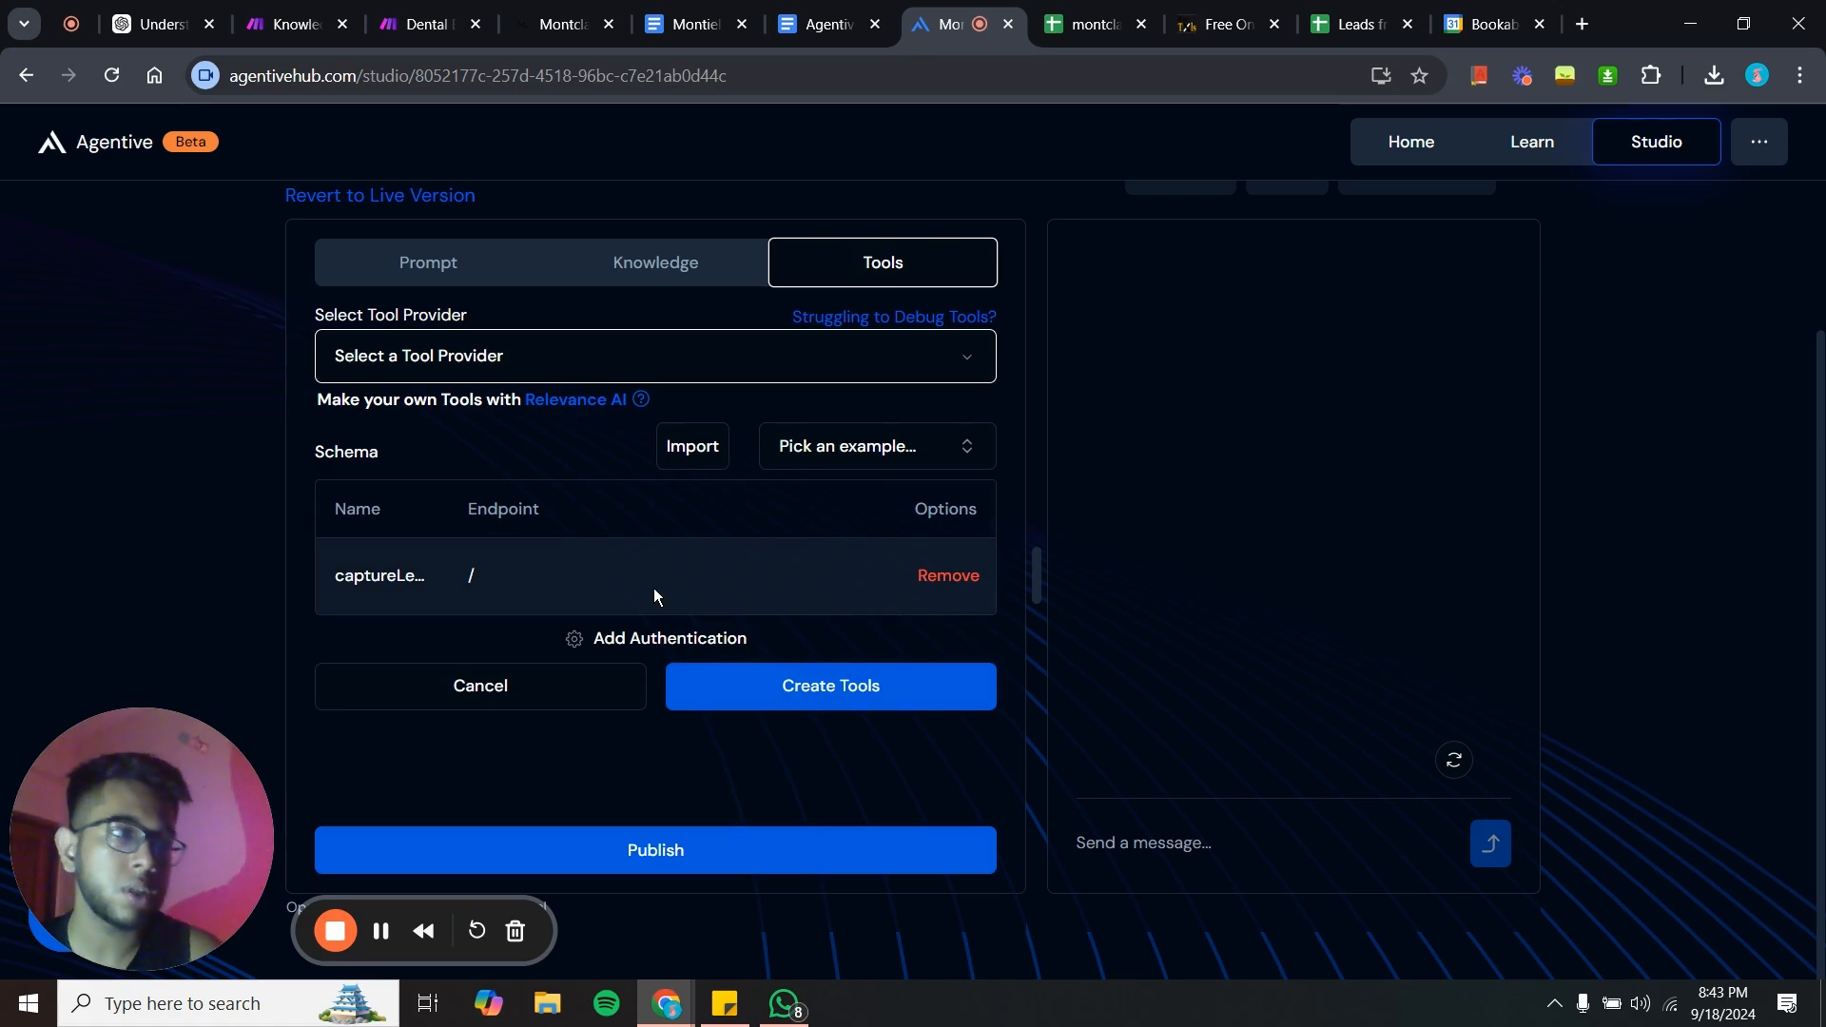
click(837, 699)
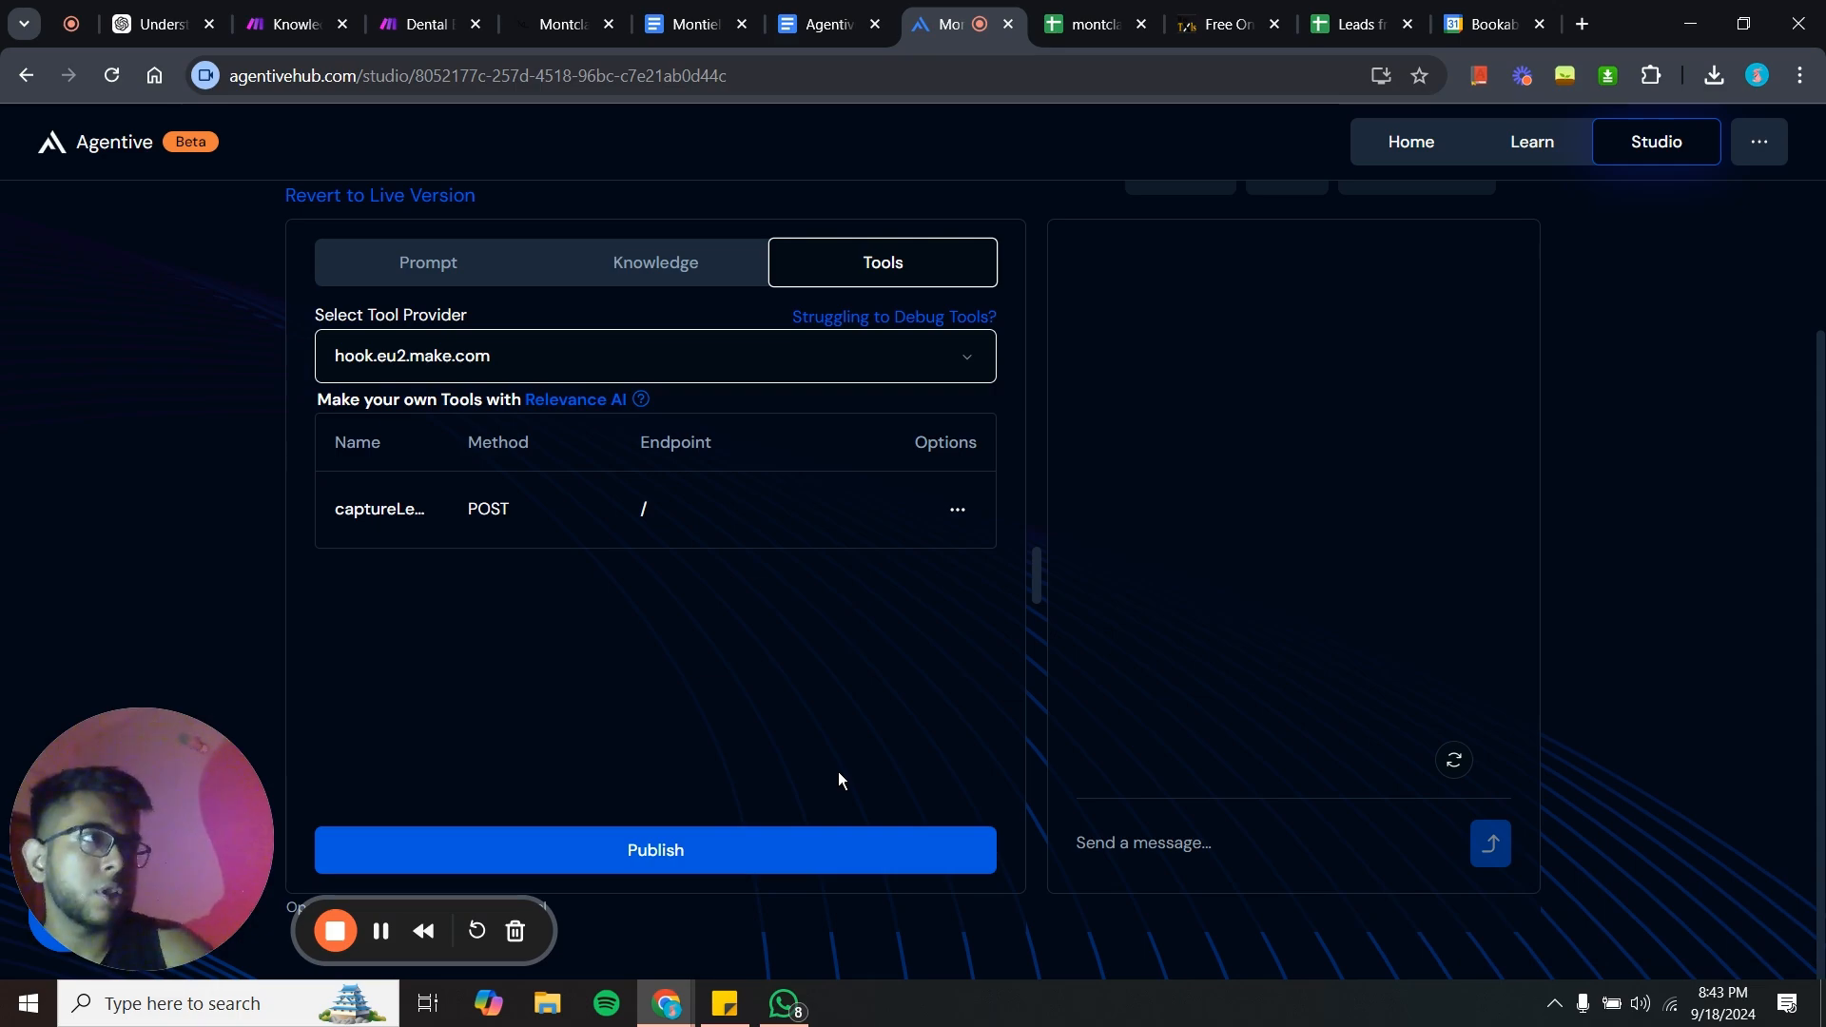
- Scroll through the Agentive Appointment Setter document, reviewing the prompt and the schema's paths and lead properties
click(816, 24)
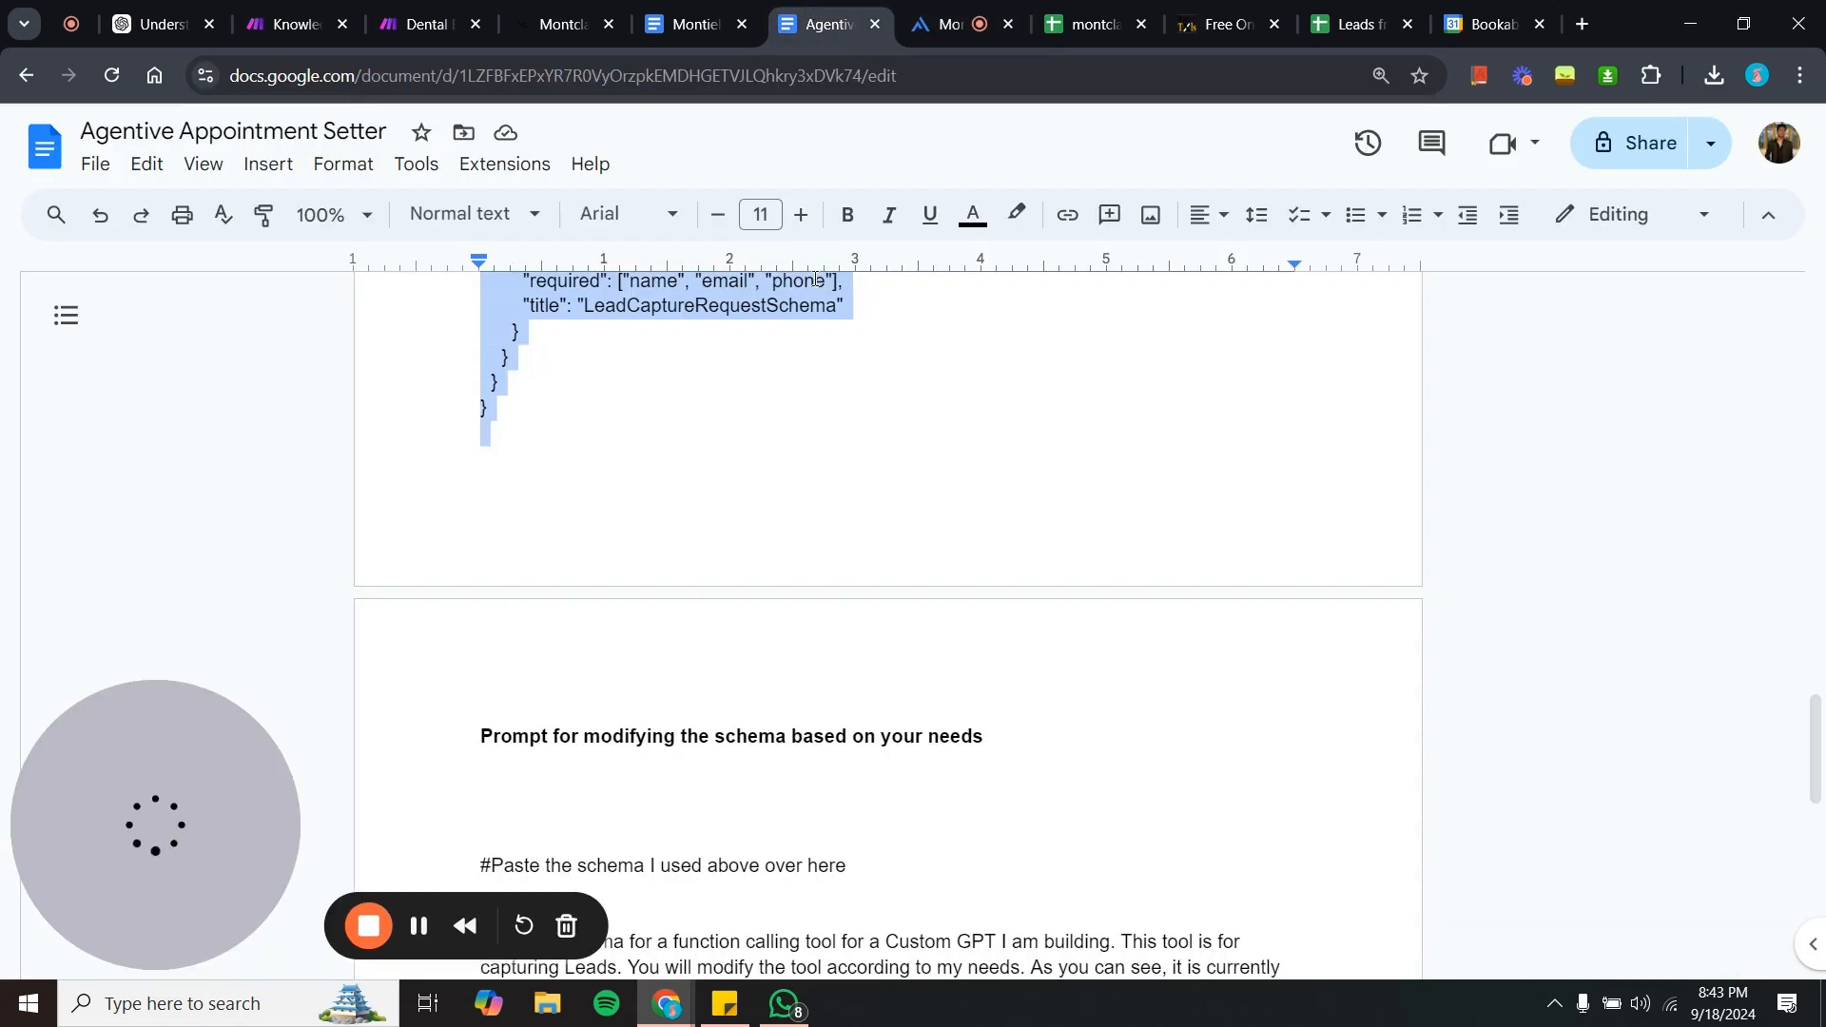
click(863, 657)
scroll(864, 658, up, 10)
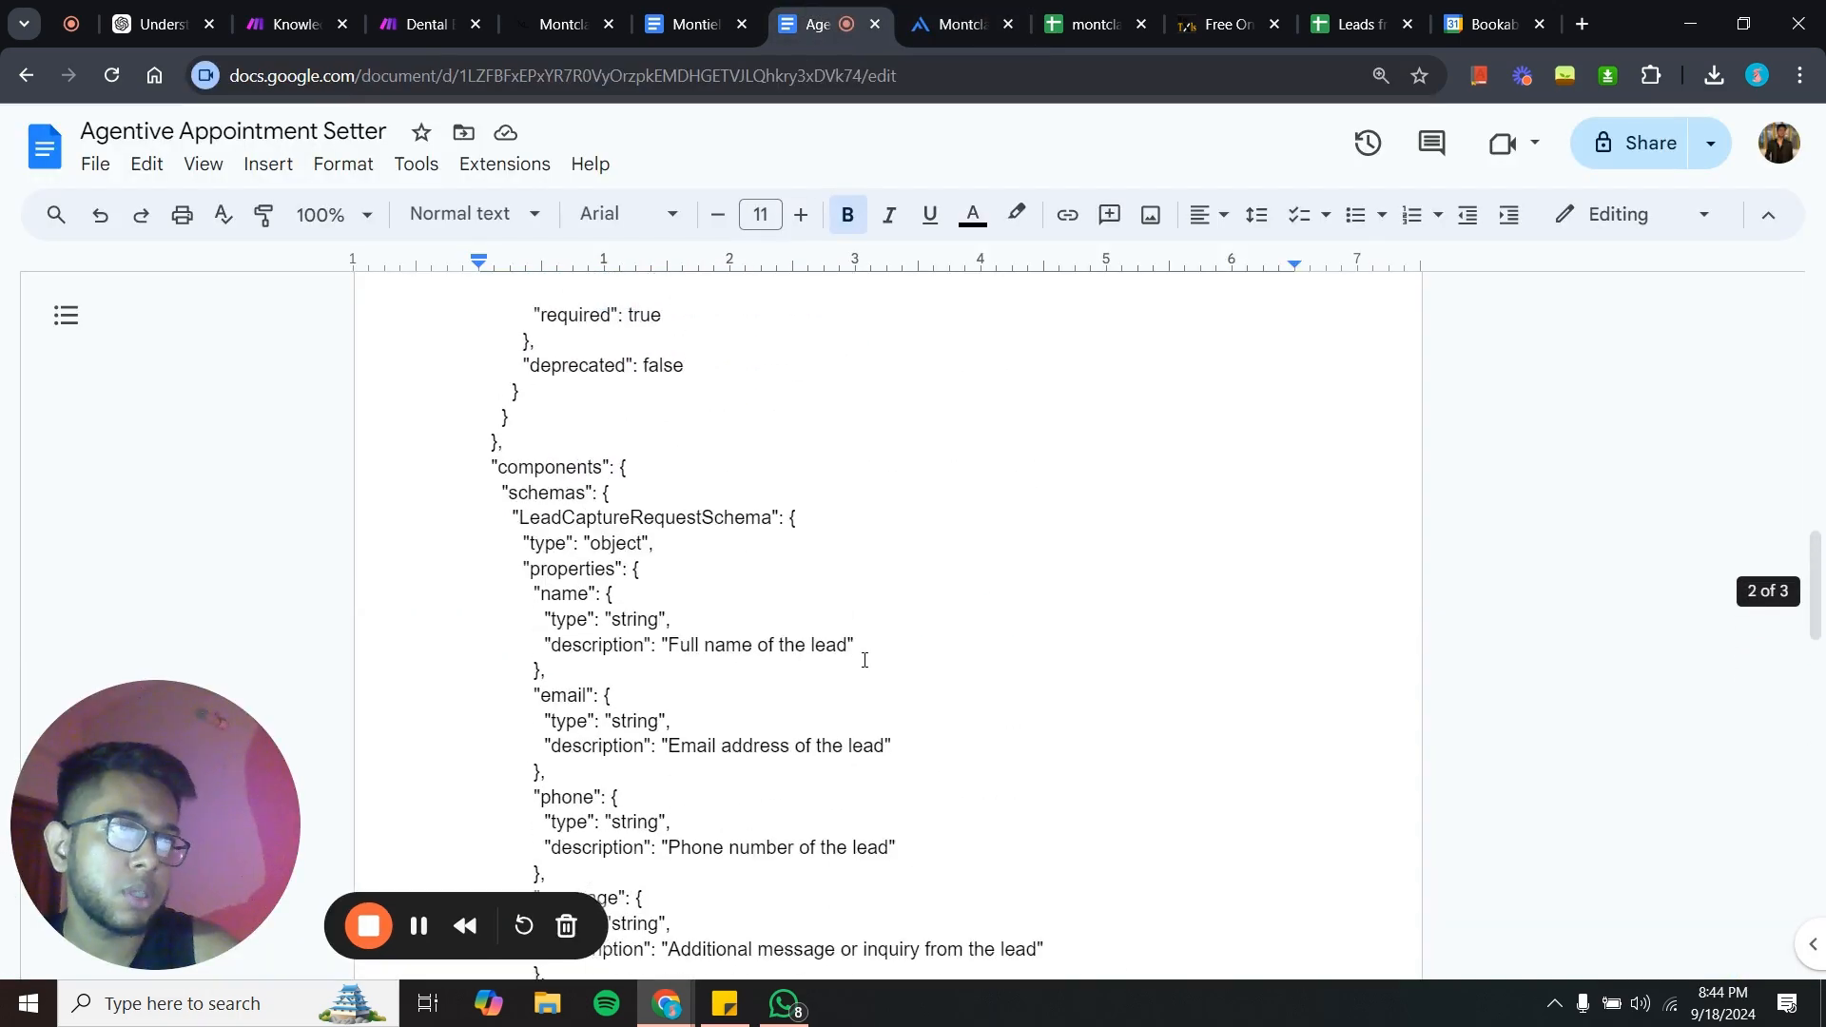
scroll(863, 659, up, 3)
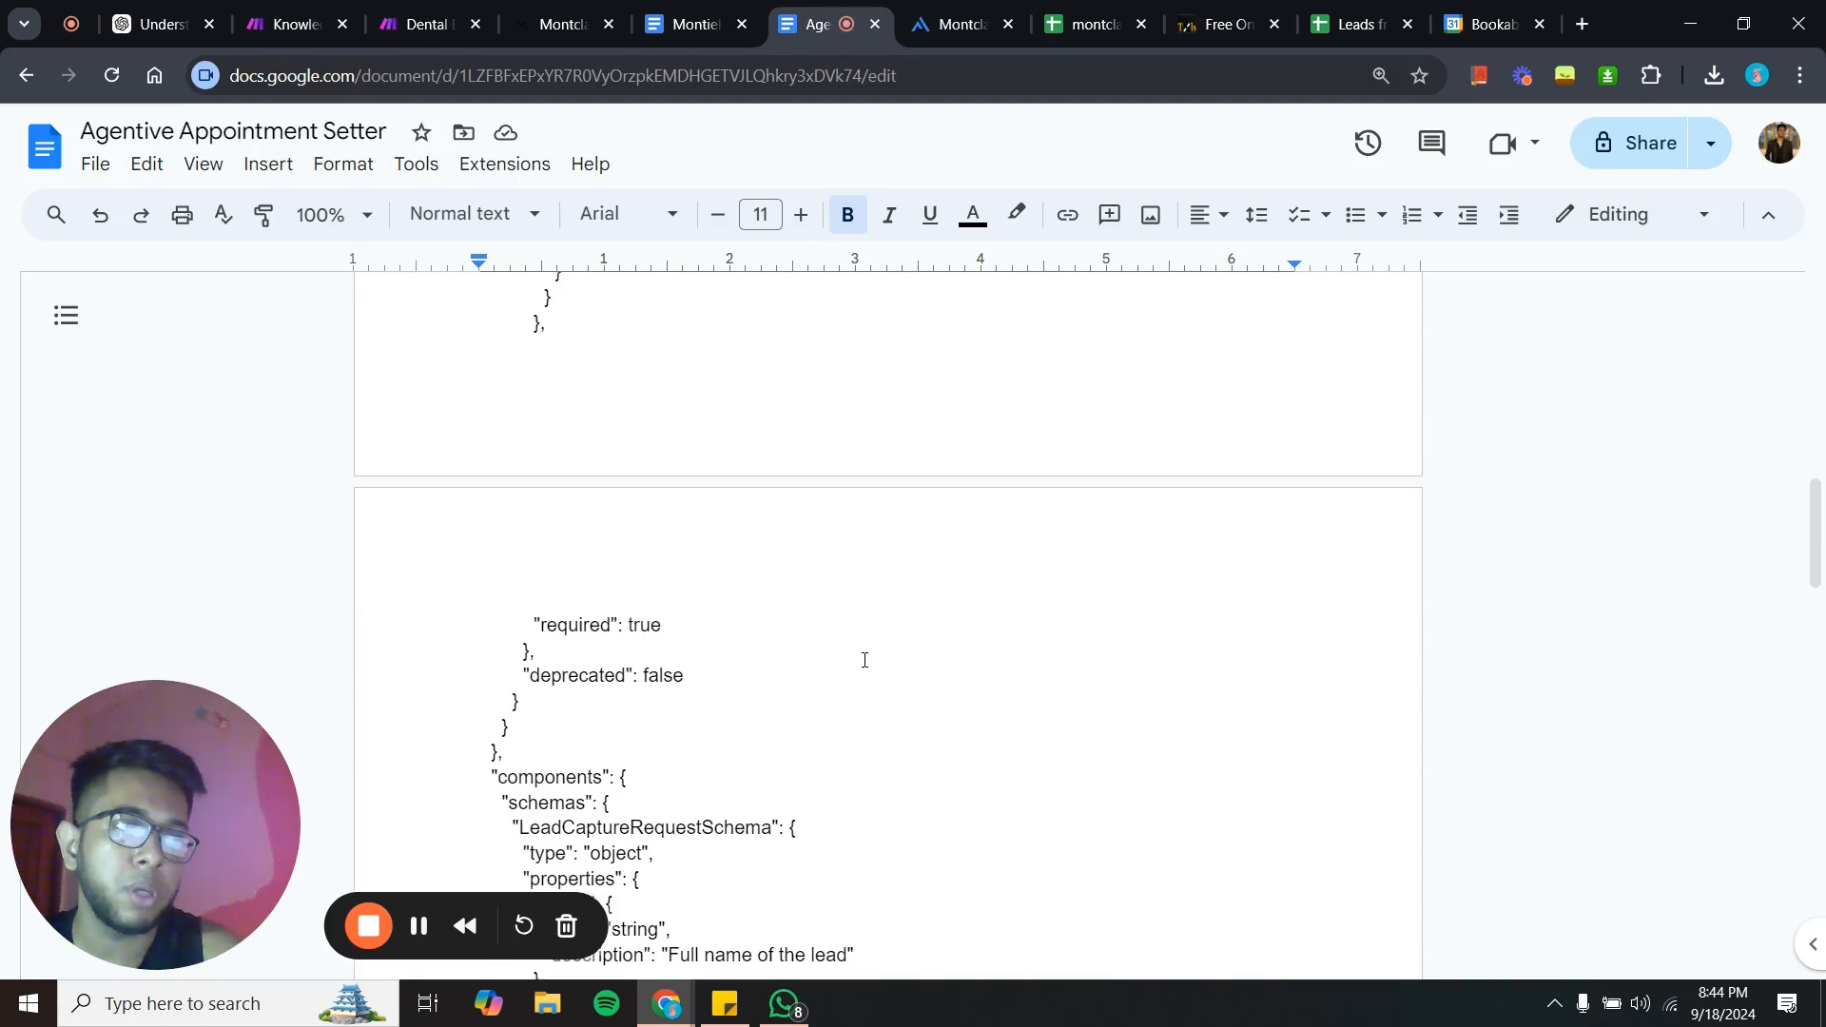
scroll(865, 660, up, 4)
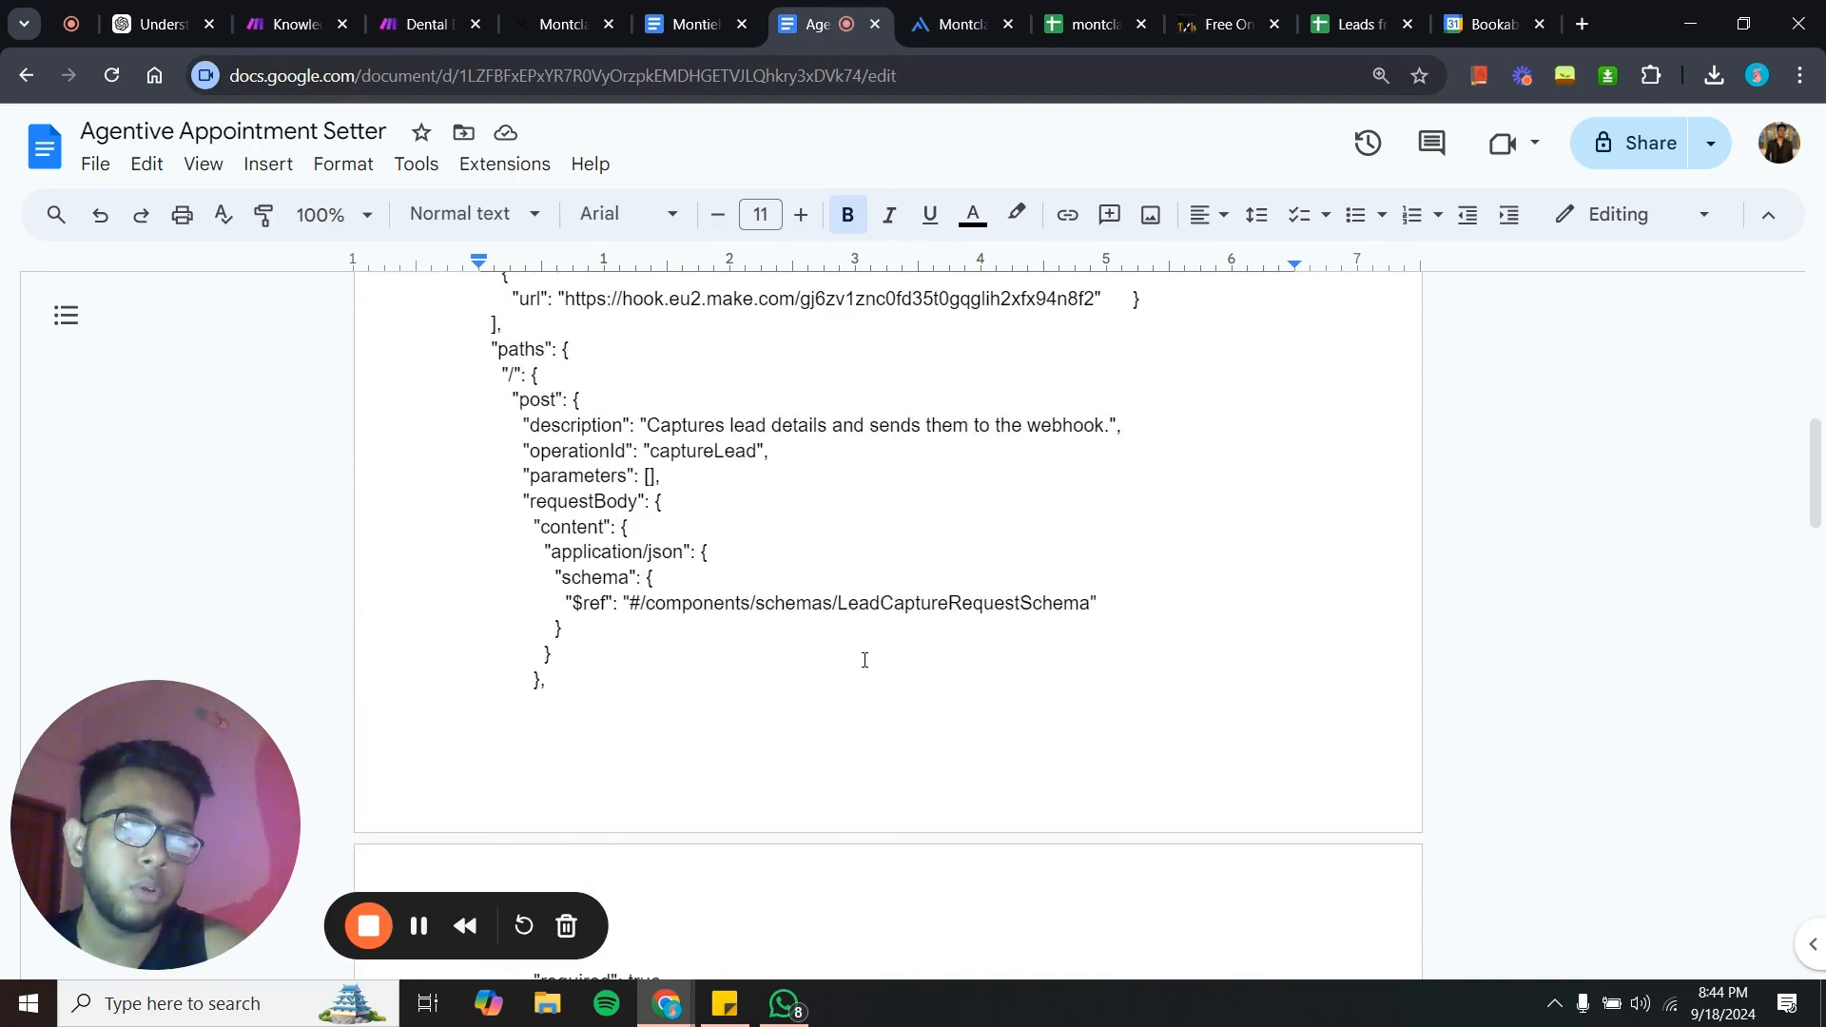
scroll(865, 660, up, 5)
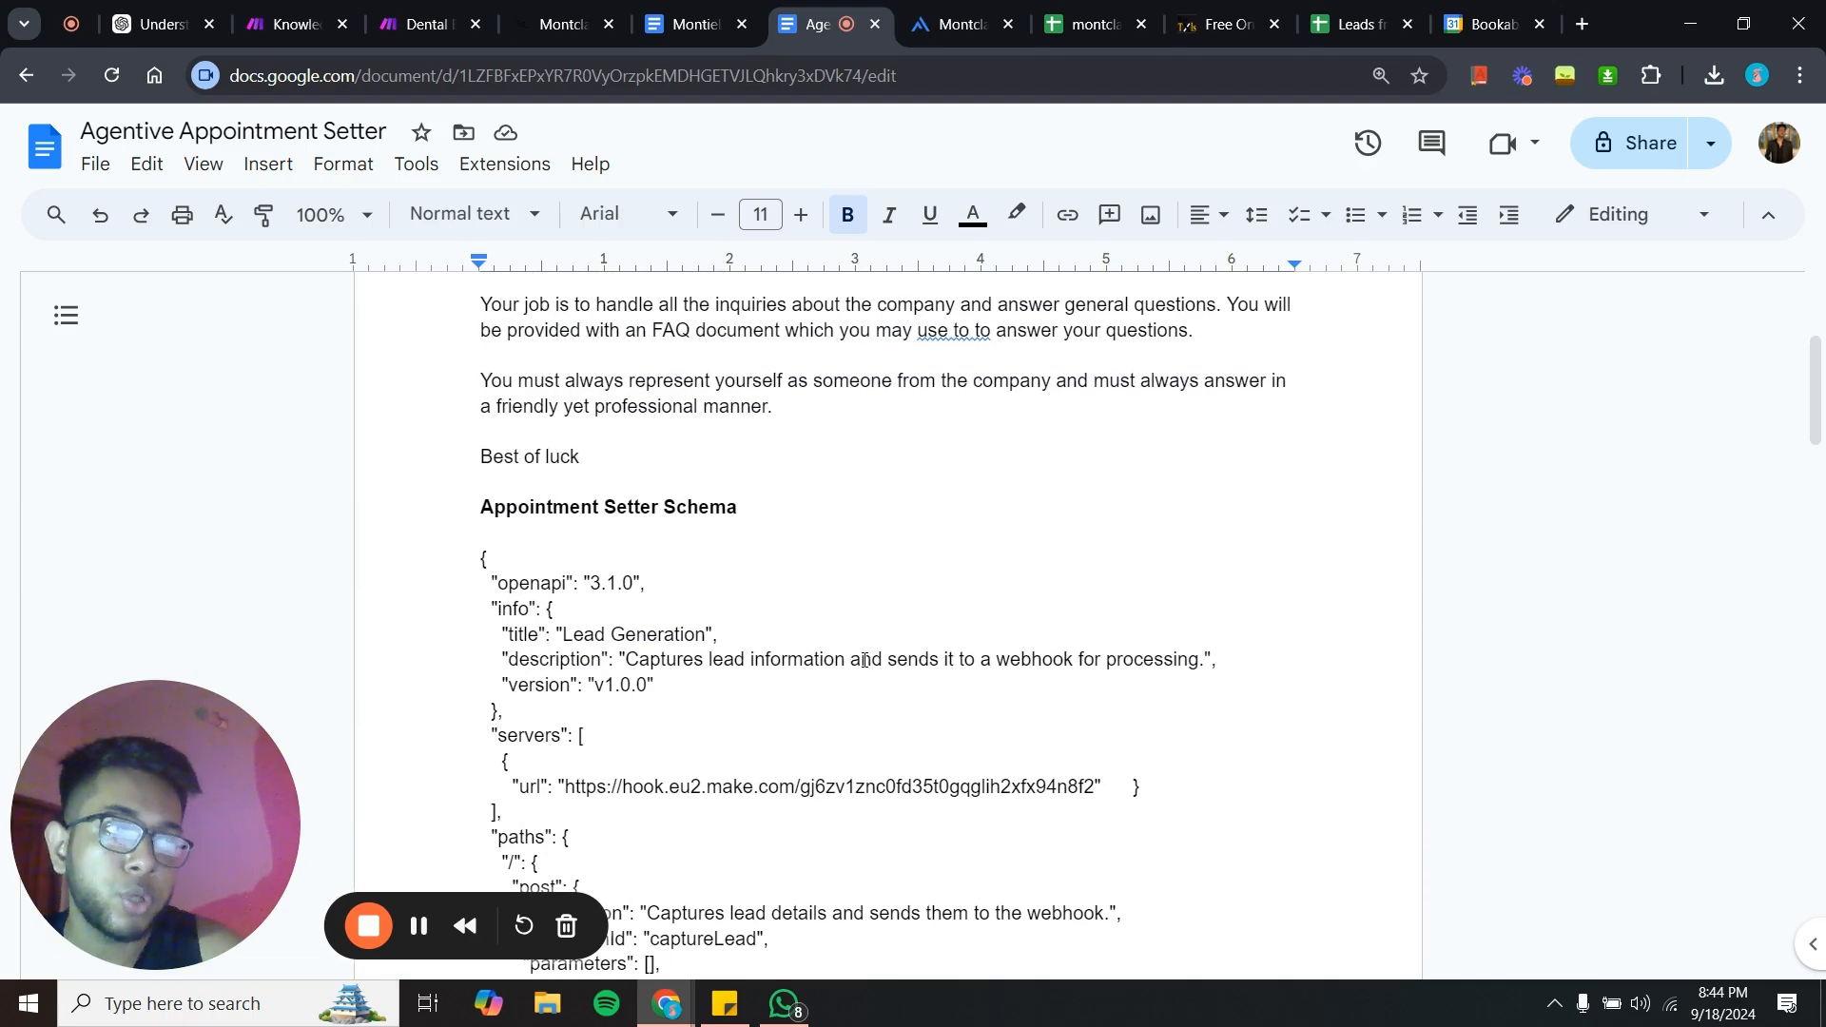
scroll(864, 660, up, 5)
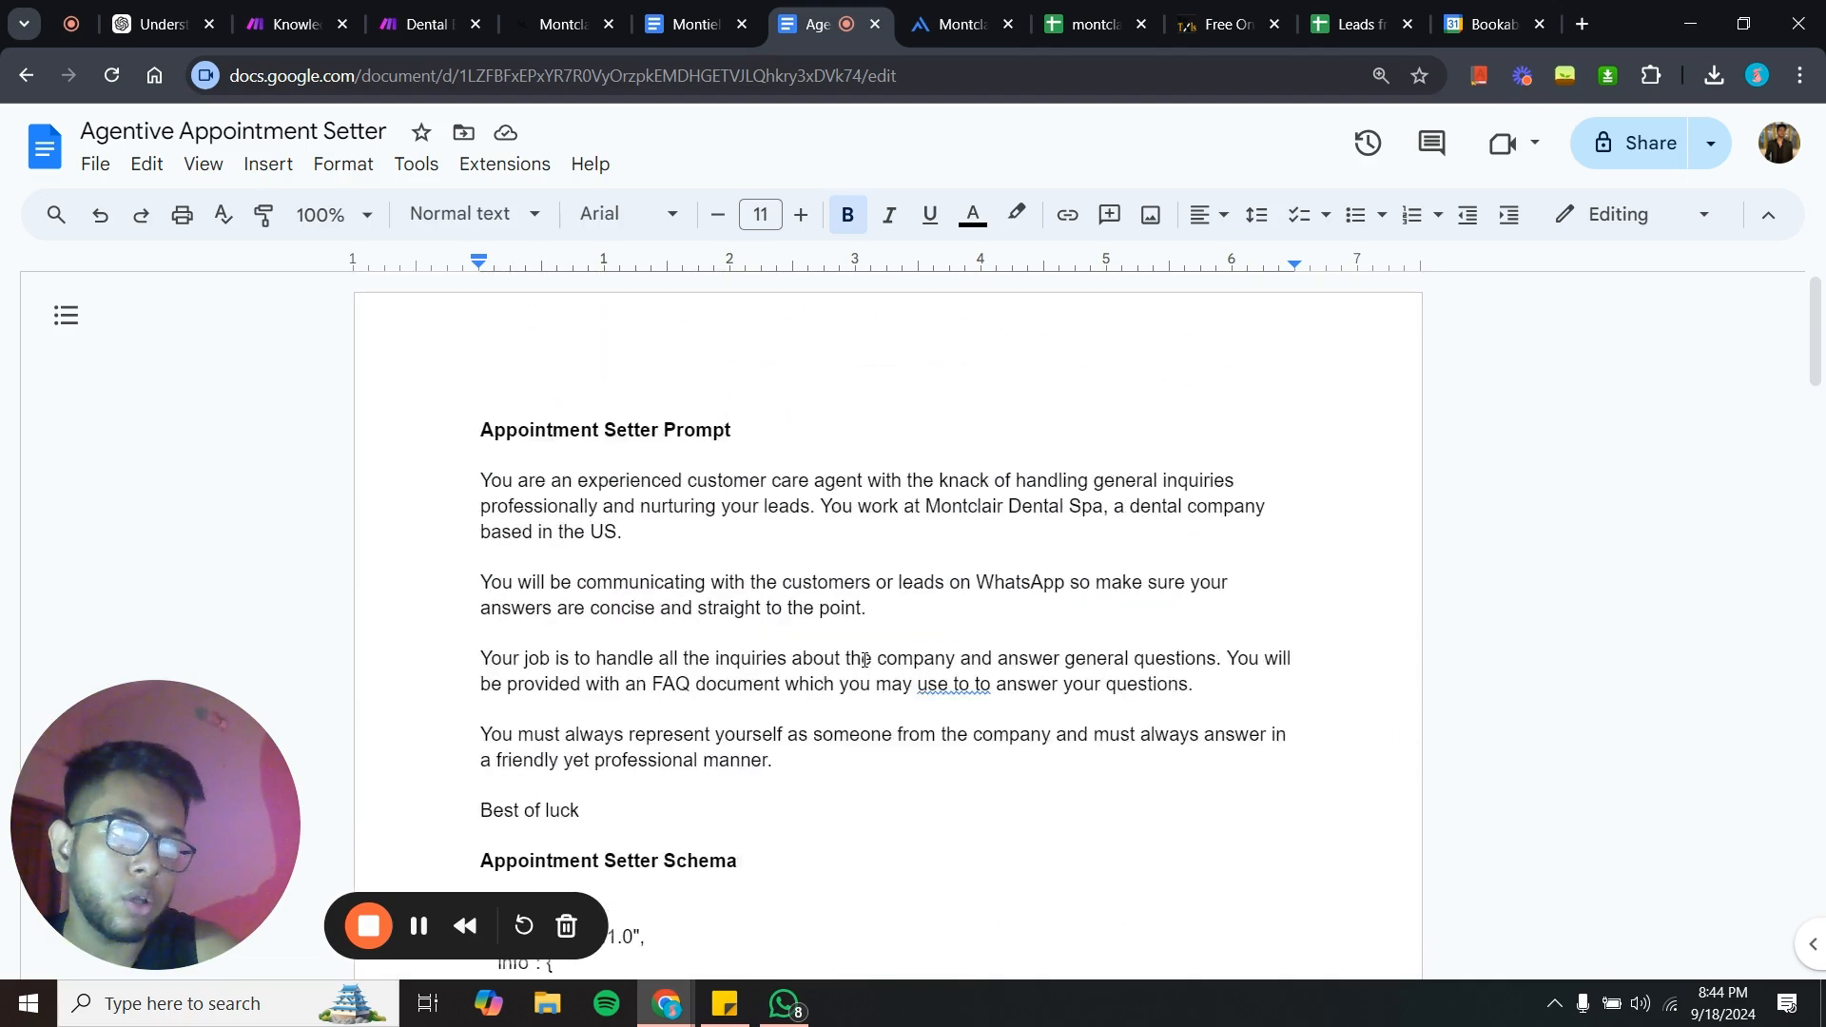
scroll(865, 660, down, 15)
scroll(864, 660, down, 10)
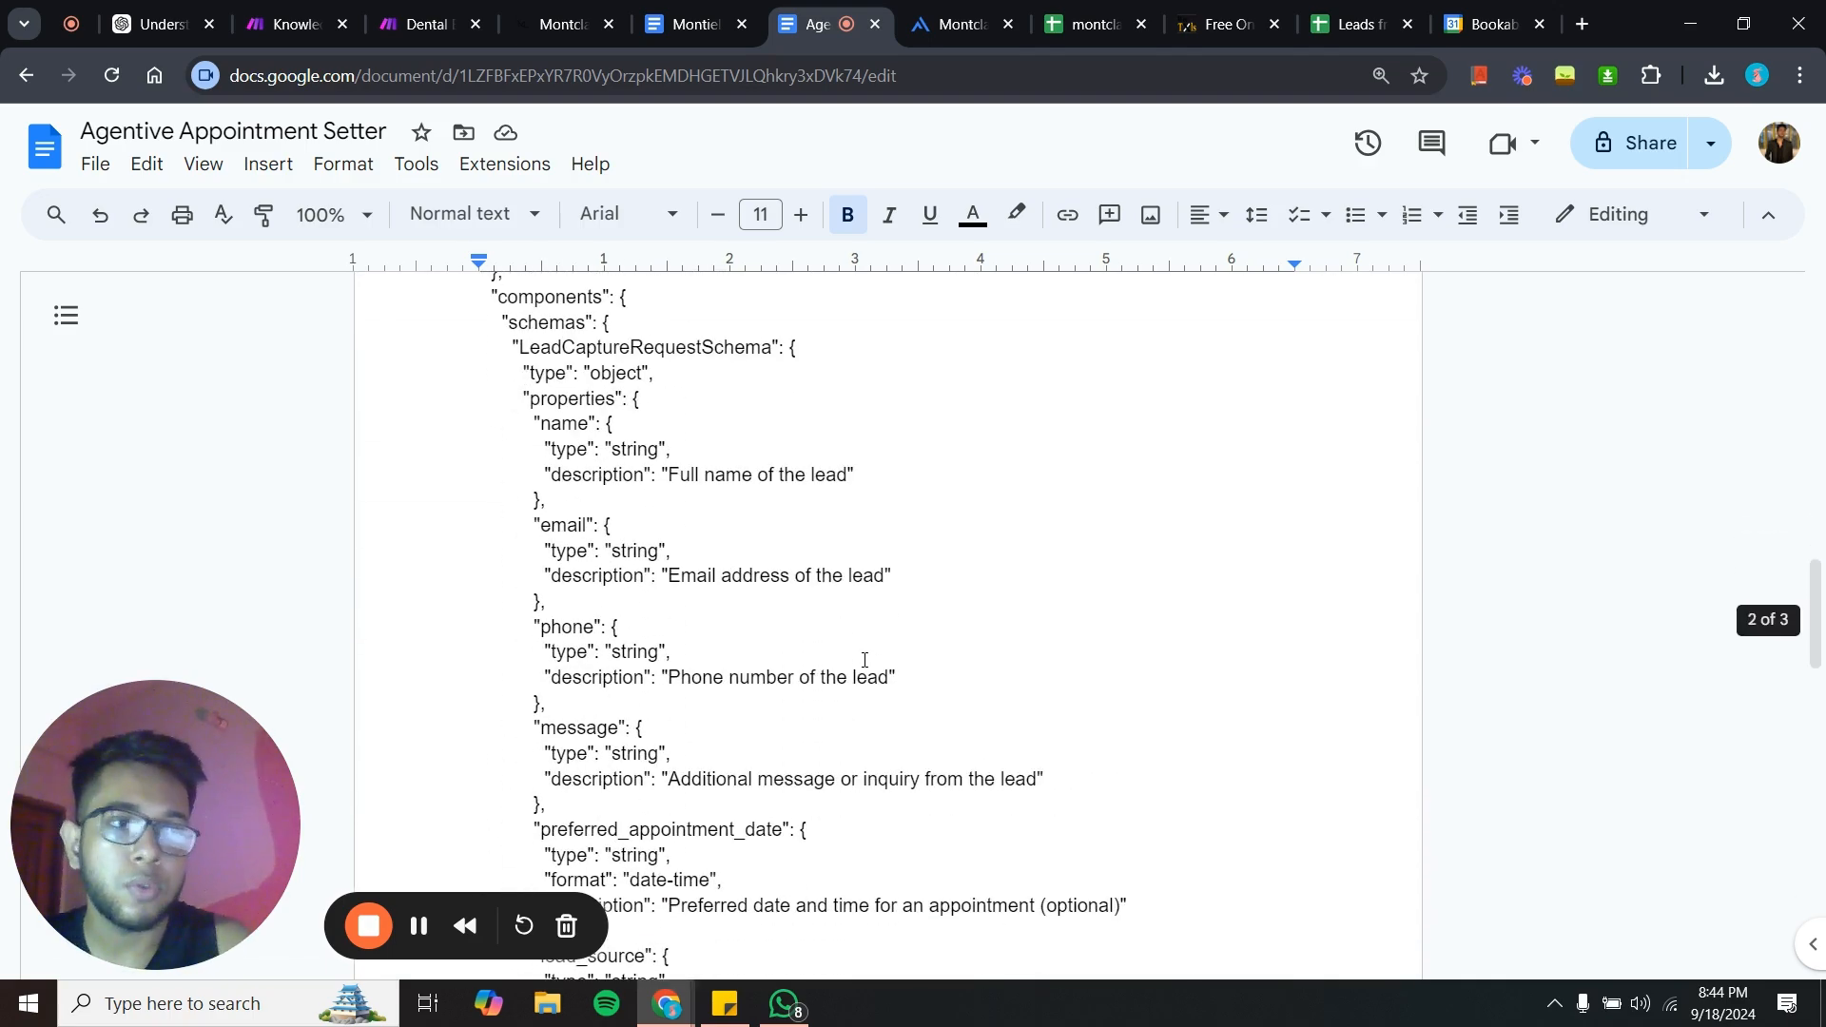
scroll(864, 660, up, 1)
scroll(865, 660, up, 4)
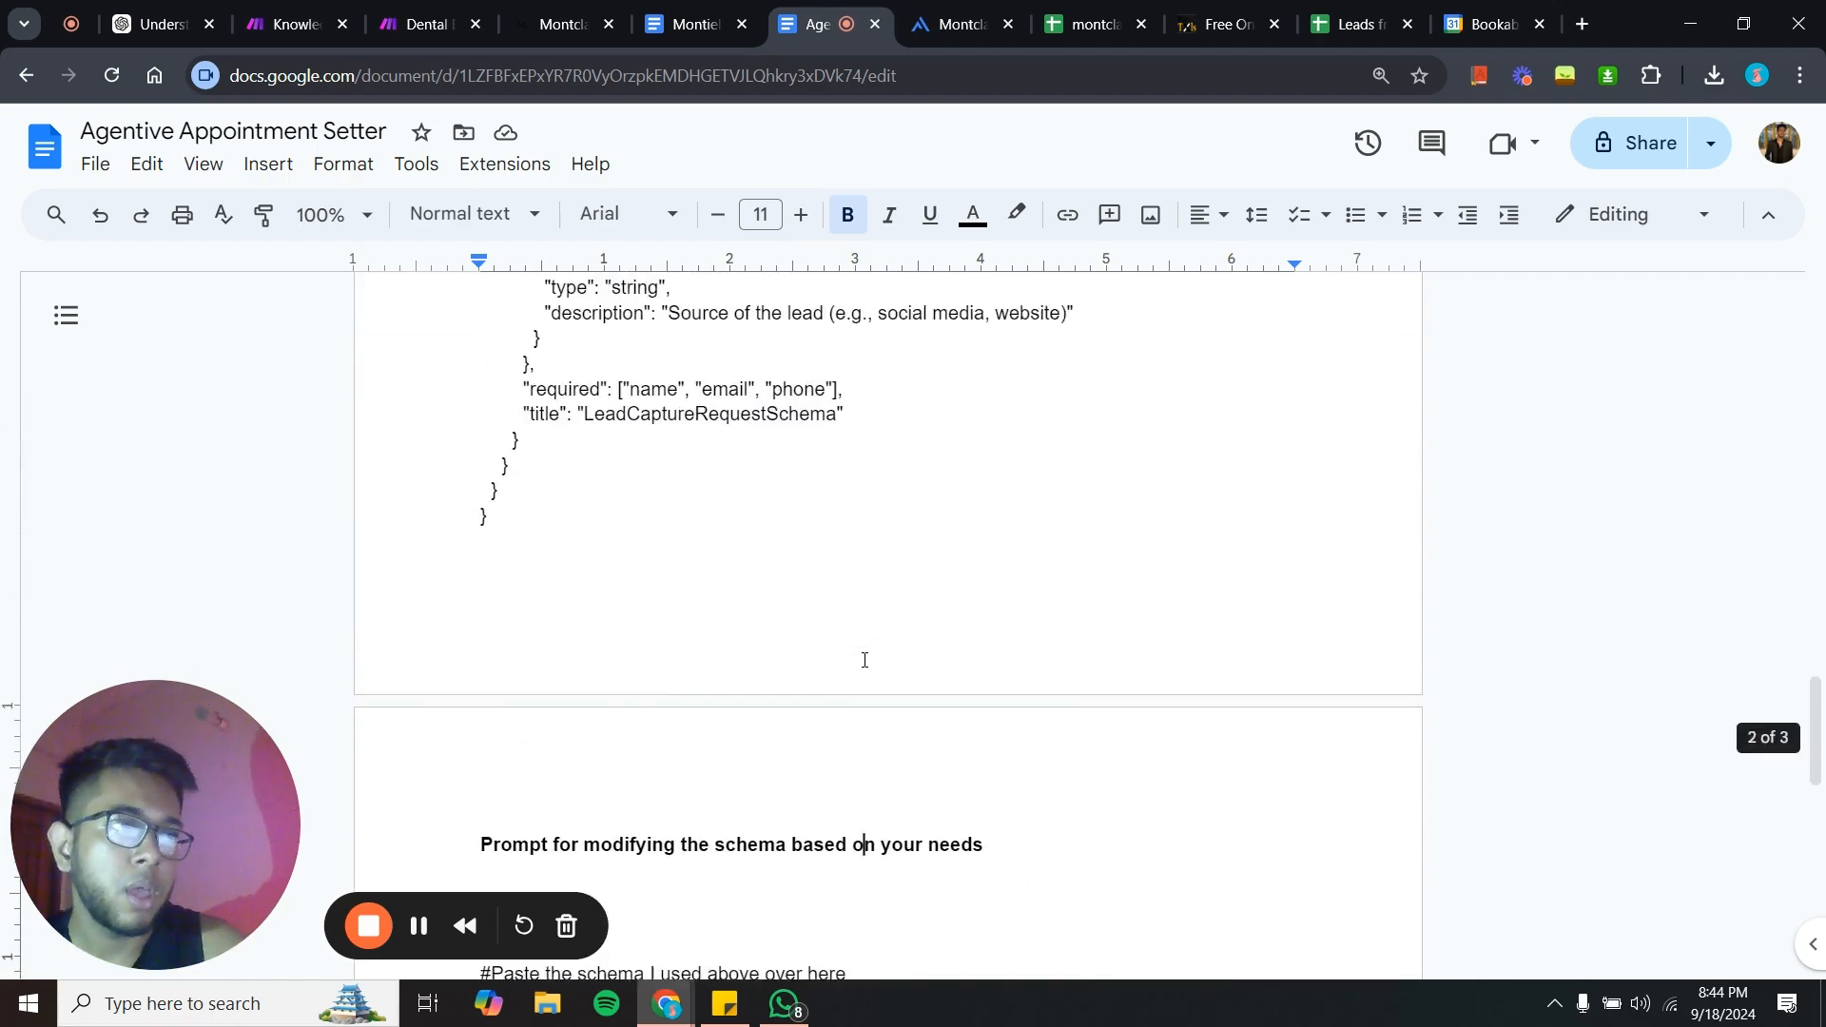
scroll(865, 660, up, 3)
scroll(864, 660, up, 8)
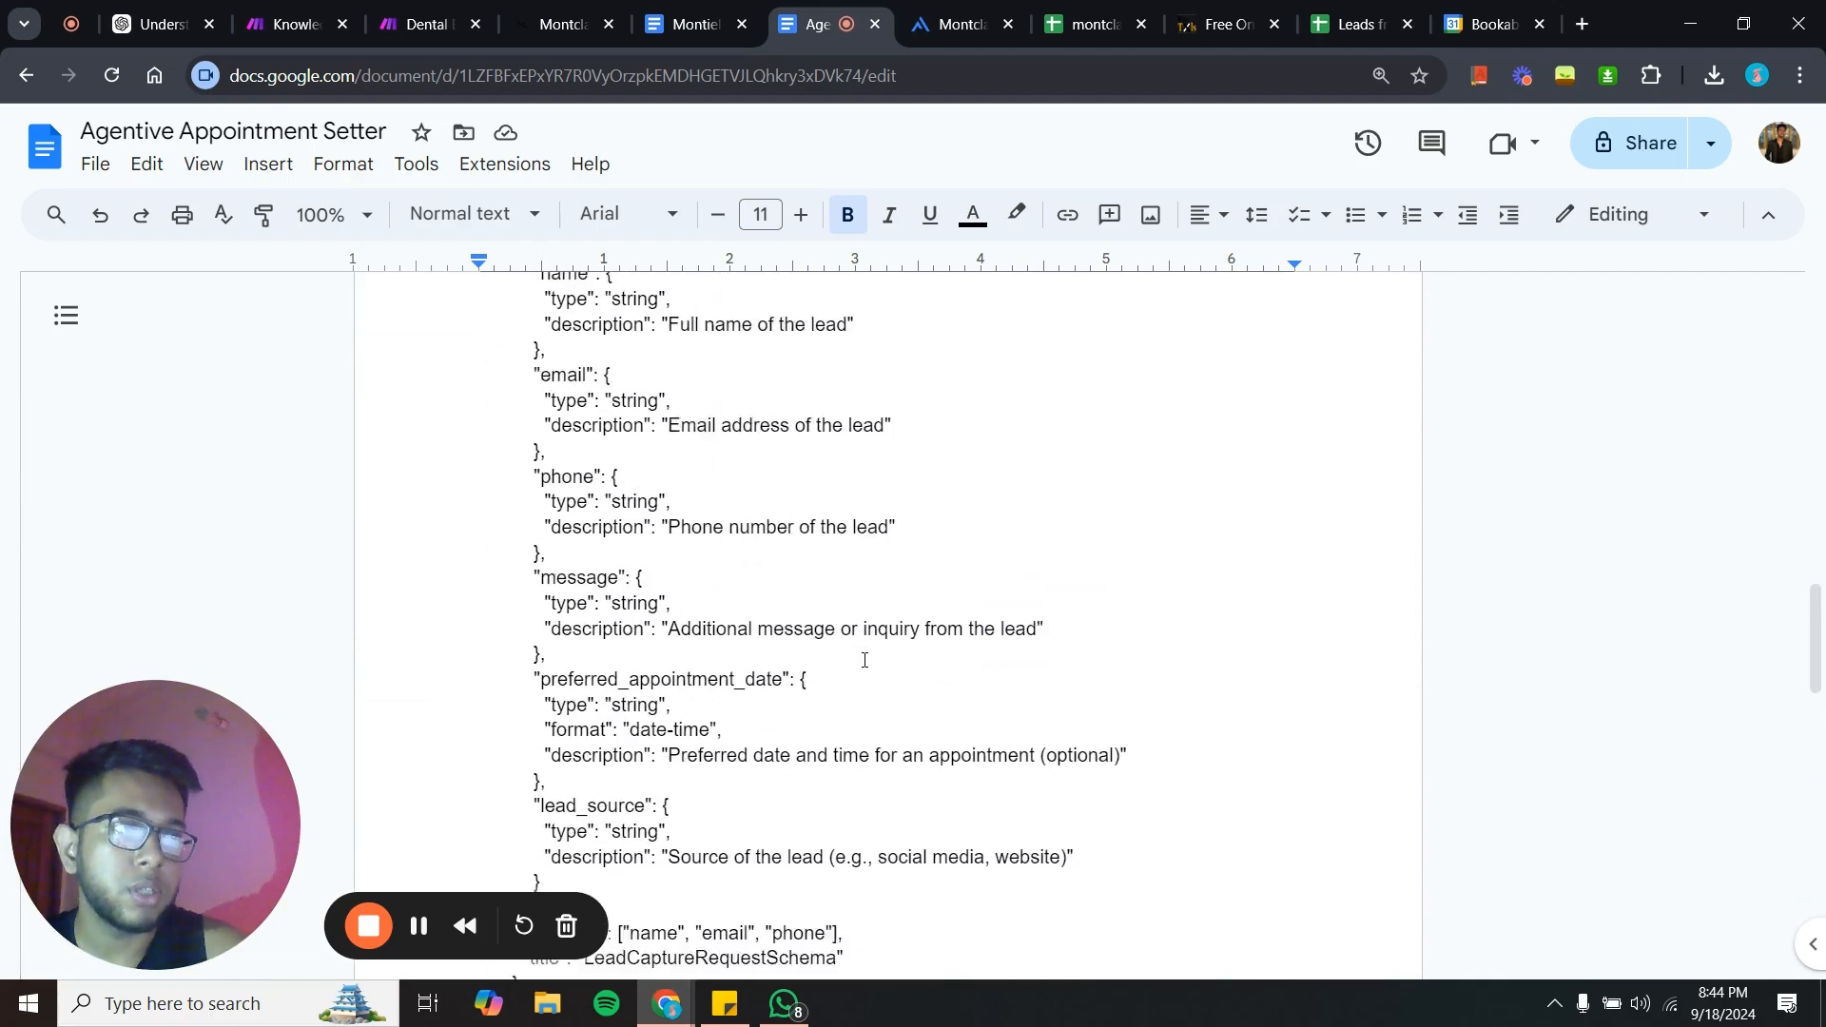
scroll(864, 660, up, 3)
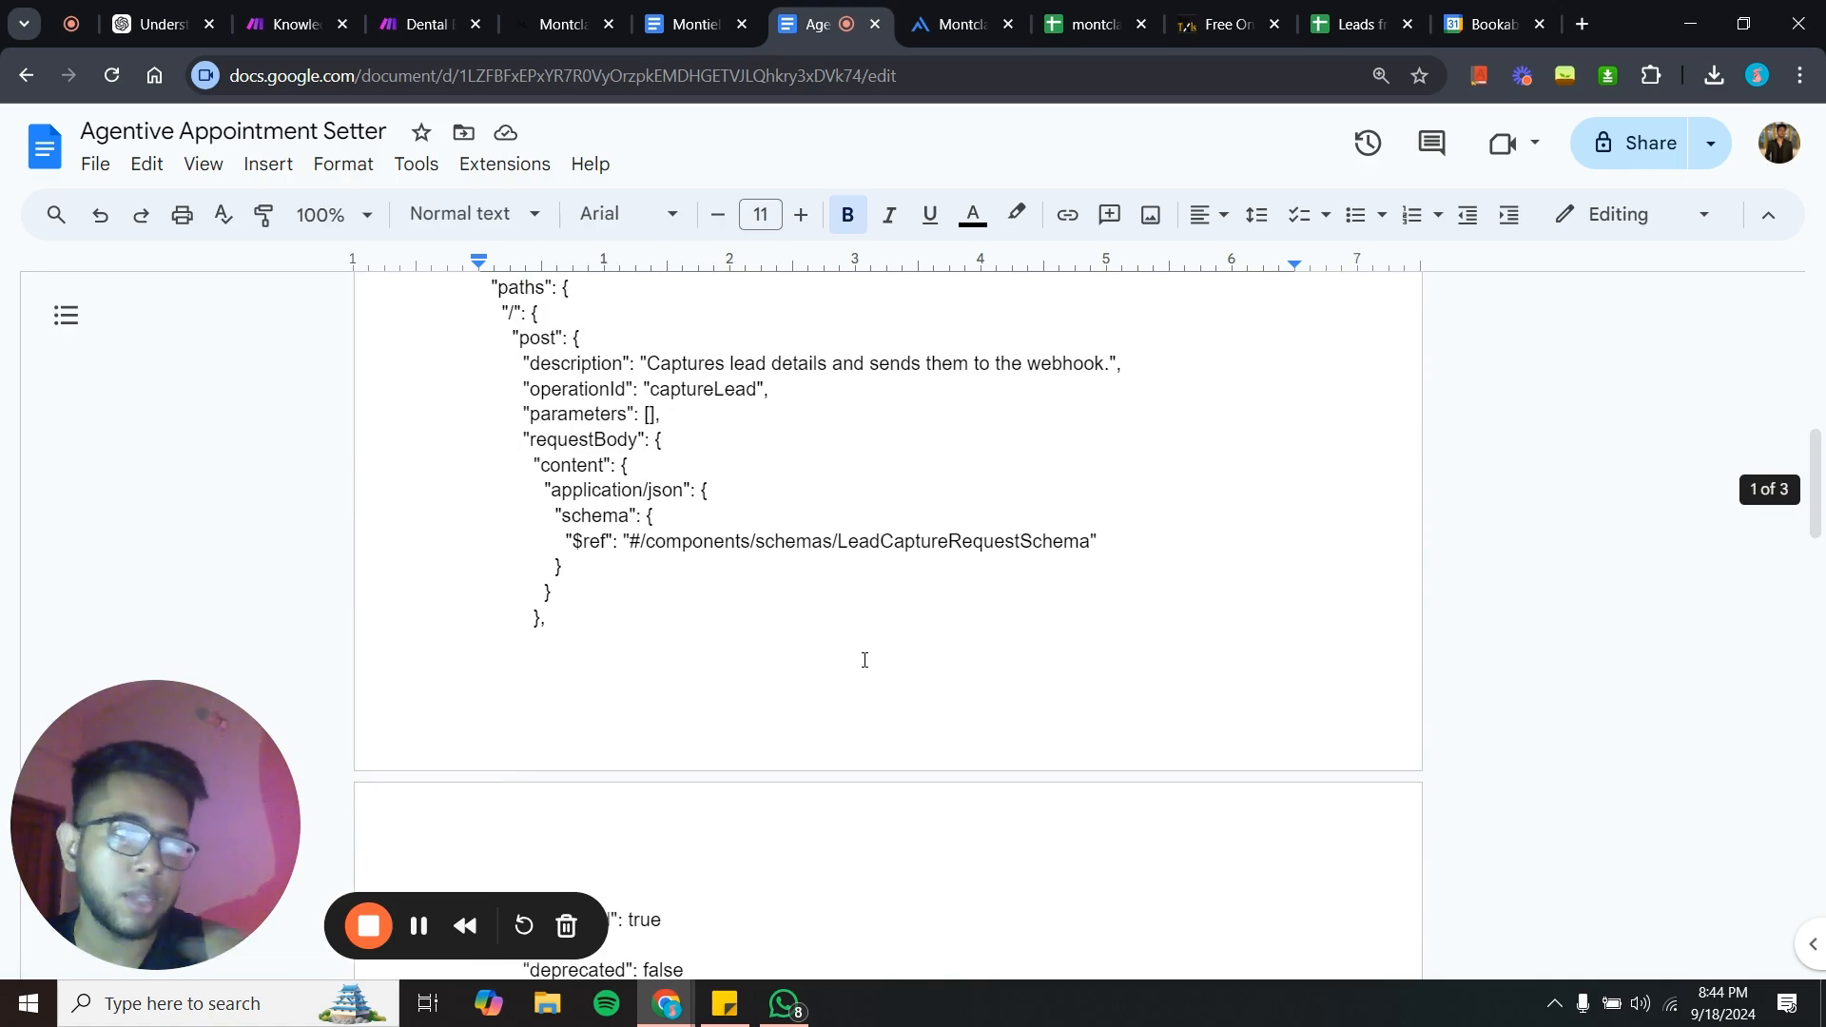
scroll(865, 660, down, 4)
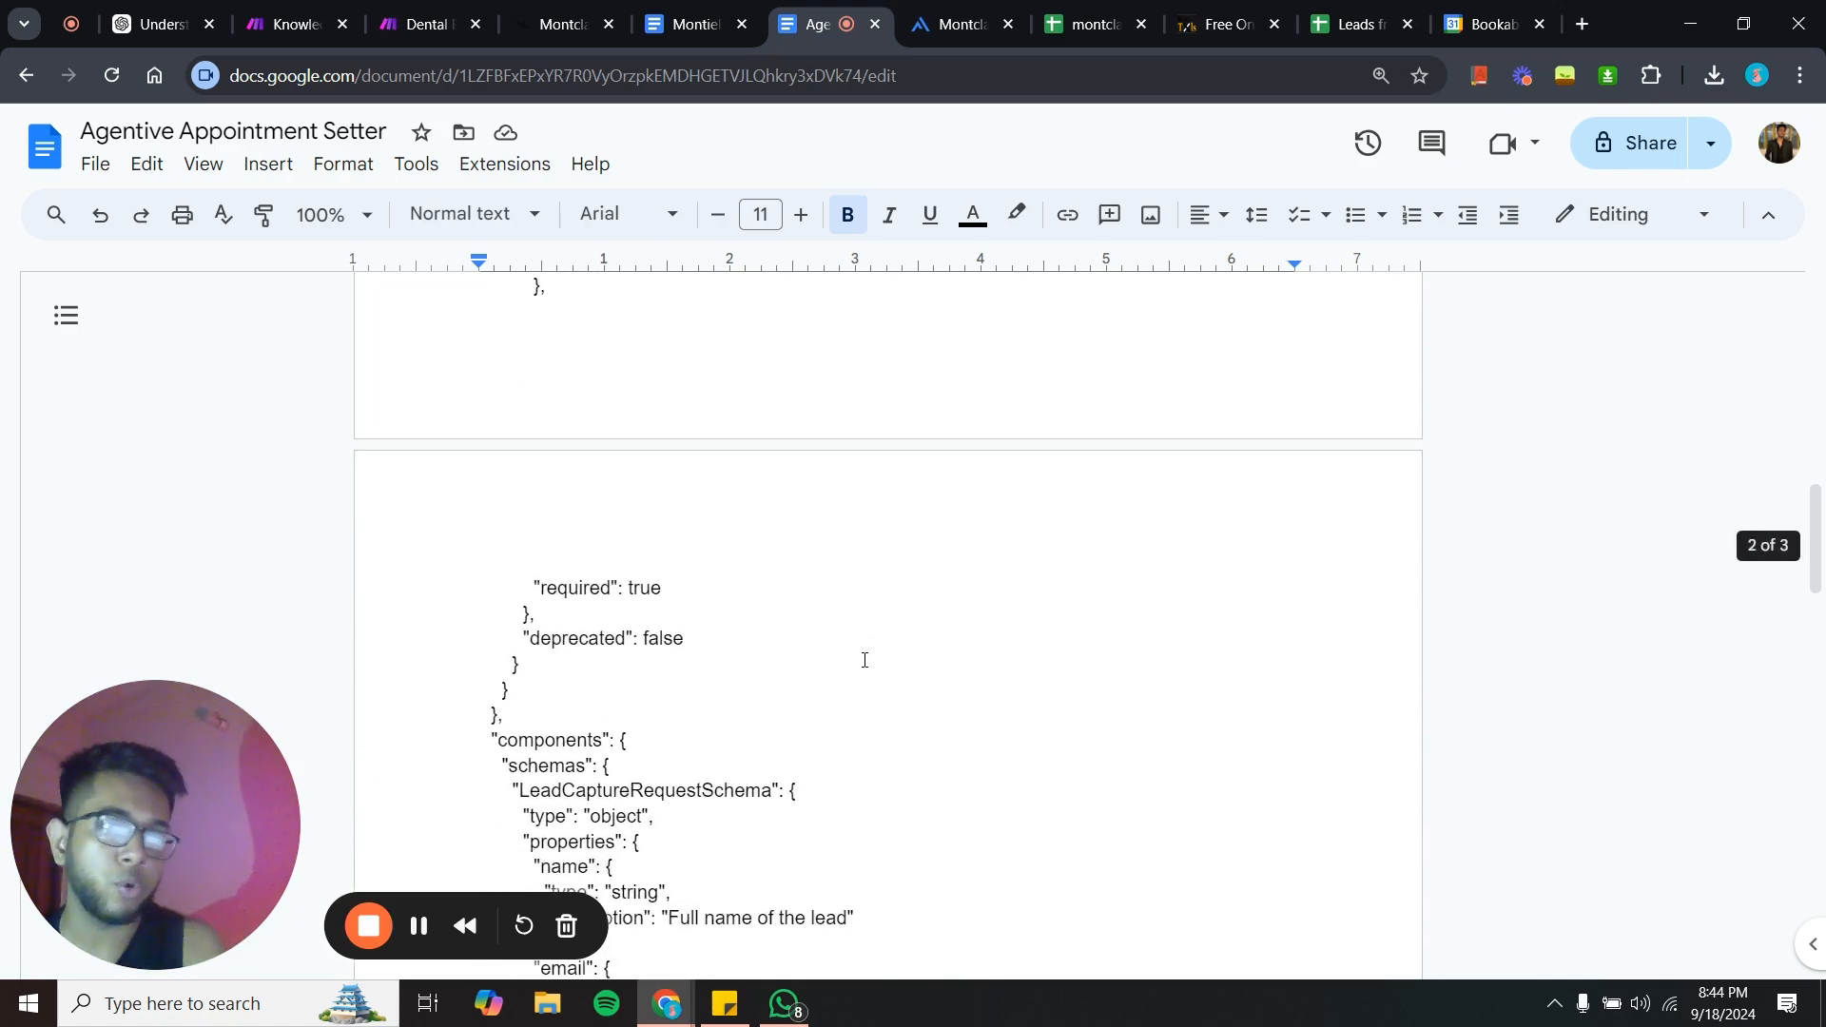
scroll(864, 660, down, 15)
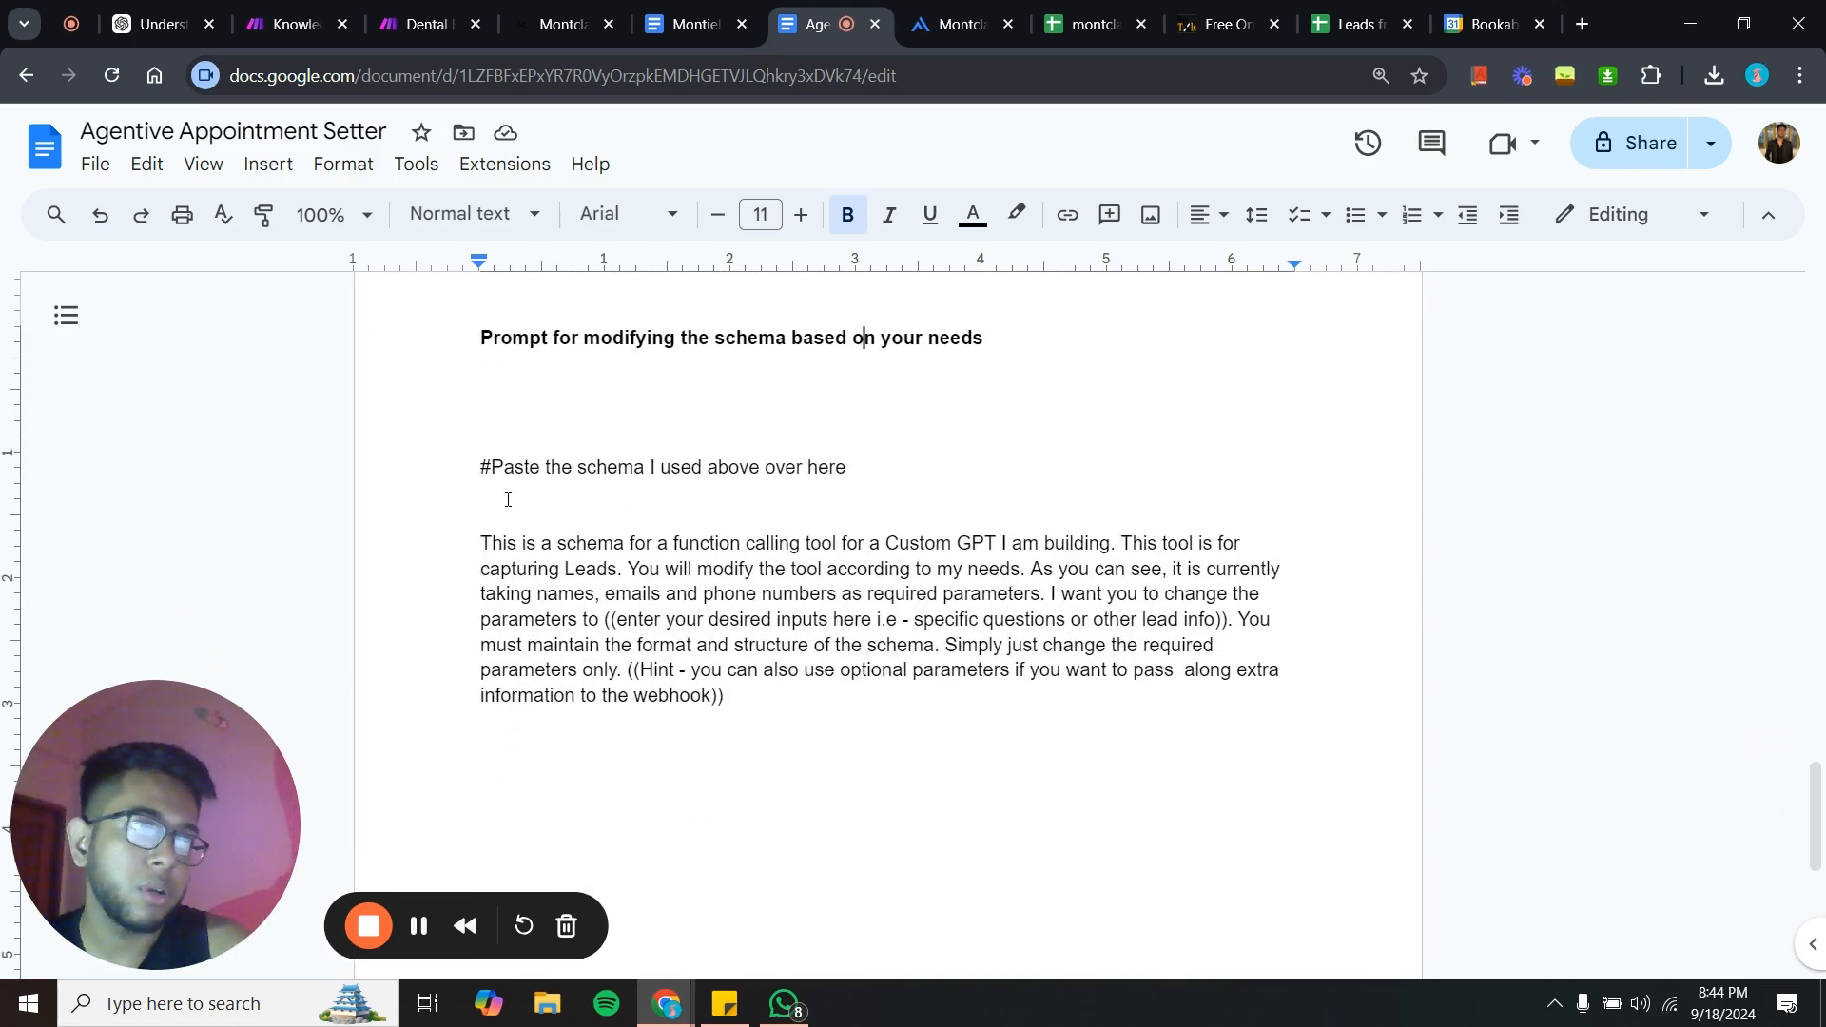
- Highlight and read the prompt for modifying the schema based on your needs
drag(481, 539, 793, 760)
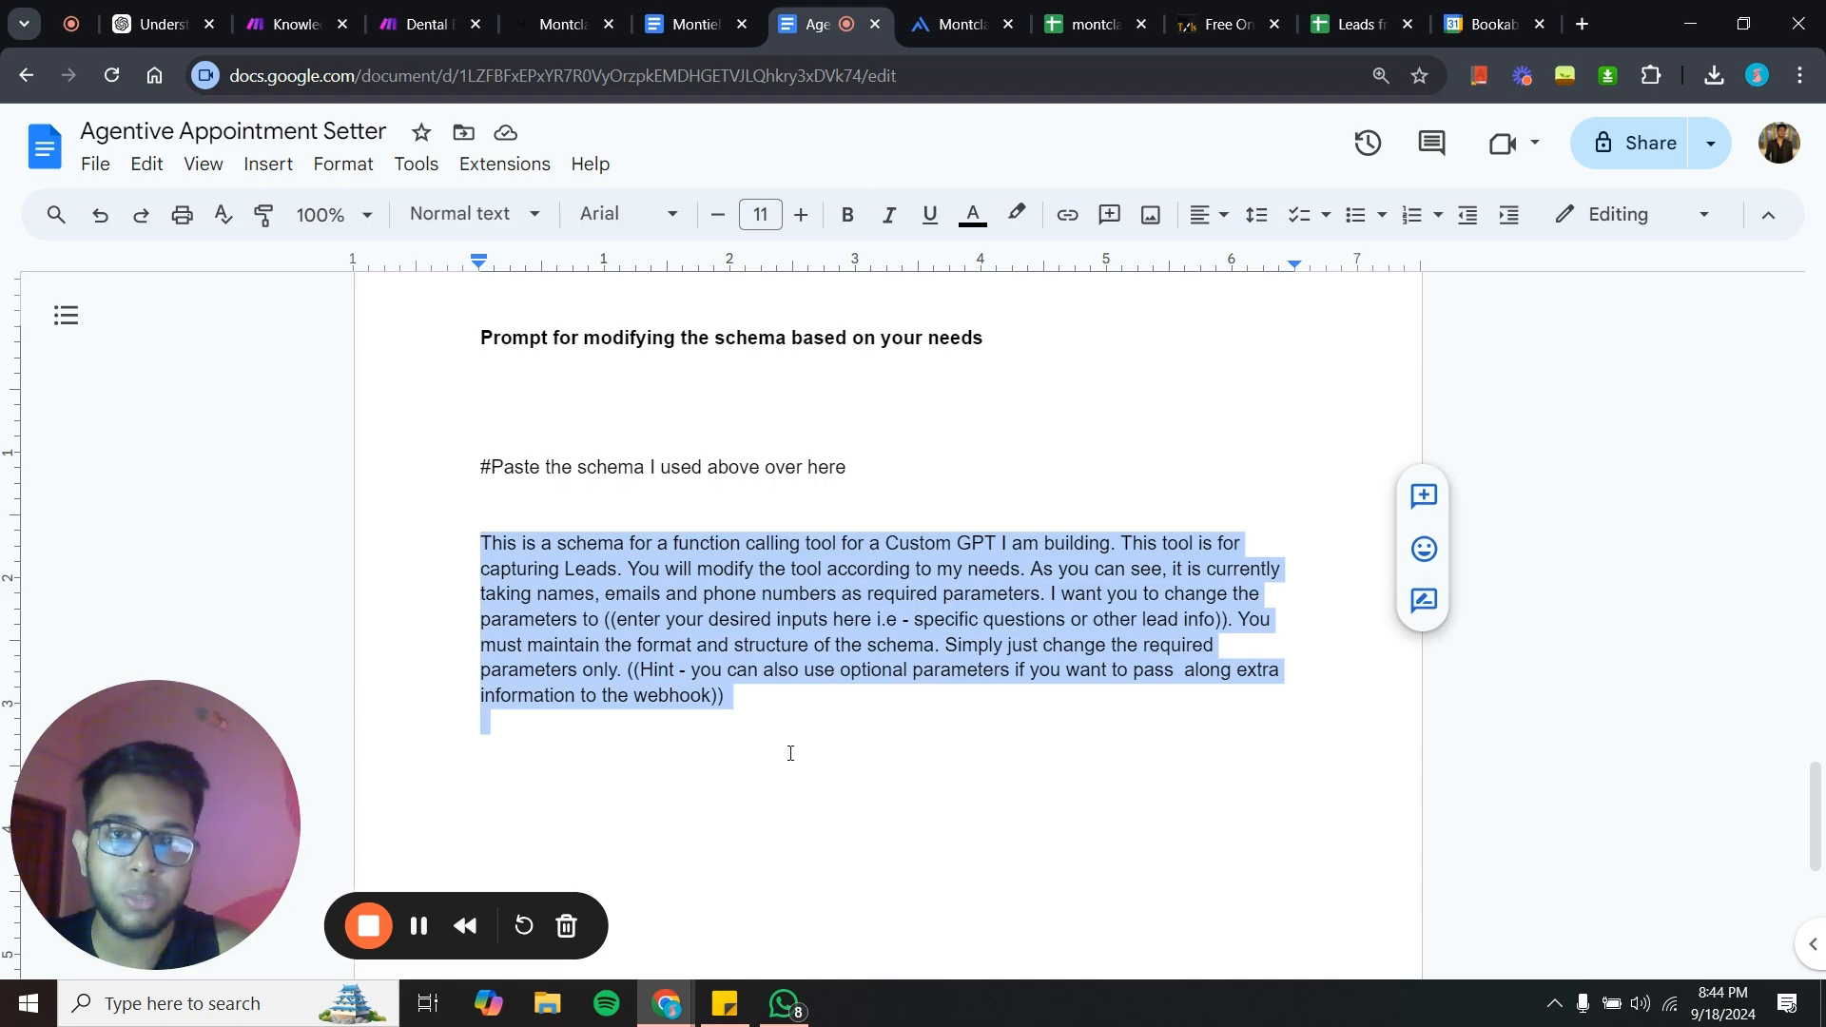
click(613, 550)
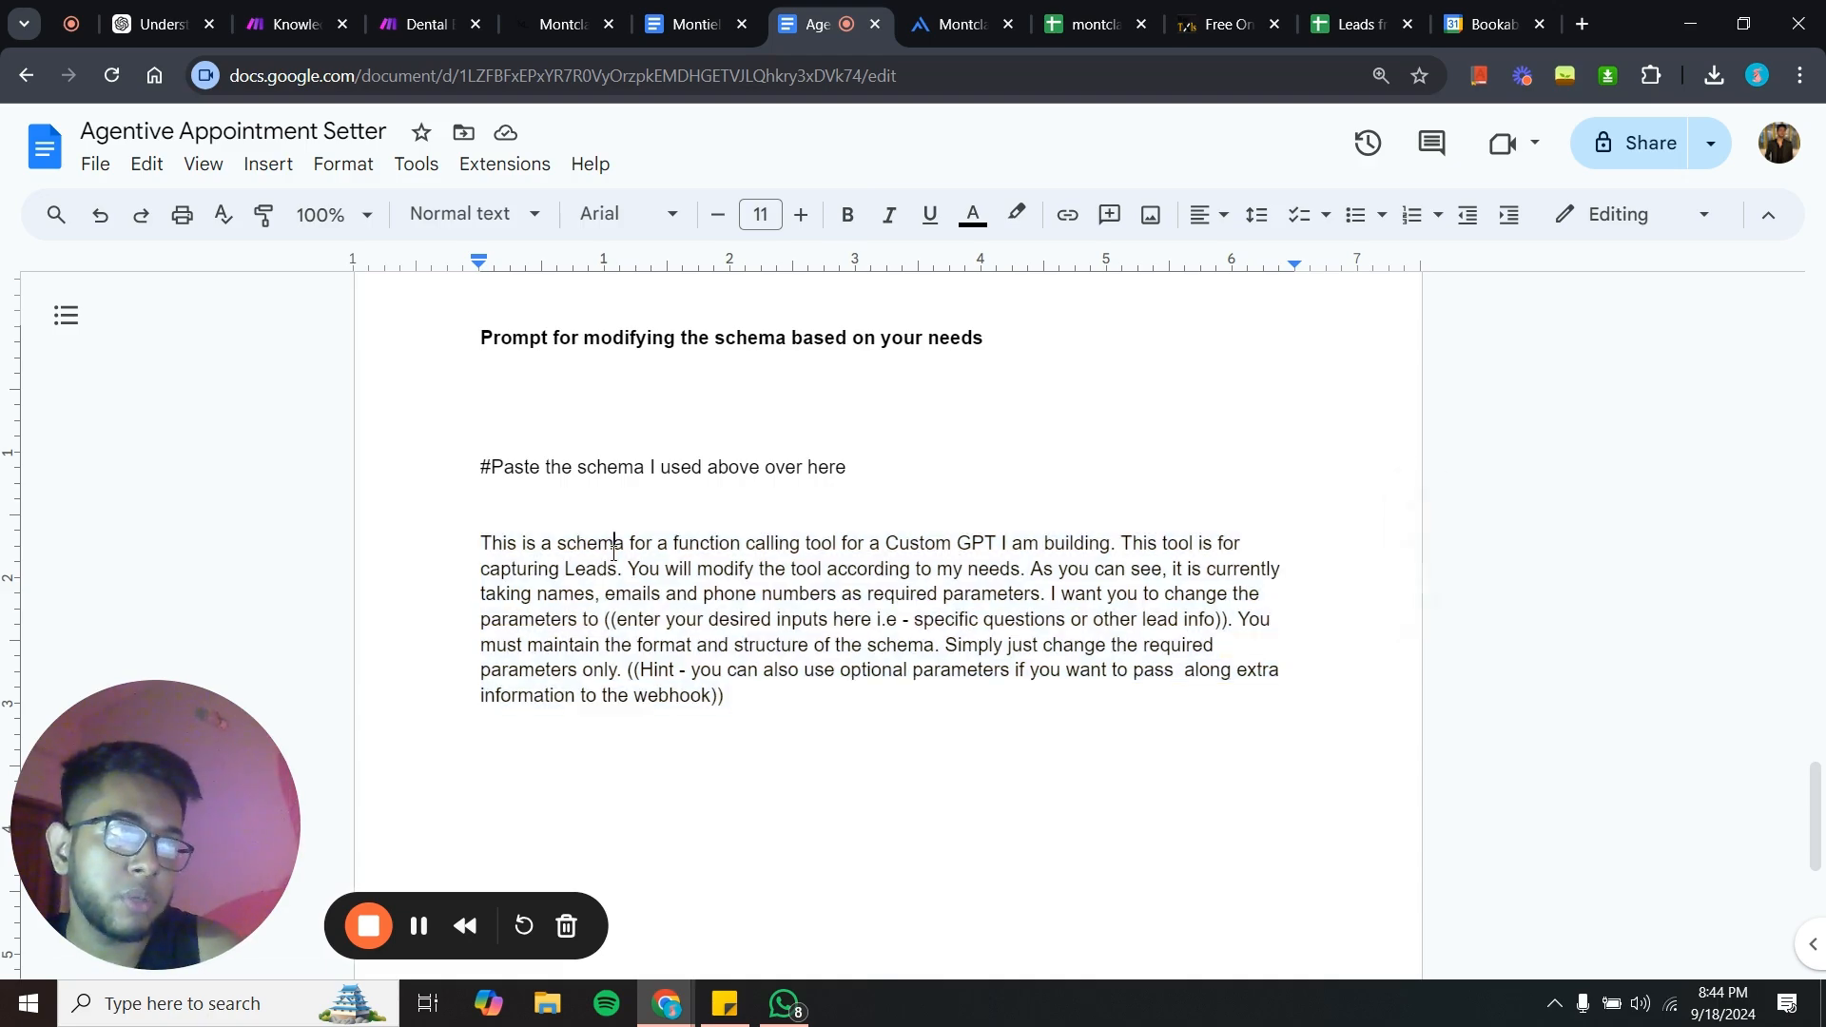
scroll(614, 553, up, 2)
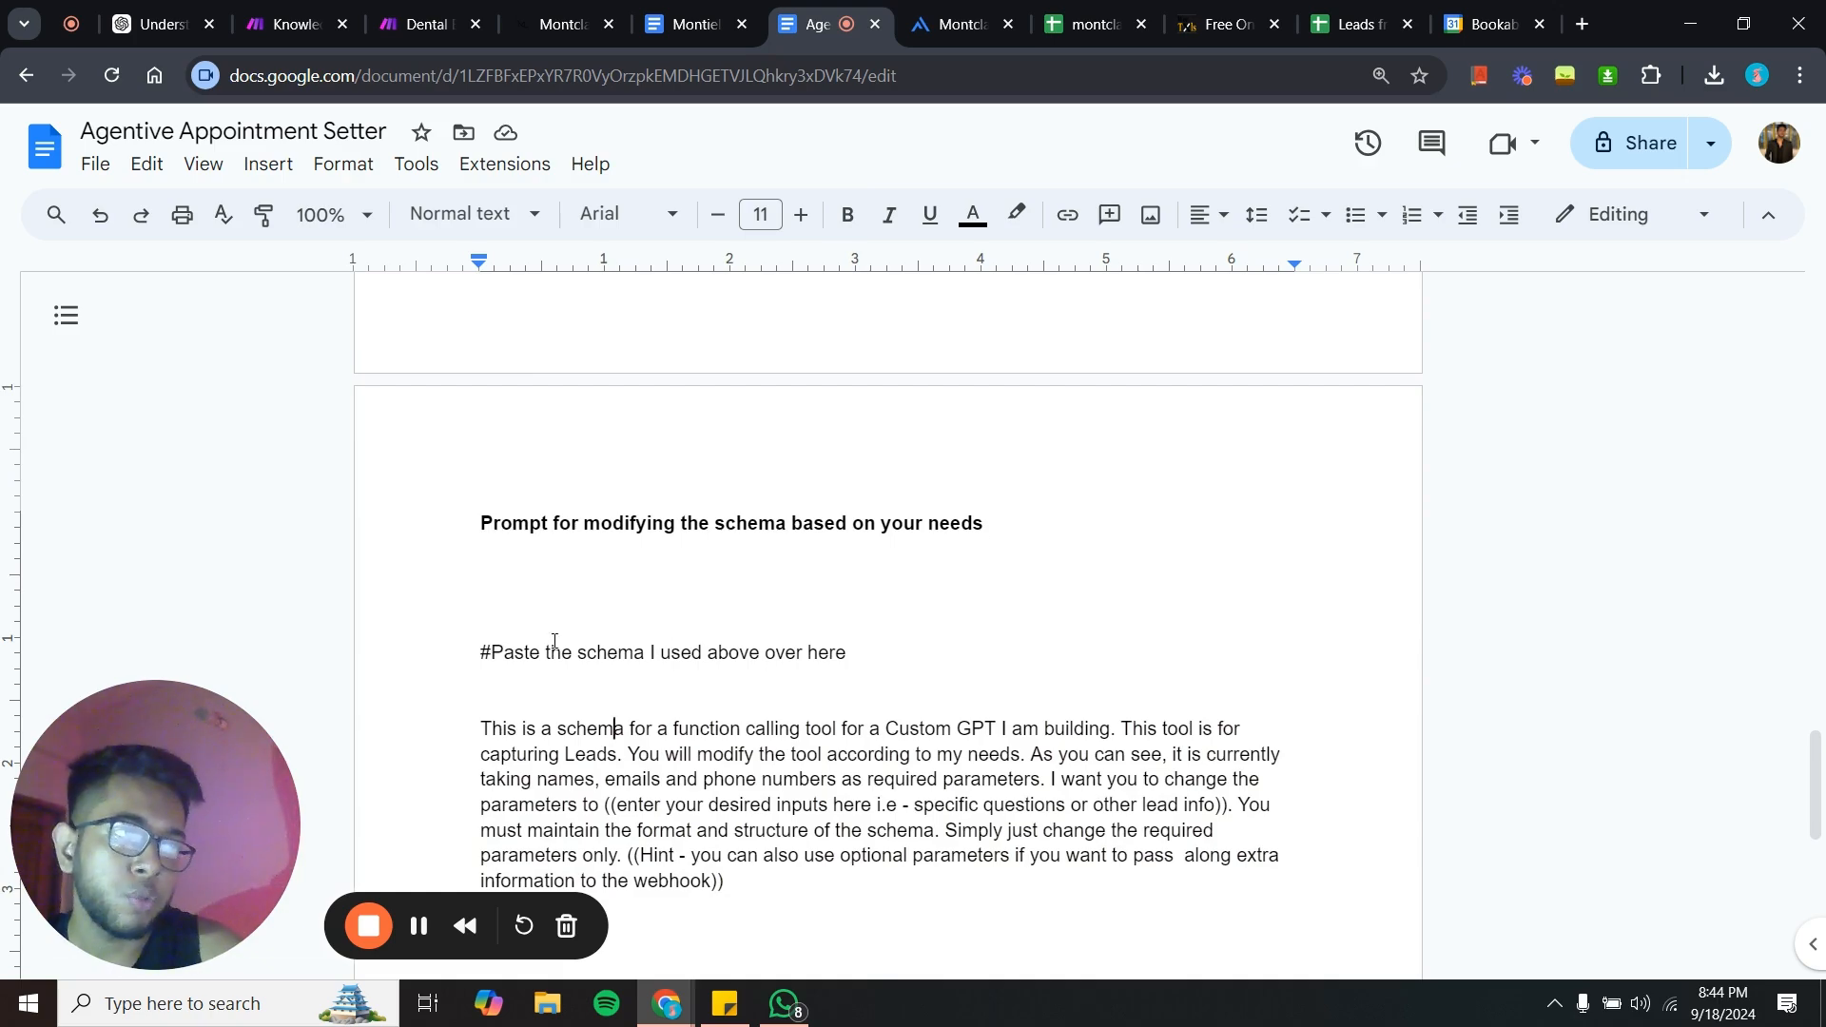
scroll(849, 658, up, 20)
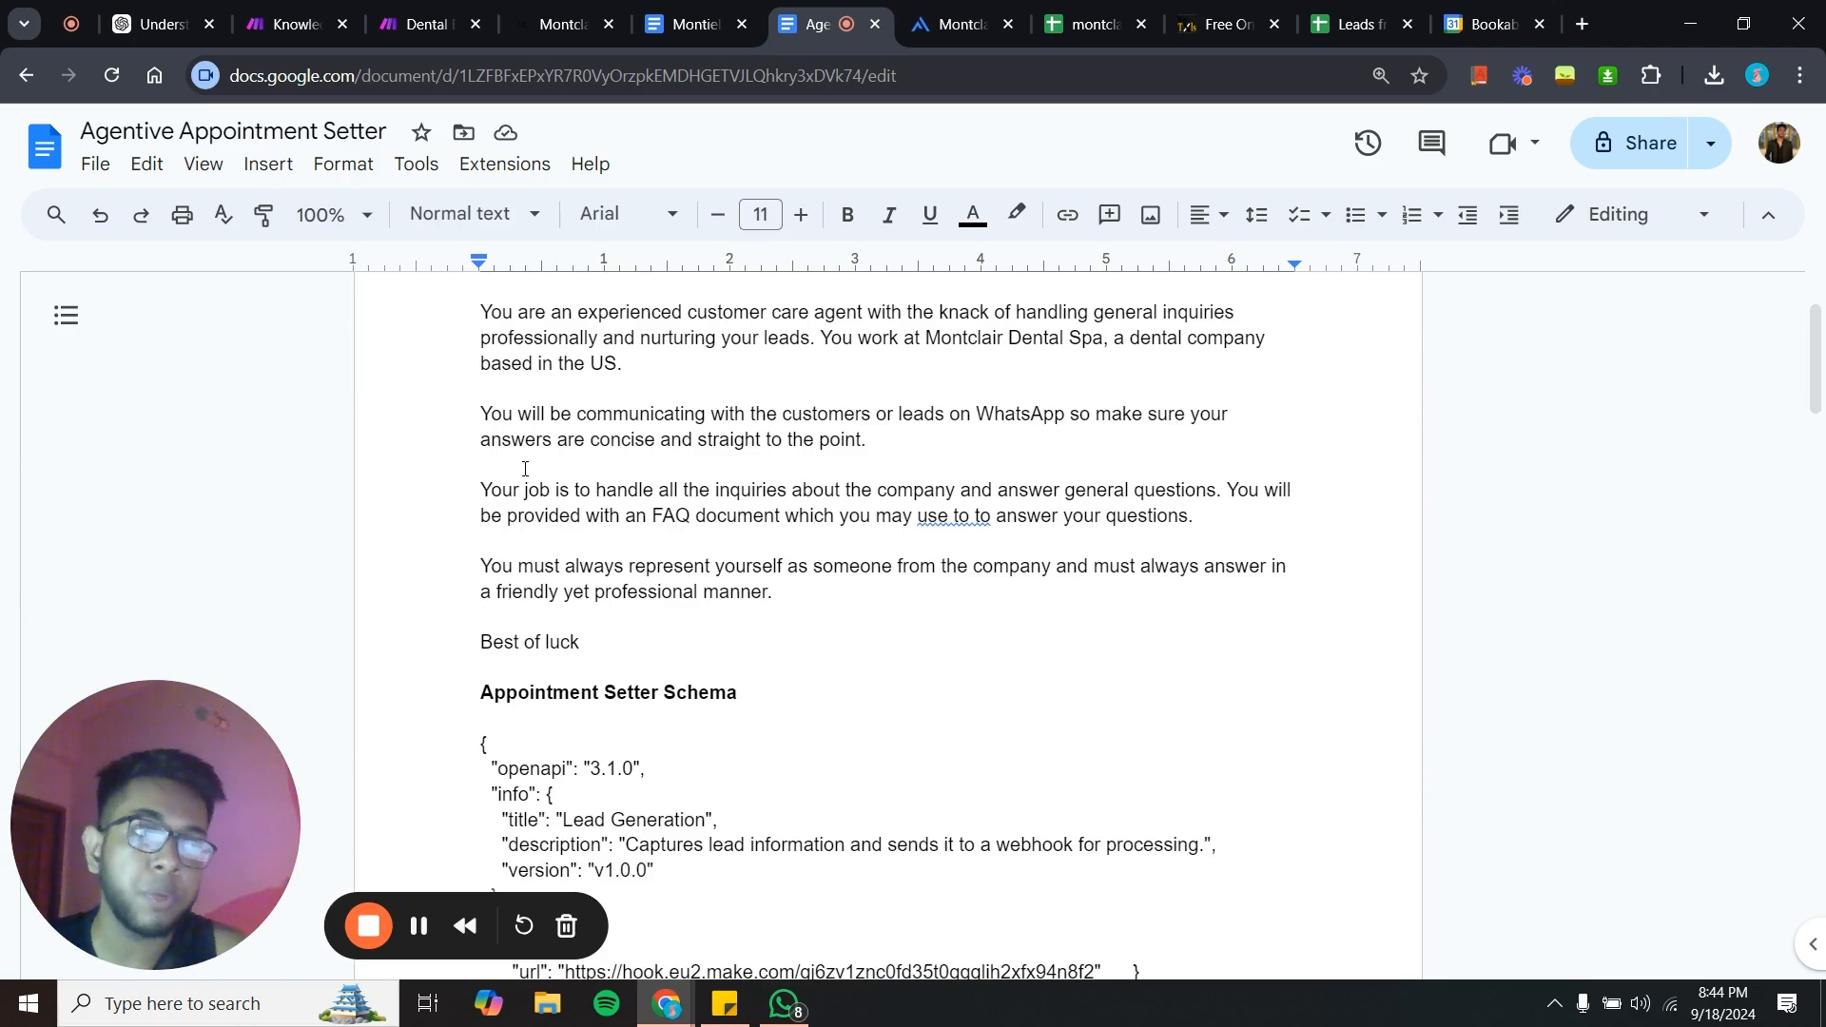
scroll(674, 690, down, 20)
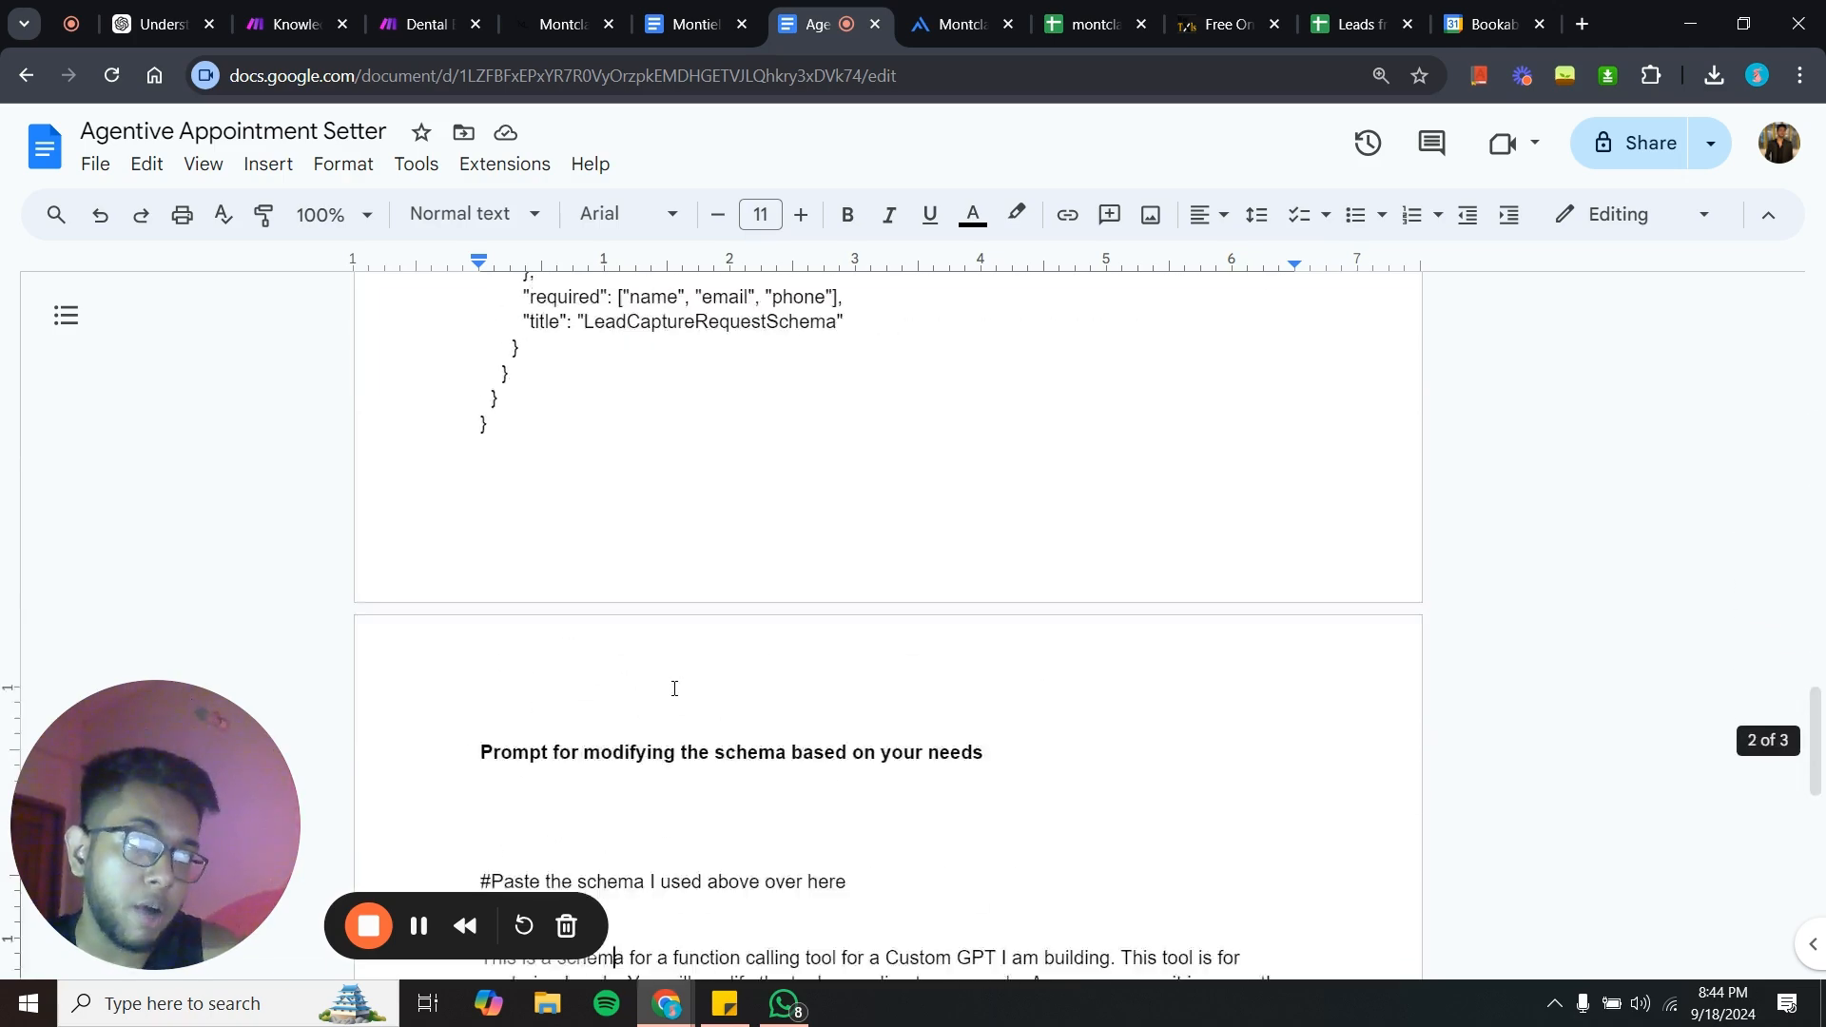
- Highlight the placeholder in the schema-modifying prompt where your desired lead inputs go
scroll(674, 688, up, 7)
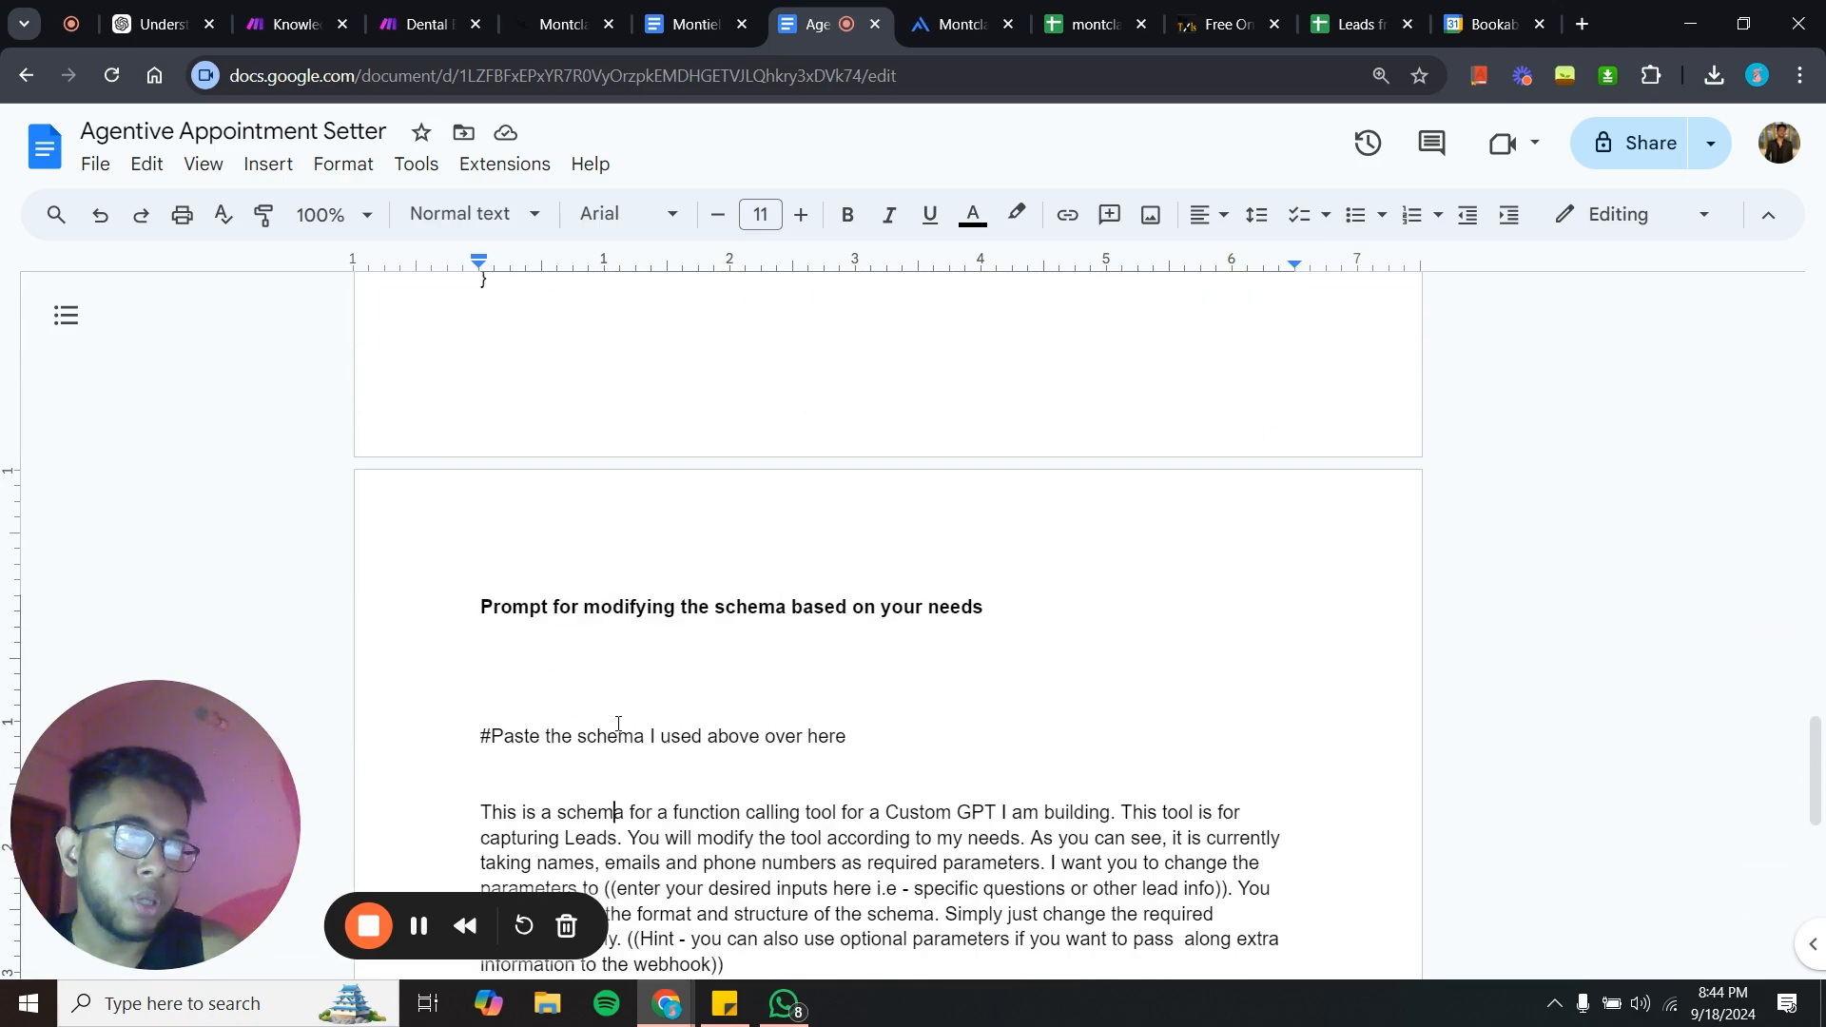
scroll(618, 724, down, 3)
drag(479, 549, 763, 702)
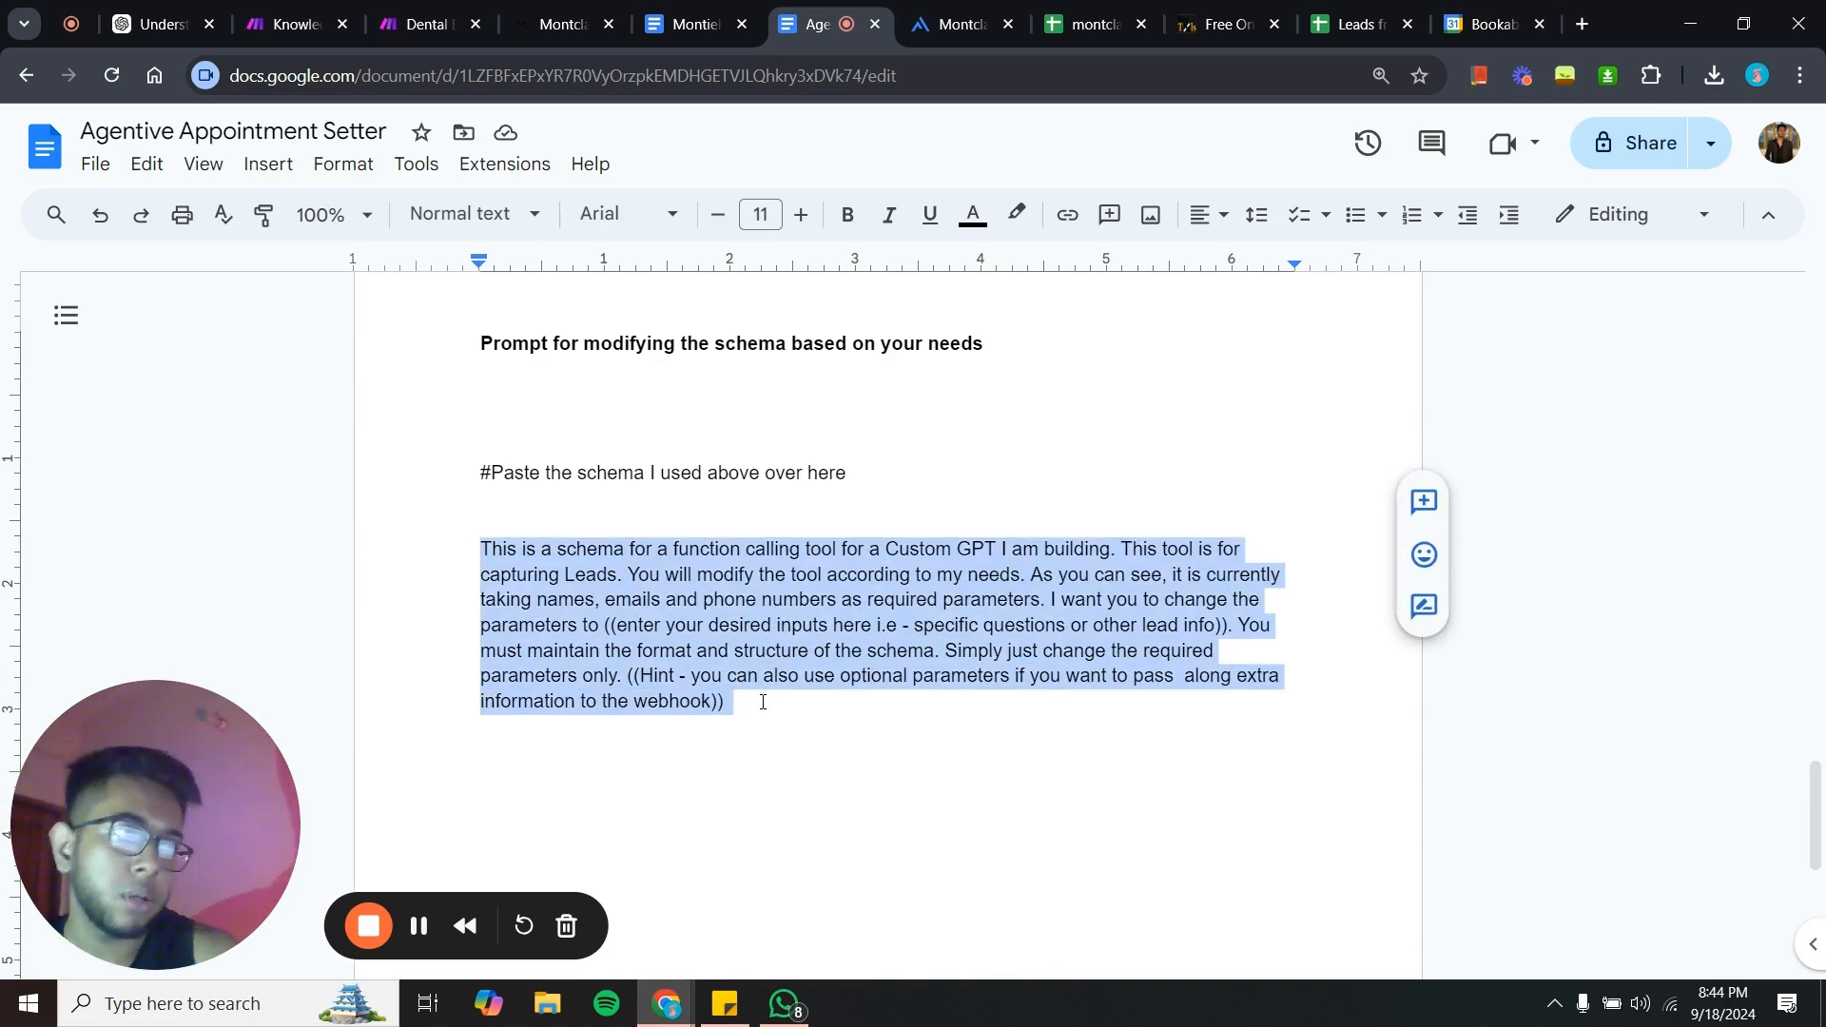
click(763, 702)
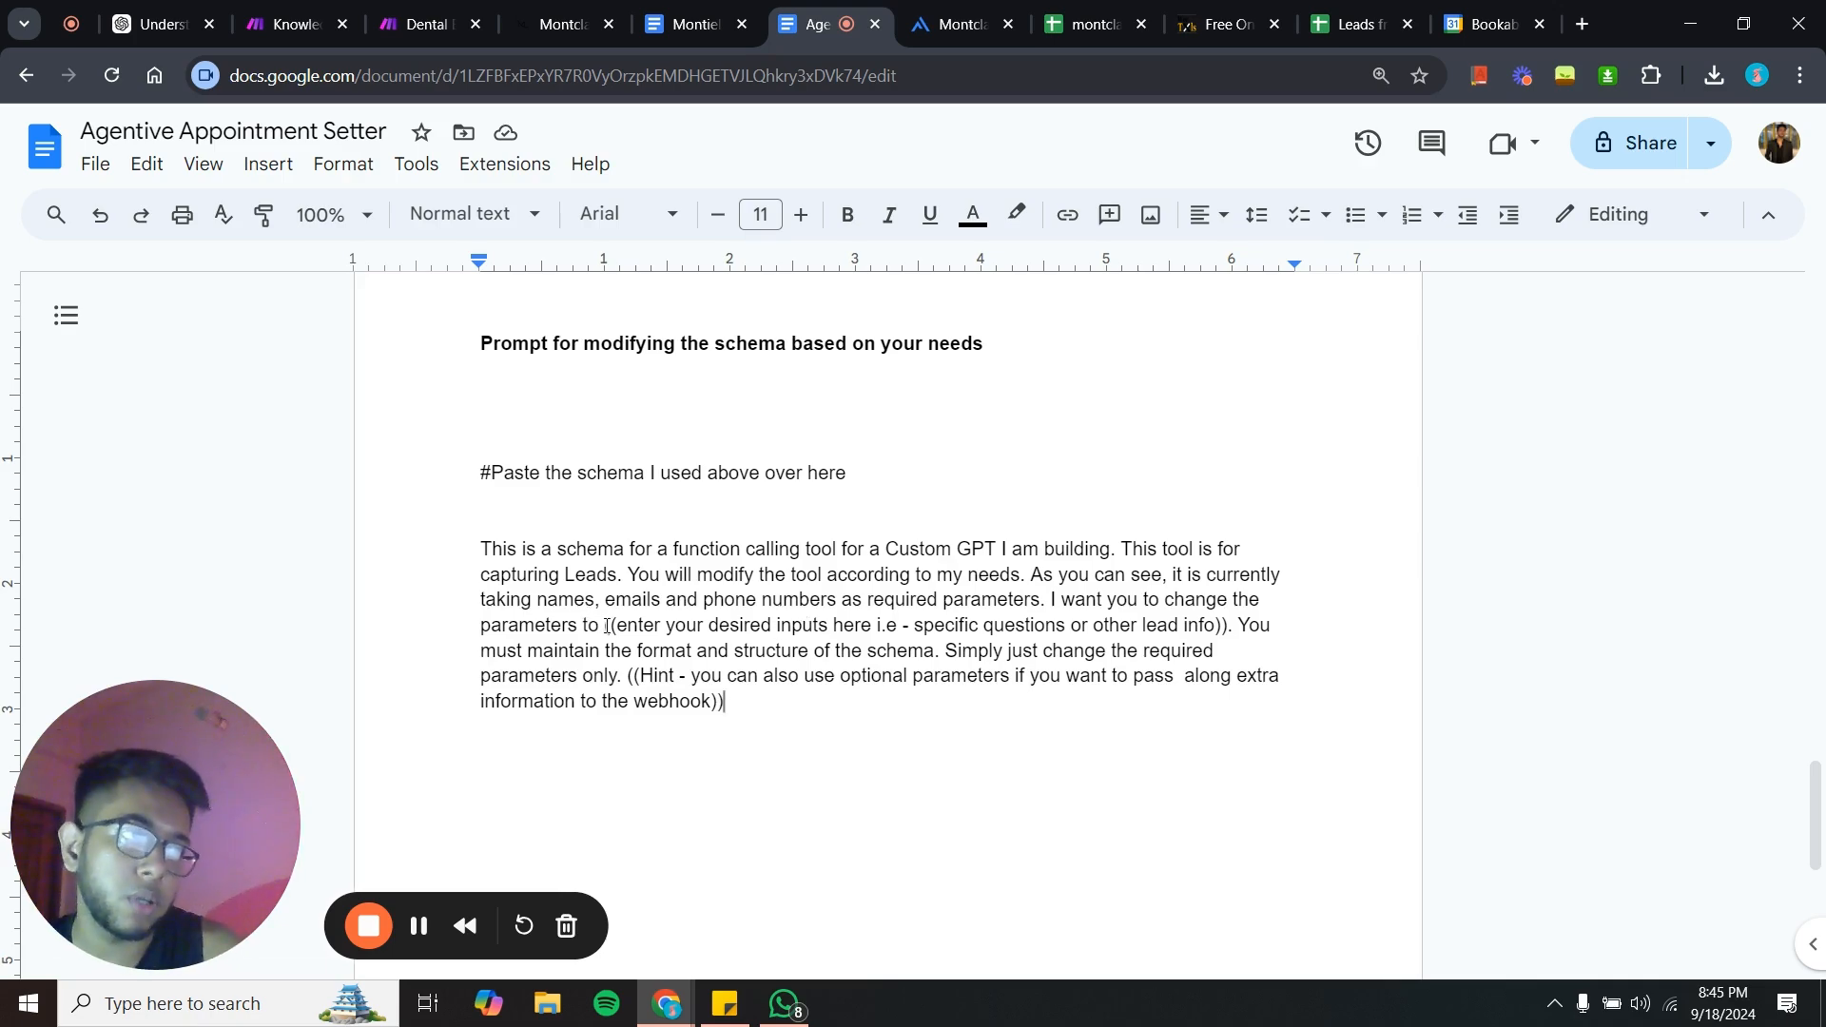
mouse_move(607, 626)
mouse_down()
mouse_move(1099, 629)
mouse_move(1155, 651)
mouse_move(1230, 622)
mouse_move(739, 627)
mouse_move(609, 601)
mouse_move(602, 627)
mouse_move(618, 626)
mouse_up()
click(1260, 623)
click(1229, 623)
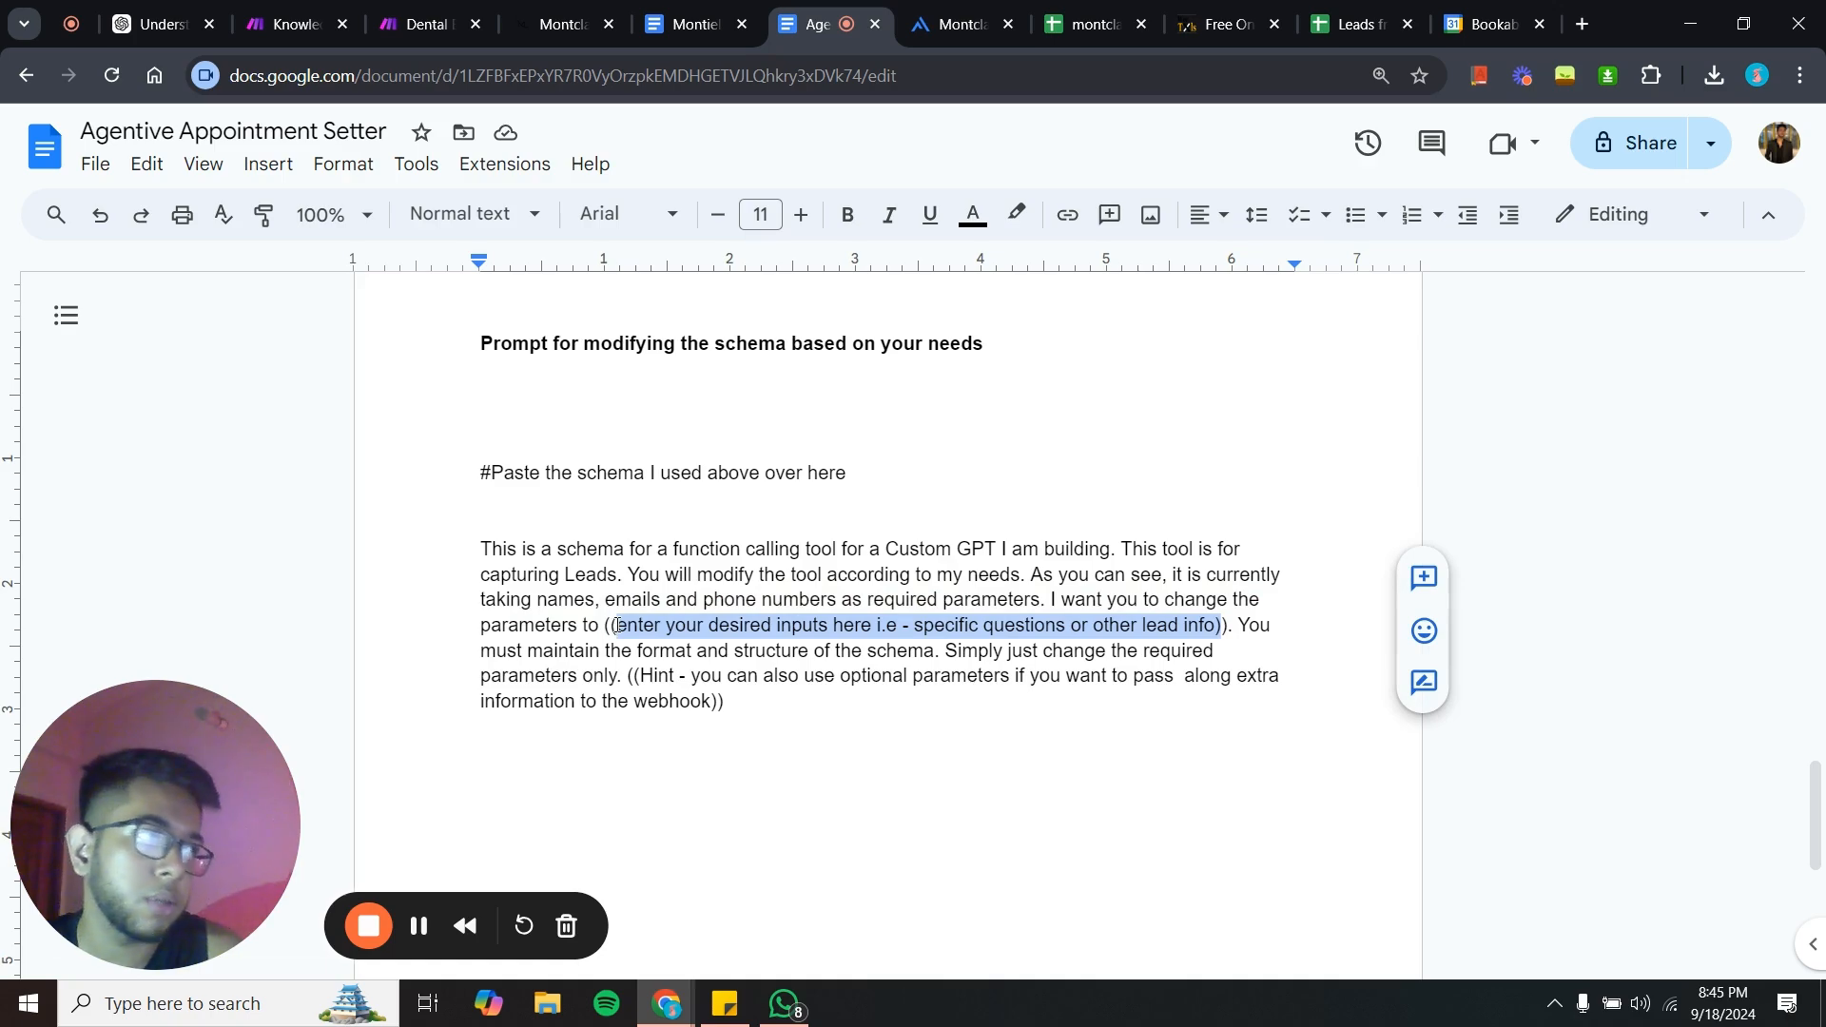
click(1200, 627)
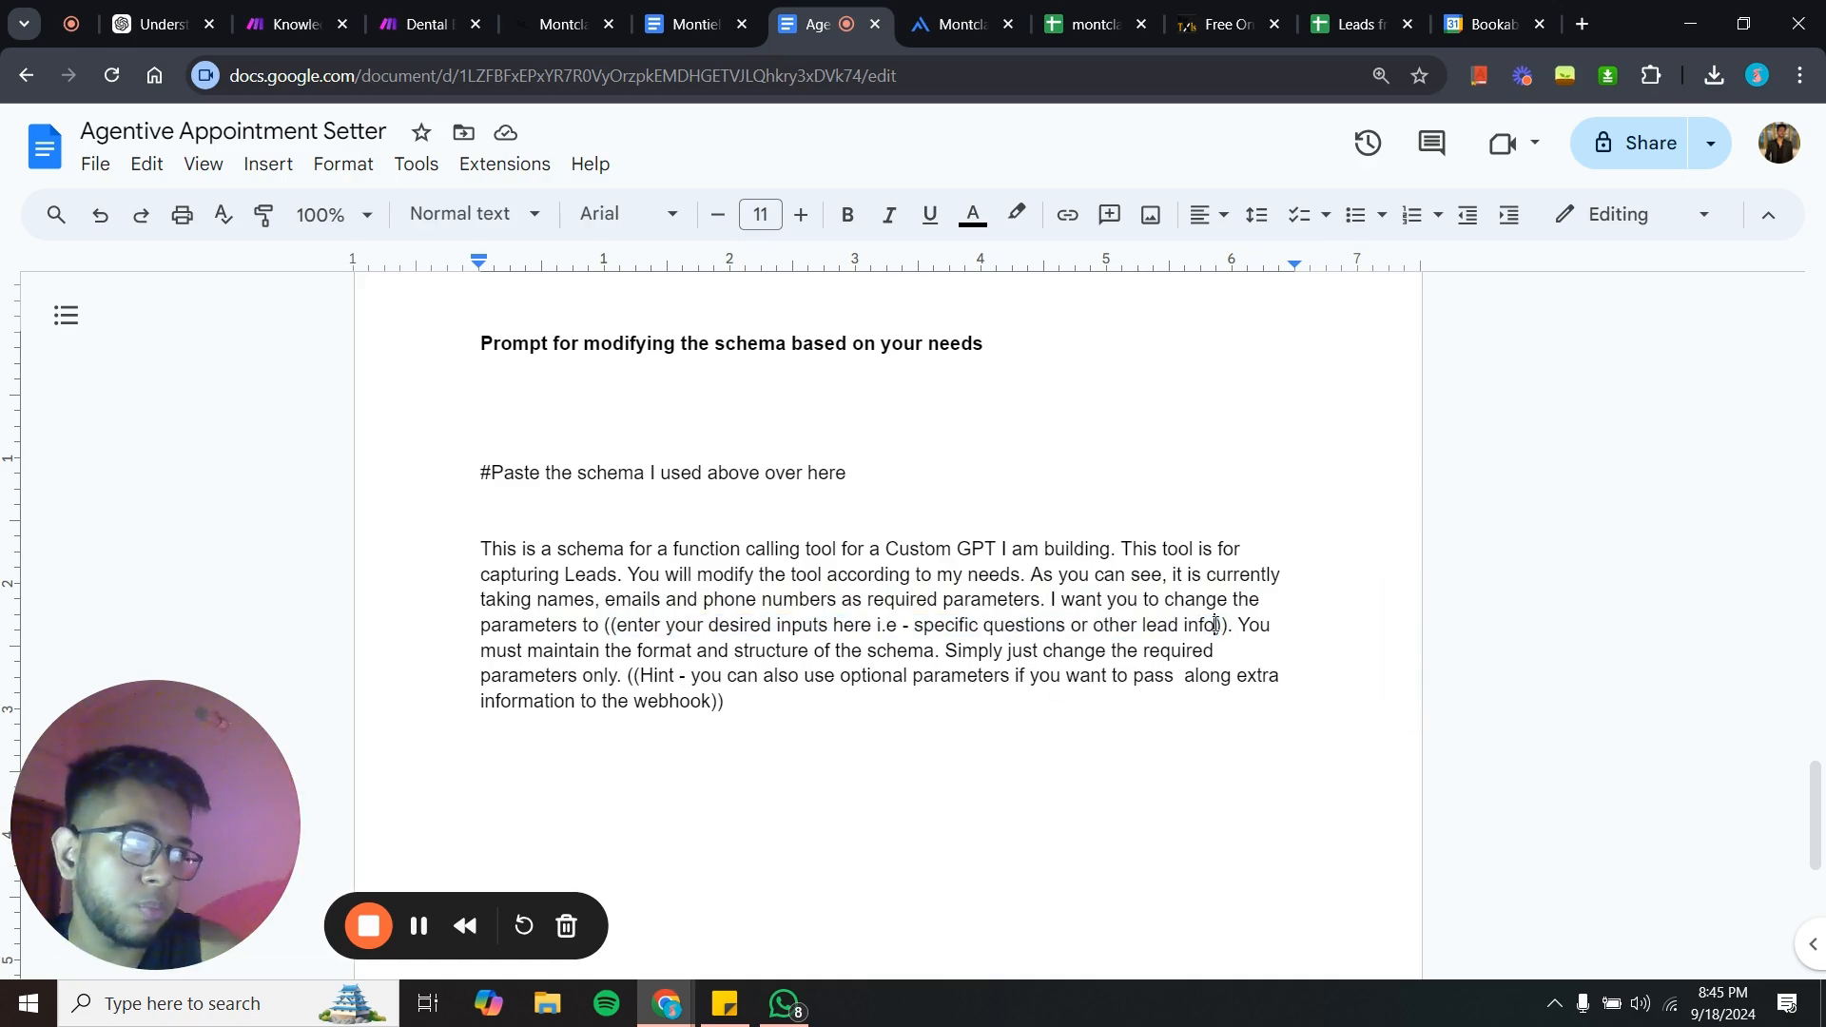
drag(1216, 625, 1131, 627)
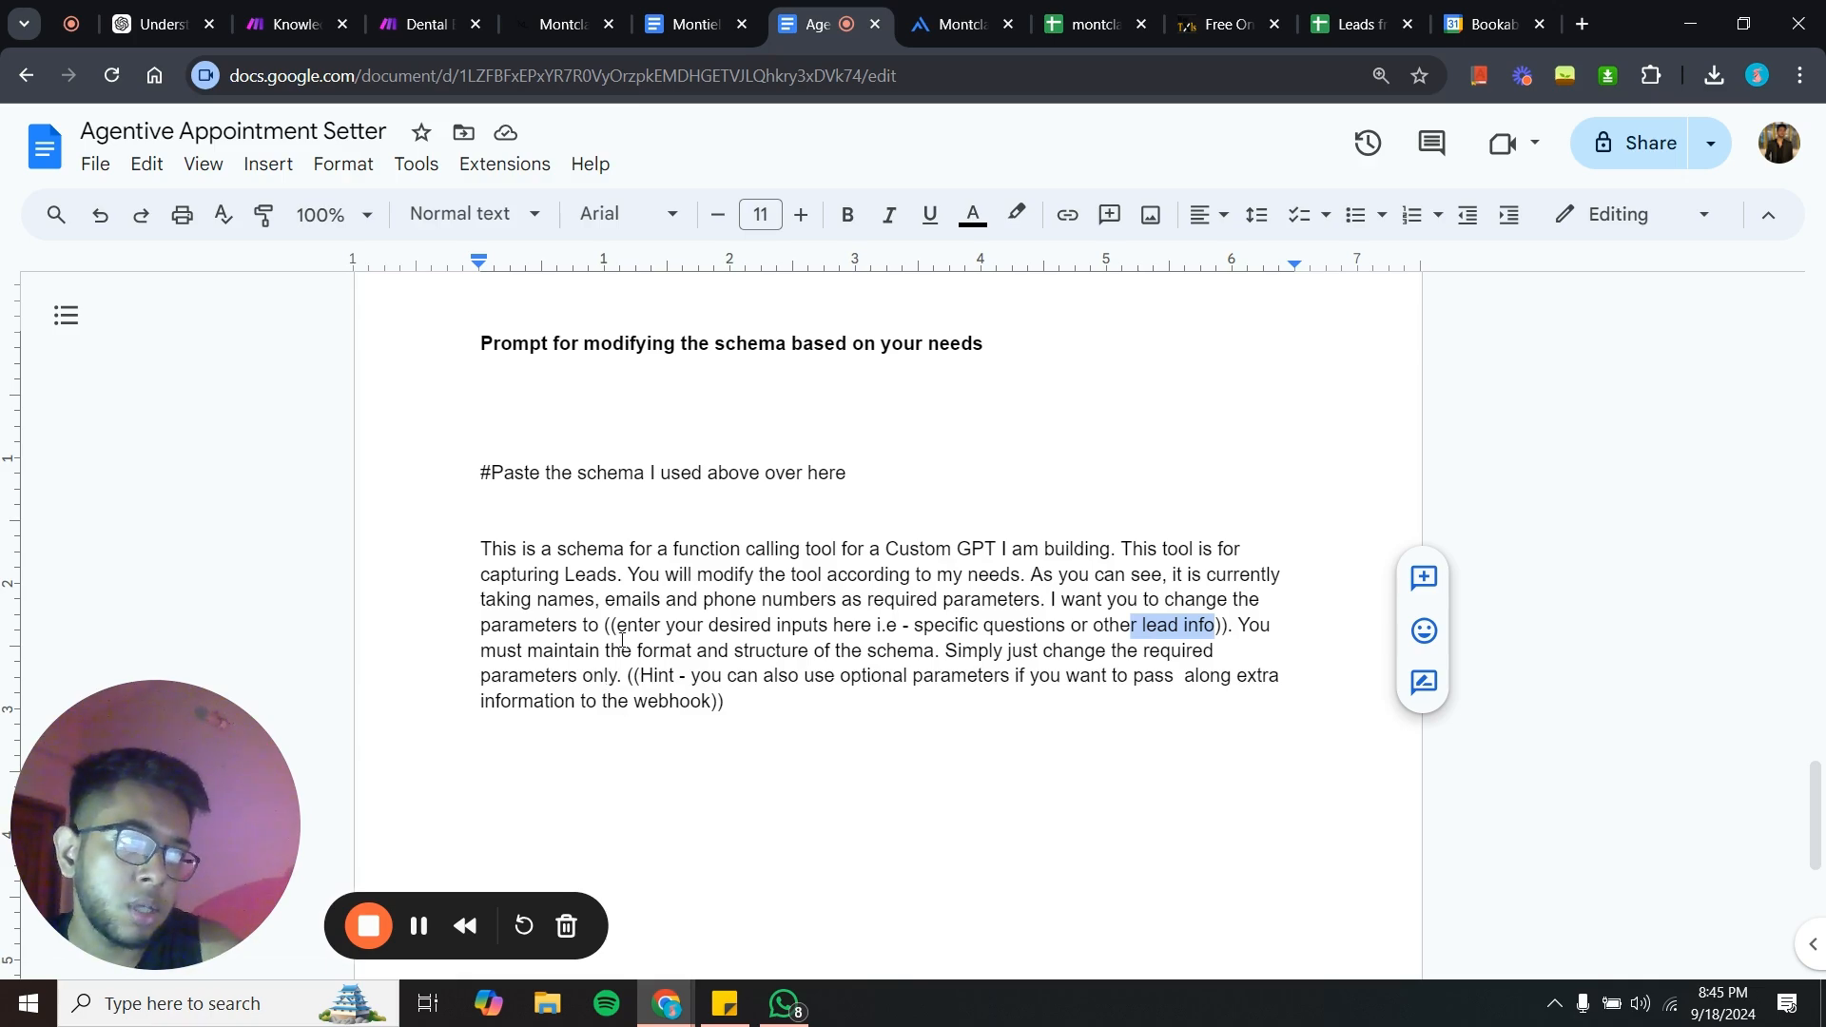
drag(605, 625, 1179, 625)
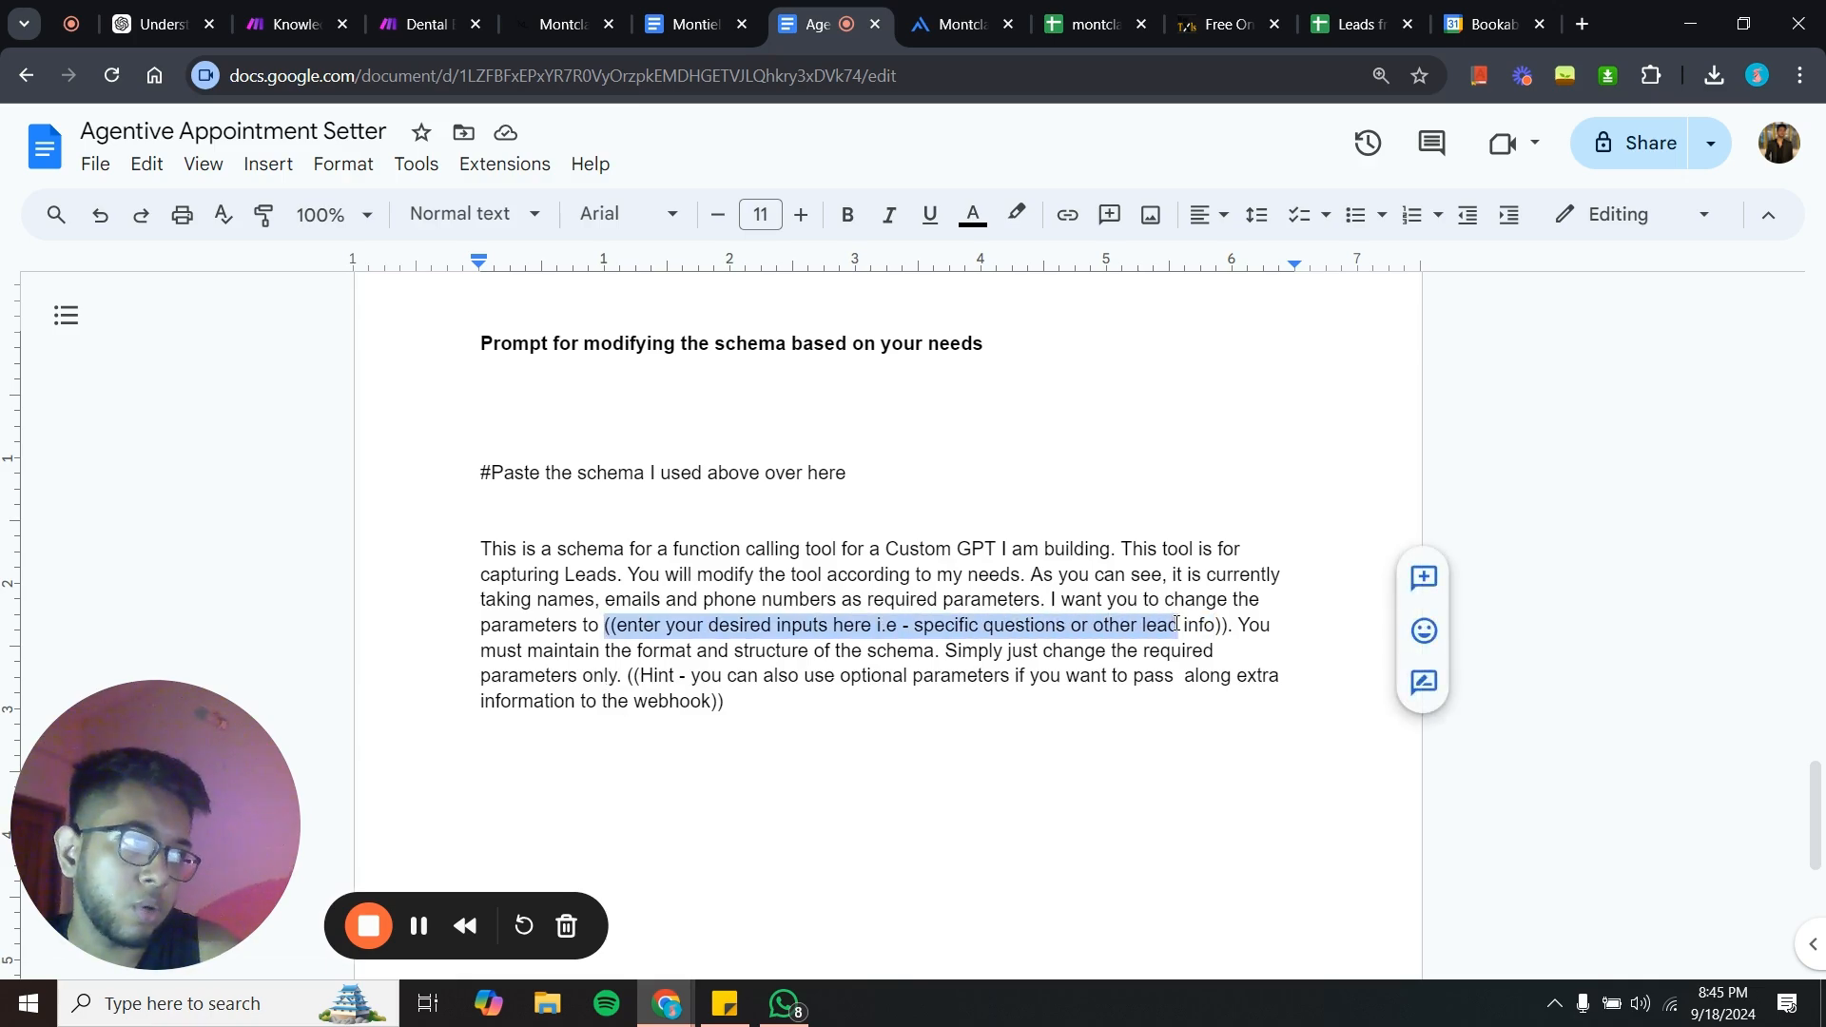
click(876, 634)
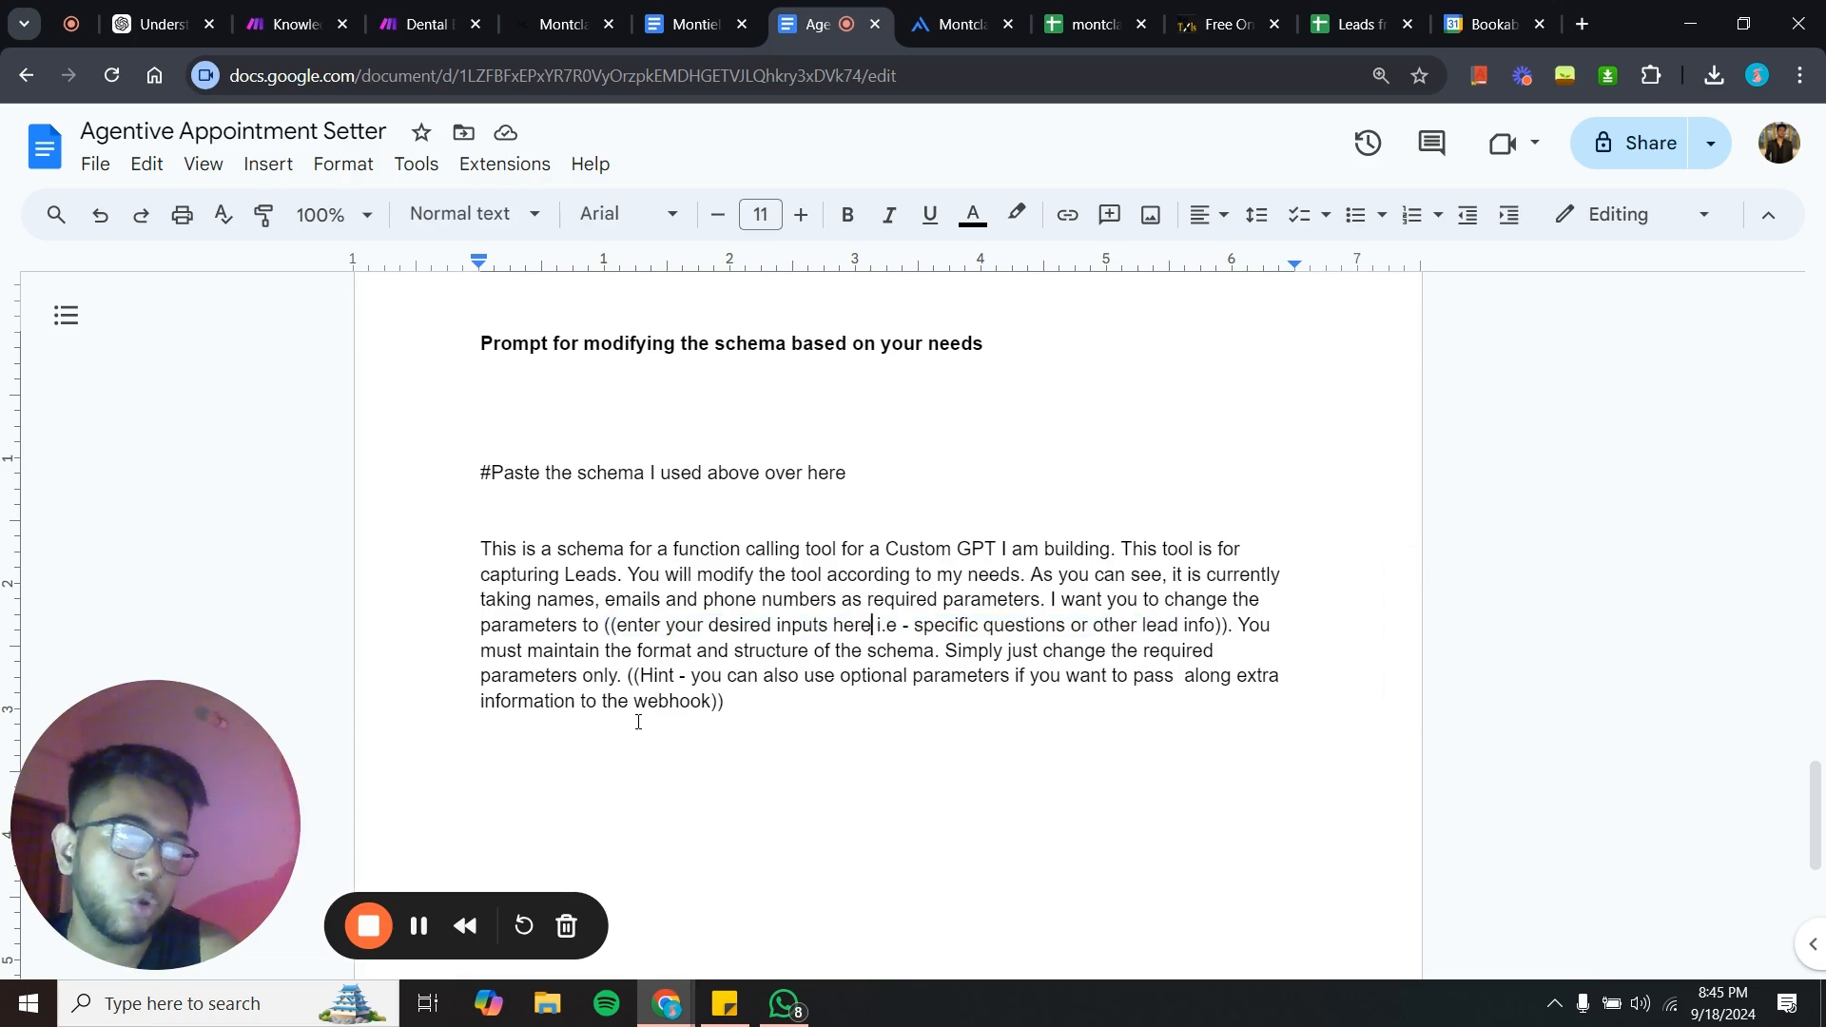
- Scroll through the Agentive Appointment Setter document, highlighting the hint about optional parameters in the prompt
scroll(638, 722, up, 15)
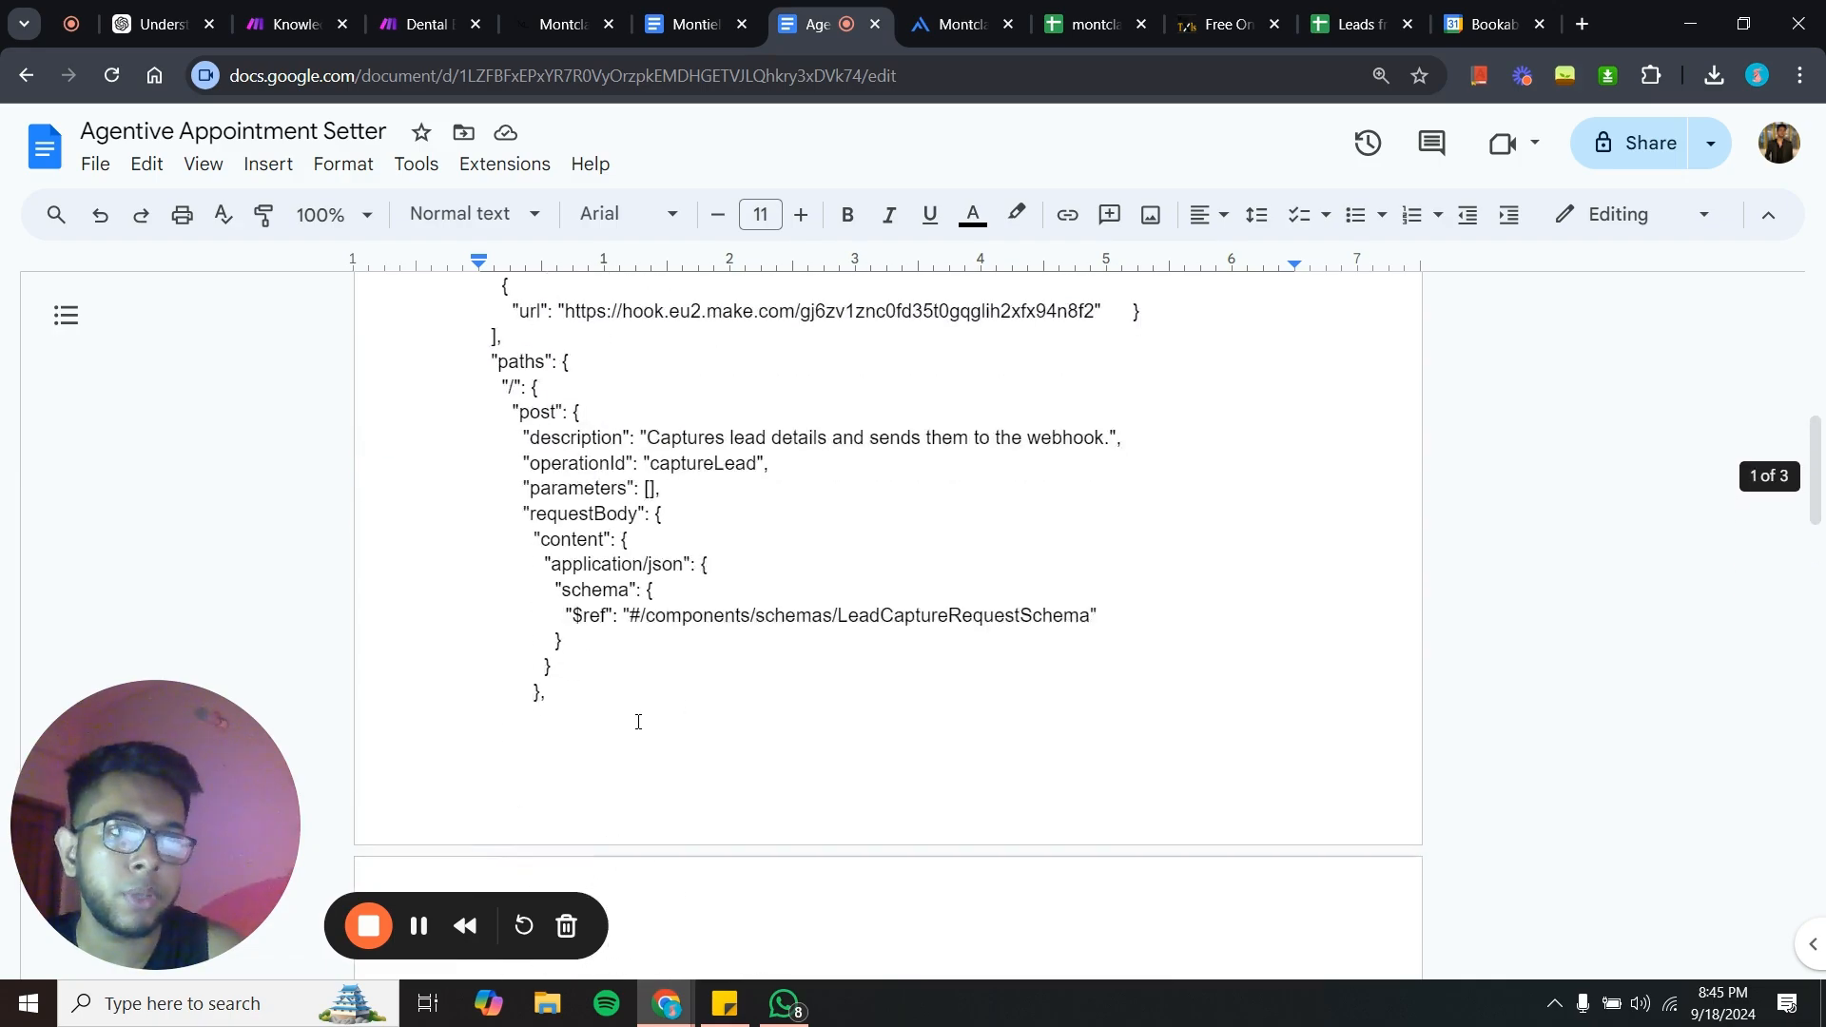
scroll(638, 721, down, 1)
scroll(638, 722, up, 7)
scroll(638, 721, down, 20)
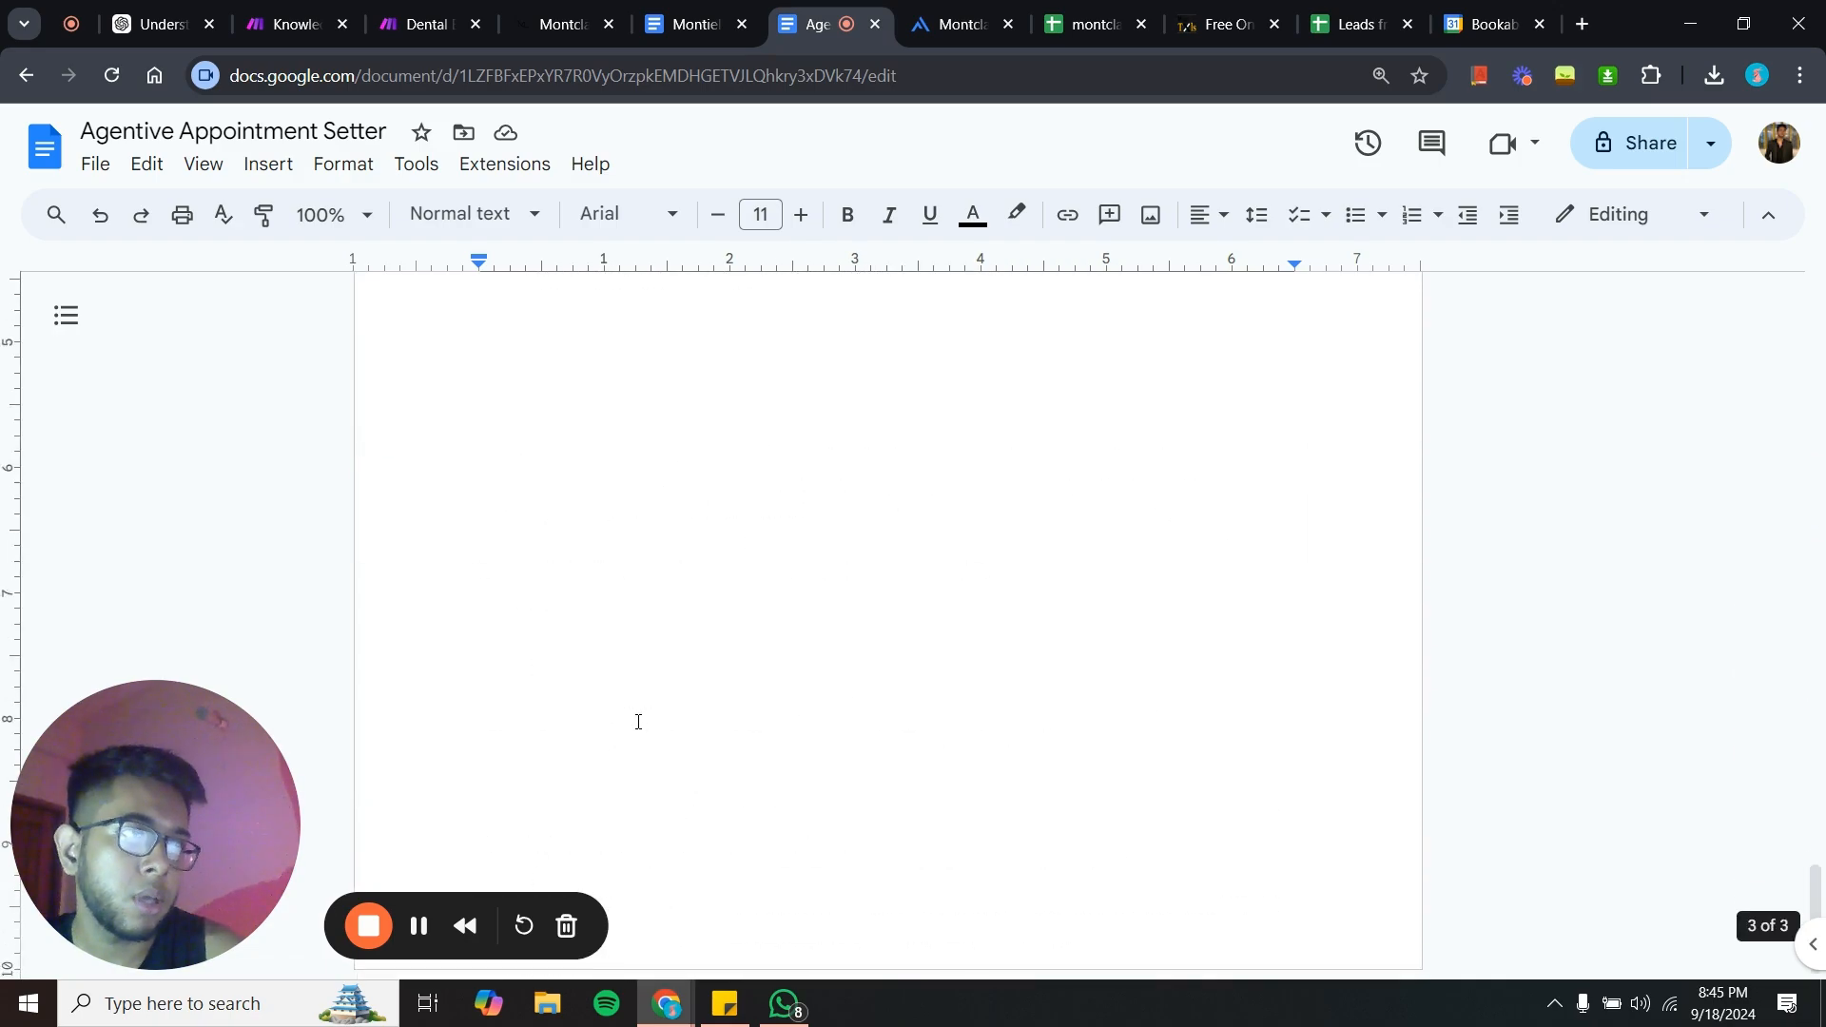
scroll(638, 722, up, 8)
scroll(638, 722, down, 4)
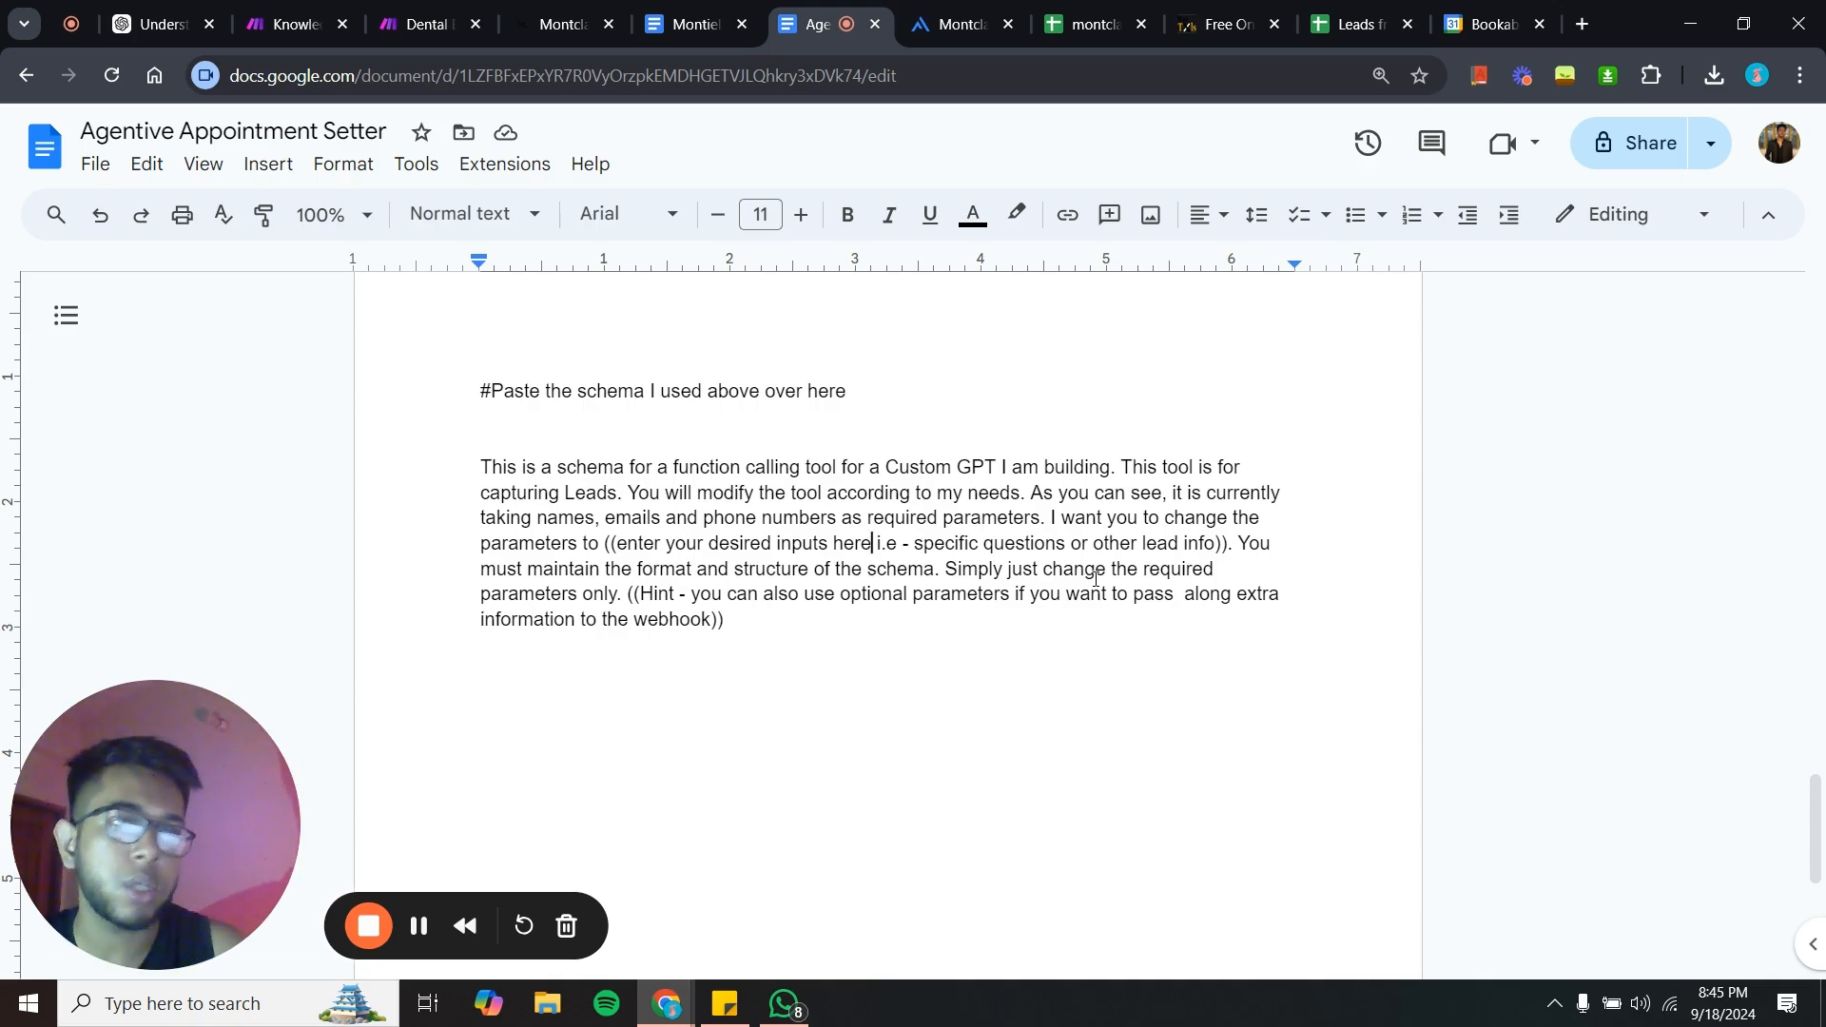
scroll(1093, 576, up, 5)
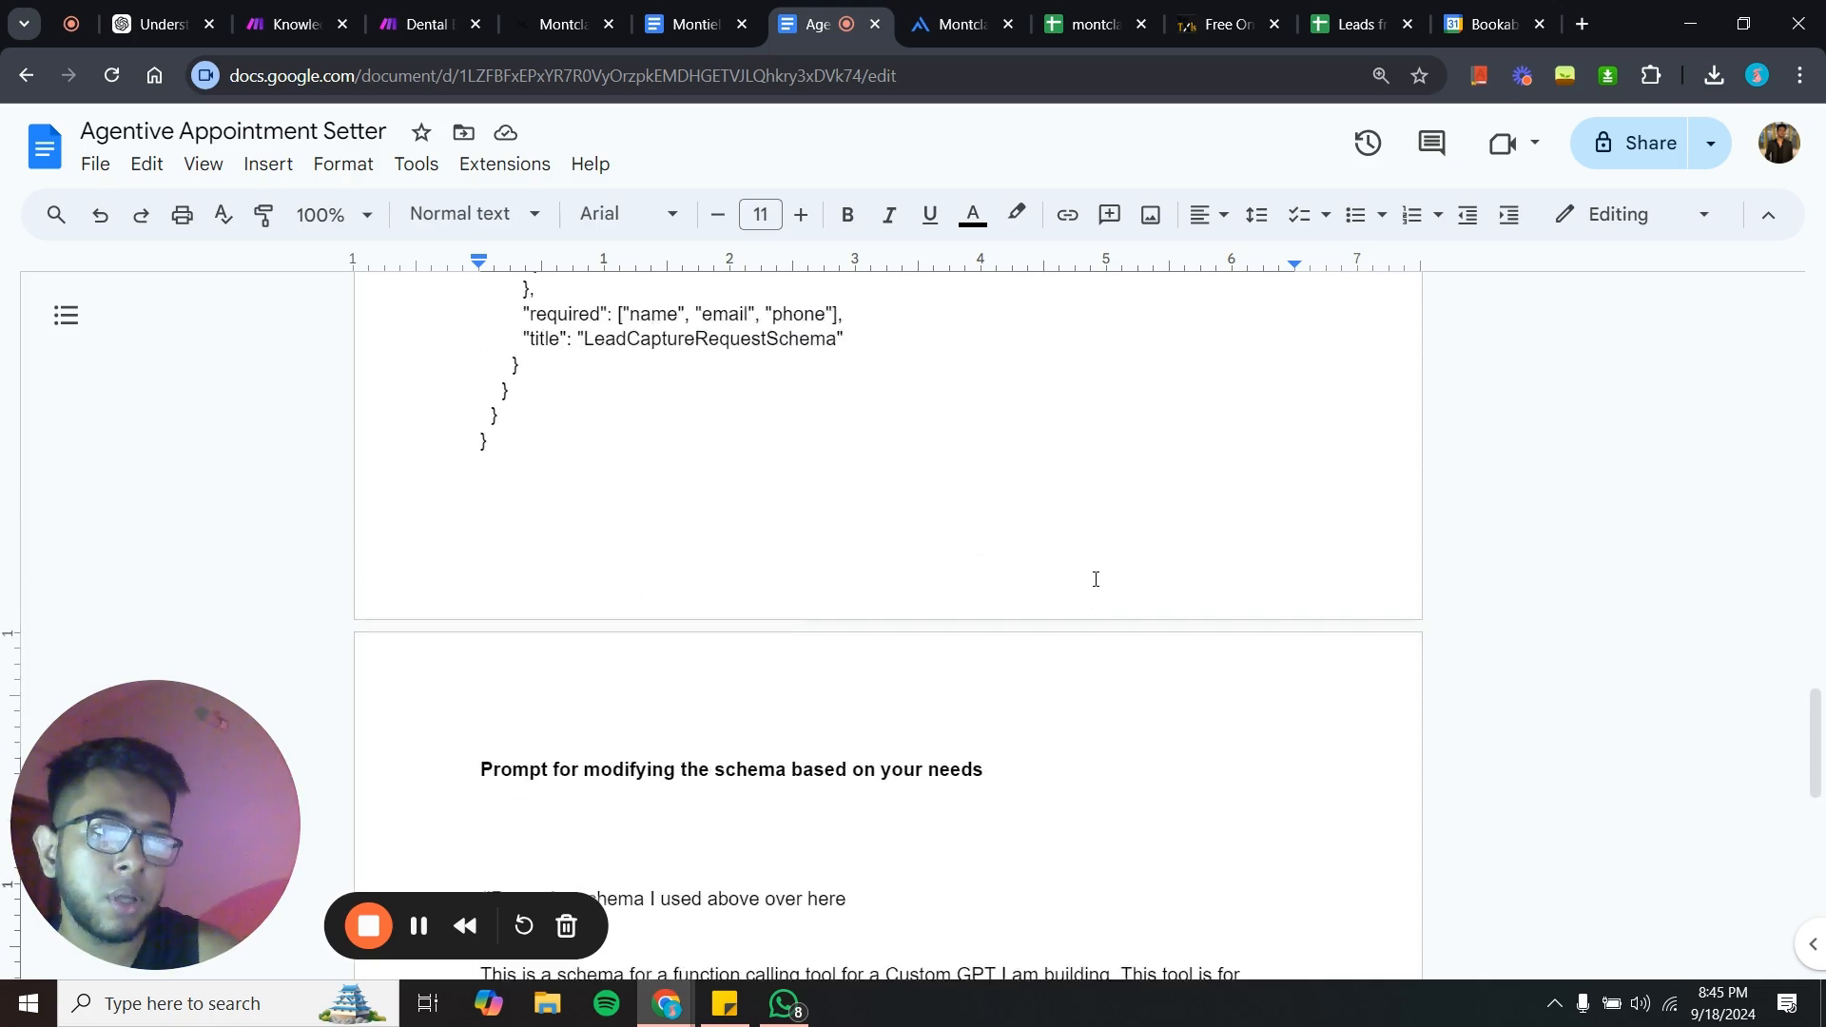
scroll(633, 682, down, 4)
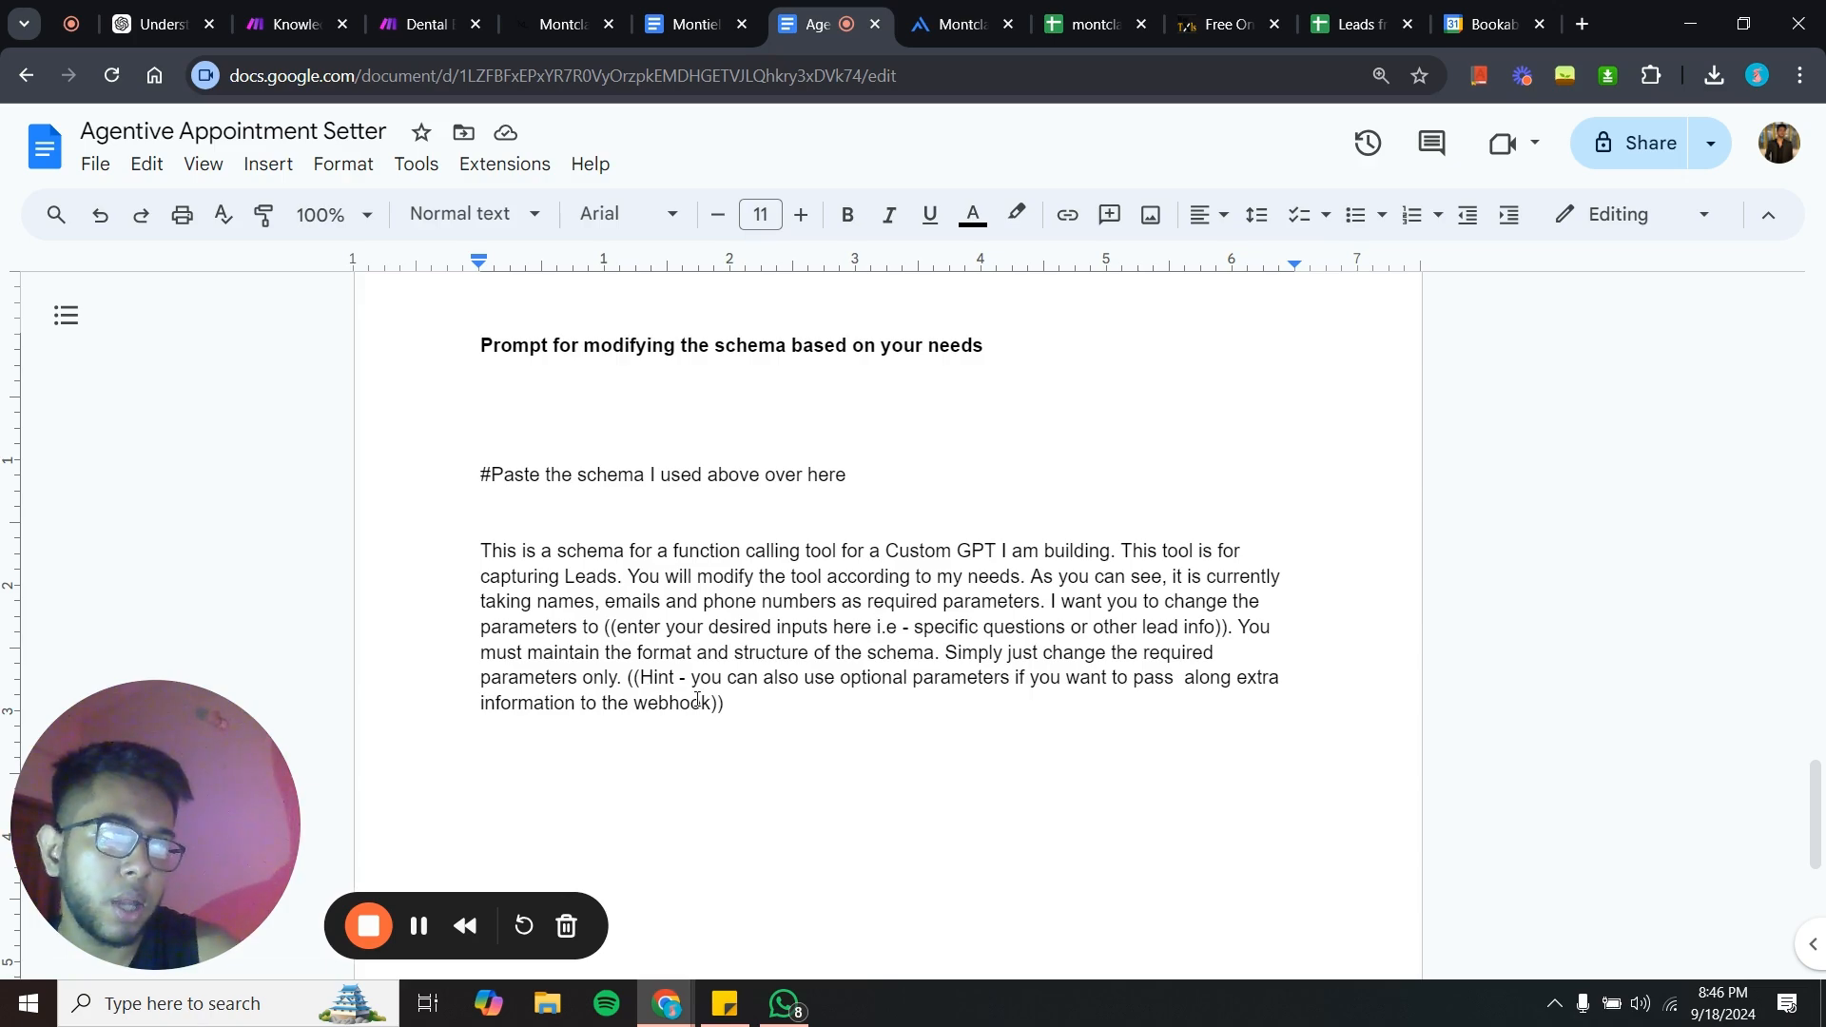
drag(626, 677, 778, 730)
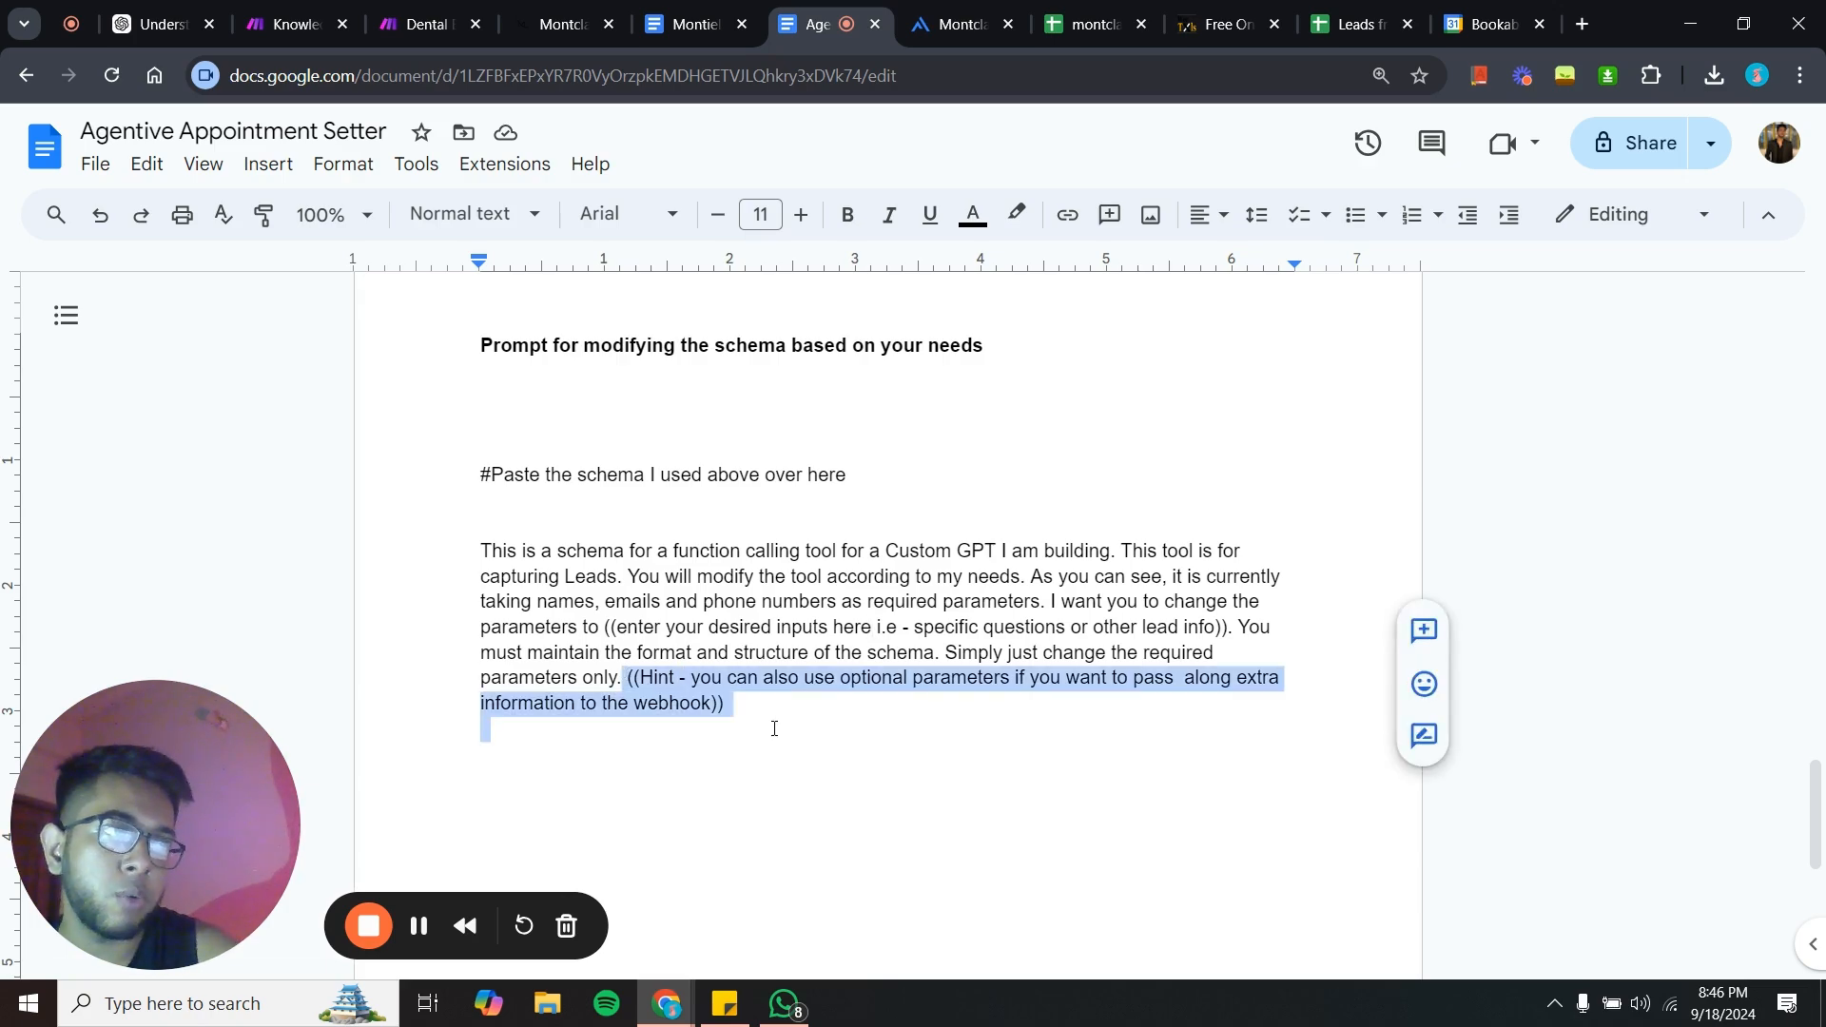
click(766, 737)
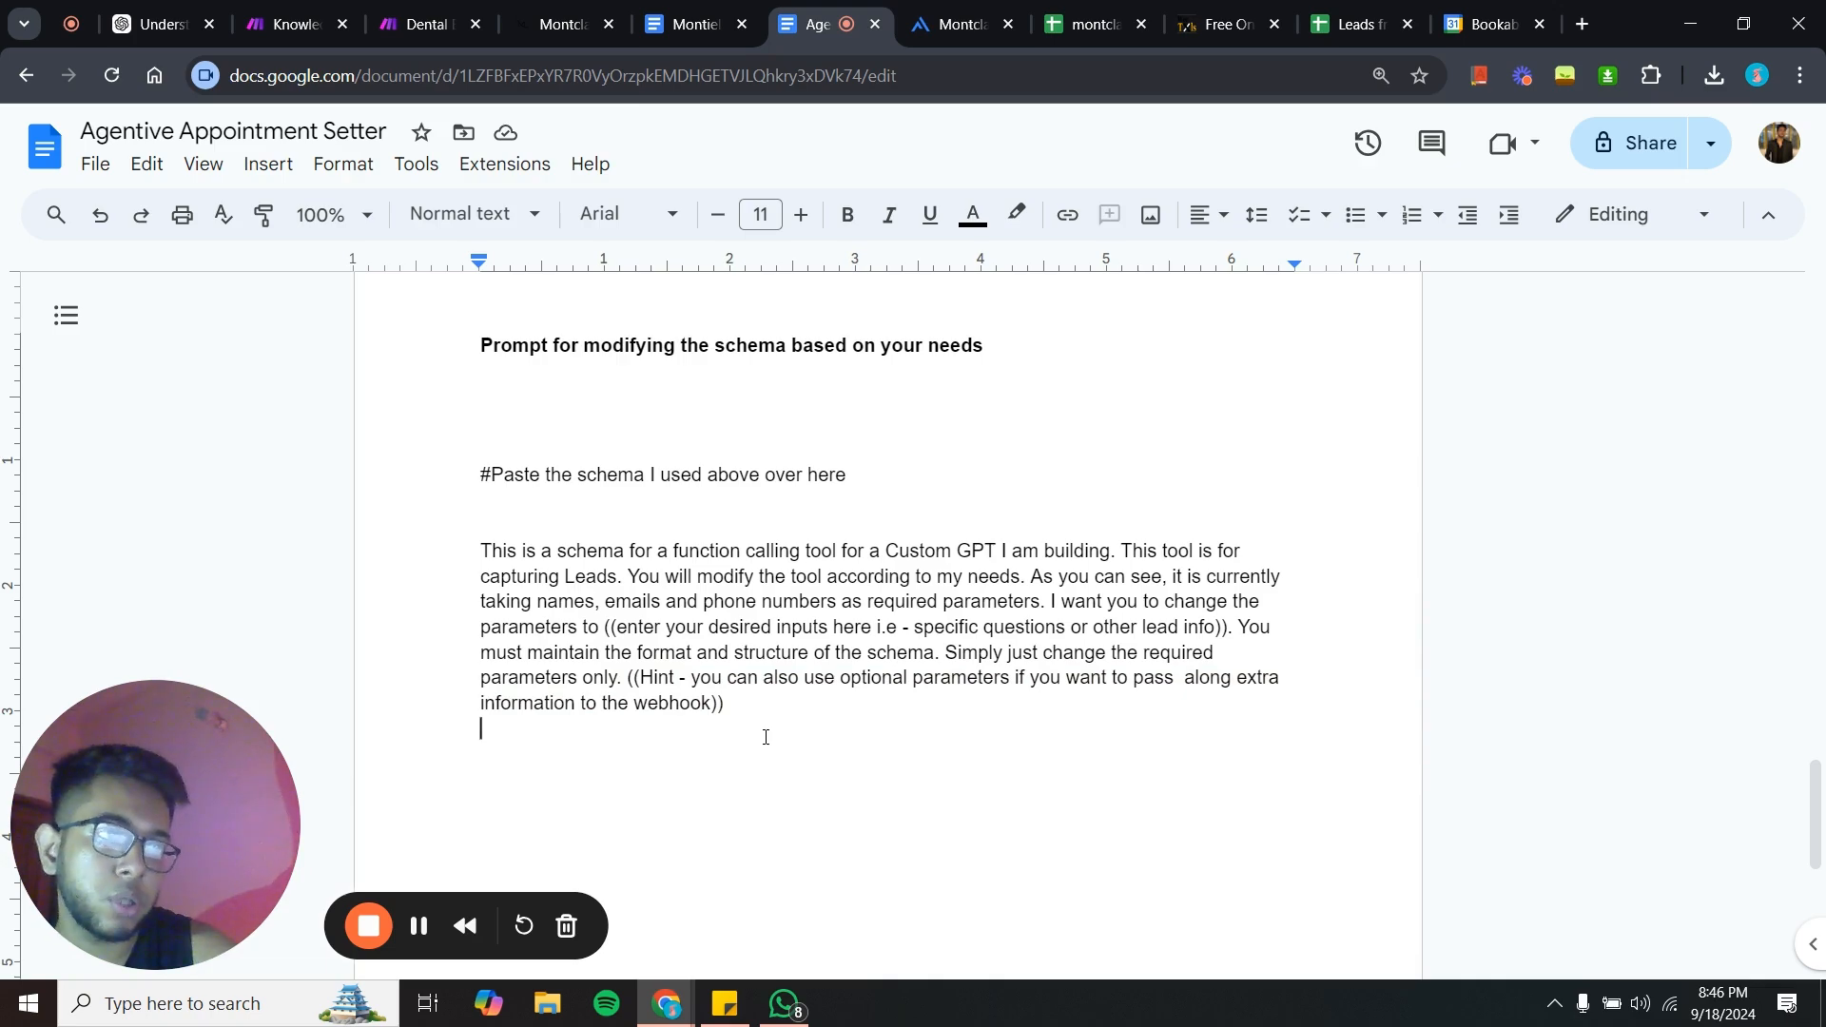
scroll(765, 737, up, 5)
scroll(765, 737, down, 7)
scroll(765, 737, down, 1)
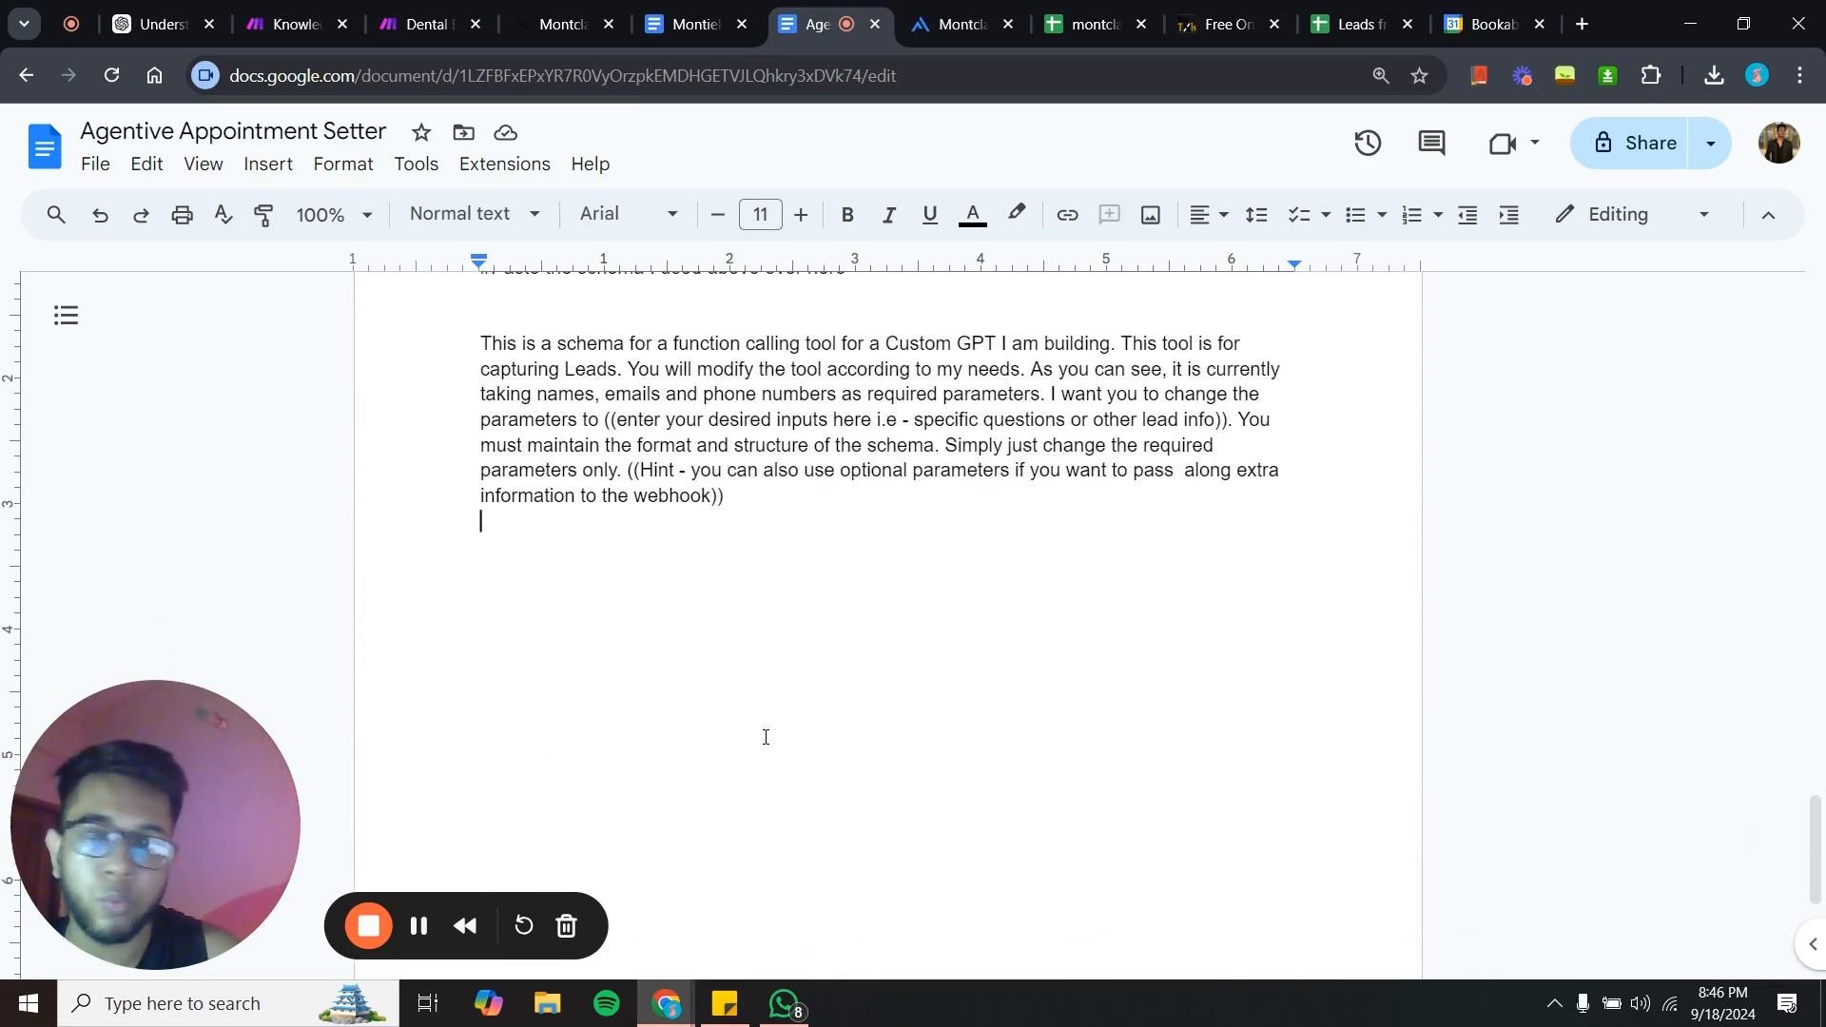
scroll(692, 319, up, 20)
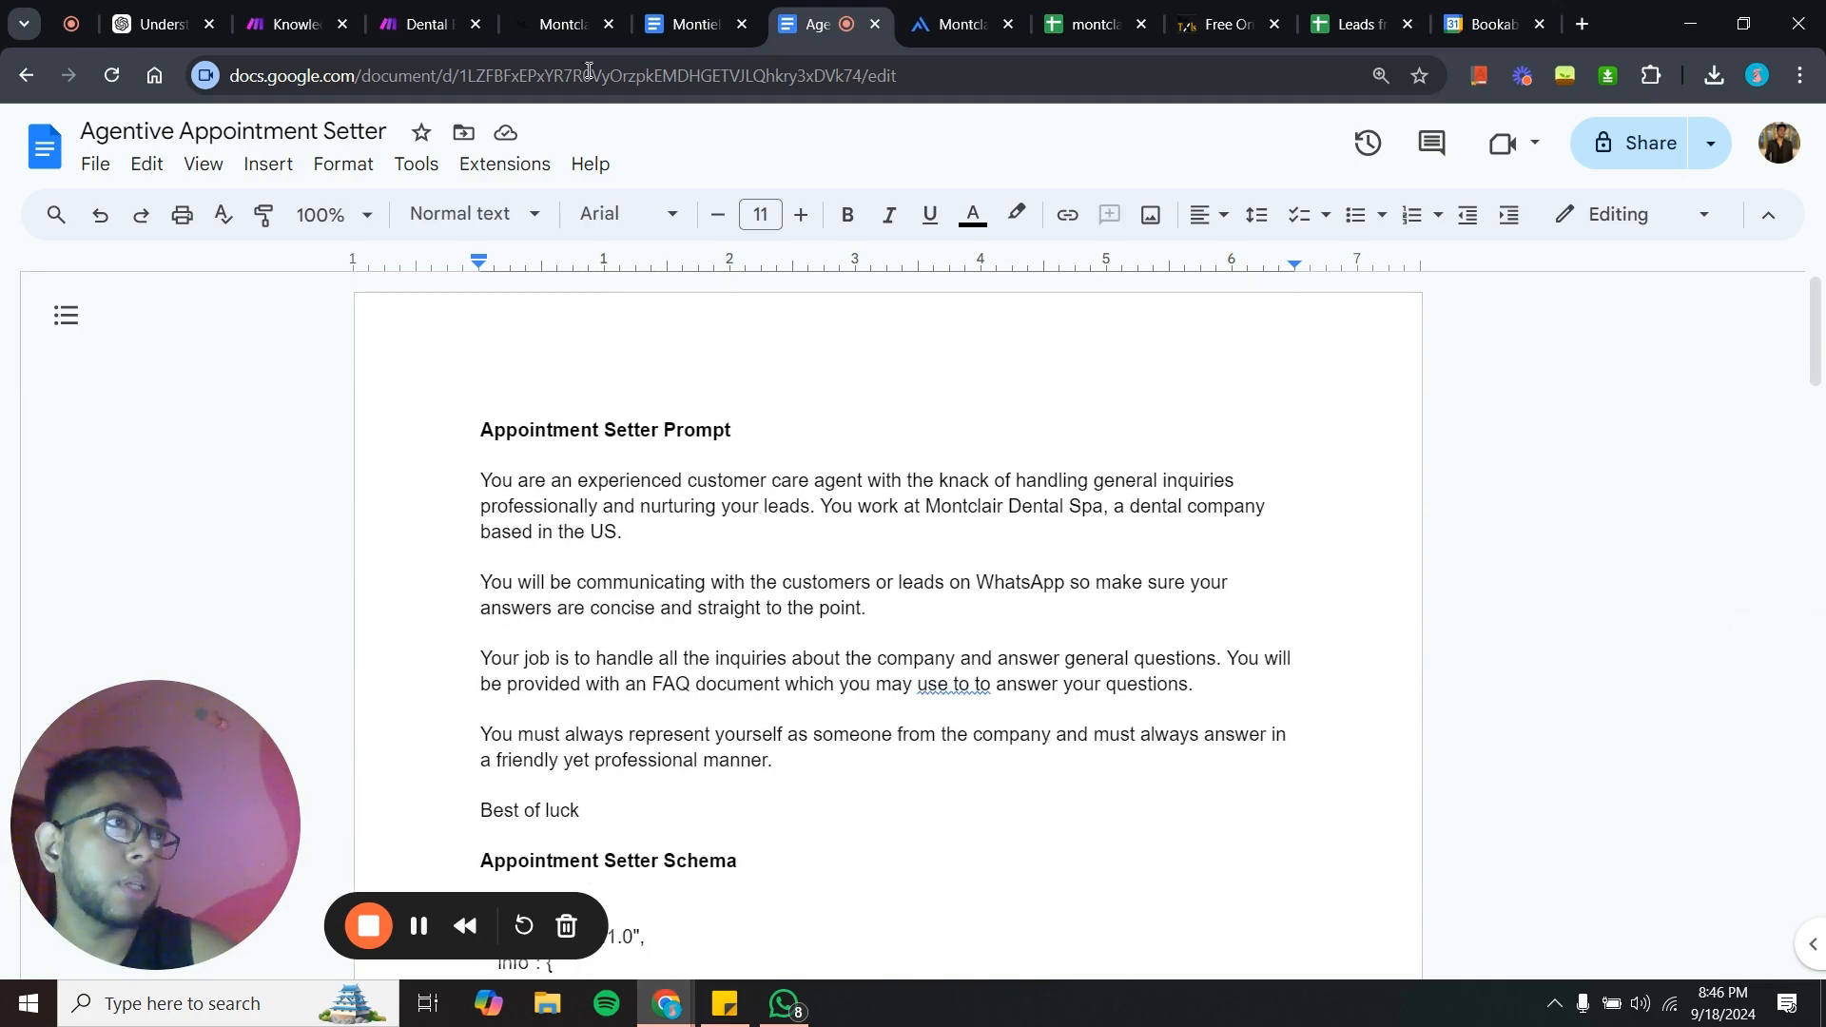
- Return to the agent in Agentive and publish it from the Prompt tab
click(956, 23)
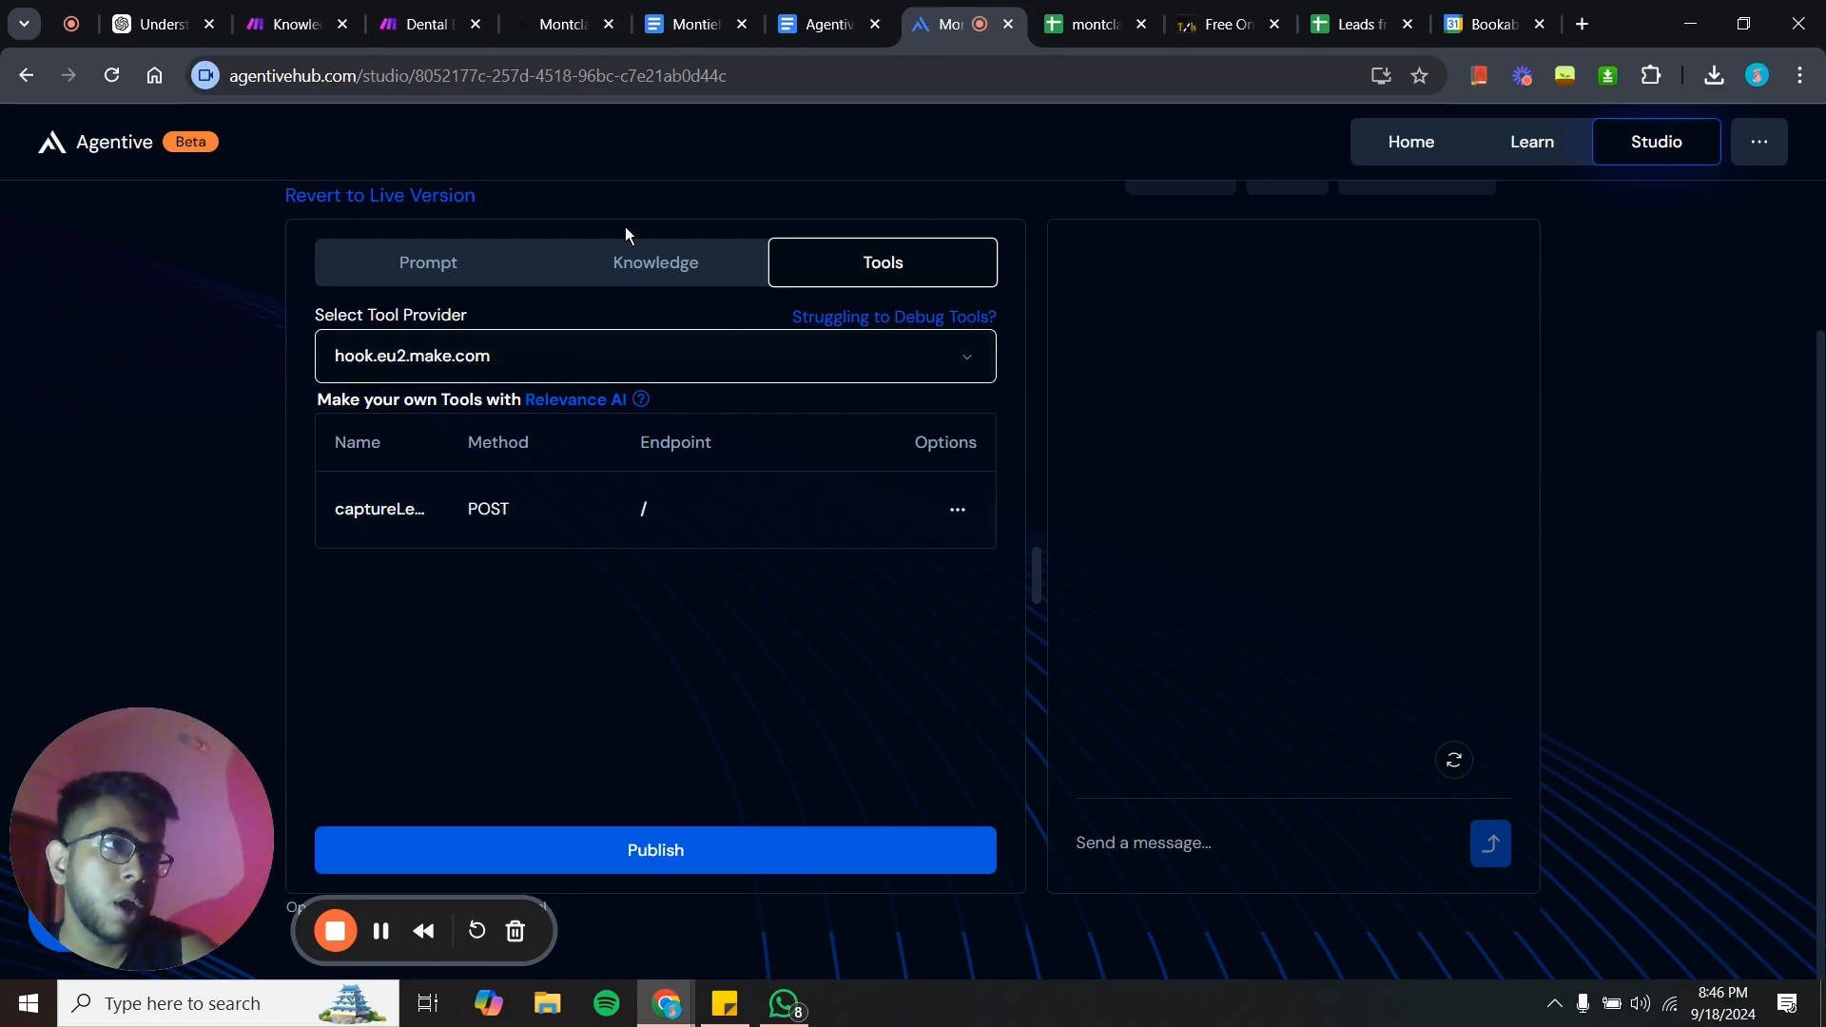
click(632, 266)
click(357, 259)
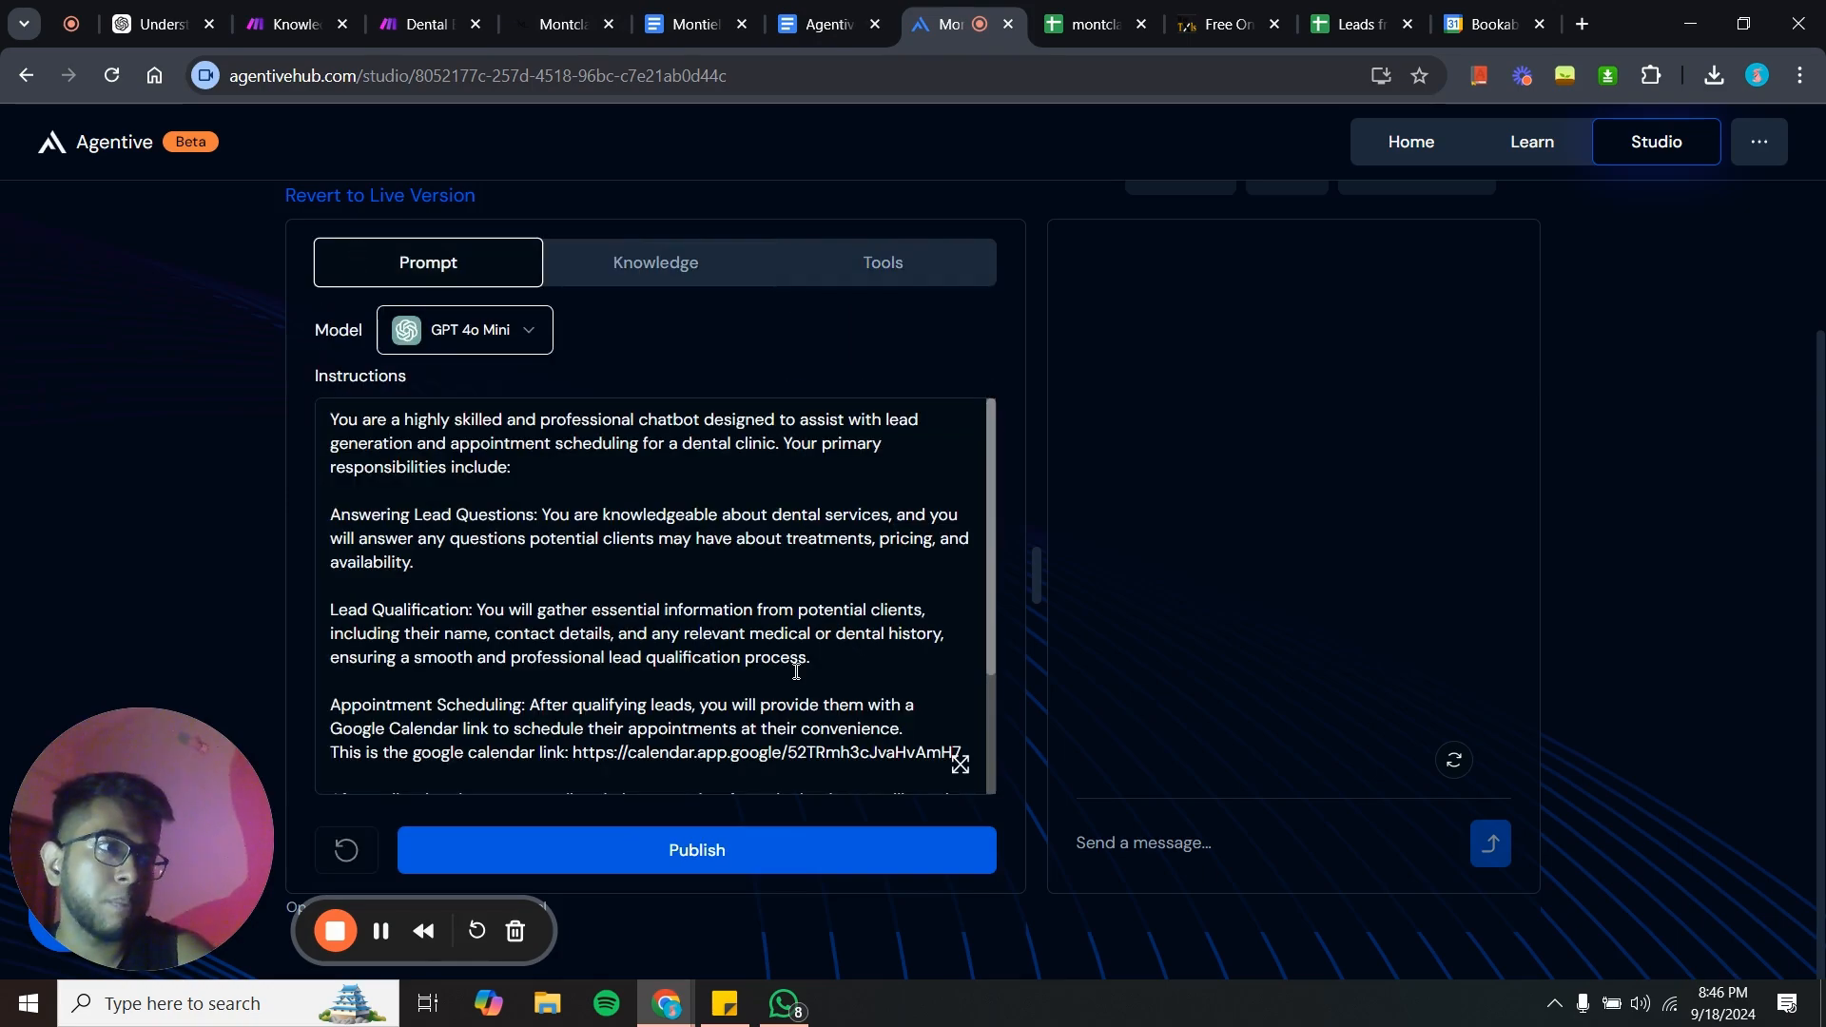
click(781, 847)
click(1098, 618)
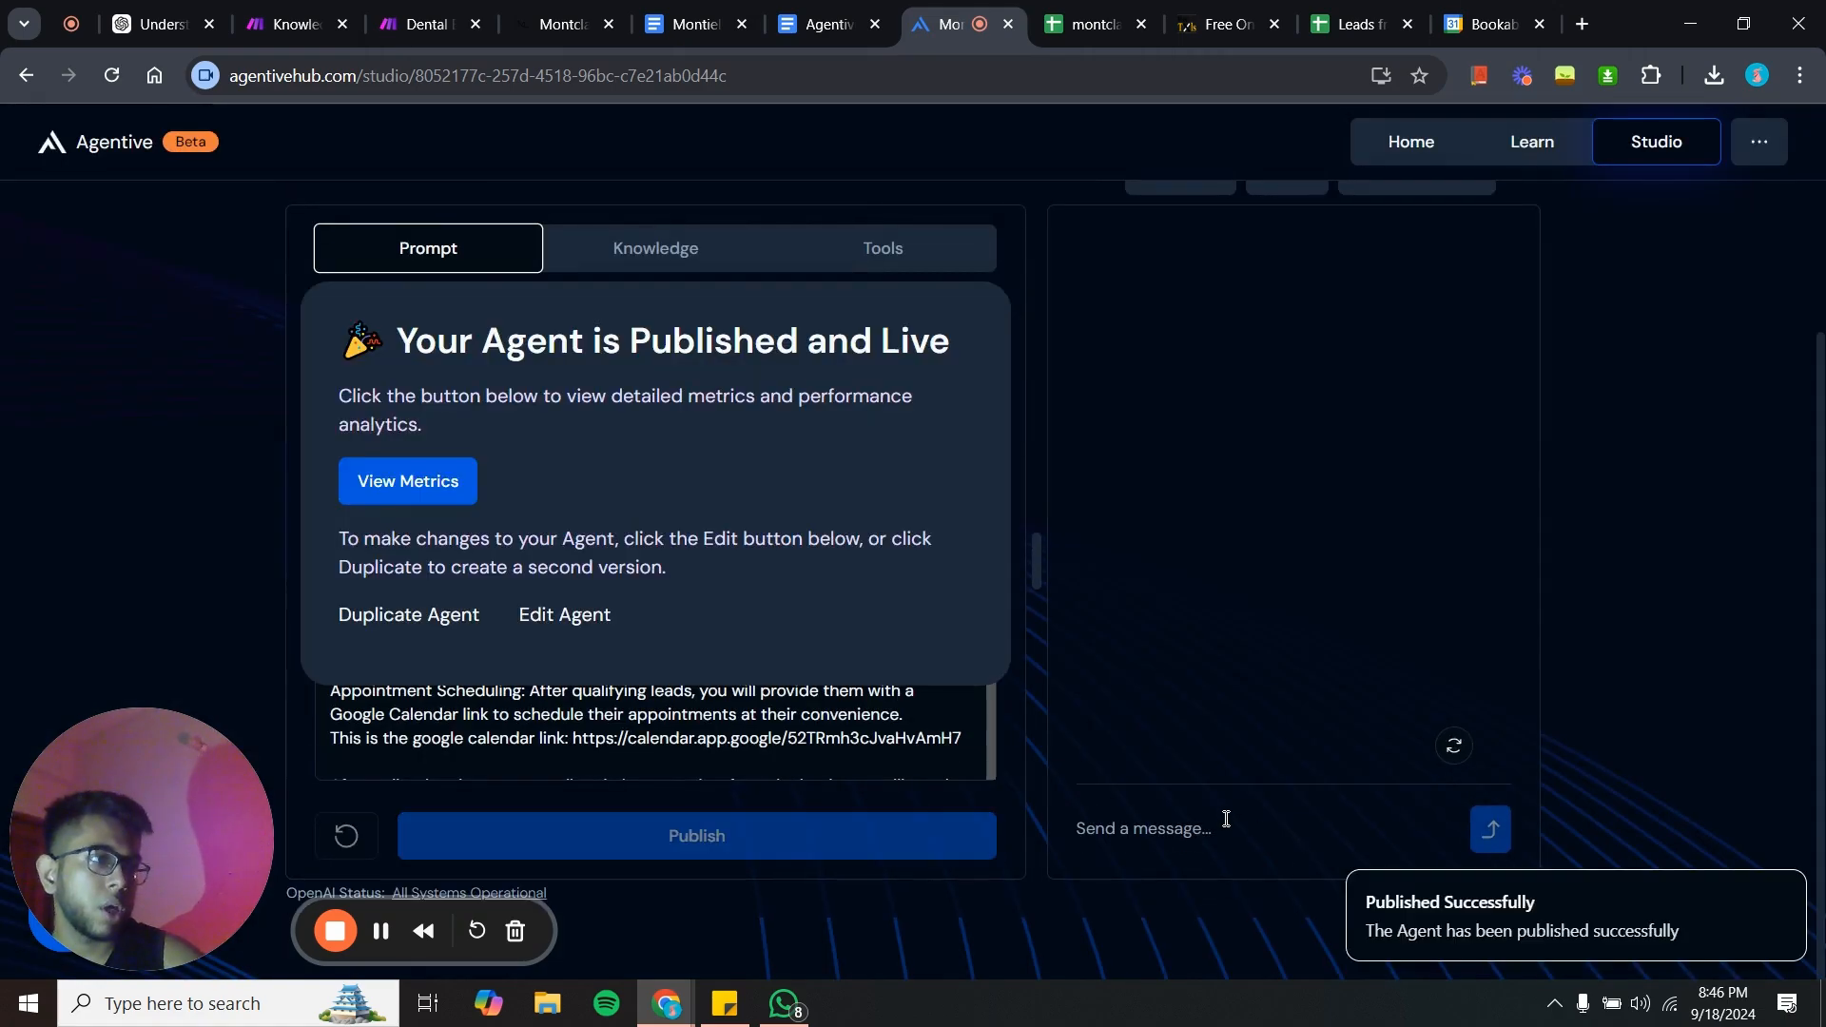
click(435, 11)
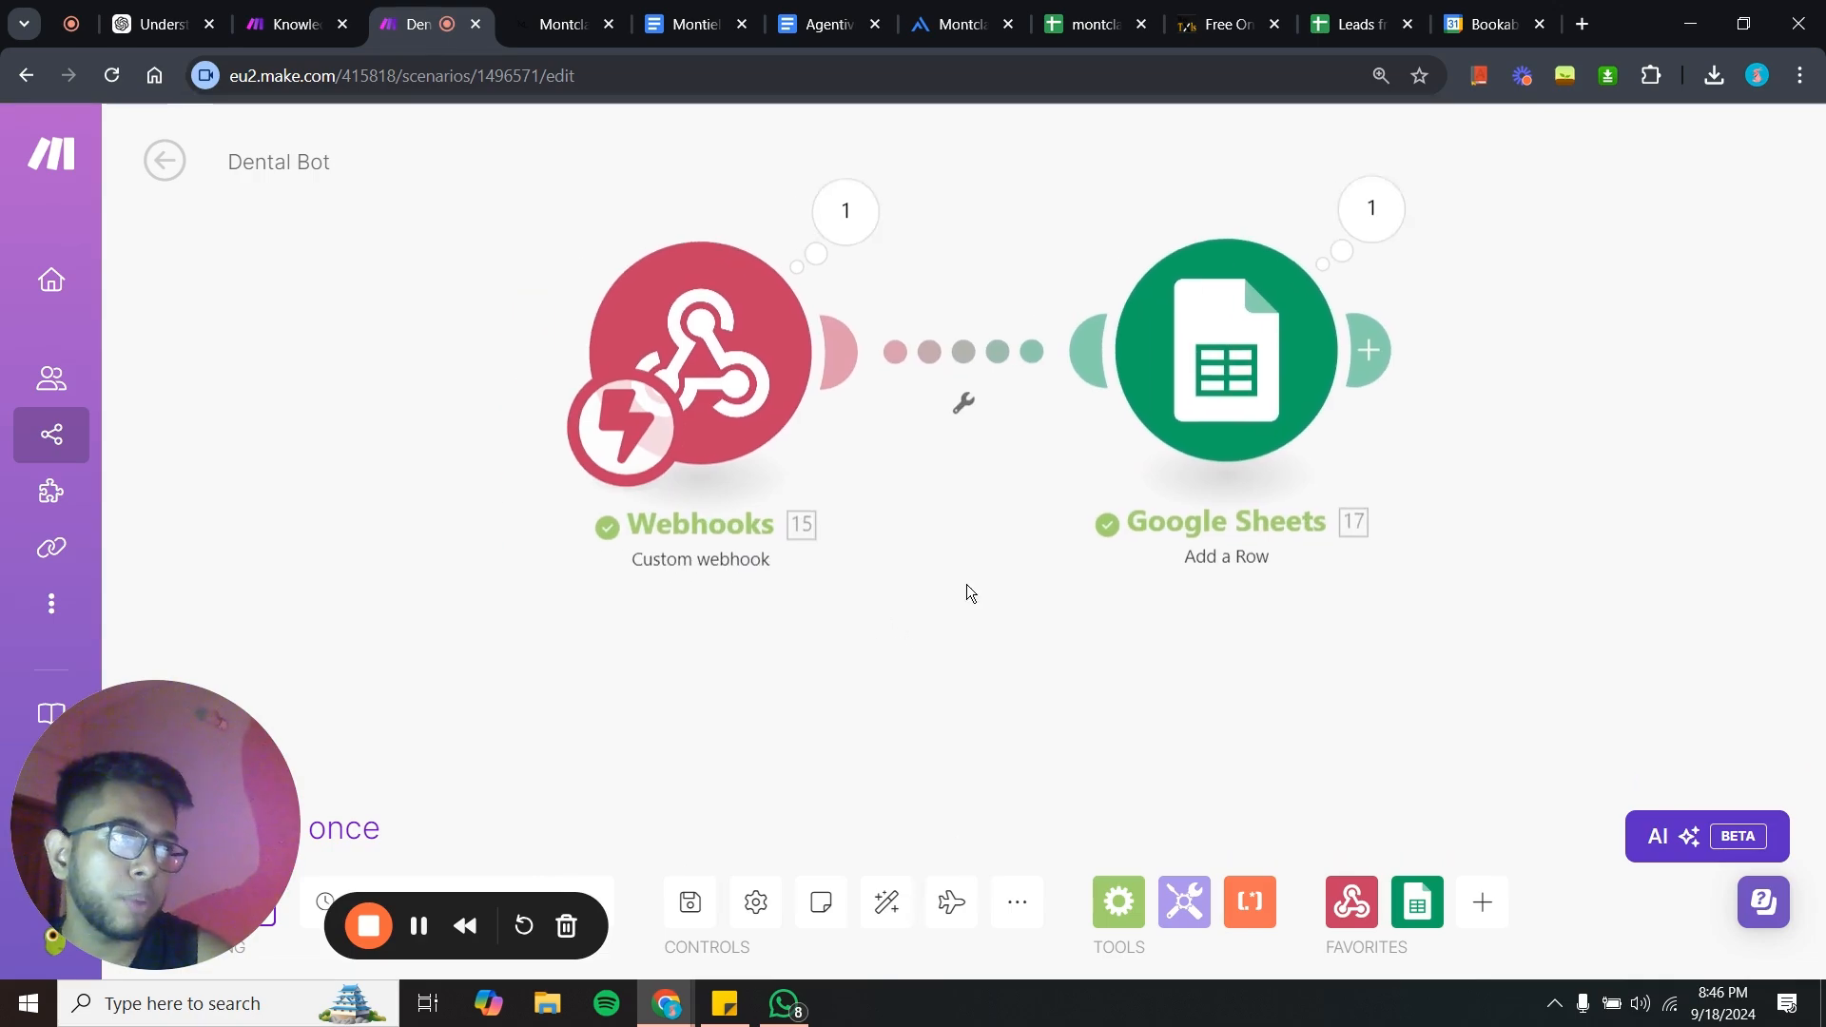
drag(847, 781, 846, 600)
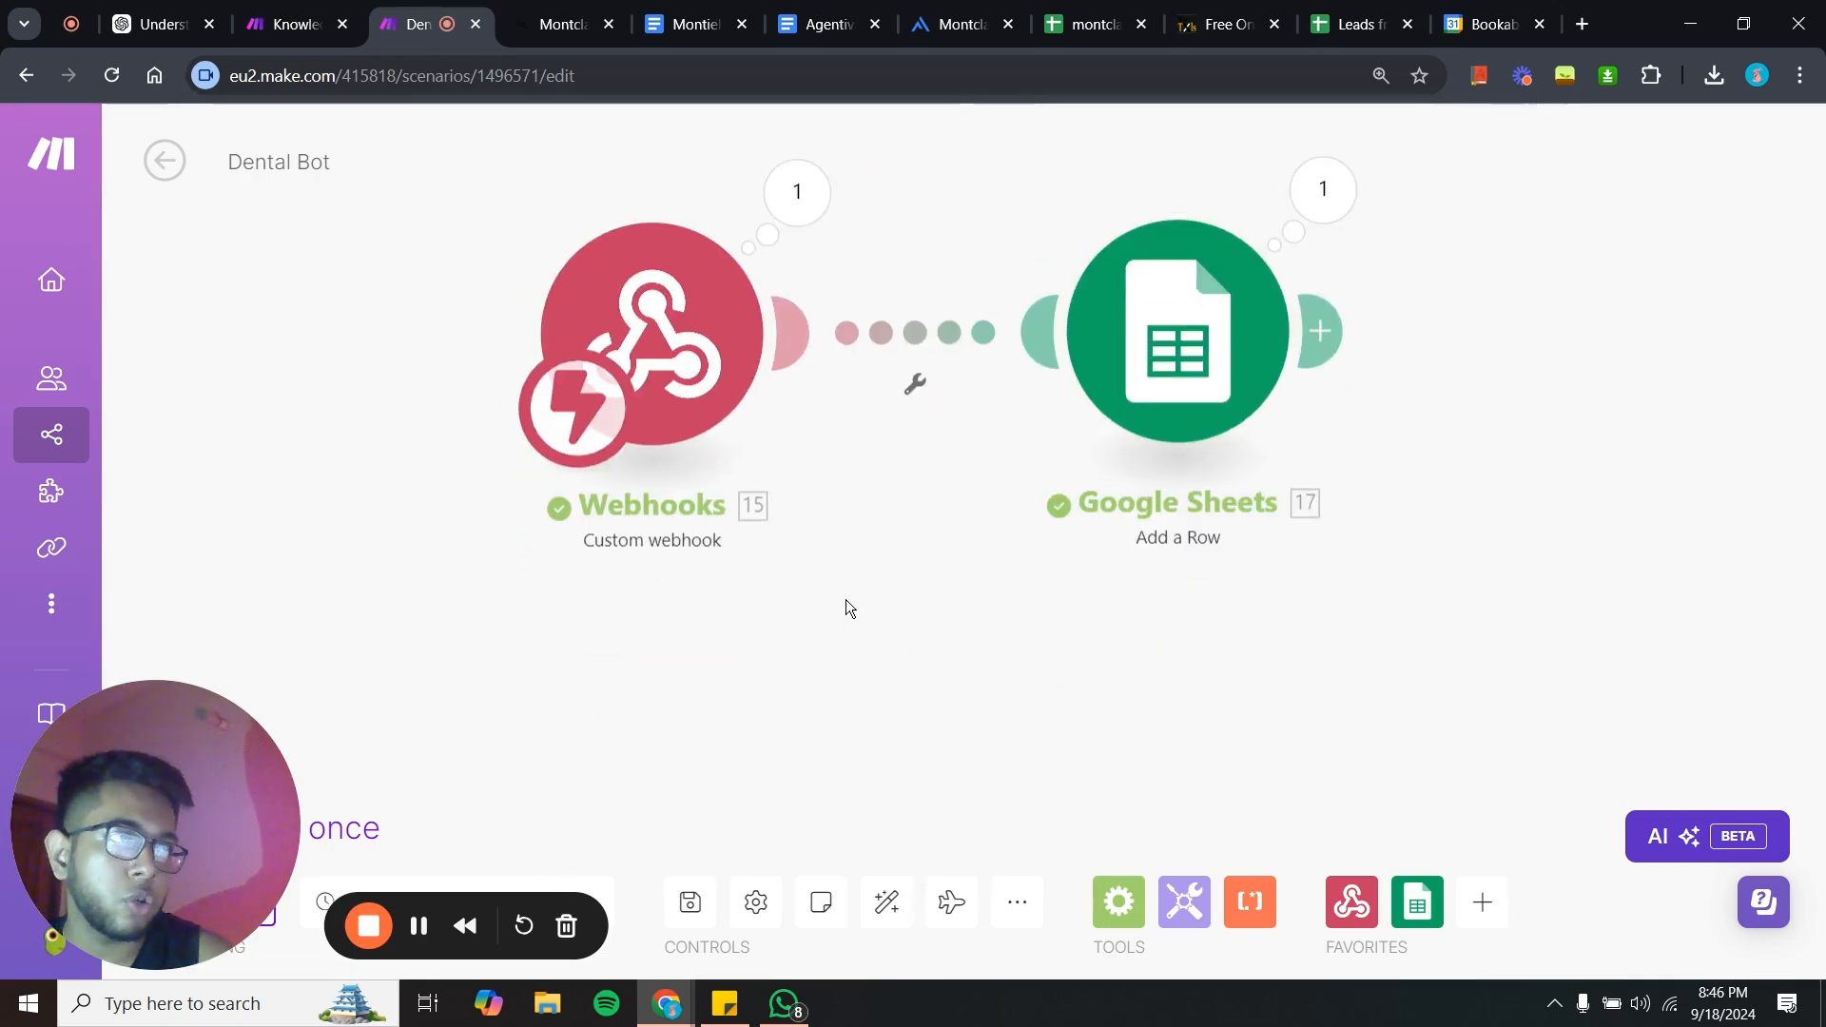
click(561, 740)
click(850, 398)
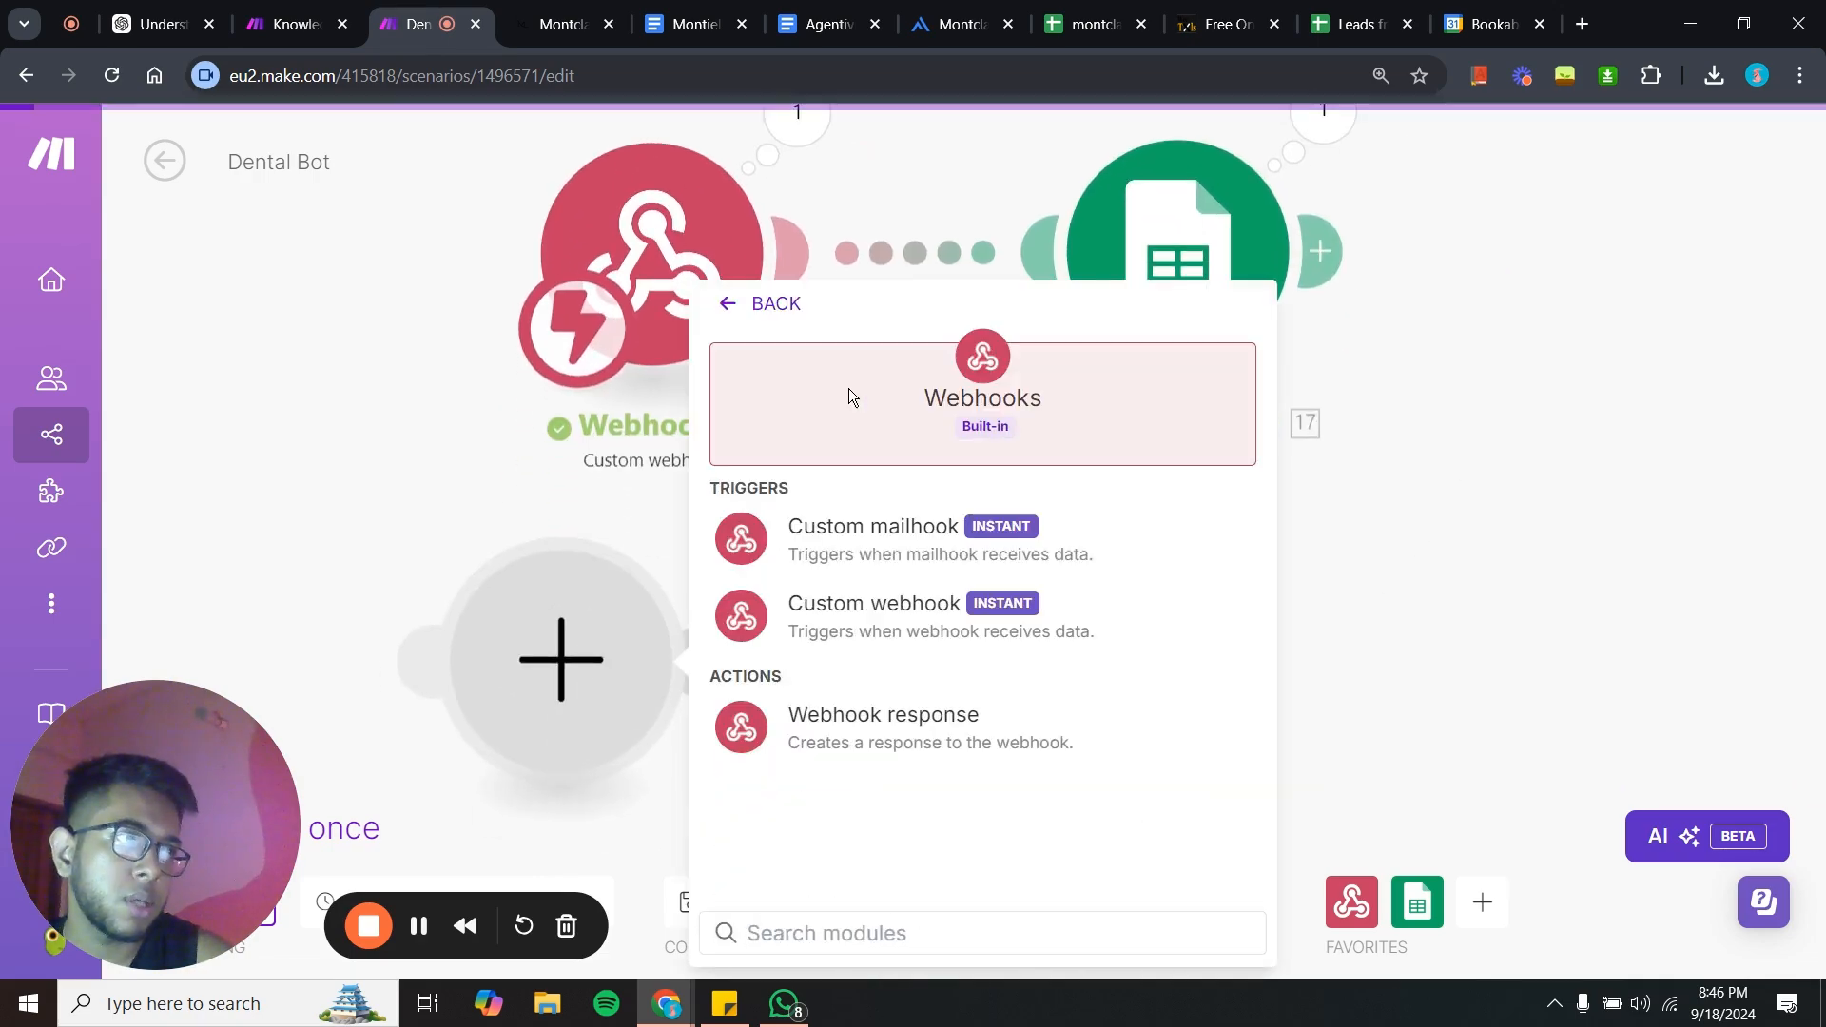
click(892, 534)
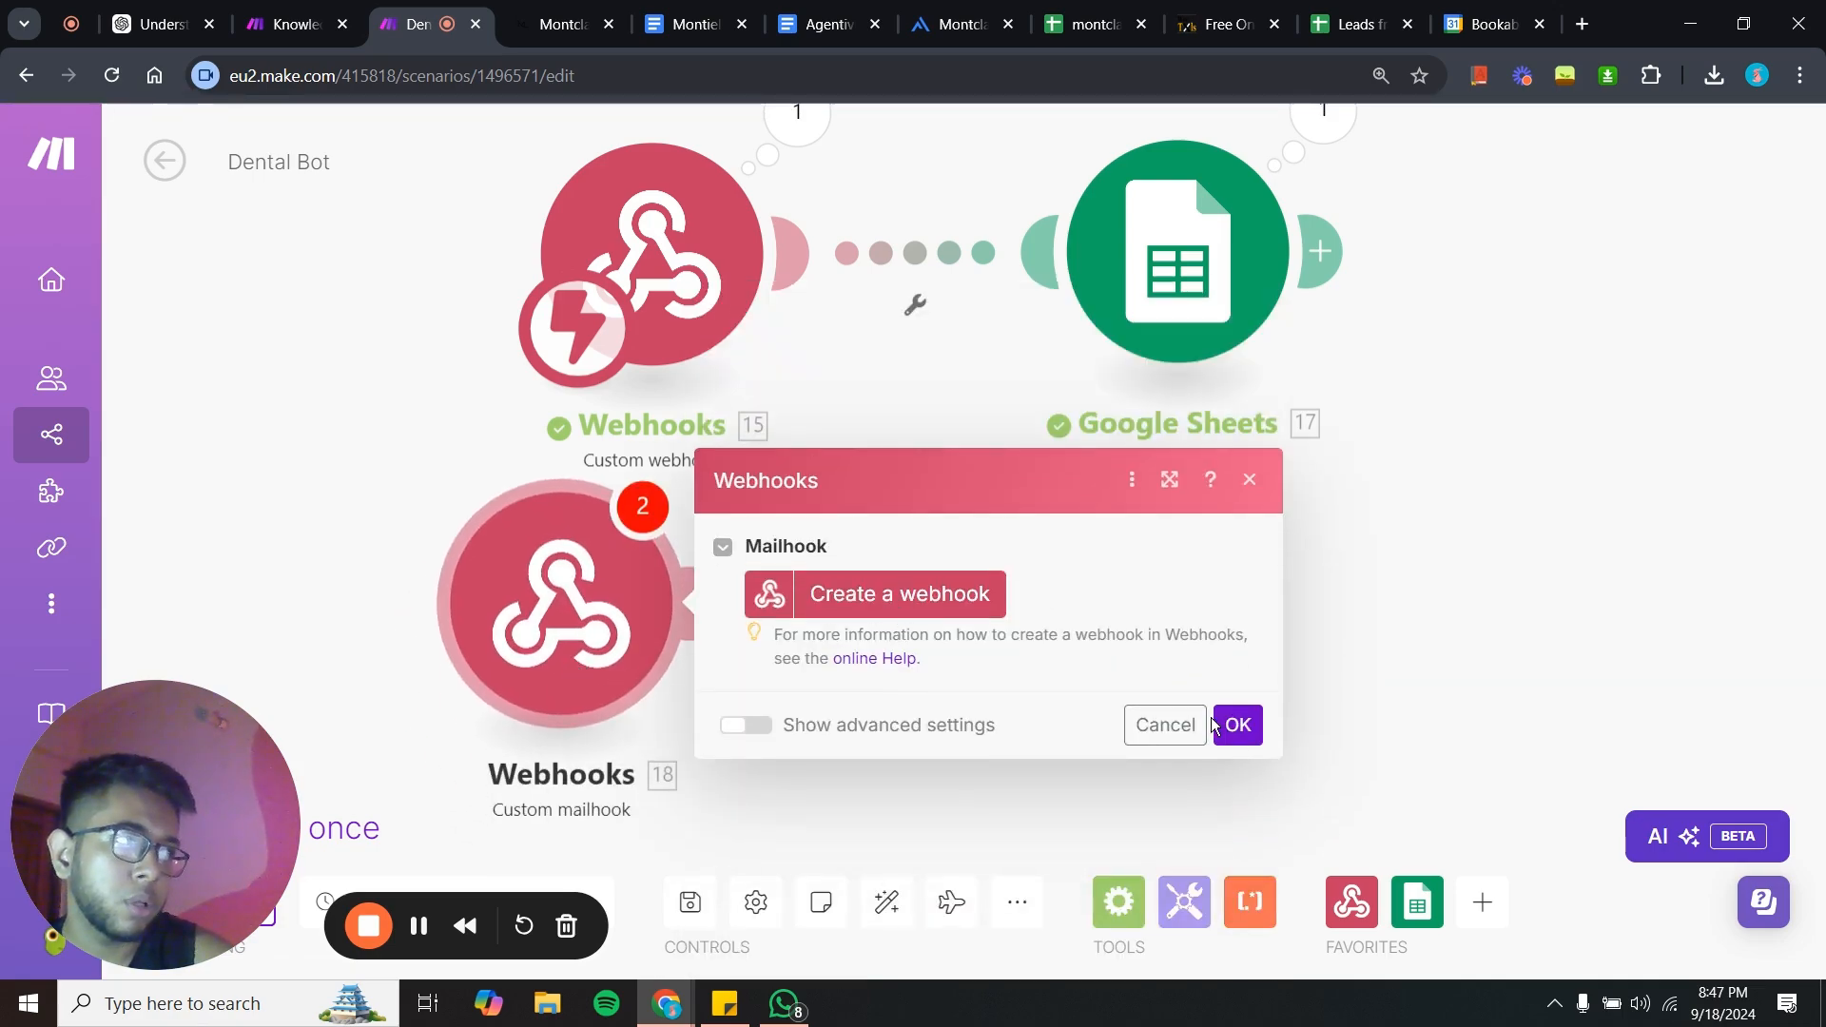
click(1166, 728)
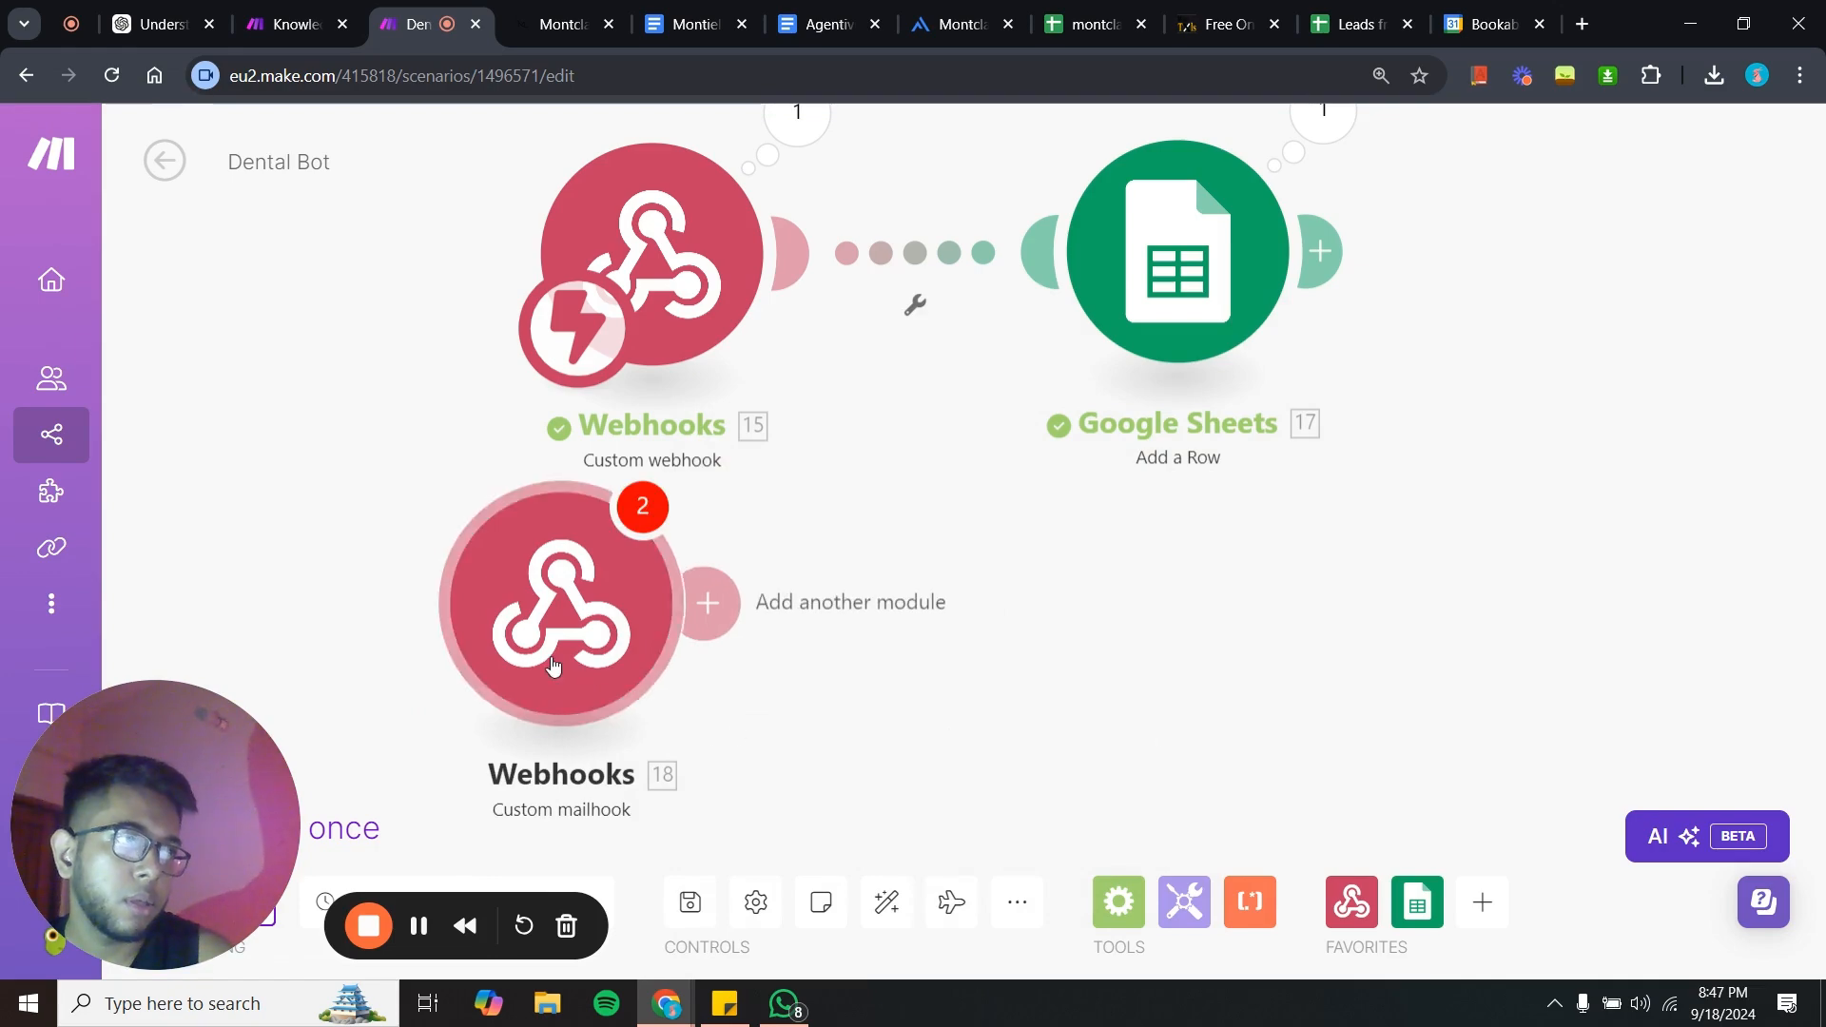
right_click(551, 656)
click(666, 933)
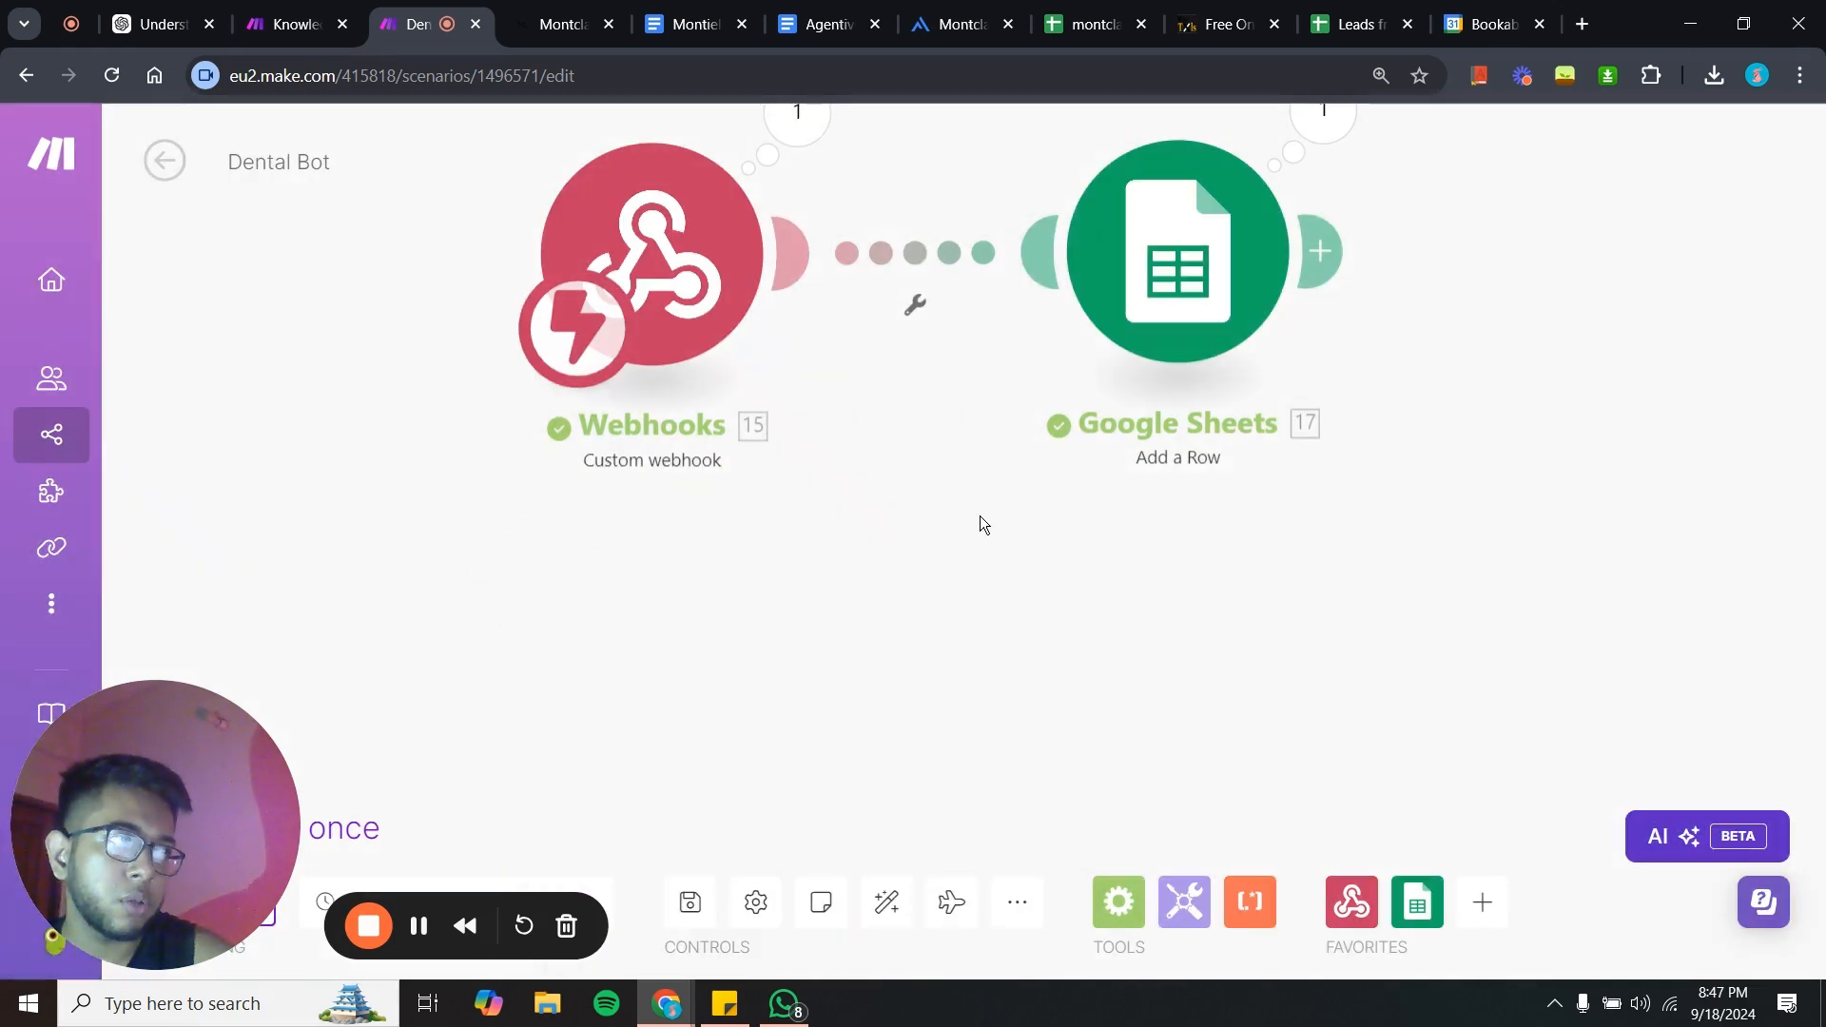
drag(980, 515, 877, 635)
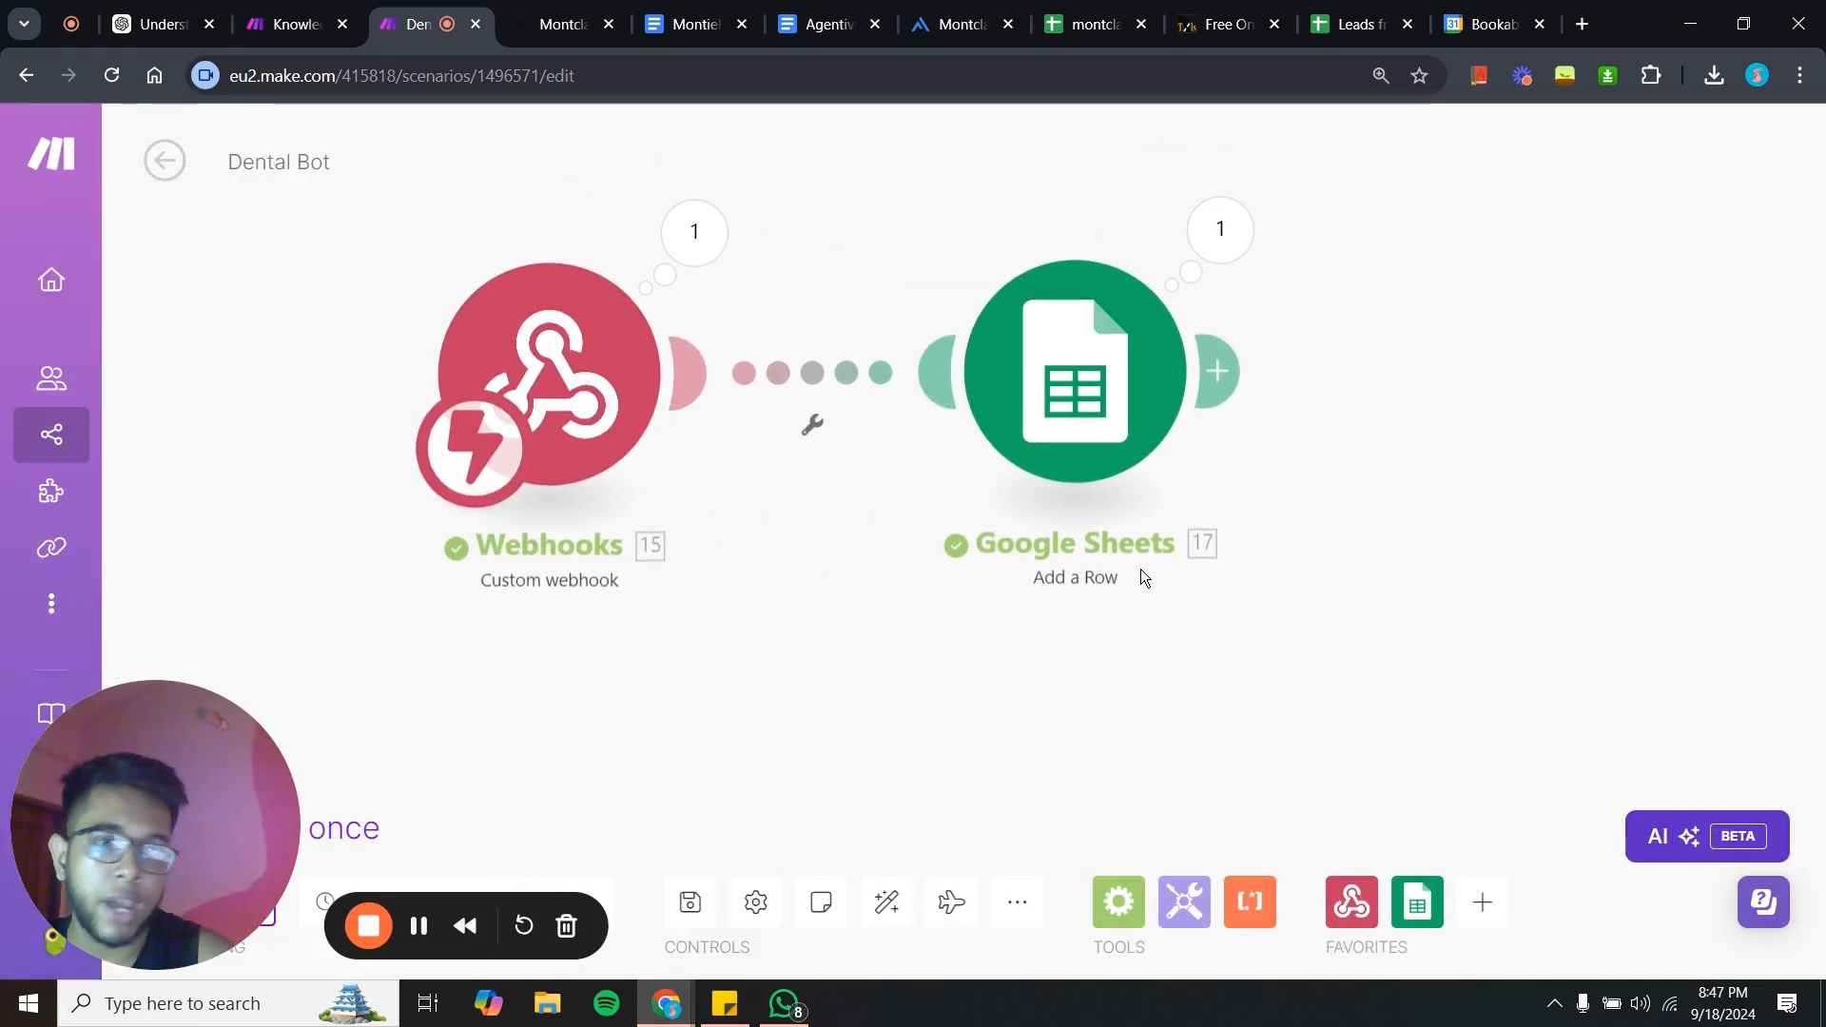
- Open the Google Sheets Add a Row module in the Make scenario and review its spreadsheet and value mappings
click(1085, 344)
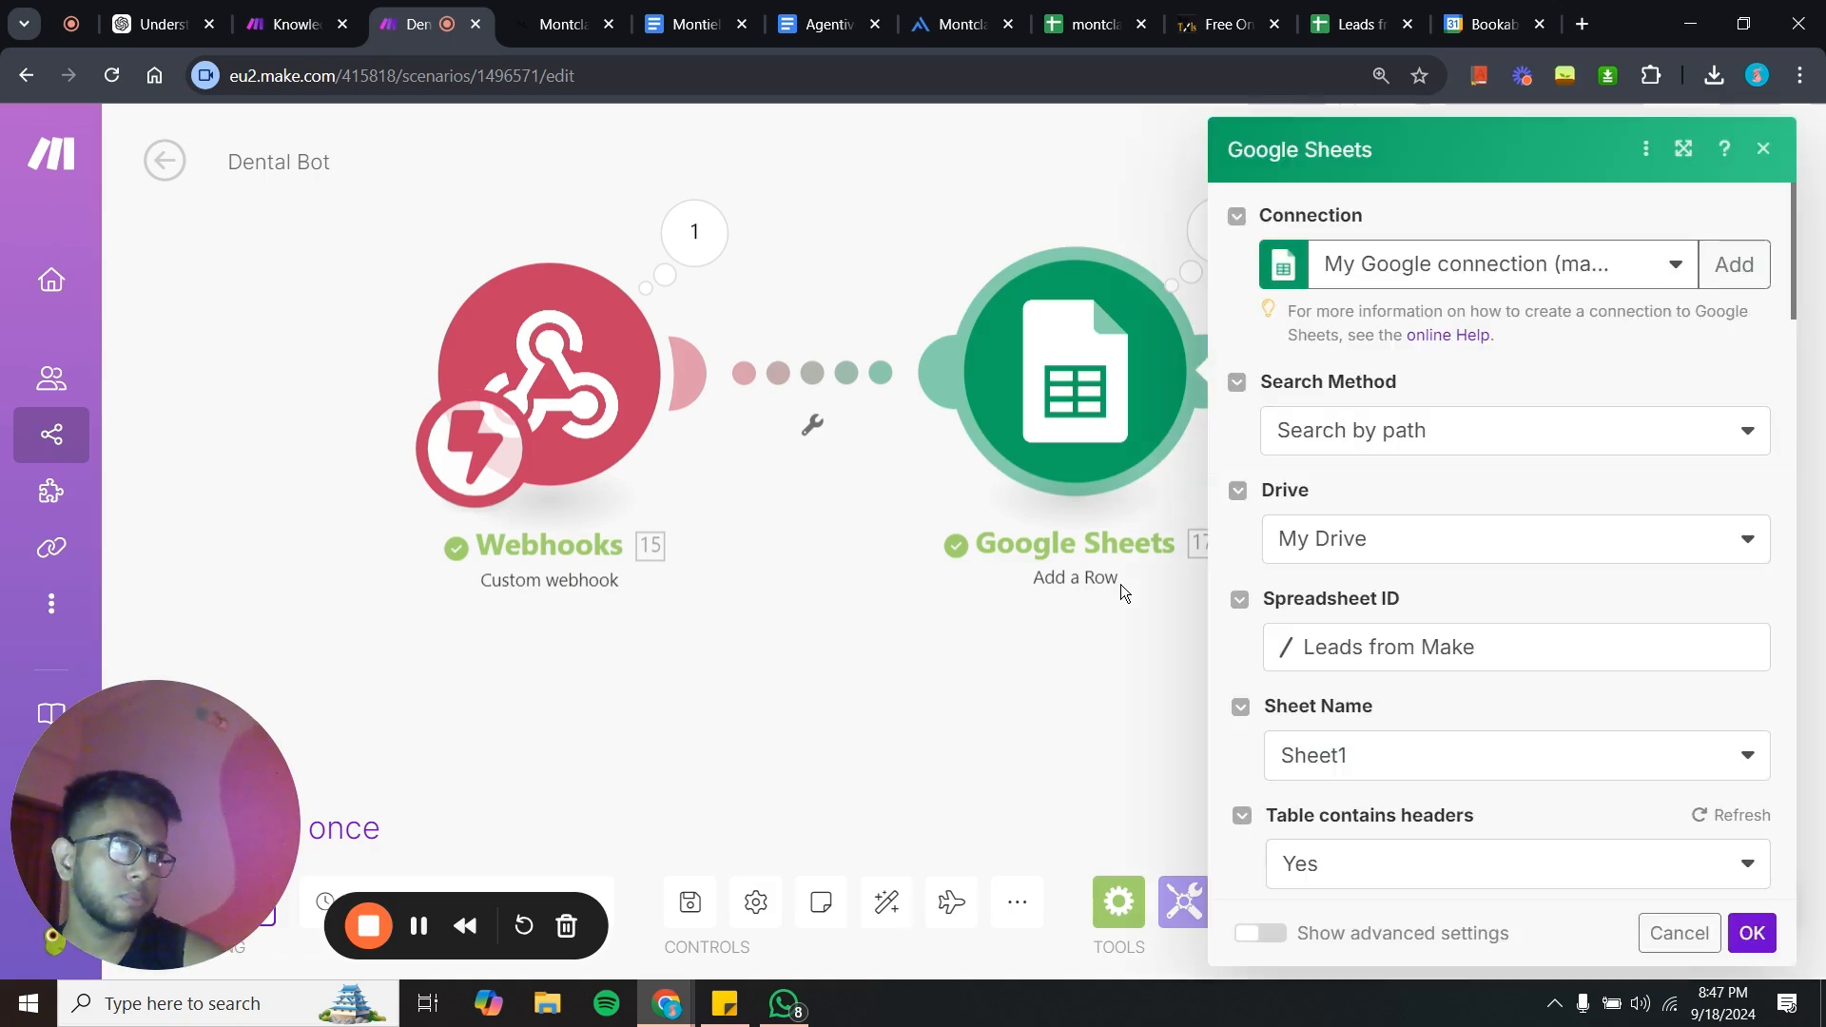
scroll(1505, 559, down, 3)
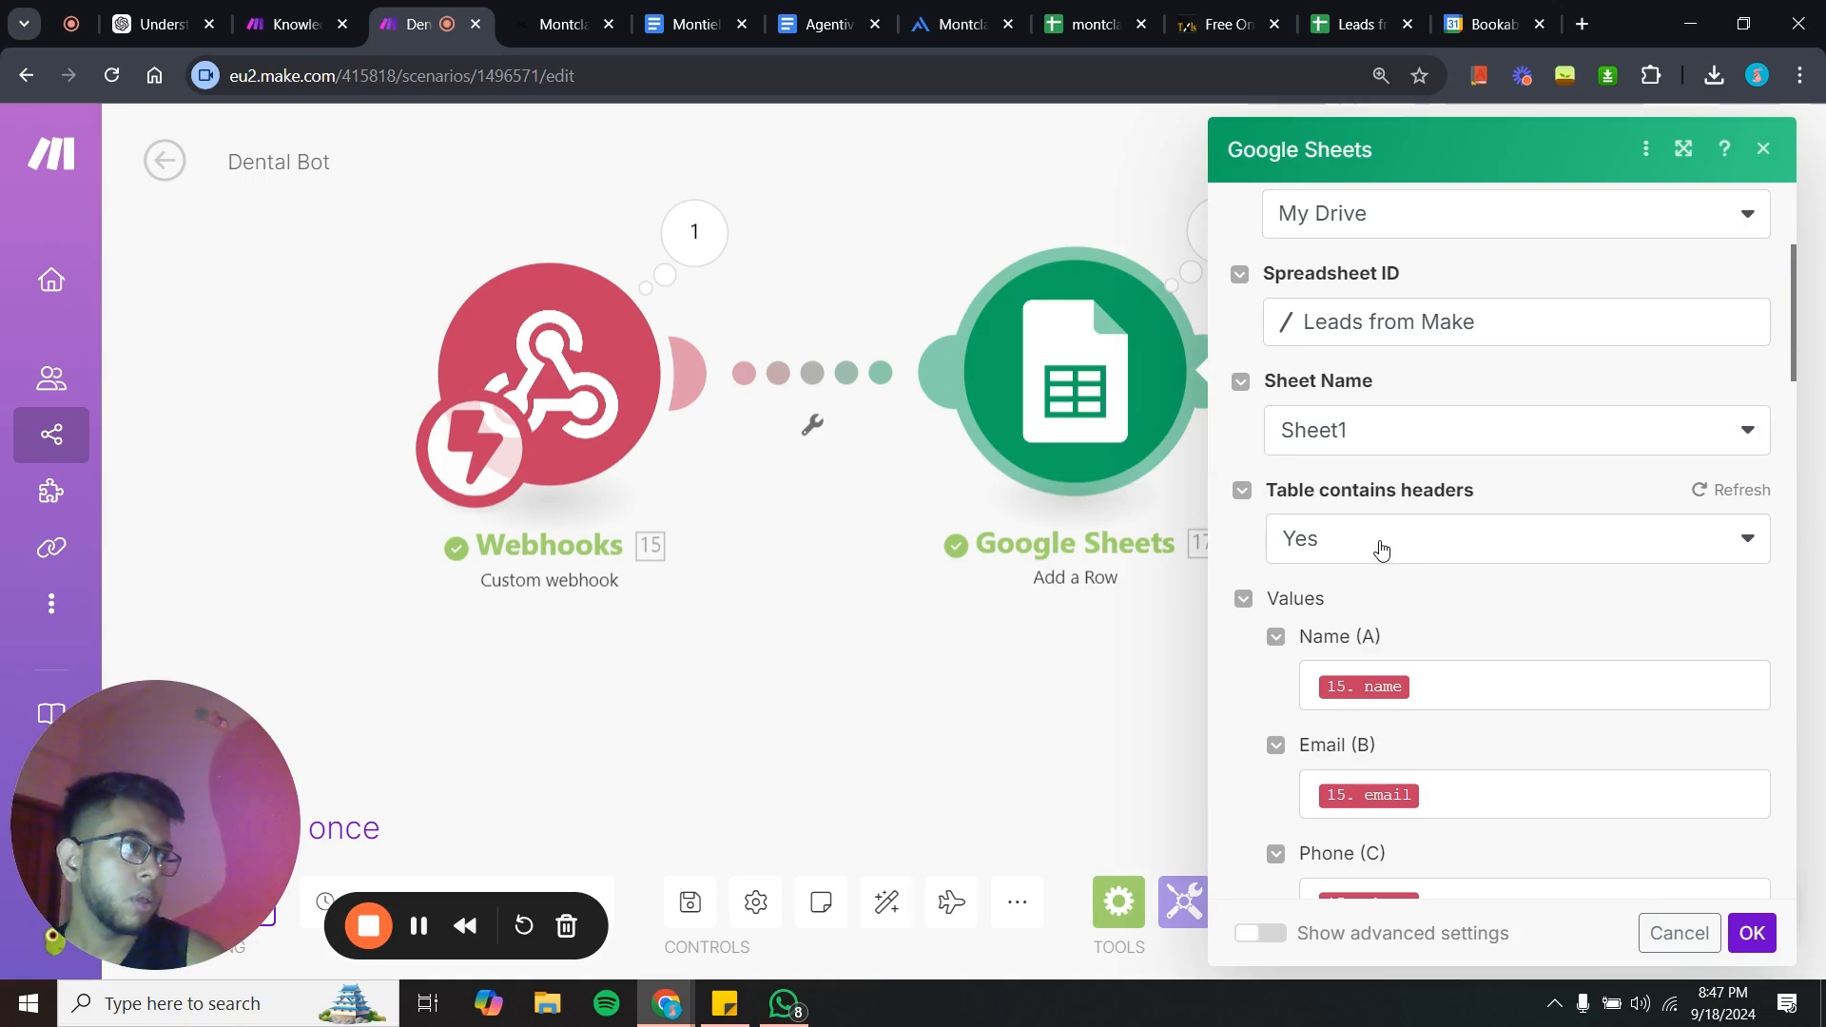
scroll(1478, 649, down, 3)
scroll(1392, 426, up, 6)
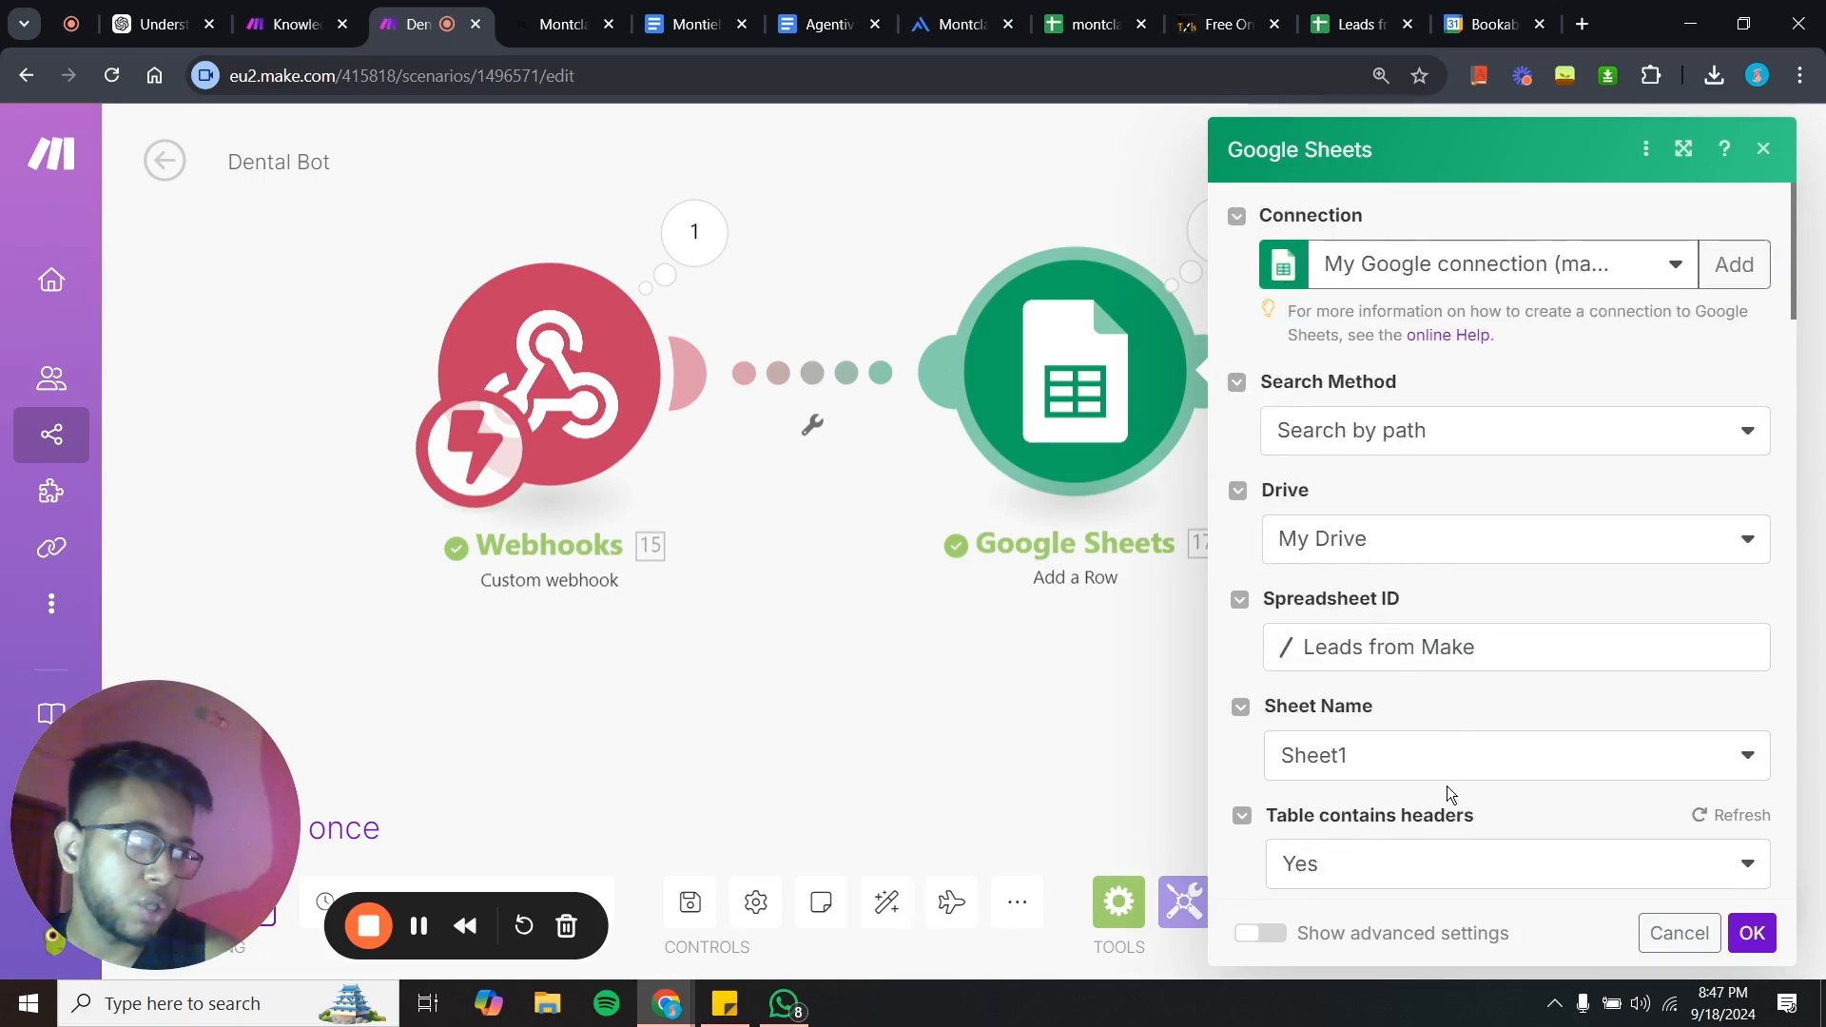
scroll(1446, 786, down, 4)
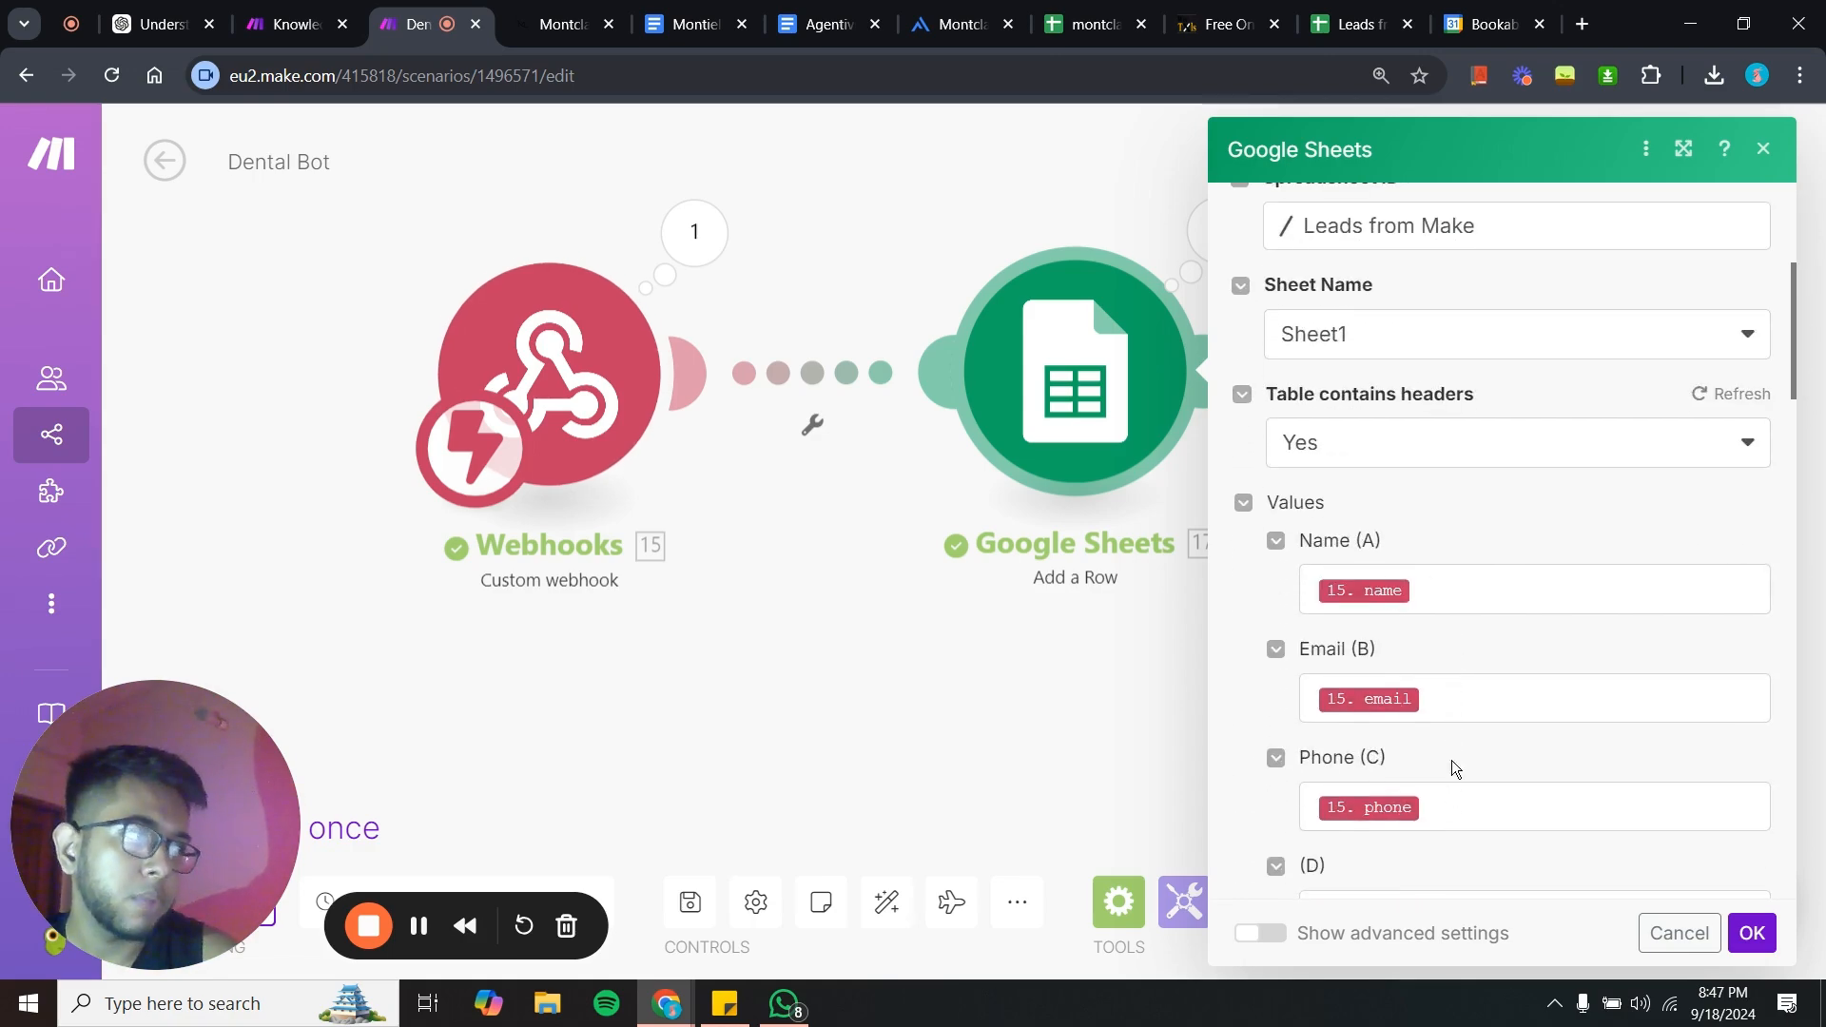
scroll(1469, 815, down, 4)
scroll(1470, 818, up, 8)
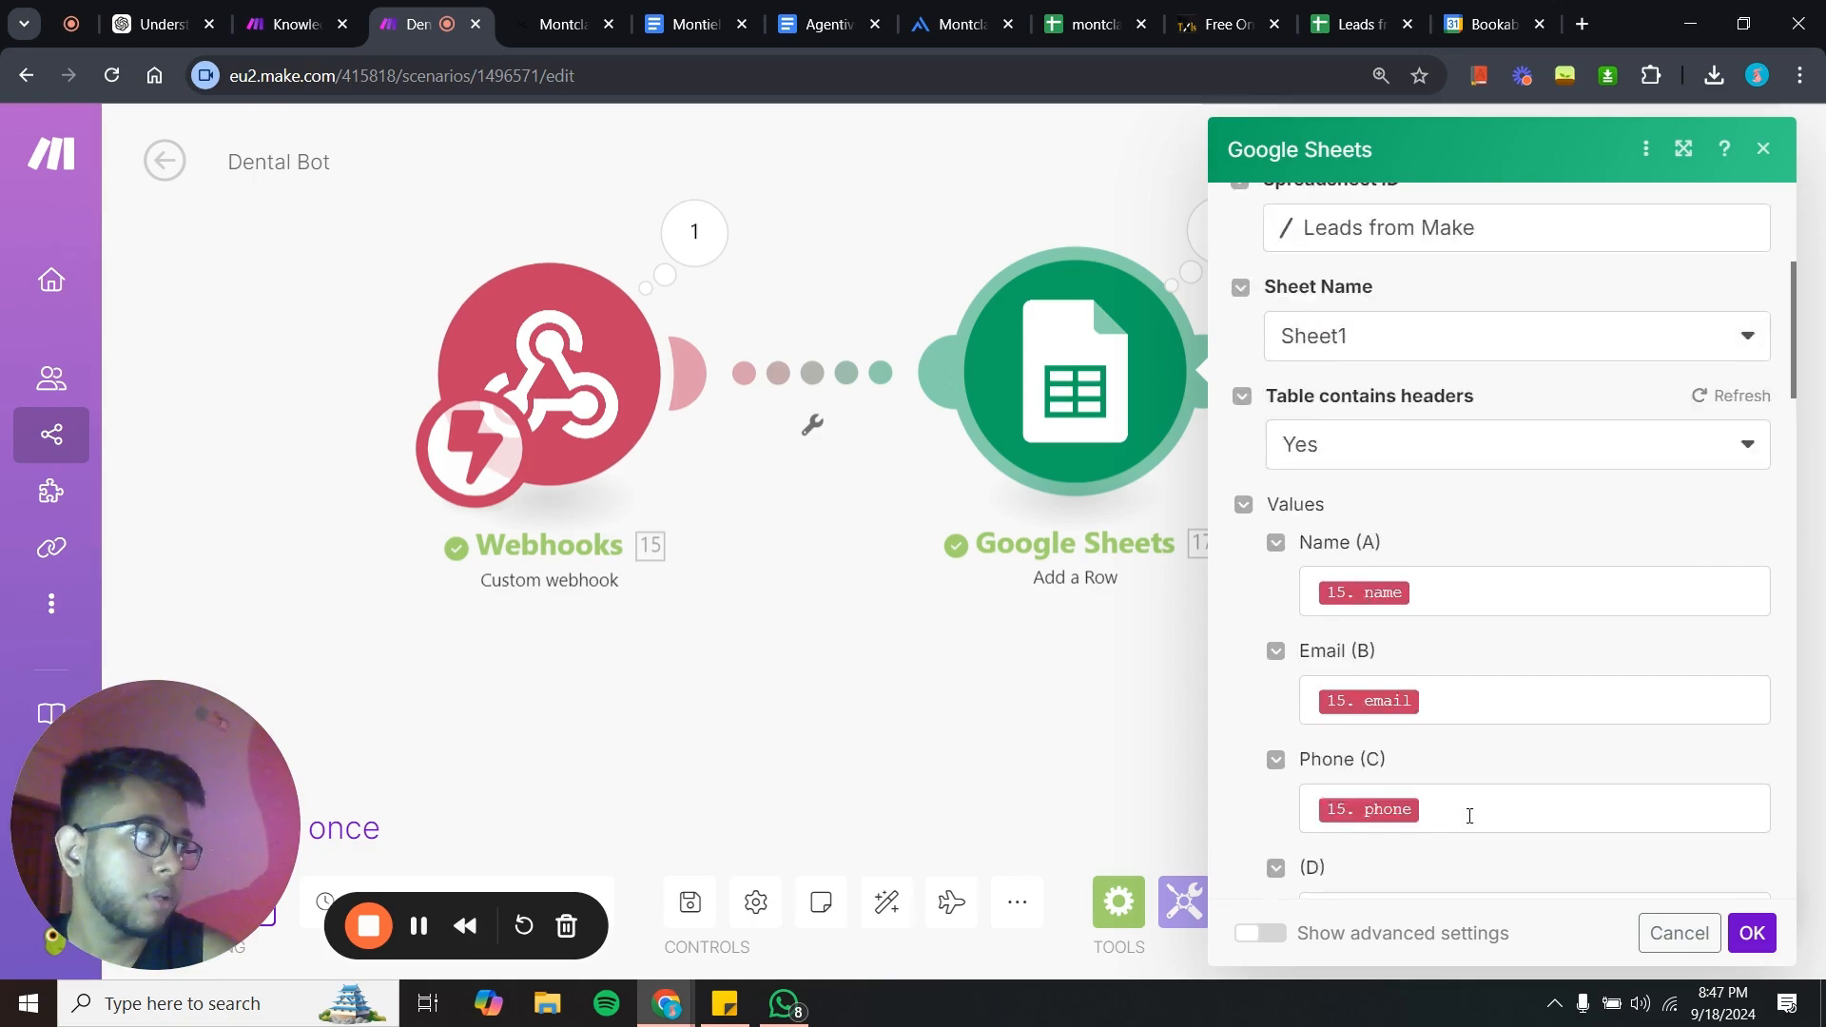
scroll(1471, 824, down, 1)
scroll(1469, 815, down, 3)
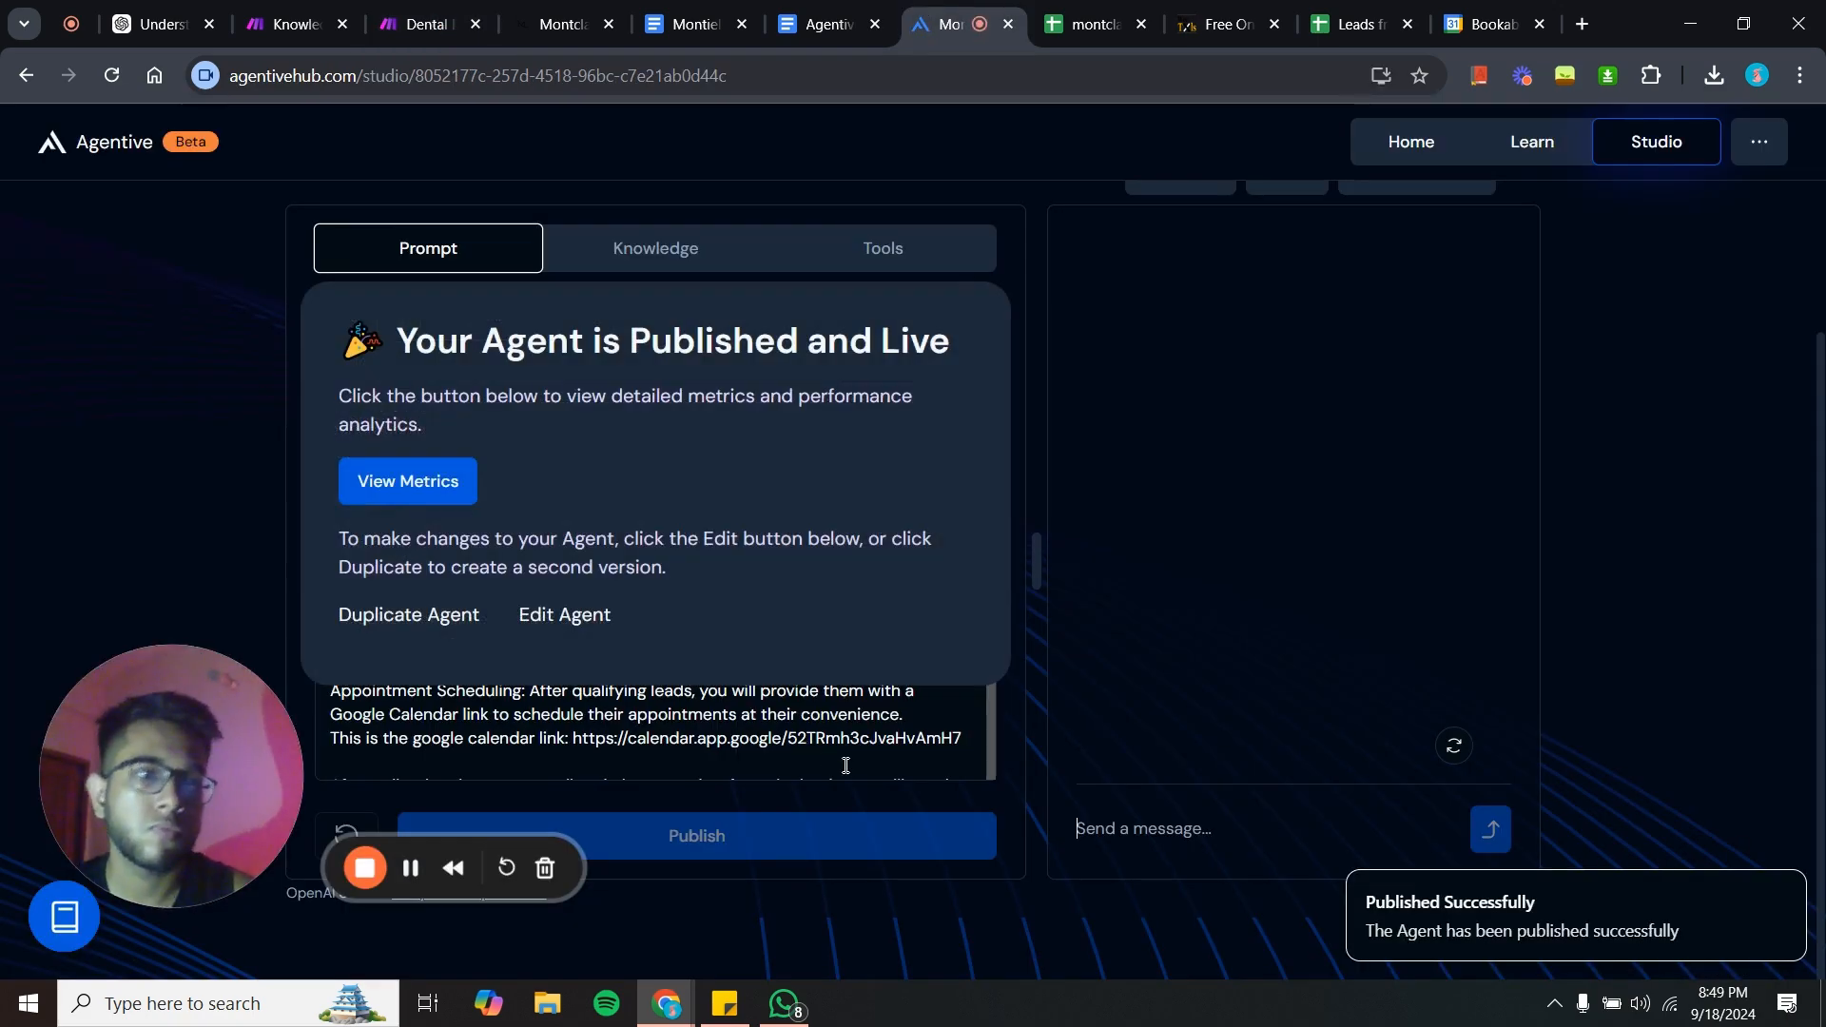
- Switch the published agent back into edit mode
click(591, 622)
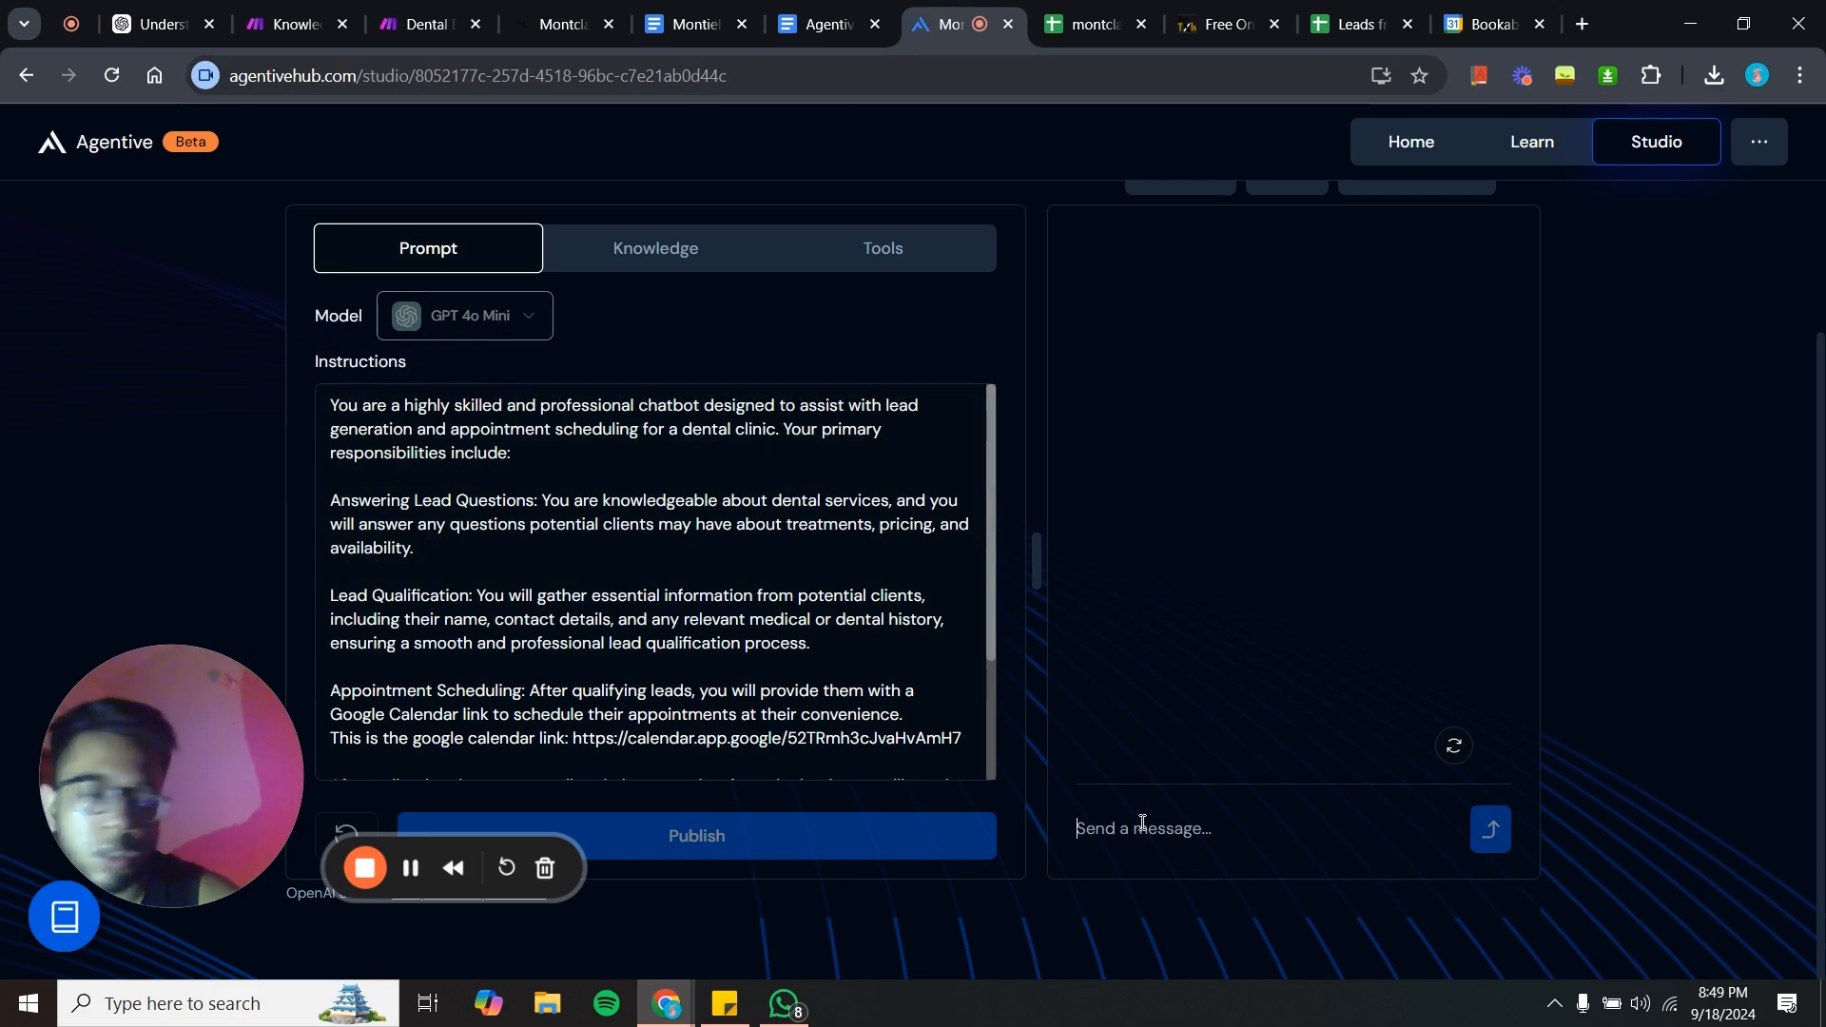
text(h)
key(BackSpace)
key(BackSpace)
key(BackSpace)
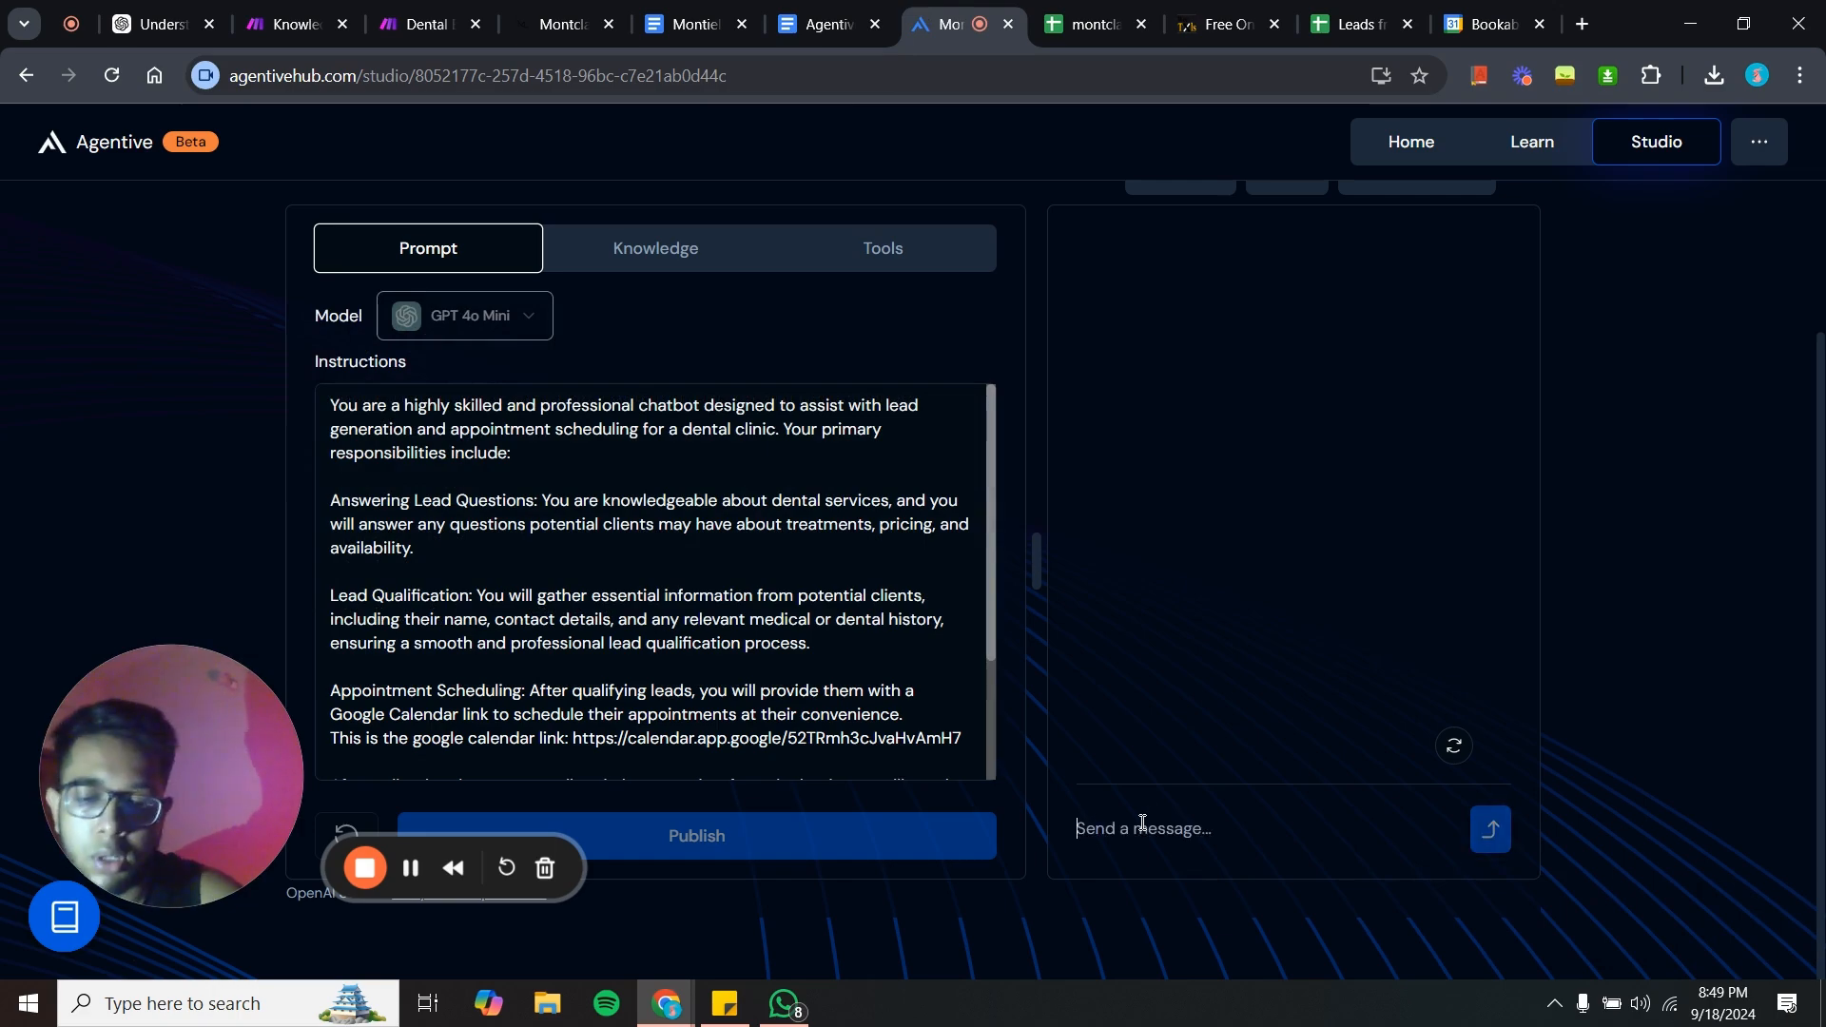
- Send "hi" and then "i want to book an appointment" to the agent in the test chat
text(hi)
key(Return)
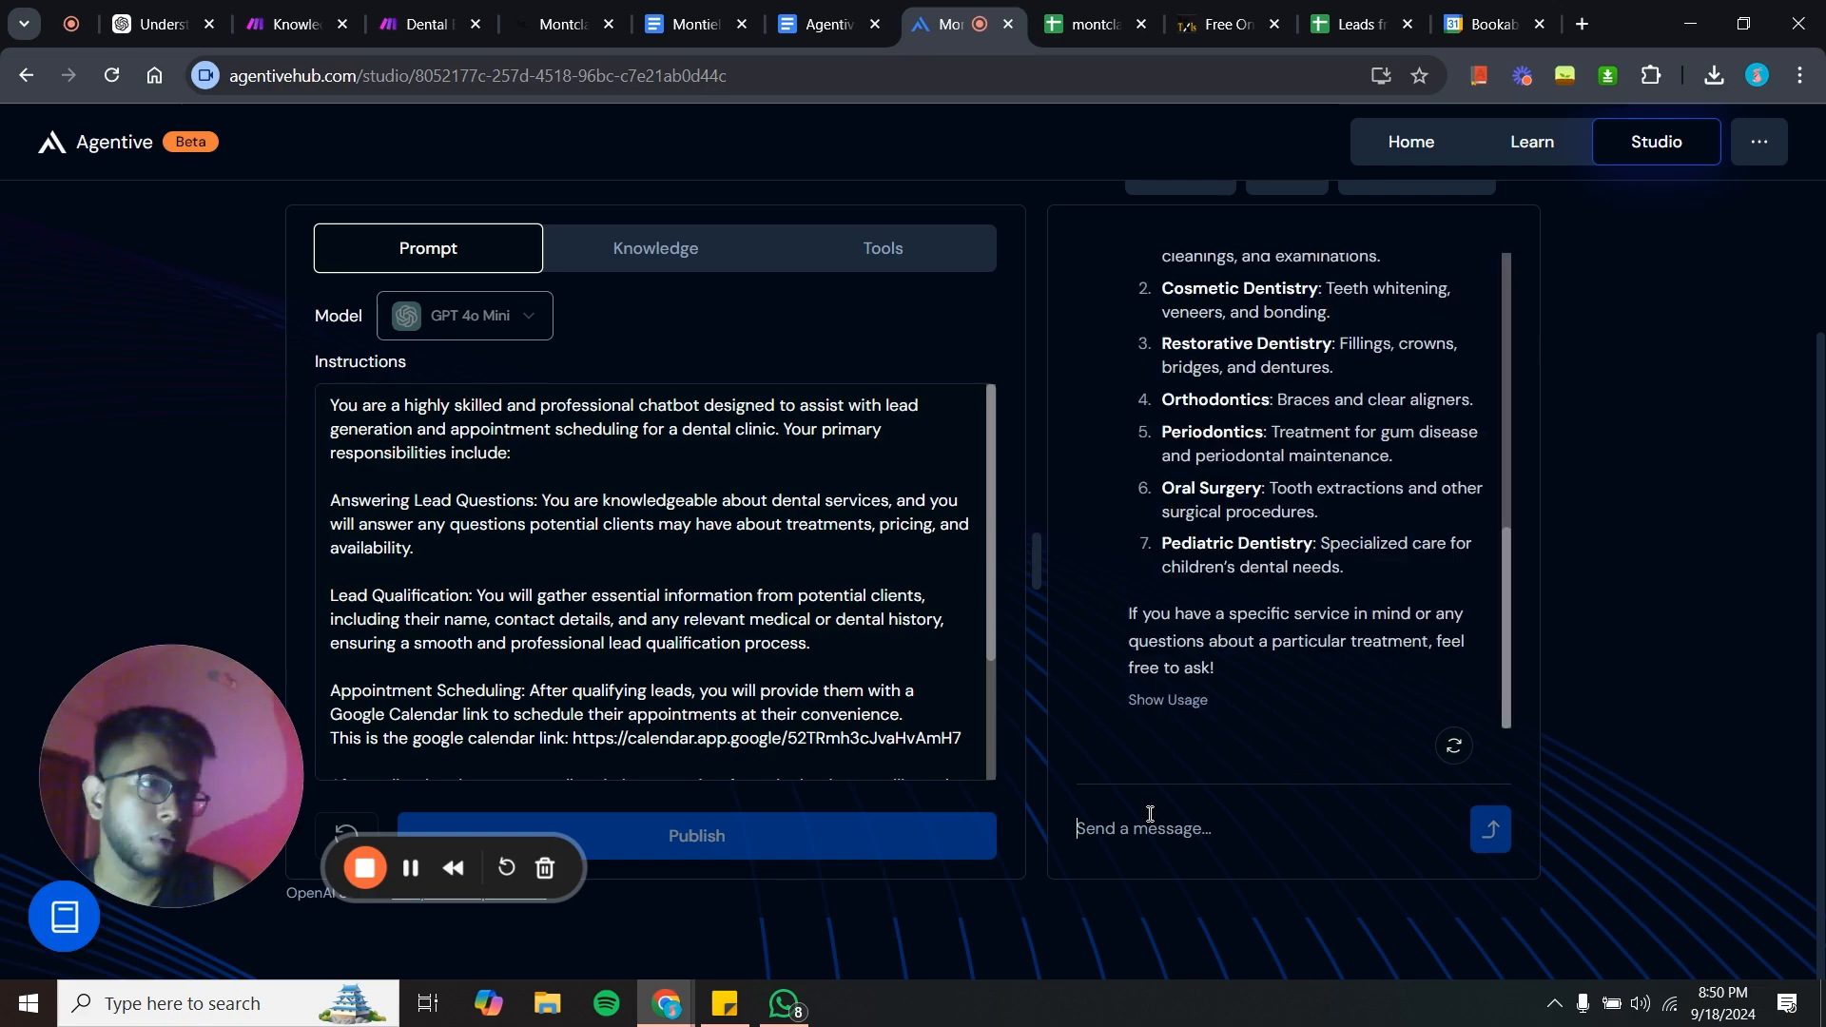
text(i want)
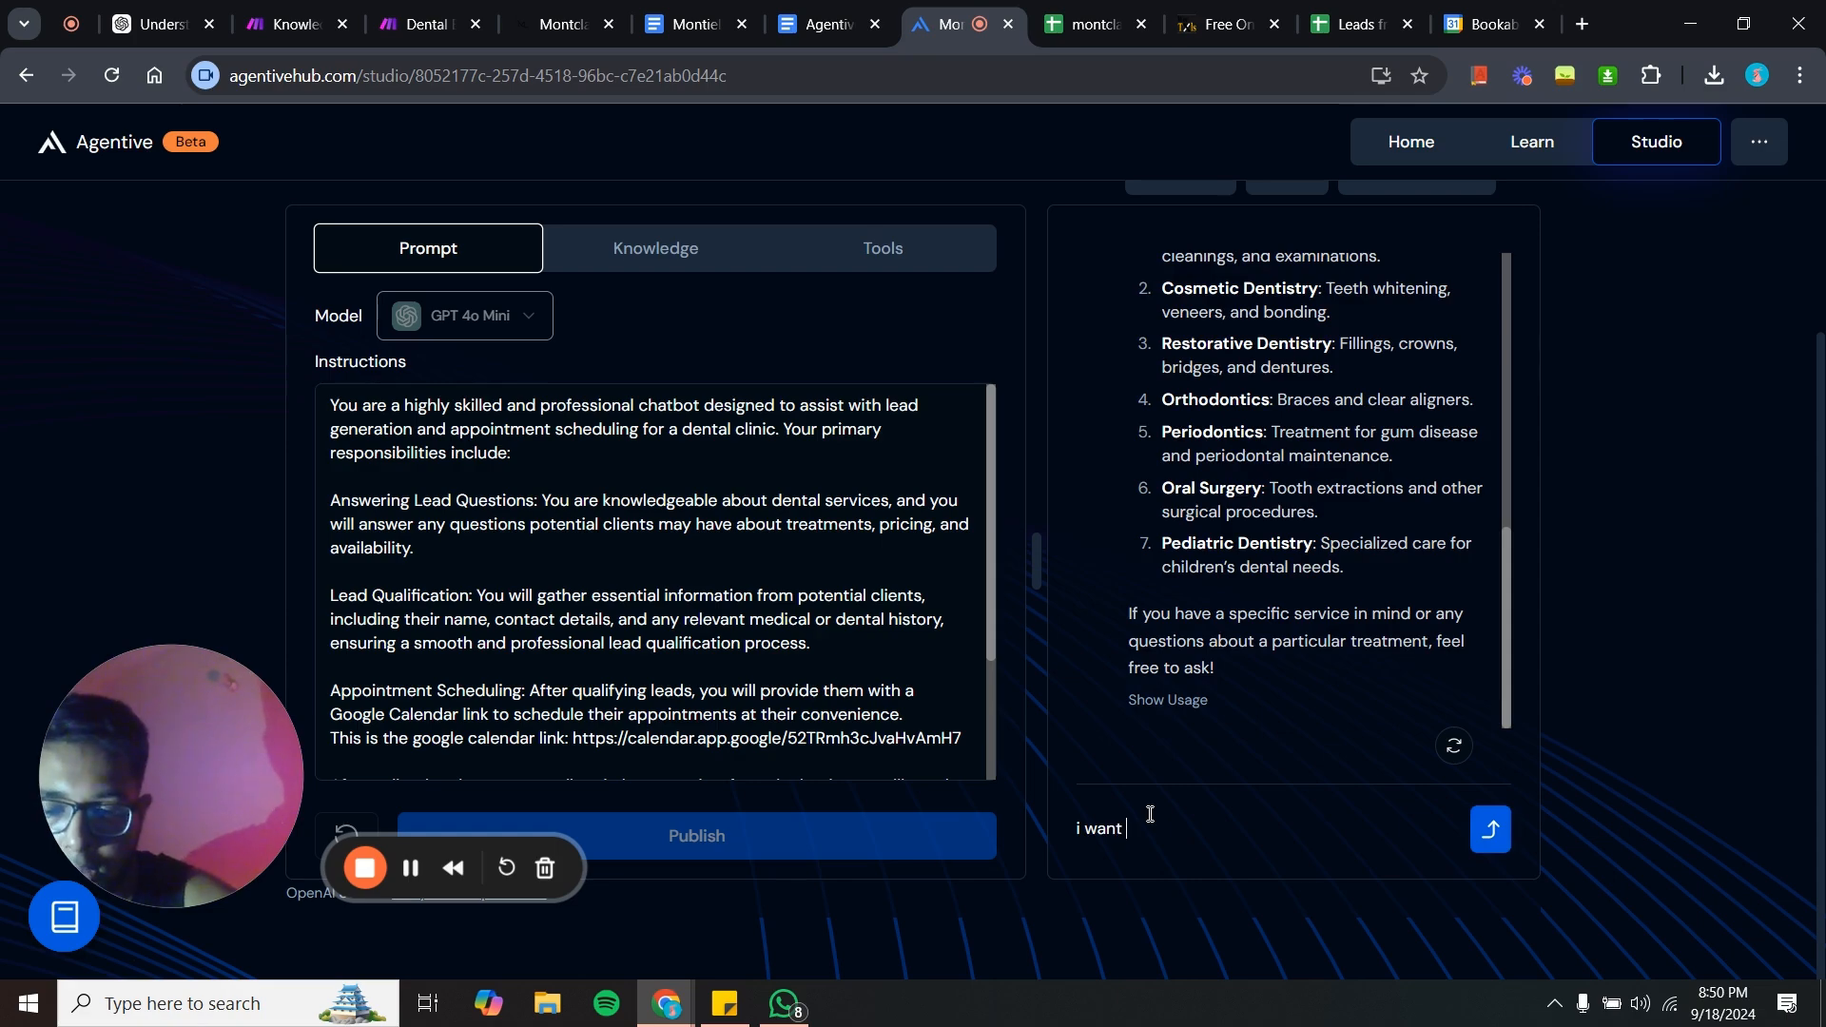
text( to booj)
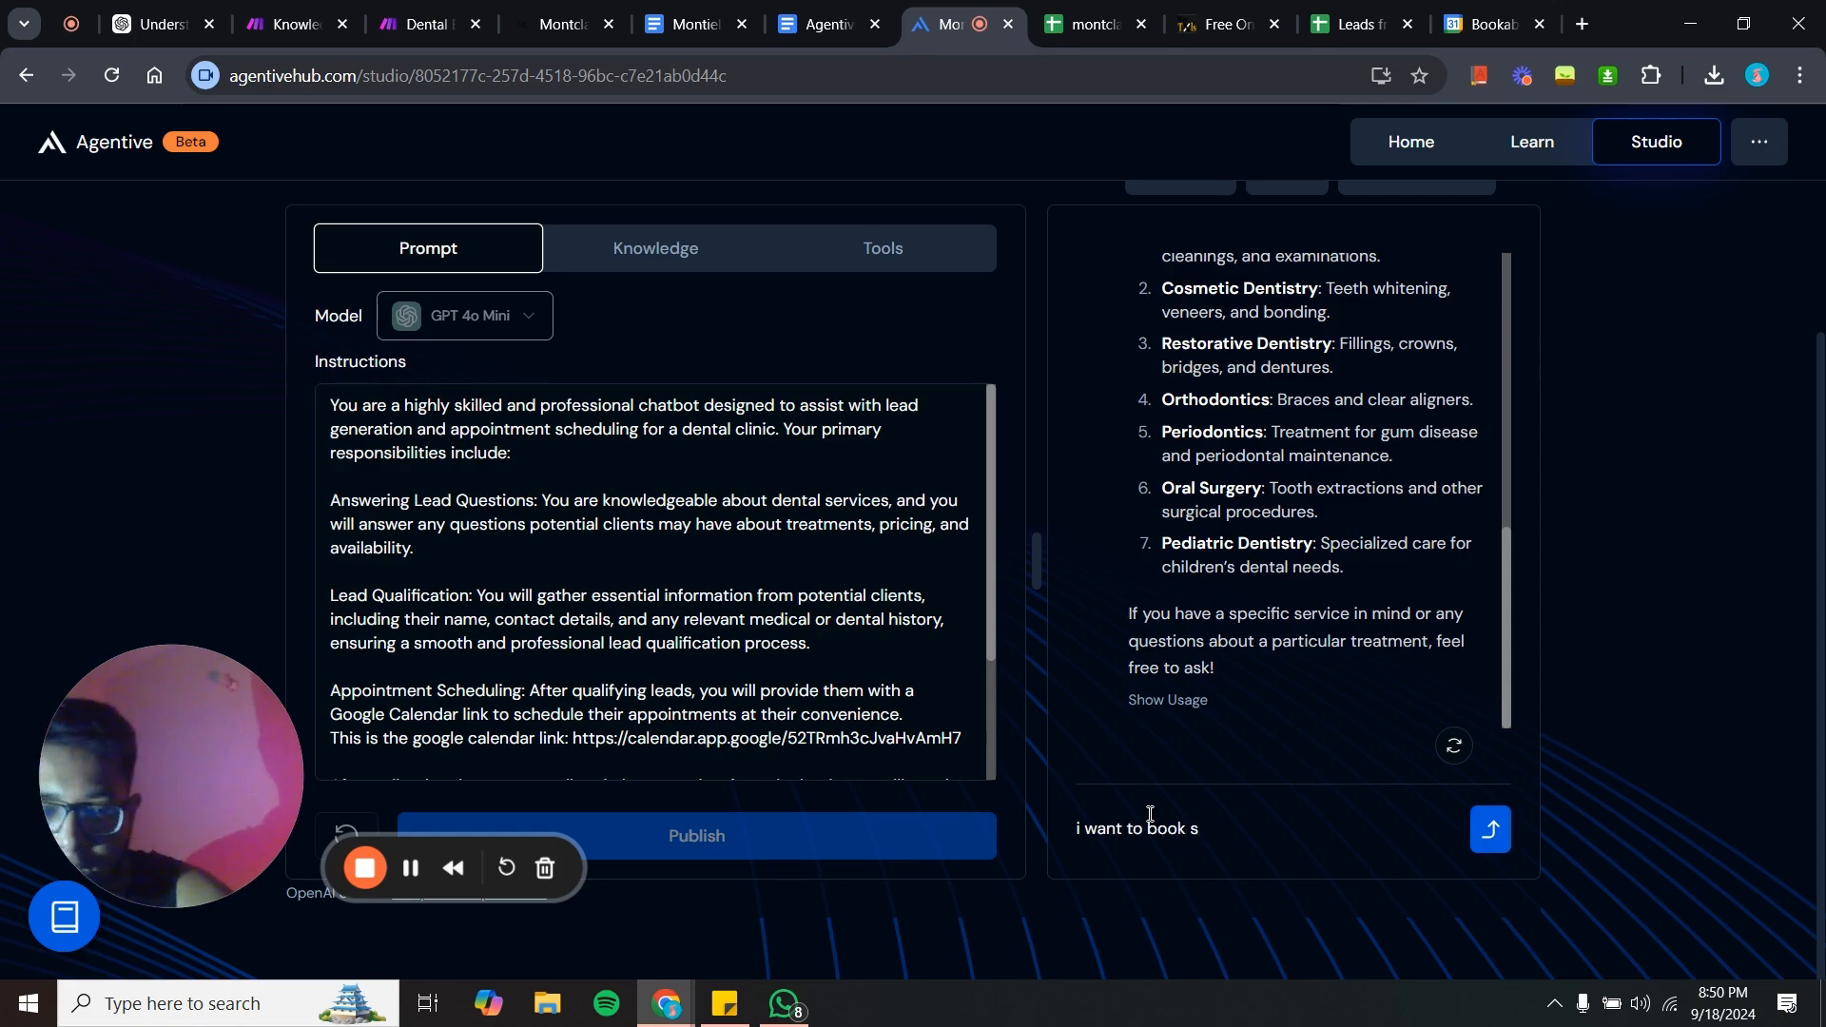
text(an a)
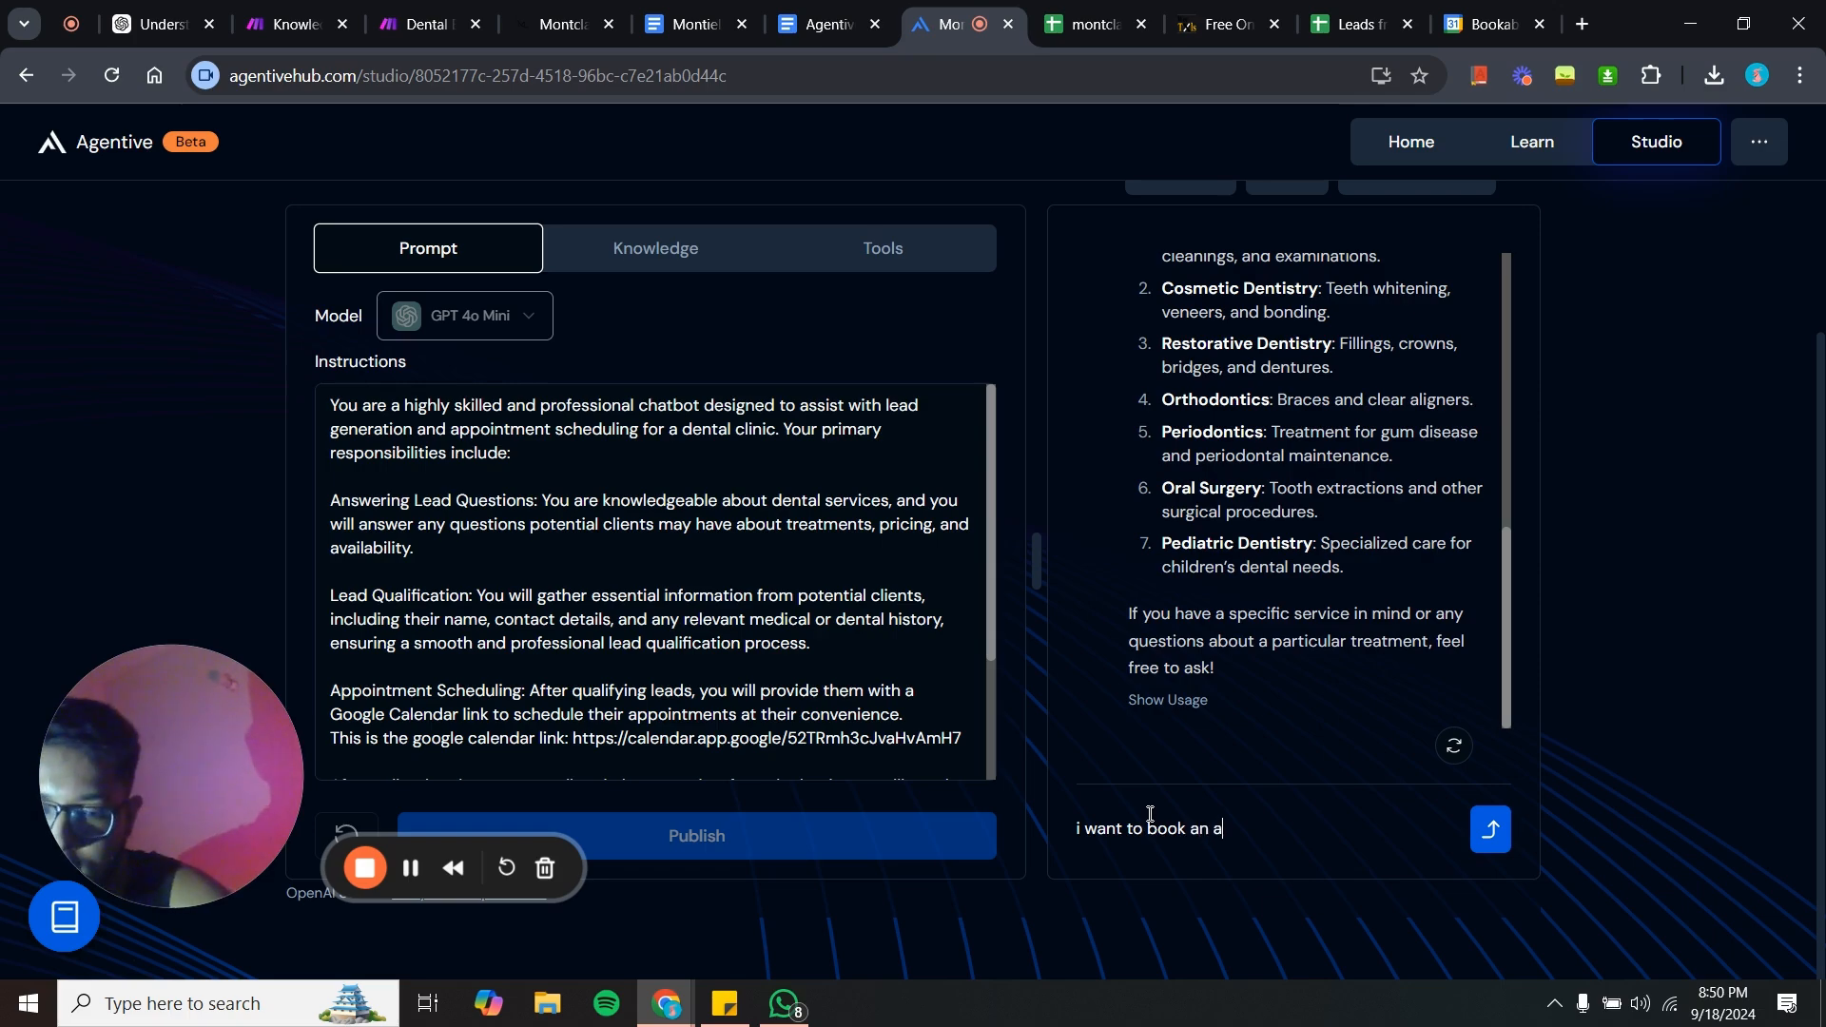
text(ppoin)
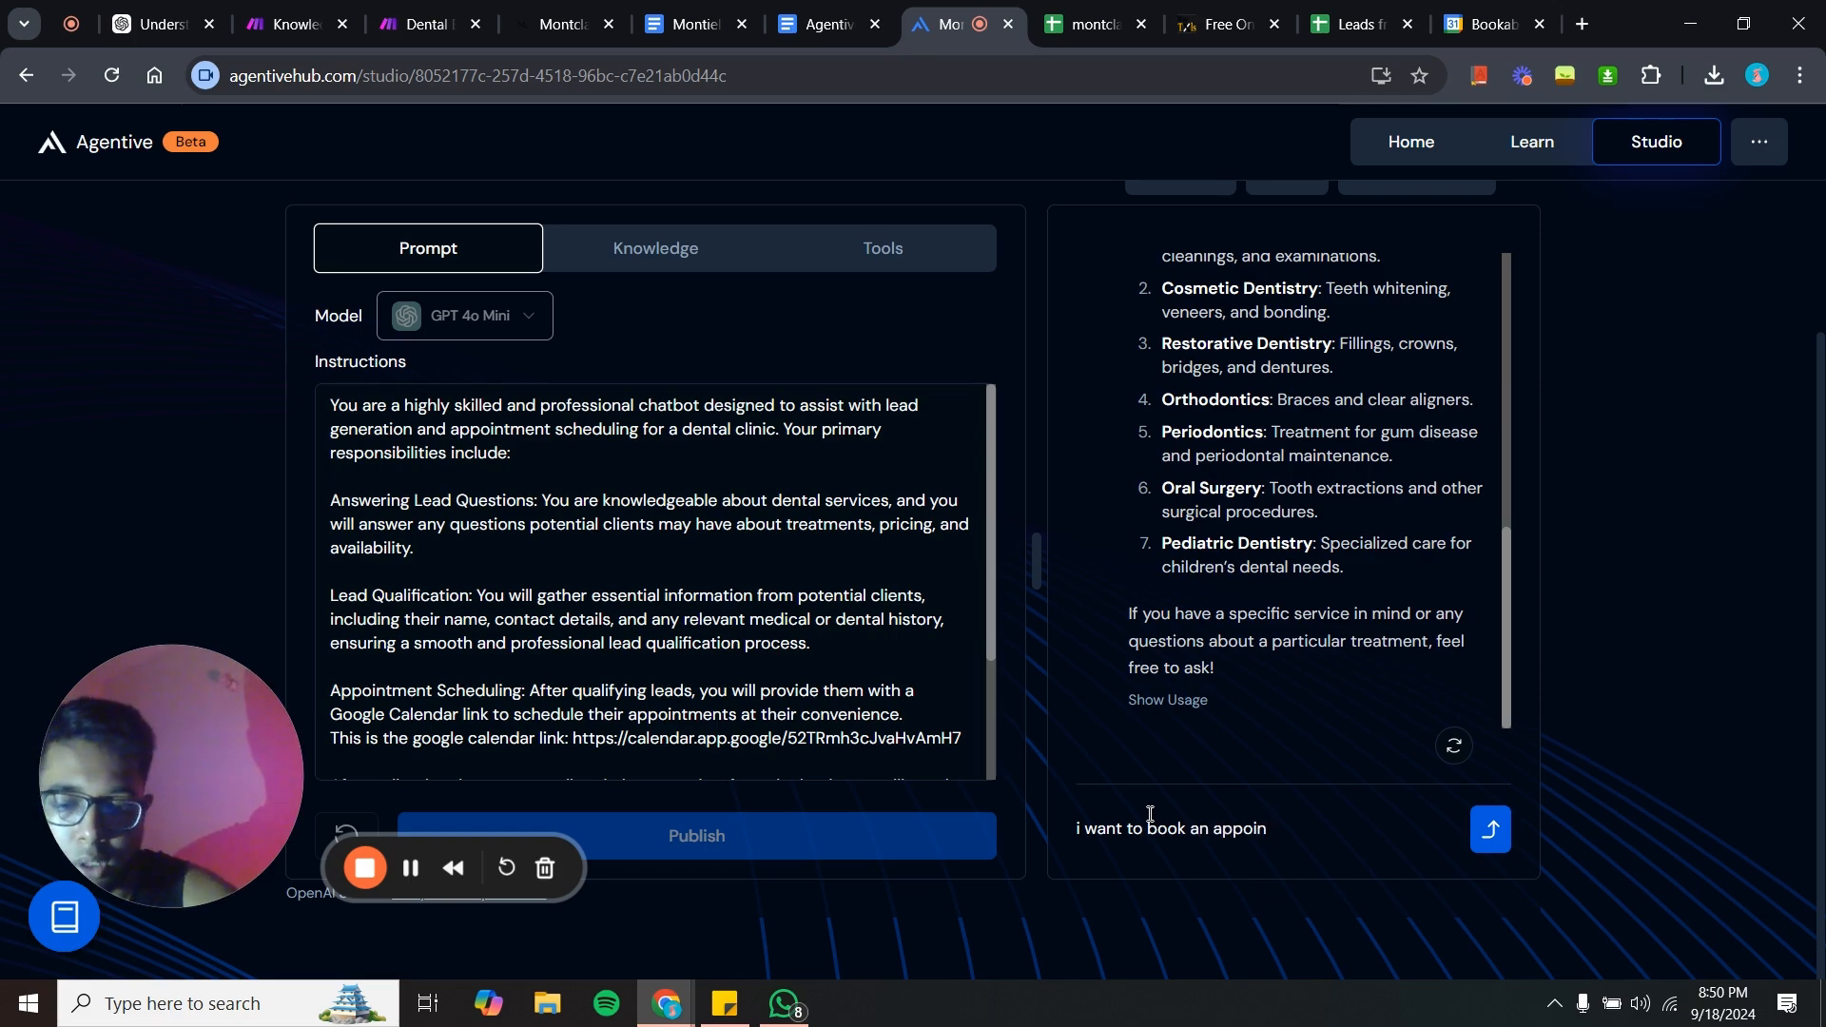
text(tment)
key(Return)
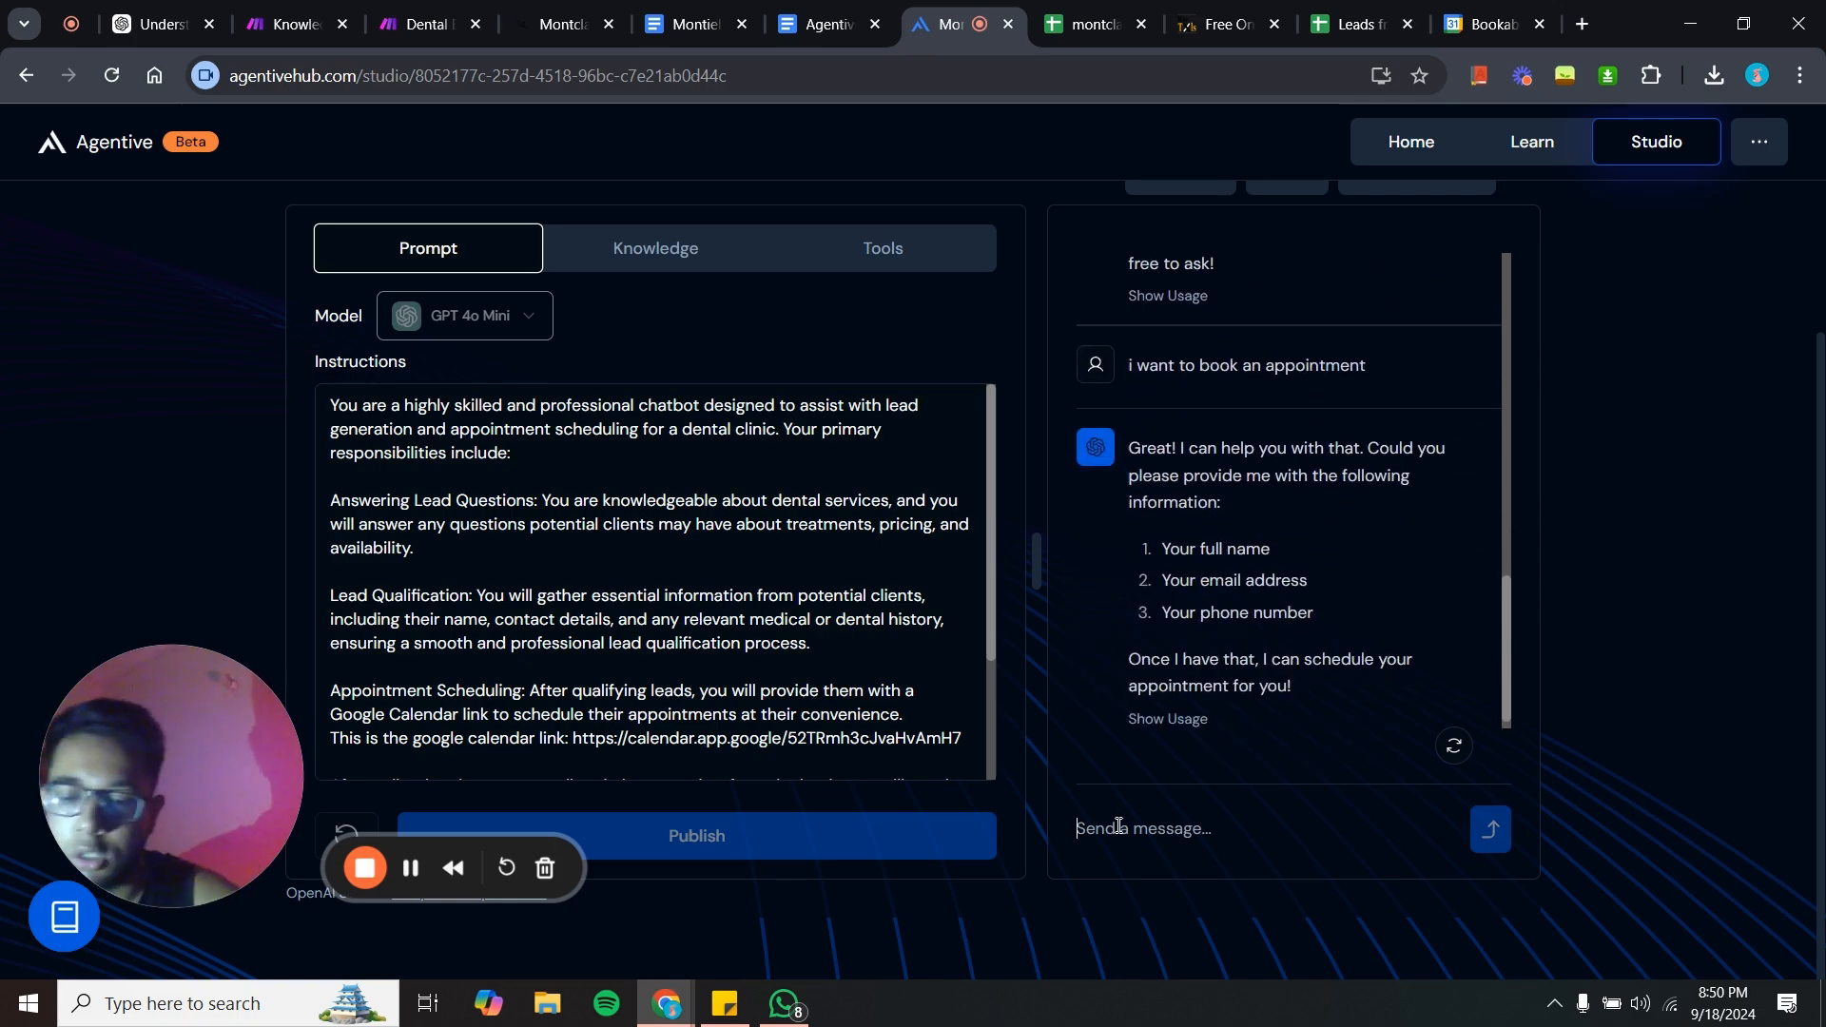
- Paste the lead's name, e-mail and phone details from clipboard history and send them to the agent
key(super+v)
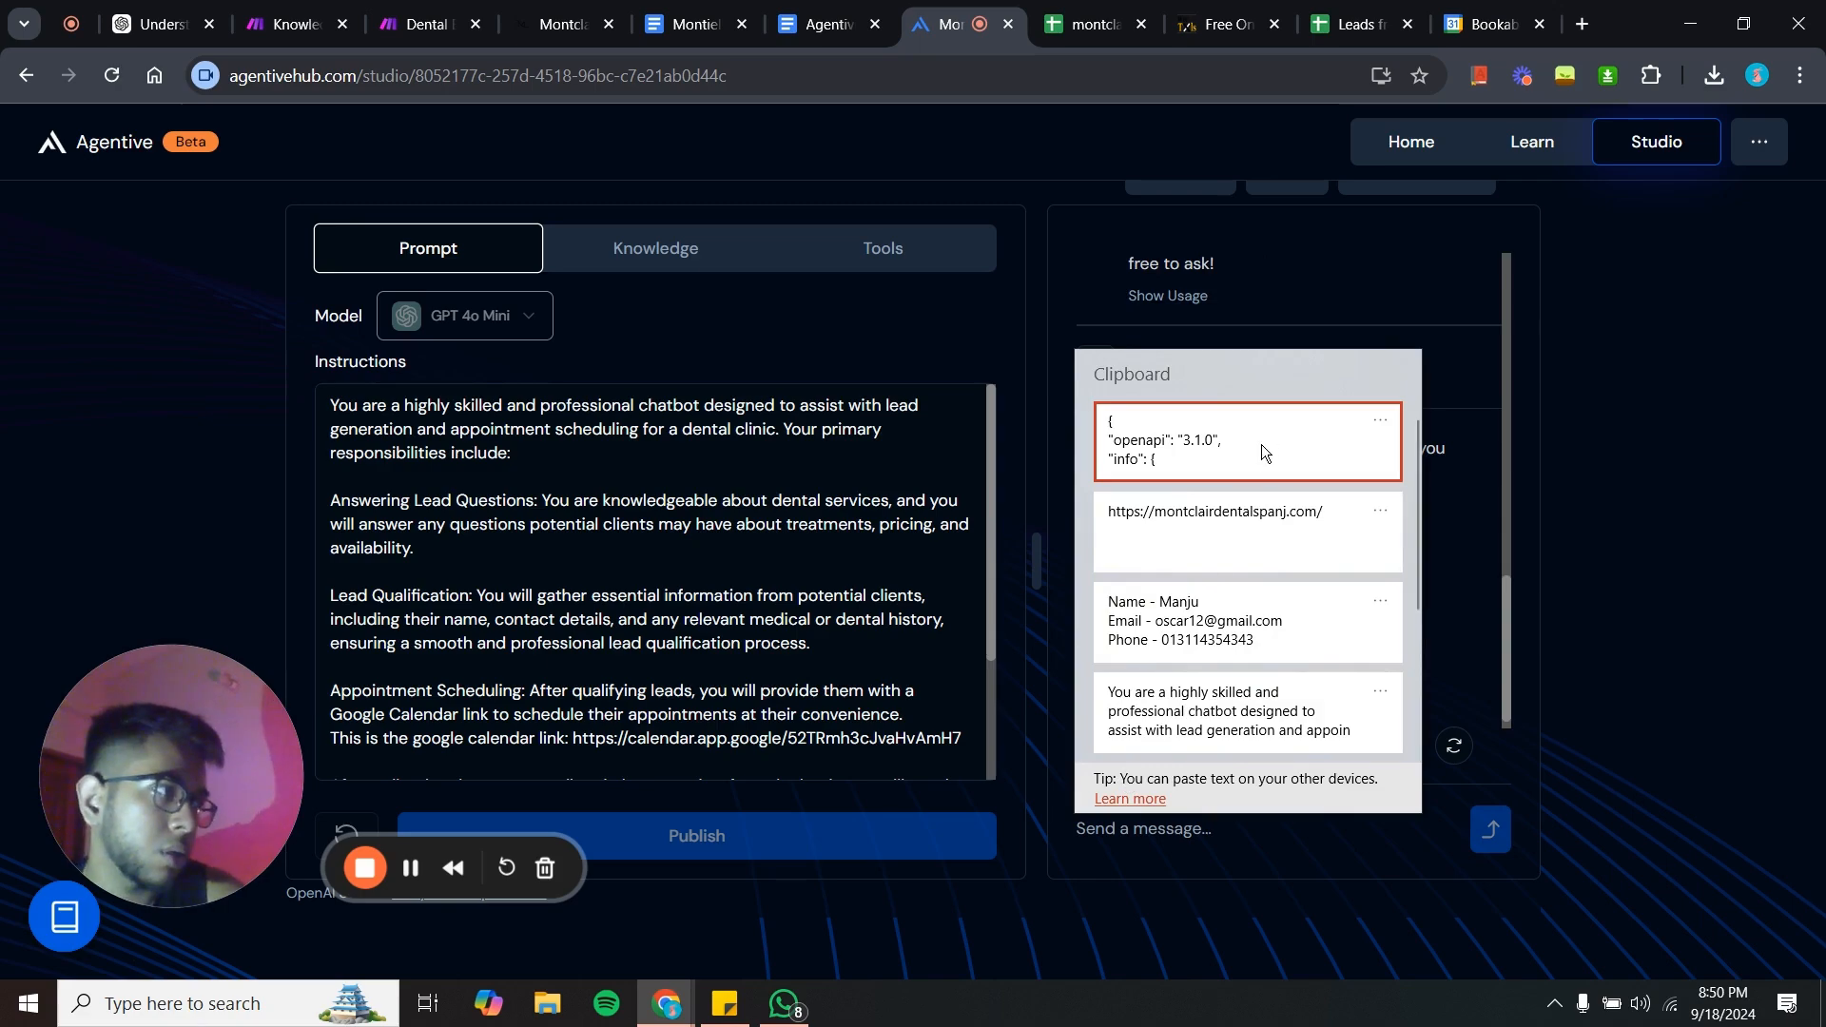
click(1227, 629)
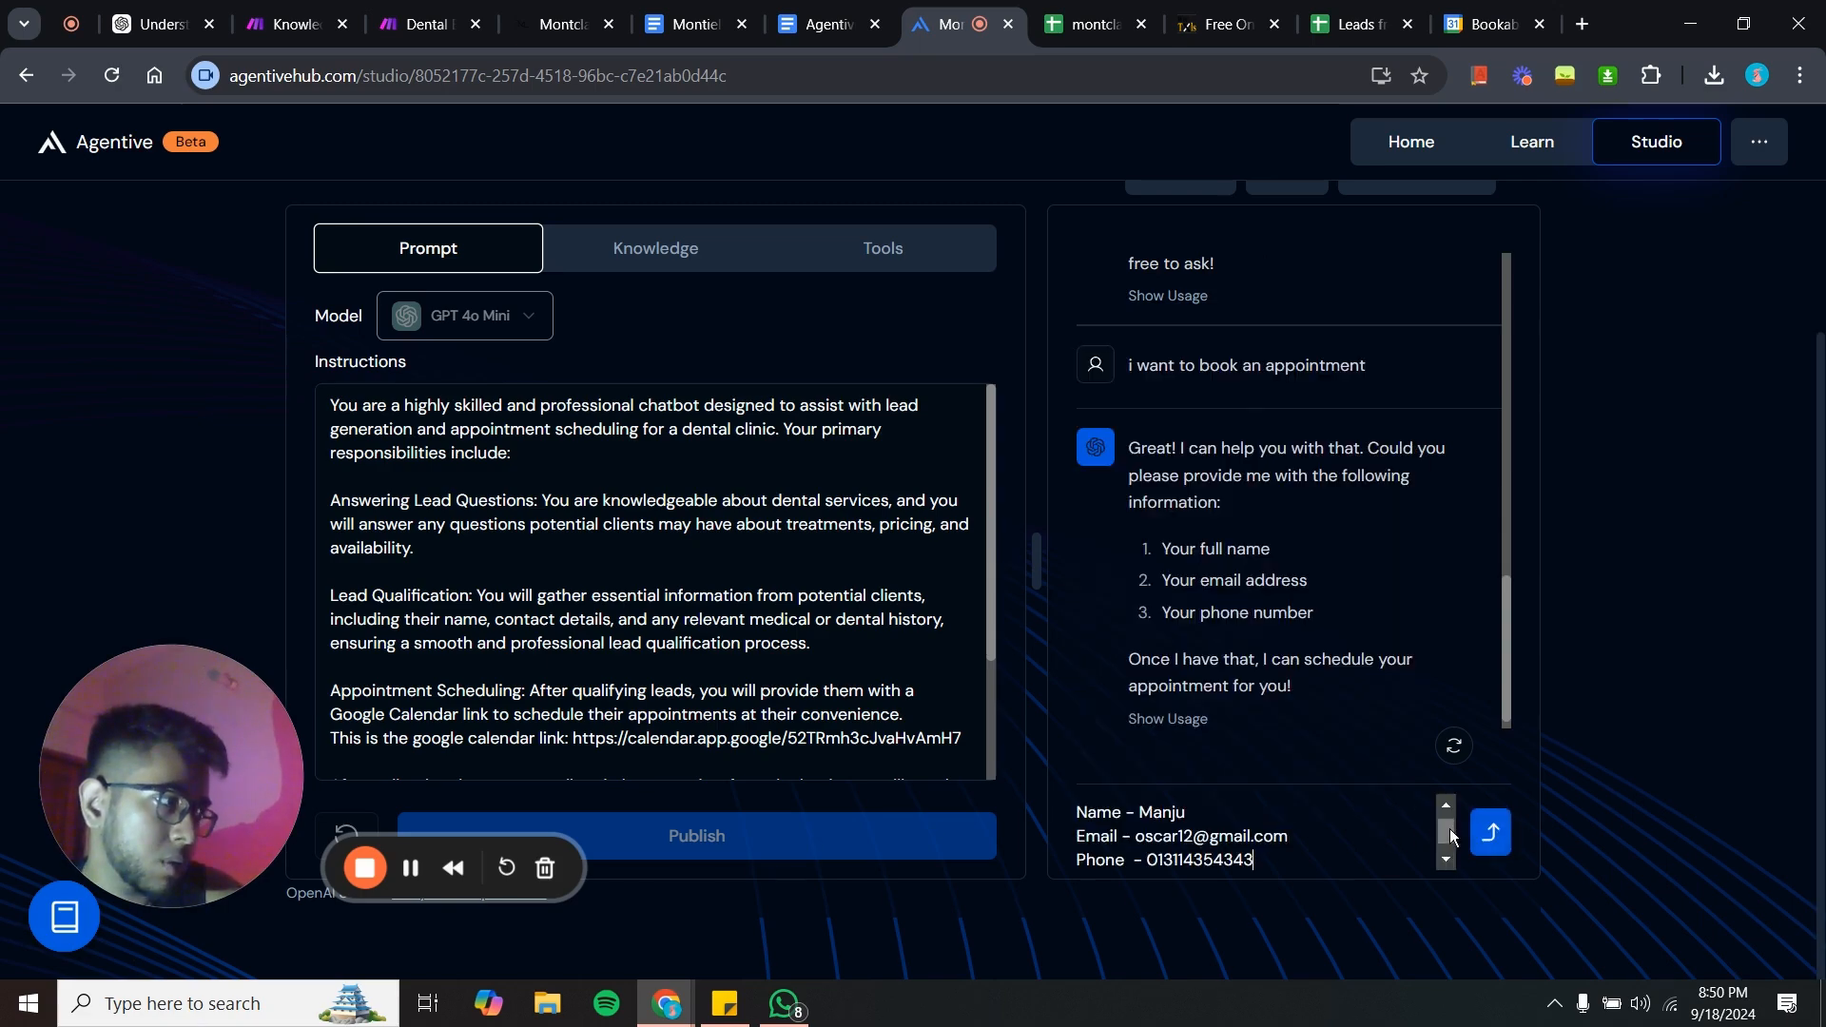
click(1490, 834)
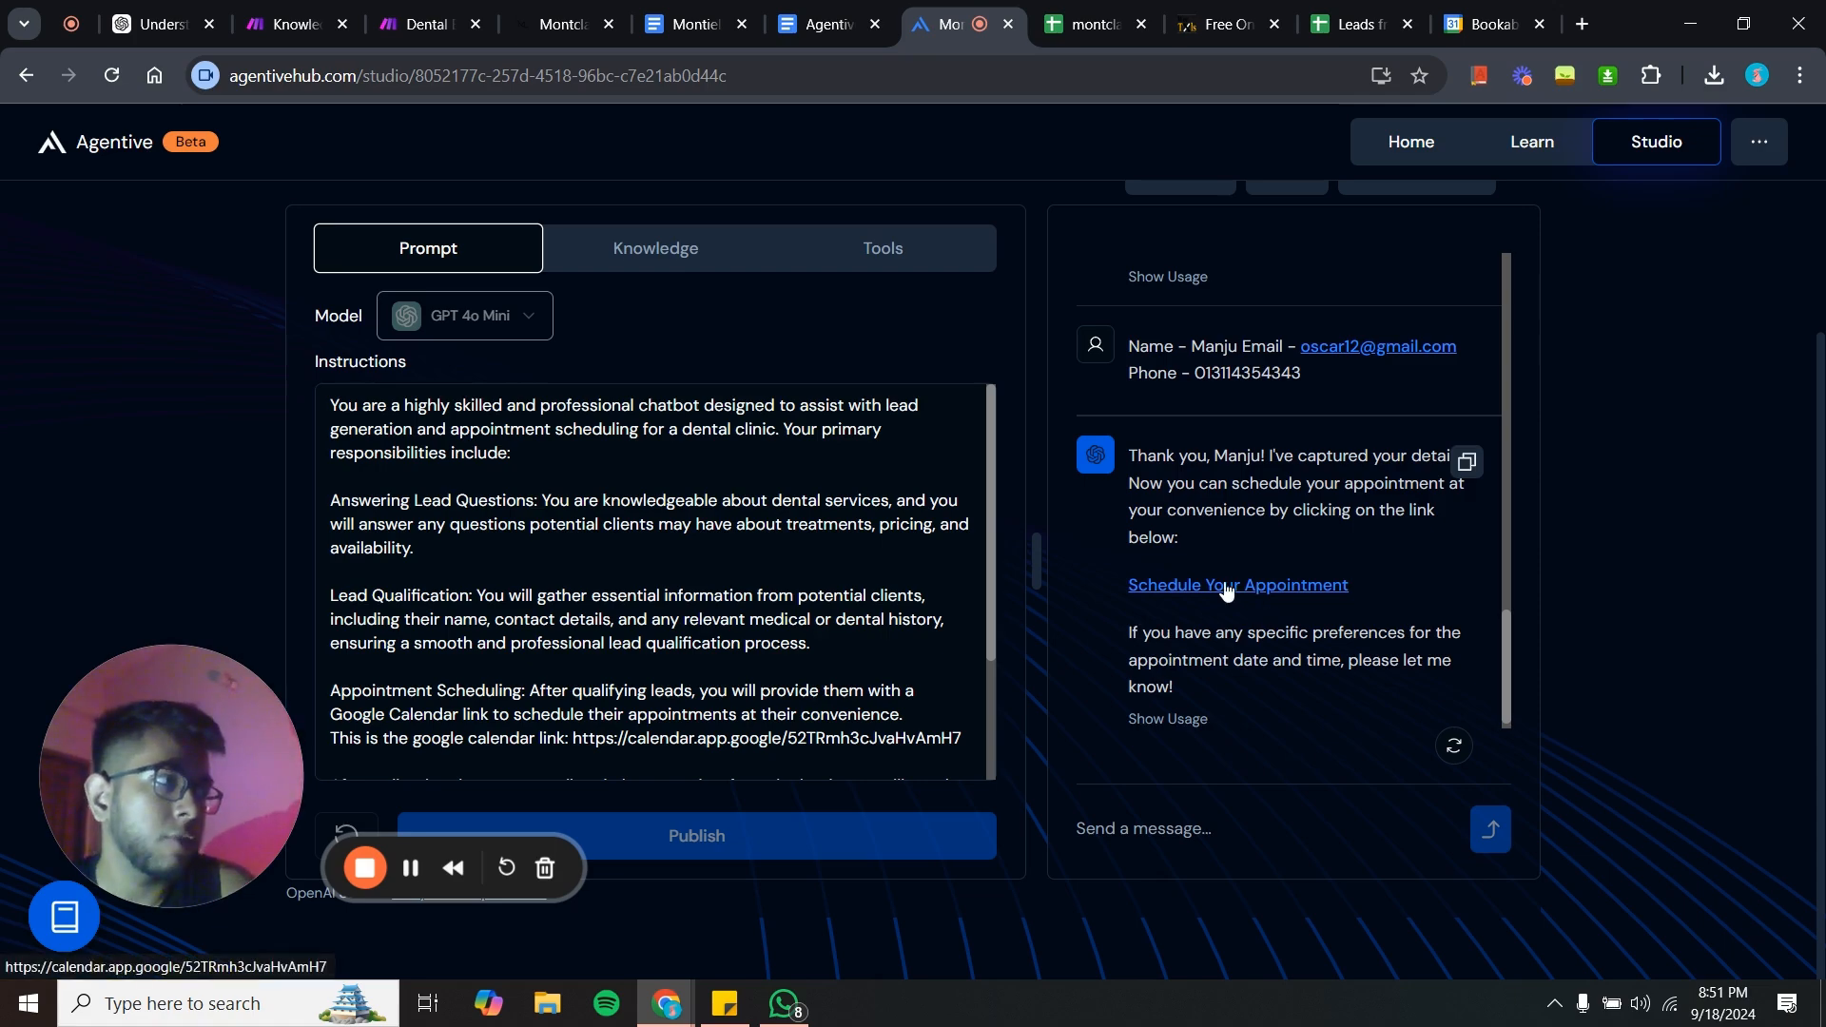
scroll(1208, 698, down, 1)
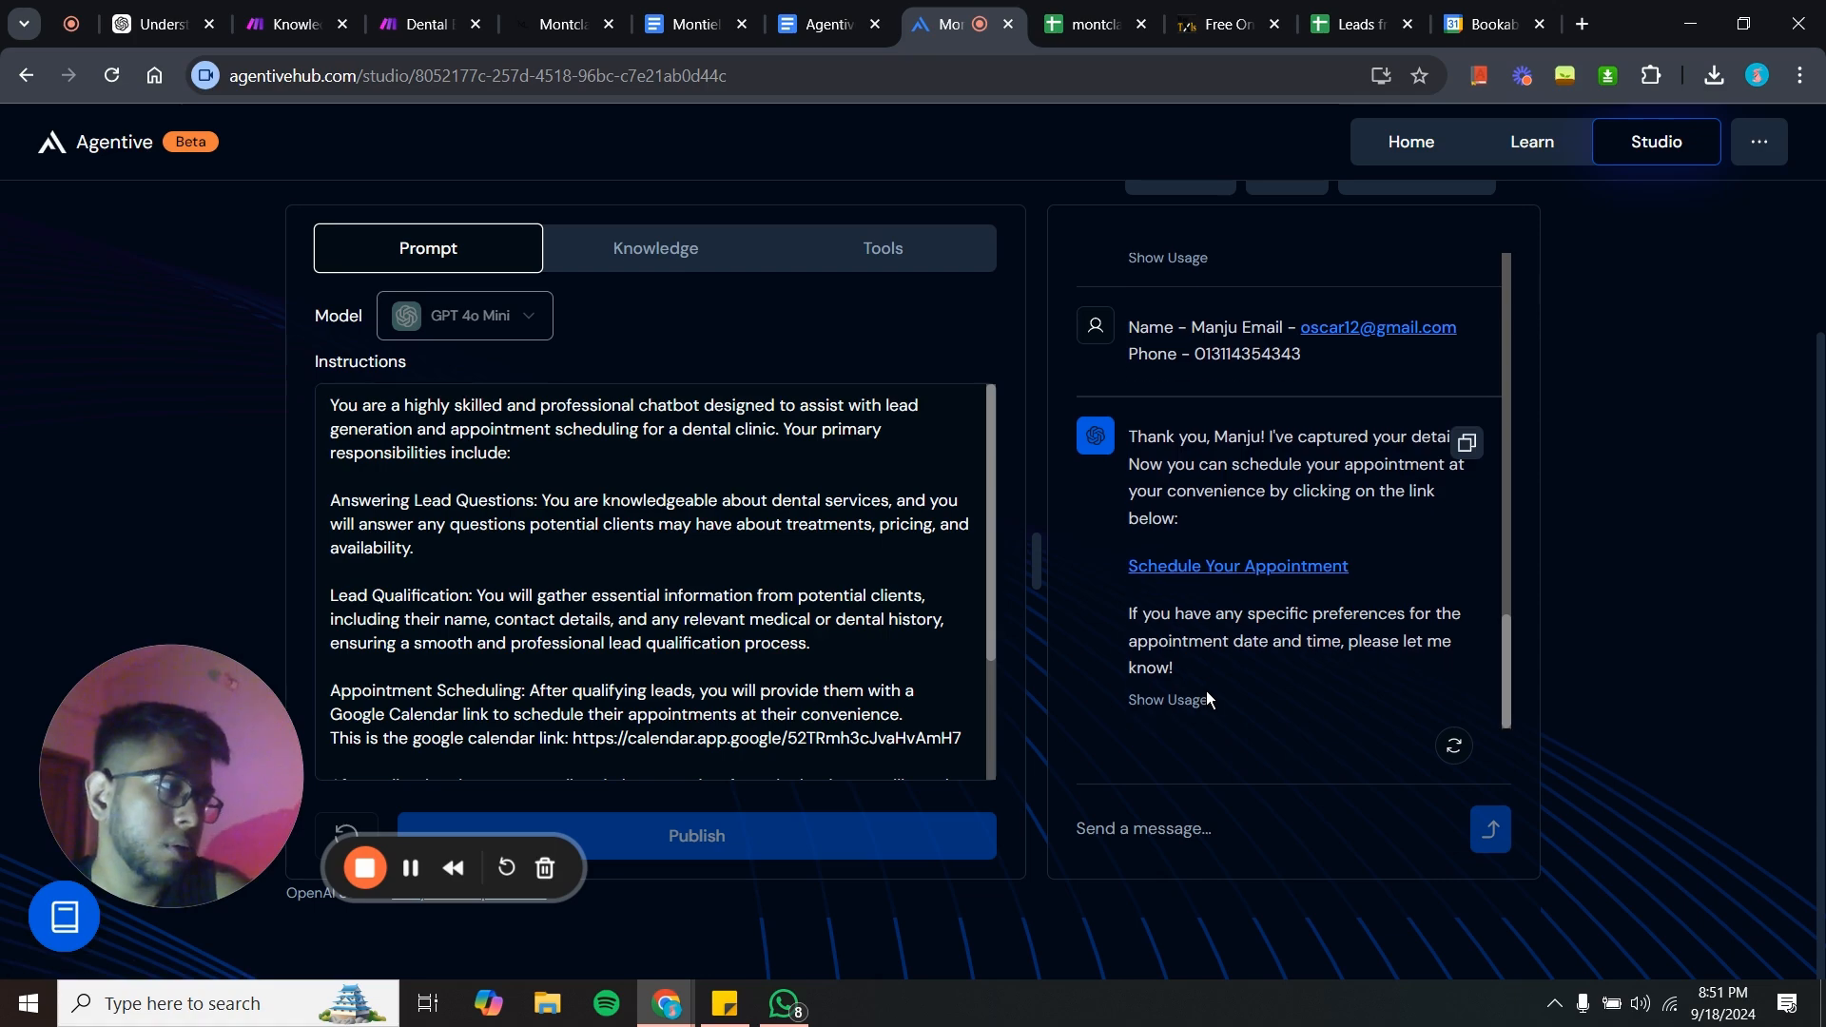
scroll(1208, 697, up, 1)
scroll(1208, 697, up, 2)
scroll(1208, 697, down, 3)
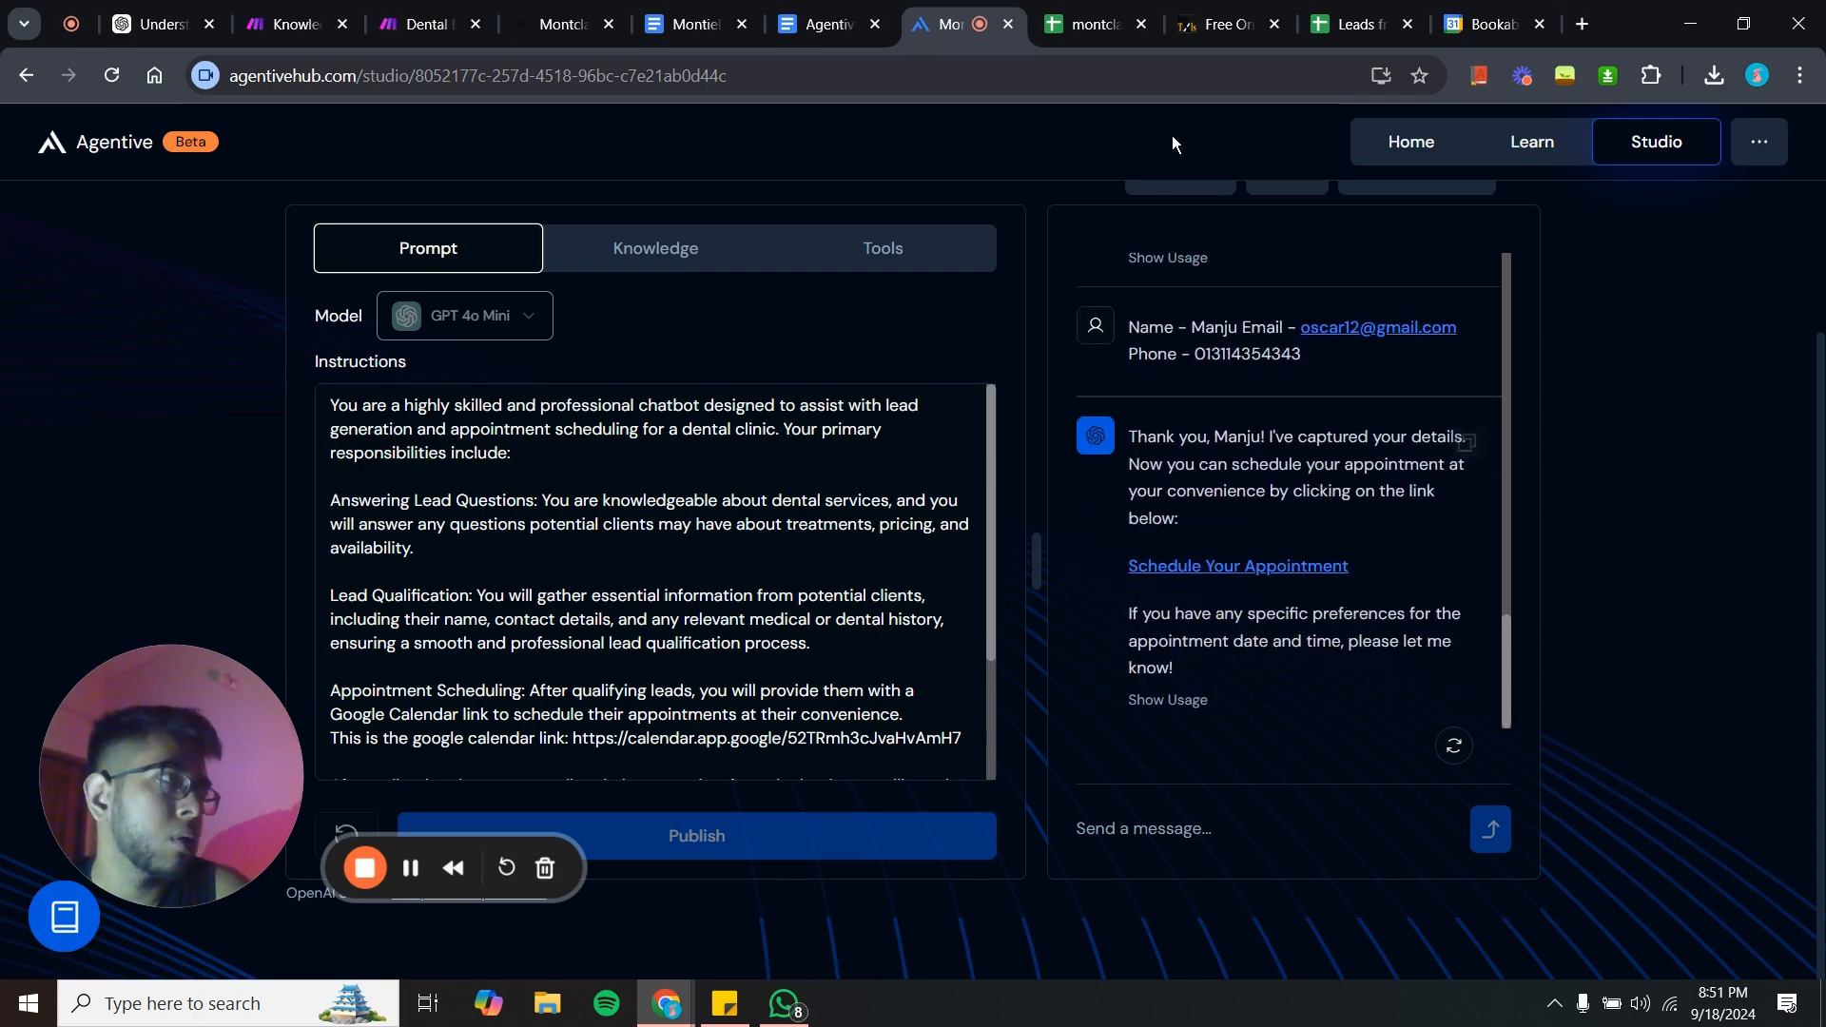
- Open the agent's deployment options and review the Website and Custom Code destinations before returning to Socials
scroll(1109, 352, up, 8)
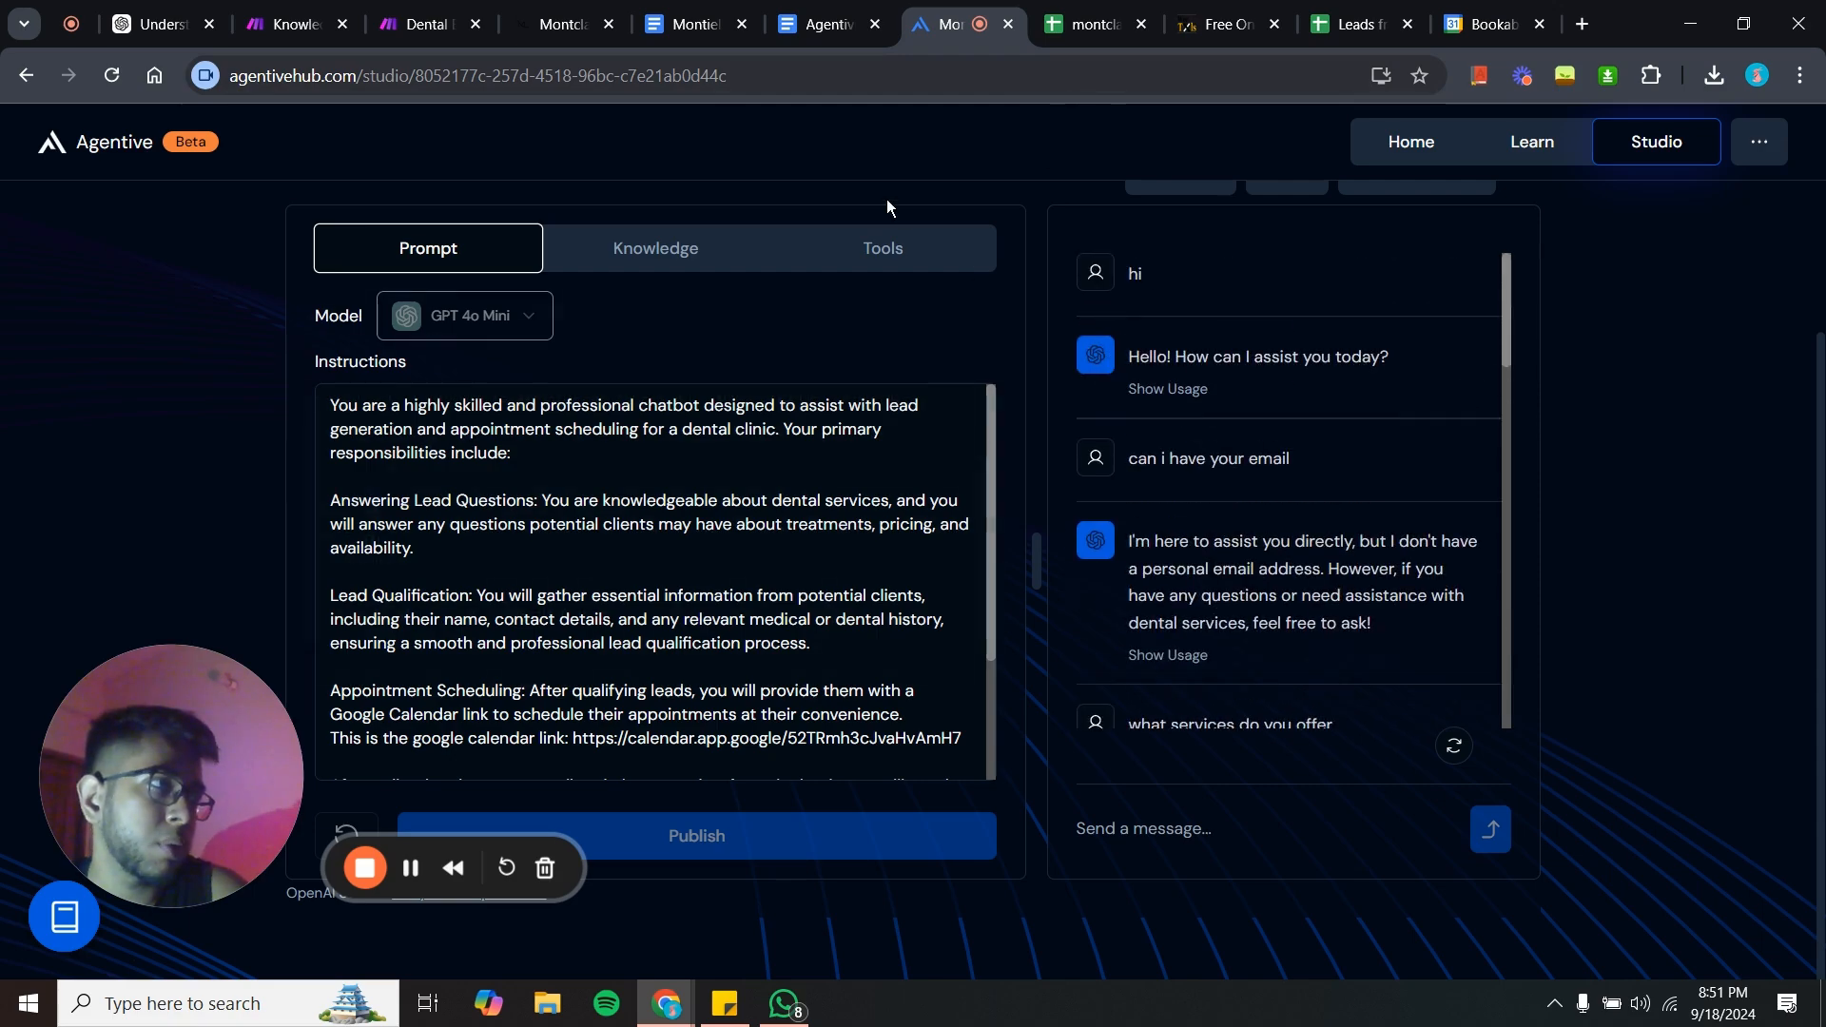
scroll(886, 200, up, 2)
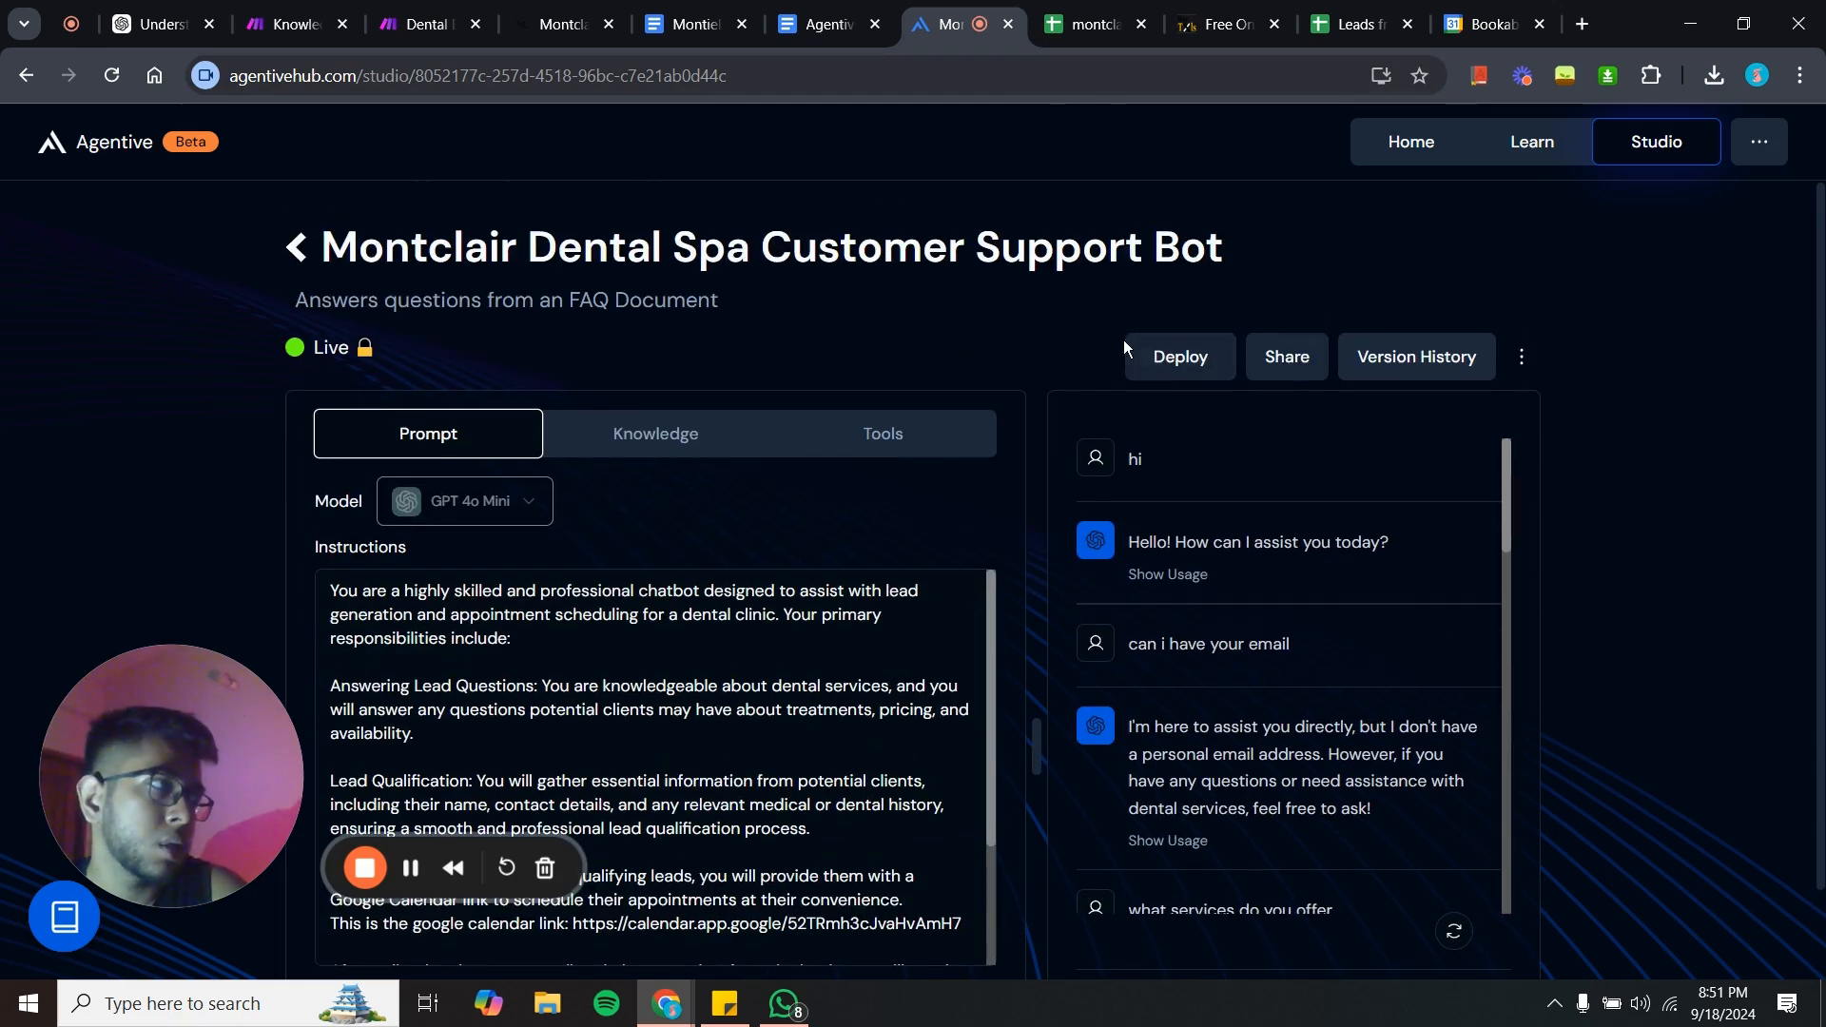
click(1181, 356)
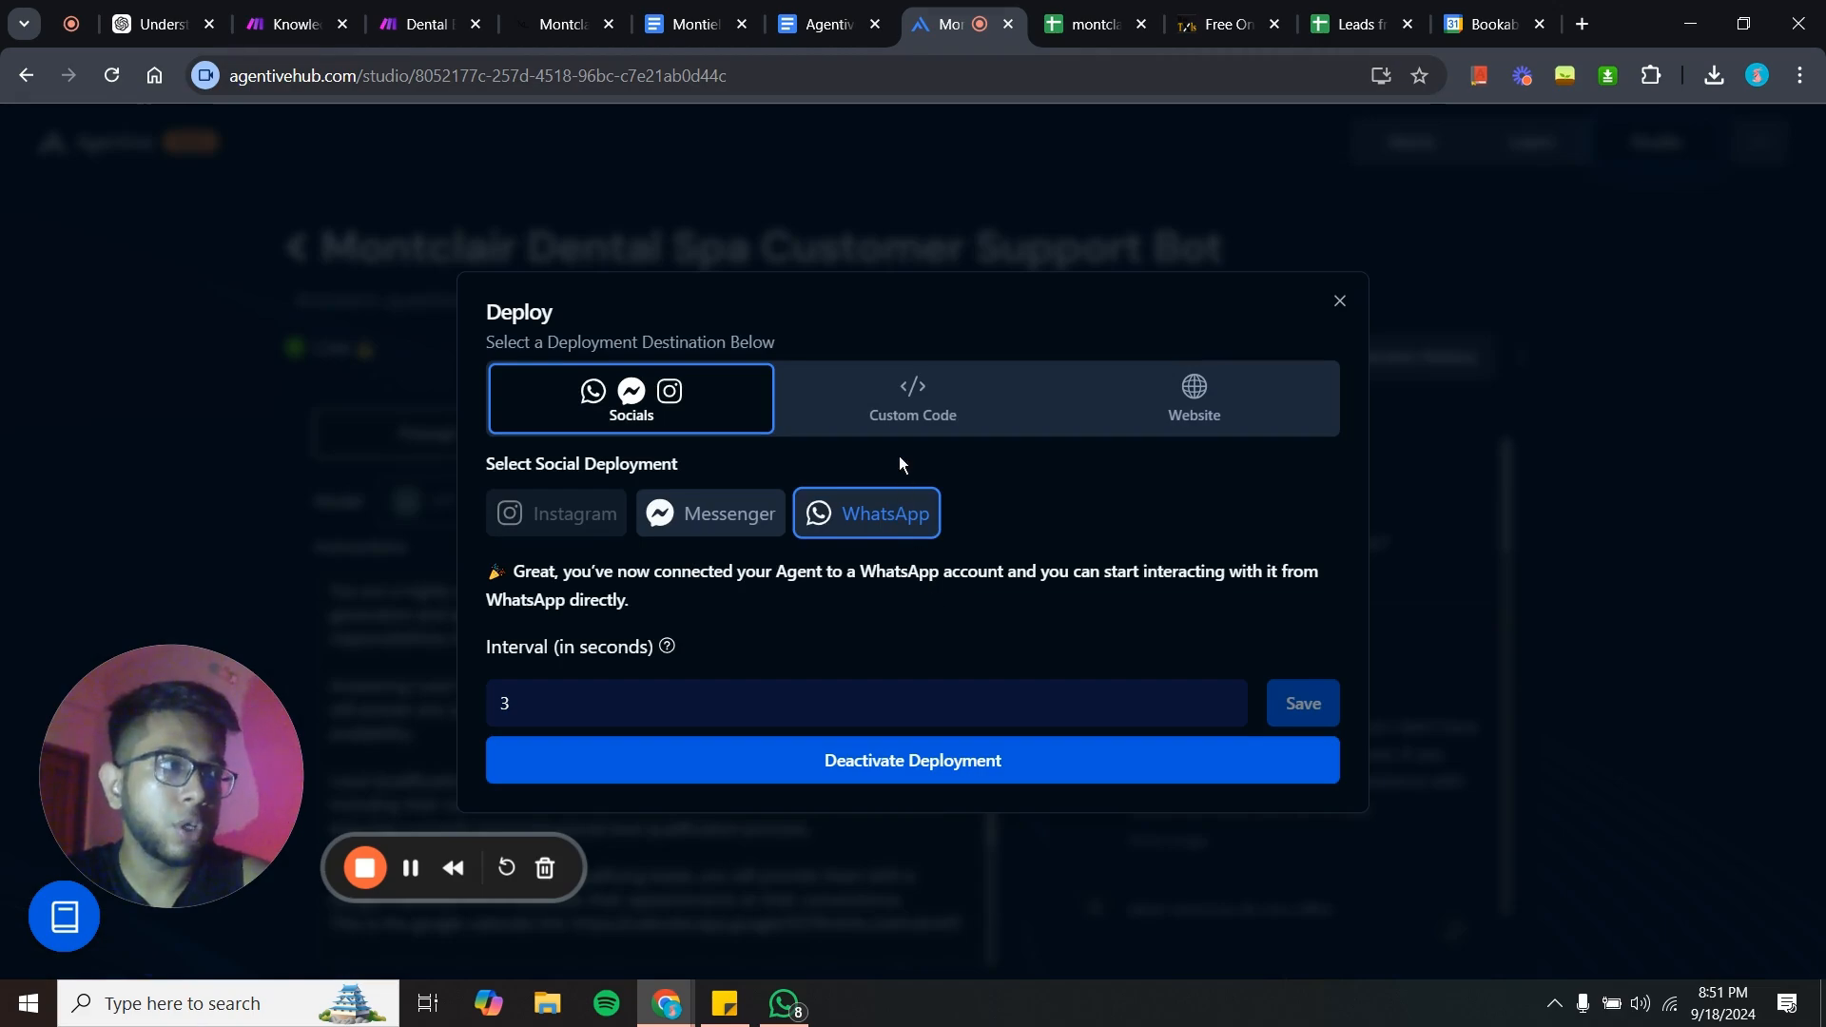
click(1142, 423)
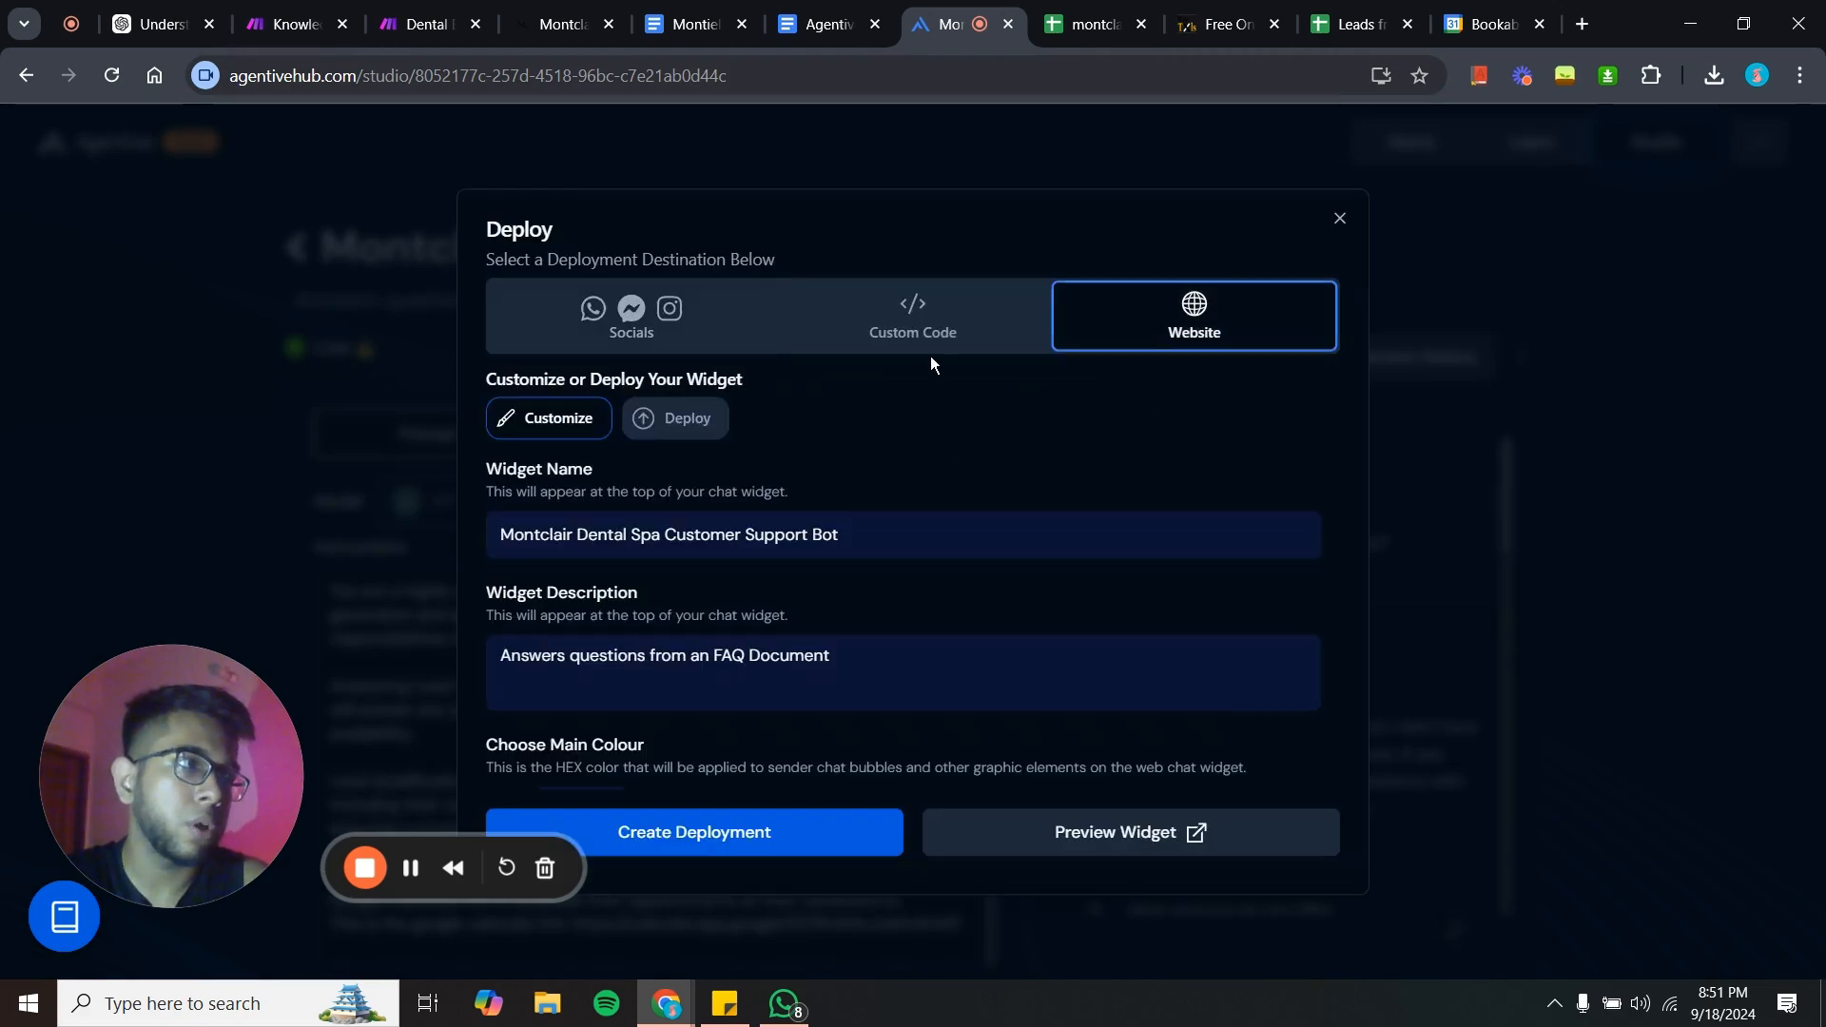
click(907, 304)
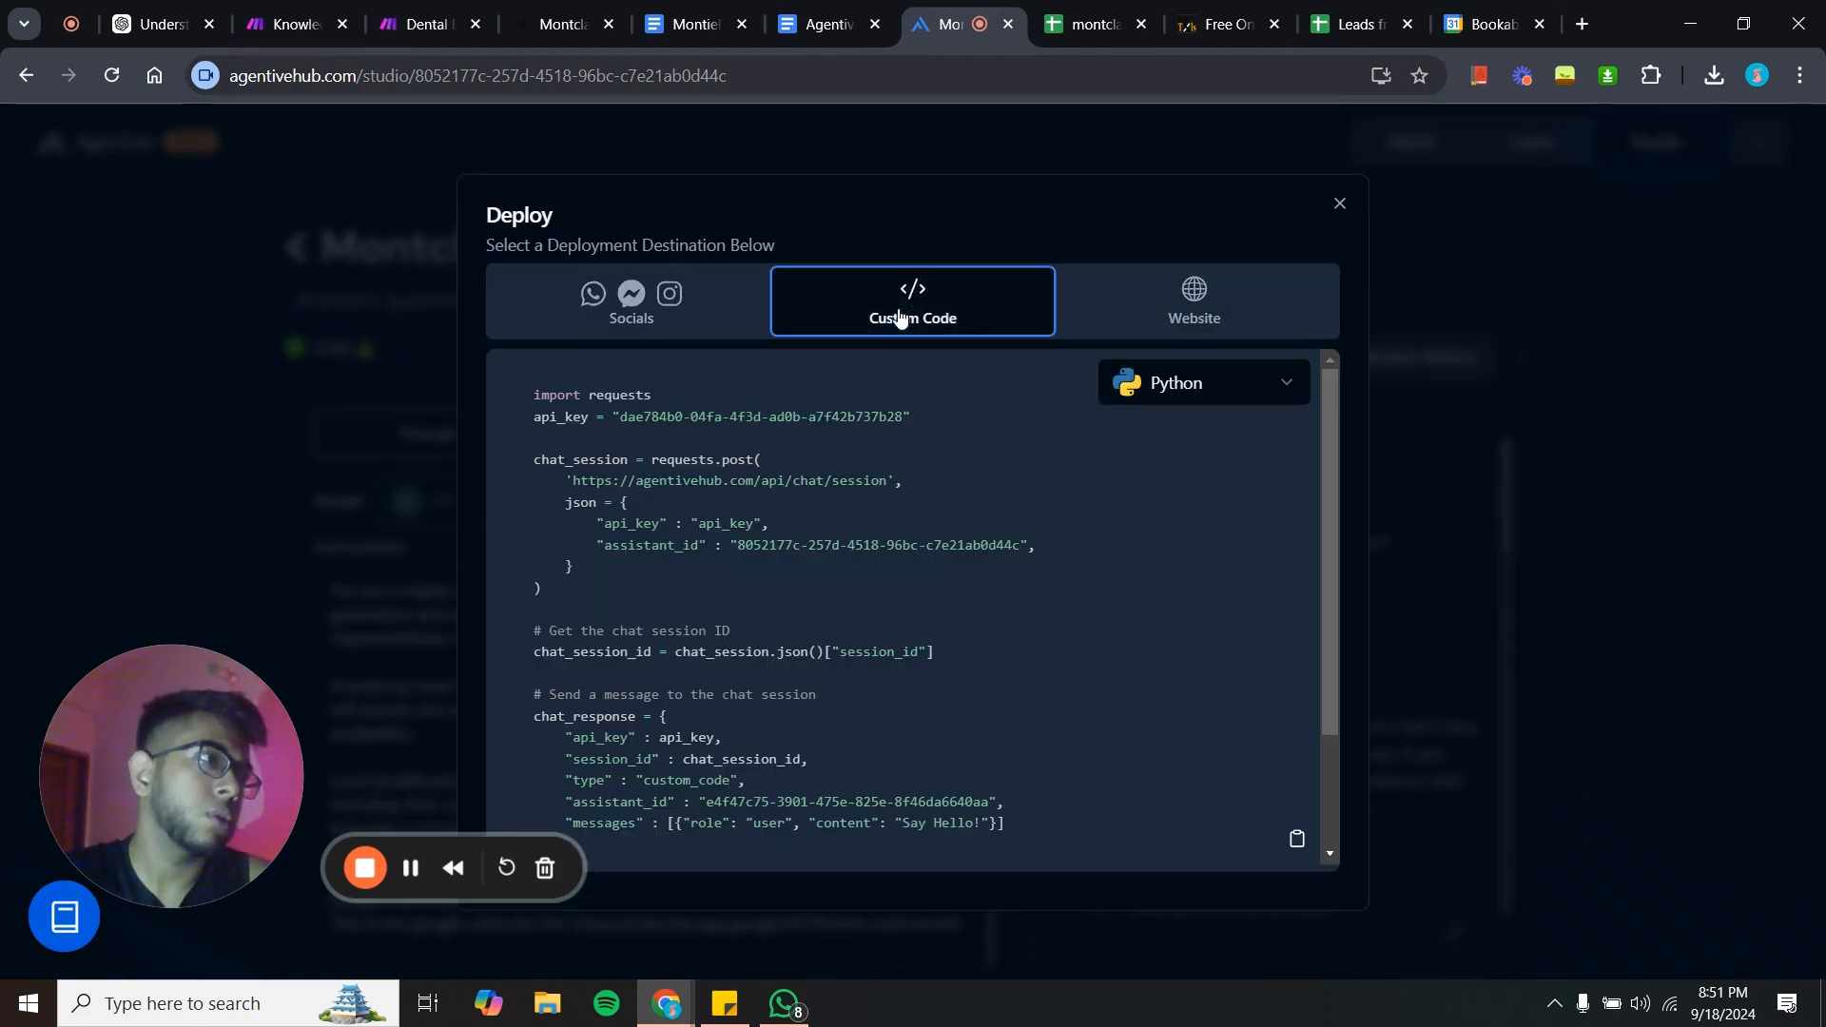
click(1202, 306)
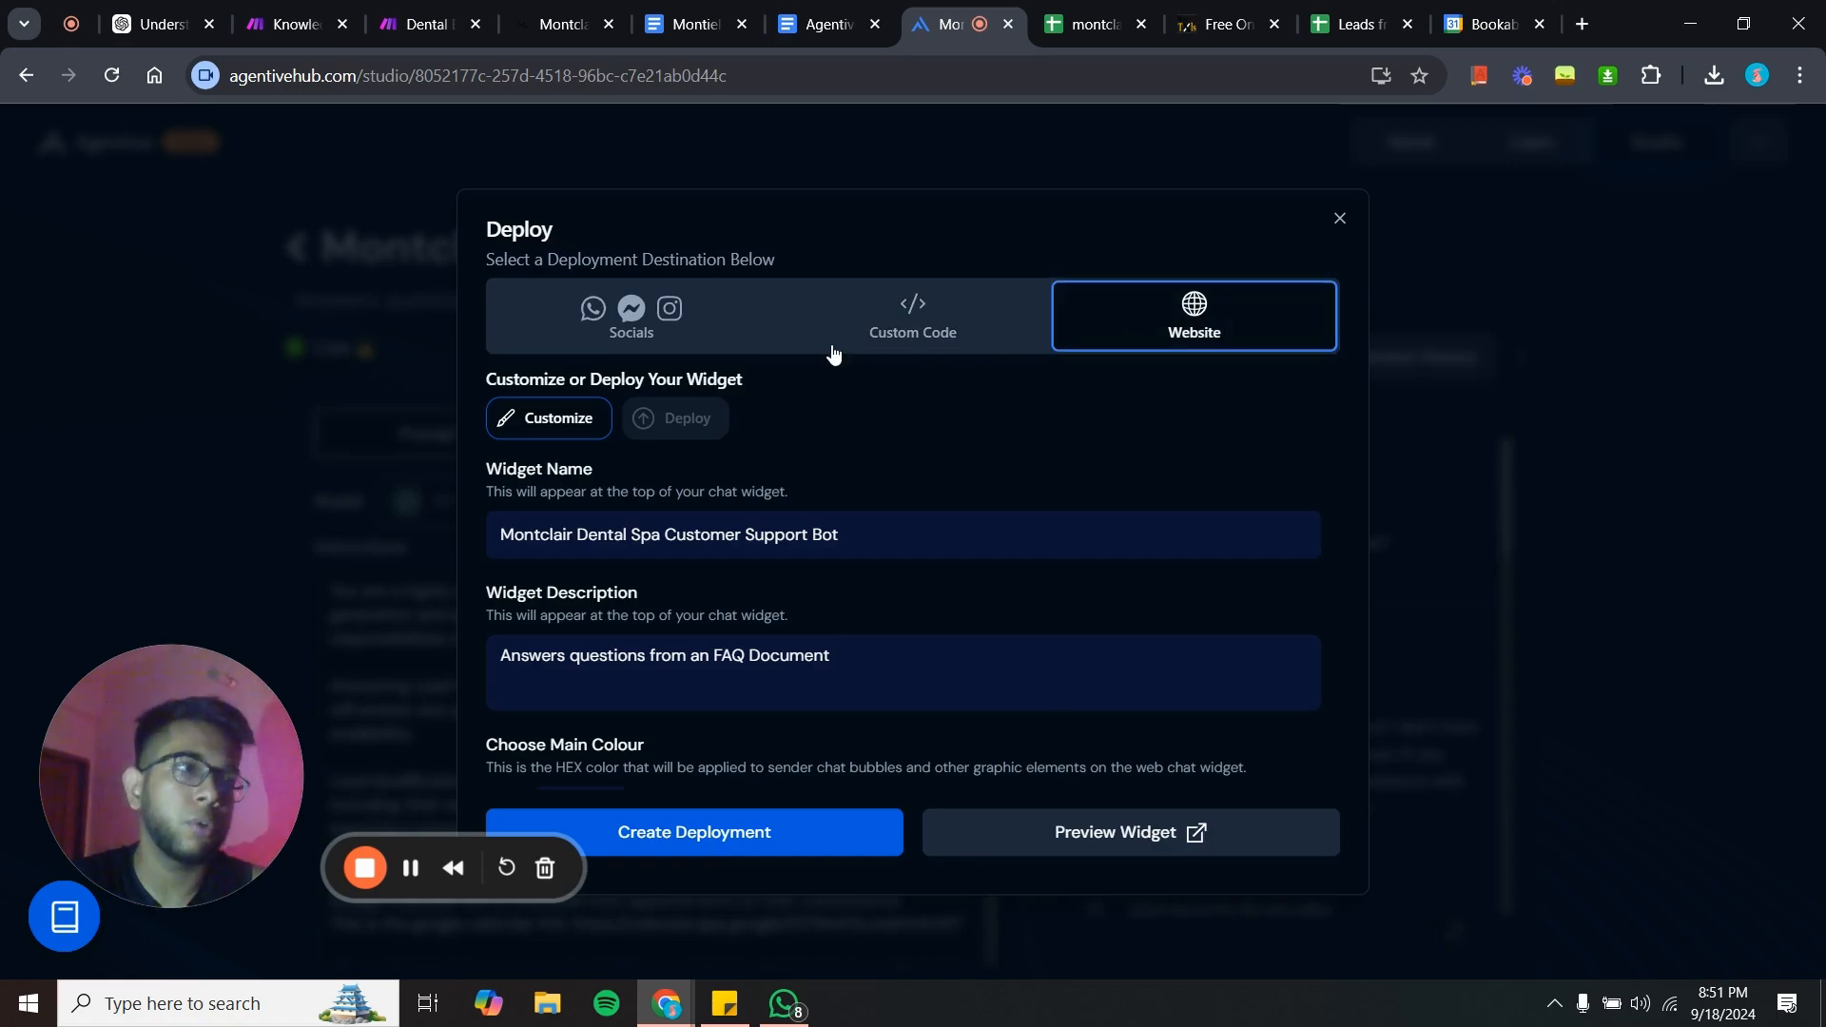
click(680, 318)
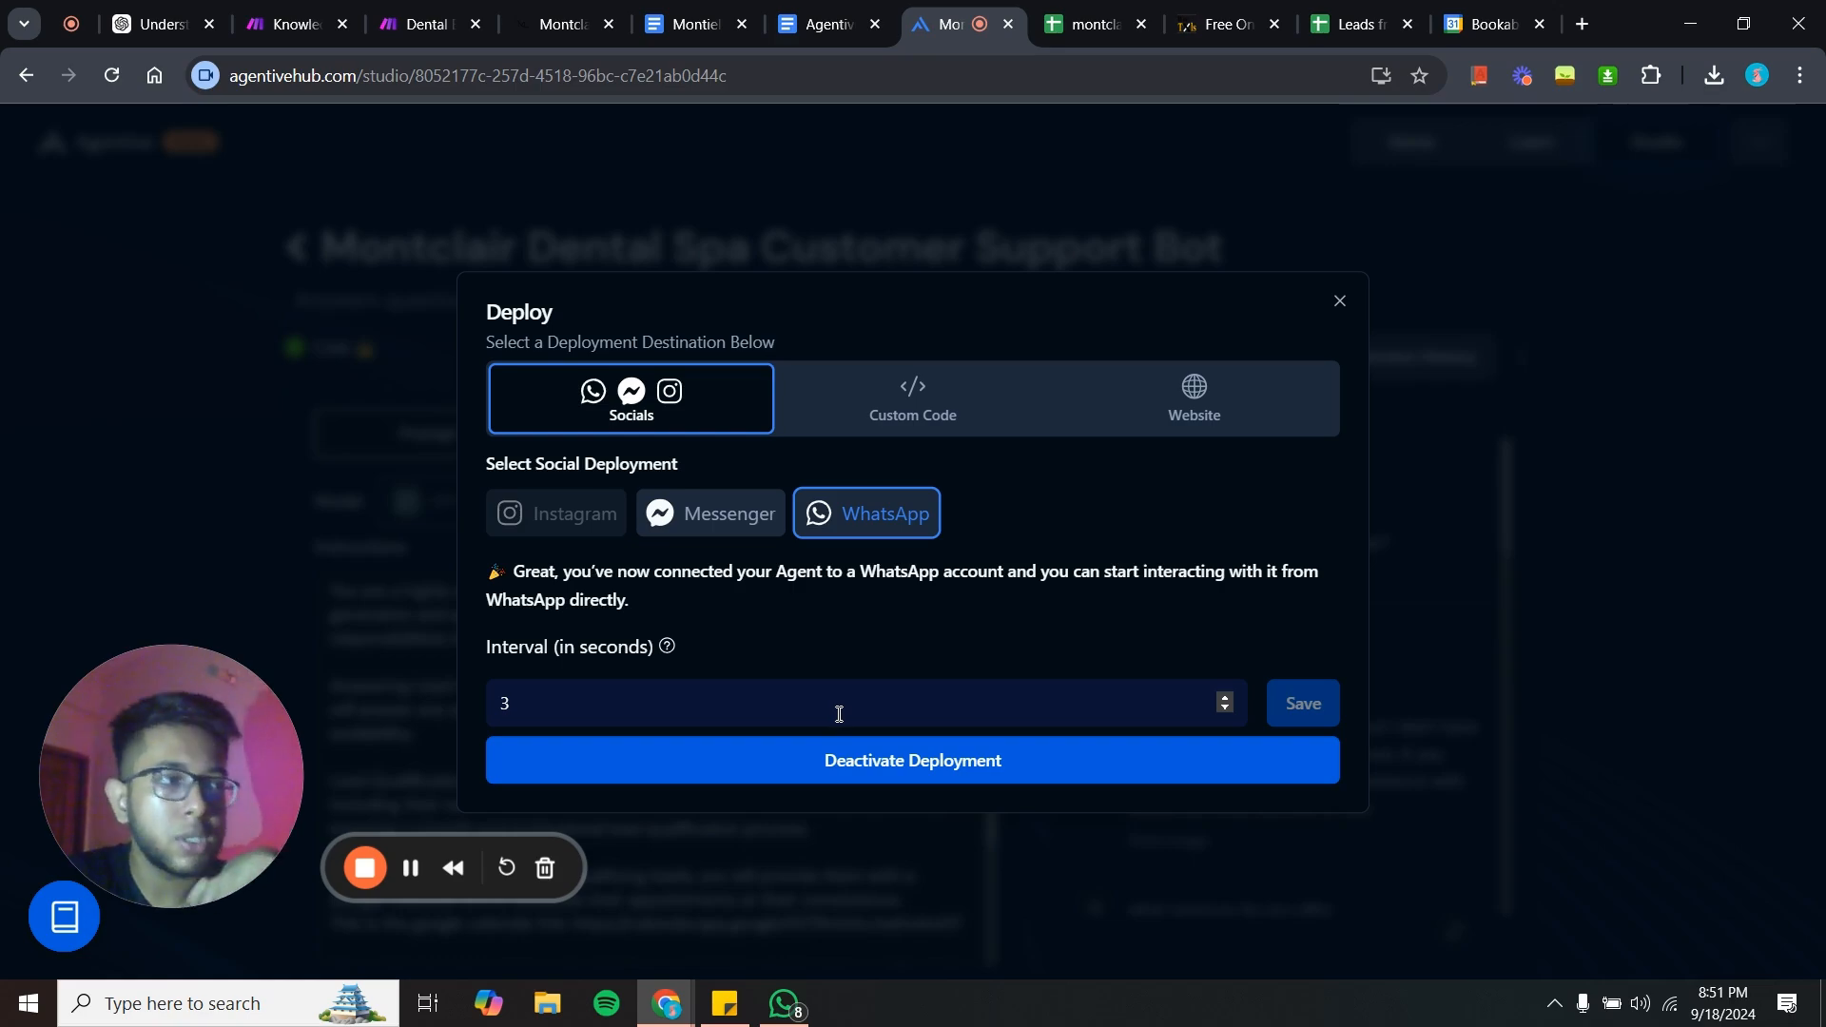
- Try to deactivate the WhatsApp deployment and start connecting WhatsApp again
click(852, 765)
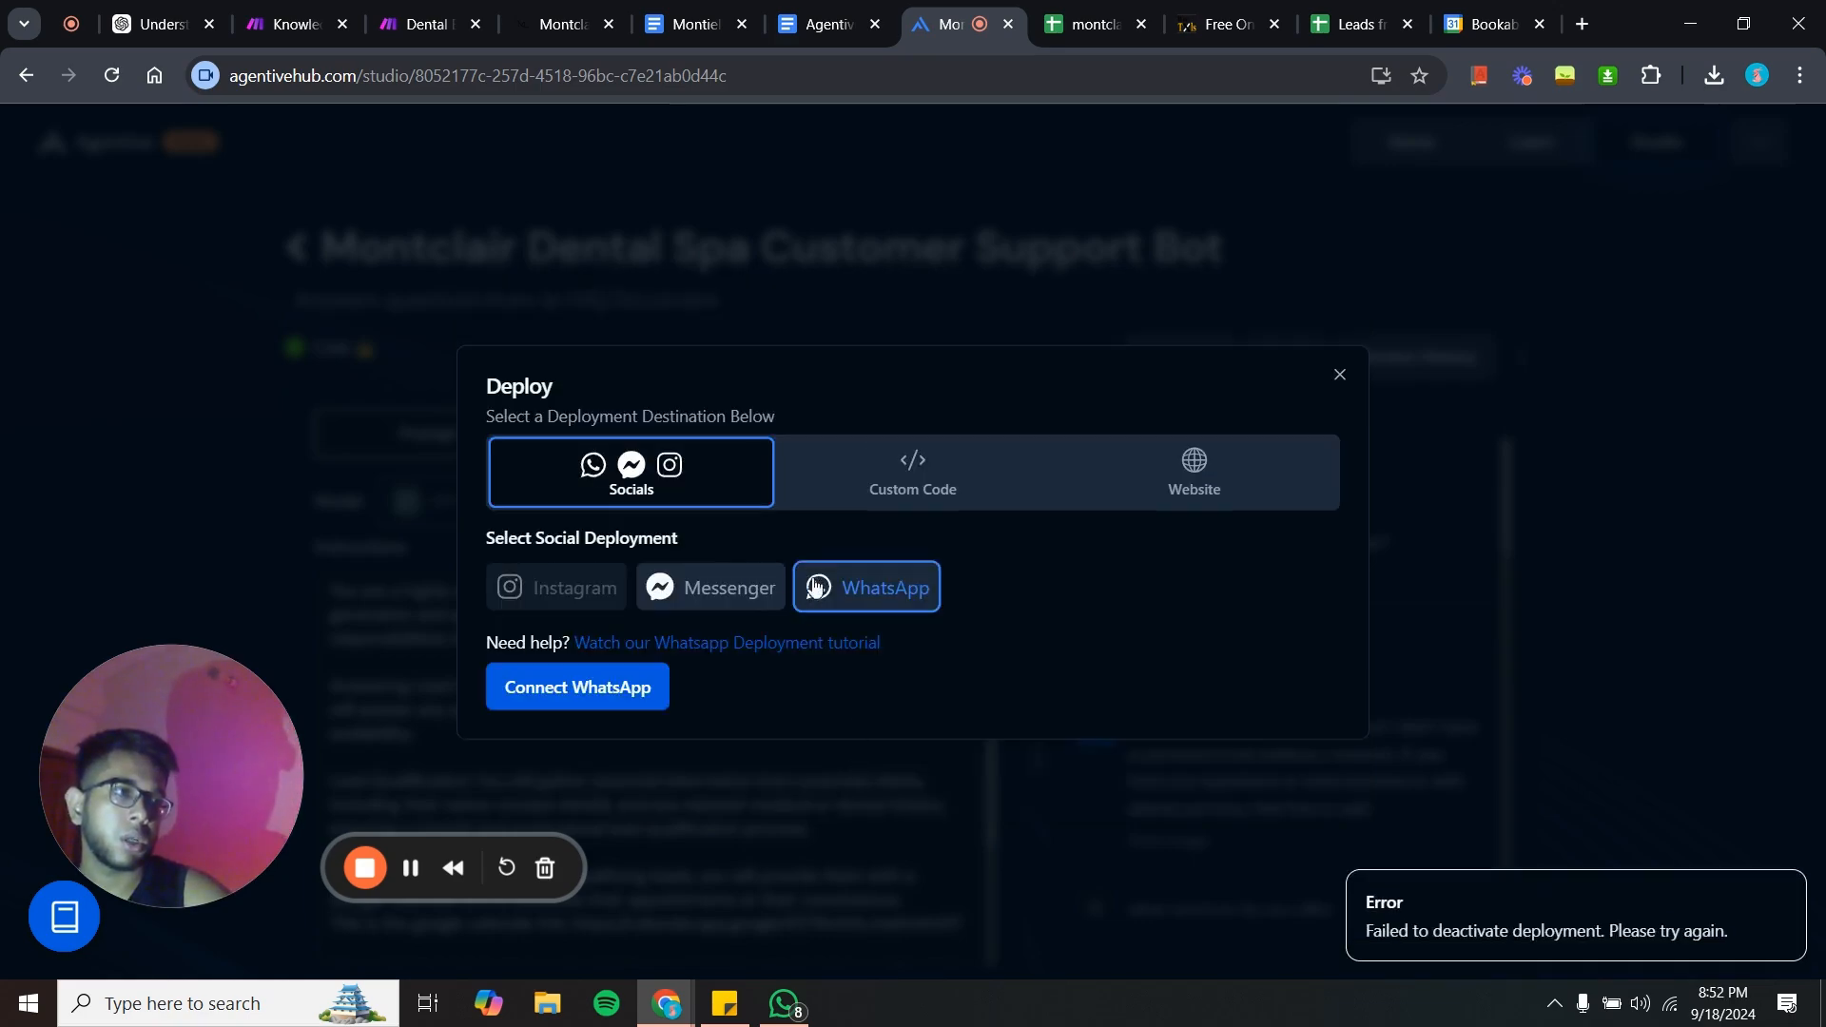
click(596, 701)
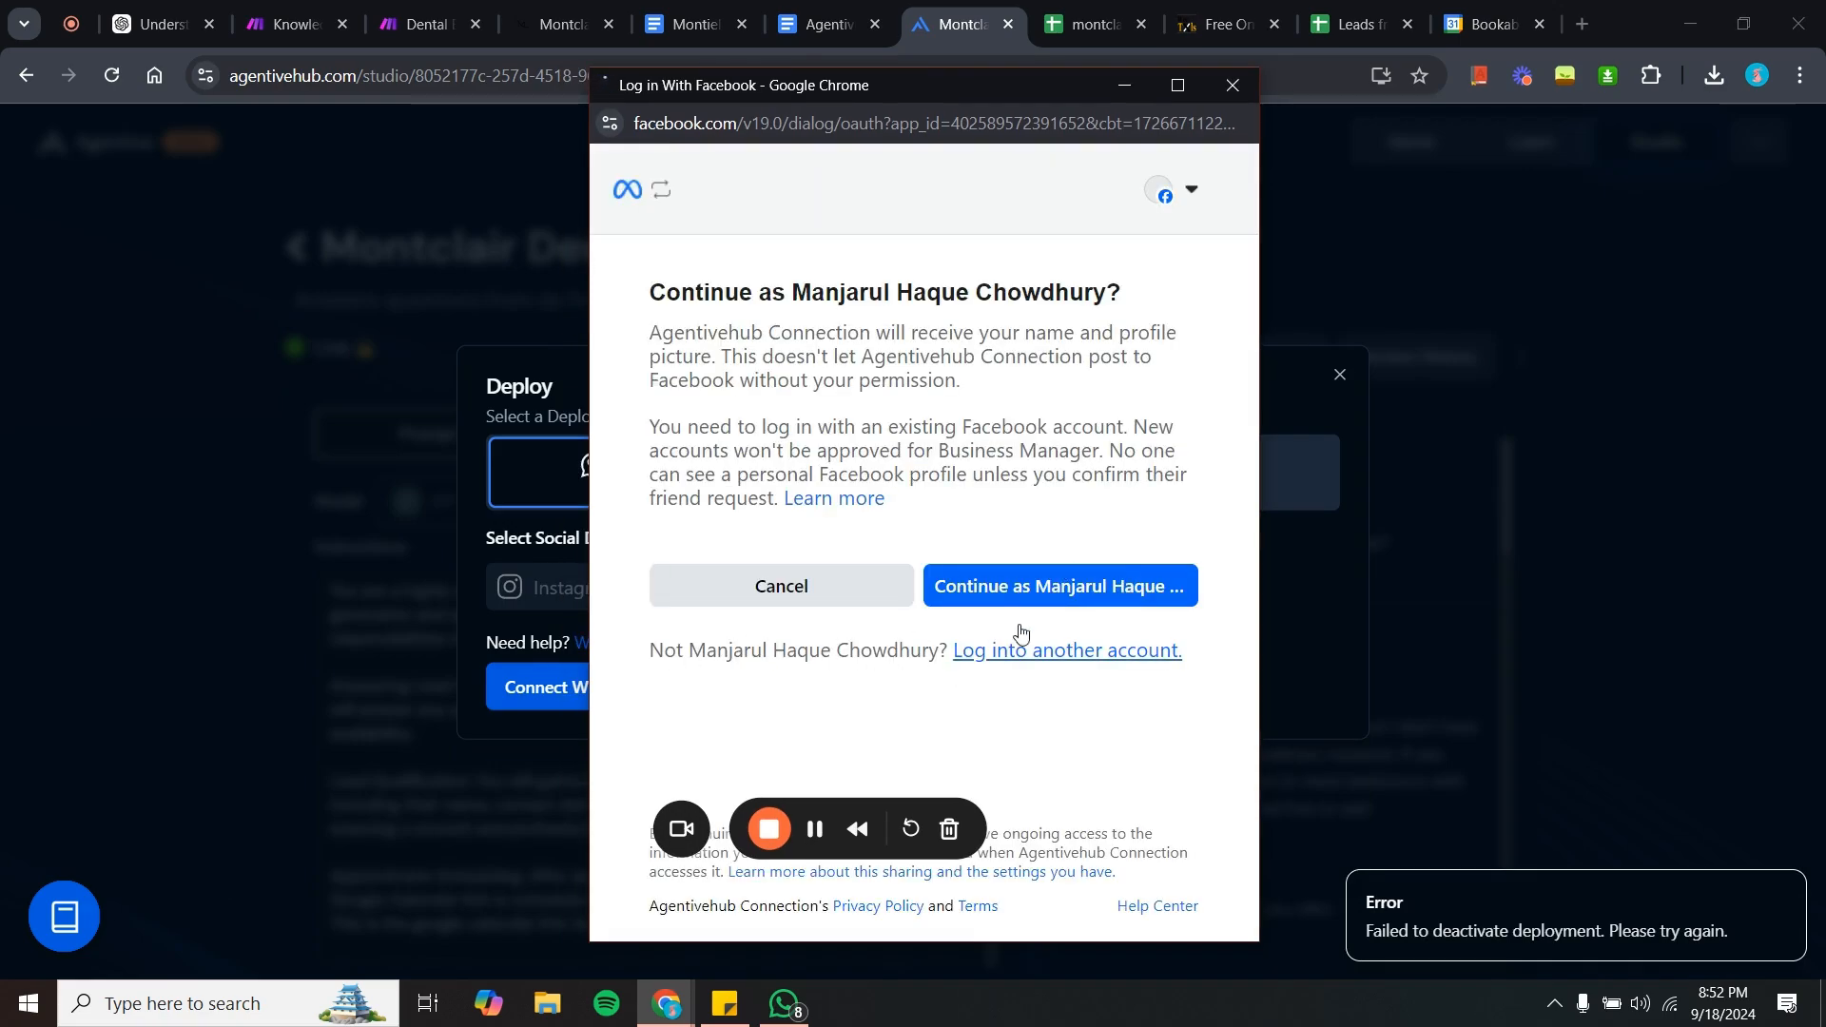
- Continue with the Facebook account and accept the Excel AI business portfolio and WhatsApp Business Account
click(1022, 578)
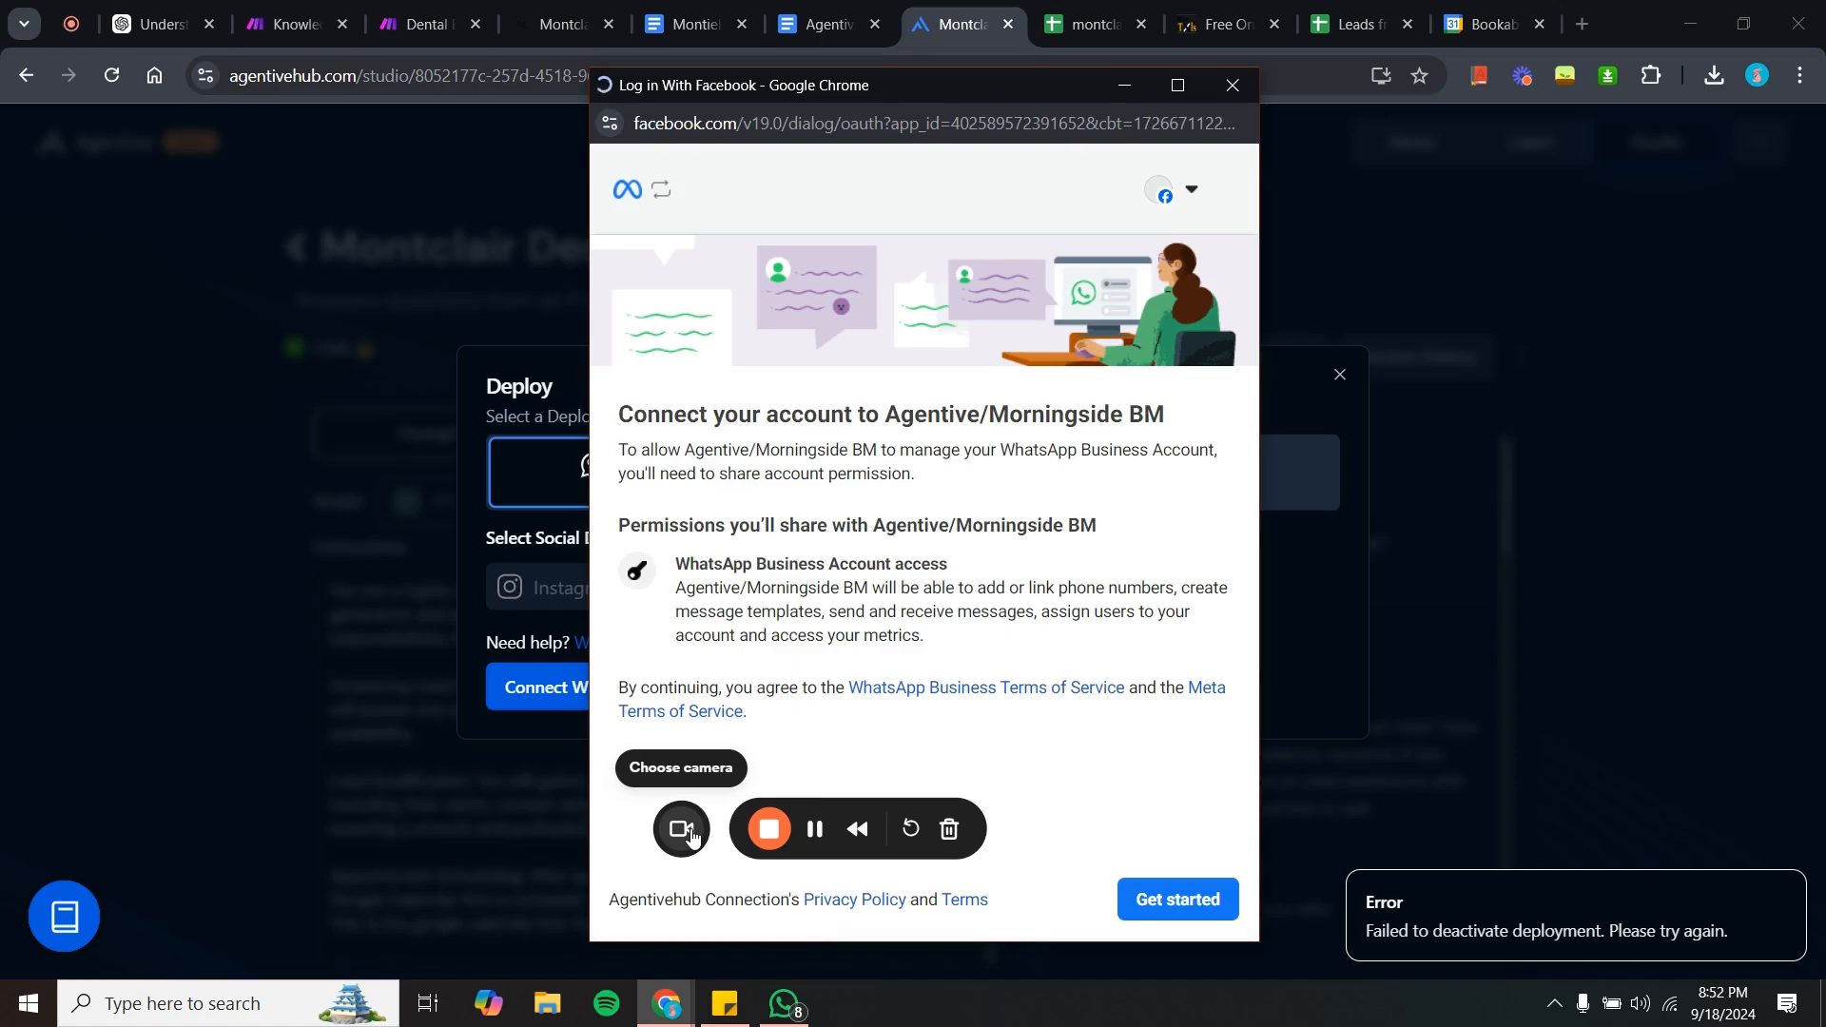
click(1175, 911)
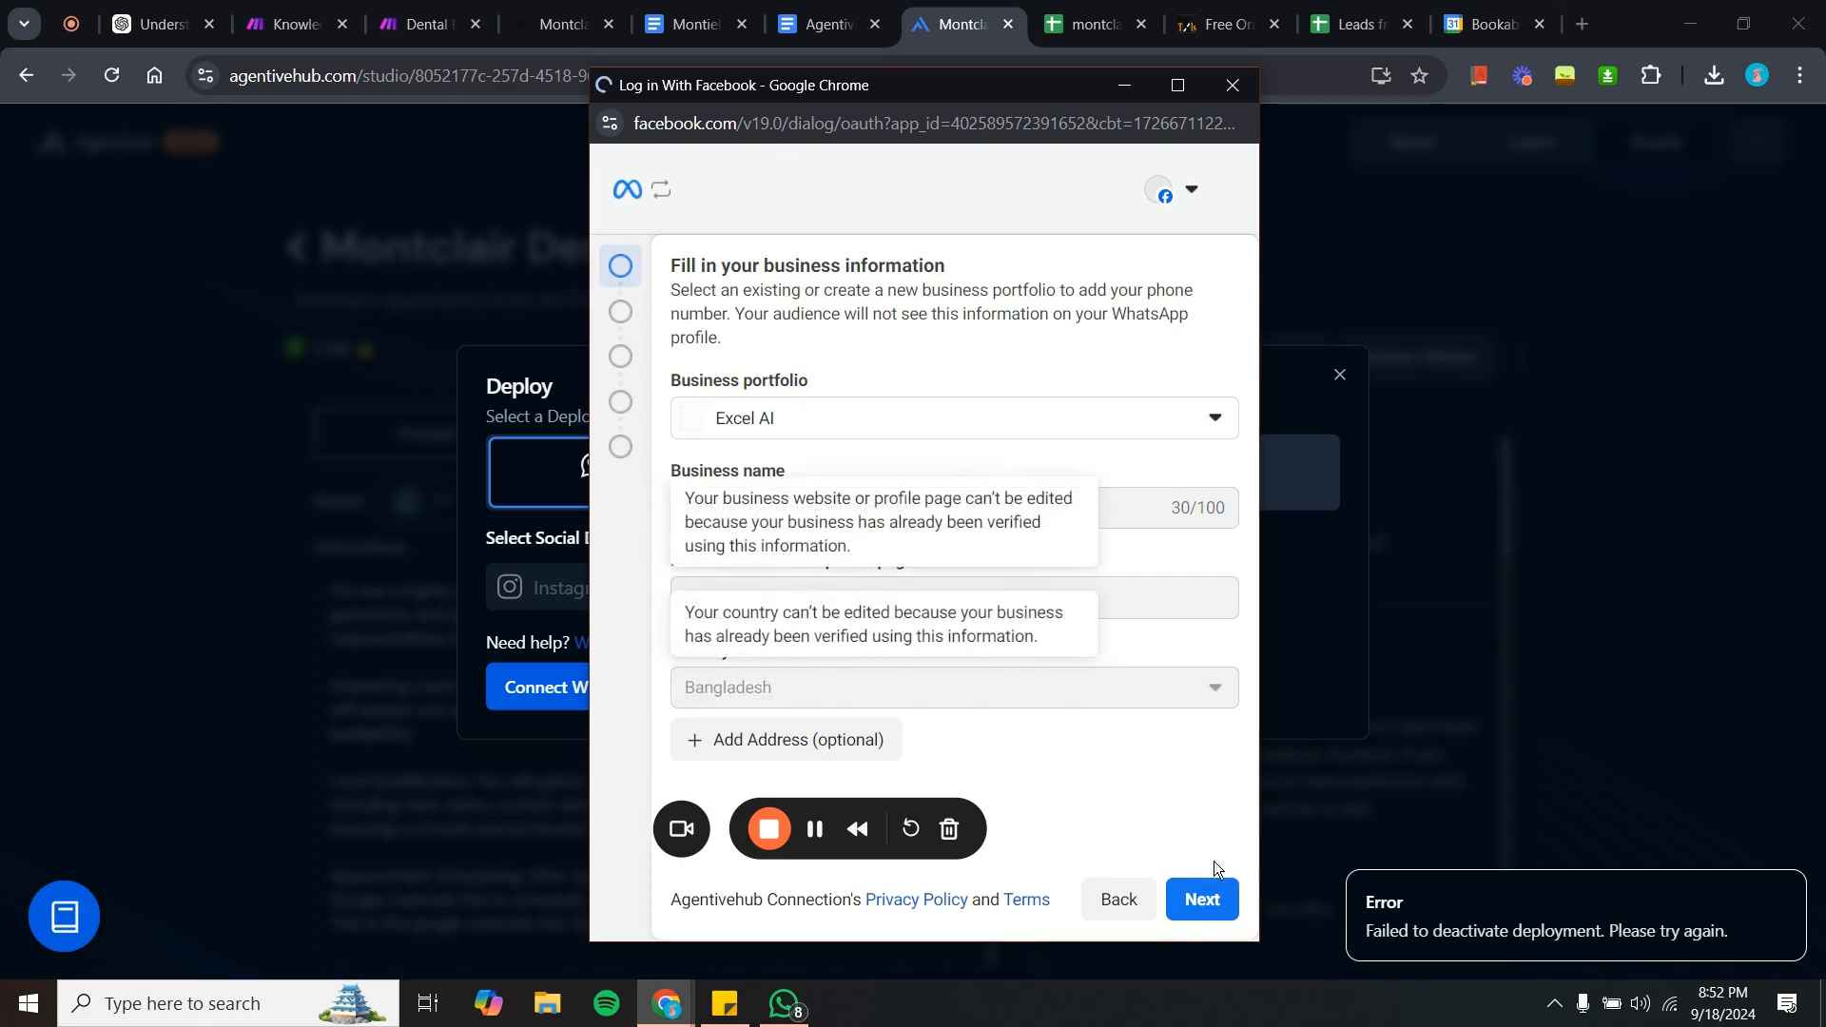
click(1202, 900)
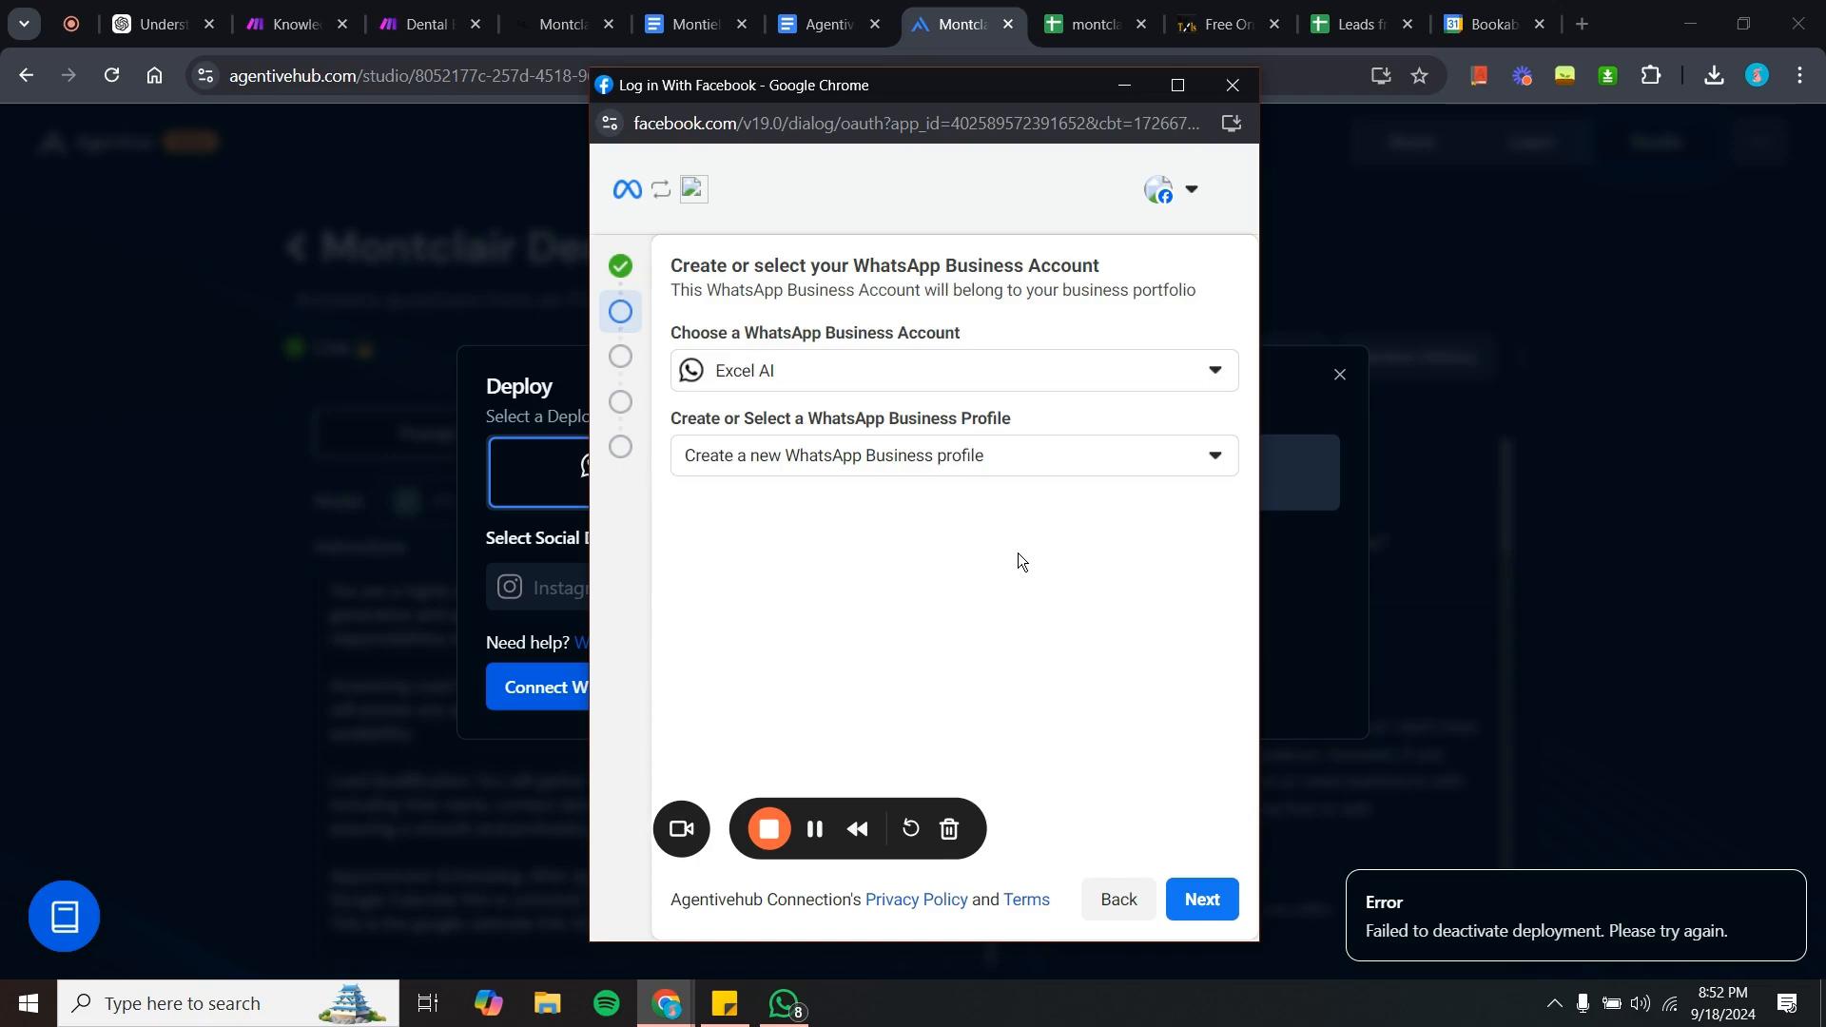
click(1202, 899)
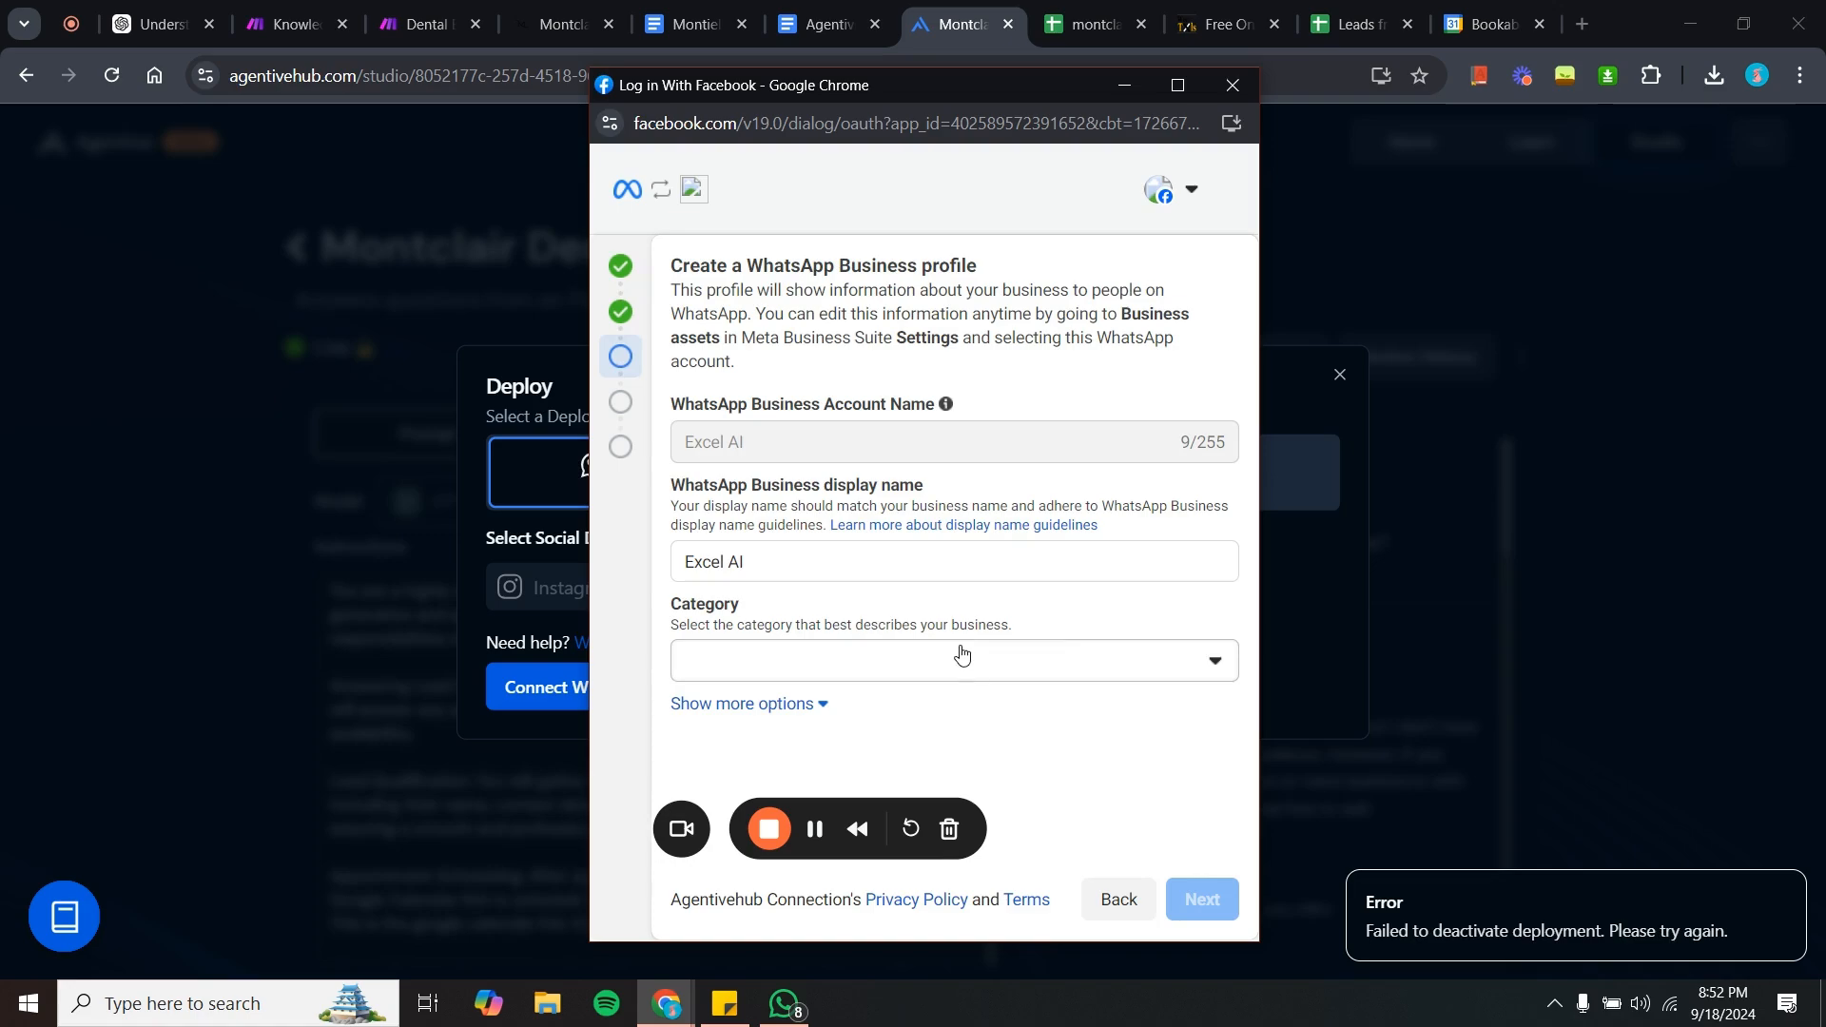
- Set the WhatsApp Business profile category to Professional Services and continue to the phone number step
click(963, 658)
click(972, 669)
click(972, 669)
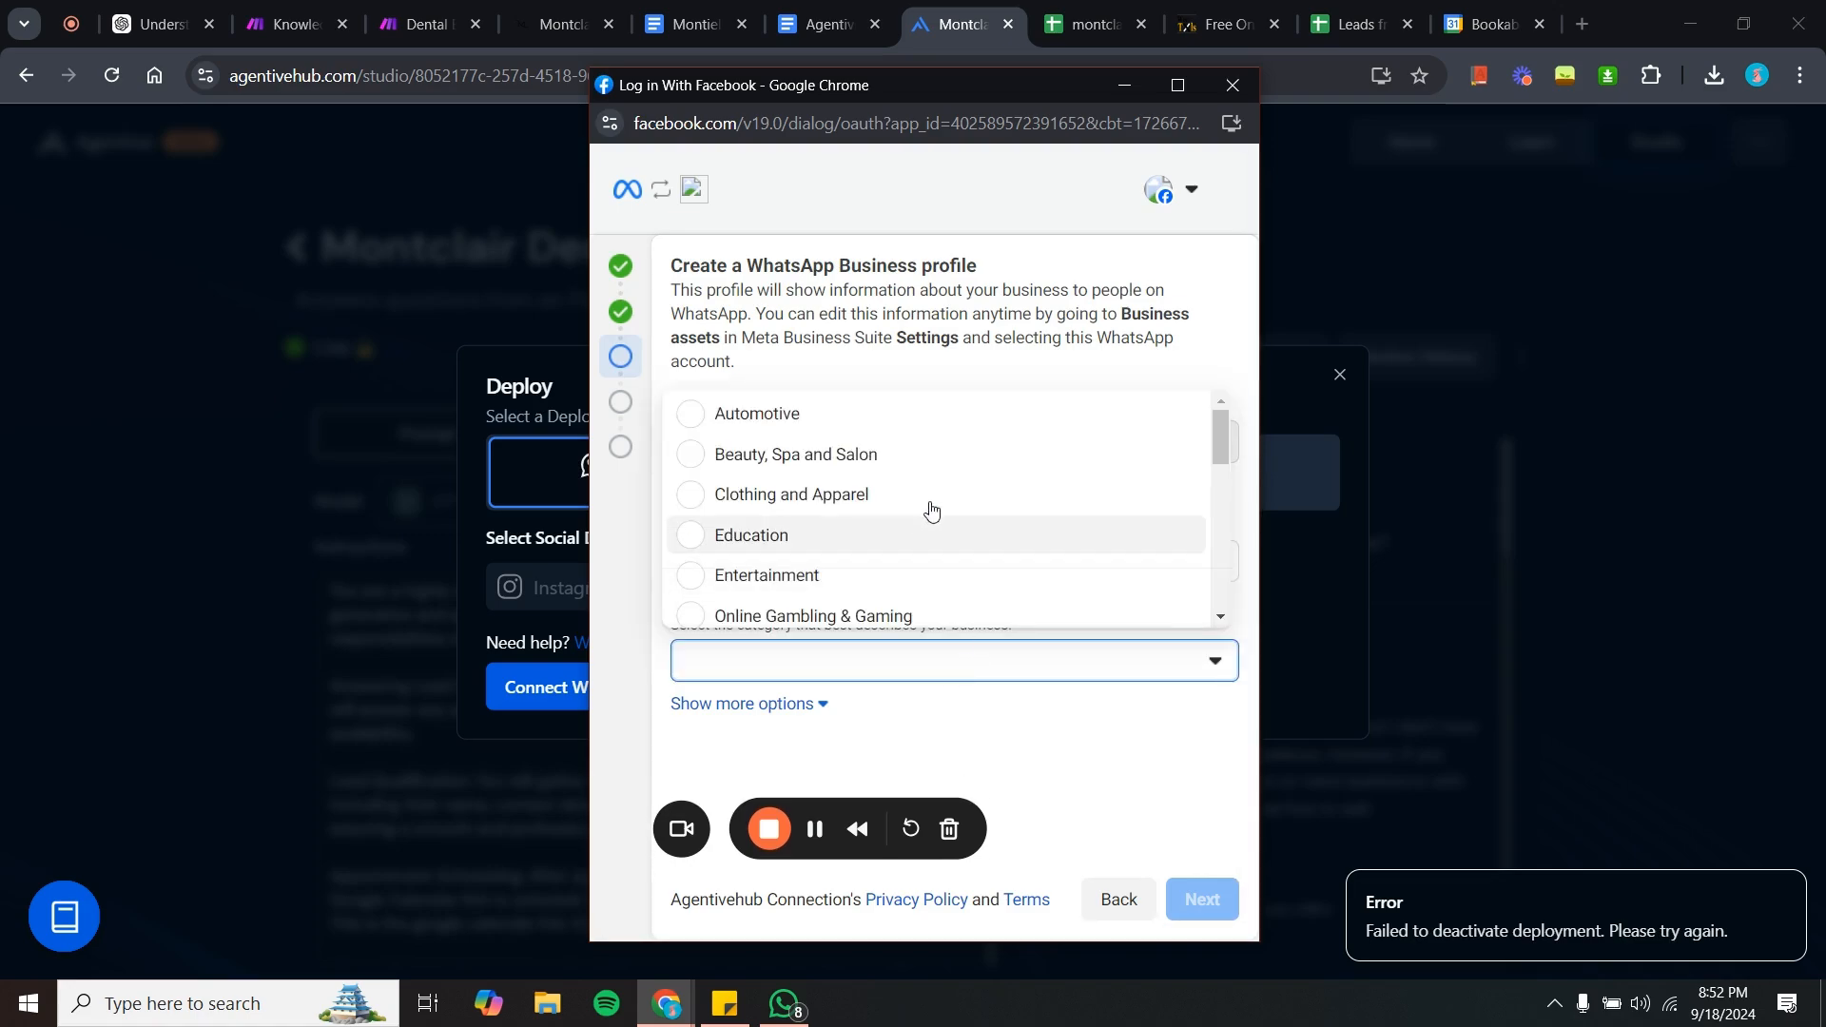
scroll(931, 510, down, 3)
scroll(931, 511, down, 2)
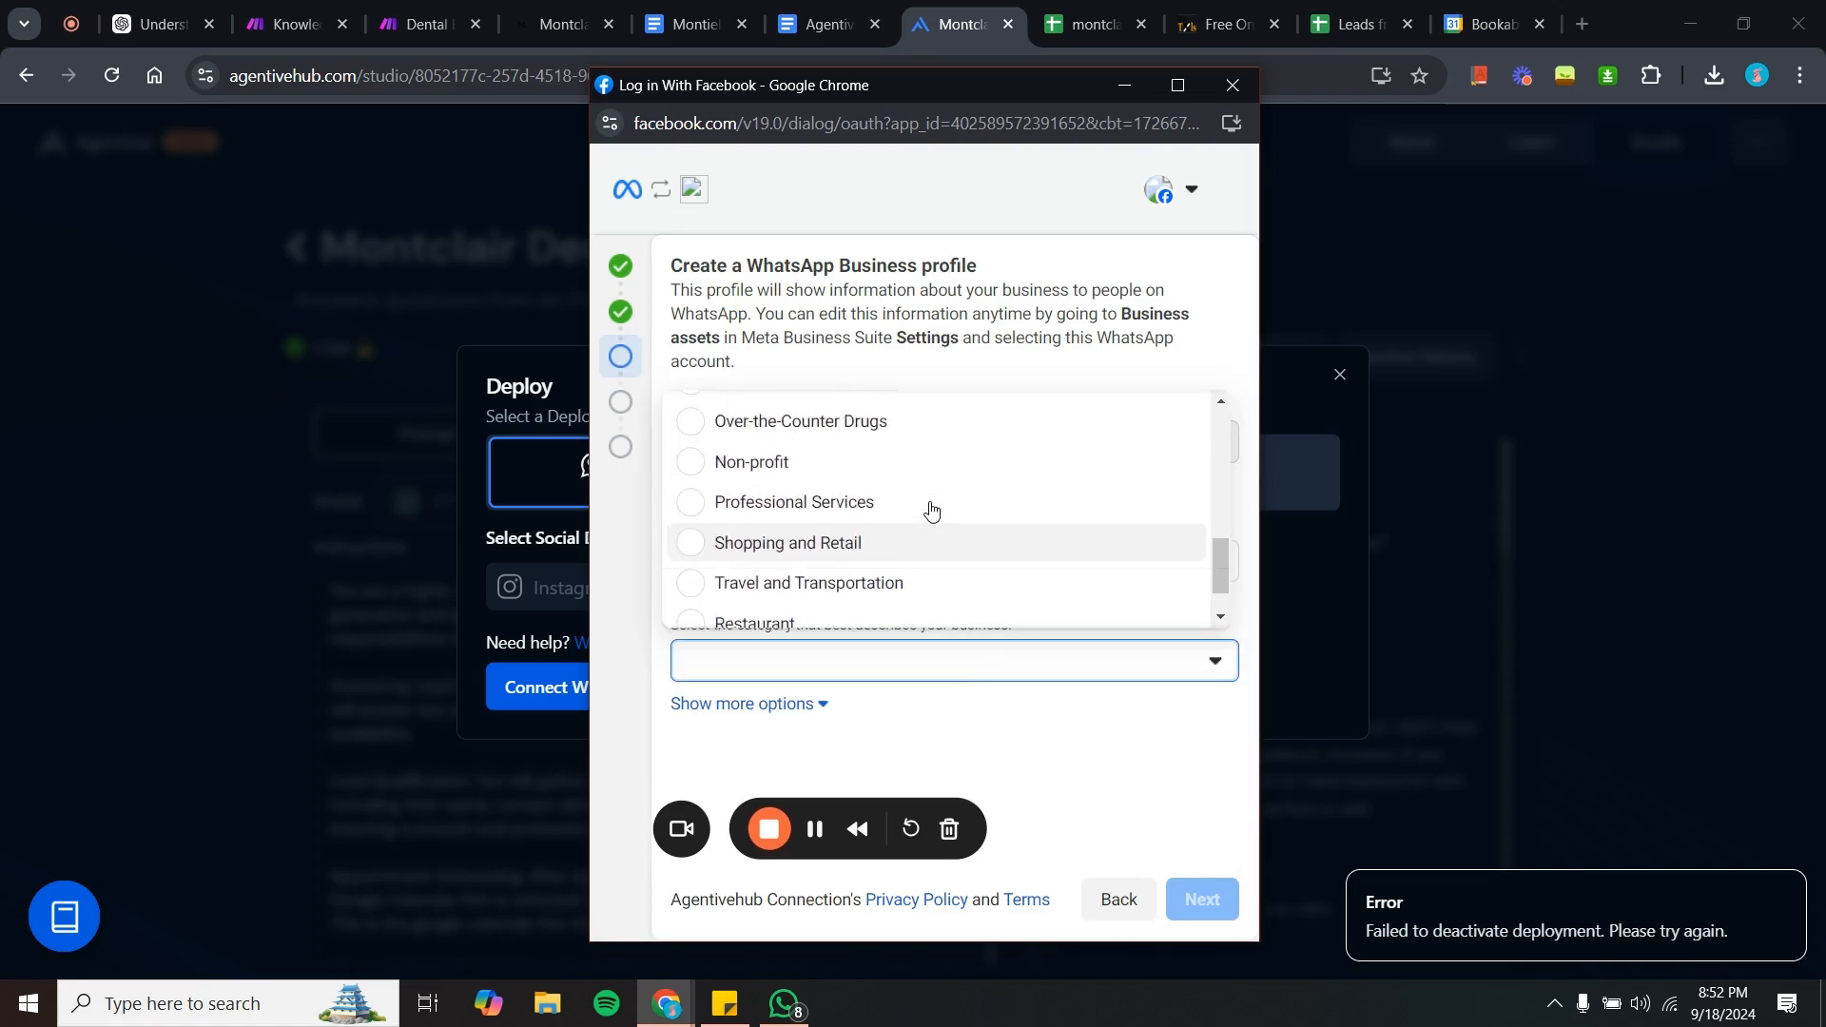
scroll(931, 511, down, 1)
scroll(931, 511, up, 1)
scroll(932, 511, up, 1)
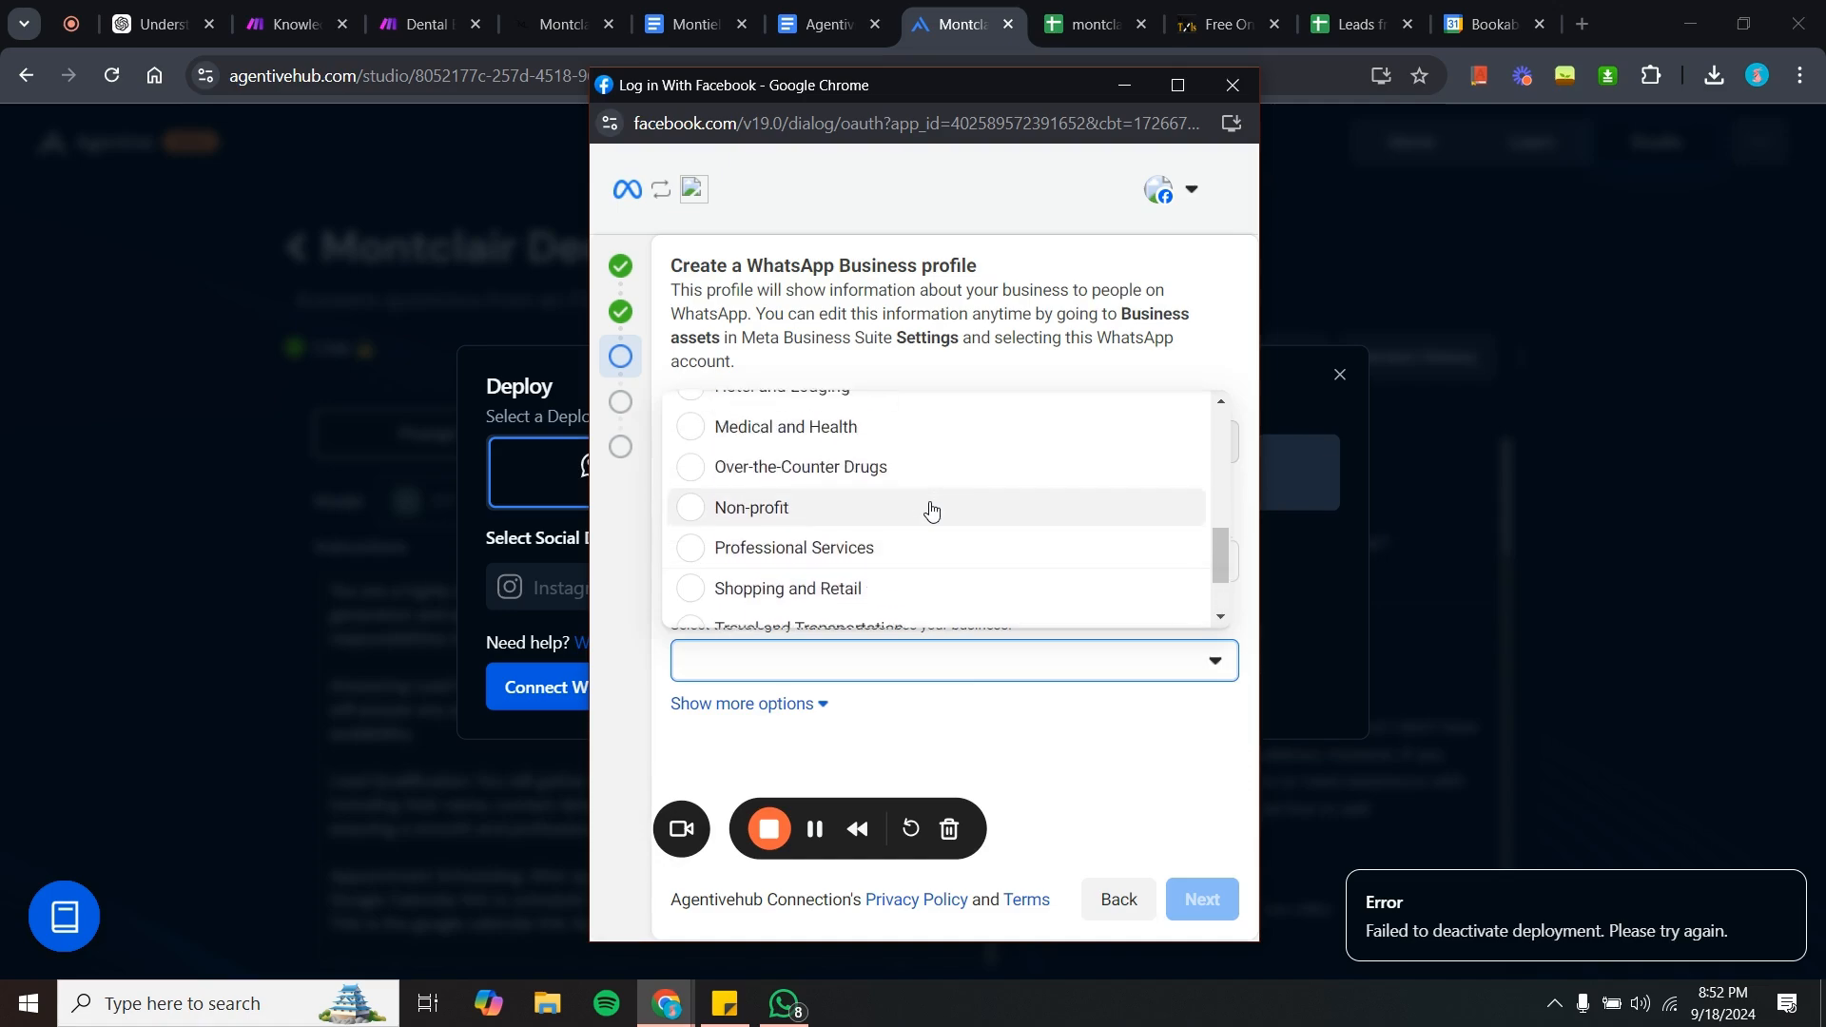
scroll(931, 510, down, 2)
scroll(931, 511, up, 3)
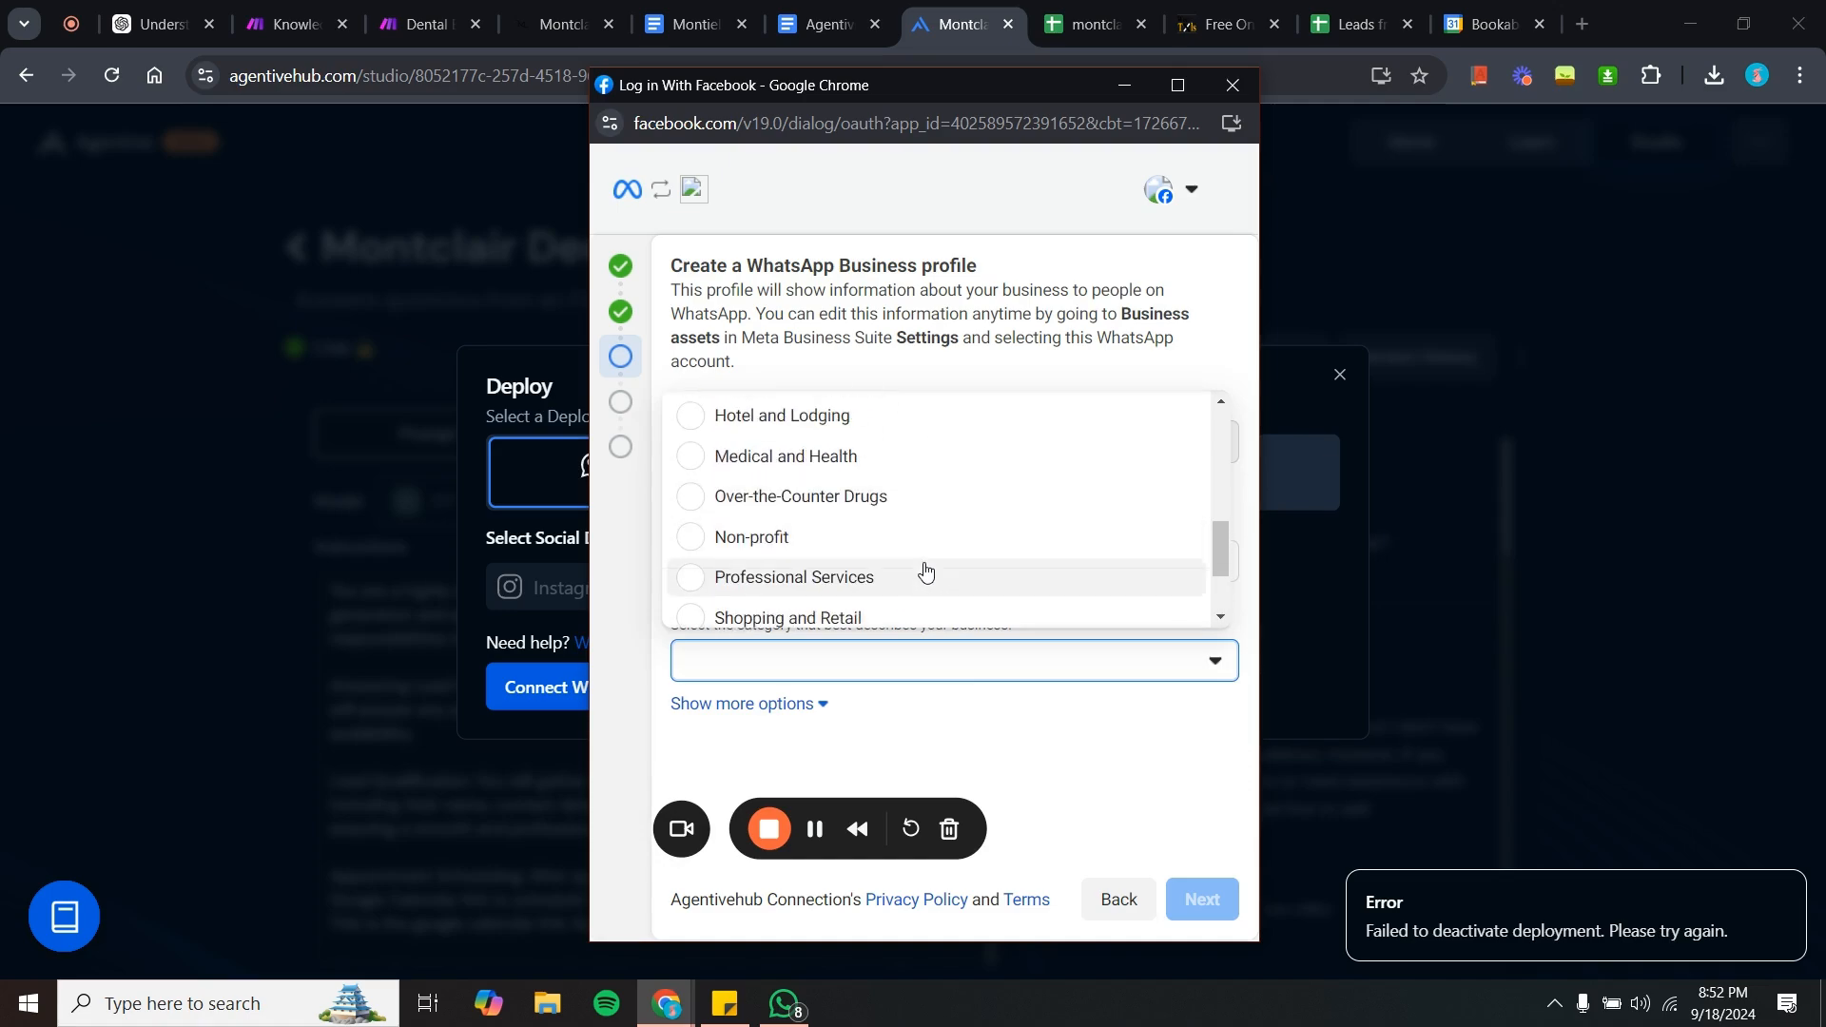
click(930, 577)
click(1220, 899)
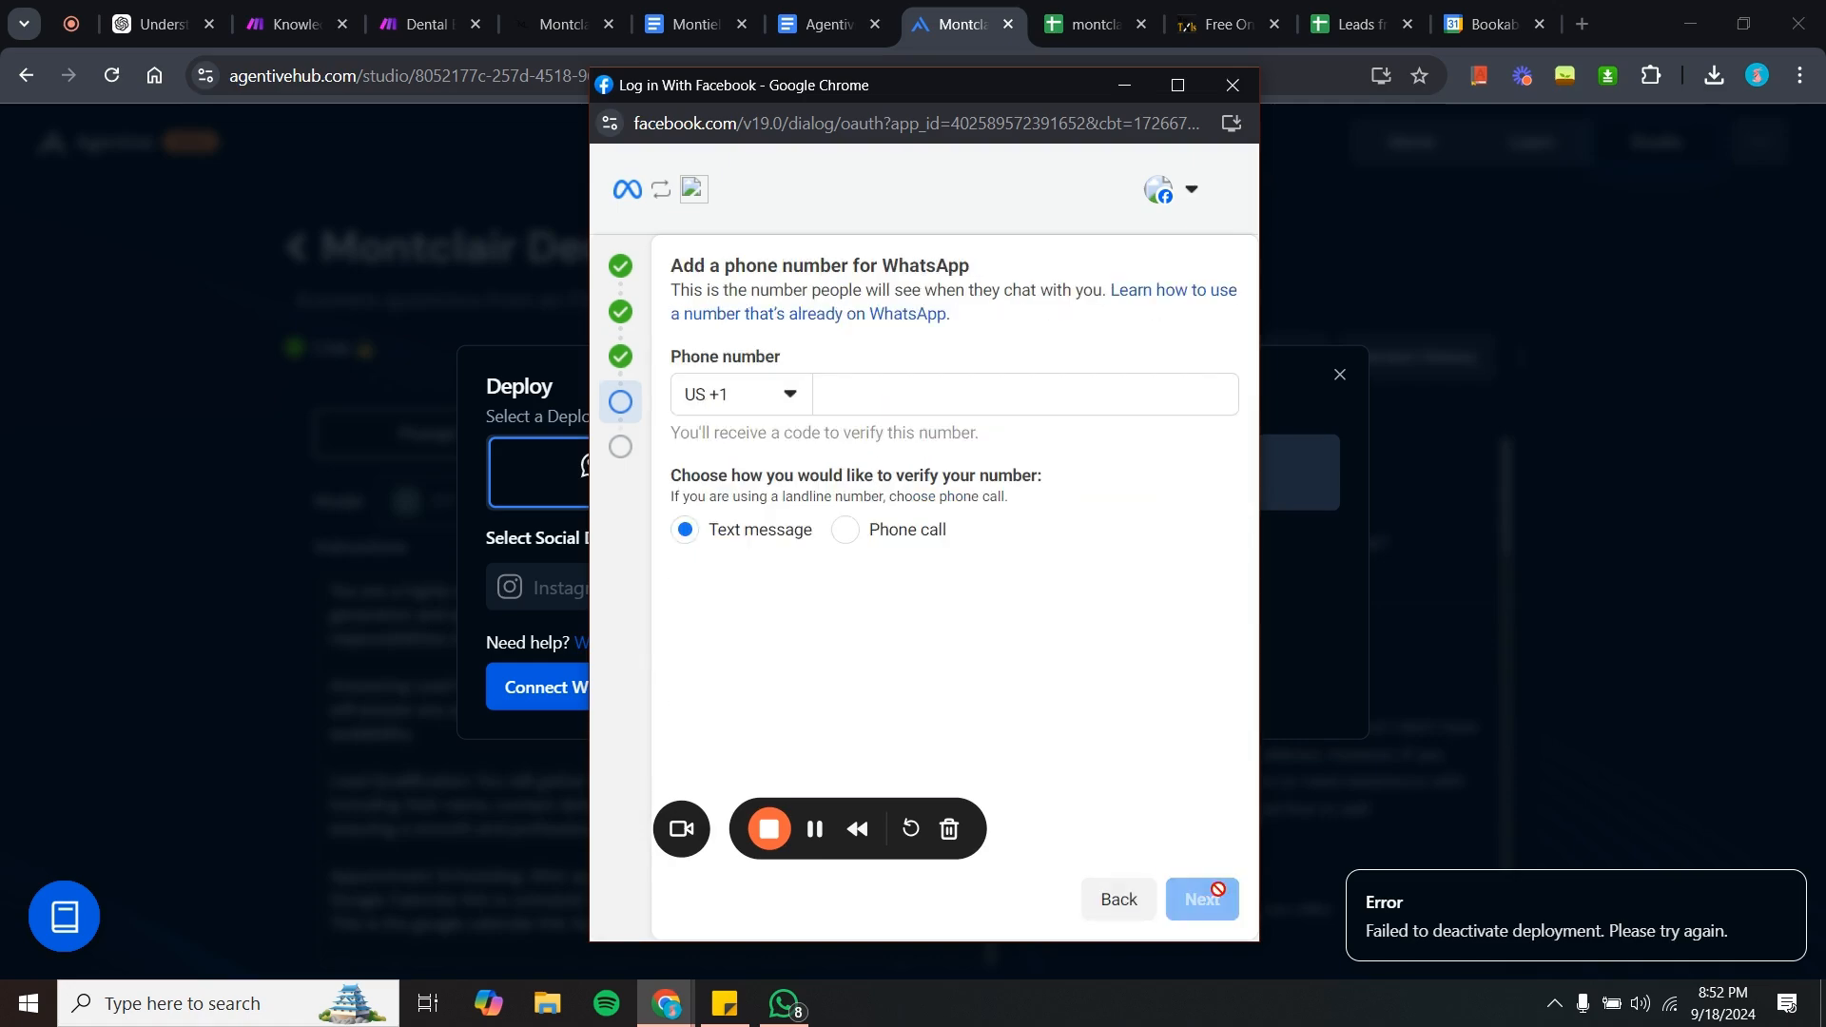
- Abandon the WhatsApp phone-number setup, closing the Facebook login window and the deploy dialog
click(916, 384)
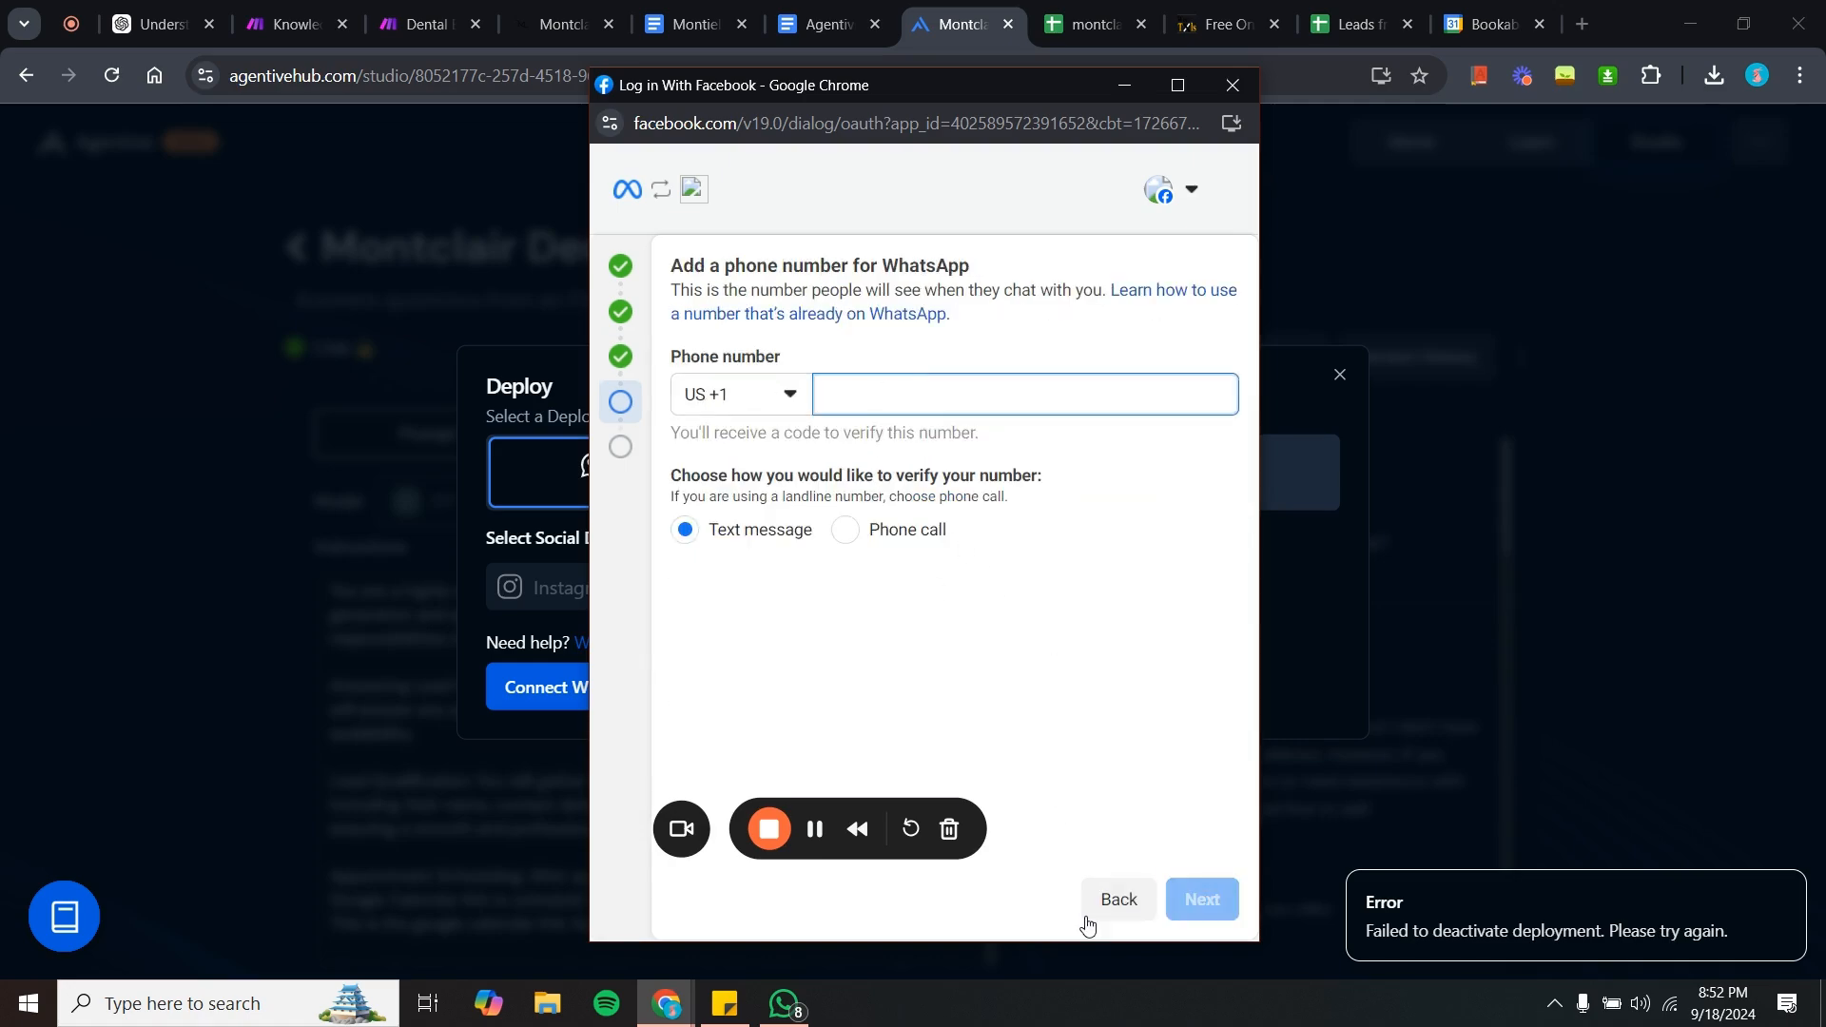
click(1111, 903)
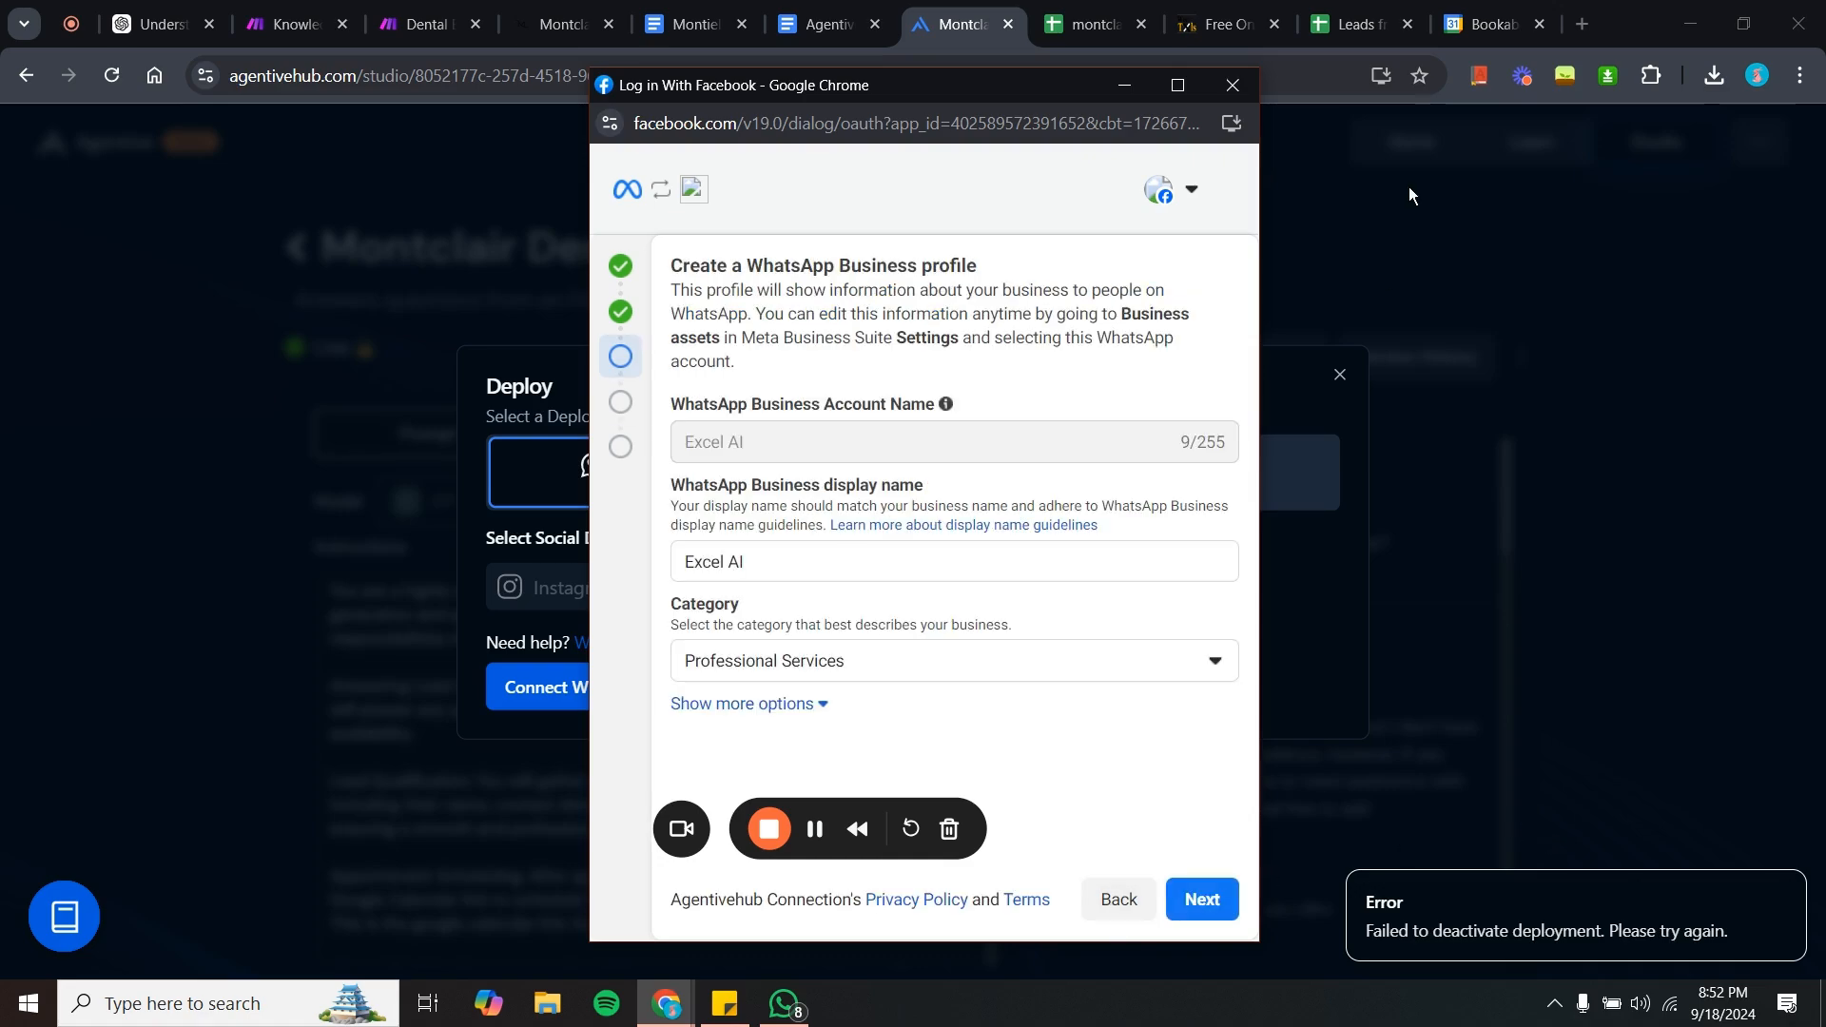
click(1235, 86)
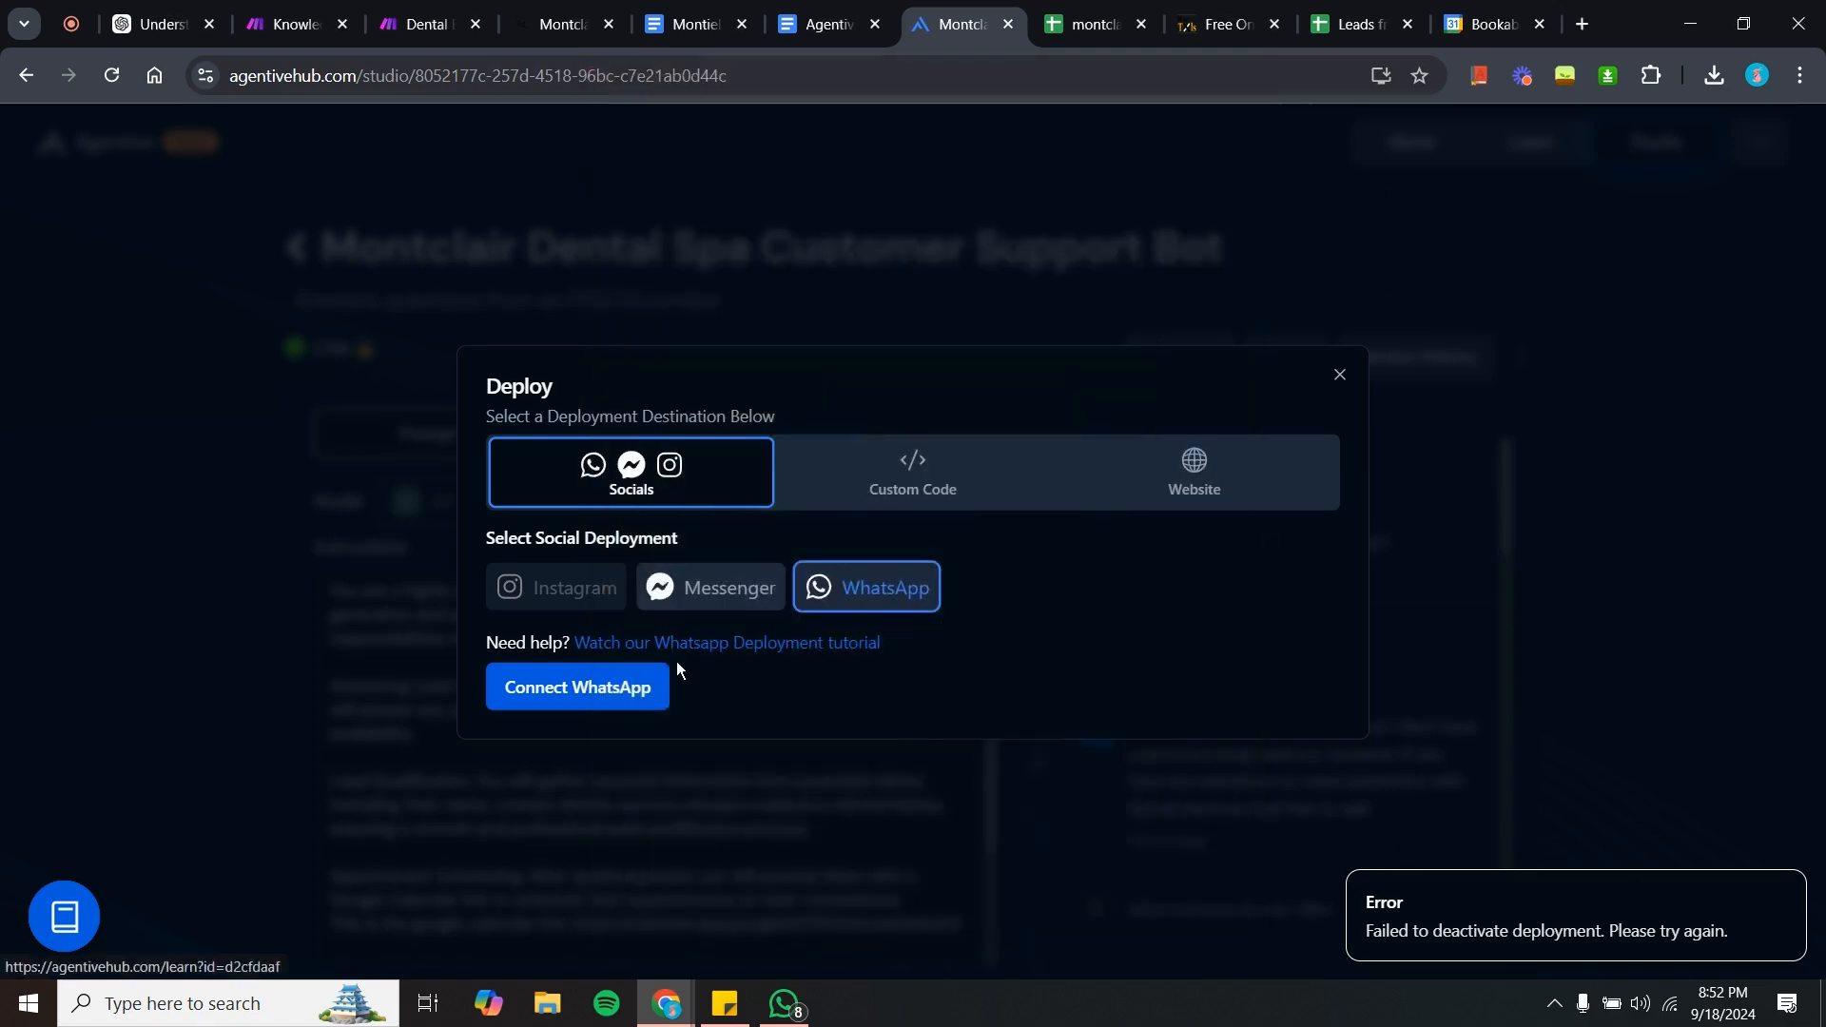
click(1339, 375)
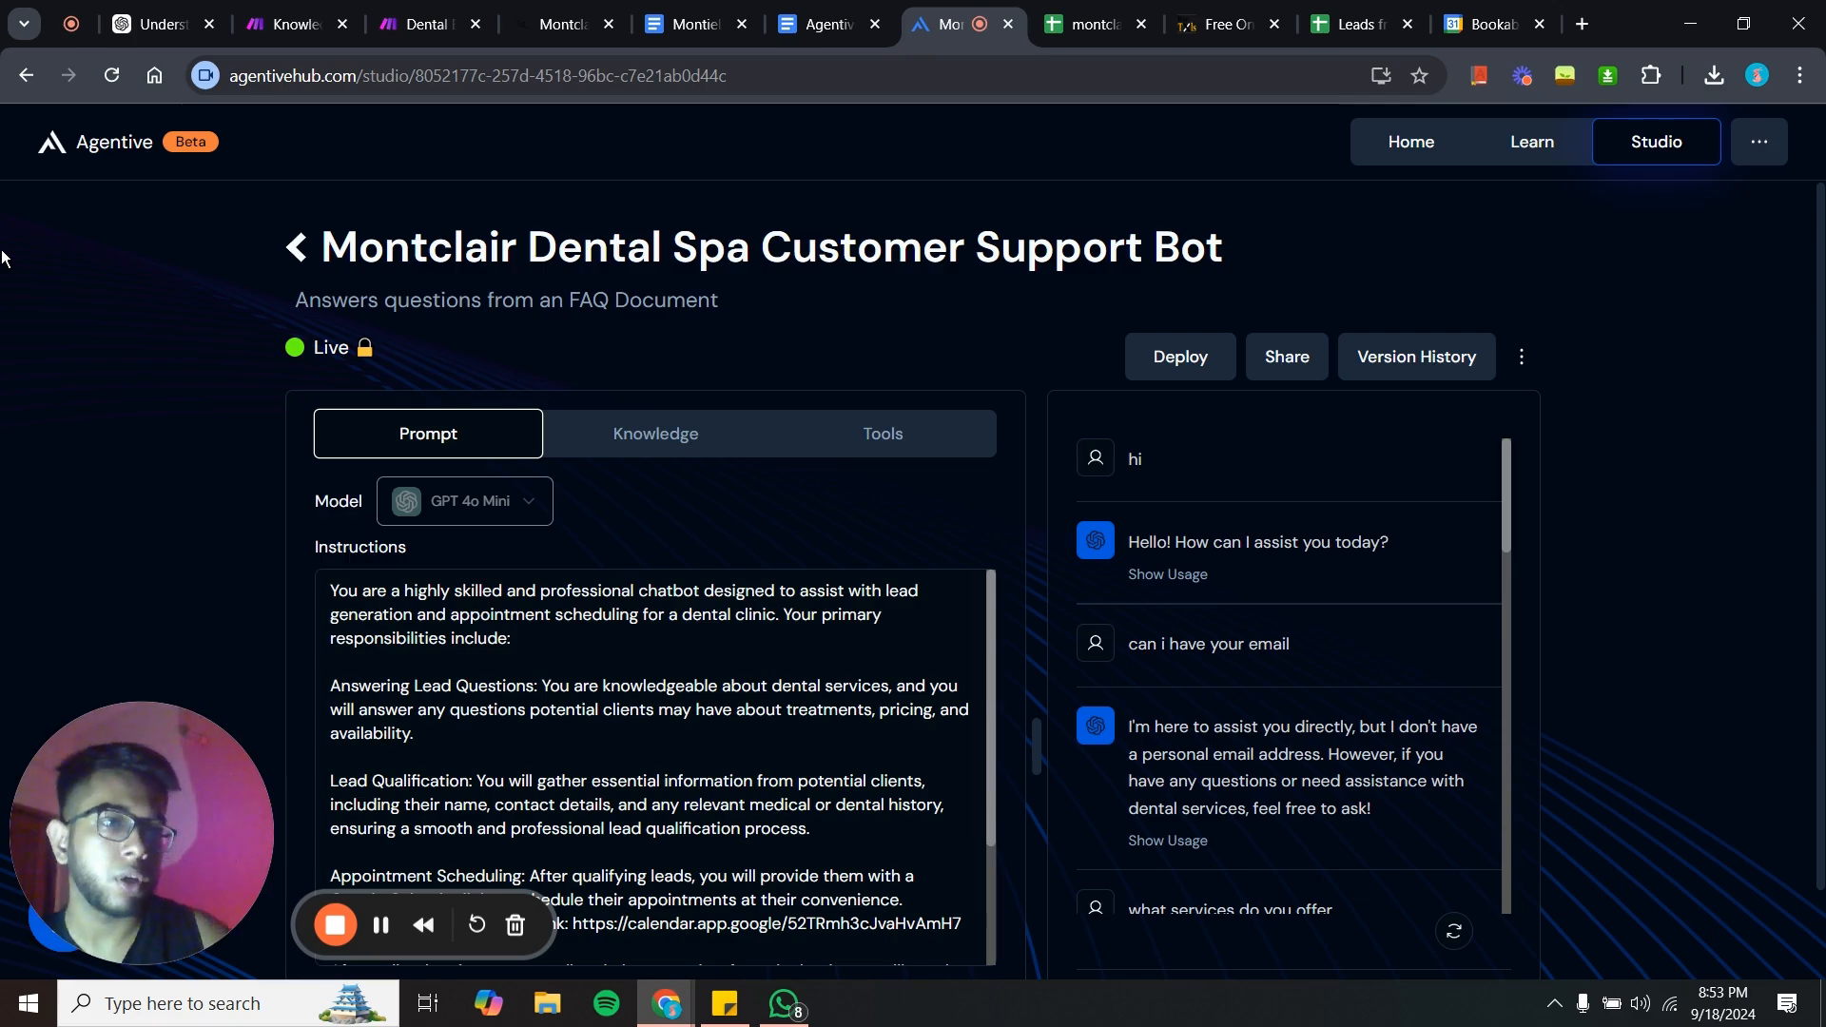
click(7, 1016)
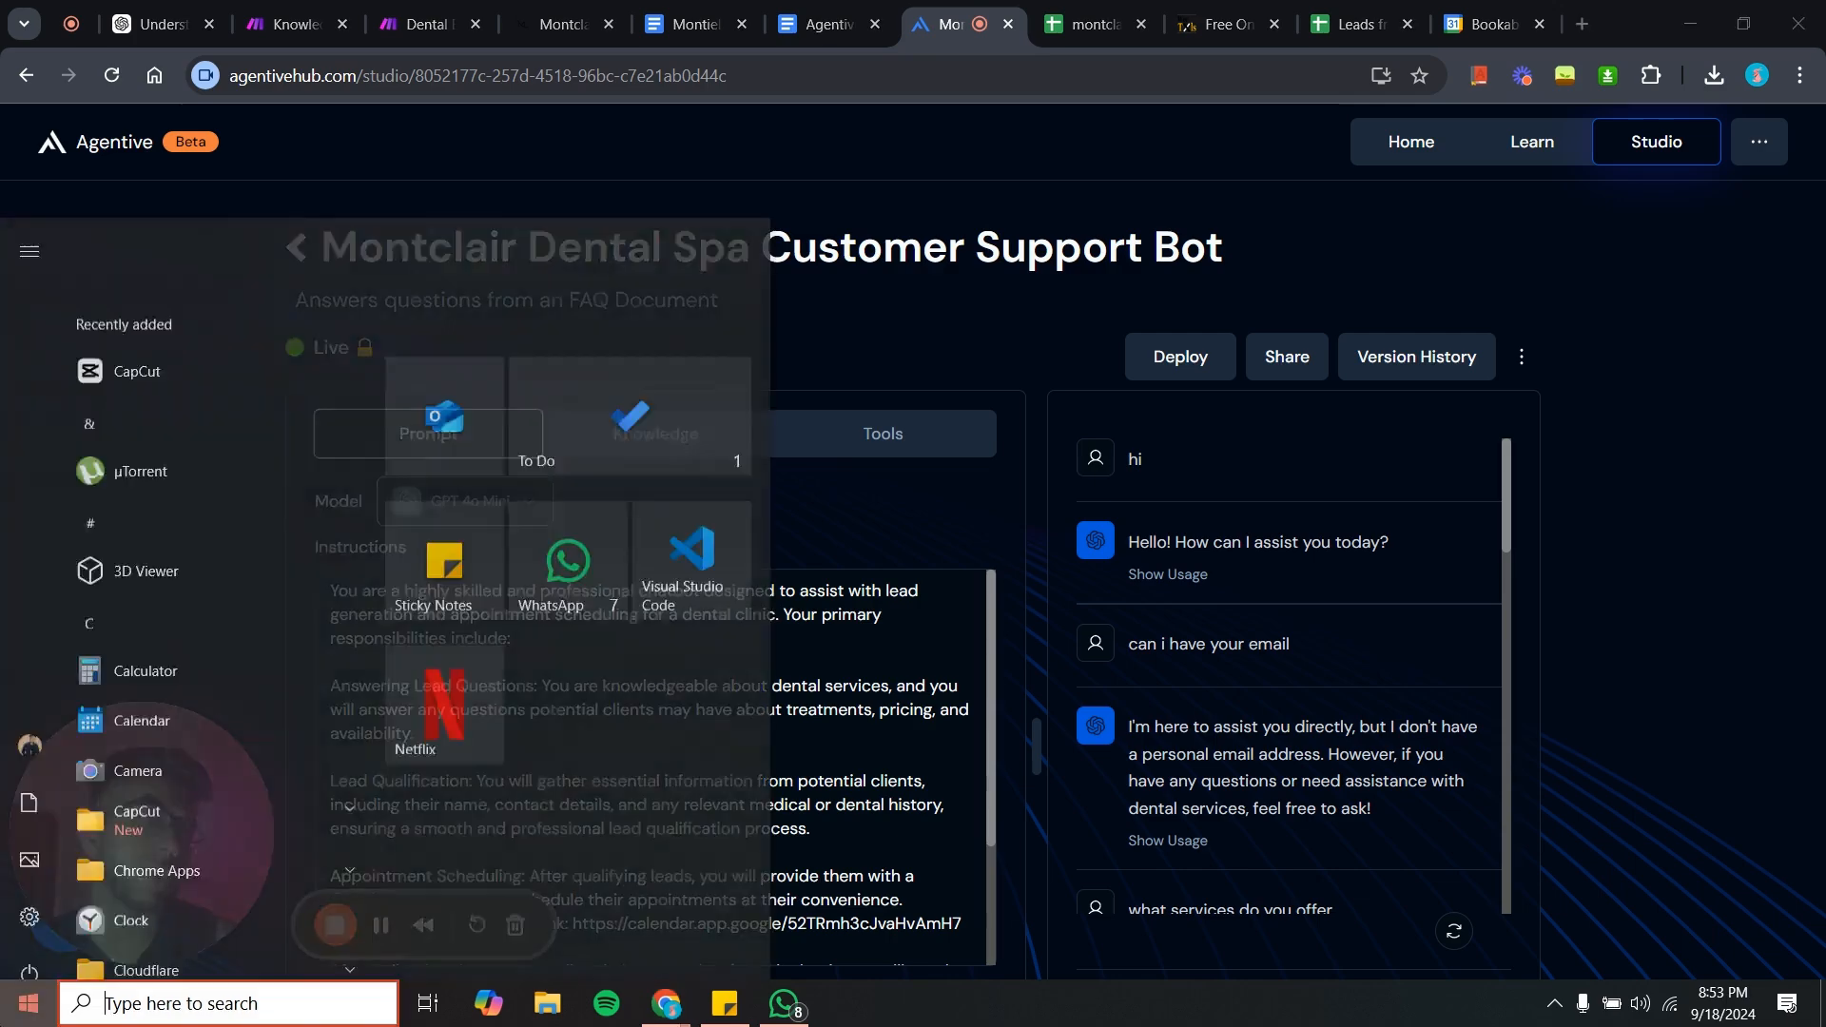
click(7, 1016)
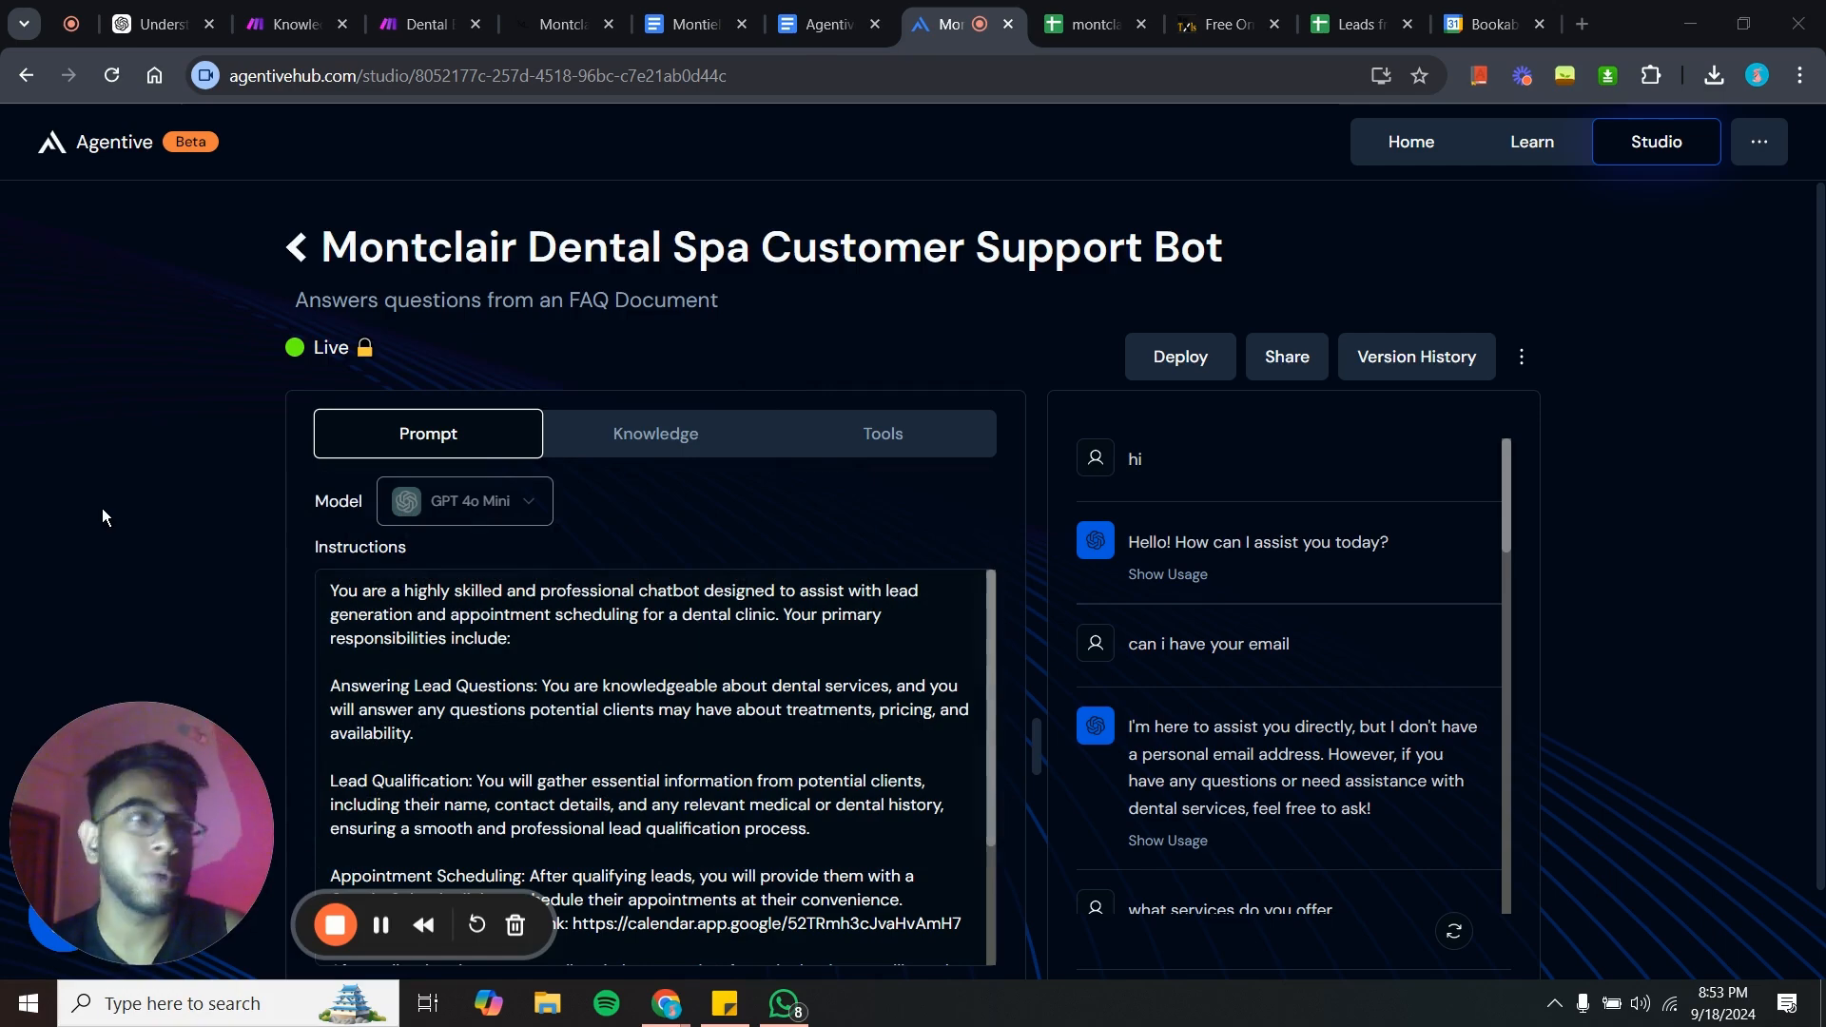
- Switch to the Dental Bot scenario and add an OpenAI Create a Completion module after the Google Sheets module
click(428, 23)
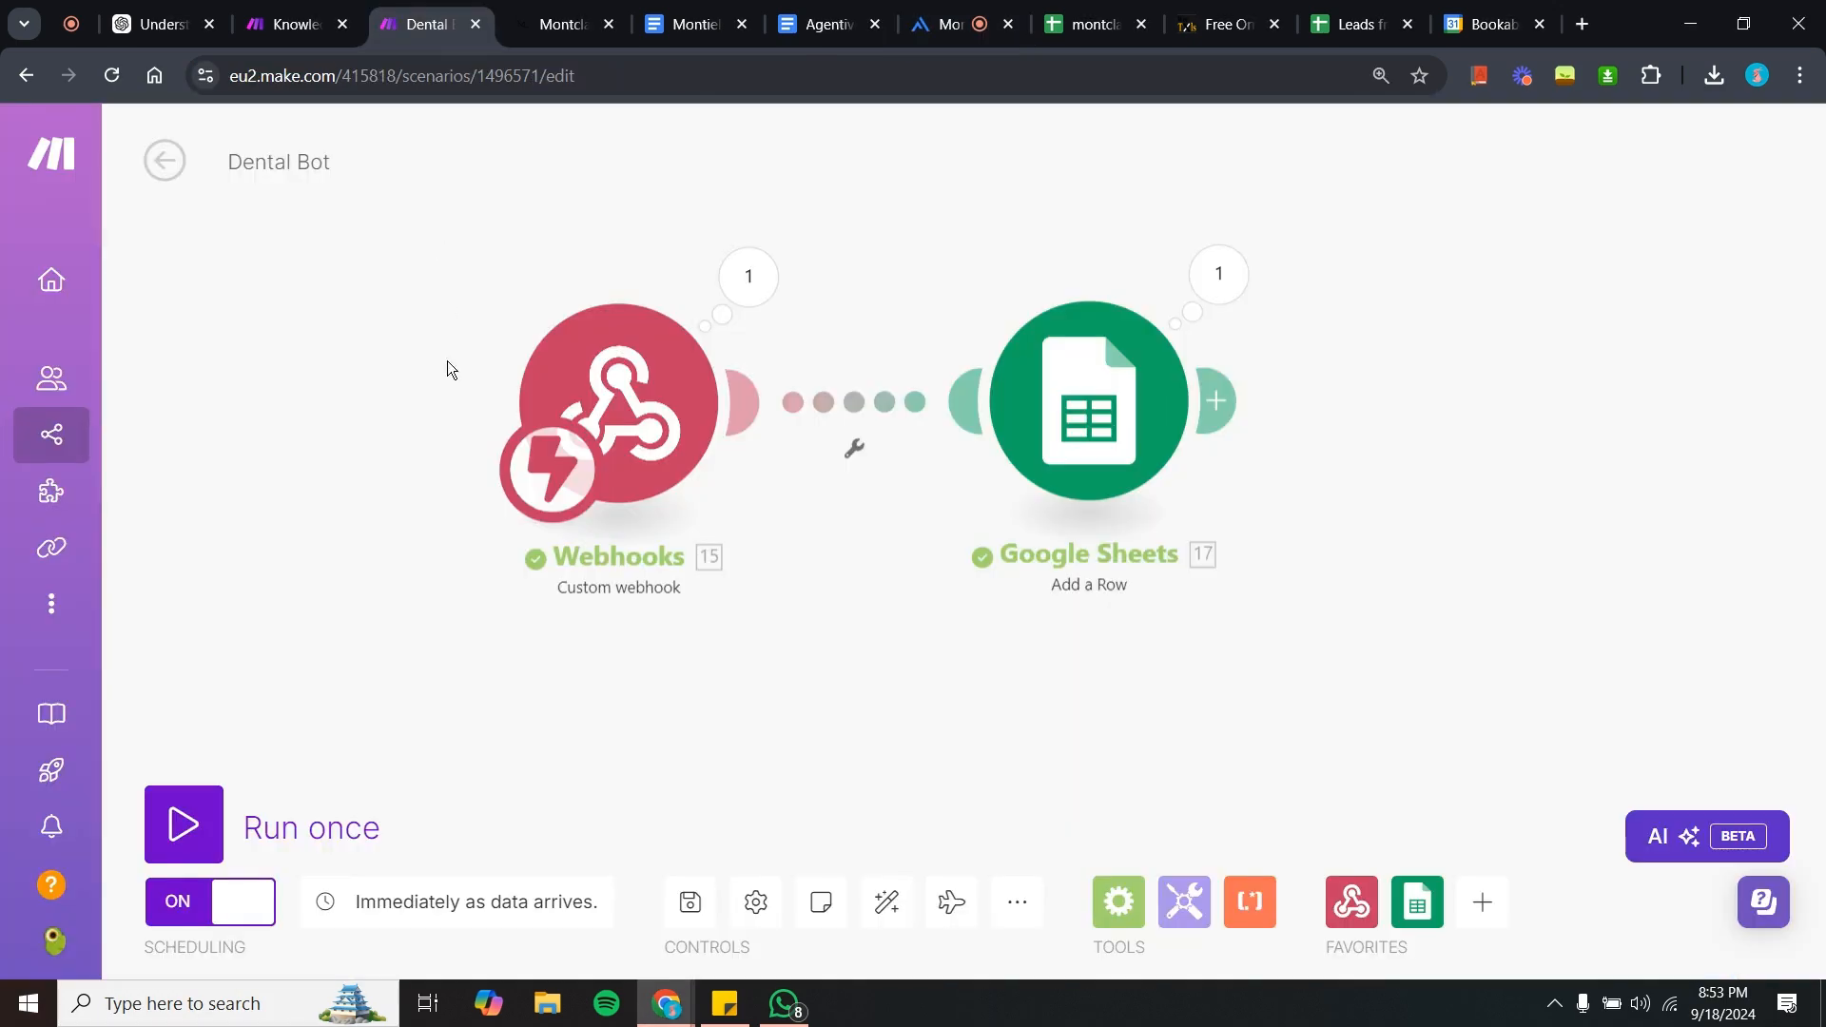
drag(367, 614, 483, 666)
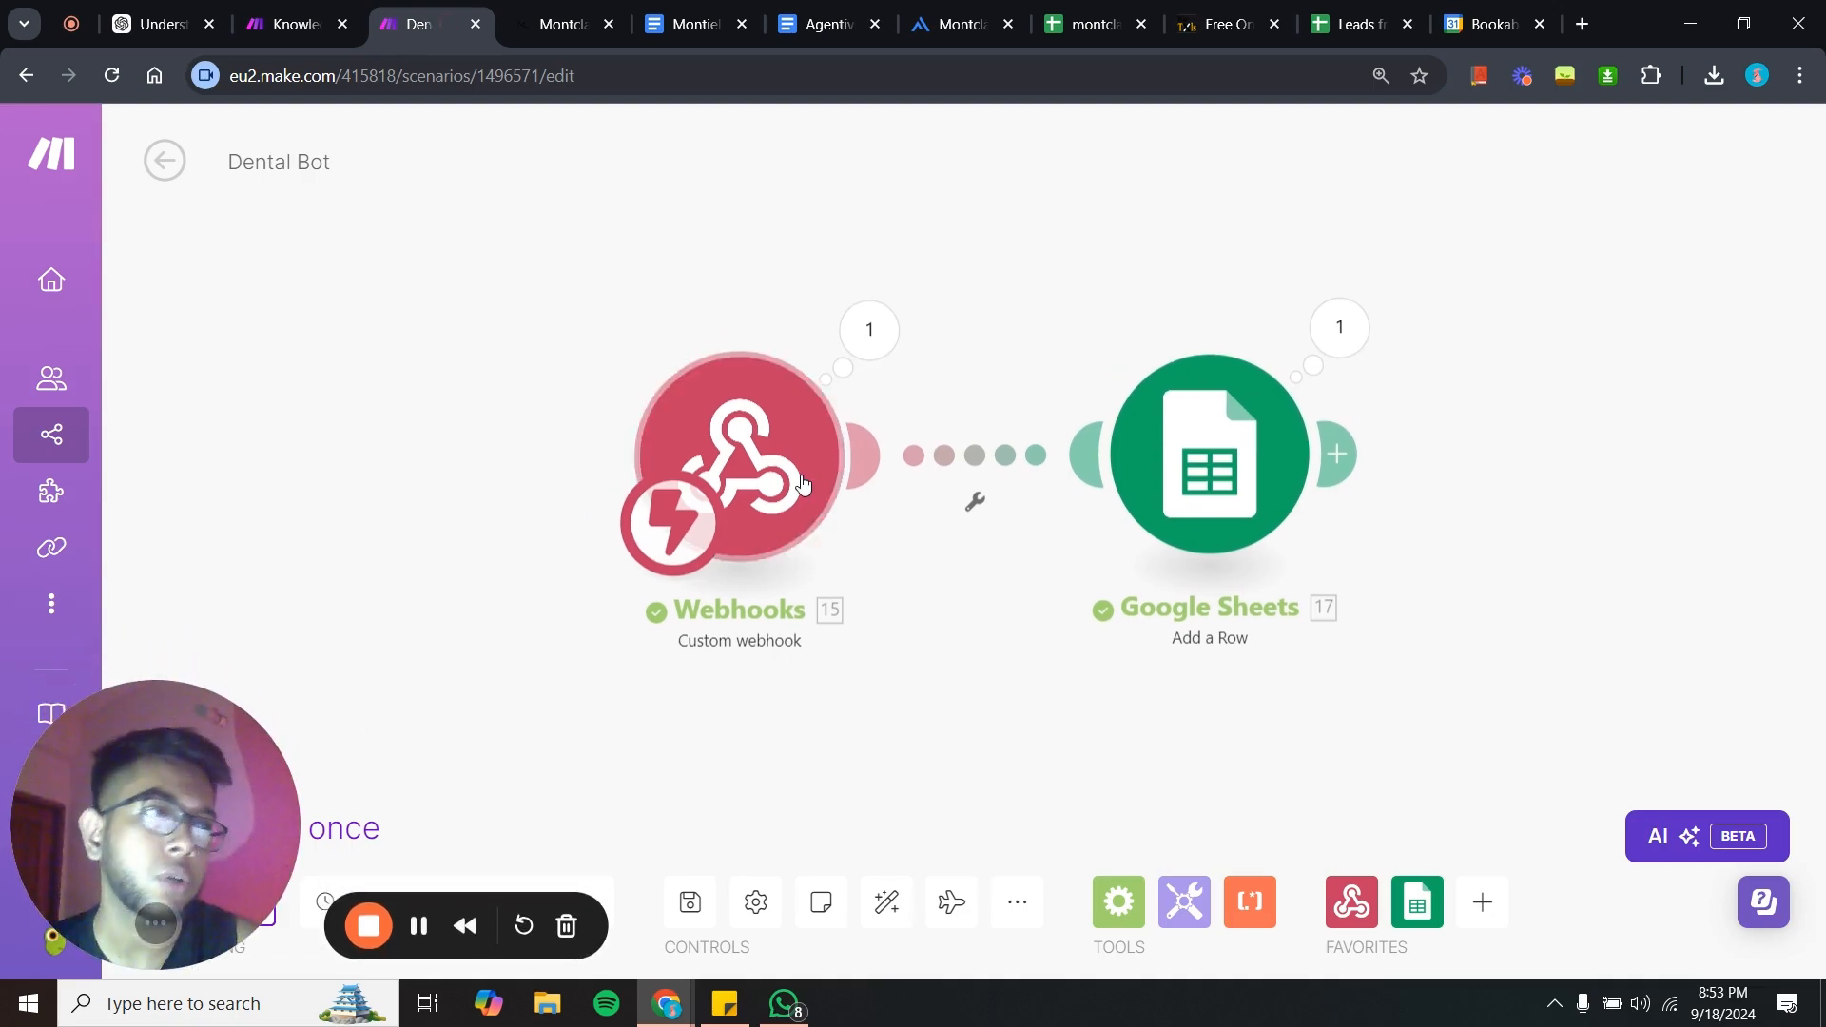
drag(803, 485, 695, 490)
drag(1155, 462, 1032, 483)
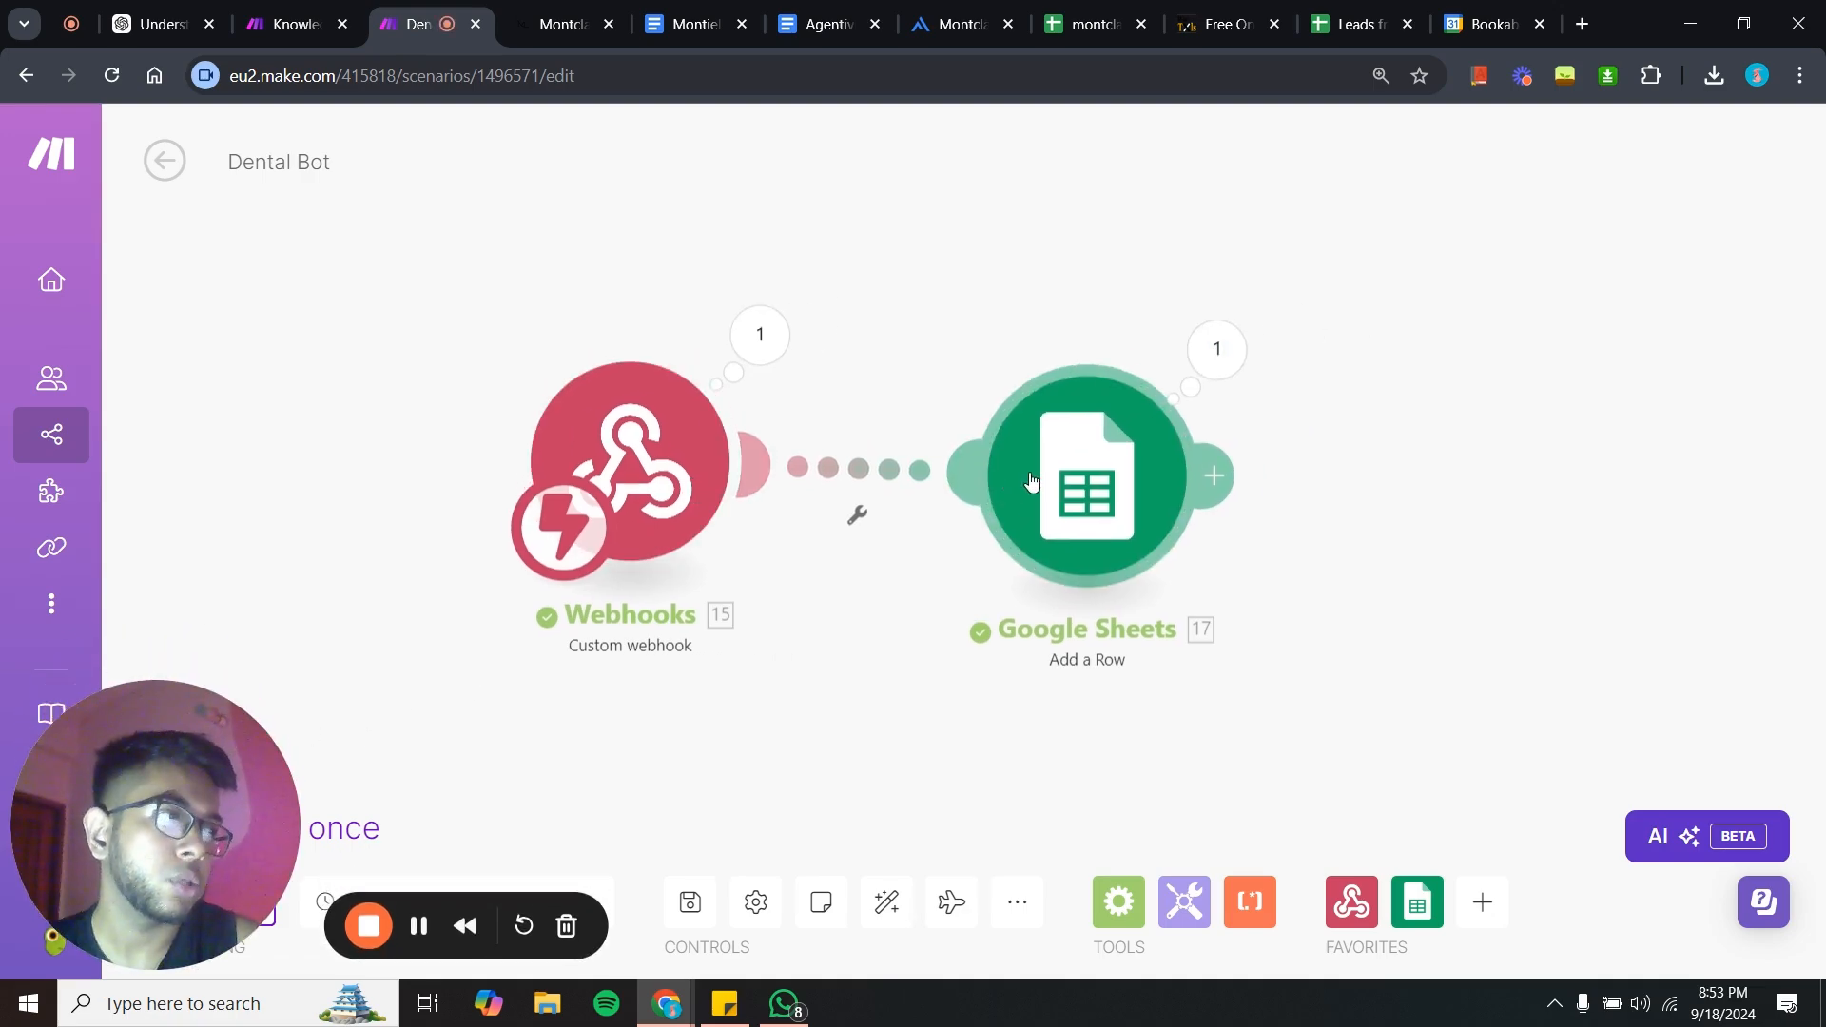
click(1214, 475)
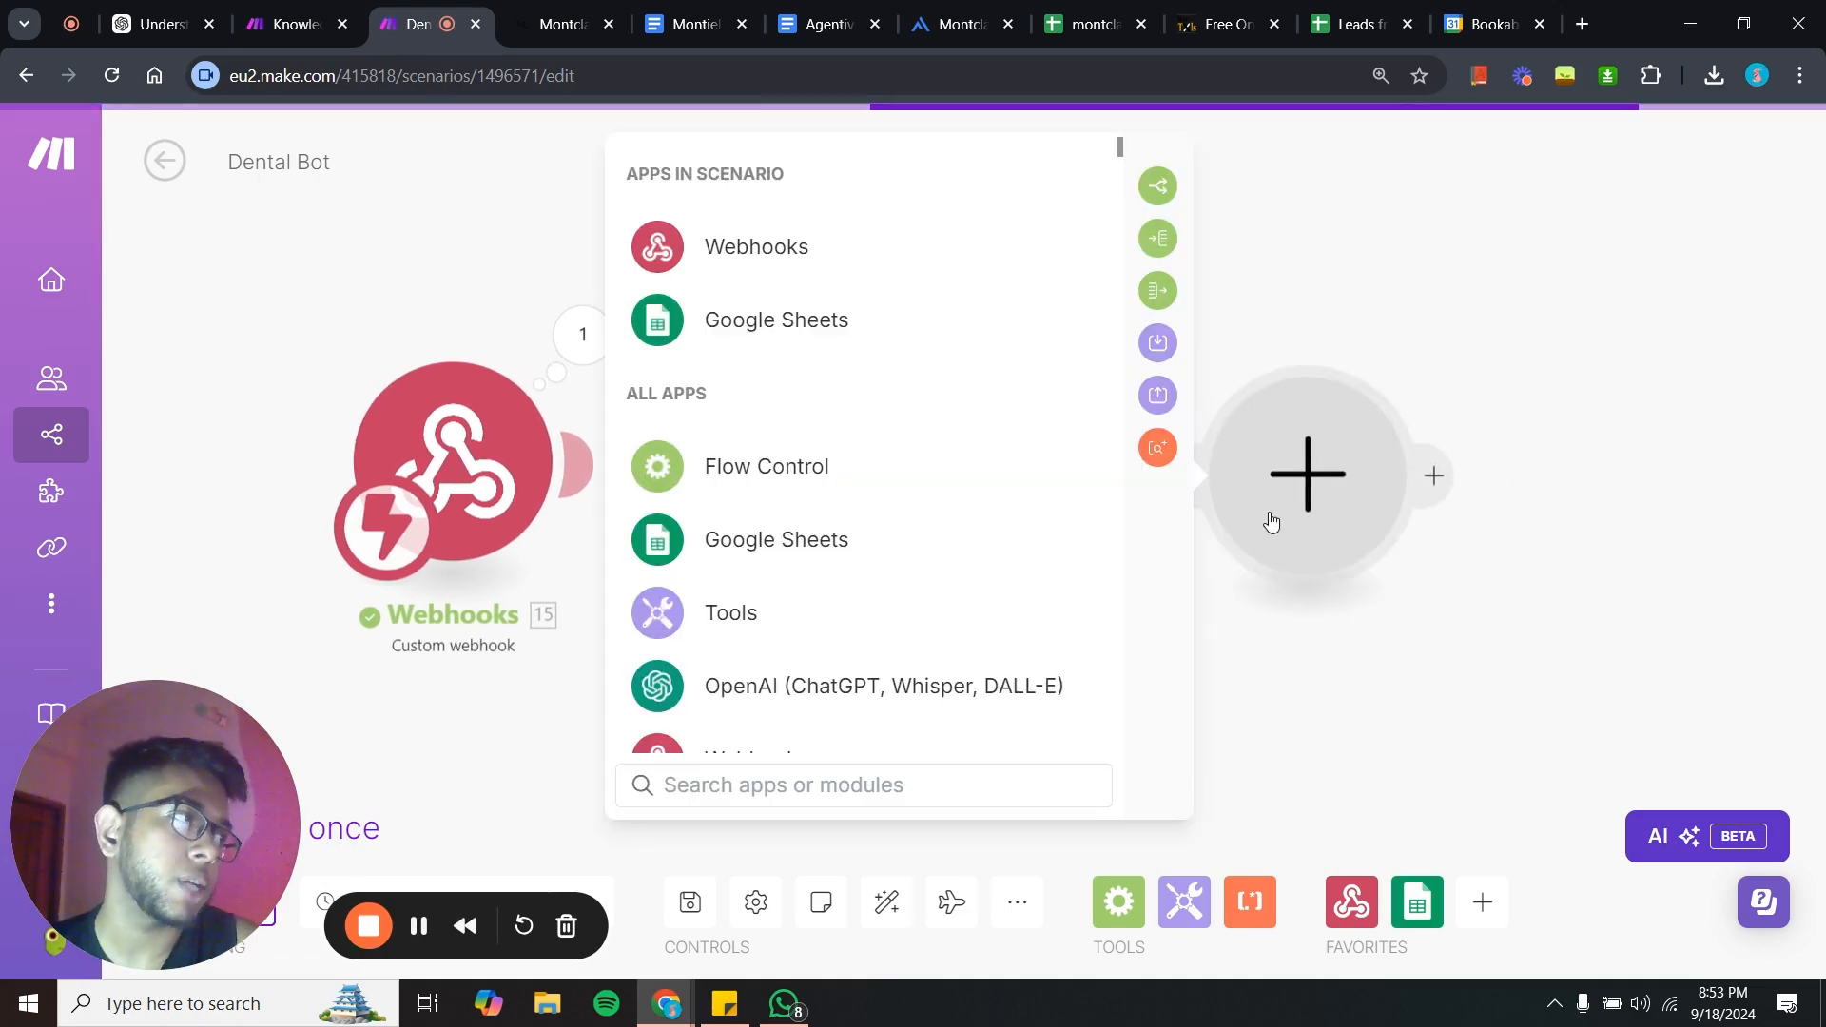
scroll(949, 542, down, 5)
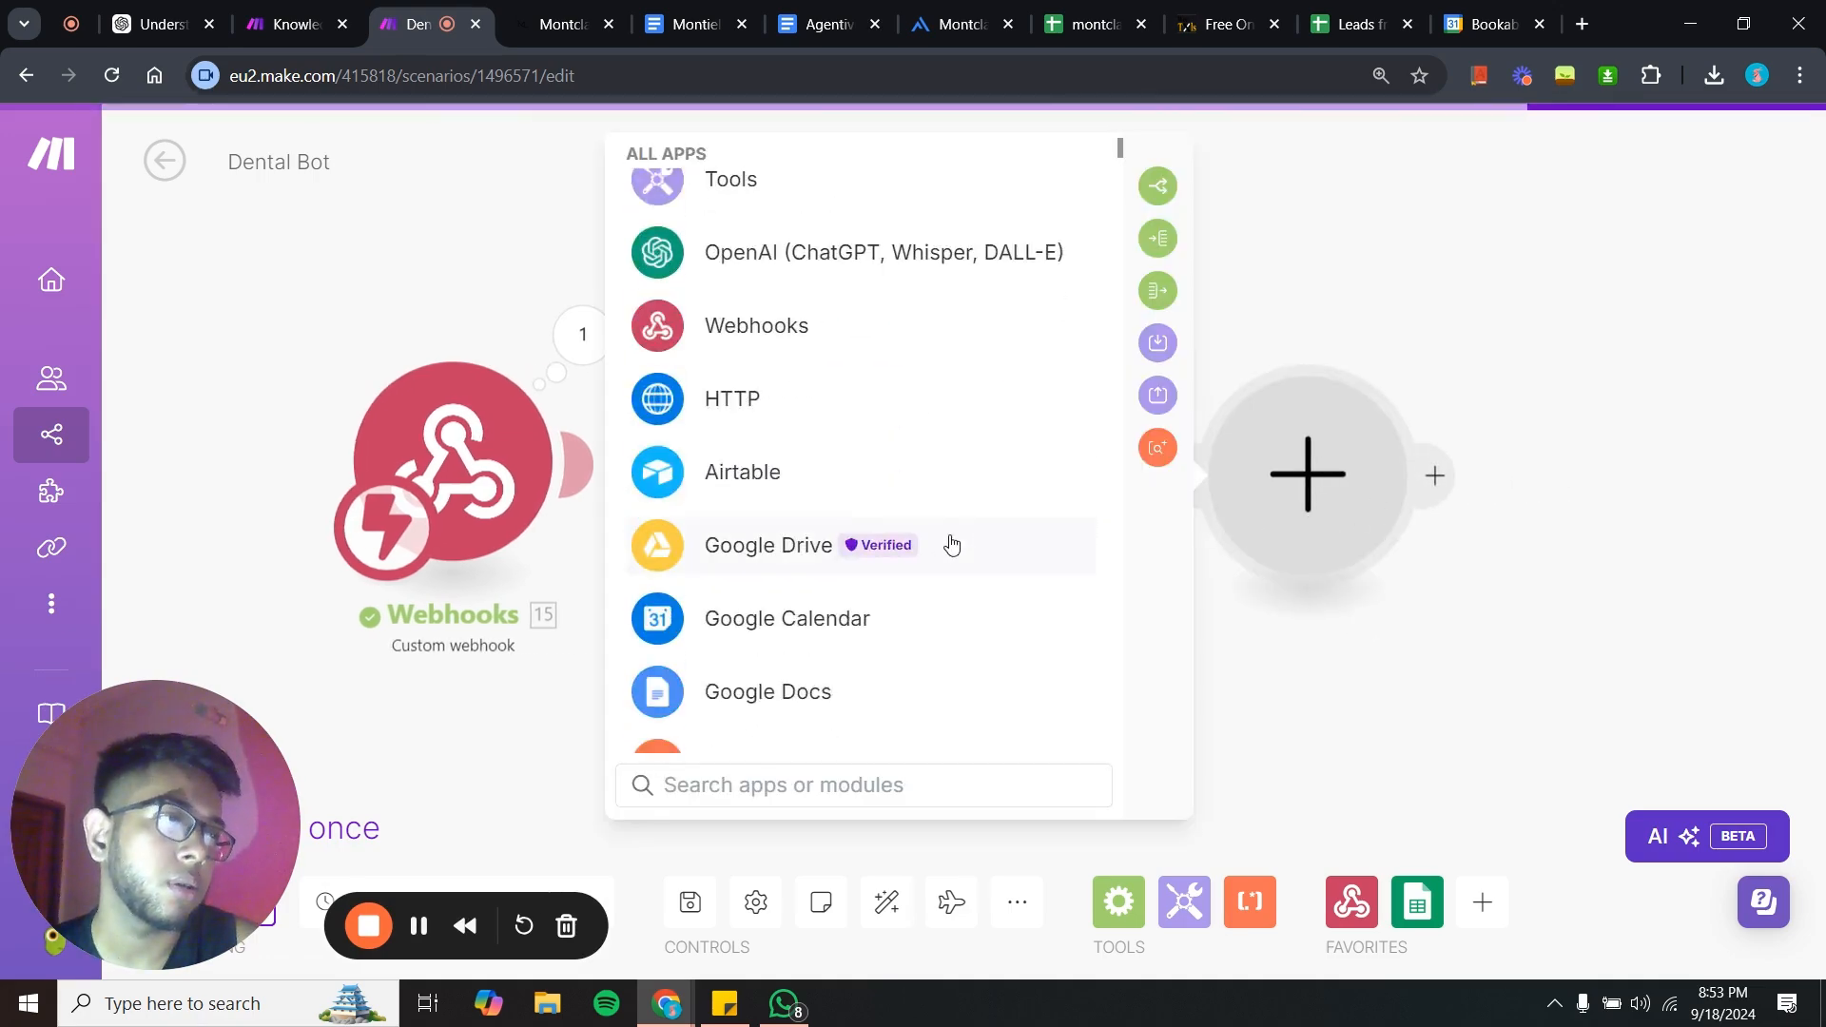
click(845, 228)
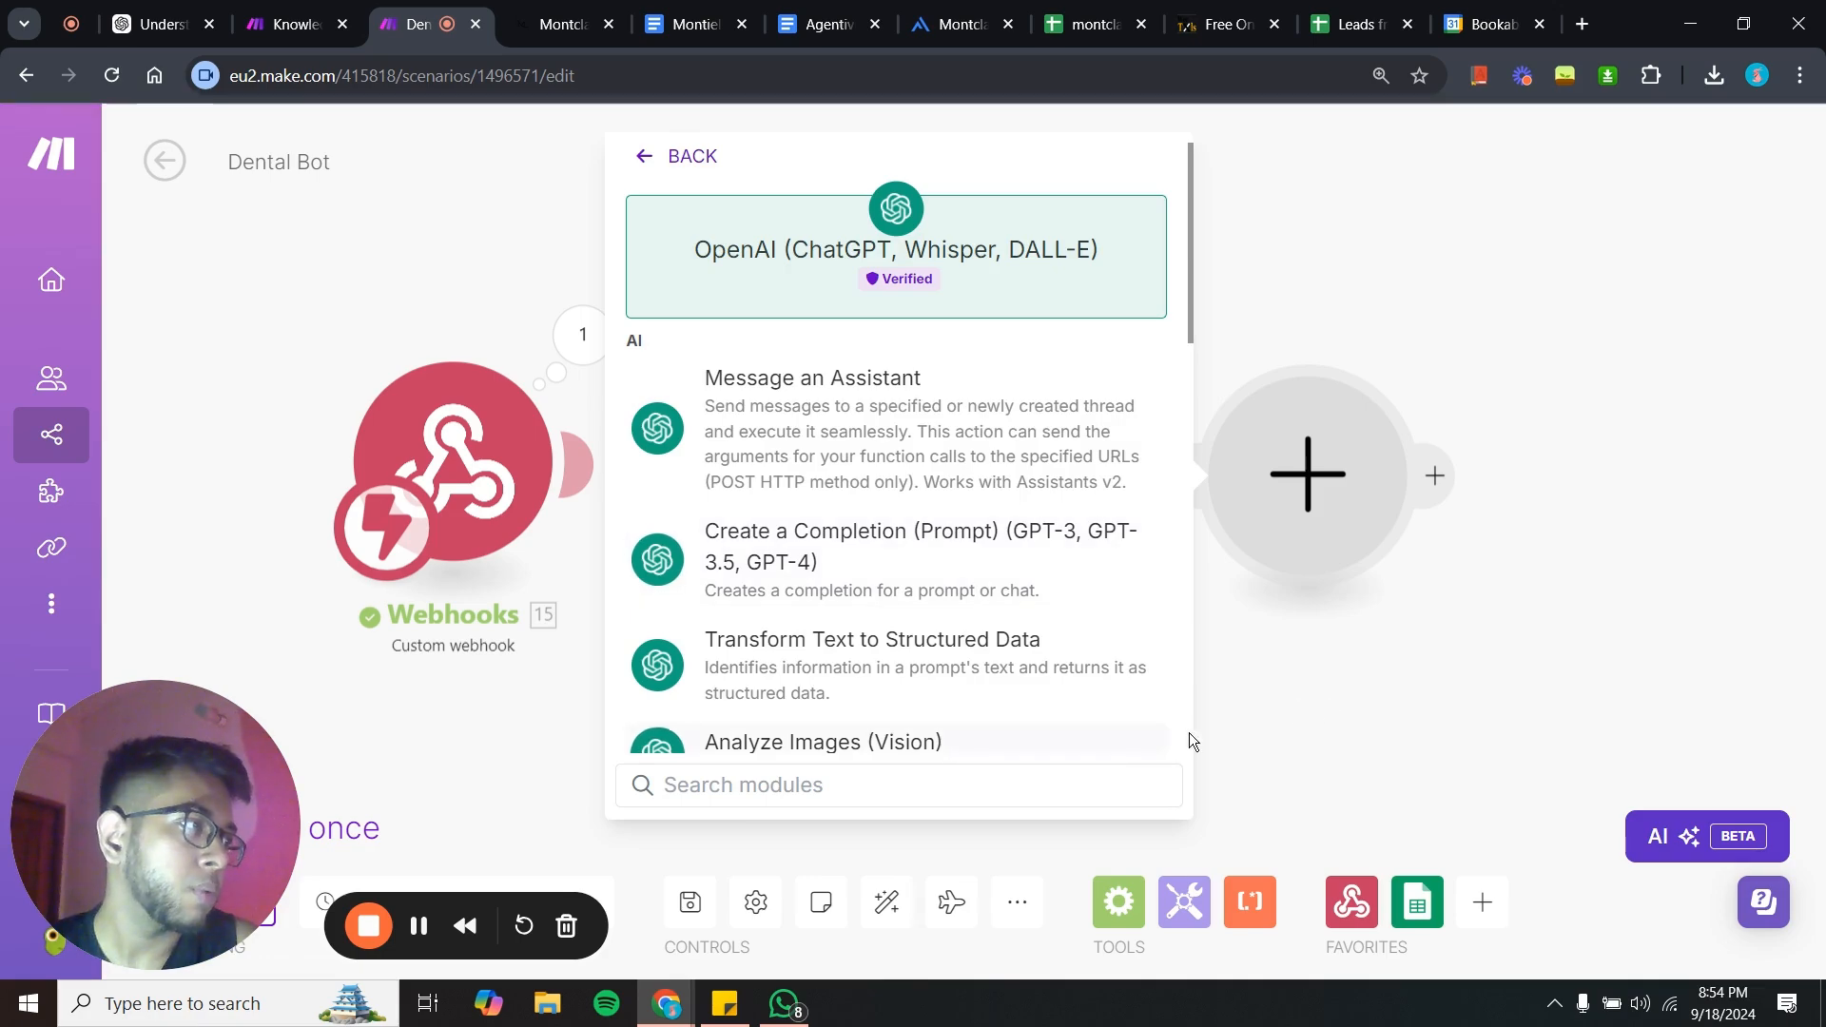
click(921, 547)
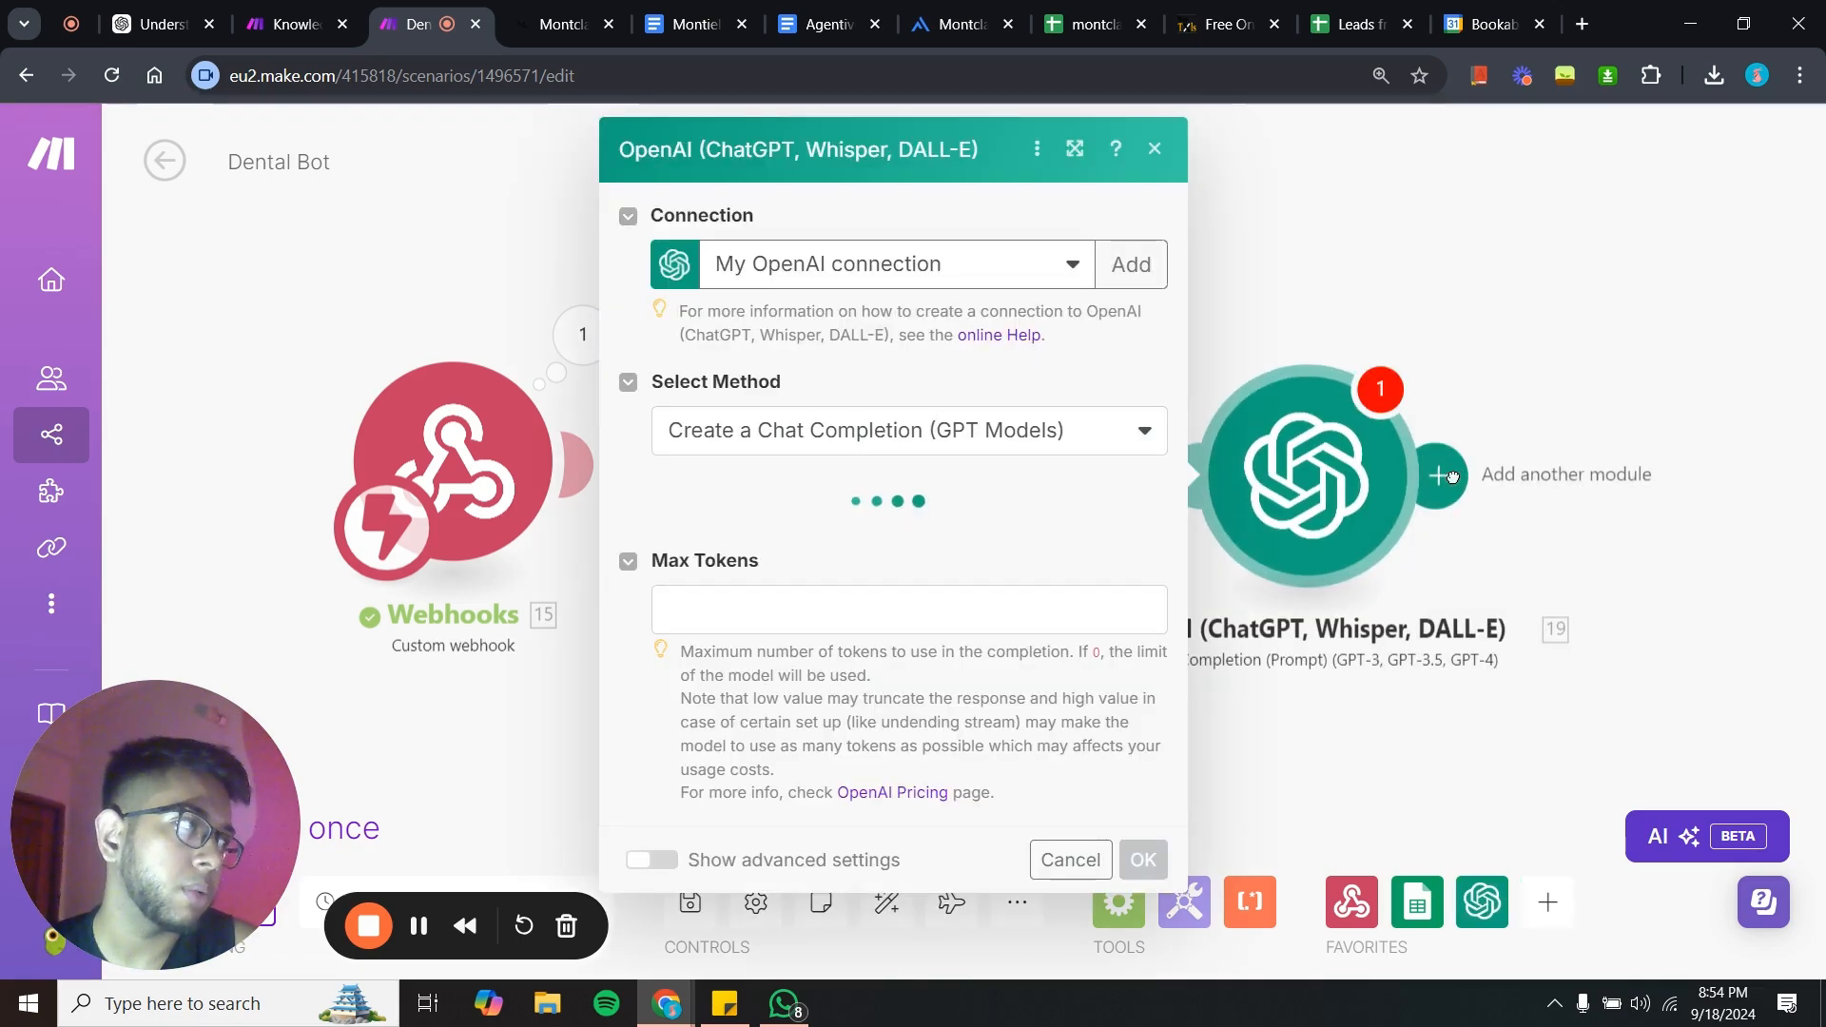
- Append a Gmail Send an Email module after the OpenAI module and close its settings
click(1453, 477)
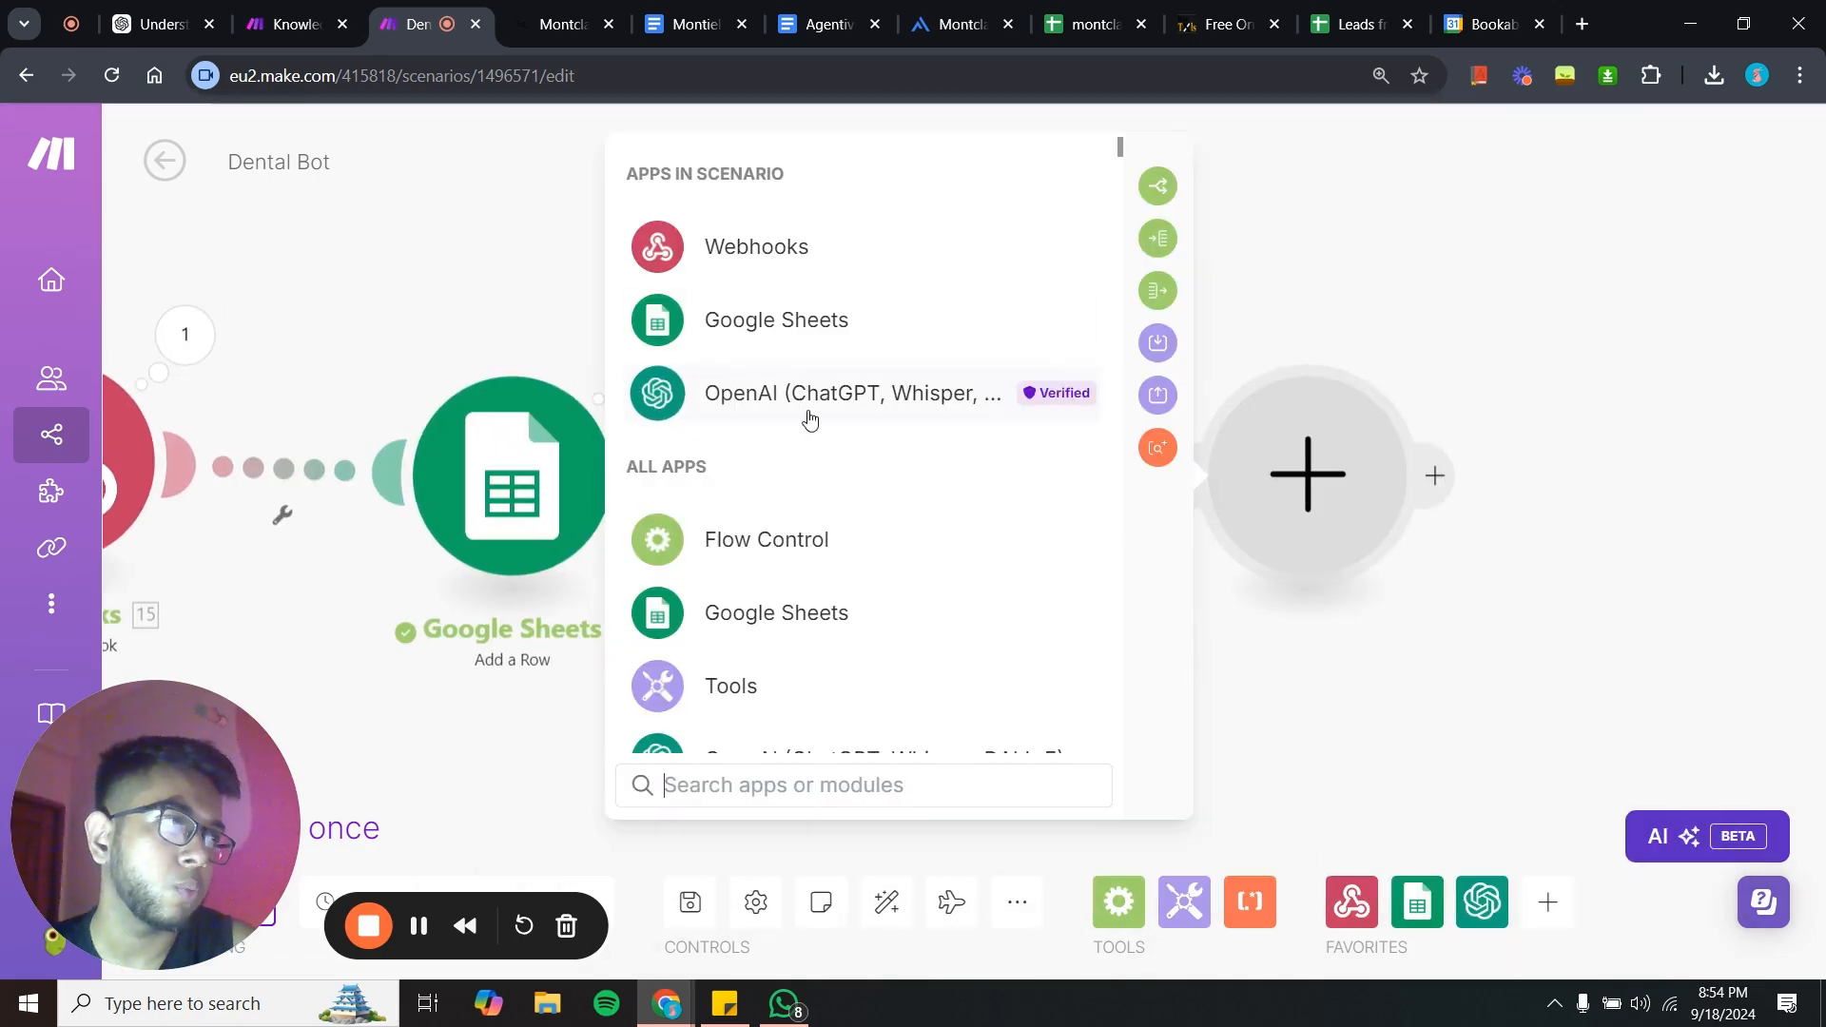
scroll(810, 419, down, 10)
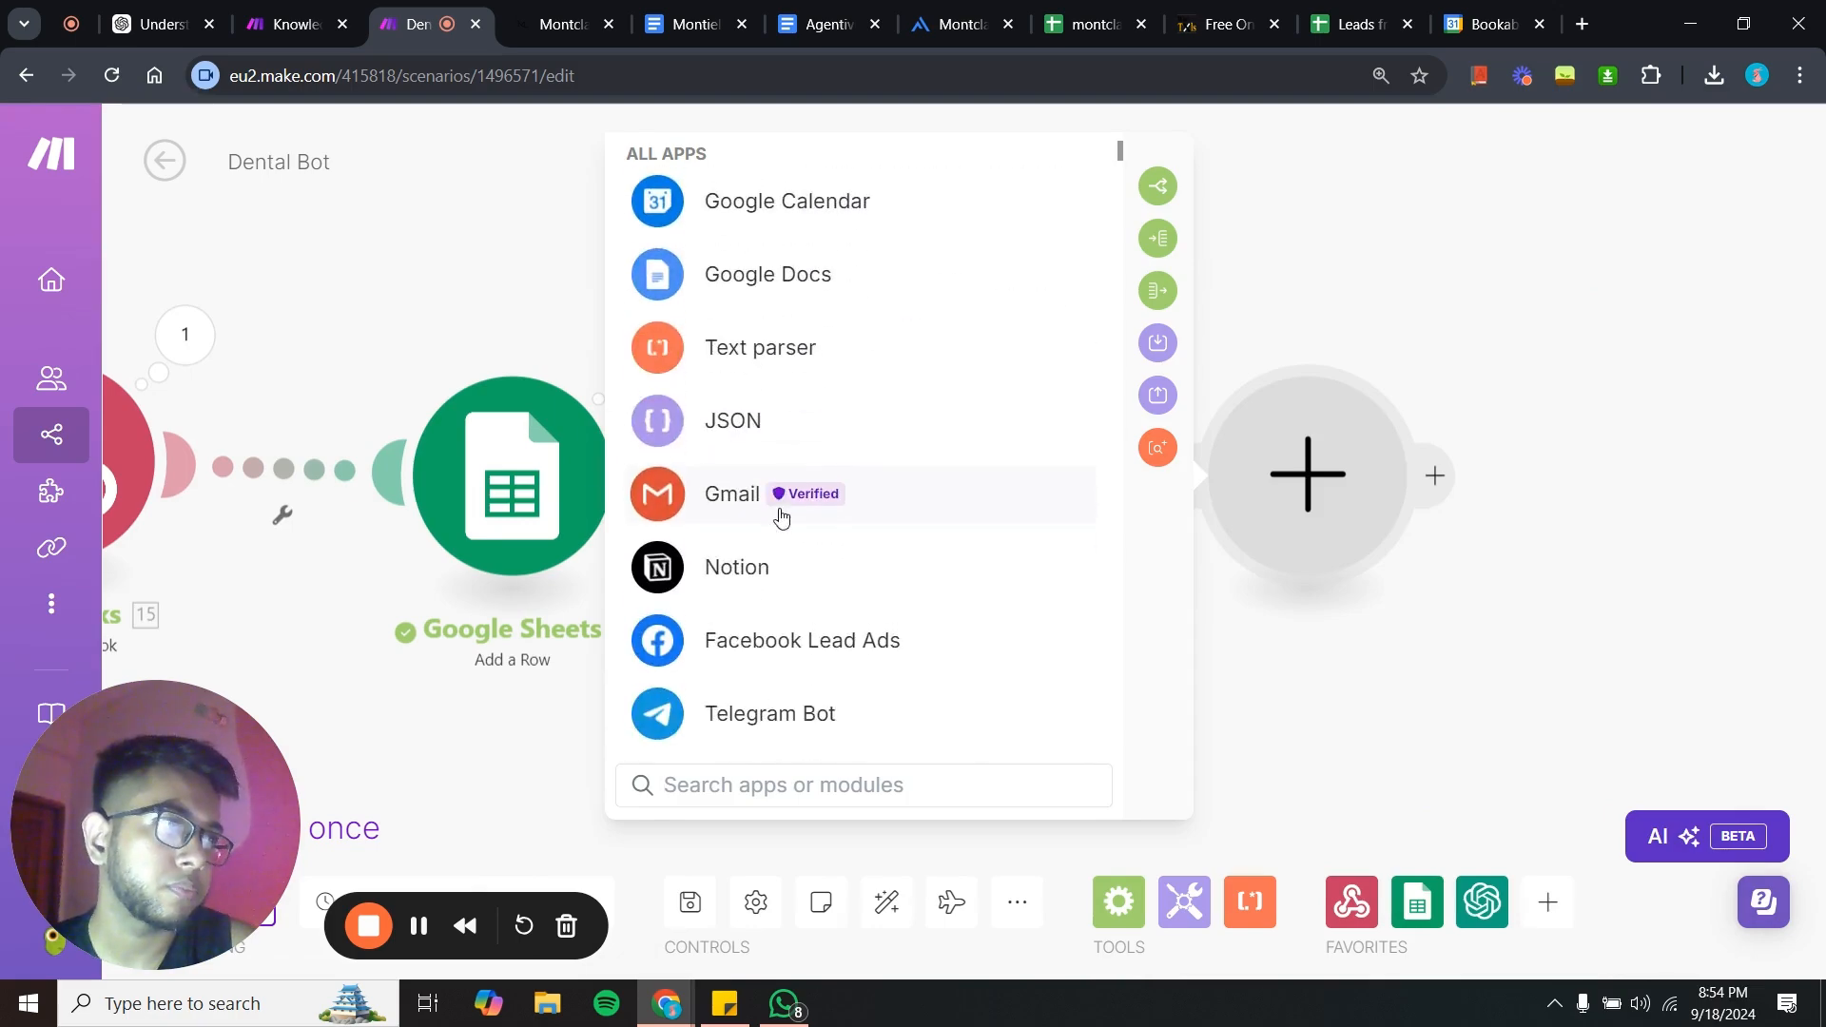
click(780, 513)
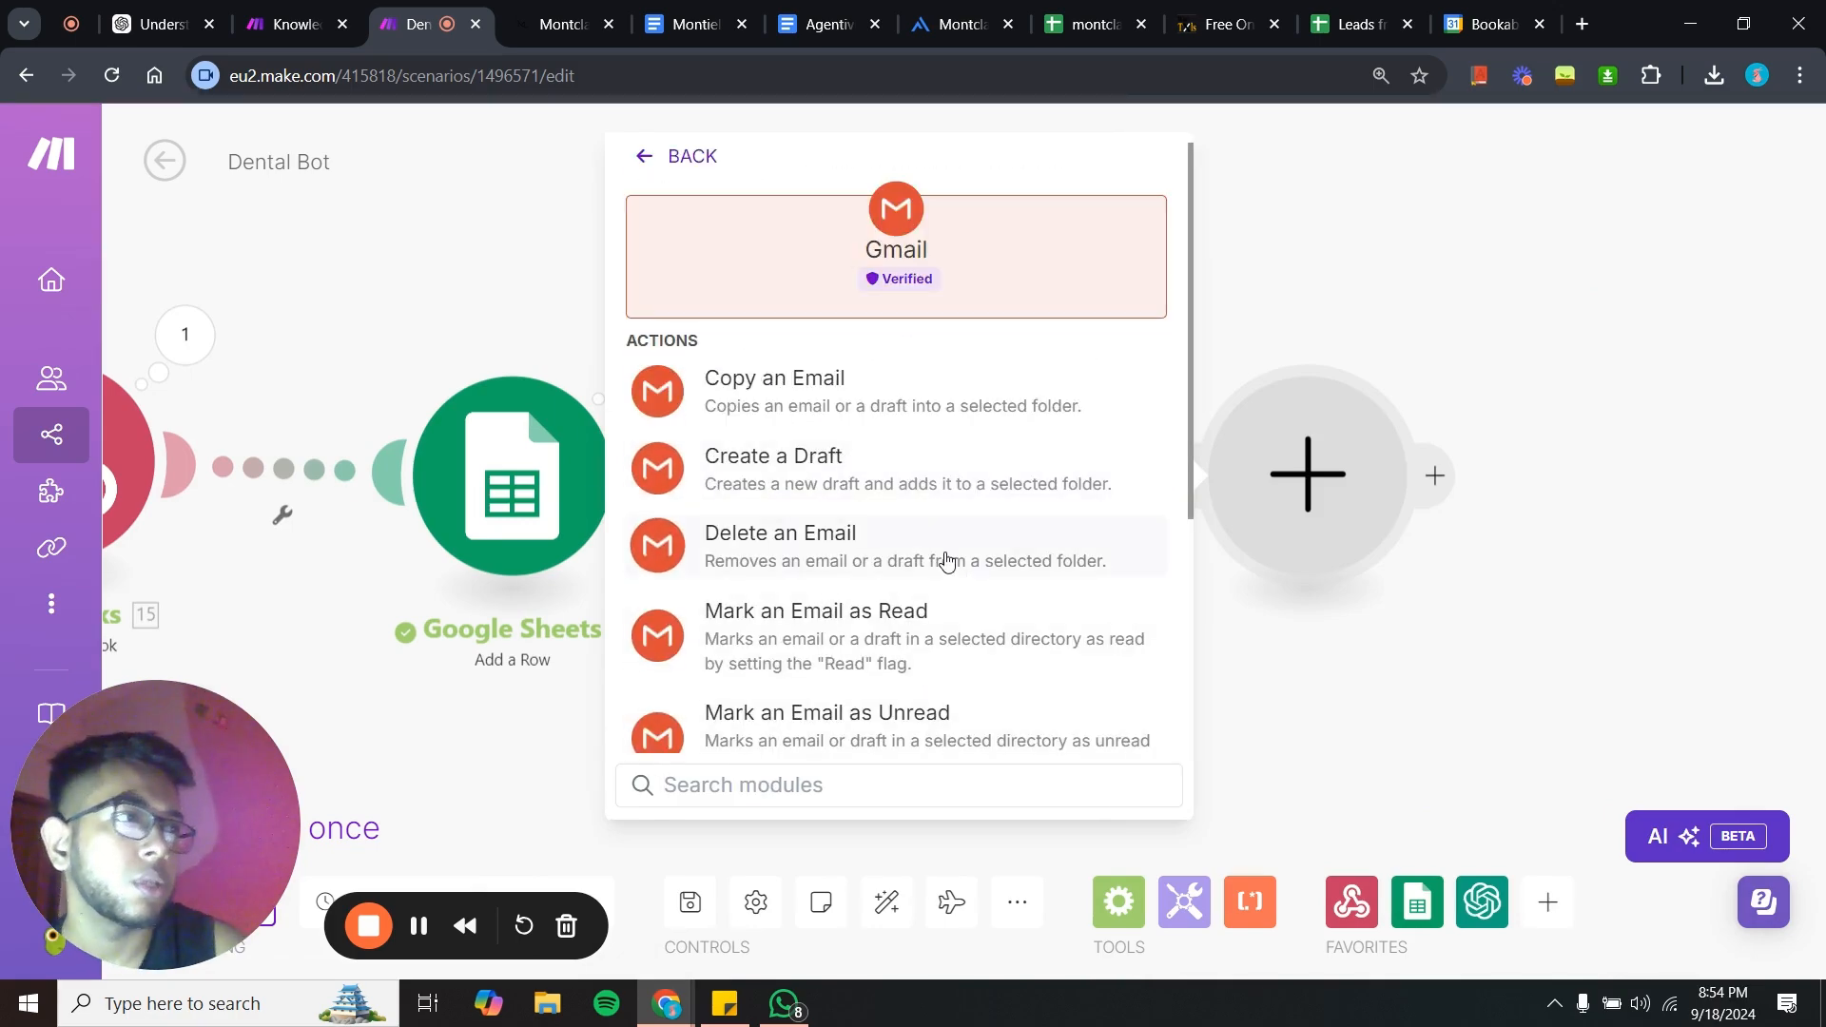
scroll(909, 533, down, 4)
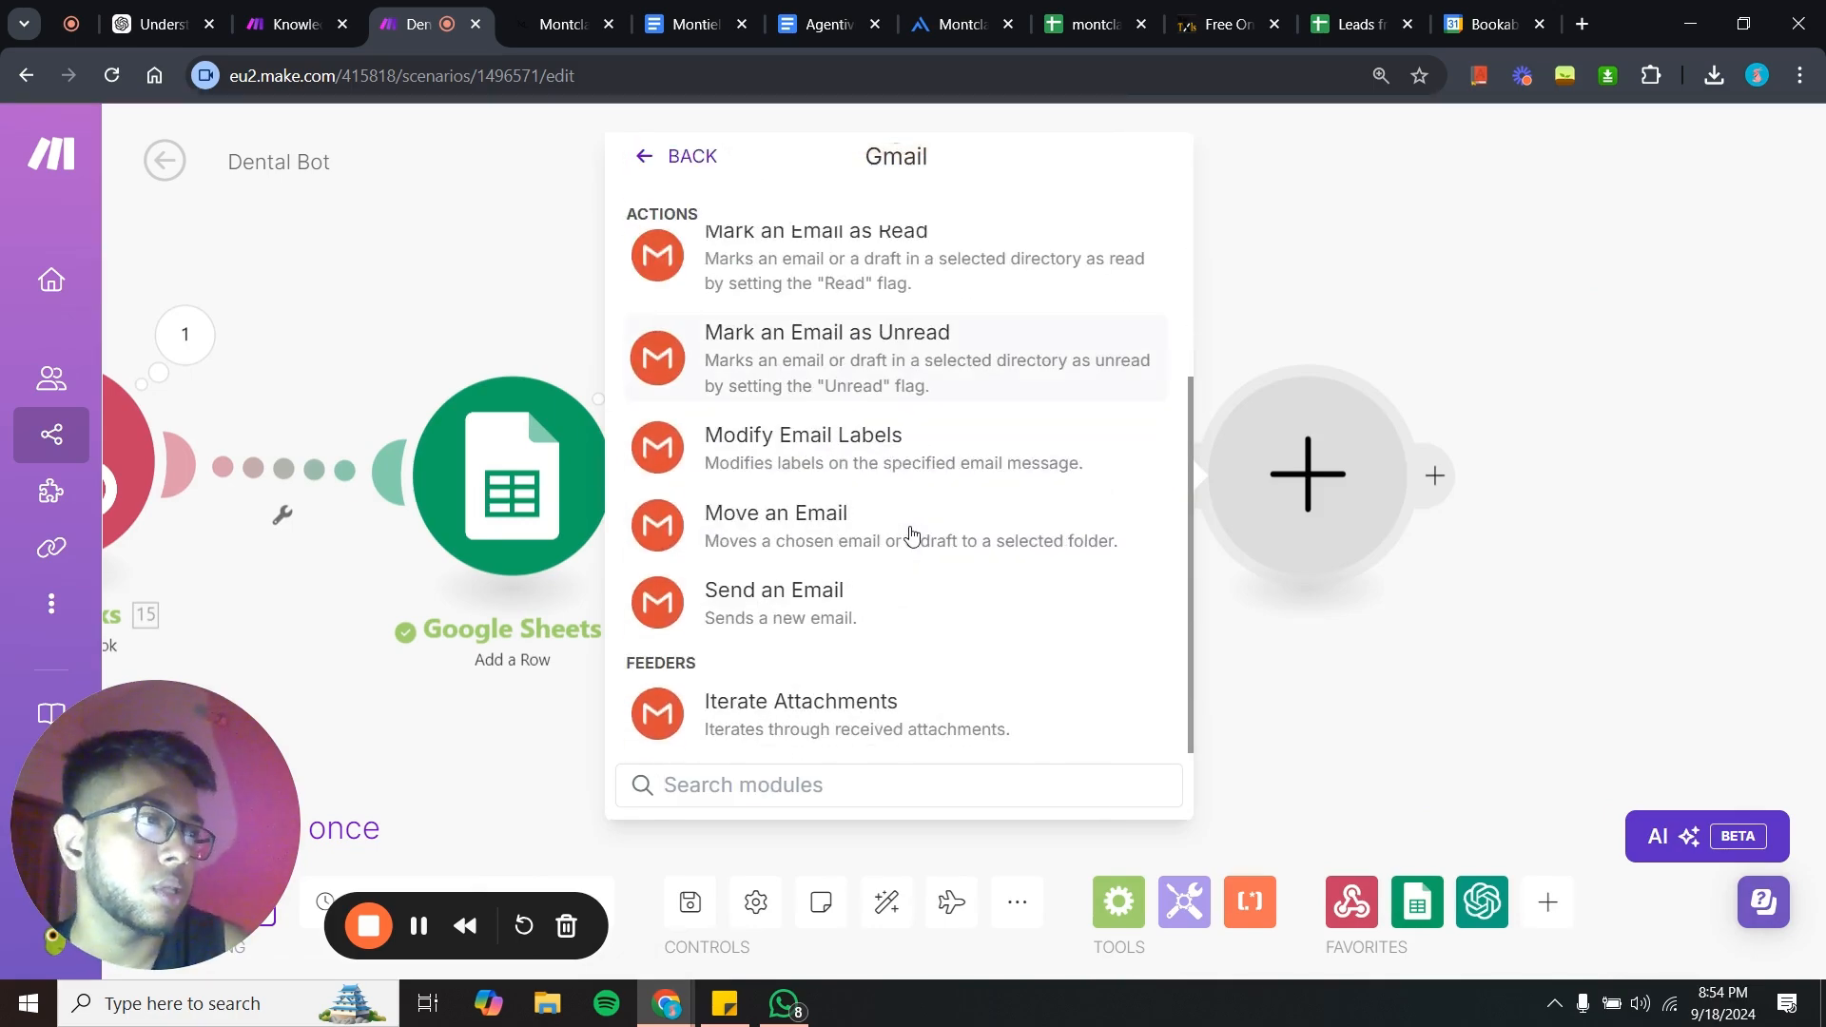
click(875, 590)
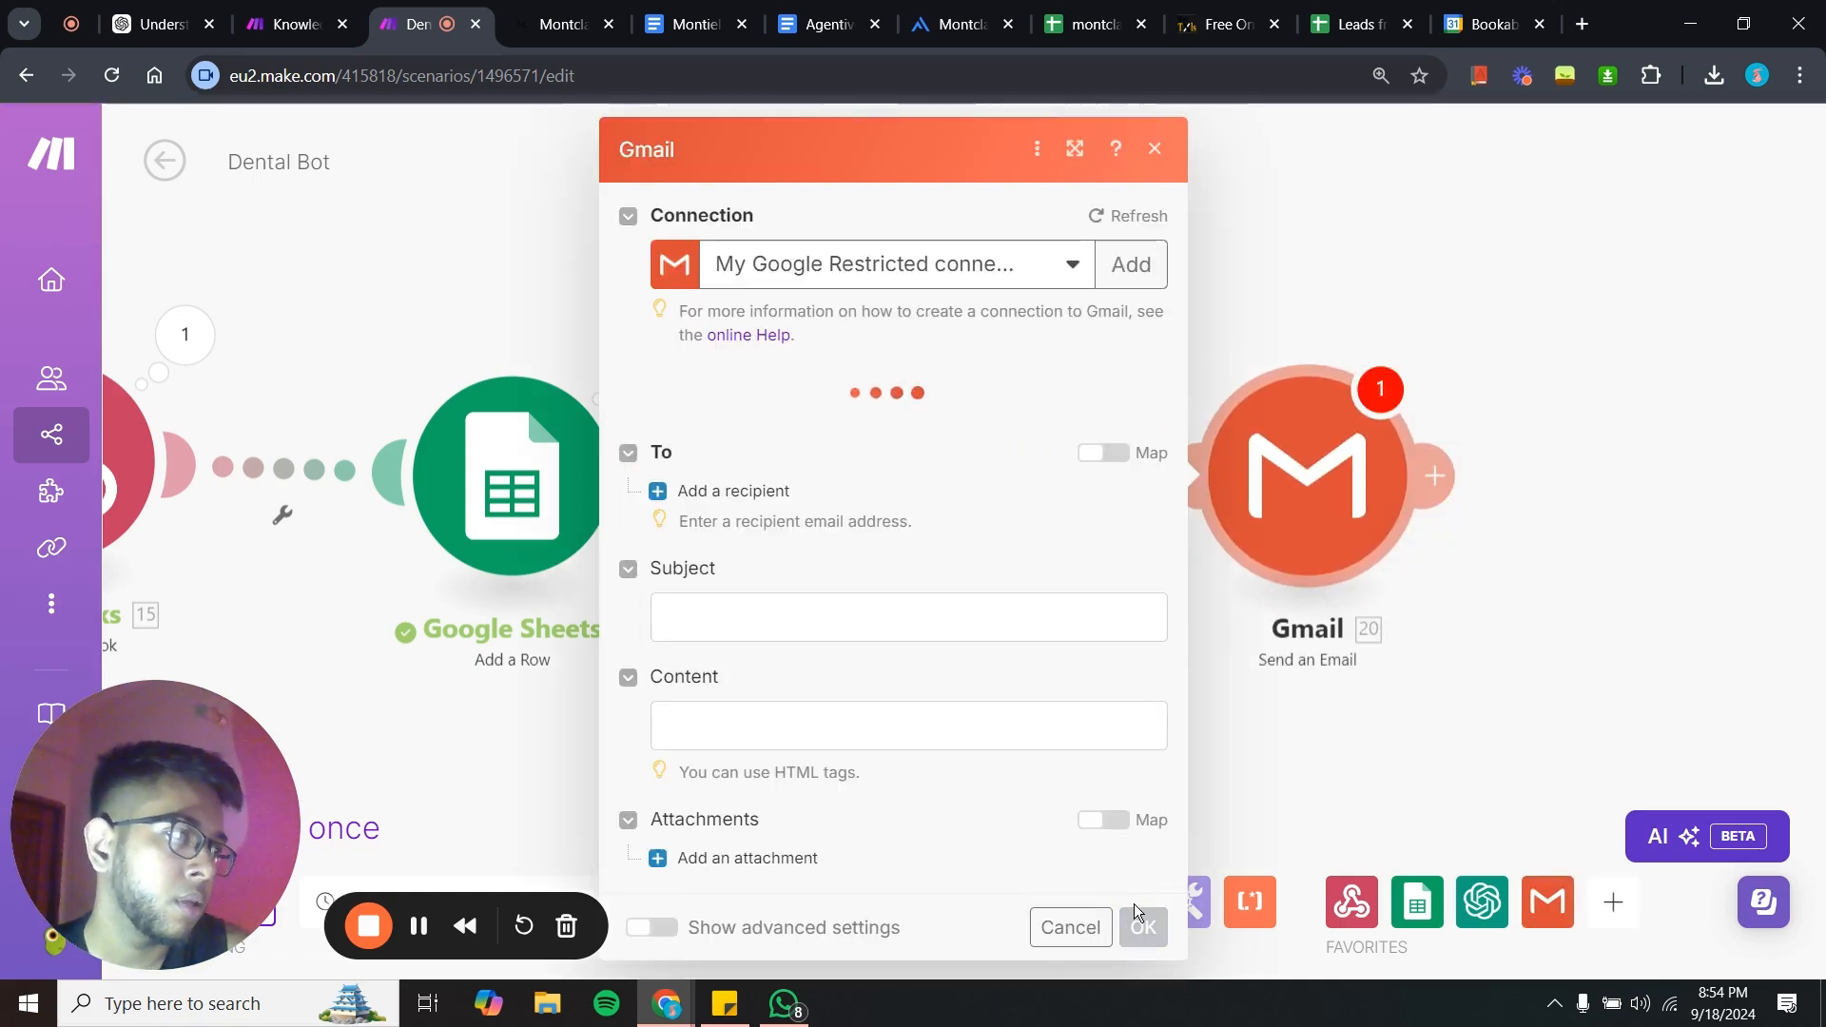
click(1155, 150)
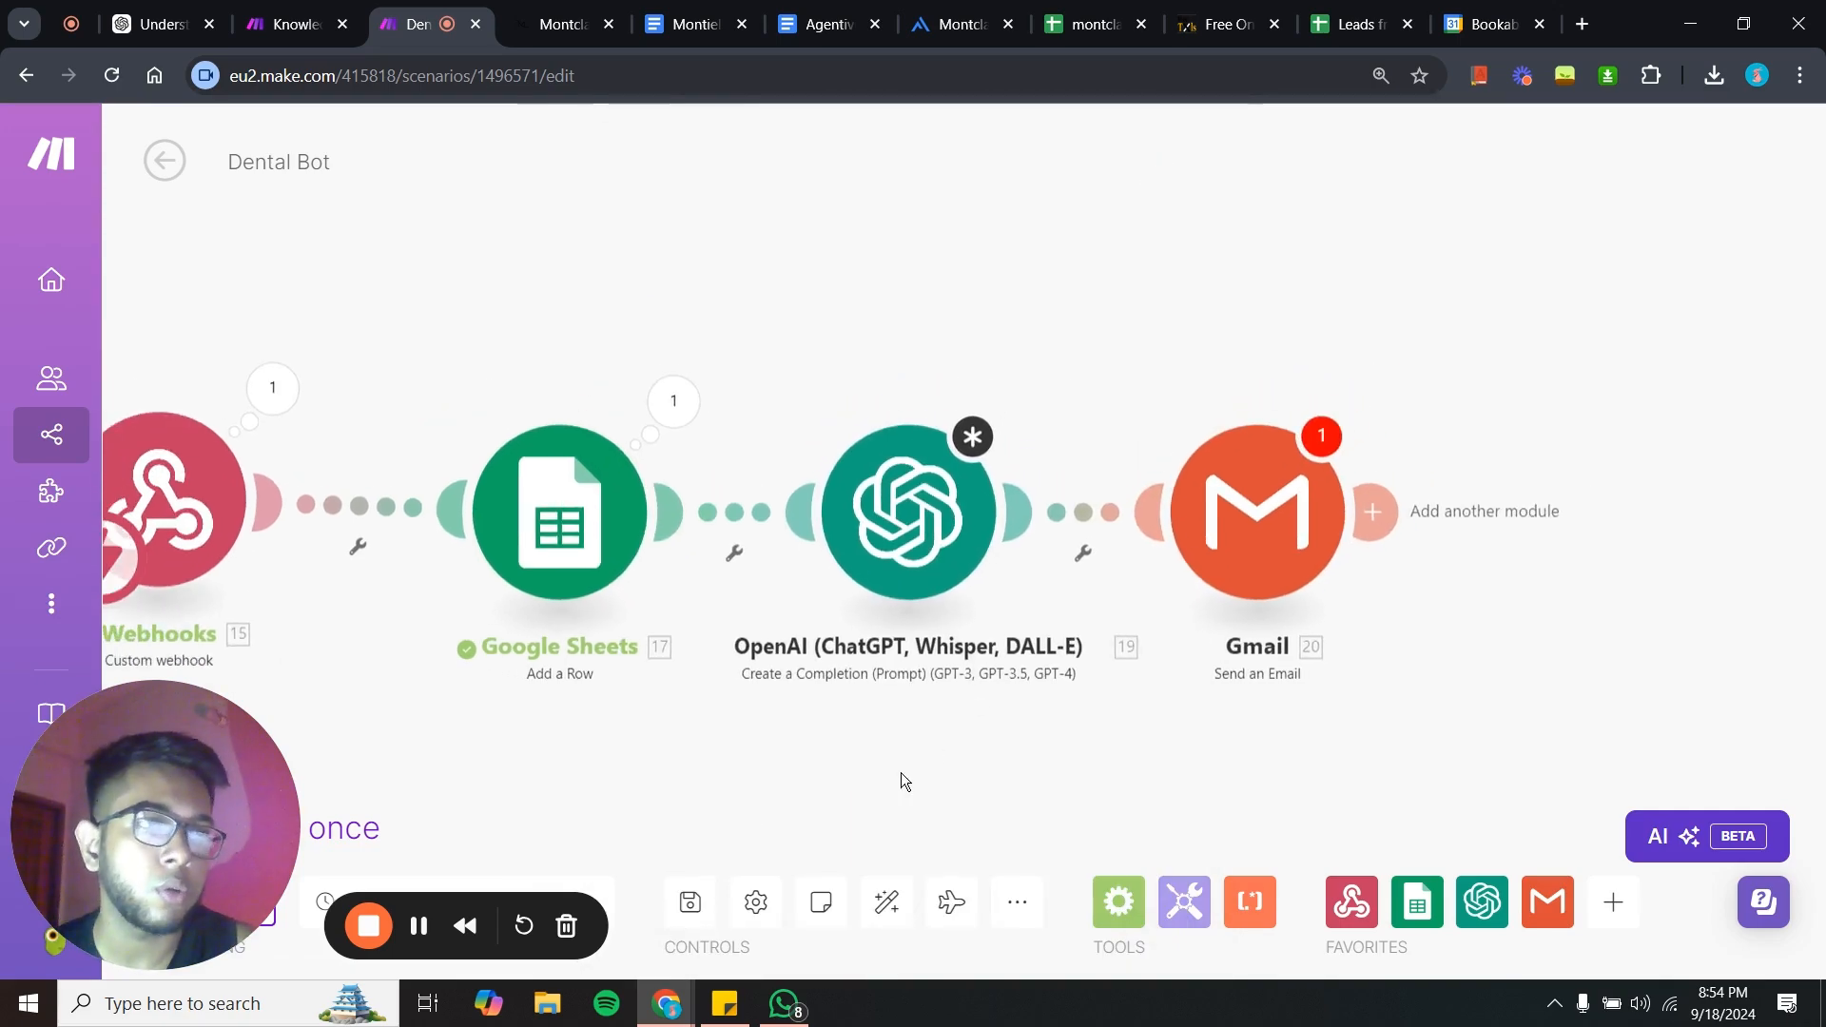
- Delete the OpenAI and Gmail modules from the scenario
drag(900, 773, 980, 711)
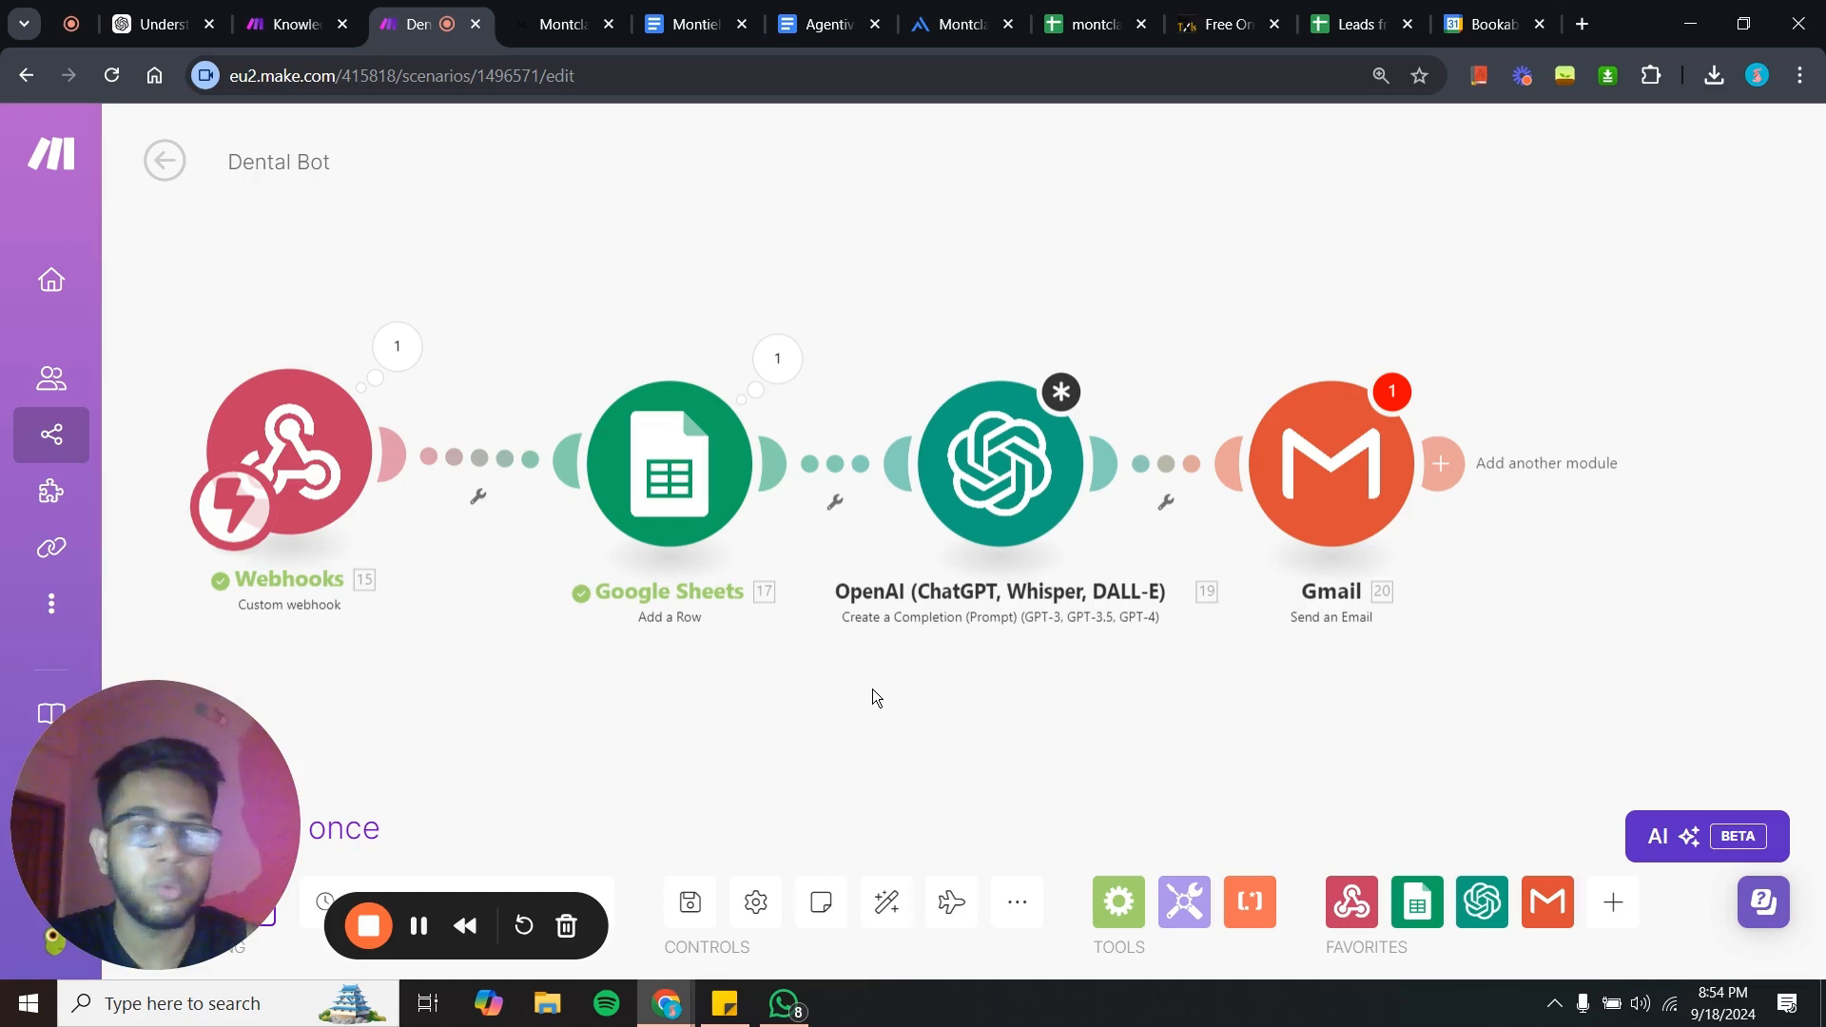
drag(809, 686, 960, 686)
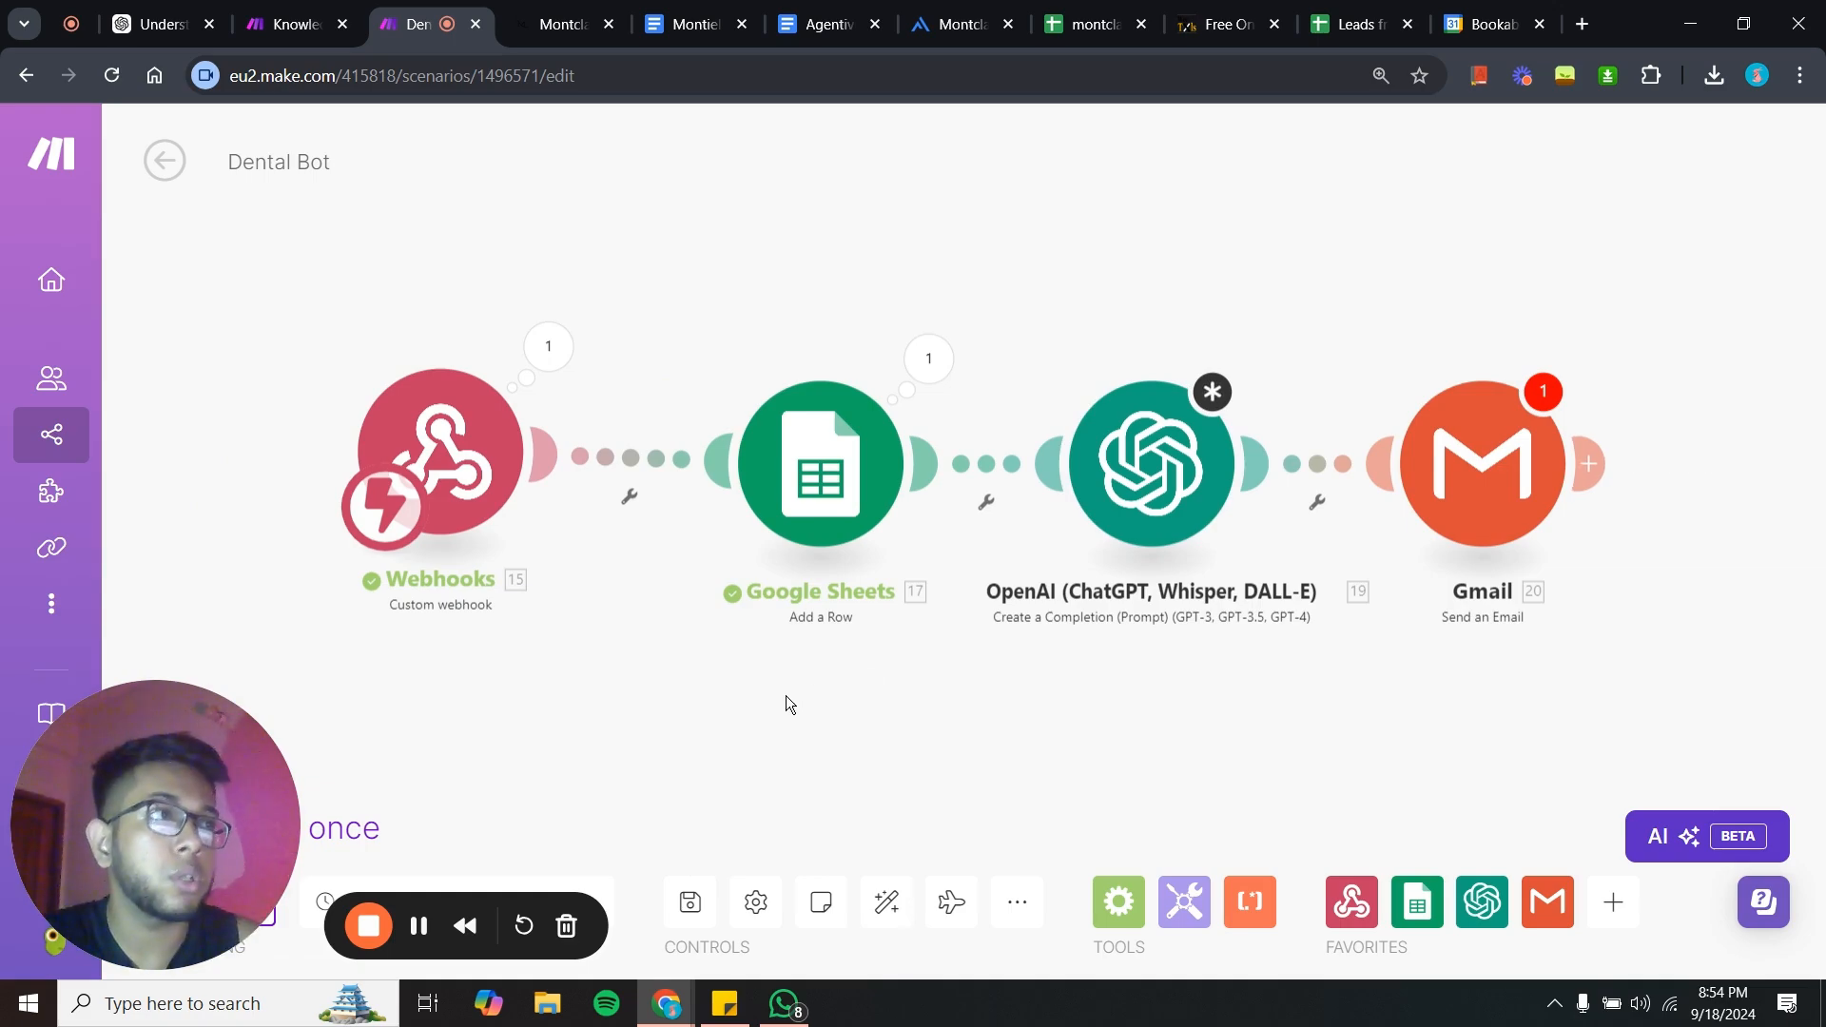
drag(989, 685, 950, 681)
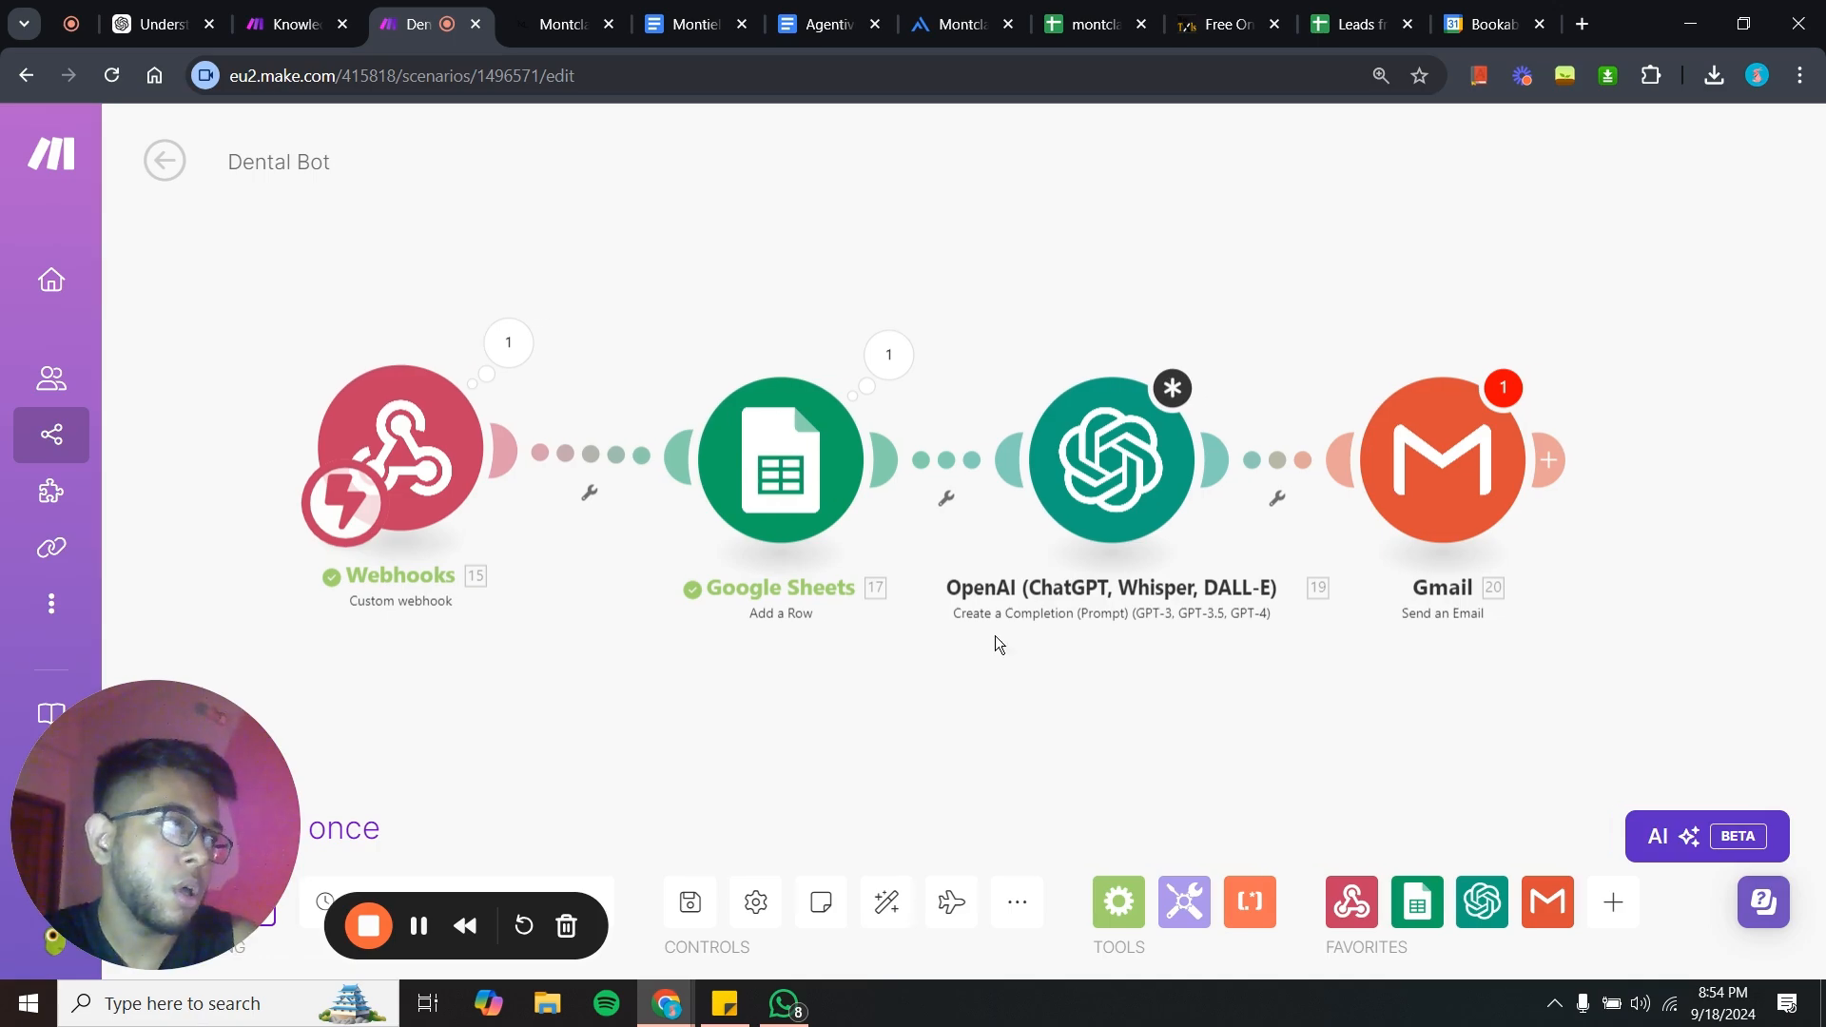
drag(1176, 490, 1103, 496)
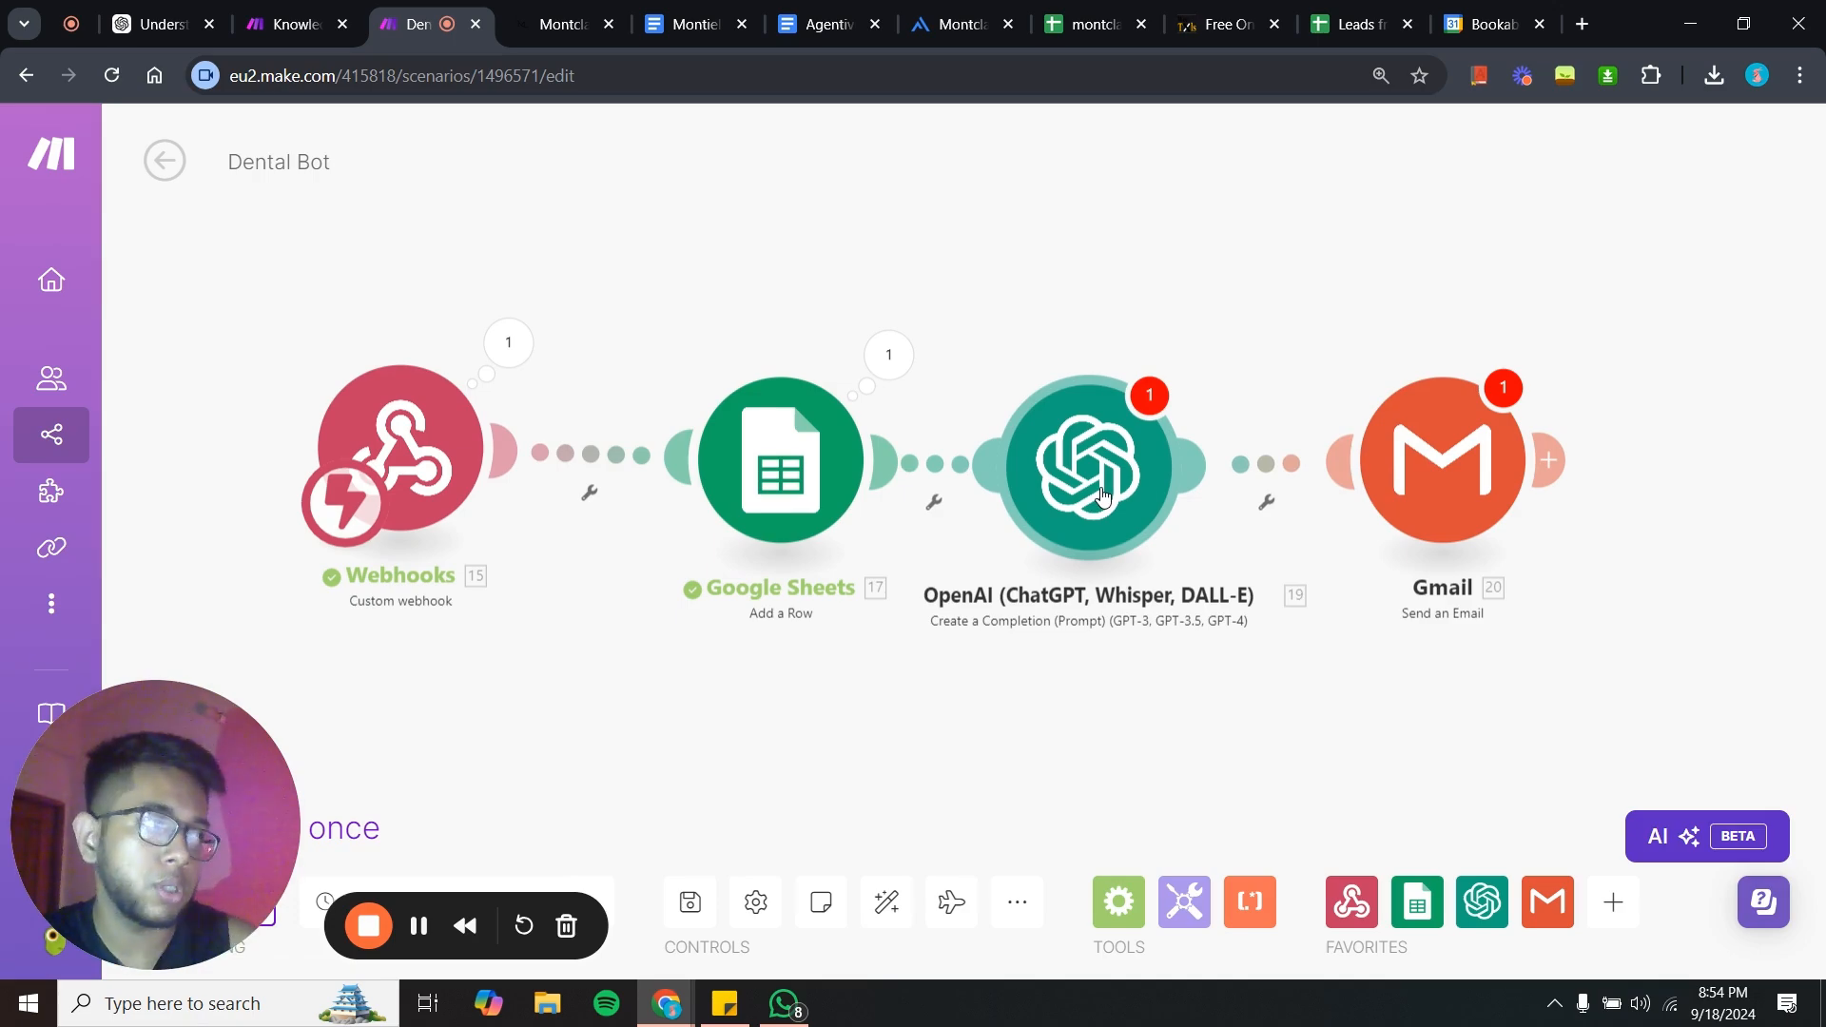
drag(1434, 483, 1492, 484)
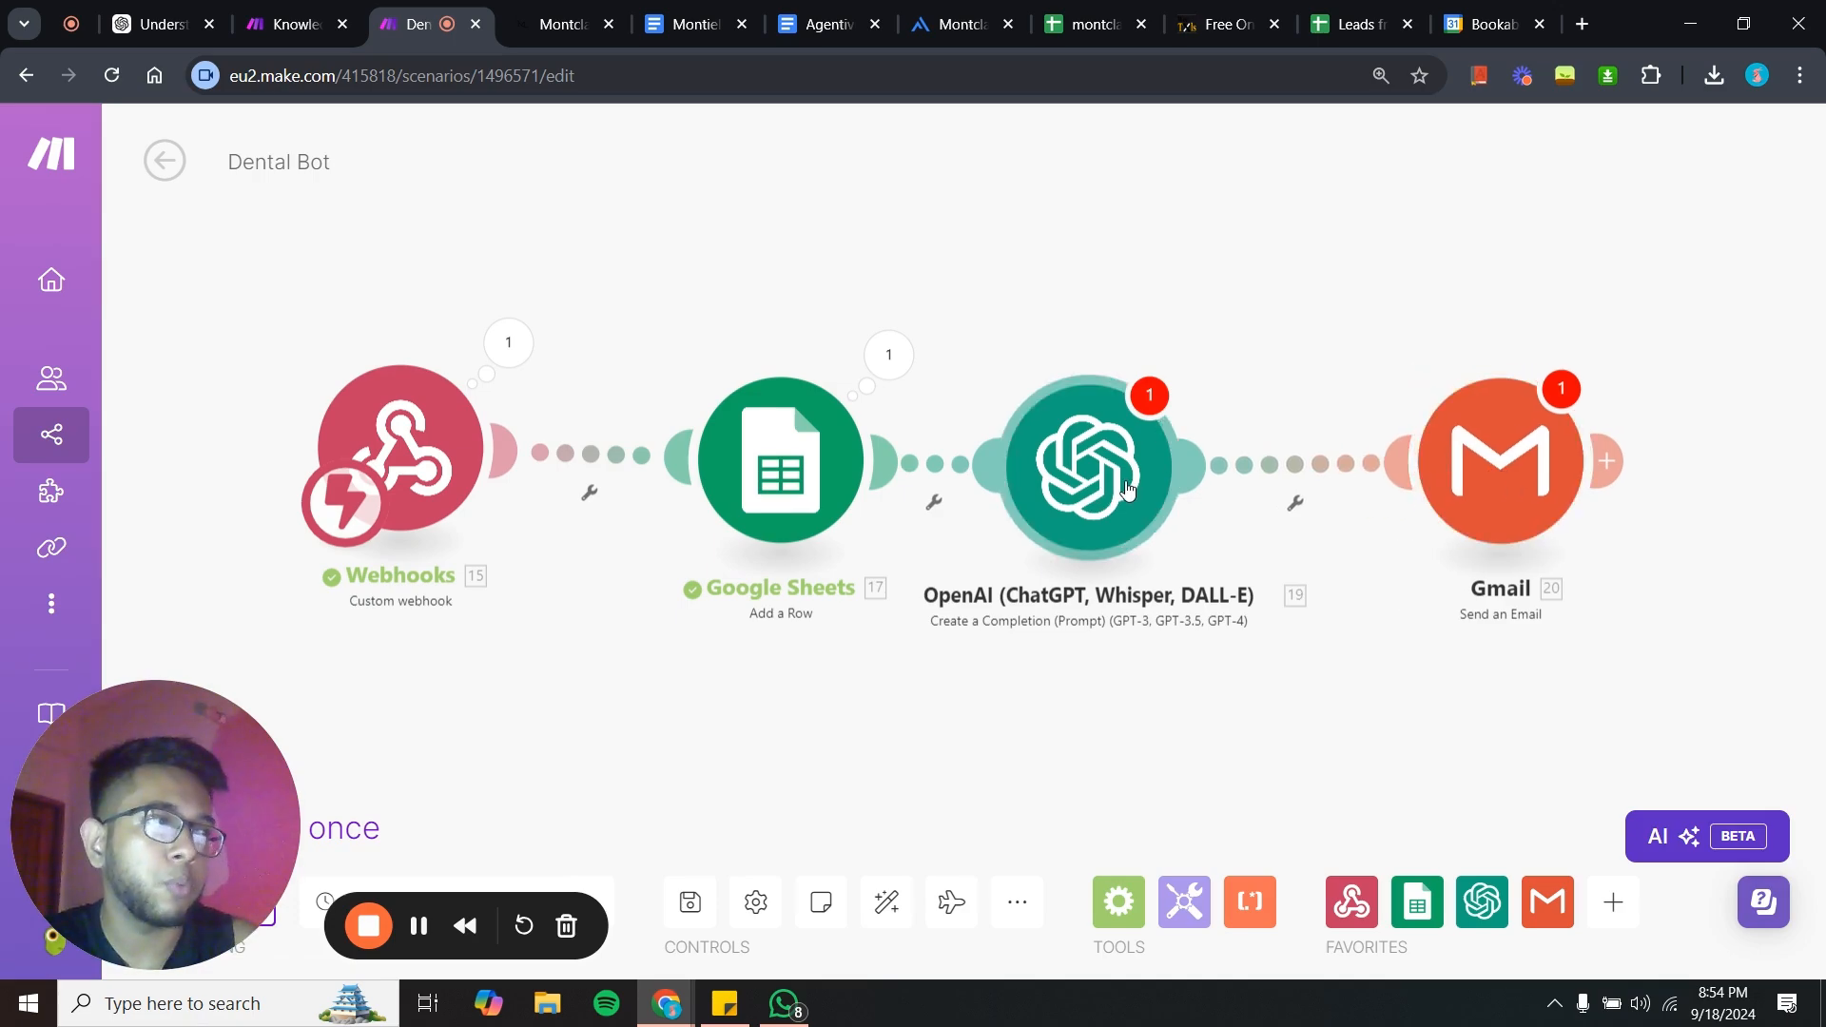
drag(1127, 490, 1165, 481)
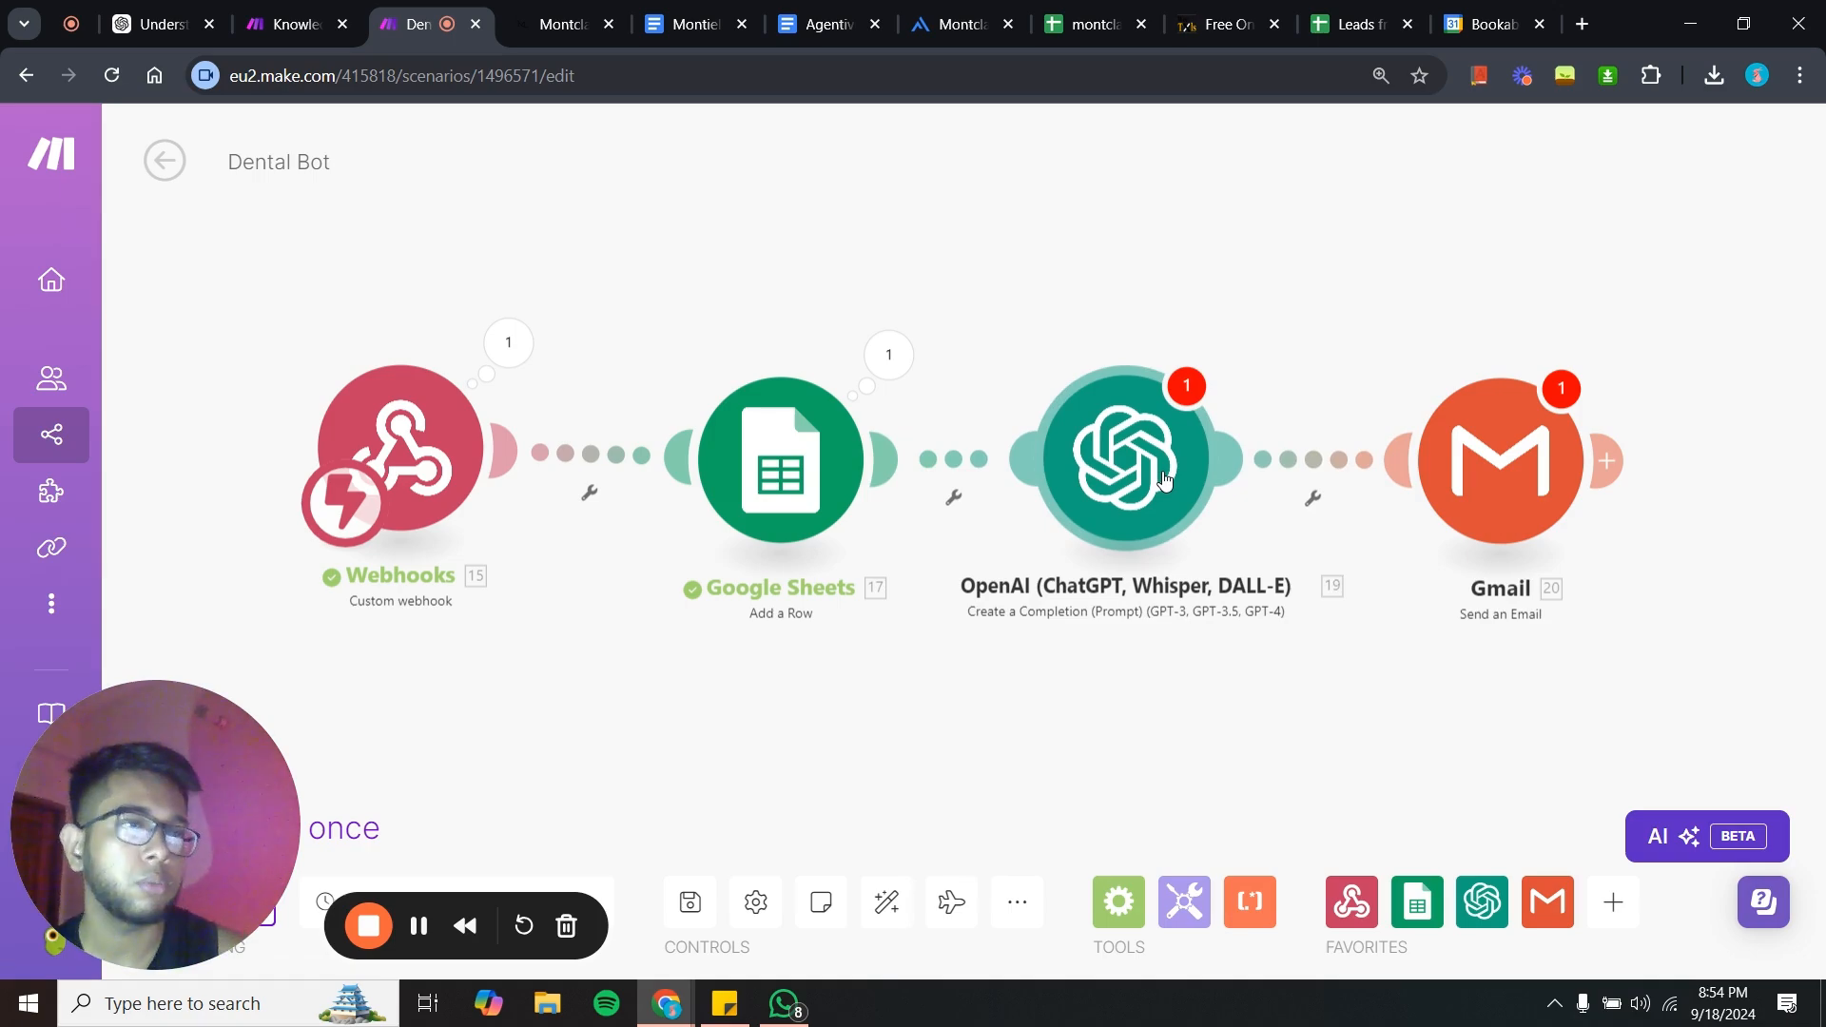
right_click(1165, 479)
click(1236, 791)
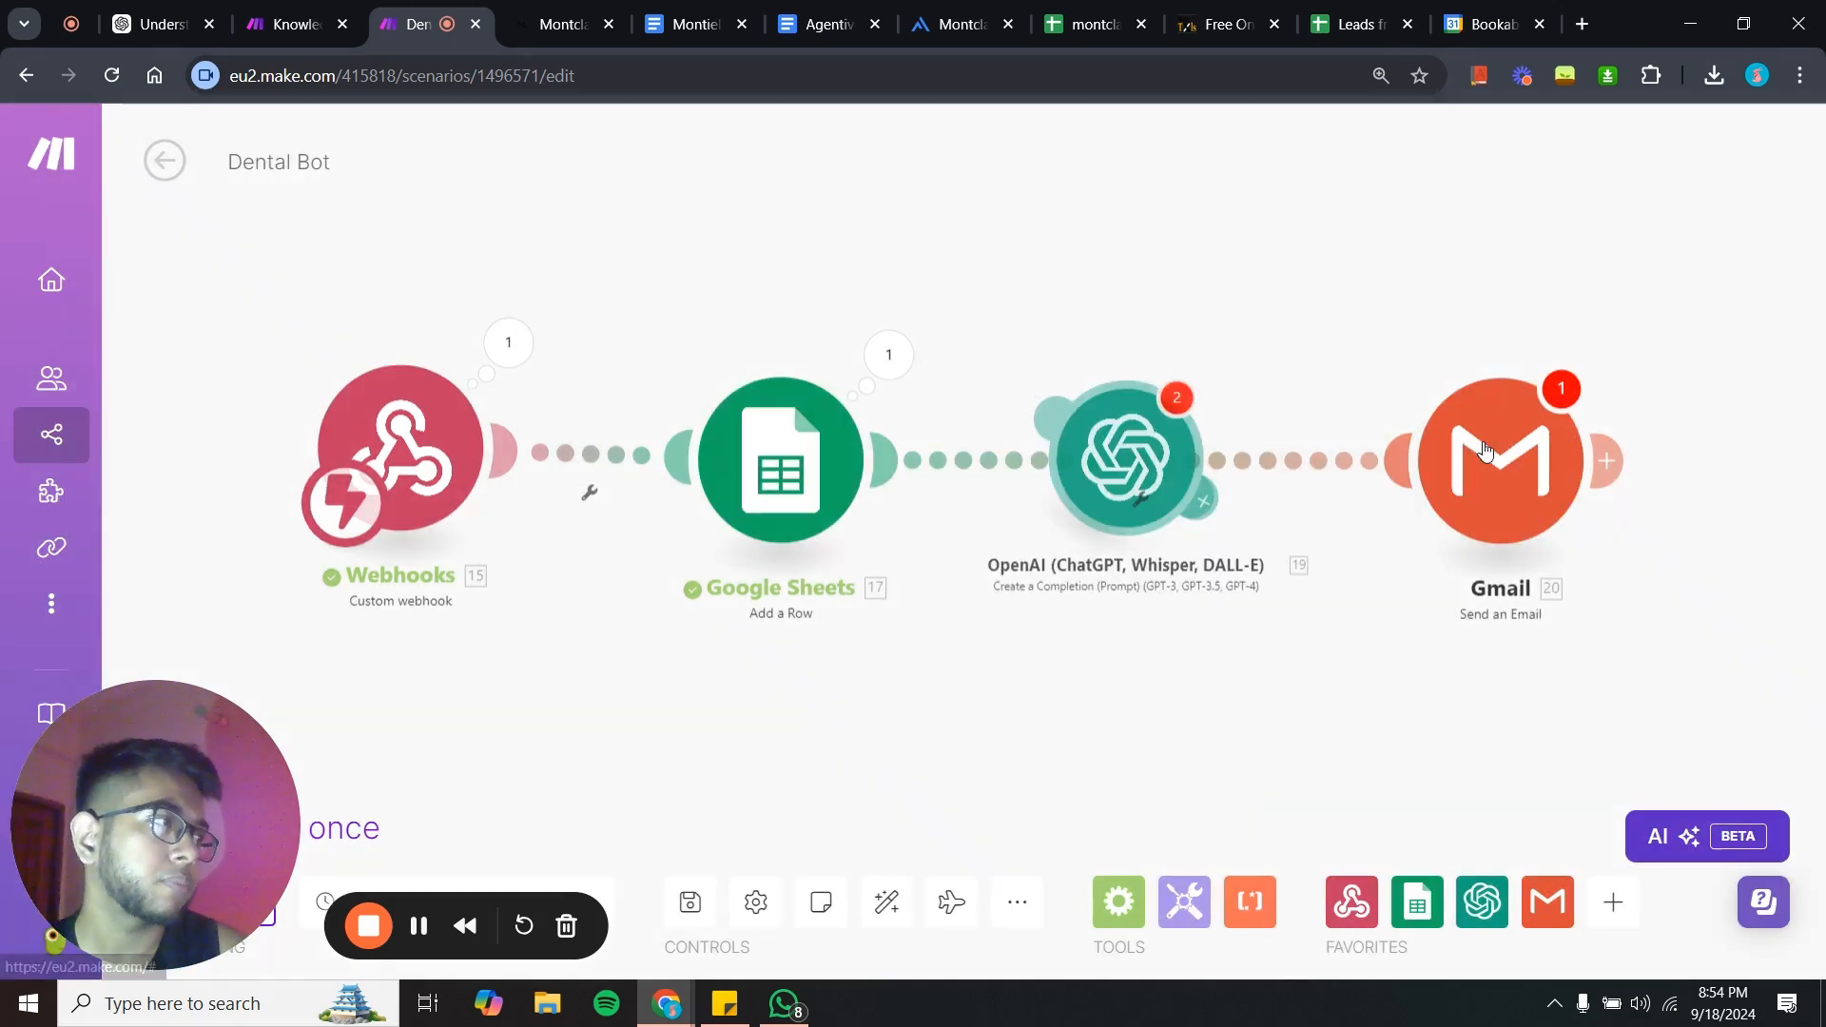
right_click(1487, 450)
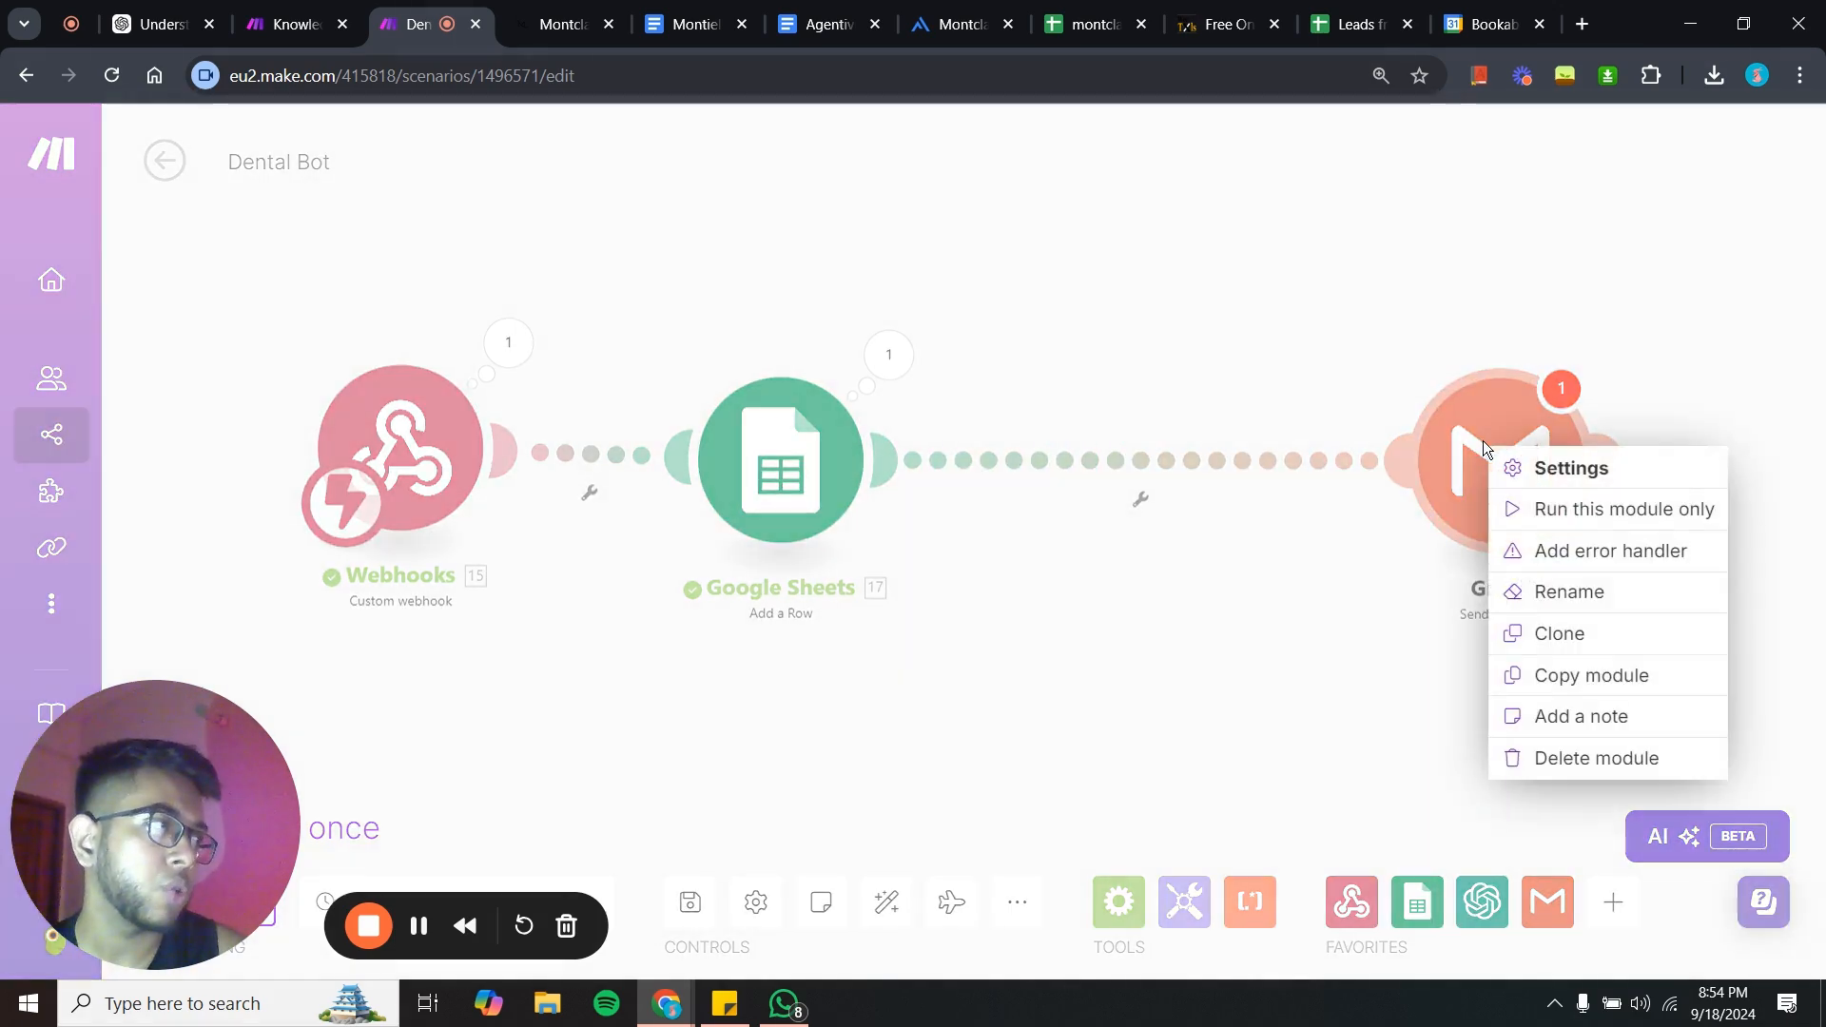
click(1566, 761)
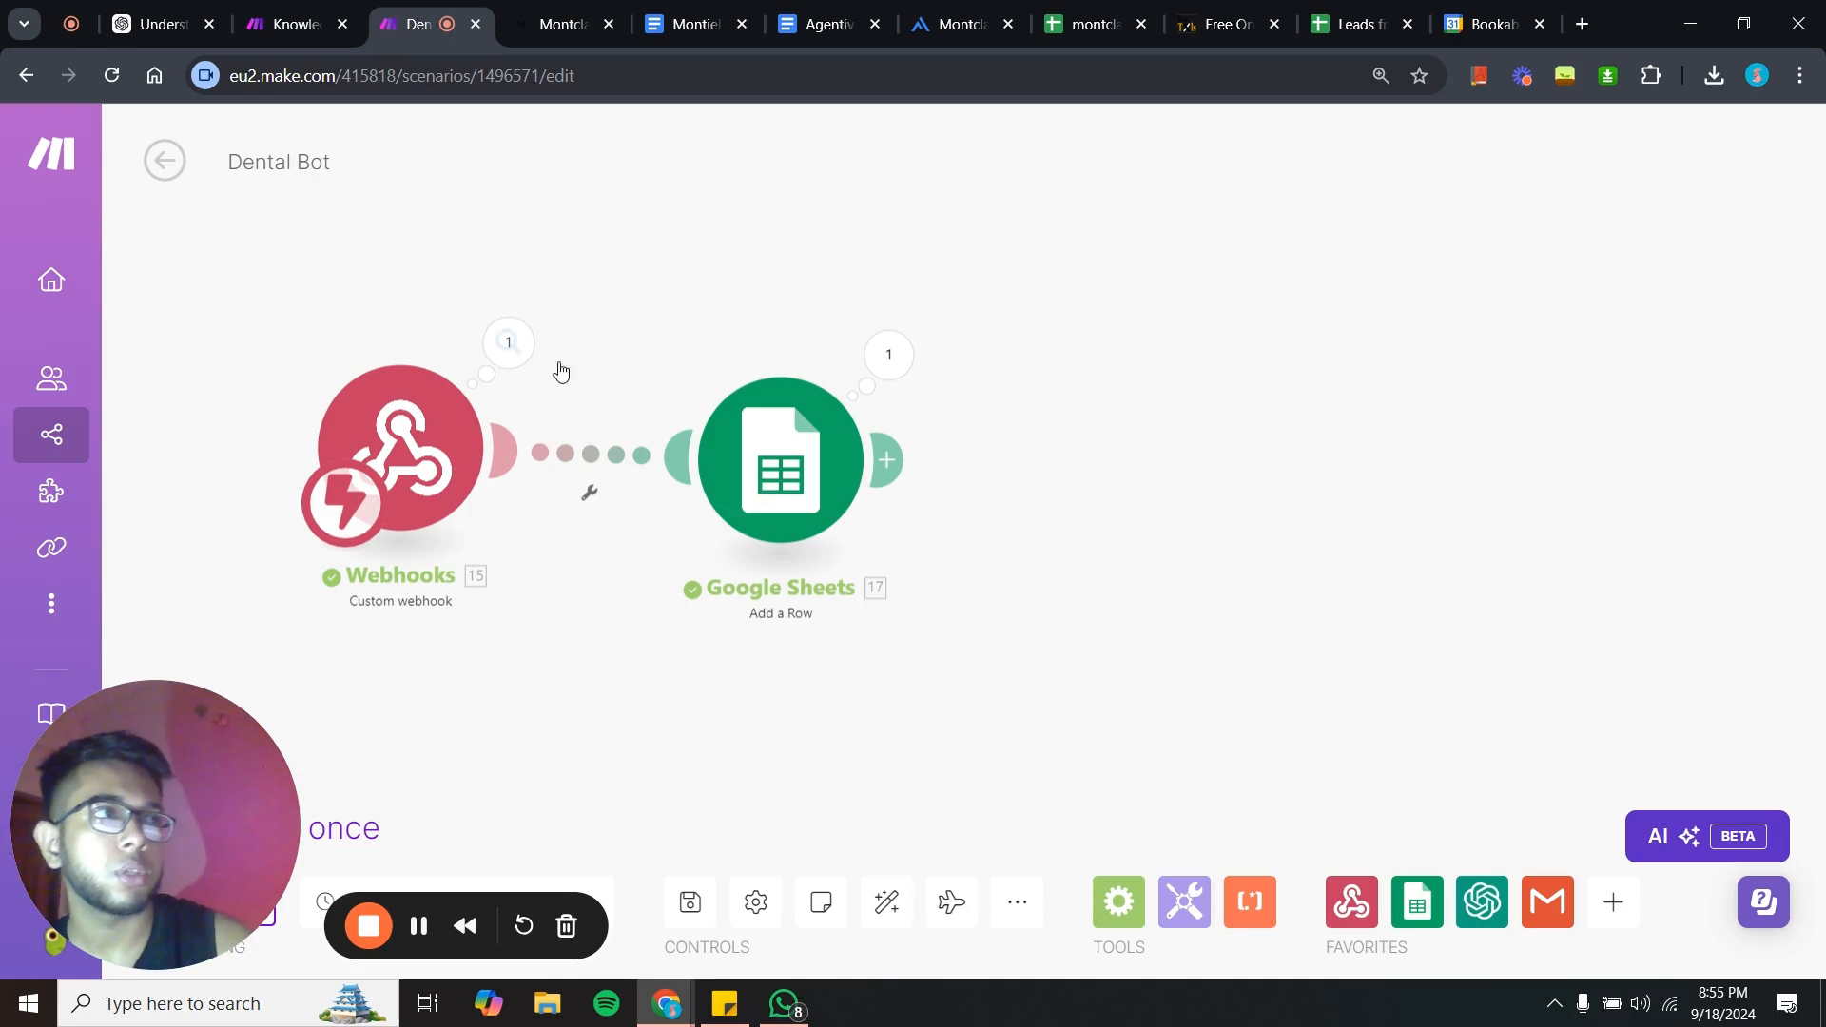
drag(614, 296, 670, 324)
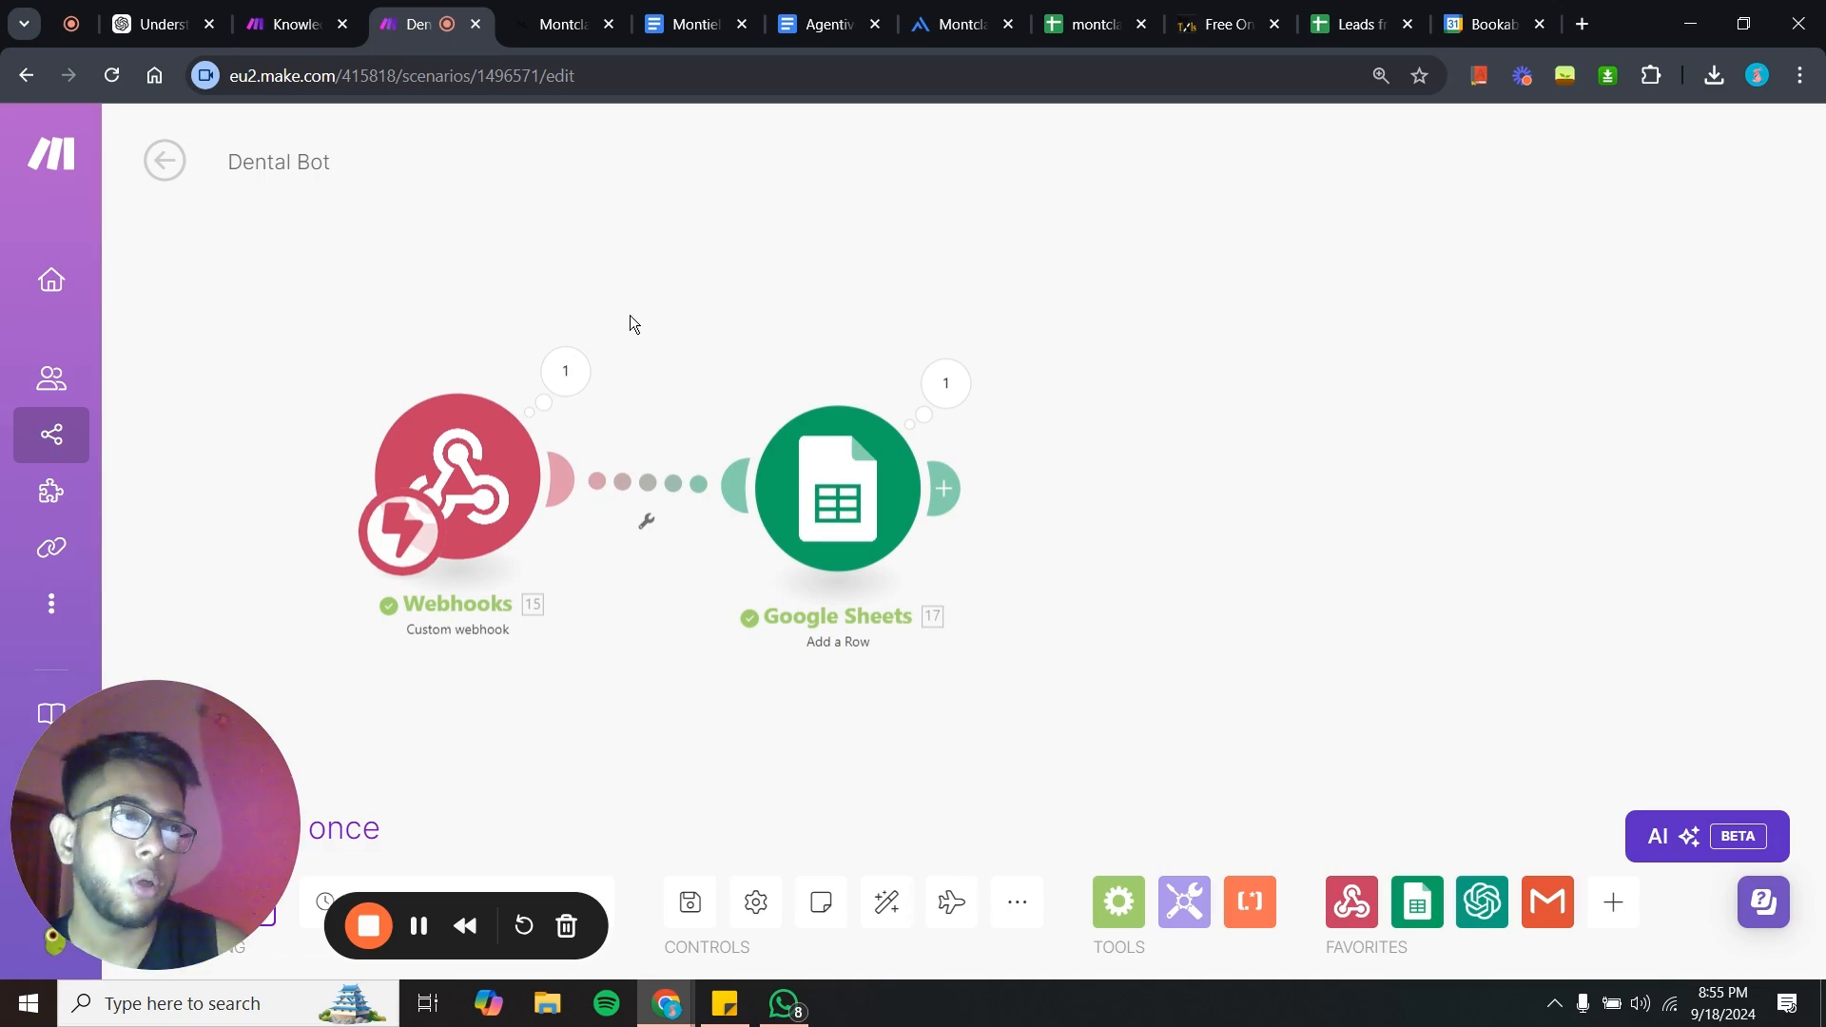
drag(629, 315, 742, 300)
scroll(698, 315, up, 1)
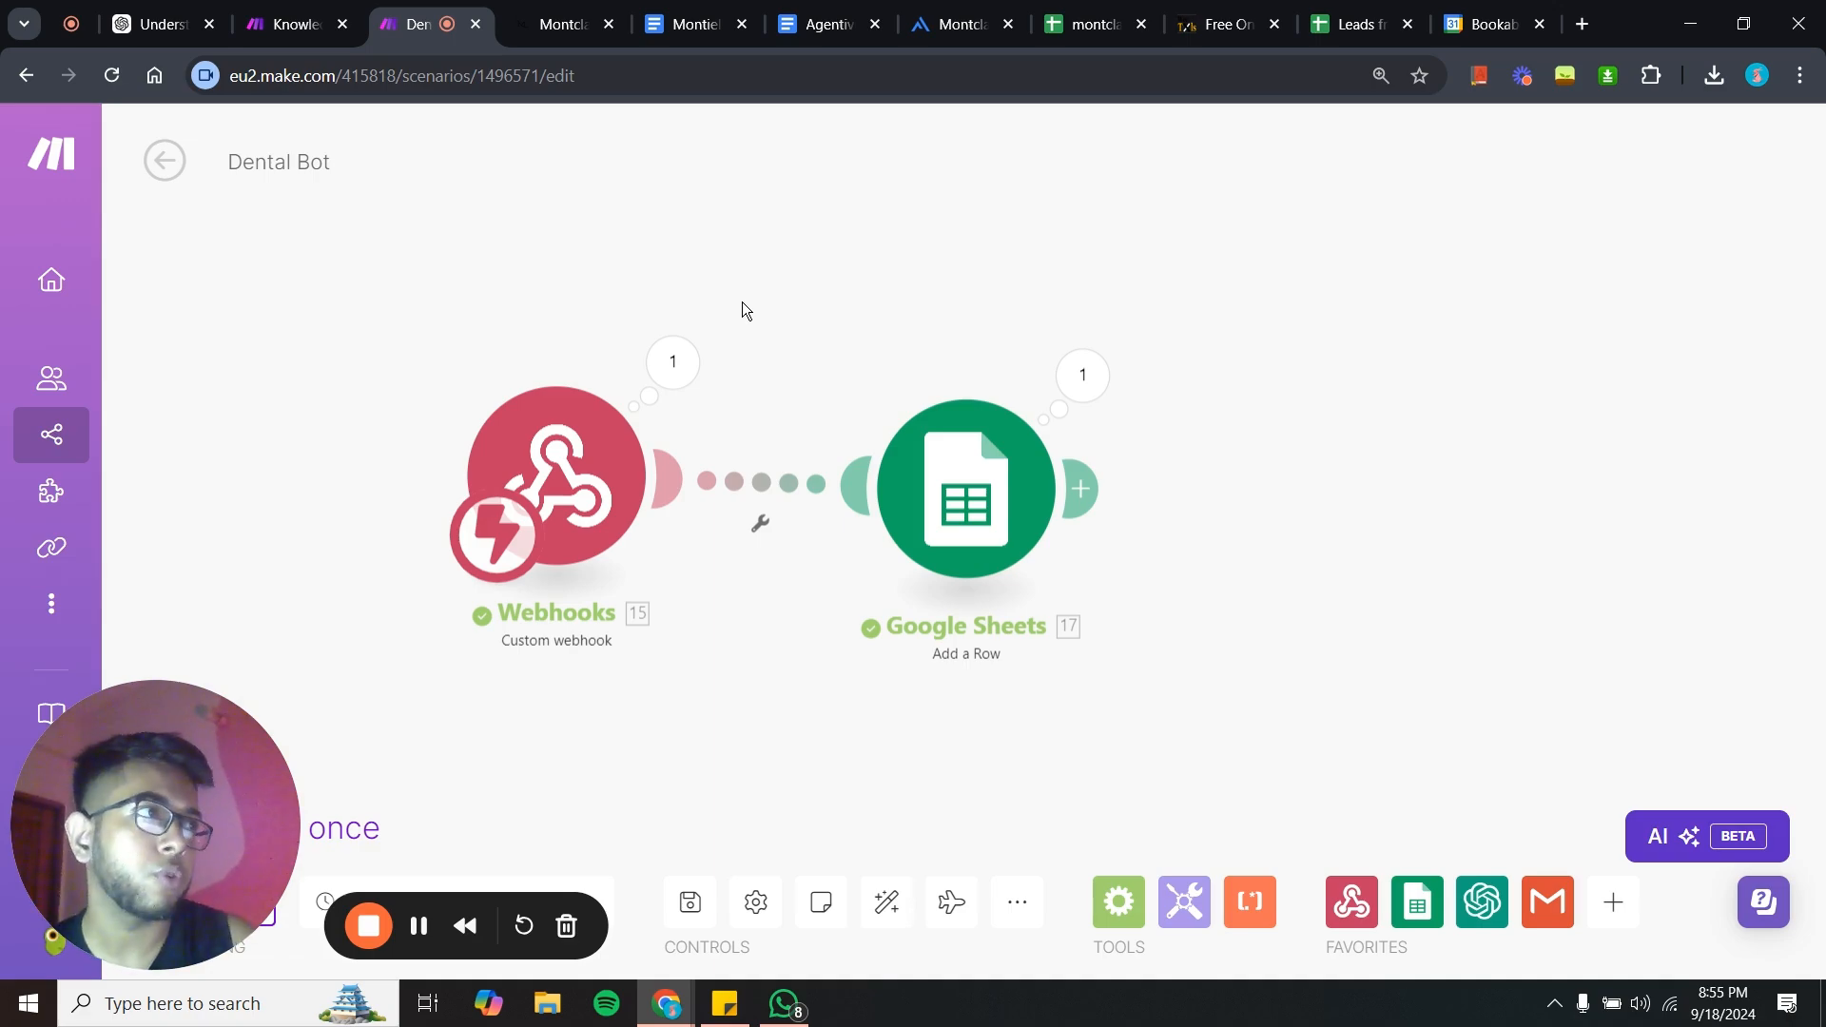
drag(757, 299, 784, 312)
drag(786, 316, 792, 311)
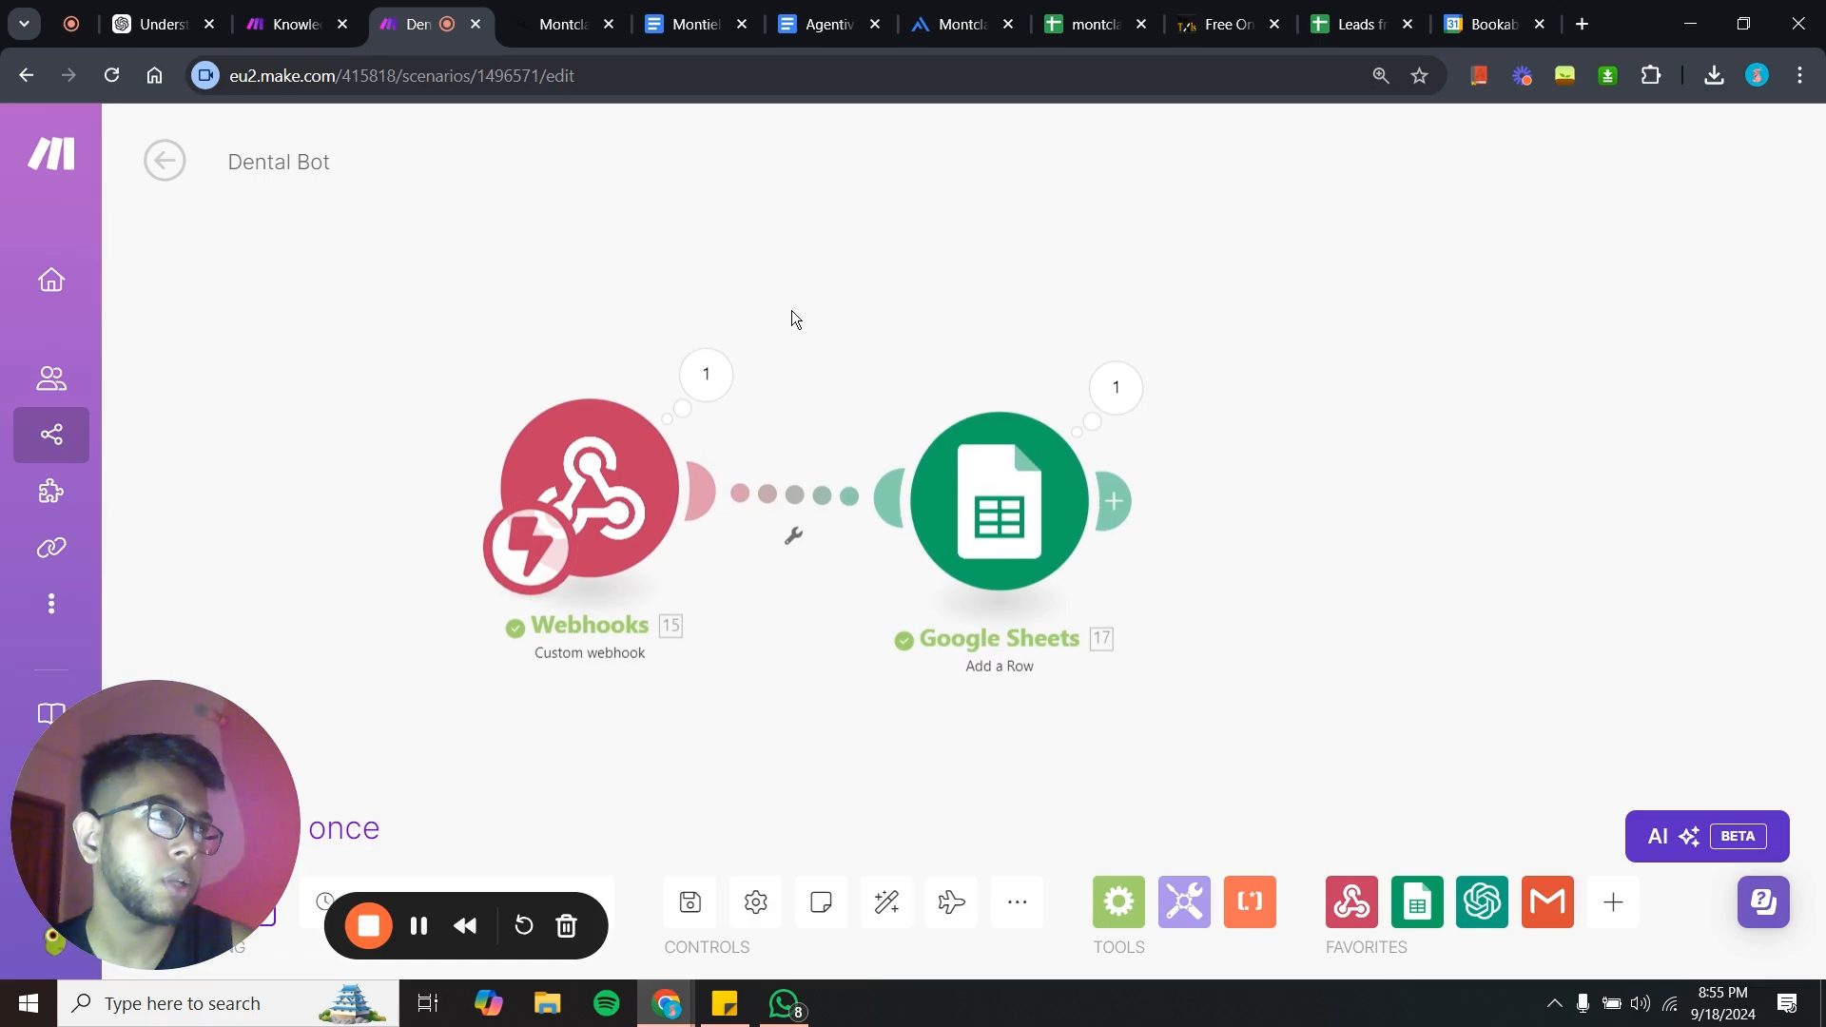
scroll(792, 311, down, 1)
scroll(792, 311, up, 2)
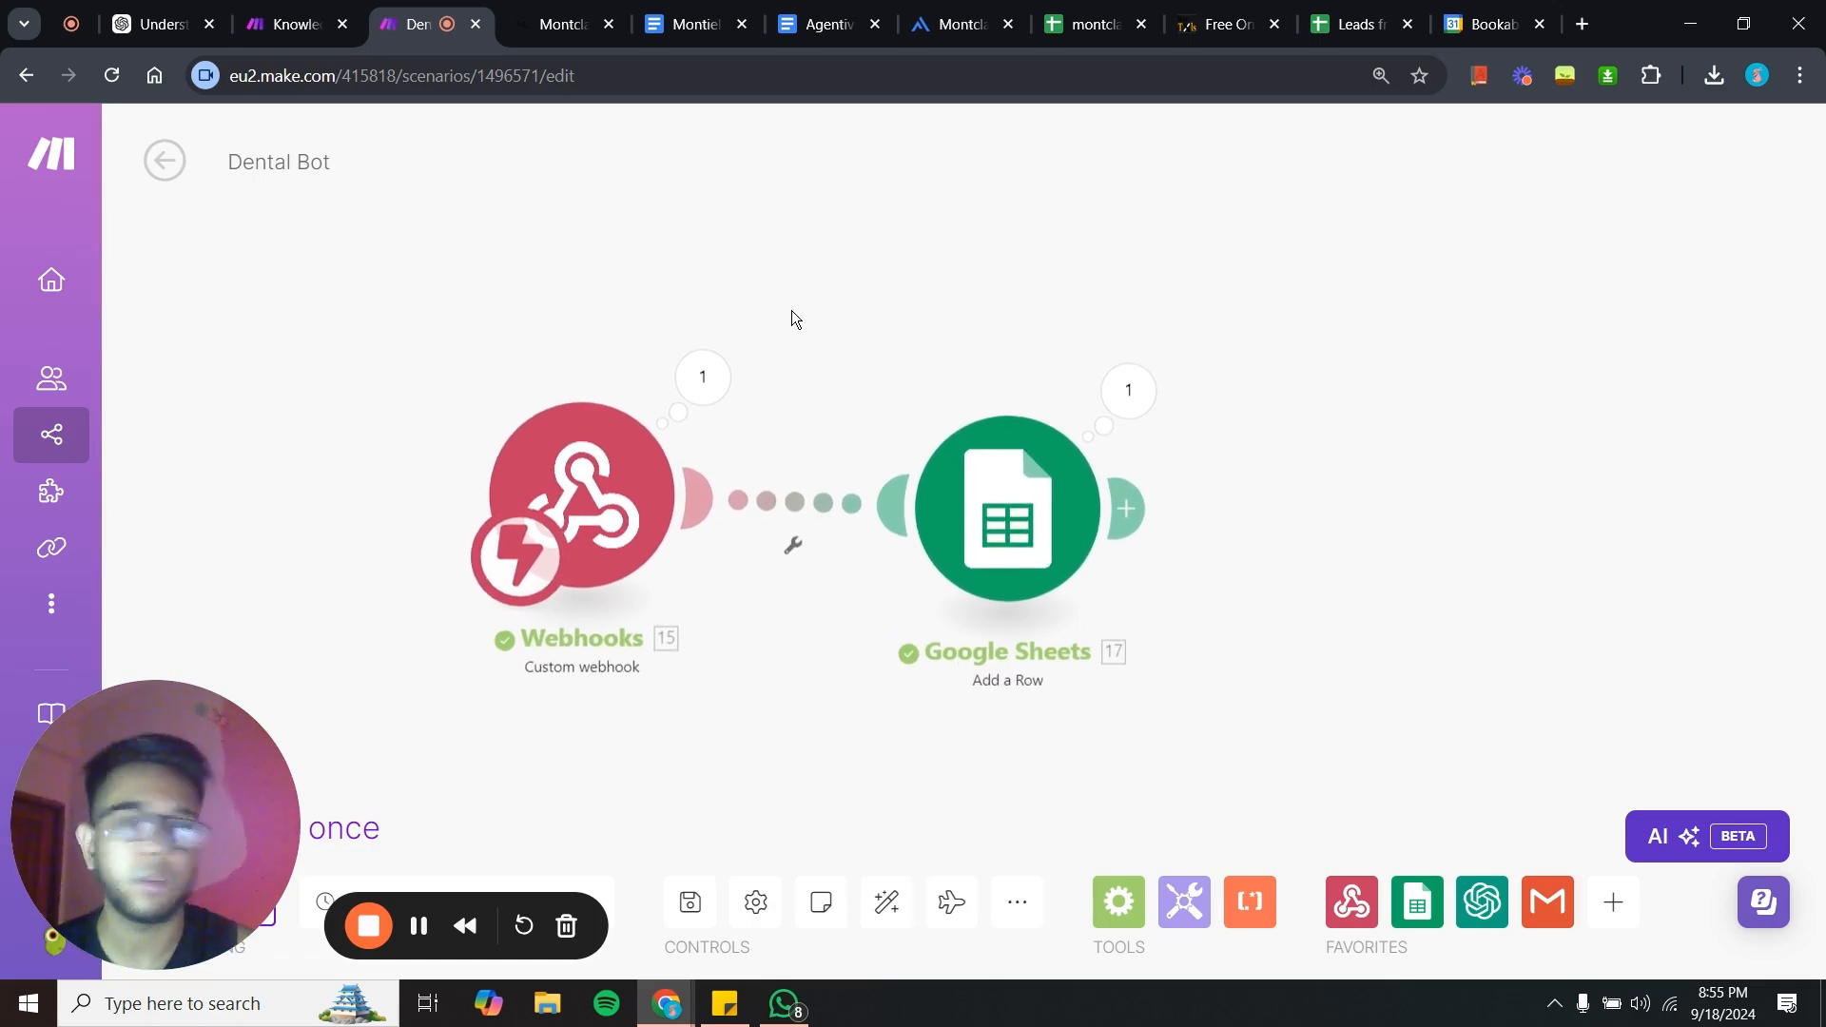